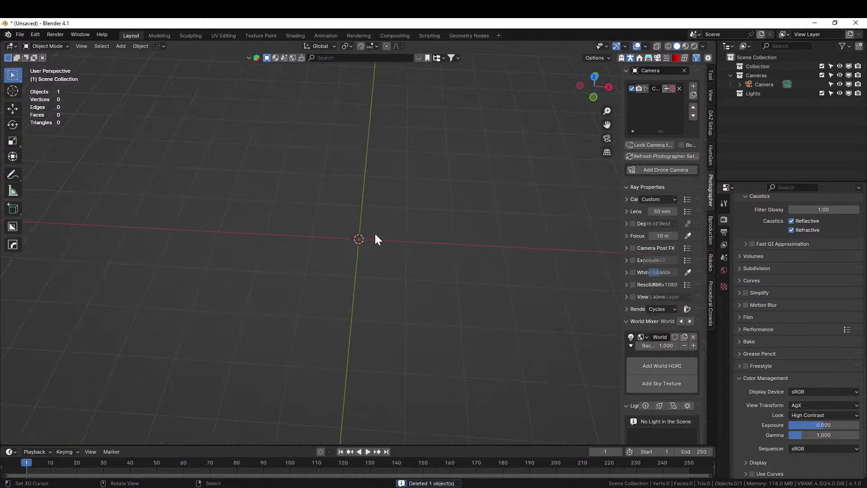
{"action": "middle_click_drag", "start_coordinate": [373, 235], "coordinate": [392, 314]}
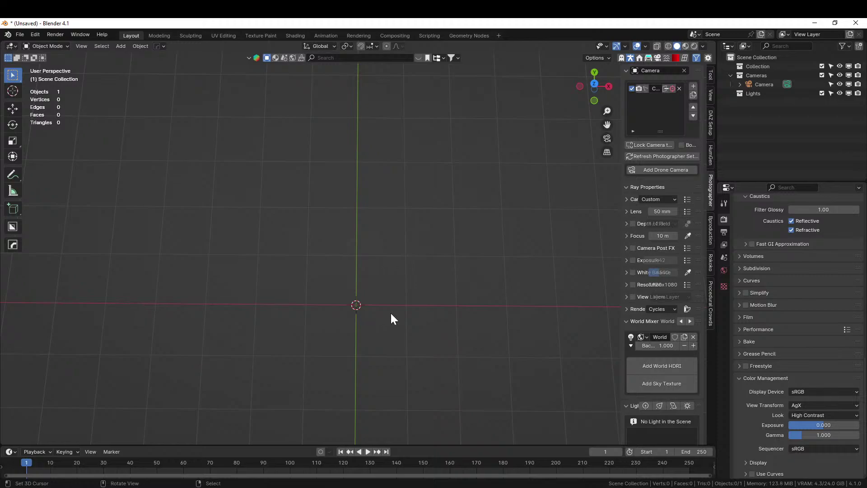
{"action": "scroll", "coordinate": [391, 316], "scroll_direction": "up", "scroll_amount": 3}
{"action": "middle_click_drag", "start_coordinate": [391, 351], "coordinate": [404, 248], "text": "shift"}
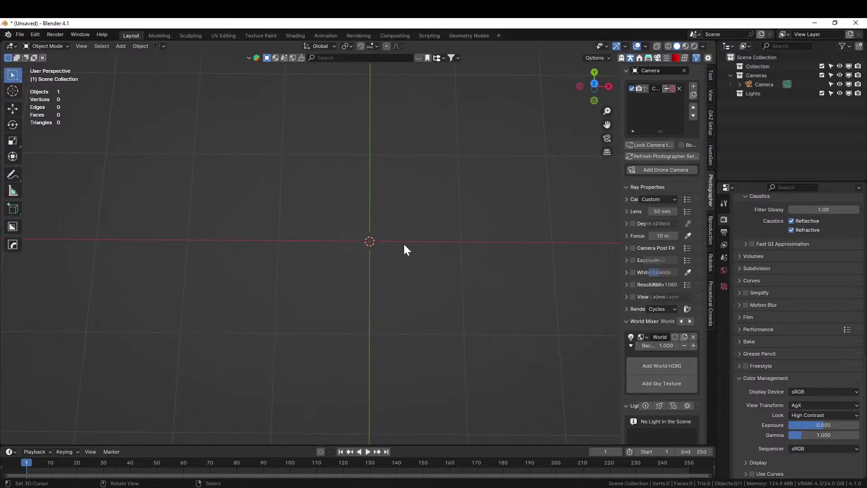
{"action": "middle_click_drag", "start_coordinate": [404, 250], "coordinate": [402, 251]}
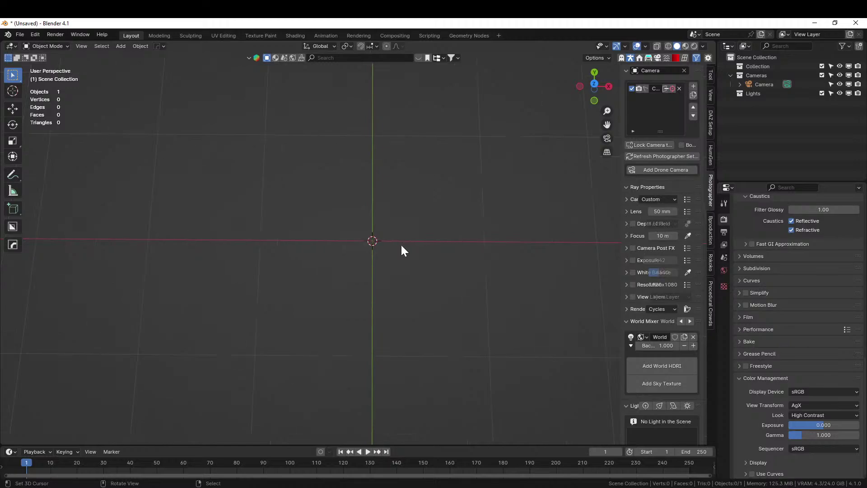
{"action": "key", "text": "shift+a"}
{"action": "mouse_move", "coordinate": [391, 249]}
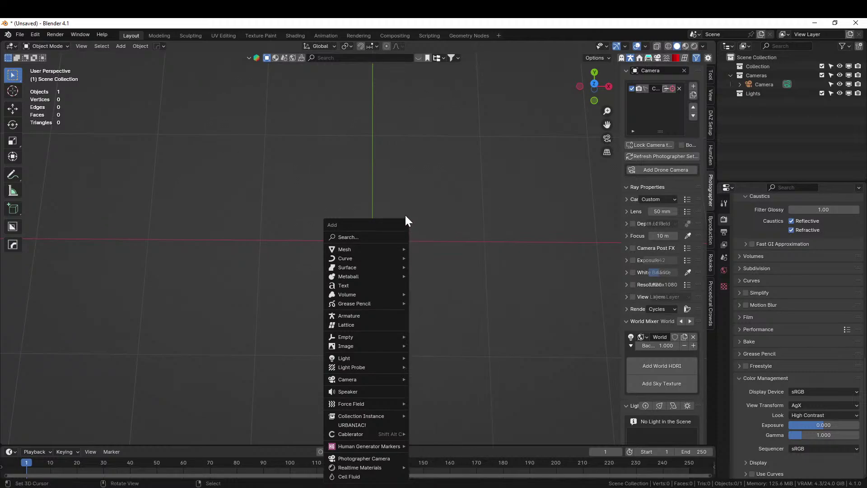
Open the add-on preferences, search the add-ons for "vert" and clear the search.
{"action": "left_click", "coordinate": [35, 34]}
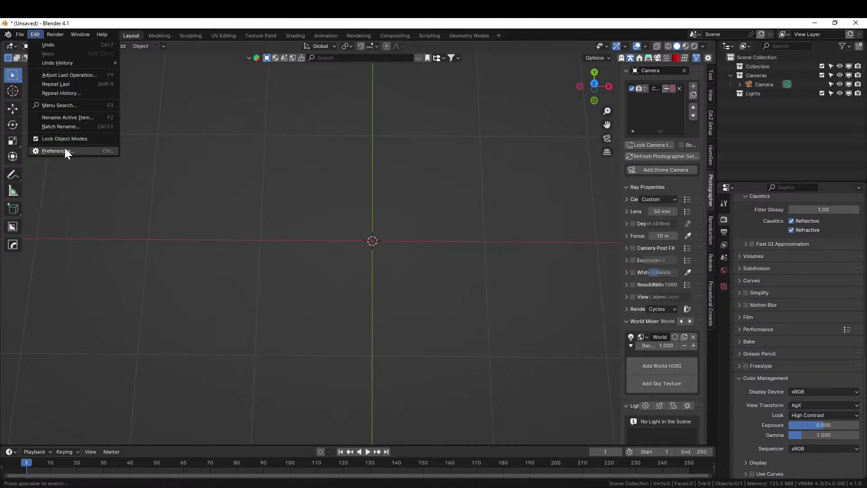
{"action": "left_click", "coordinate": [63, 151]}
{"action": "left_click", "coordinate": [267, 25]}
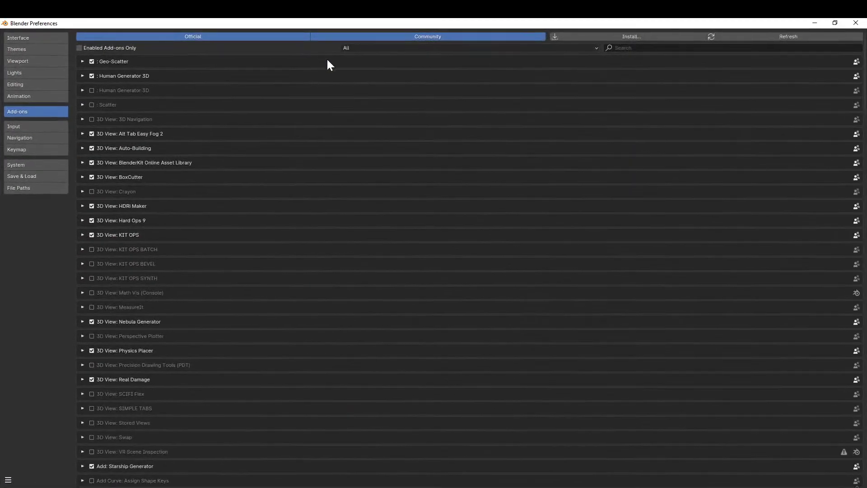
{"action": "left_click", "coordinate": [626, 48]}
{"action": "type", "text": "vert"}
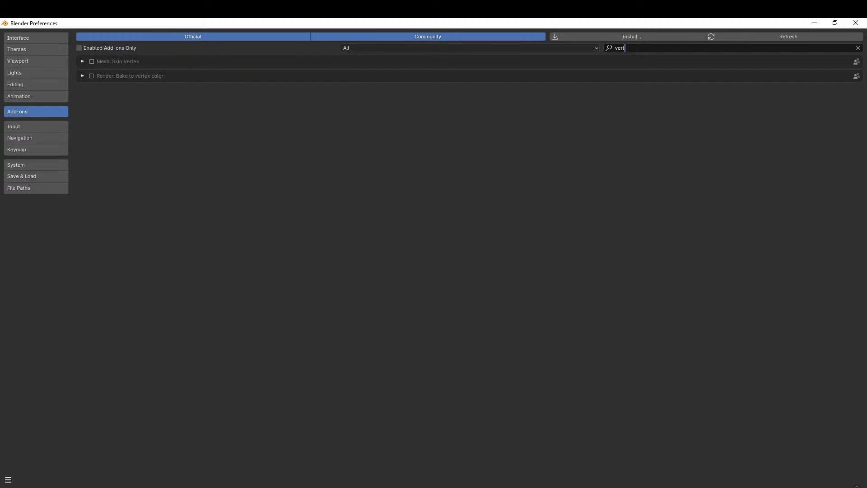
{"action": "left_click", "coordinate": [857, 48]}
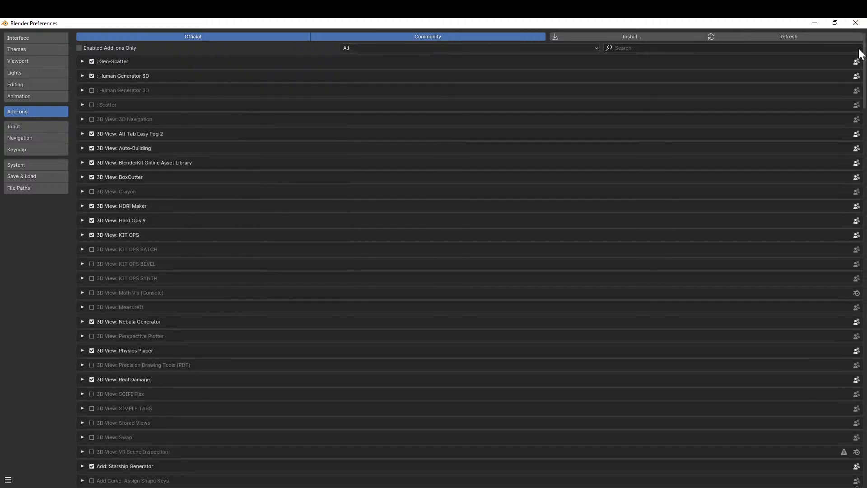
Install the add-on file skin_vertex_v1.0.zip from the Random Flow folder.
{"action": "left_click", "coordinate": [619, 36]}
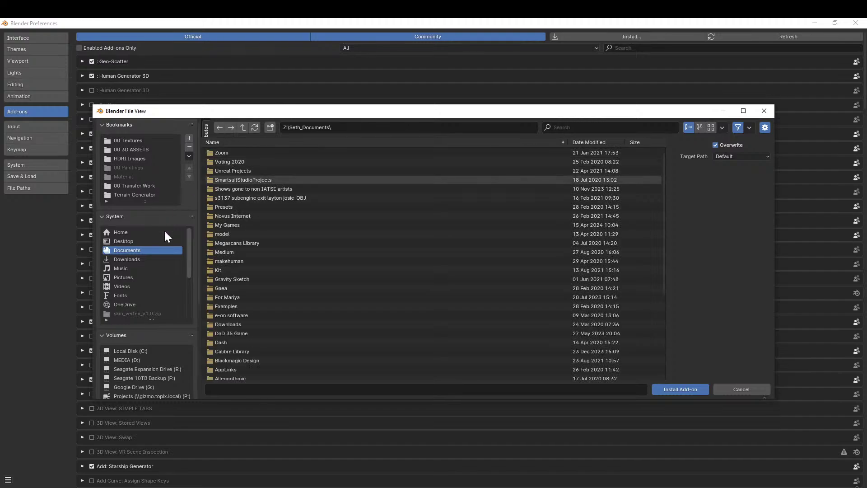
{"action": "scroll", "coordinate": [154, 362], "scroll_direction": "down", "scroll_amount": 3}
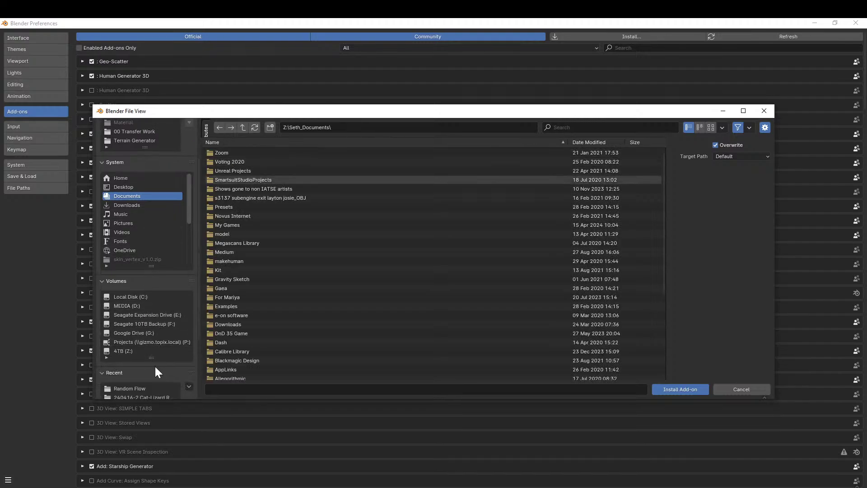
{"action": "left_click", "coordinate": [140, 389]}
{"action": "left_click", "coordinate": [243, 170]}
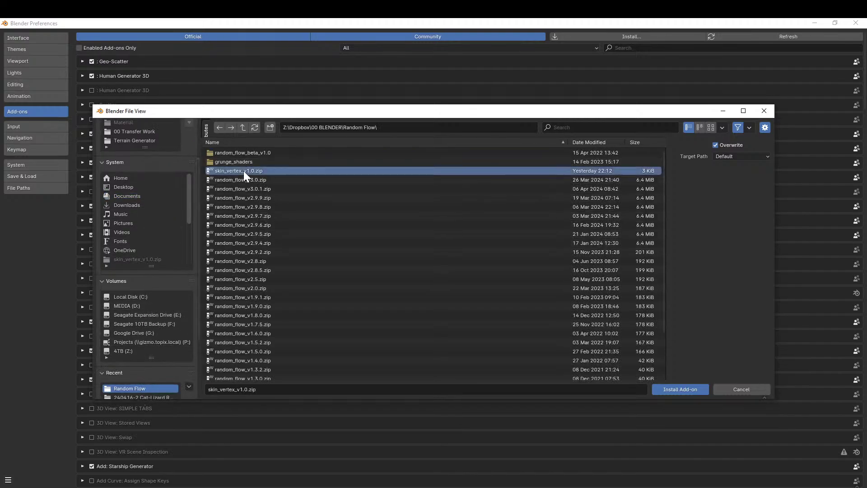
{"action": "left_click", "coordinate": [681, 390]}
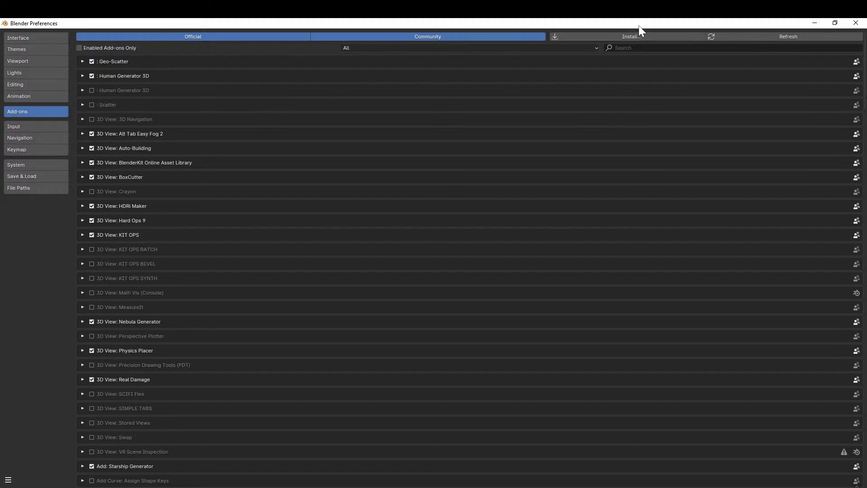
Repeat the installation of skin_vertex_v1.0.zip over the existing copy, with Overwrite enabled.
{"action": "left_click", "coordinate": [635, 36]}
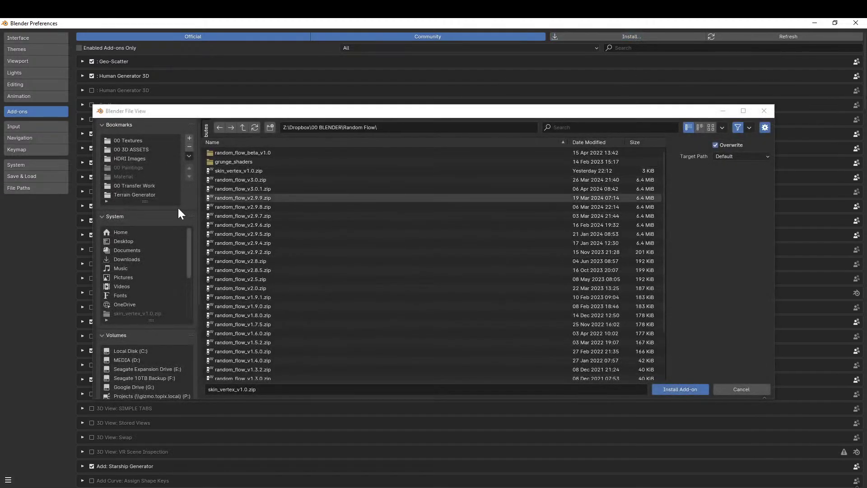
{"action": "left_click", "coordinate": [260, 171]}
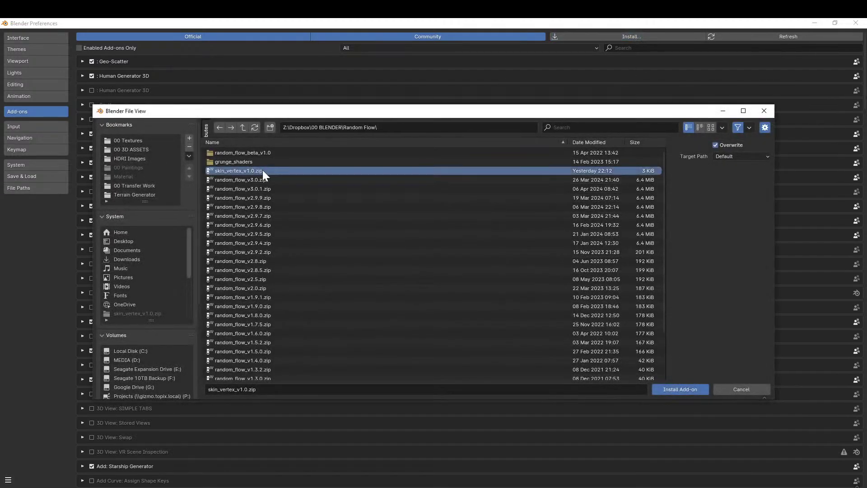
{"action": "left_click", "coordinate": [687, 388]}
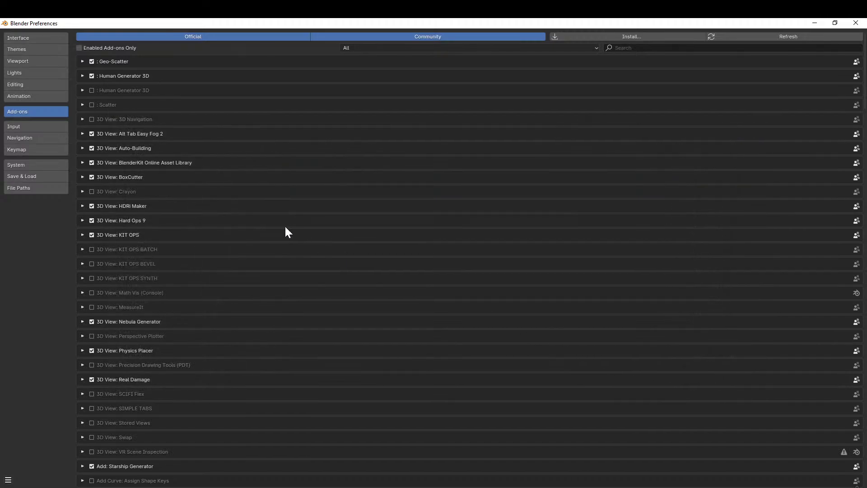
Find the add-ons matching "vert", enable Mesh: Skin Vertex, save the preferences and close them.
{"action": "scroll", "coordinate": [285, 225], "scroll_direction": "down", "scroll_amount": 1}
{"action": "scroll", "coordinate": [284, 225], "scroll_direction": "up", "scroll_amount": 1}
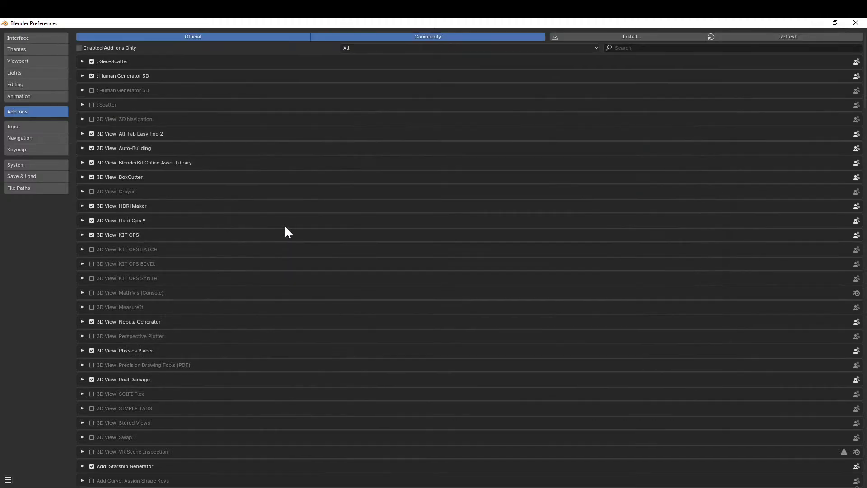
{"action": "left_click", "coordinate": [616, 47]}
{"action": "type", "text": "vert"}
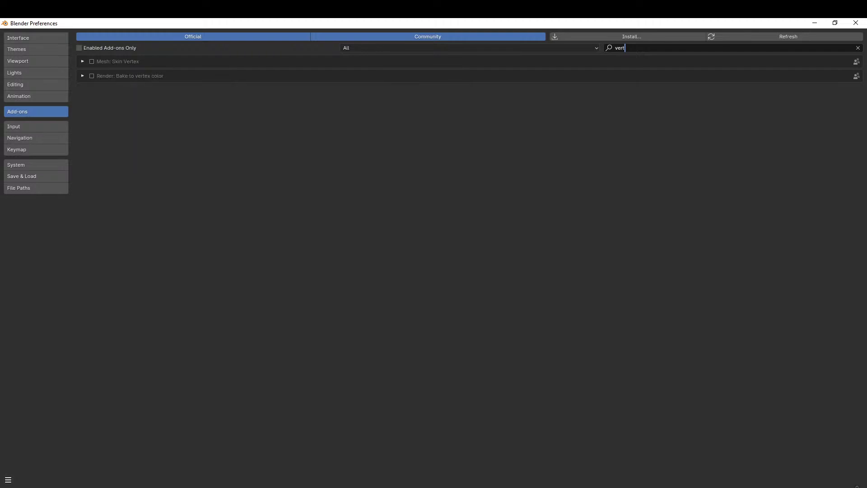
{"action": "left_click", "coordinate": [91, 62]}
{"action": "left_click", "coordinate": [8, 479]}
{"action": "left_click", "coordinate": [34, 450]}
{"action": "left_click", "coordinate": [856, 23]}
Add a Skin Vertex mesh at the world origin and display its modifier stack.
{"action": "key", "text": "shift+a"}
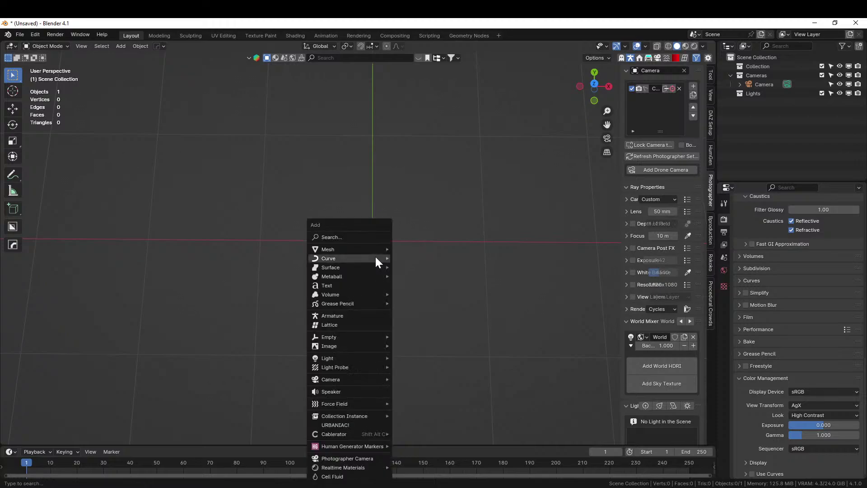
{"action": "mouse_move", "coordinate": [363, 249]}
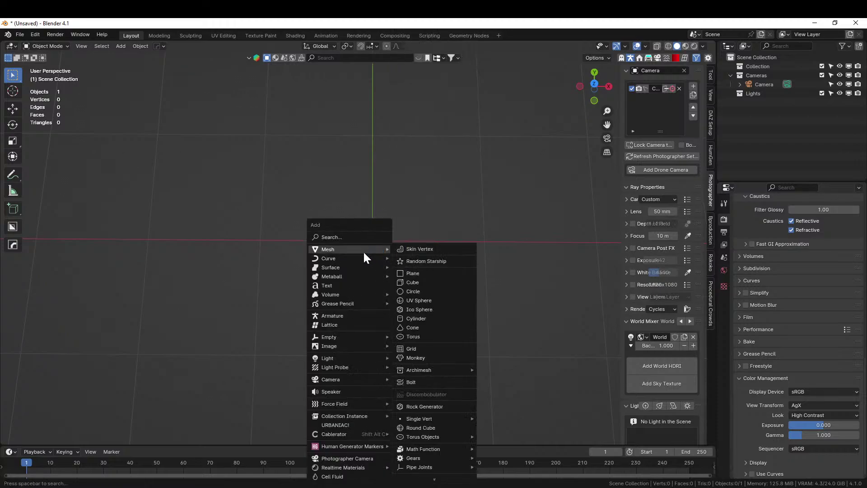
{"action": "left_click", "coordinate": [450, 248]}
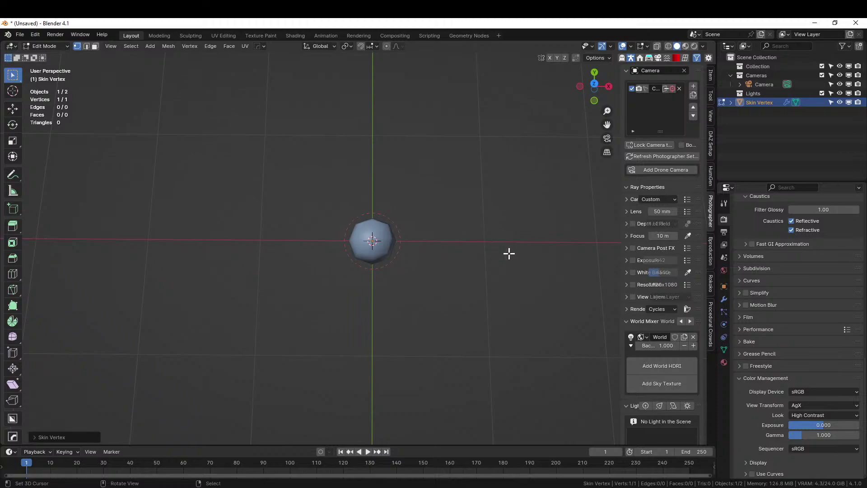
{"action": "left_click", "coordinate": [723, 298]}
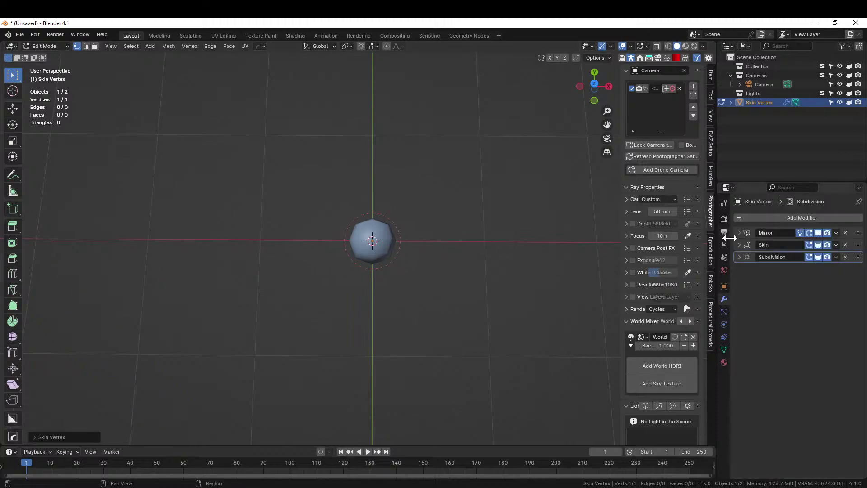
In the top view, extrude the skin vertex about 1.86 m along the positive X axis.
{"action": "key", "text": "KP_7"}
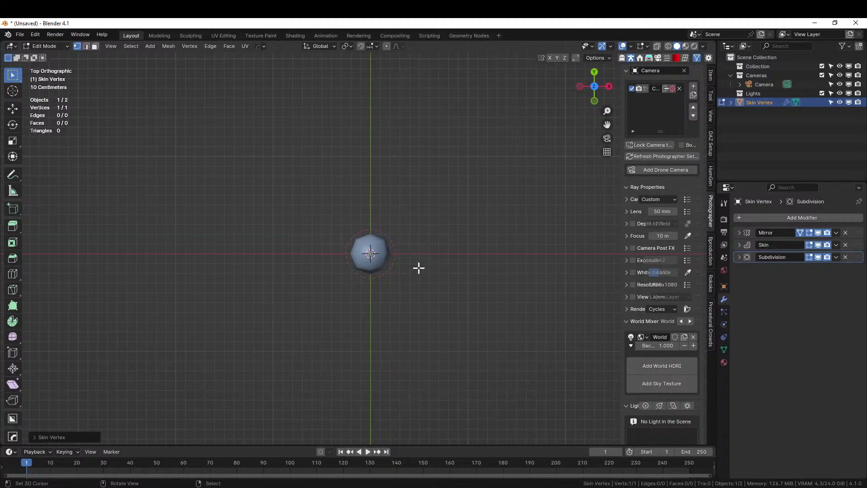
{"action": "key", "text": "e"}
{"action": "key", "text": "x"}
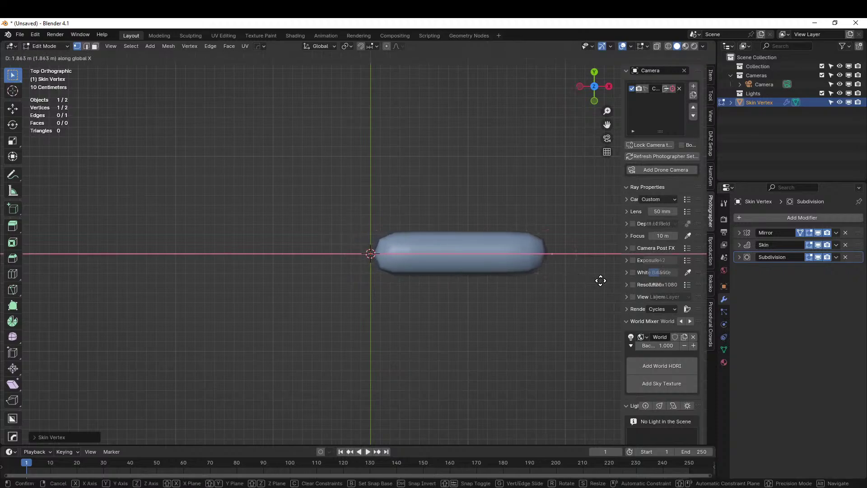
{"action": "left_click", "coordinate": [601, 280]}
Enable X-axis mirroring in the Mirror modifier and turn its Clipping off.
{"action": "left_click", "coordinate": [739, 232]}
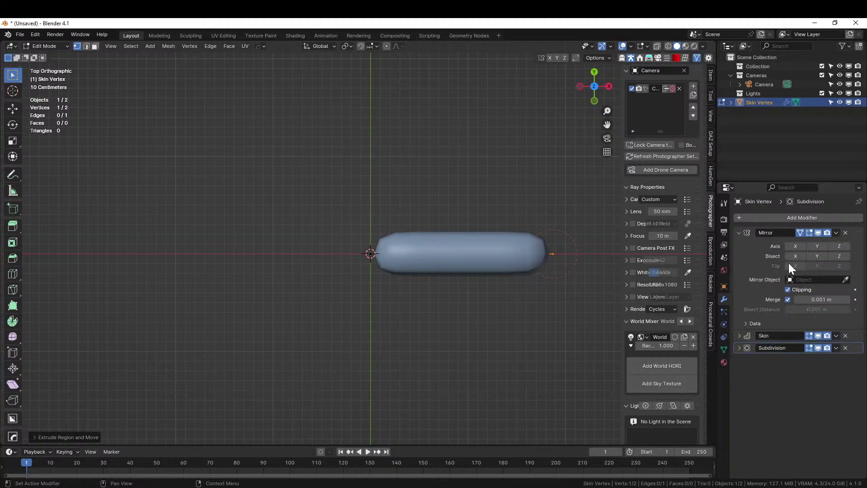
{"action": "left_click", "coordinate": [790, 246]}
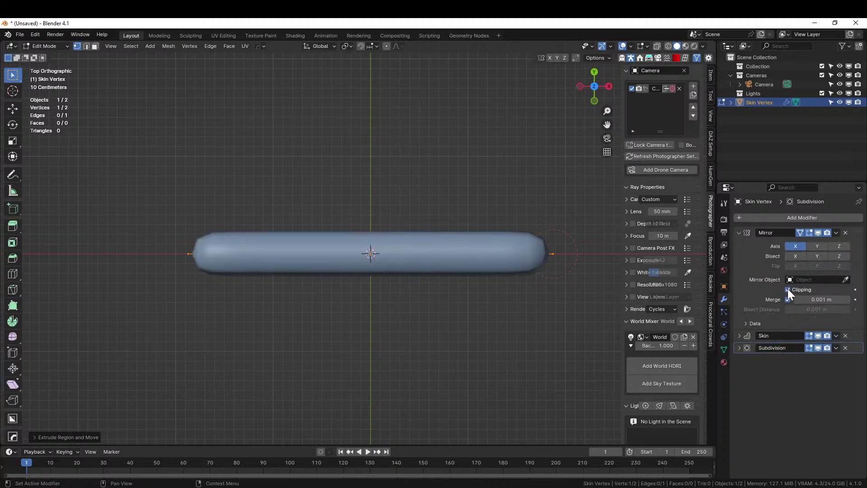
In the right view, extrude the tube's end vertex diagonally downward towards positive Y.
{"action": "middle_click_drag", "start_coordinate": [479, 354], "coordinate": [469, 265]}
{"action": "scroll", "coordinate": [469, 265], "scroll_direction": "down", "scroll_amount": 4}
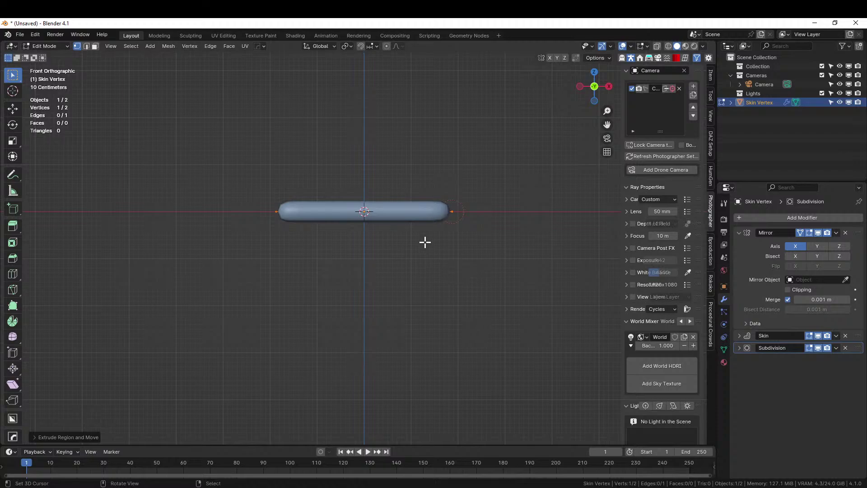
{"action": "scroll", "coordinate": [424, 242], "scroll_direction": "down", "scroll_amount": 1}
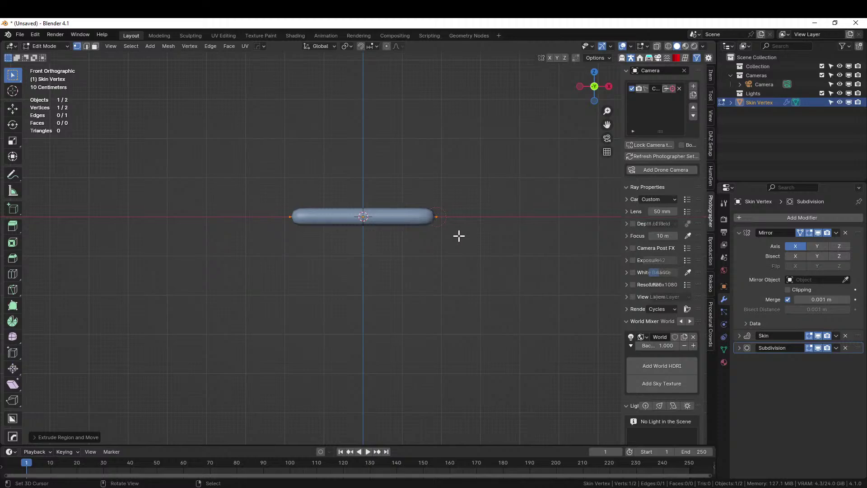
{"action": "key", "text": "KP_3"}
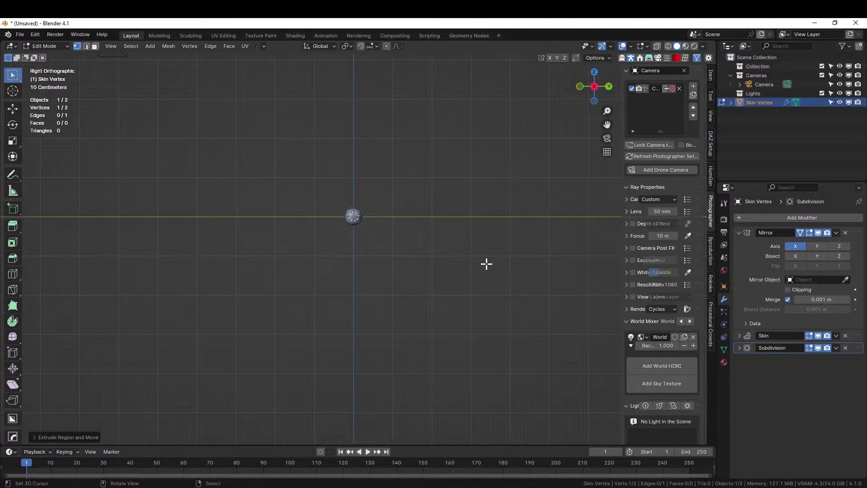
{"action": "key", "text": "e"}
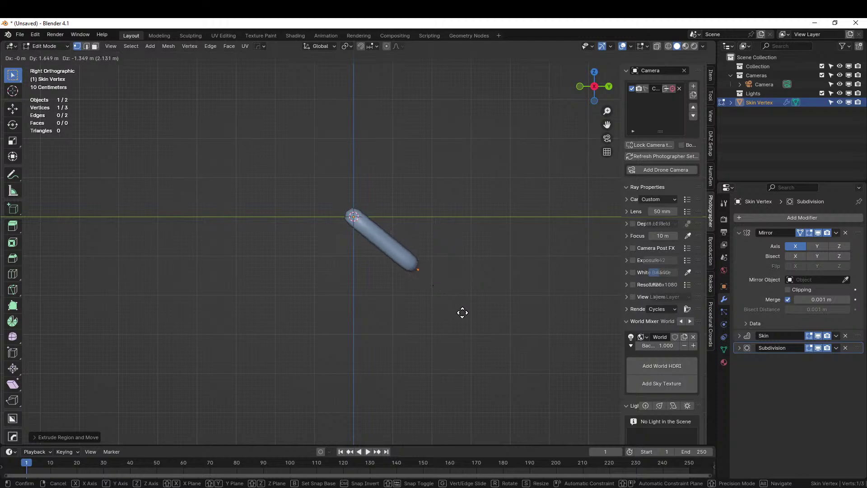
{"action": "left_click", "coordinate": [465, 332]}
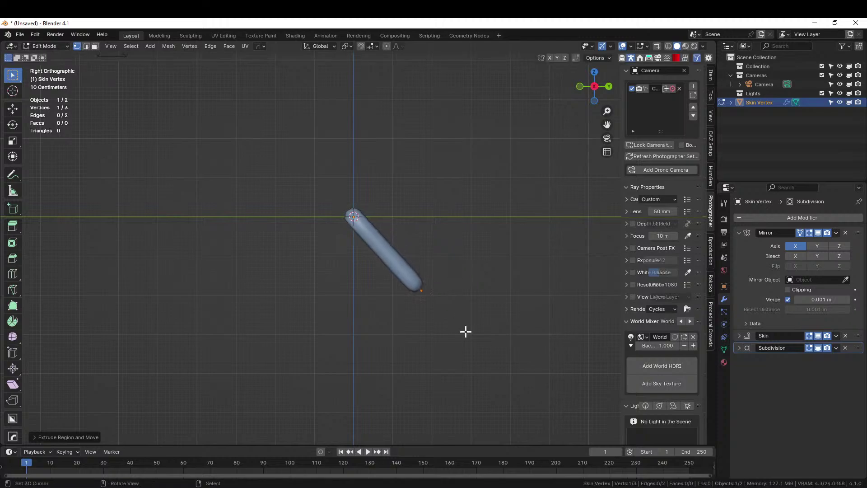
Extrude a leg about 8 m downward and slightly back towards the Z axis, ending in a short foot segment.
{"action": "scroll", "coordinate": [466, 331], "scroll_direction": "down", "scroll_amount": 5}
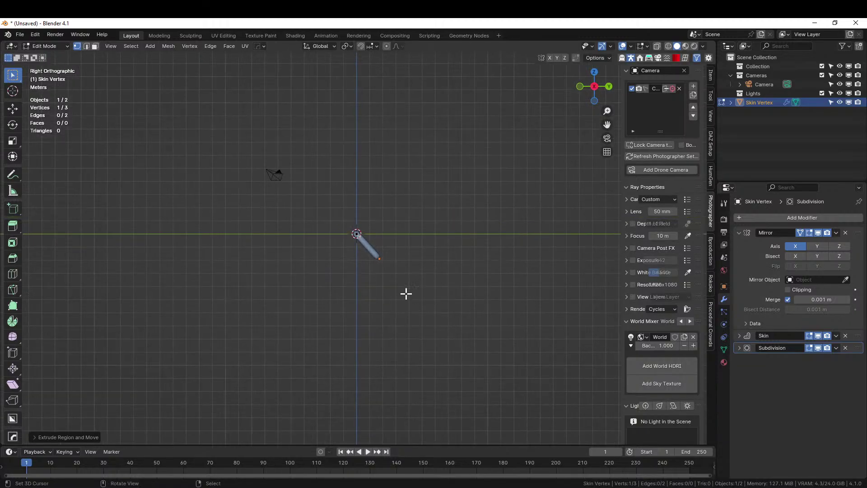
{"action": "key", "text": "e"}
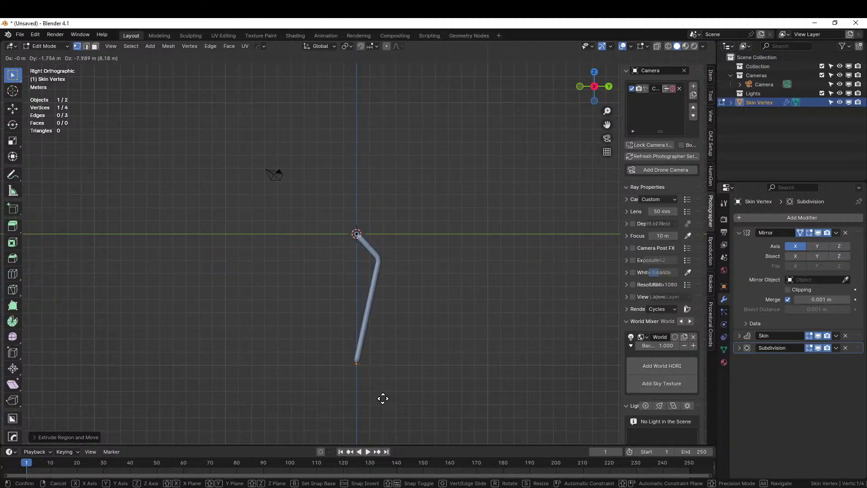
{"action": "left_click", "coordinate": [385, 399]}
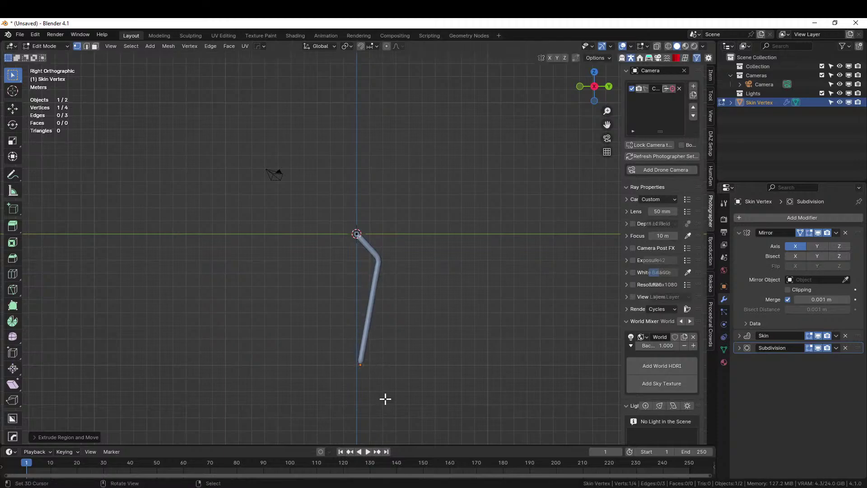
{"action": "key", "text": "e"}
{"action": "left_click", "coordinate": [366, 398]}
Switch the viewport to wireframe shading with the mirrored legs in perspective view.
{"action": "middle_click_drag", "start_coordinate": [400, 362], "coordinate": [496, 355]}
{"action": "scroll", "coordinate": [510, 369], "scroll_direction": "up", "scroll_amount": 2}
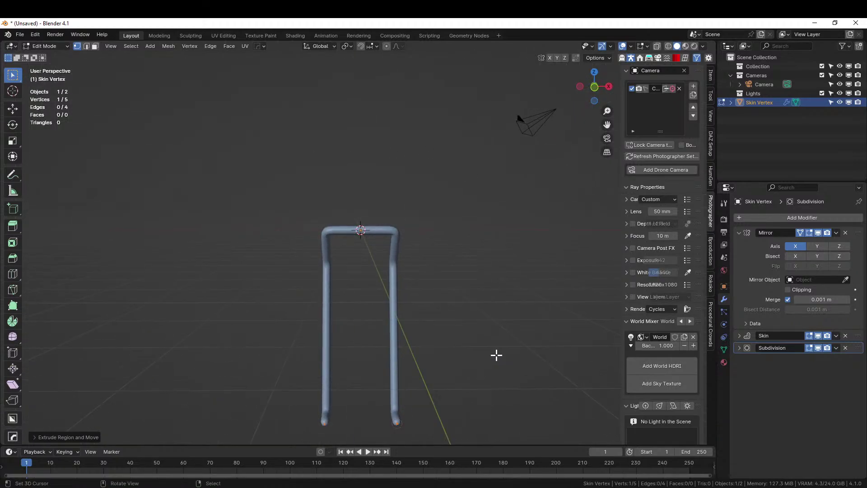
{"action": "left_click", "coordinate": [668, 46]}
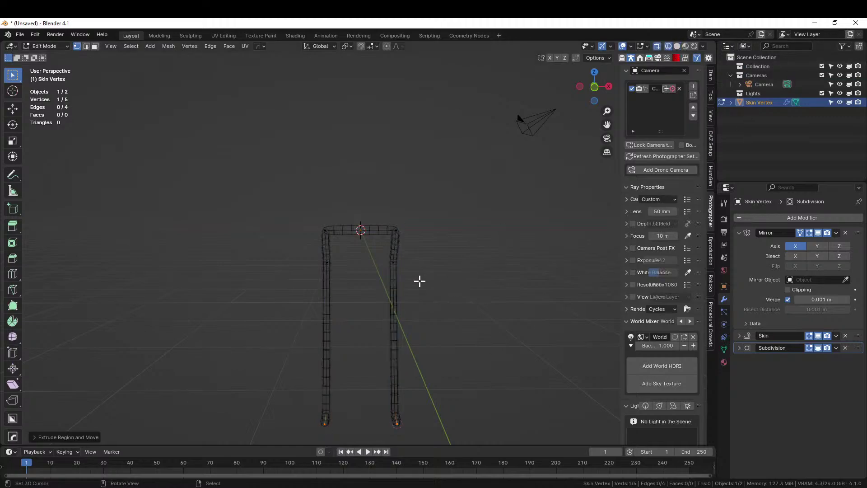
Select the knee, ankle and toe vertices and move them about 0.53 m outward along X in the front view.
{"action": "left_click", "coordinate": [393, 262]}
{"action": "left_click", "coordinate": [403, 421], "text": "shift"}
{"action": "middle_click_drag", "start_coordinate": [436, 410], "coordinate": [397, 393]}
{"action": "left_click", "coordinate": [379, 397], "text": "shift"}
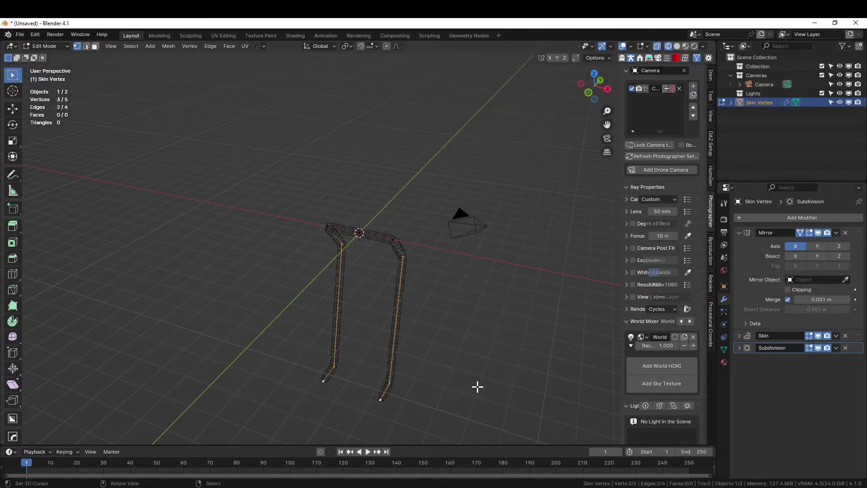
{"action": "key", "text": "KP_1"}
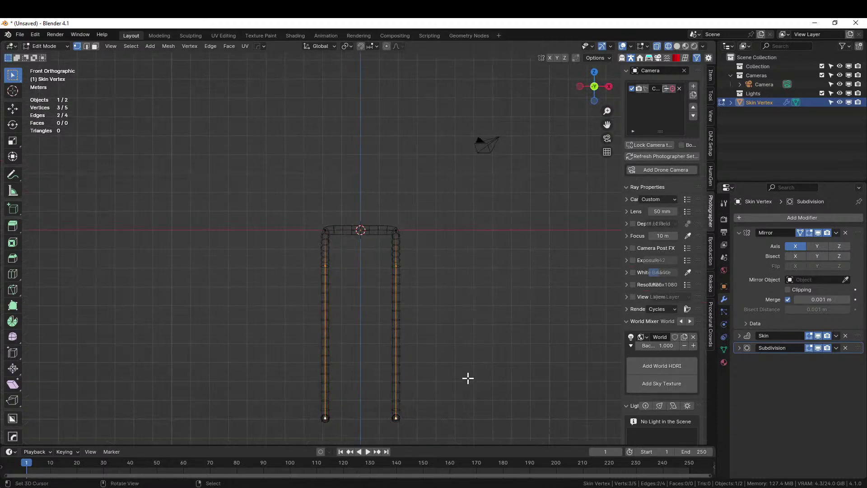
{"action": "key", "text": "g"}
{"action": "key", "text": "x"}
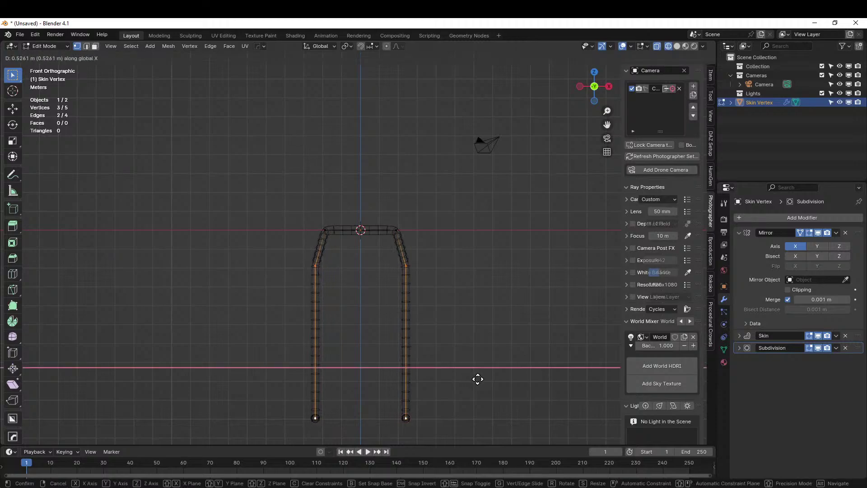
{"action": "left_click", "coordinate": [478, 379]}
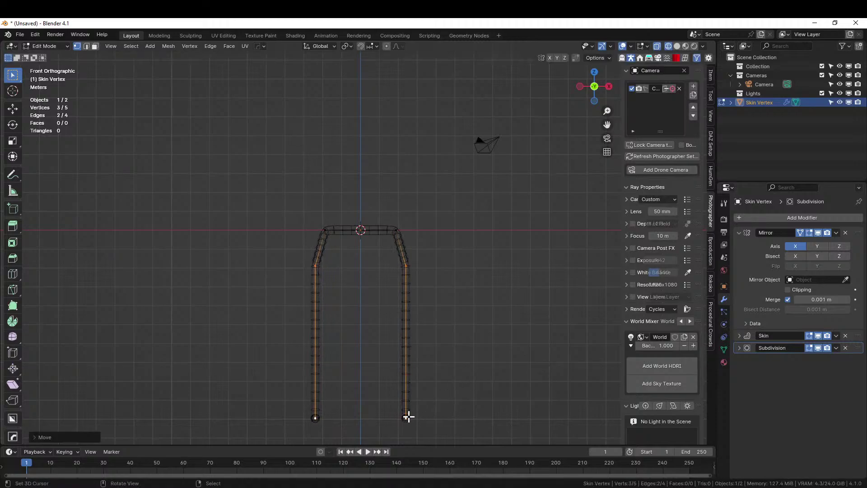
Deselect the knee and move the ankle and toe vertices about 1.35 m outward along X.
{"action": "middle_click_drag", "start_coordinate": [461, 405], "coordinate": [406, 405]}
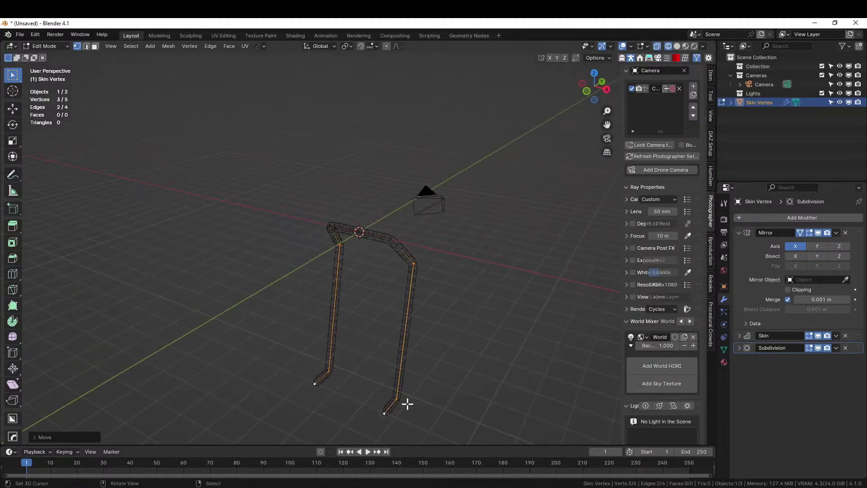
{"action": "left_click", "coordinate": [391, 412], "text": "shift"}
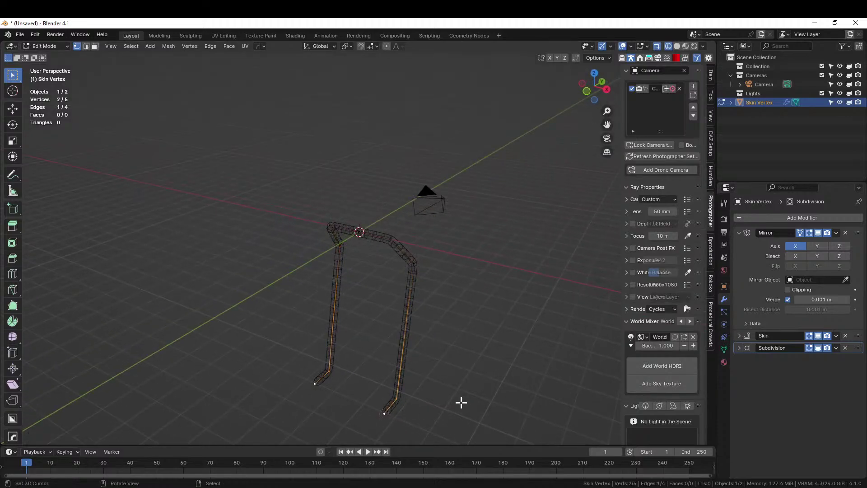
{"action": "key", "text": "g"}
{"action": "key", "text": "x"}
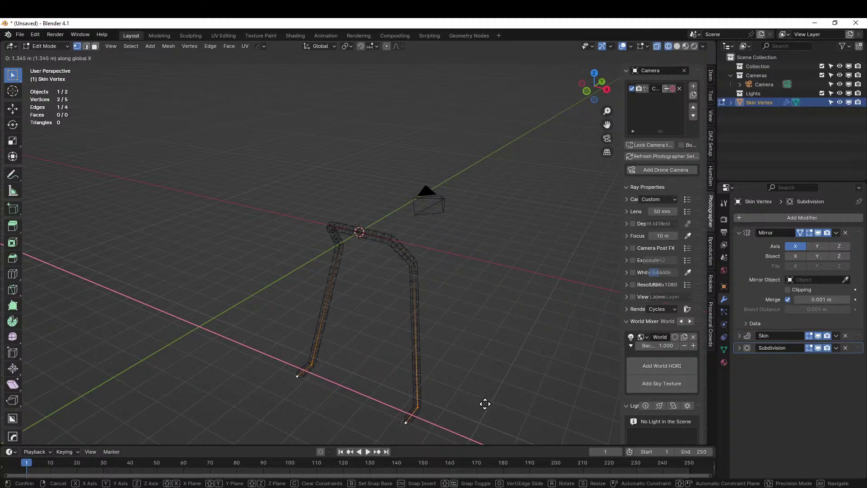
{"action": "left_click", "coordinate": [485, 403]}
In the front view, move the knee vertex about 0.33 m inward and 0.62 m downward.
{"action": "key", "text": "KP_1"}
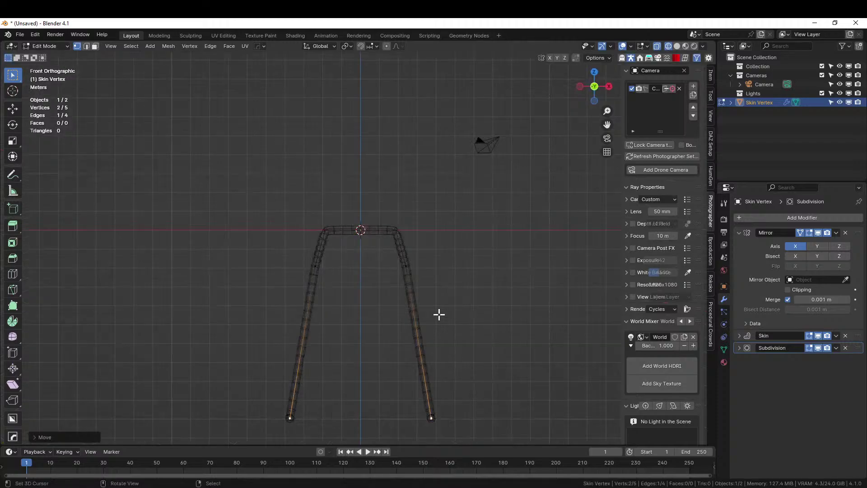
{"action": "left_click", "coordinate": [410, 265]}
{"action": "key", "text": "g"}
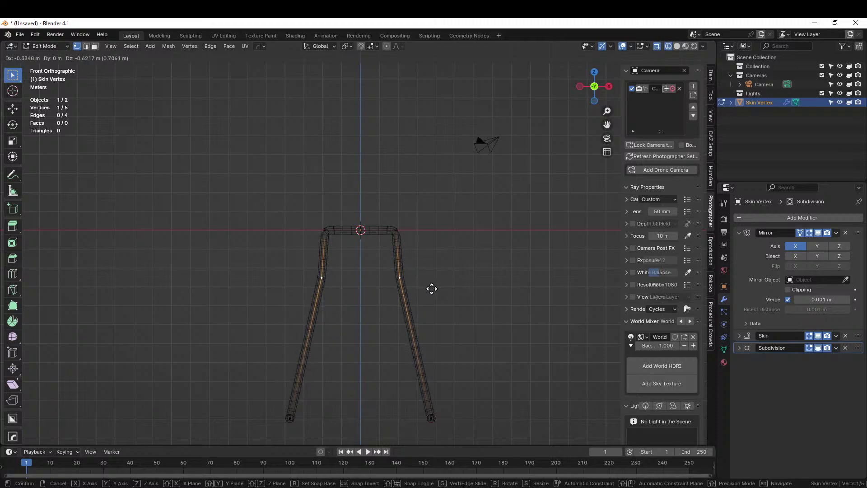
{"action": "left_click", "coordinate": [432, 288]}
Extrude the ankle vertex towards positive Y, opposite the toe, to form a short heel.
{"action": "middle_click_drag", "start_coordinate": [432, 288], "coordinate": [553, 297]}
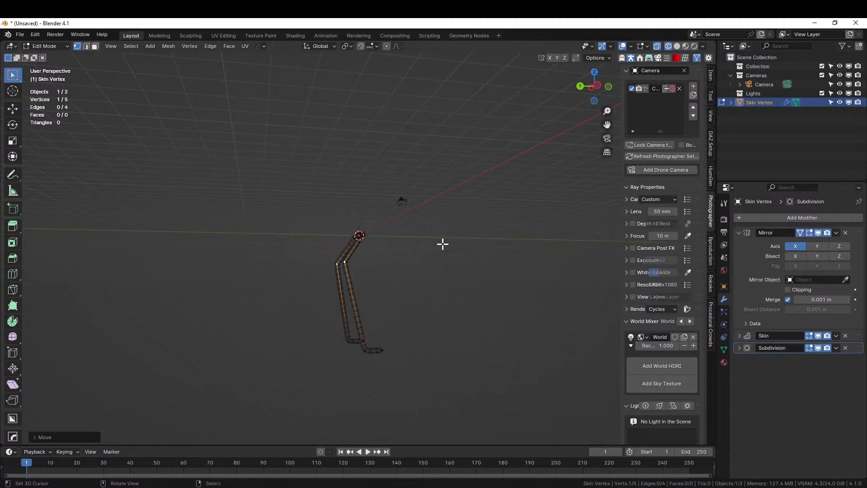
{"action": "middle_click_drag", "start_coordinate": [460, 315], "coordinate": [360, 348]}
{"action": "right_click", "coordinate": [250, 330]}
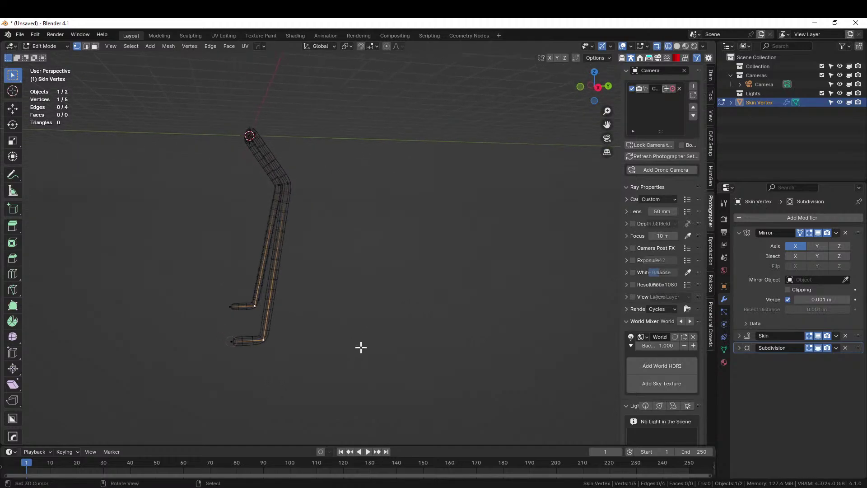
{"action": "key", "text": "e"}
{"action": "left_click", "coordinate": [387, 350]}
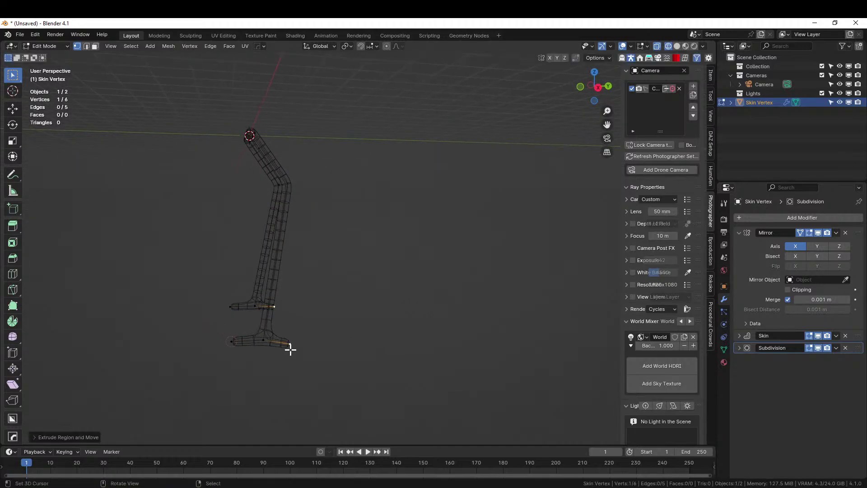
In the right view, lower the toe vertex about 0.33 m along Z.
{"action": "right_click", "coordinate": [226, 339]}
{"action": "middle_click_drag", "start_coordinate": [238, 344], "coordinate": [328, 414]}
{"action": "key", "text": "KP_3"}
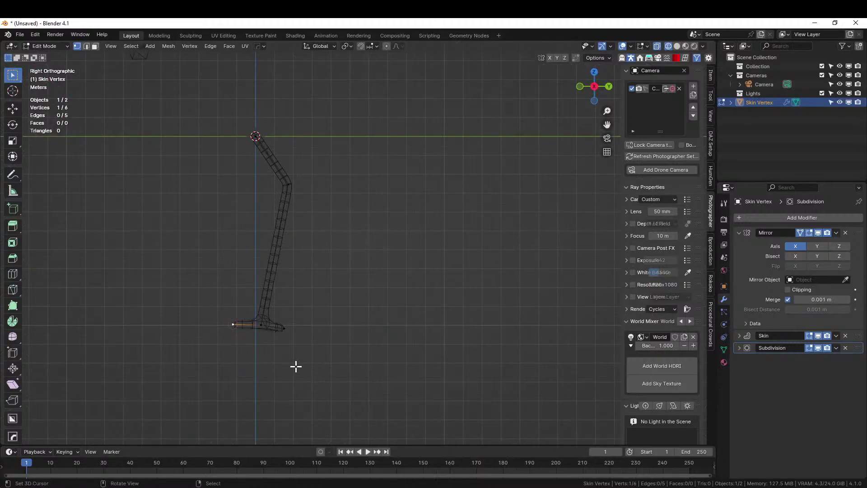
{"action": "key", "text": "g"}
{"action": "key", "text": "z"}
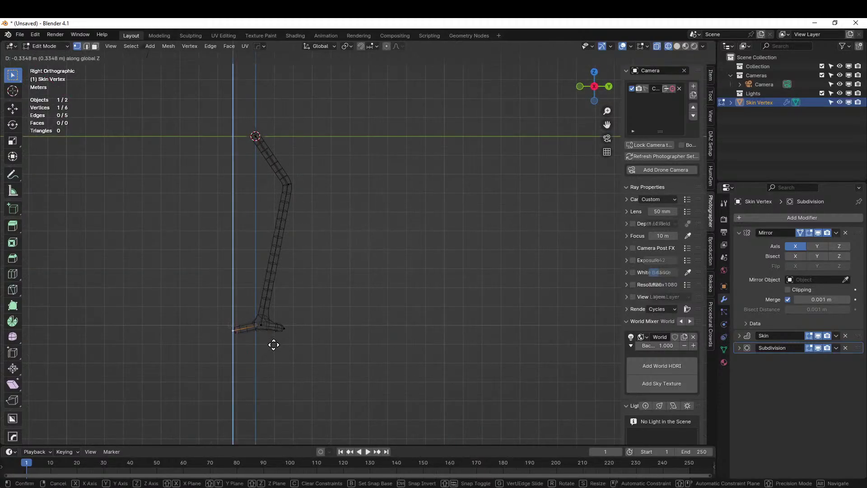
{"action": "left_click", "coordinate": [278, 332]}
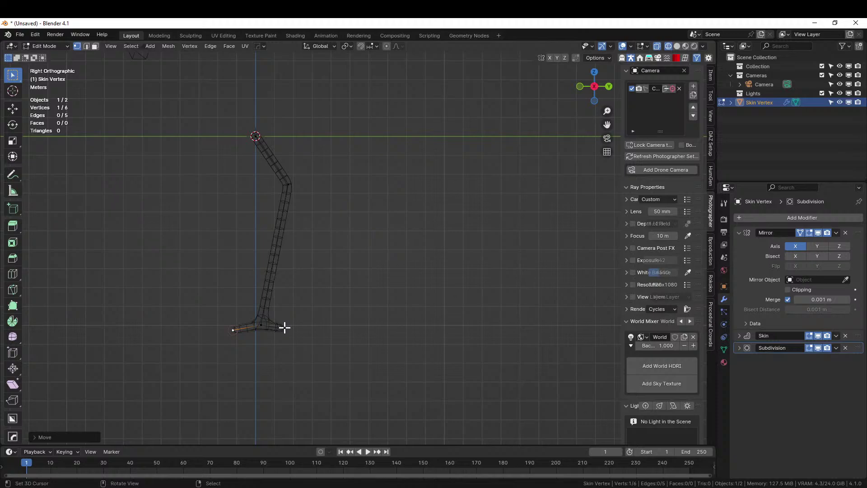
Widen the skin at the toe vertex along X to about 4 times its size.
{"action": "middle_click_drag", "start_coordinate": [285, 327], "coordinate": [397, 310]}
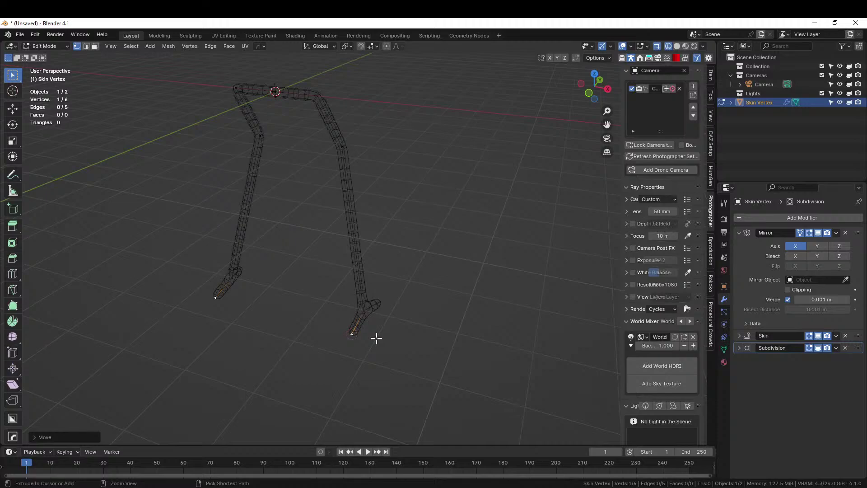
{"action": "key", "text": "s"}
{"action": "key", "text": "x"}
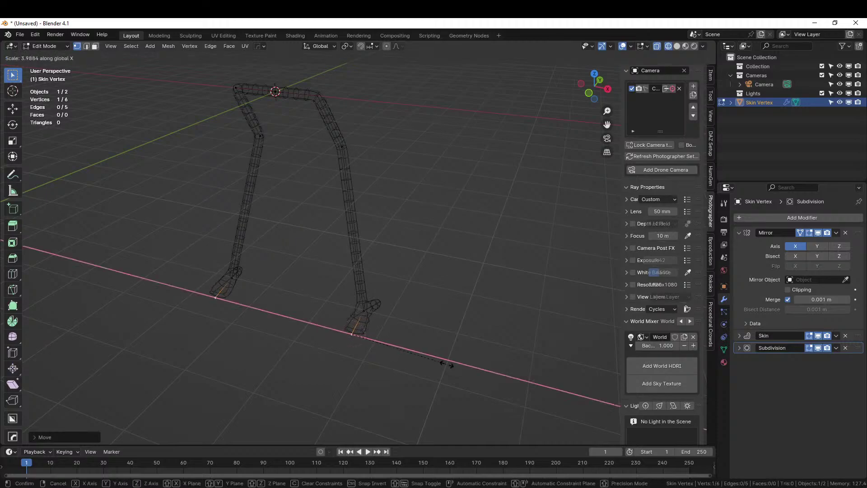
{"action": "left_click", "coordinate": [445, 359]}
Adjust the skin thickness at the knee vertex and try a thicker skin of about 1.4 times at the ankle vertex.
{"action": "middle_click_drag", "start_coordinate": [445, 358], "coordinate": [347, 296]}
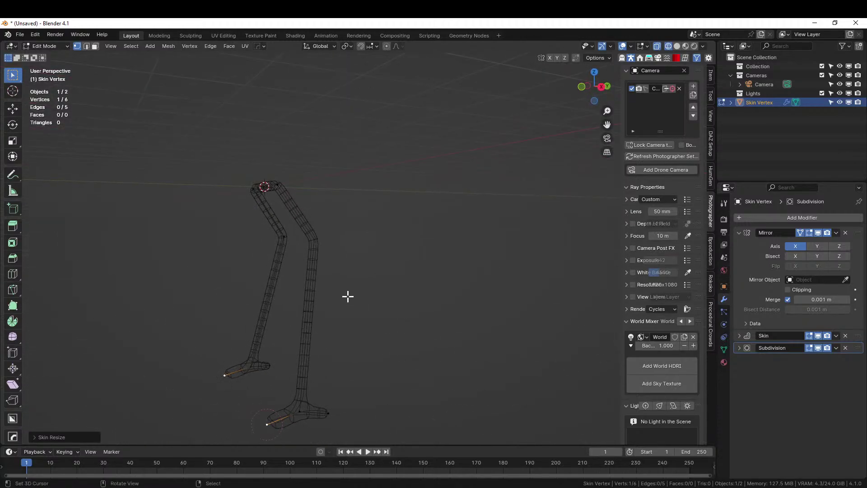
{"action": "right_click", "coordinate": [316, 241]}
{"action": "key", "text": "ctrl+a"}
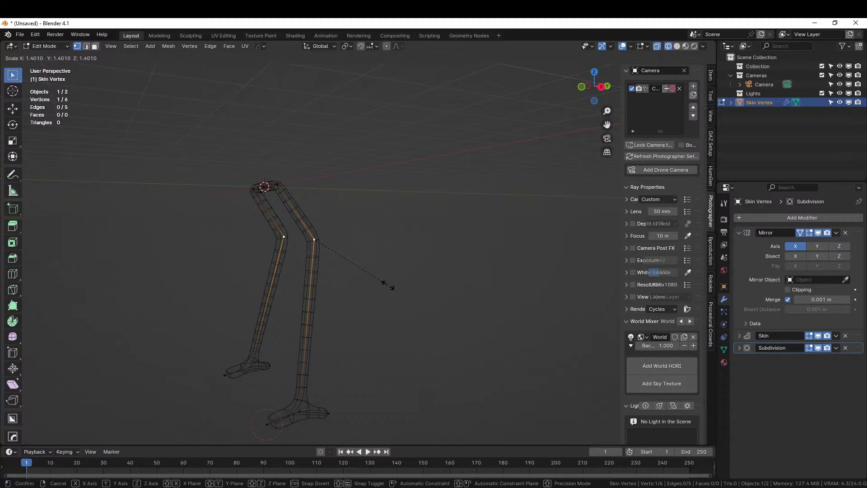
{"action": "left_click", "coordinate": [369, 273]}
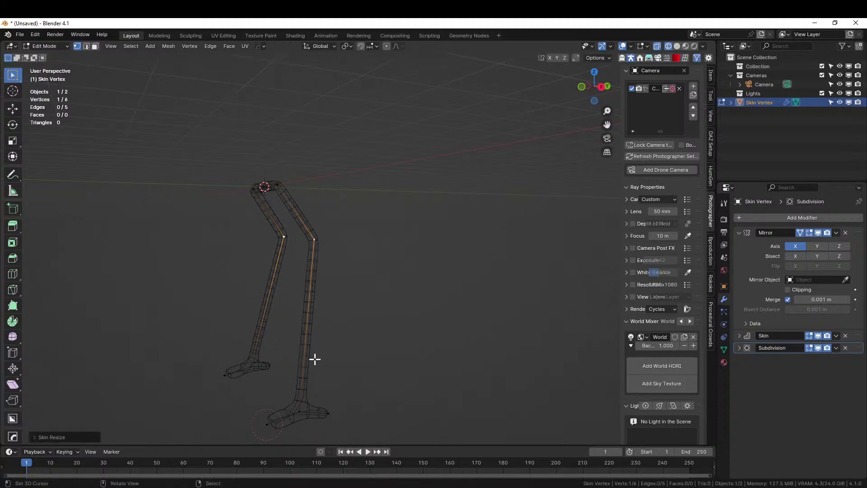
{"action": "left_click", "coordinate": [303, 401]}
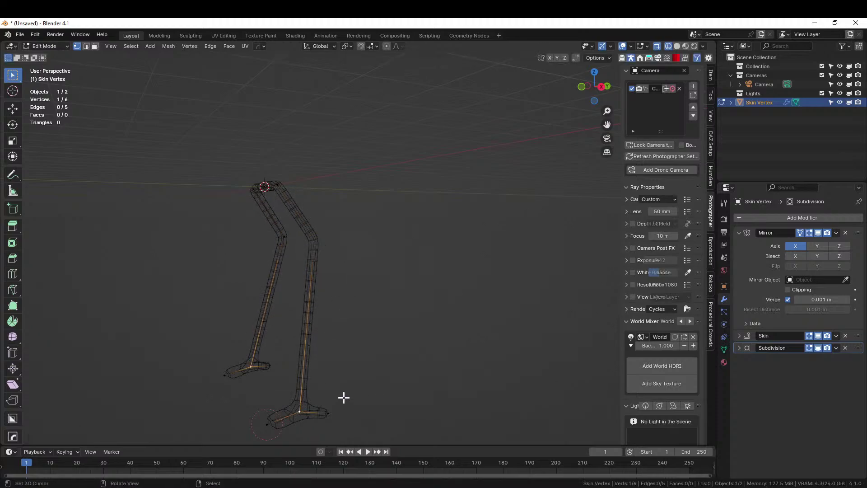
{"action": "key", "text": "ctrl+a"}
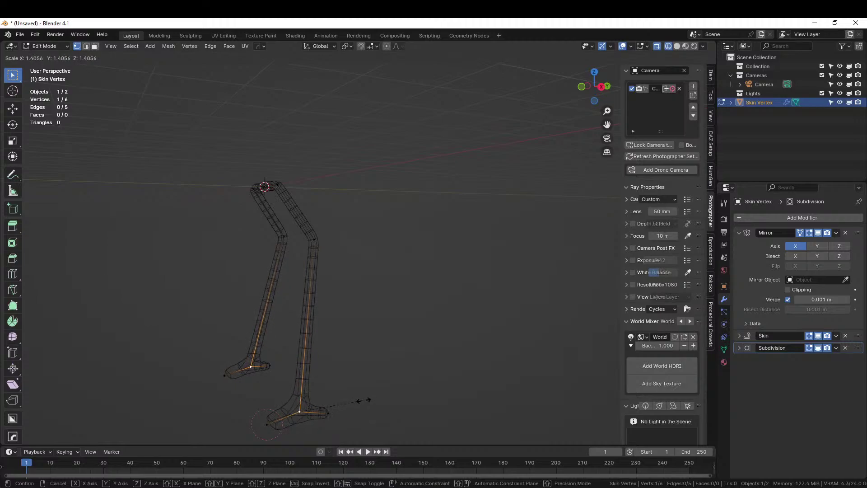
{"action": "key", "text": "Escape"}
Enlarge the skin at the hip corner vertex to about 2.2 times its size.
{"action": "middle_click_drag", "start_coordinate": [336, 300], "coordinate": [377, 316]}
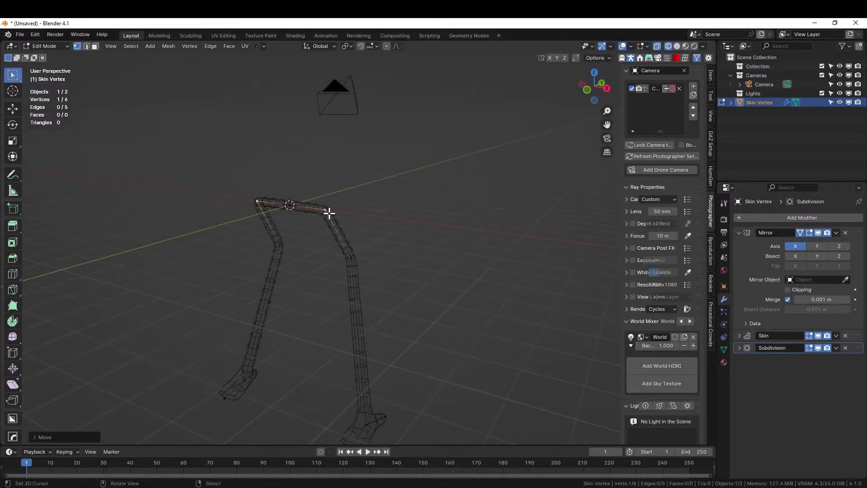
{"action": "key", "text": "ctrl+a"}
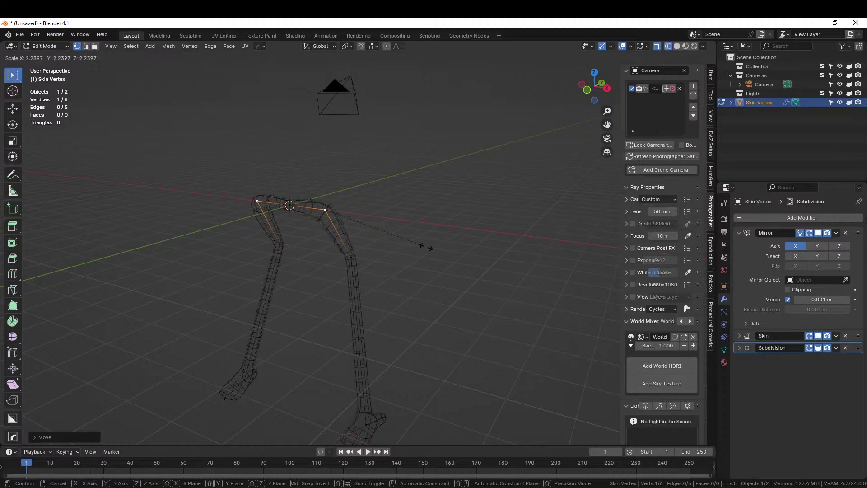
{"action": "left_click", "coordinate": [429, 248]}
Enlarge the skin at the centre vertex of the hip bar into a bulky pelvis.
{"action": "middle_click_drag", "start_coordinate": [385, 239], "coordinate": [439, 242]}
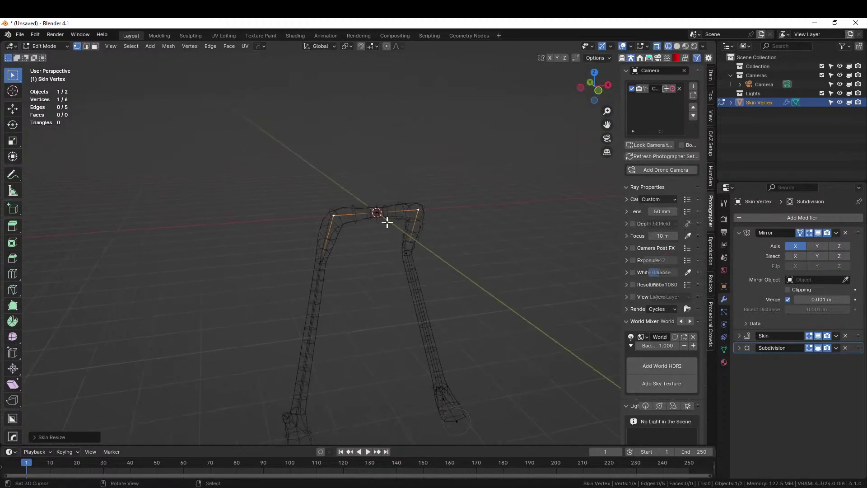
{"action": "right_click", "coordinate": [376, 210]}
{"action": "key", "text": "ctrl+a"}
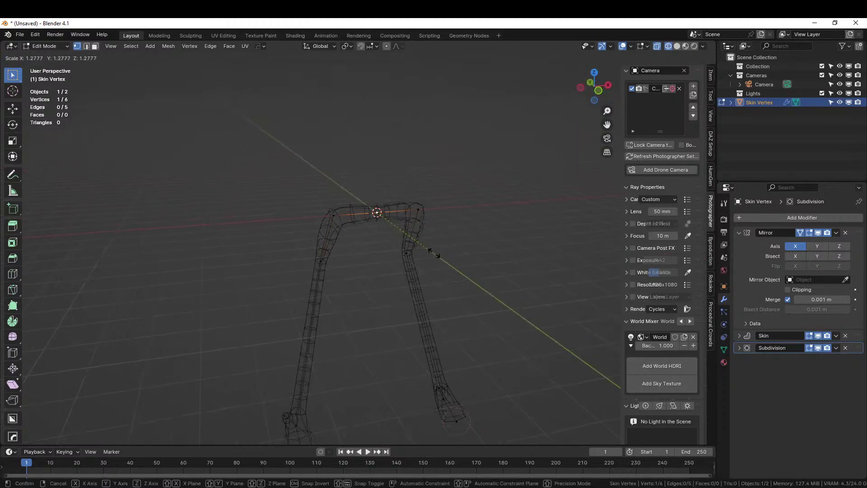
{"action": "left_click", "coordinate": [610, 347]}
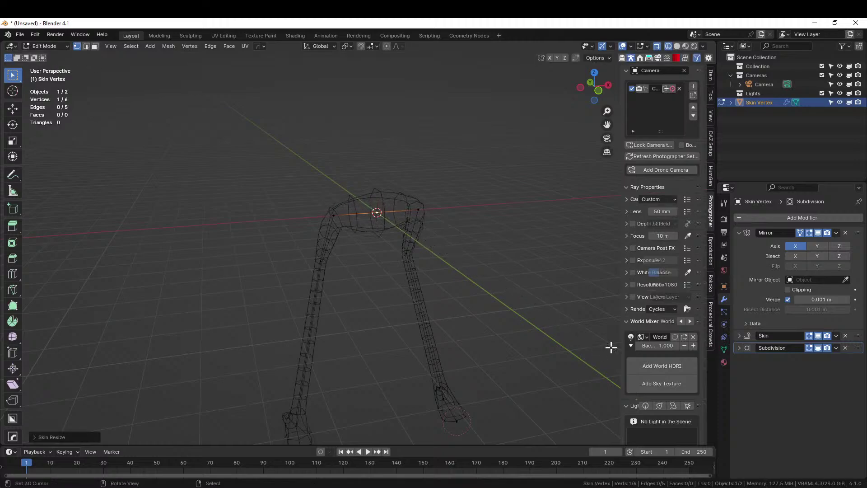
In the right view, extrude the pelvis vertex upward towards positive Y and shrink the new vertex's skin to about half.
{"action": "key", "text": "KP_1"}
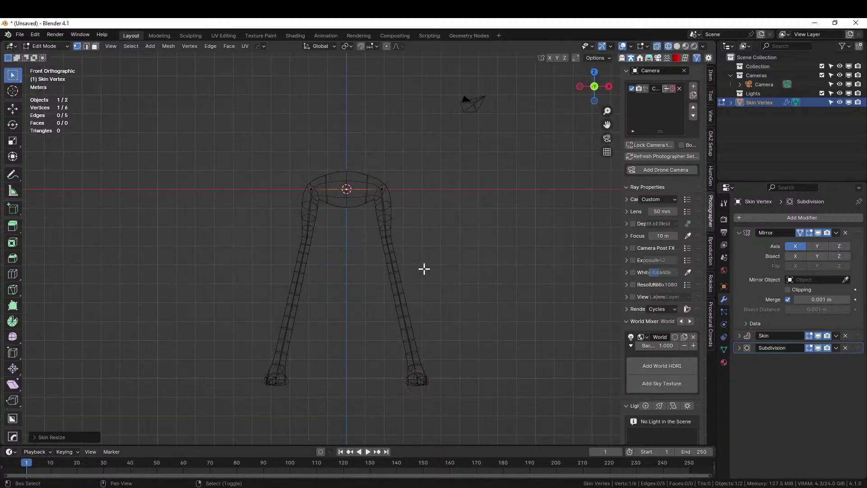
{"action": "middle_click_drag", "start_coordinate": [424, 267], "coordinate": [432, 328], "text": "shift"}
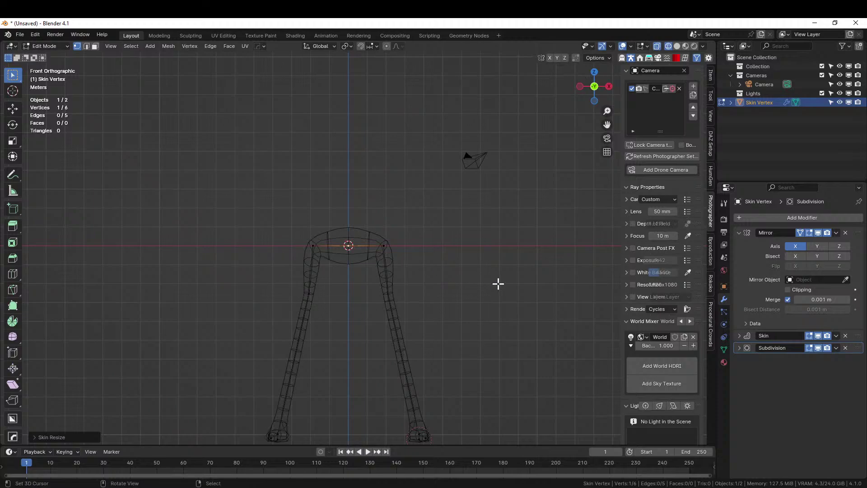
{"action": "key", "text": "KP_3"}
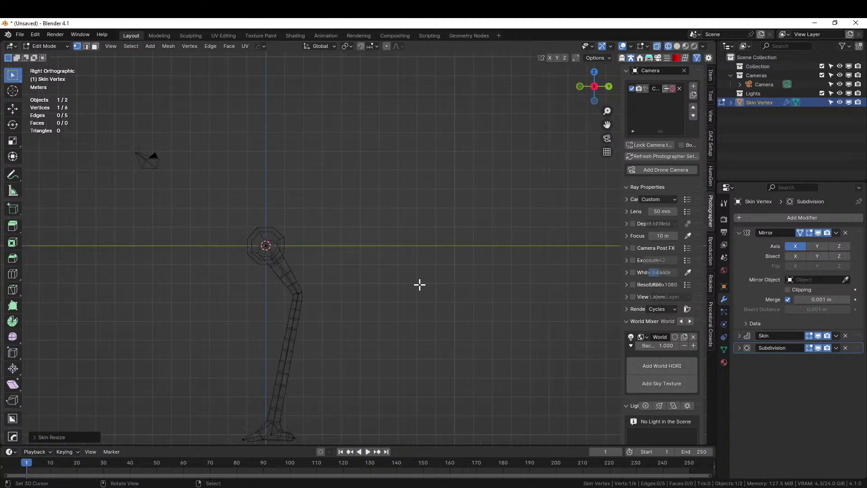
{"action": "key", "text": "e"}
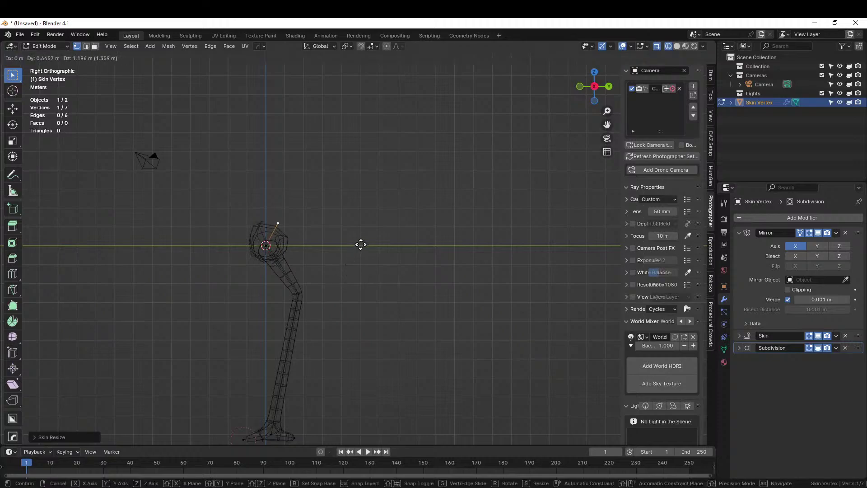
{"action": "left_click", "coordinate": [377, 215]}
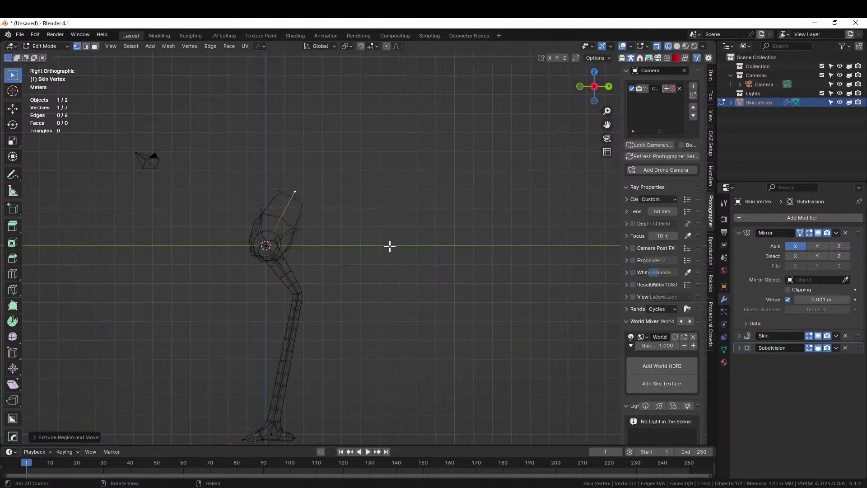
{"action": "key", "text": "ctrl+a"}
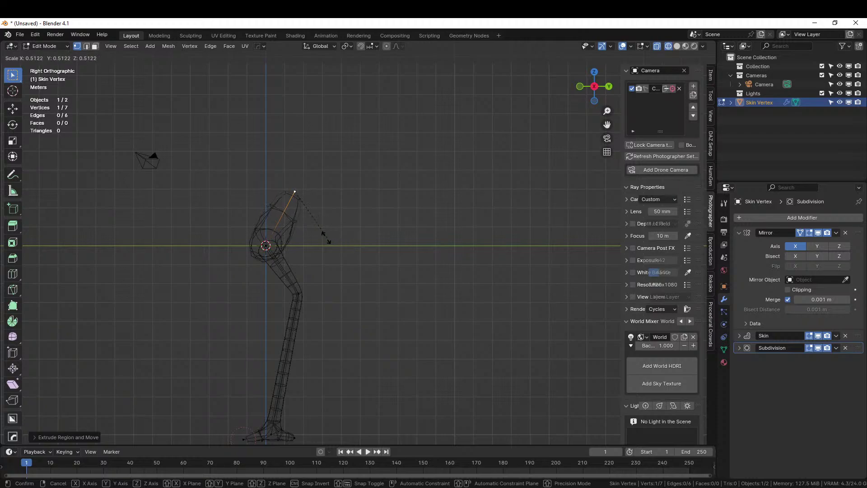
{"action": "left_click", "coordinate": [314, 237]}
Extrude the upper torso about 6.3 m upward, leaning slightly towards negative Y.
{"action": "middle_click_drag", "start_coordinate": [313, 238], "coordinate": [362, 341], "text": "shift"}
{"action": "key", "text": "e"}
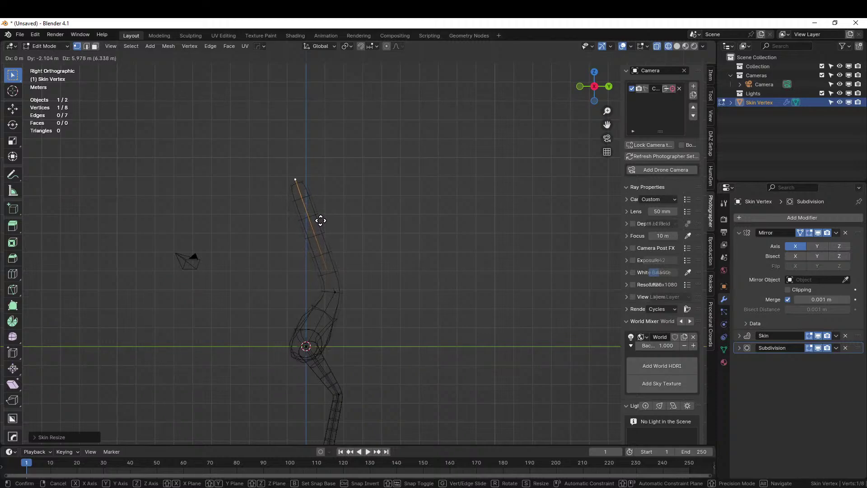
{"action": "left_click", "coordinate": [323, 218]}
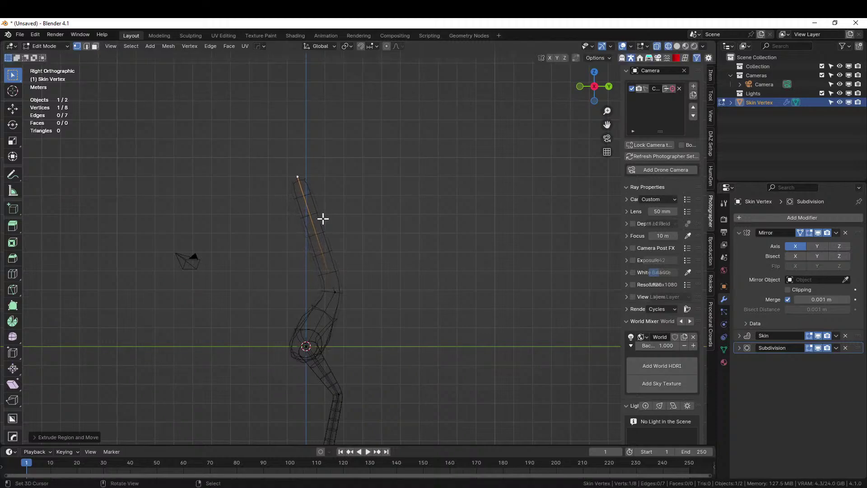
In the front view, enlarge the skin at the torso's top vertex to about 2.1 times its size.
{"action": "key", "text": "KP_1"}
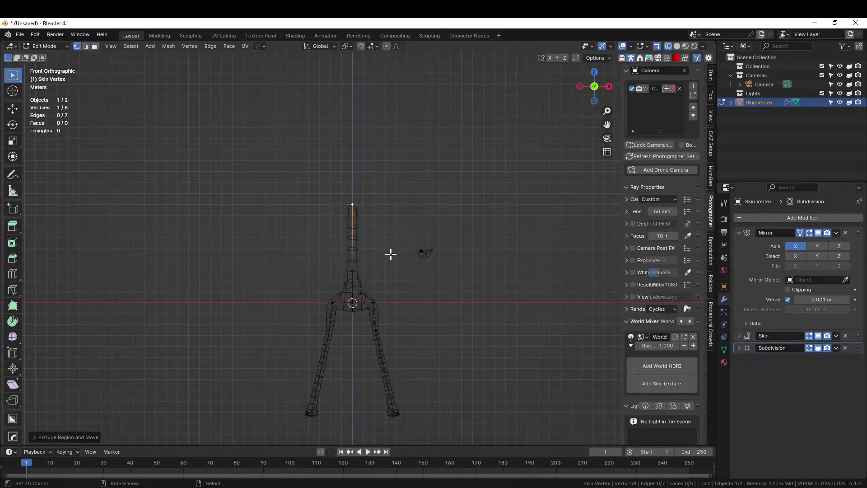
{"action": "key", "text": "ctrl+a"}
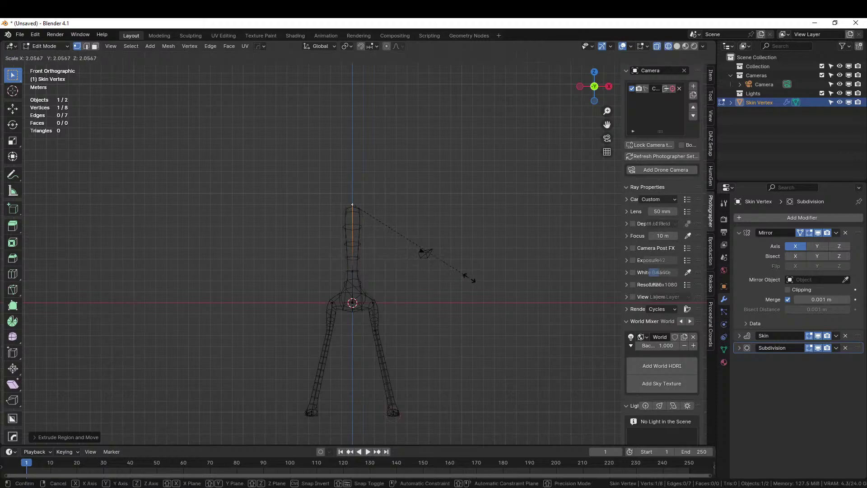
{"action": "left_click", "coordinate": [470, 278]}
{"action": "middle_click_drag", "start_coordinate": [415, 271], "coordinate": [508, 276]}
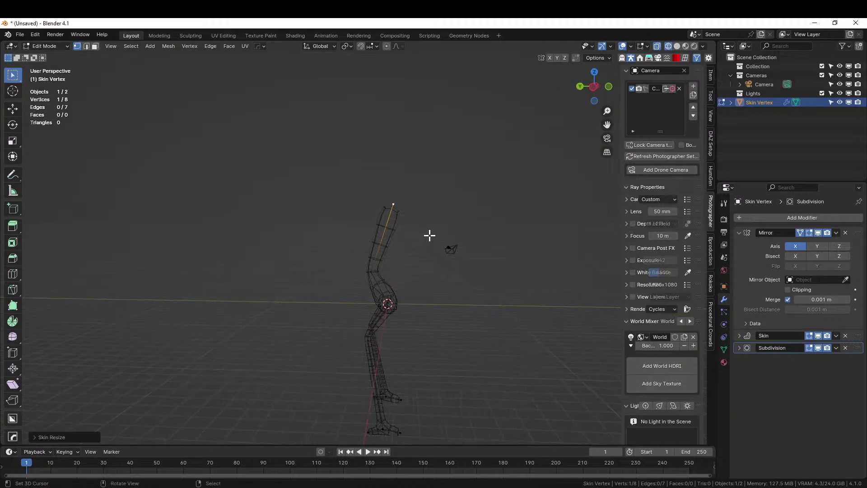
In the right view, extrude the torso's top vertex about 2.2 m upward and towards negative Y as a neck.
{"action": "key", "text": "KP_1"}
{"action": "key", "text": "KP_3"}
{"action": "key", "text": "e"}
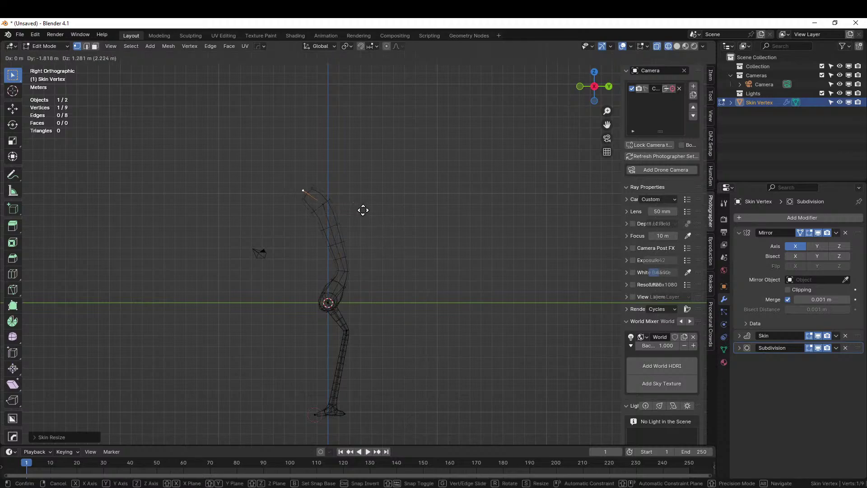
{"action": "left_click", "coordinate": [363, 210]}
In the front view, extrude the chest vertex about 8 m sideways and slightly downward, and shrink the new end's skin to about 0.23.
{"action": "middle_click_drag", "start_coordinate": [386, 232], "coordinate": [490, 239]}
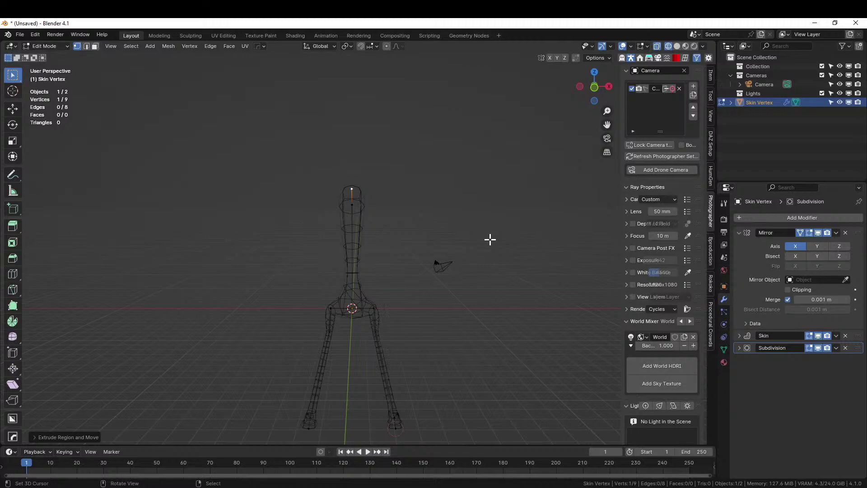
{"action": "key", "text": "KP_1"}
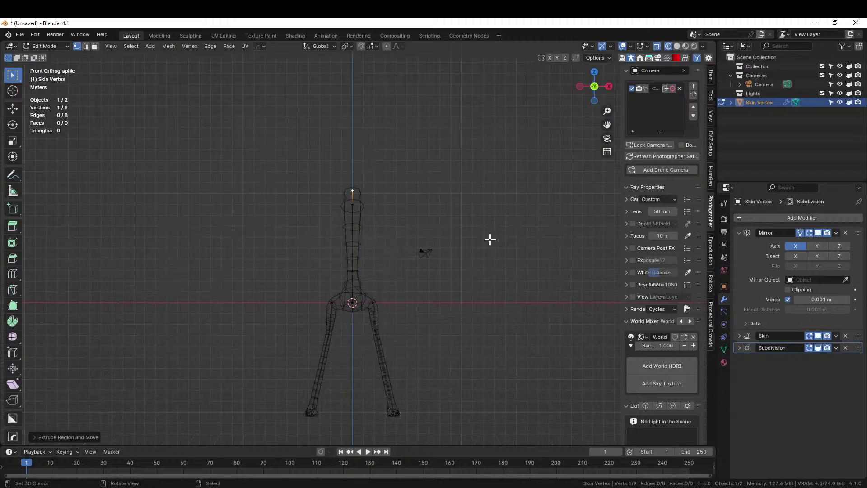
{"action": "left_click", "coordinate": [359, 205]}
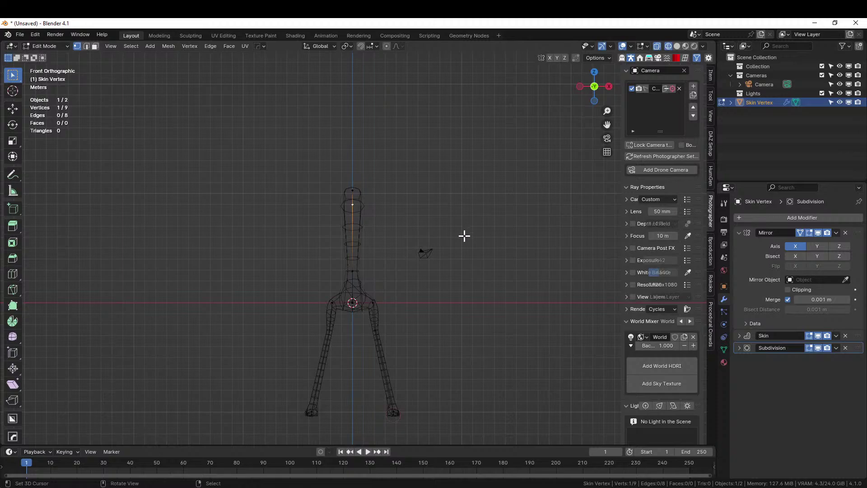
{"action": "key", "text": "e"}
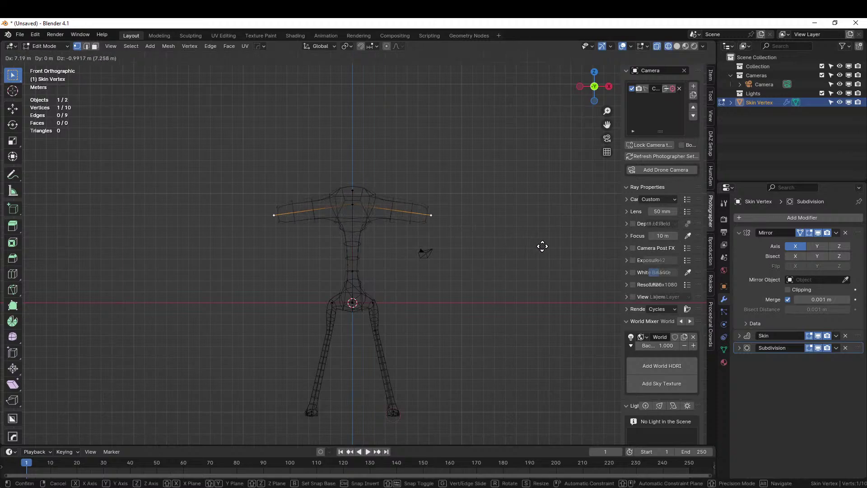
{"action": "left_click", "coordinate": [552, 252]}
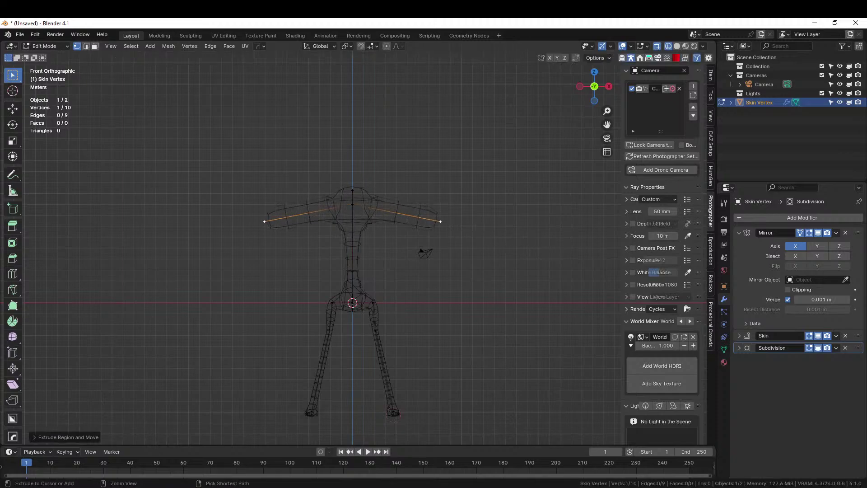
{"action": "key", "text": "s"}
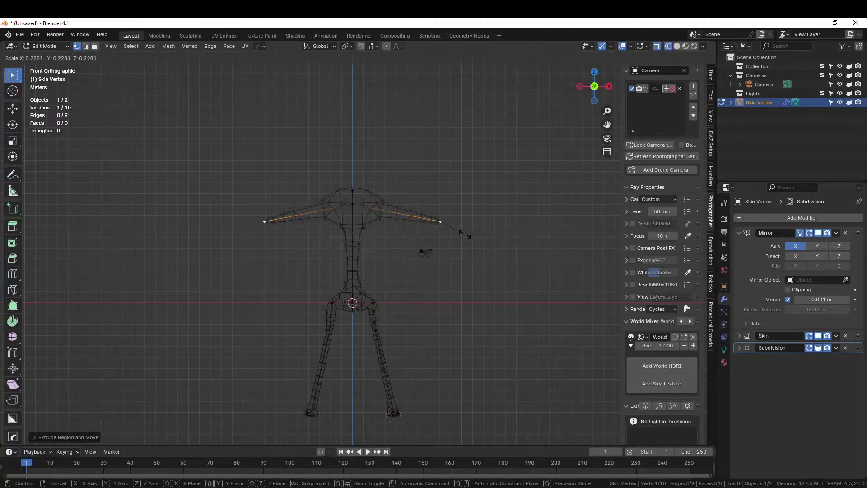
{"action": "left_click", "coordinate": [470, 235]}
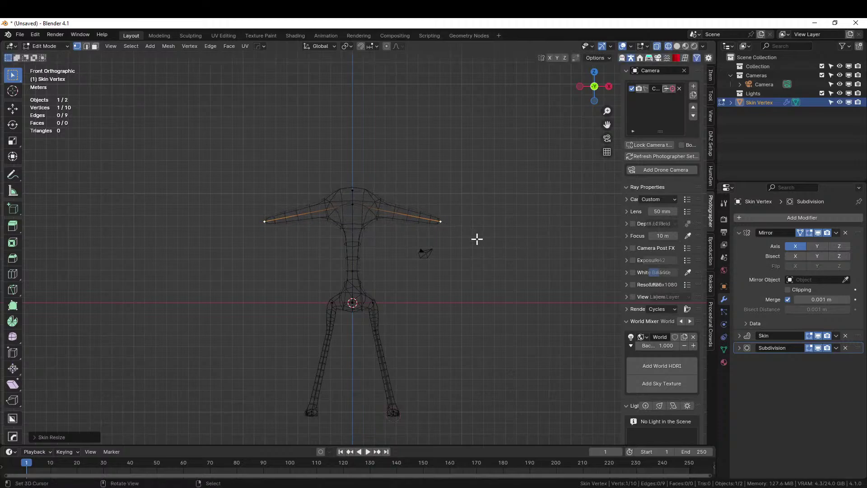
In the right view, extrude the arm's end vertex downward and towards negative Y, ending near hip height.
{"action": "key", "text": "KP_3"}
{"action": "key", "text": "e"}
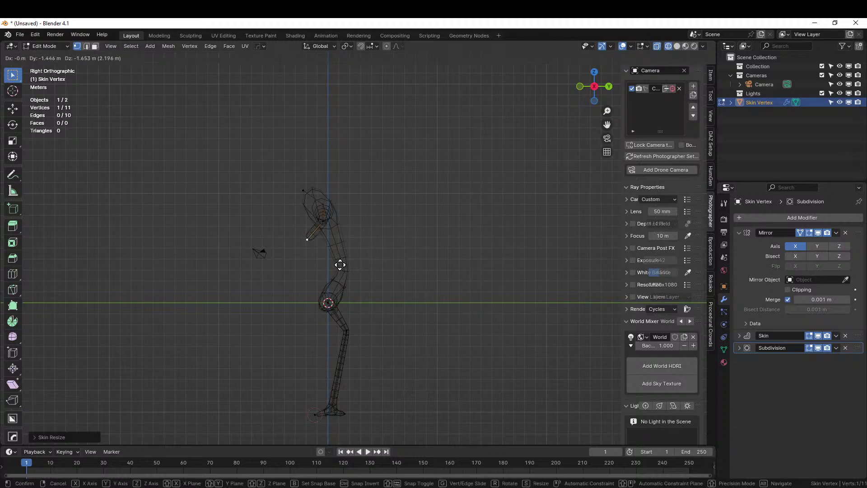
{"action": "left_click", "coordinate": [319, 313]}
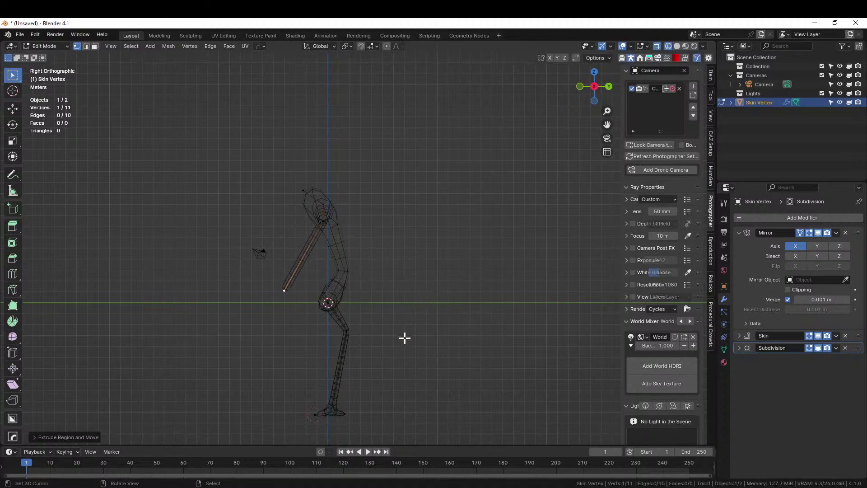
{"action": "middle_click_drag", "start_coordinate": [405, 338], "coordinate": [420, 328], "text": "shift"}
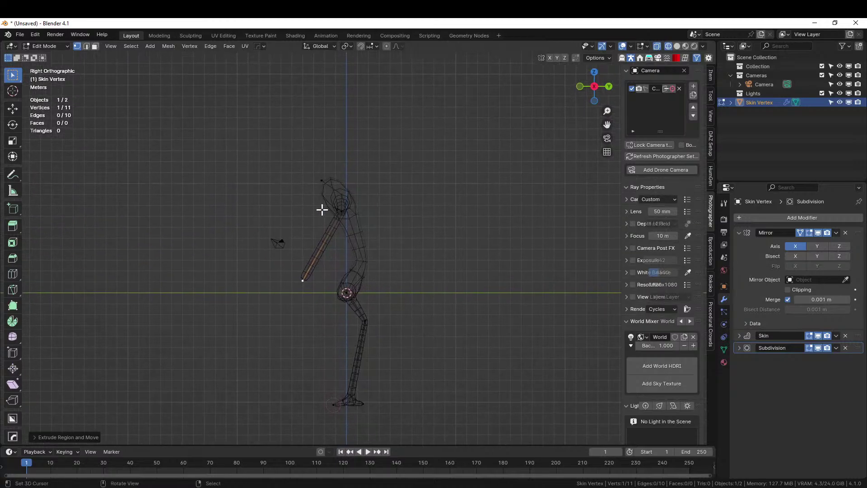
Select all torso, neck and arm vertices above the pelvis and slightly shrink their skin.
{"action": "left_click", "coordinate": [265, 151]}
{"action": "left_click_drag", "start_coordinate": [245, 136], "coordinate": [451, 284]}
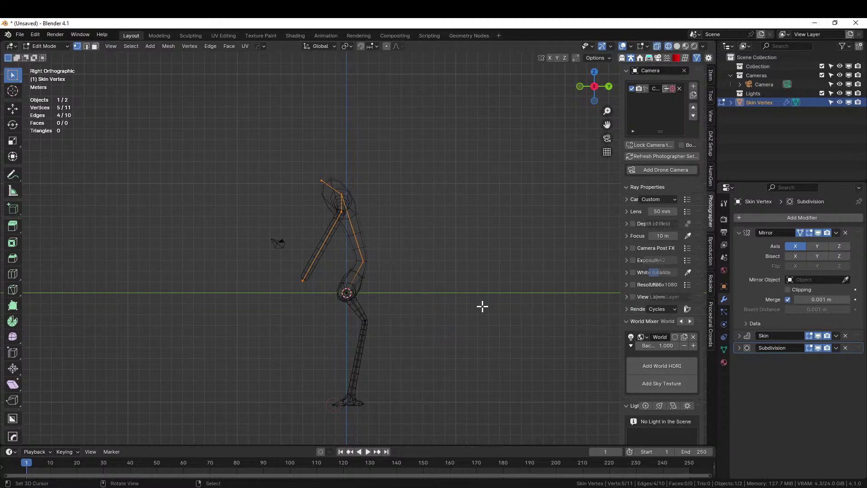
{"action": "key", "text": "s"}
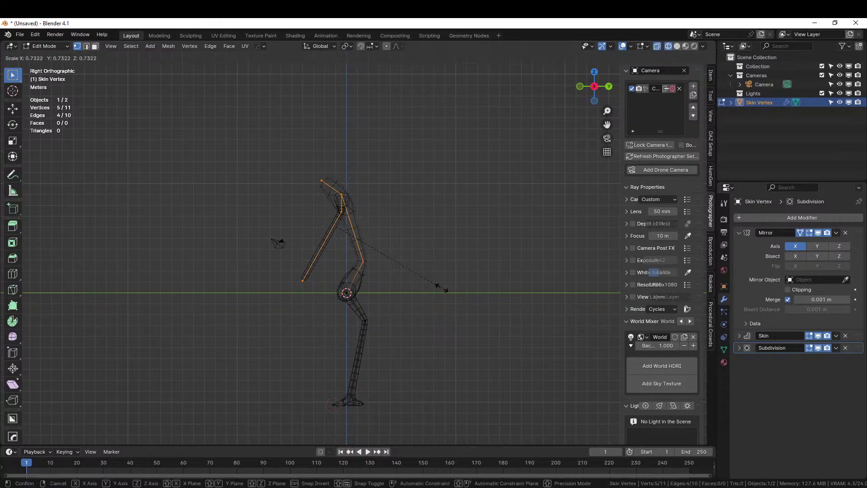
{"action": "left_click", "coordinate": [460, 298]}
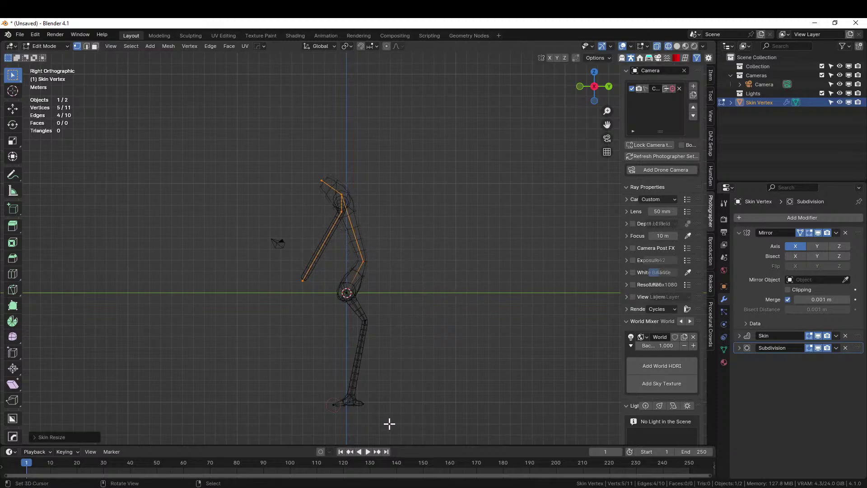
Try to move the pelvis and leg vertices about 1.3 m downward.
{"action": "left_click_drag", "start_coordinate": [389, 423], "coordinate": [310, 289]}
{"action": "scroll", "coordinate": [427, 340], "scroll_direction": "down", "scroll_amount": 1}
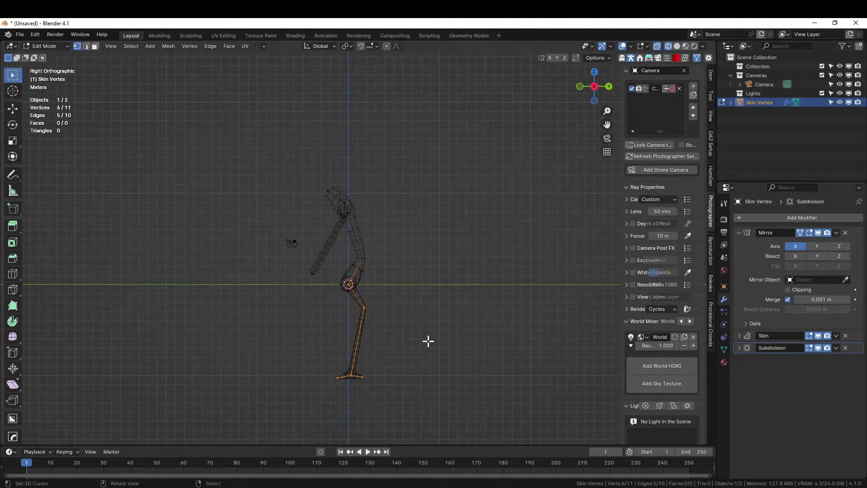
{"action": "key", "text": "g"}
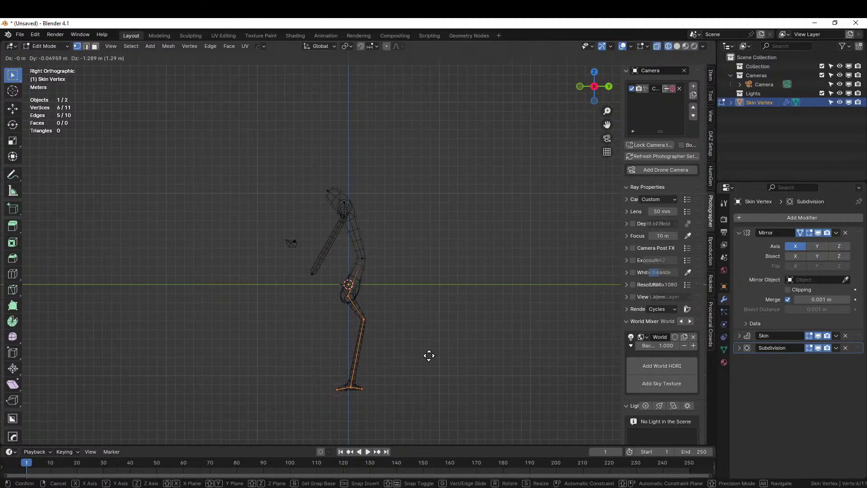
{"action": "left_click", "coordinate": [429, 356]}
{"action": "key", "text": "ctrl+z"}
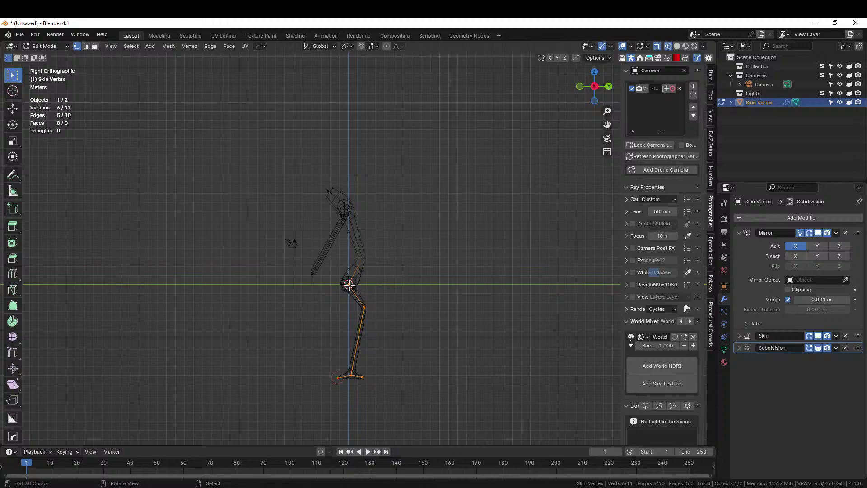
Select only the knee, ankle, heel and toe vertices and move them about 1.8 m downward and towards positive Y.
{"action": "key", "text": "b"}
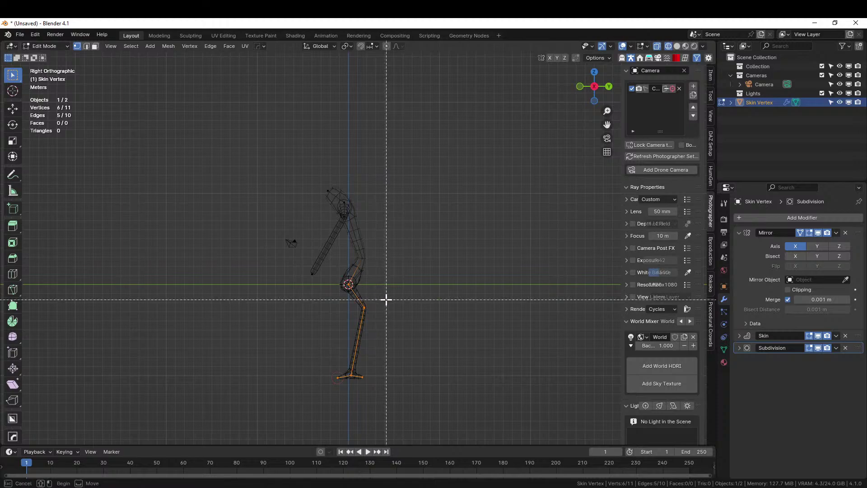
{"action": "right_click", "coordinate": [357, 330]}
{"action": "key", "text": "alt+a"}
{"action": "key", "text": "c"}
{"action": "left_click_drag", "start_coordinate": [348, 376], "coordinate": [362, 317]}
{"action": "right_click", "coordinate": [402, 354]}
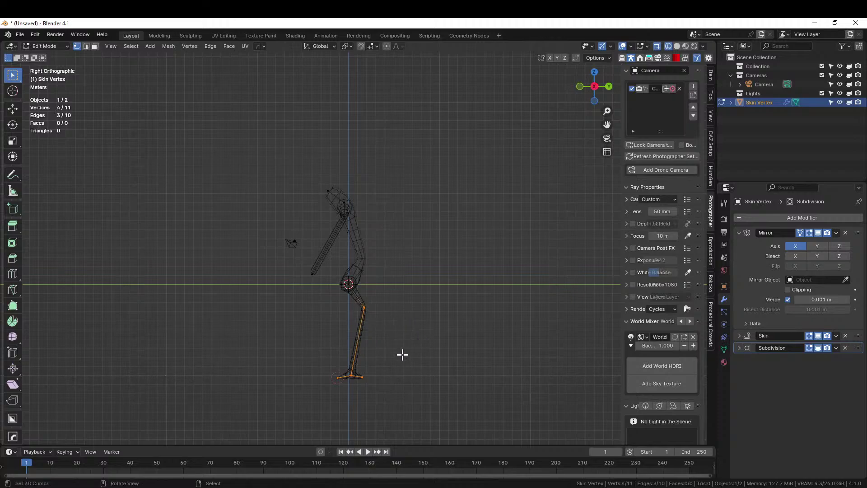
{"action": "key", "text": "g"}
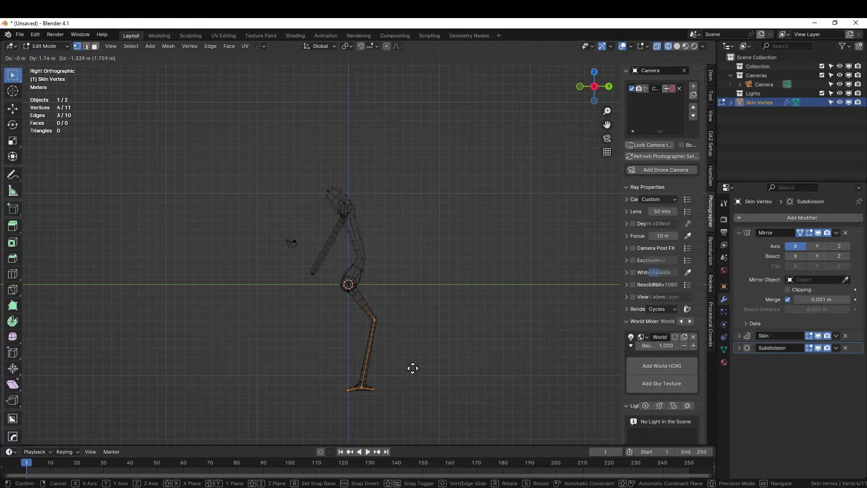
{"action": "left_click", "coordinate": [412, 367]}
{"action": "left_click", "coordinate": [393, 411]}
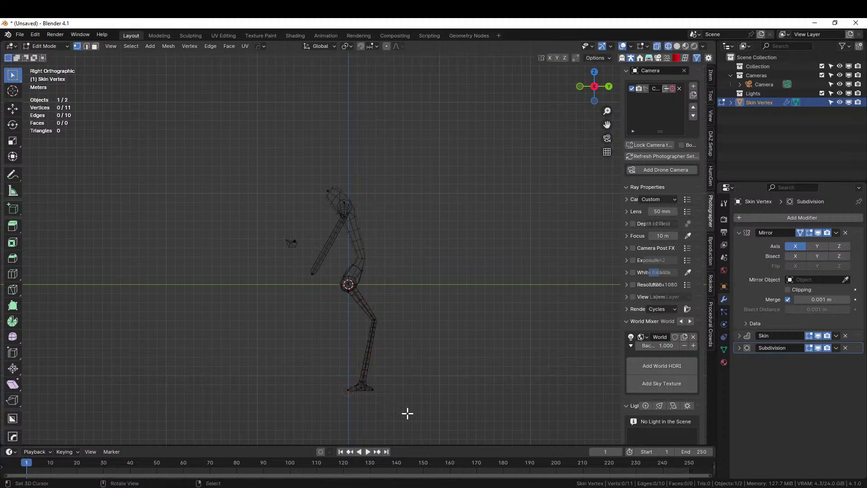
Move the three foot vertices about 2.1 m towards negative Y to slant the lower leg.
{"action": "left_click_drag", "start_coordinate": [408, 414], "coordinate": [319, 368]}
{"action": "key", "text": "g"}
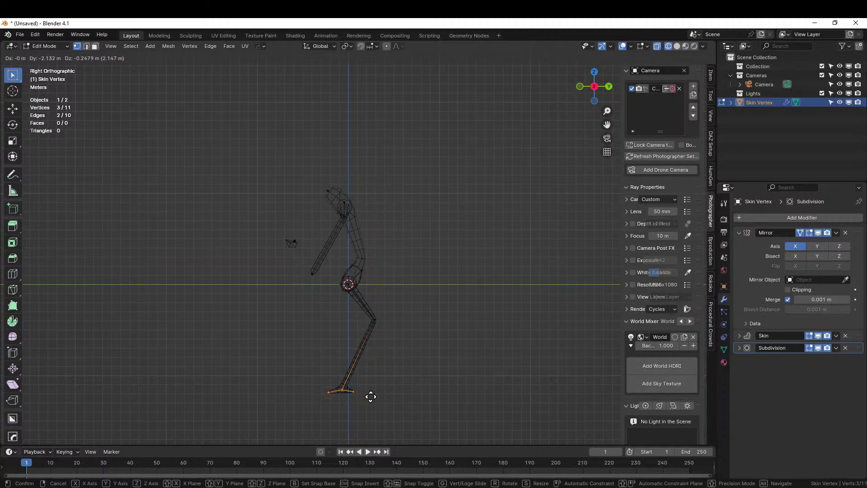
{"action": "left_click", "coordinate": [371, 397]}
Lengthen the foot by moving the heel vertex towards positive Y and the toe vertex towards negative Y.
{"action": "left_click", "coordinate": [352, 392]}
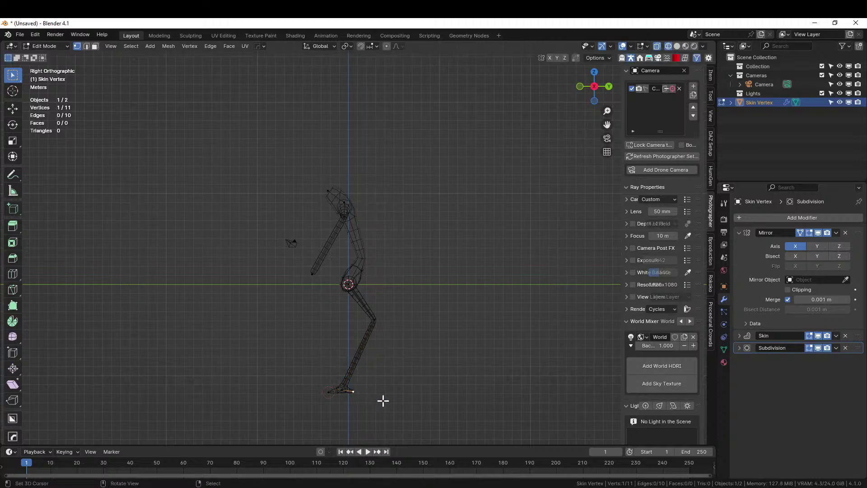
{"action": "key", "text": "g"}
{"action": "left_click", "coordinate": [398, 403]}
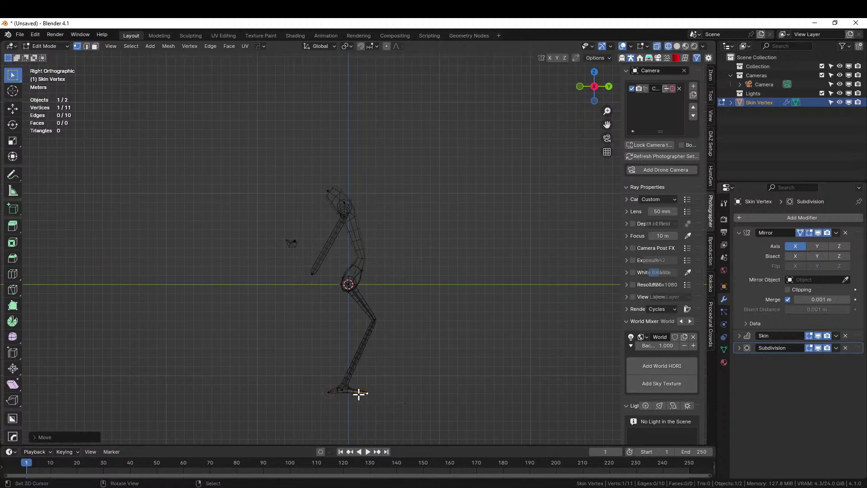
{"action": "key", "text": "g"}
{"action": "left_click", "coordinate": [306, 395]}
In the front view, move the arm's bend vertex inward and upward to about shoulder height.
{"action": "middle_click_drag", "start_coordinate": [354, 373], "coordinate": [490, 381]}
{"action": "scroll", "coordinate": [484, 363], "scroll_direction": "up", "scroll_amount": 1}
{"action": "scroll", "coordinate": [423, 282], "scroll_direction": "up", "scroll_amount": 1}
{"action": "left_click", "coordinate": [461, 211]}
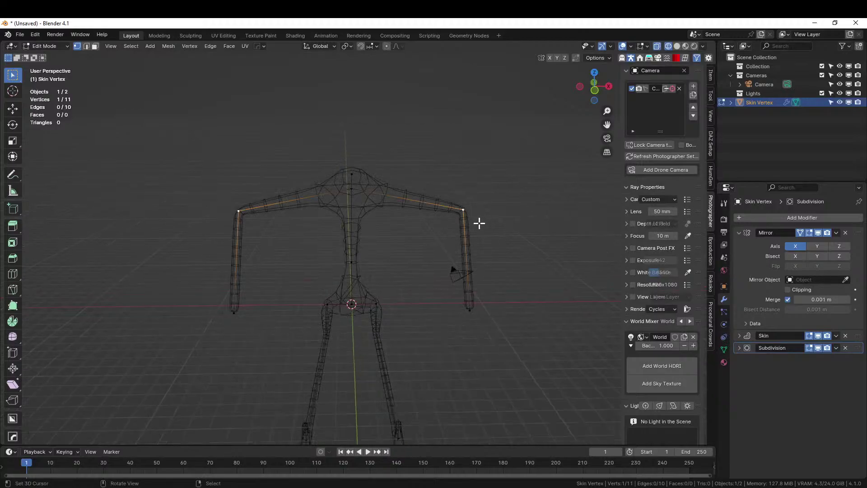
{"action": "key", "text": "KP_1"}
{"action": "key", "text": "g"}
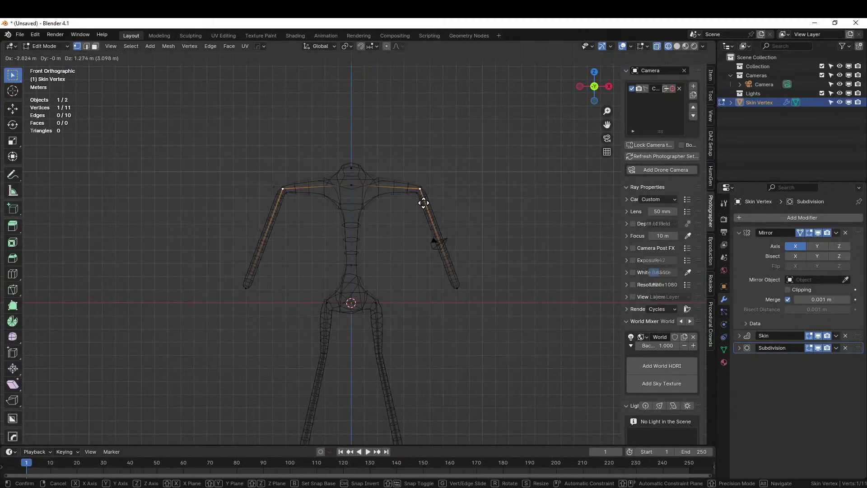
{"action": "left_click", "coordinate": [415, 194]}
In the right view, extrude the arm's lower end vertex about 5 m towards negative Y and downward as a forearm.
{"action": "middle_click_drag", "start_coordinate": [414, 194], "coordinate": [390, 246]}
{"action": "middle_click_drag", "start_coordinate": [437, 265], "coordinate": [487, 280]}
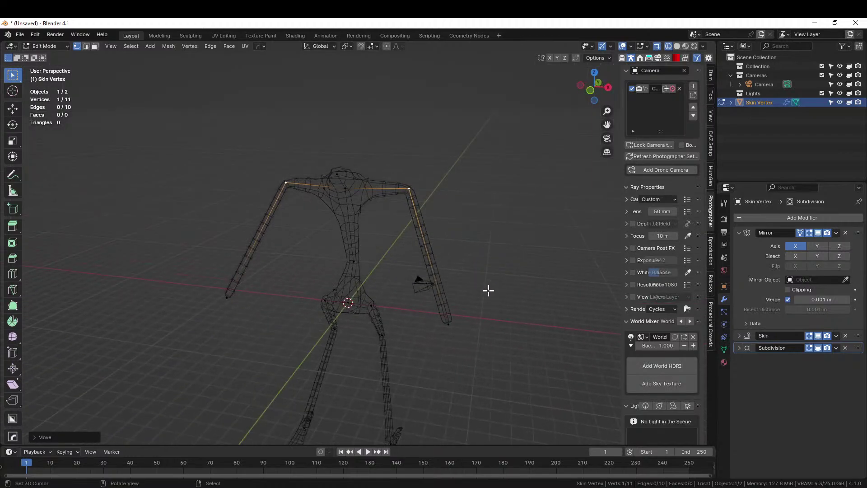
{"action": "key", "text": "KP_3"}
{"action": "key", "text": "e"}
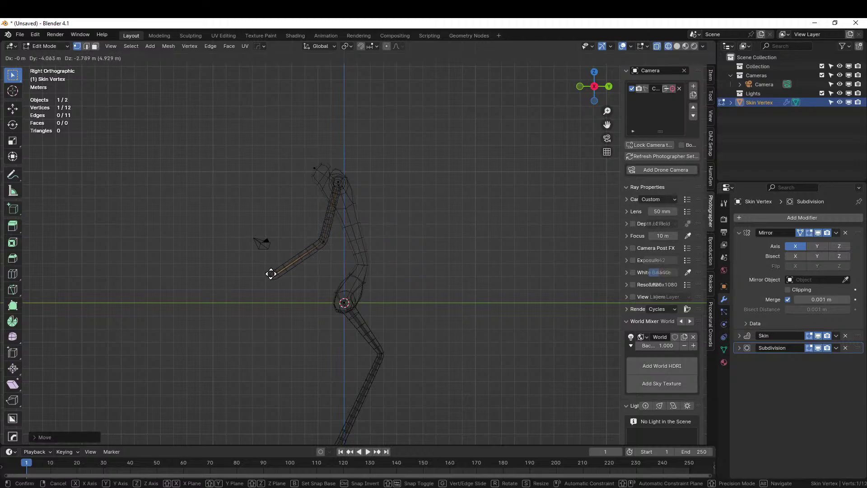
{"action": "left_click", "coordinate": [268, 280]}
Thicken the skin at the foot vertices and the knee vertex by about 1.59 times.
{"action": "middle_click_drag", "start_coordinate": [310, 271], "coordinate": [375, 294]}
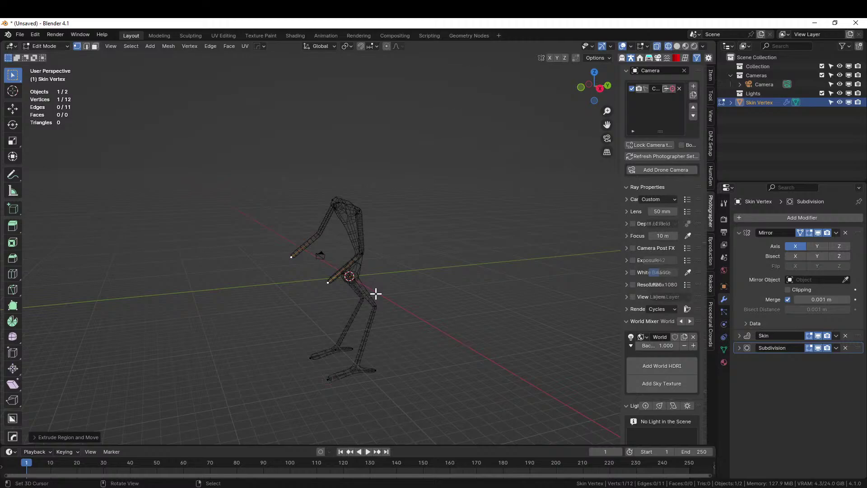
{"action": "middle_click_drag", "start_coordinate": [386, 288], "coordinate": [412, 203]}
{"action": "scroll", "coordinate": [411, 252], "scroll_direction": "up", "scroll_amount": 3}
{"action": "middle_click_drag", "start_coordinate": [458, 345], "coordinate": [448, 275], "text": "shift"}
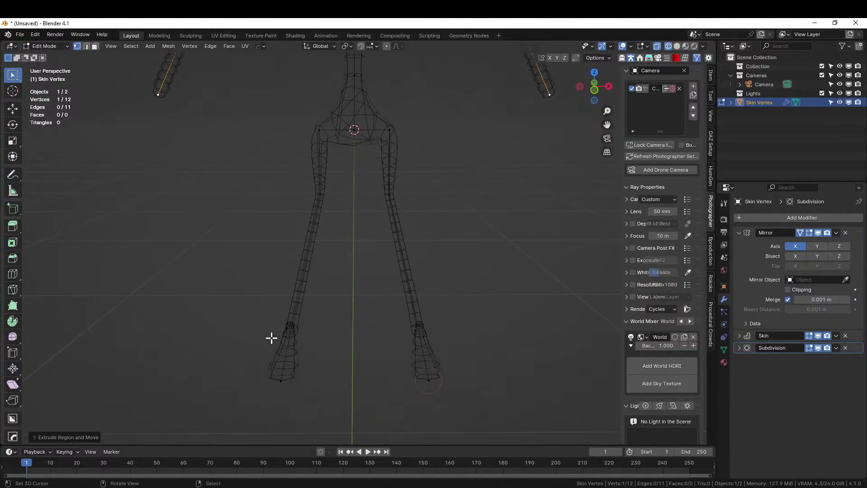
{"action": "left_click", "coordinate": [418, 324]}
{"action": "middle_click_drag", "start_coordinate": [481, 372], "coordinate": [359, 413]}
{"action": "left_click", "coordinate": [416, 362], "text": "shift"}
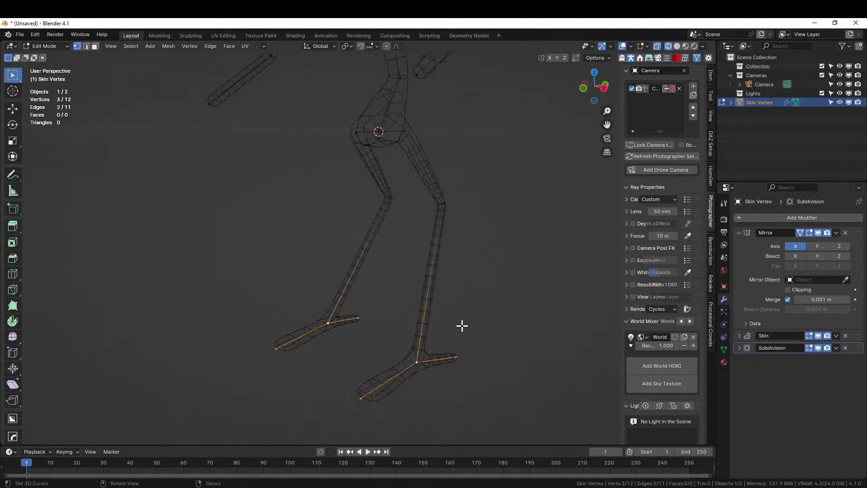
{"action": "left_click", "coordinate": [445, 205], "text": "shift"}
{"action": "key", "text": "ctrl+a"}
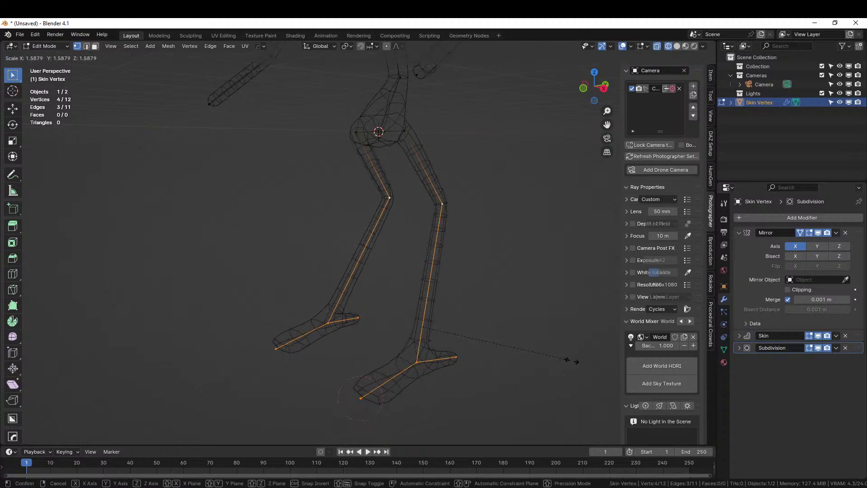
{"action": "left_click", "coordinate": [571, 360]}
In the right view, move the lower spine vertex about 0.5 m towards positive Y and 0.4 m downward.
{"action": "middle_click_drag", "start_coordinate": [533, 319], "coordinate": [475, 299]}
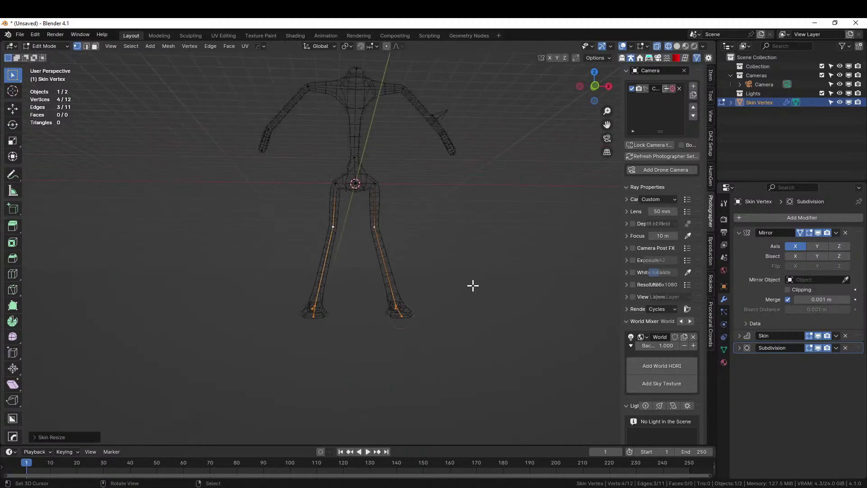
{"action": "key", "text": "KP_1"}
{"action": "middle_click_drag", "start_coordinate": [433, 238], "coordinate": [435, 314], "text": "shift"}
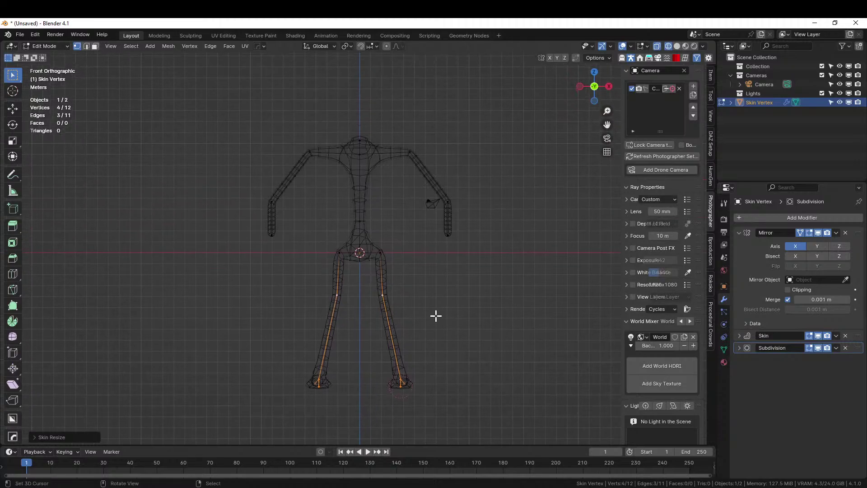
{"action": "scroll", "coordinate": [420, 265], "scroll_direction": "up", "scroll_amount": 3}
{"action": "left_click", "coordinate": [362, 206]}
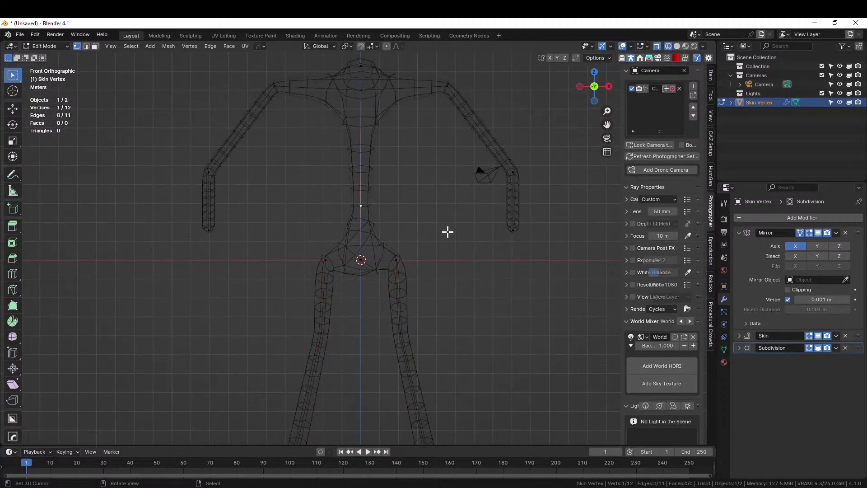
{"action": "middle_click_drag", "start_coordinate": [447, 232], "coordinate": [564, 240]}
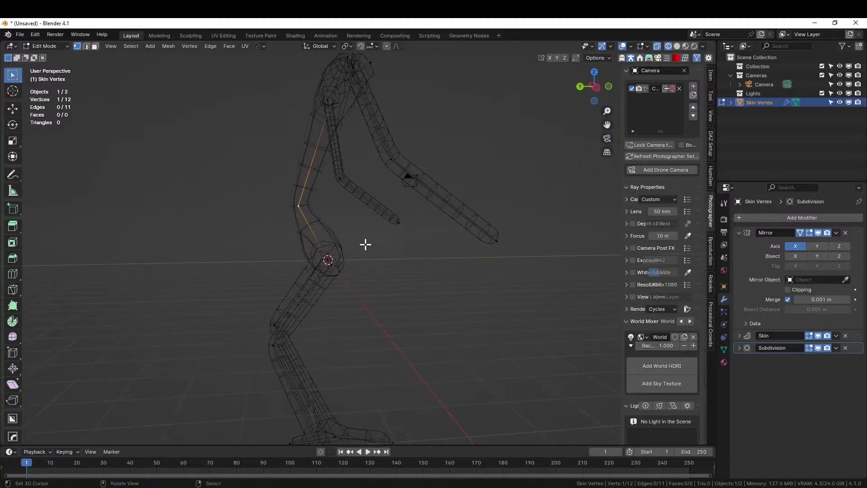
{"action": "key", "text": "KP_3"}
{"action": "key", "text": "g"}
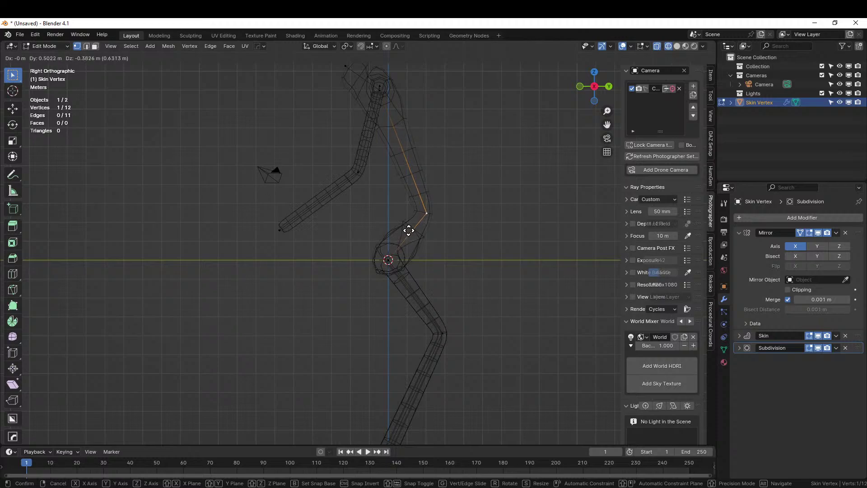
{"action": "left_click", "coordinate": [408, 230]}
Extrude the neck's end vertex forward as a head and enlarge the new vertex's skin thickness.
{"action": "middle_click_drag", "start_coordinate": [409, 230], "coordinate": [391, 259]}
{"action": "middle_click_drag", "start_coordinate": [387, 195], "coordinate": [462, 159]}
{"action": "key", "text": "e"}
{"action": "left_click", "coordinate": [505, 162]}
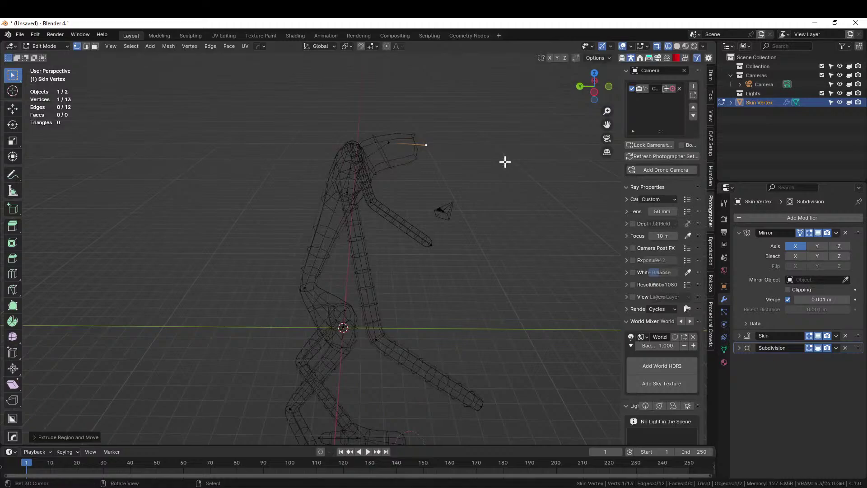
{"action": "key", "text": "ctrl+a"}
{"action": "left_click", "coordinate": [554, 211]}
{"action": "middle_click_drag", "start_coordinate": [488, 244], "coordinate": [350, 242]}
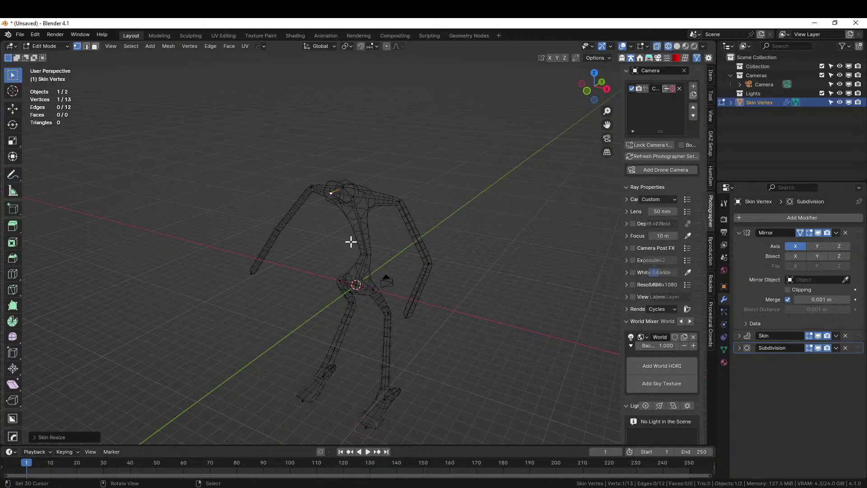
Display the figure in solid shading to see its skinned surface.
{"action": "key", "text": "z"}
{"action": "key", "text": "6"}
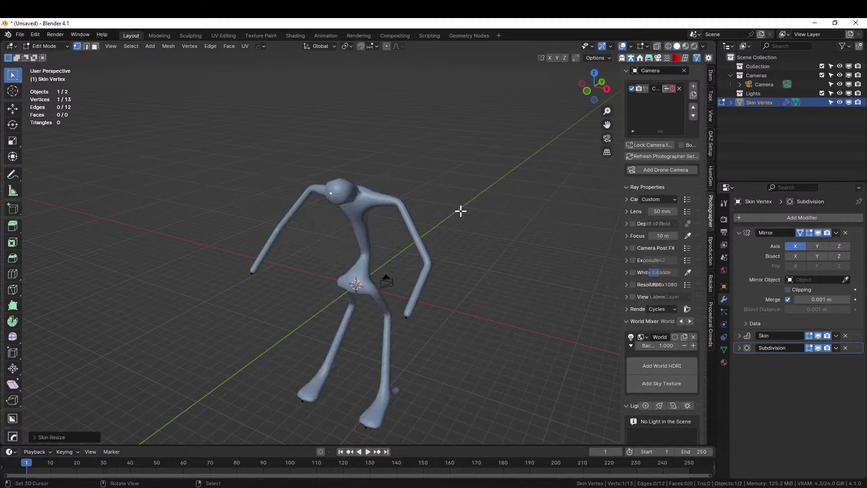
{"action": "middle_click_drag", "start_coordinate": [479, 279], "coordinate": [502, 270]}
{"action": "left_click", "coordinate": [478, 288]}
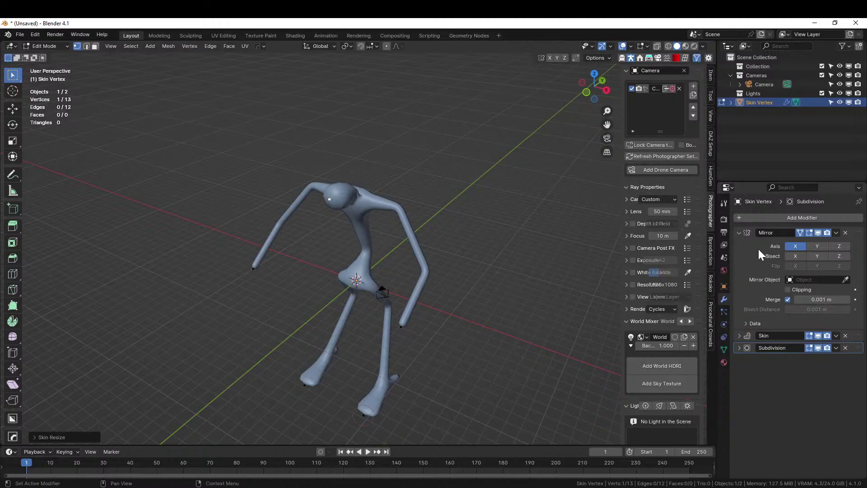
Leave Edit Mode and apply the figure's Mirror modifier.
{"action": "middle_click_drag", "start_coordinate": [600, 246], "coordinate": [452, 271]}
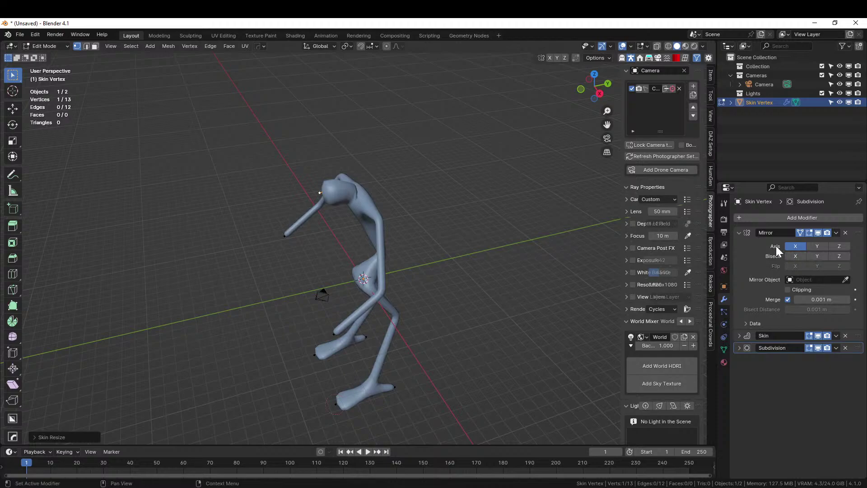
{"action": "left_click", "coordinate": [836, 233]}
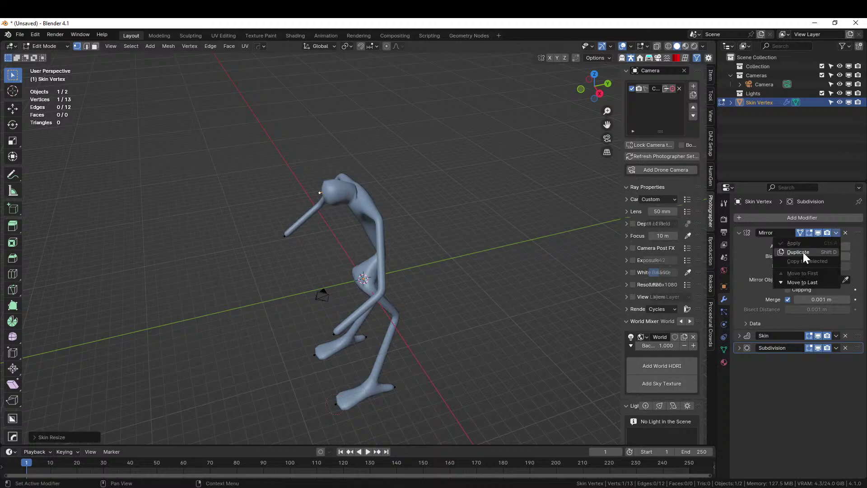
{"action": "middle_click_drag", "start_coordinate": [442, 217], "coordinate": [466, 221]}
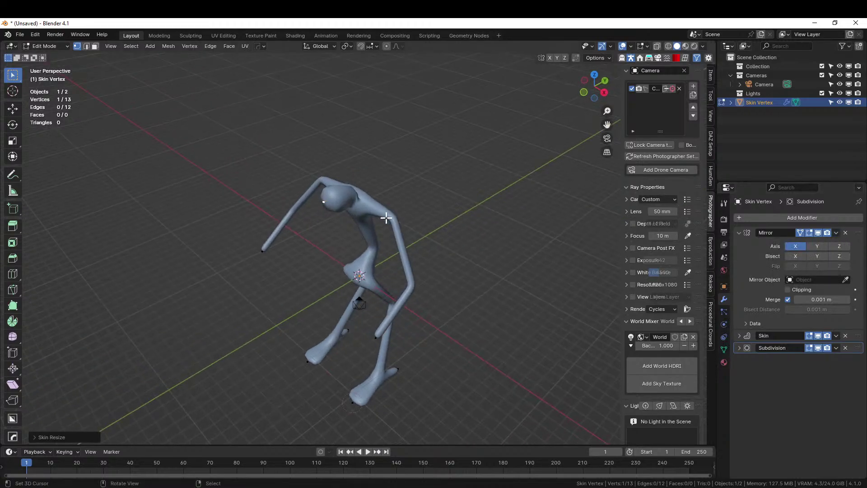
{"action": "key", "text": "Tab"}
{"action": "key", "text": "ctrl+a"}
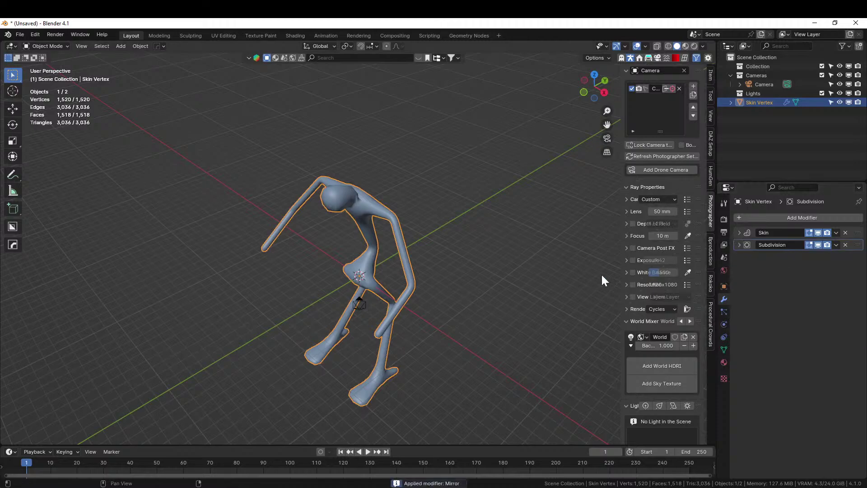
Create an armature from the figure's Skin modifier.
{"action": "middle_click_drag", "start_coordinate": [545, 300], "coordinate": [497, 276]}
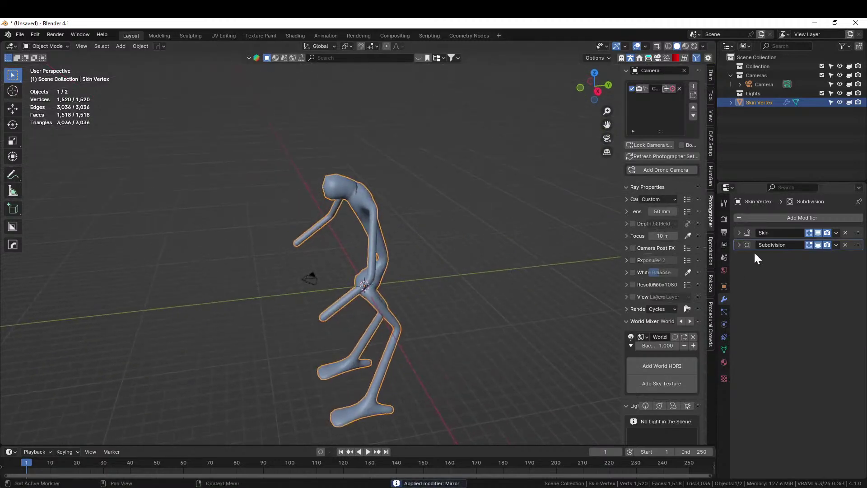
{"action": "left_click", "coordinate": [739, 233]}
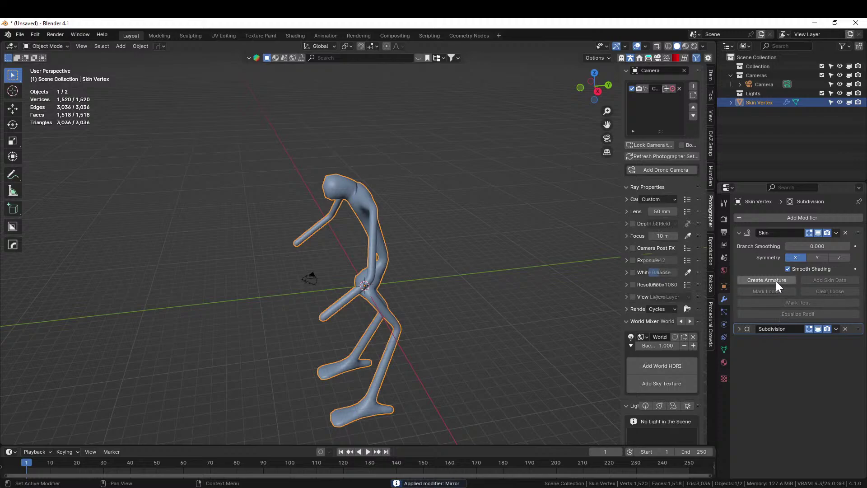
{"action": "left_click", "coordinate": [773, 280]}
{"action": "middle_click_drag", "start_coordinate": [410, 284], "coordinate": [528, 277]}
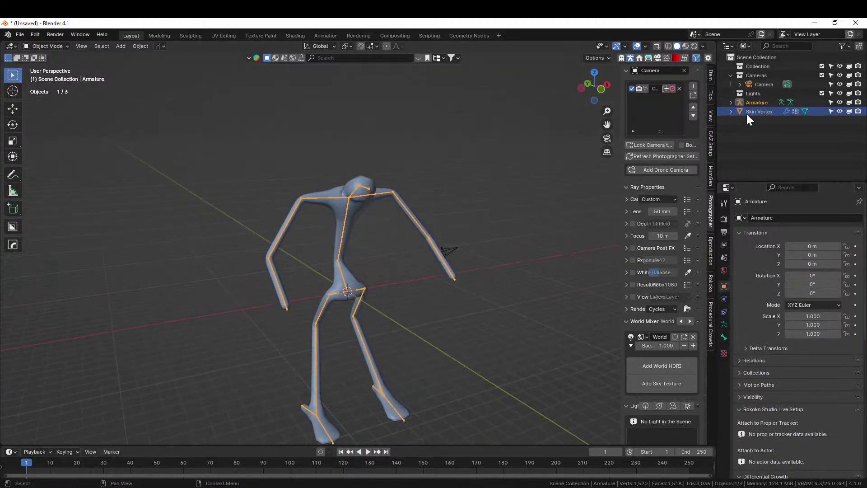
Select the Skin Vertex mesh and apply its Skin modifier.
{"action": "middle_click_drag", "start_coordinate": [565, 190], "coordinate": [367, 242]}
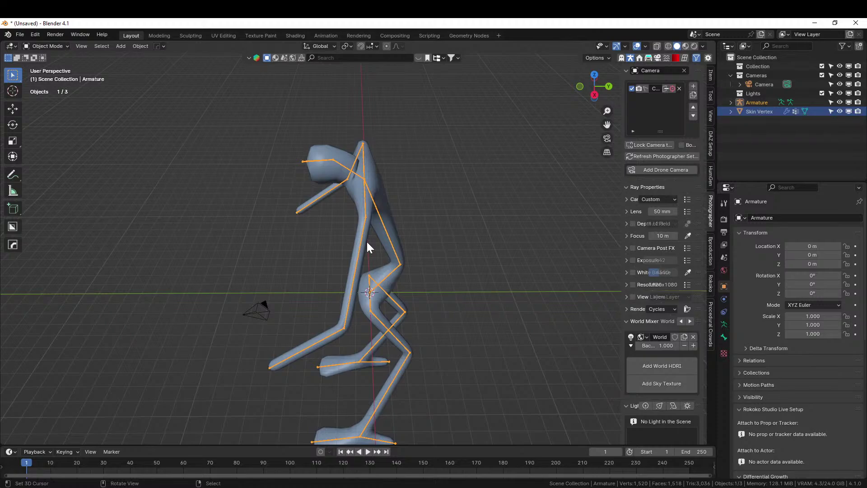
{"action": "middle_click_drag", "start_coordinate": [432, 192], "coordinate": [465, 224]}
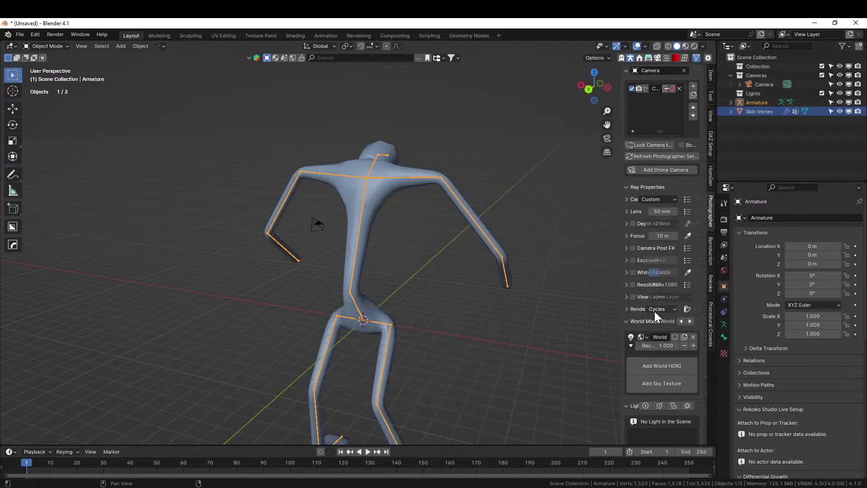
{"action": "left_click", "coordinate": [762, 111]}
{"action": "middle_click_drag", "start_coordinate": [388, 308], "coordinate": [319, 342]}
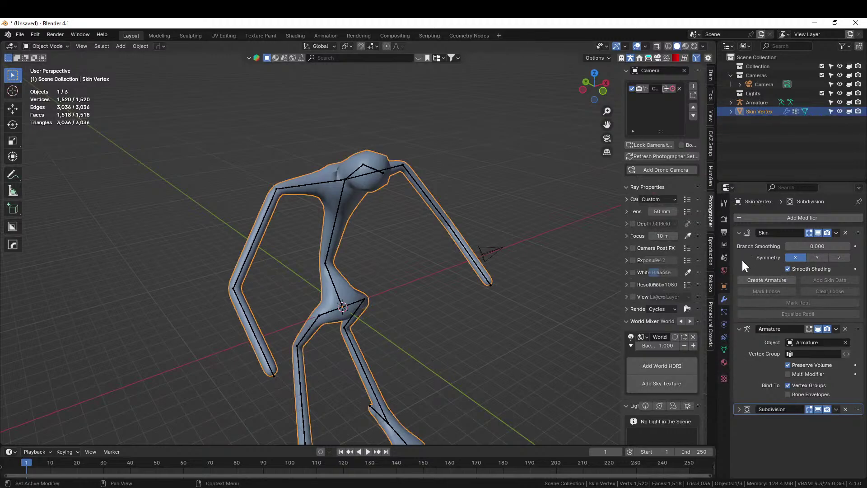
{"action": "key", "text": "ctrl+a"}
{"action": "middle_click_drag", "start_coordinate": [440, 284], "coordinate": [463, 277]}
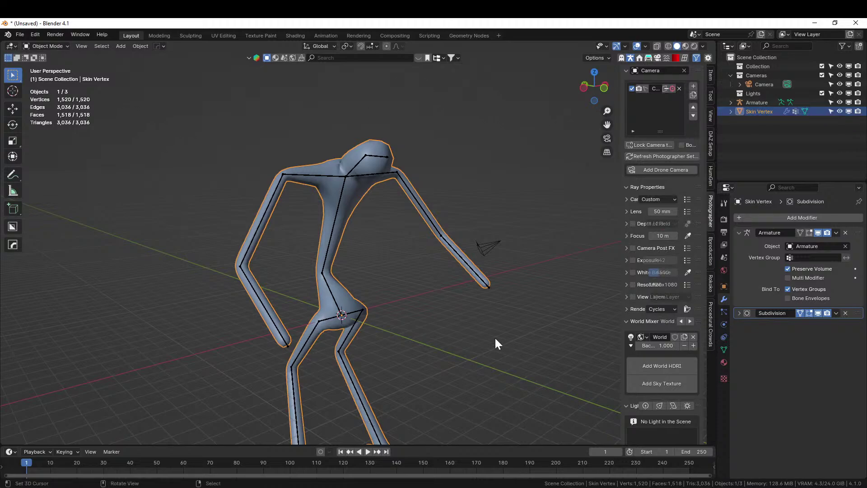
Apply the mesh's Subdivision modifier, keeping the Armature modifier.
{"action": "scroll", "coordinate": [474, 346], "scroll_direction": "down", "scroll_amount": 3}
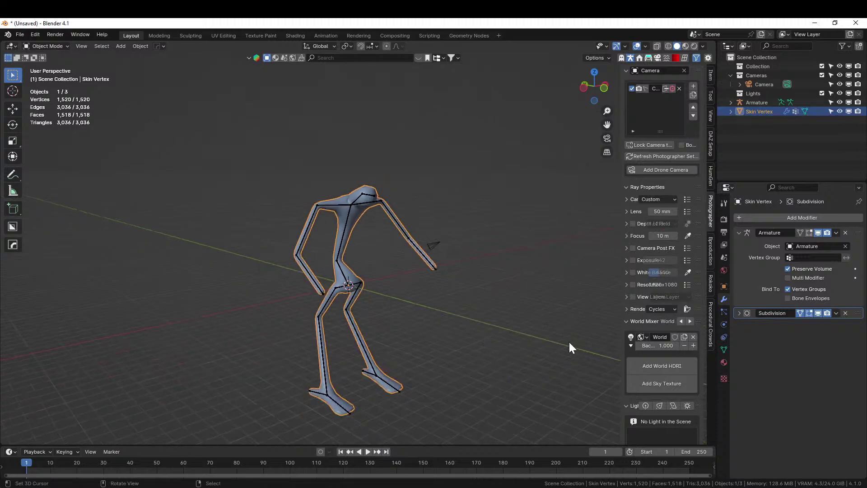
{"action": "middle_click_drag", "start_coordinate": [571, 348], "coordinate": [477, 348]}
{"action": "scroll", "coordinate": [478, 348], "scroll_direction": "up", "scroll_amount": 3}
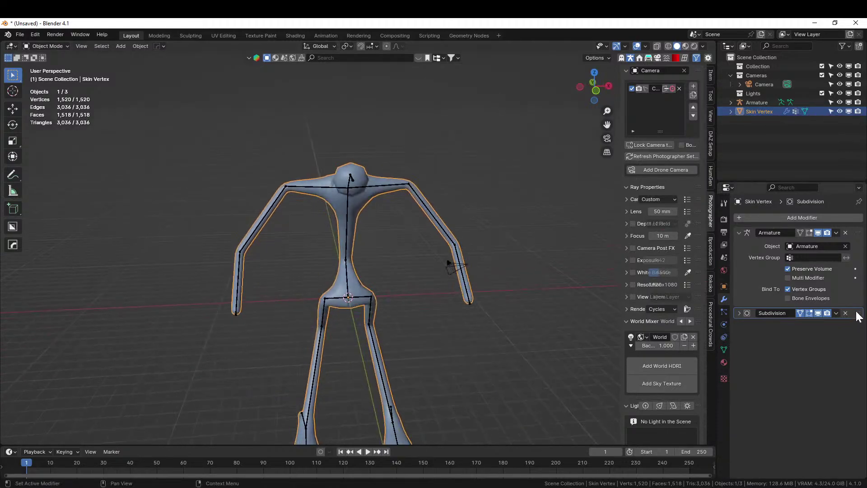
{"action": "left_click", "coordinate": [739, 313]}
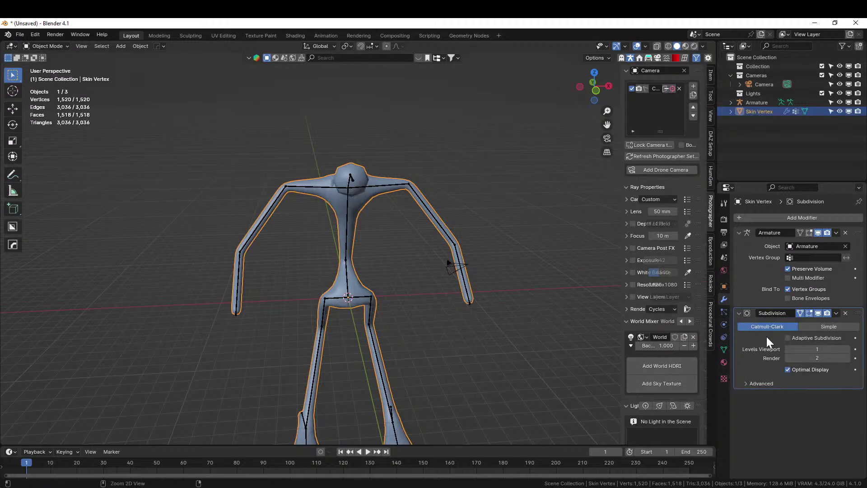
{"action": "key", "text": "ctrl+a"}
Put the armature into Pose Mode and select the forearm bone on the figure's far side.
{"action": "middle_click_drag", "start_coordinate": [505, 345], "coordinate": [446, 348]}
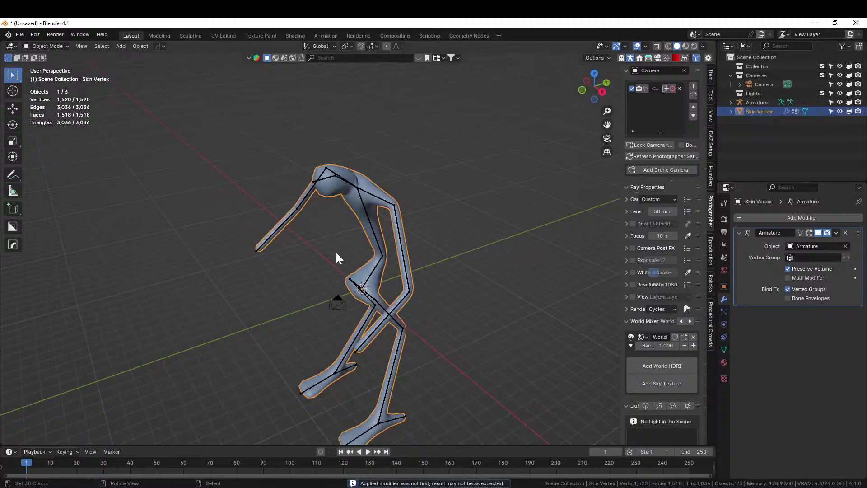
{"action": "left_click", "coordinate": [296, 207]}
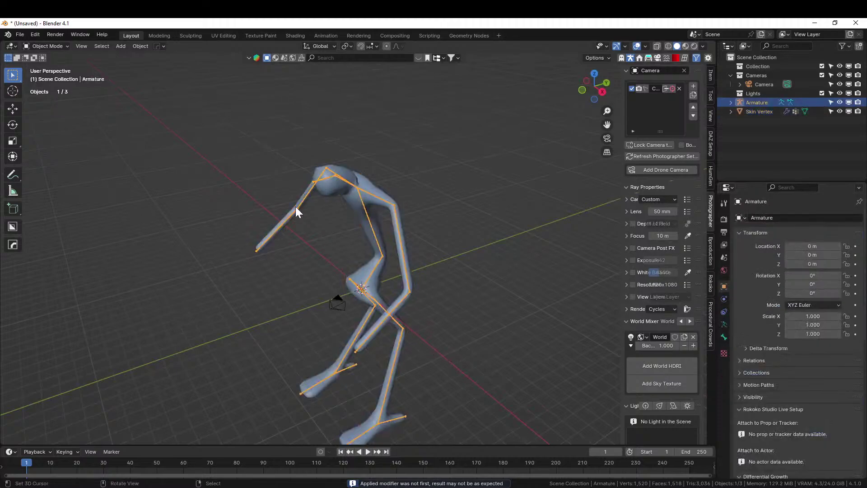
{"action": "left_click", "coordinate": [45, 46]}
{"action": "key", "text": "ctrl+Tab"}
{"action": "left_click", "coordinate": [270, 237]}
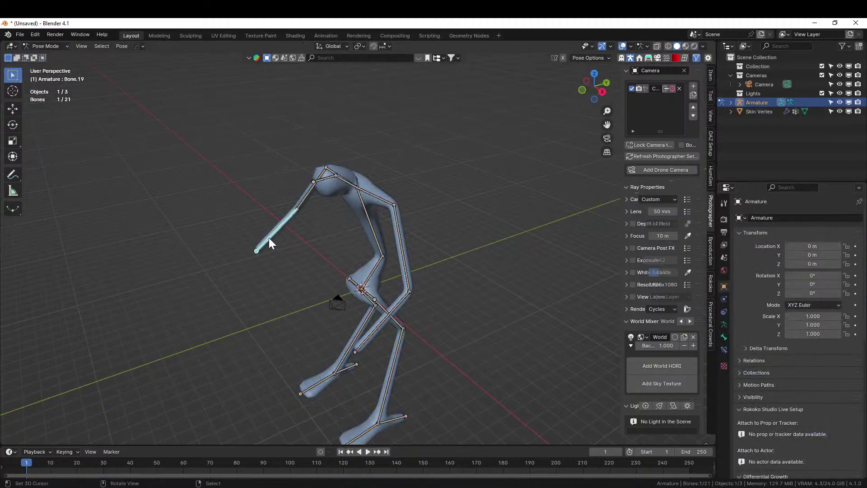
Set the transform orientation to Local and activate the Transform tool.
{"action": "left_click", "coordinate": [338, 44]}
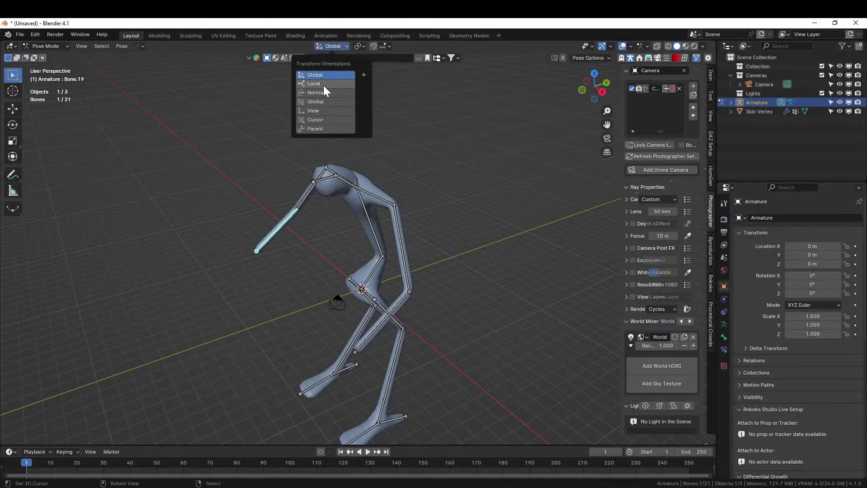
{"action": "left_click", "coordinate": [323, 85]}
{"action": "left_click", "coordinate": [17, 155]}
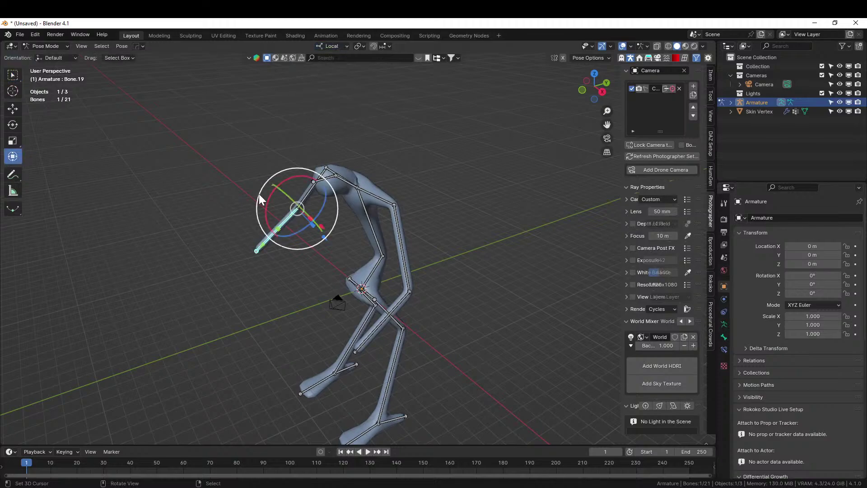
Try rotating the selected forearm bone, undo the rotation and return the armature to Object Mode.
{"action": "mouse_move", "coordinate": [289, 177]}
{"action": "left_mouse_down"}
{"action": "mouse_move", "coordinate": [306, 179]}
{"action": "mouse_move", "coordinate": [293, 177]}
{"action": "left_mouse_up"}
{"action": "right_click", "coordinate": [278, 177]}
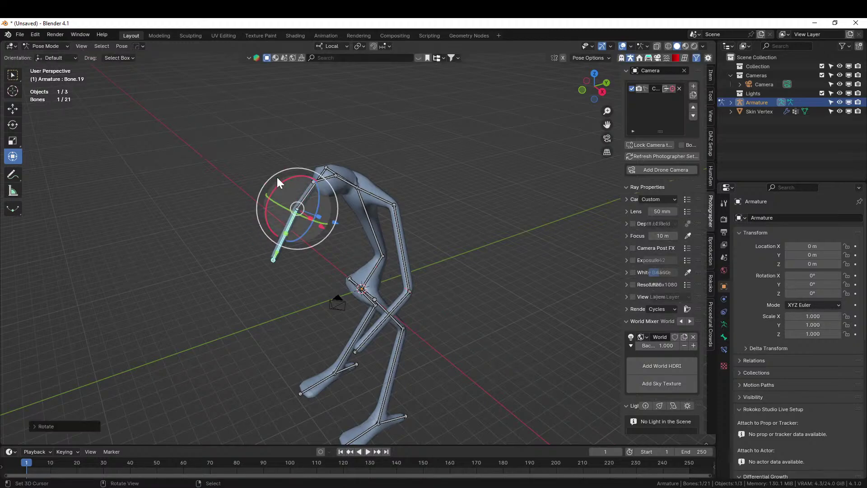
{"action": "left_click", "coordinate": [59, 47]}
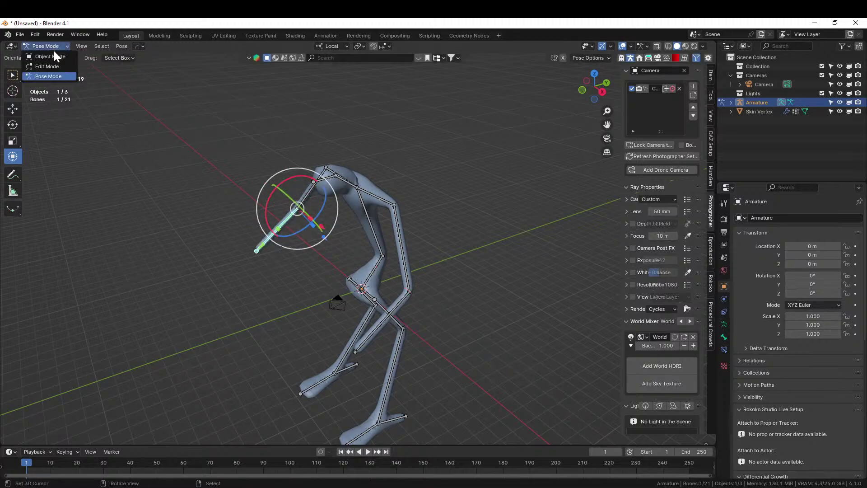
{"action": "left_click", "coordinate": [53, 57]}
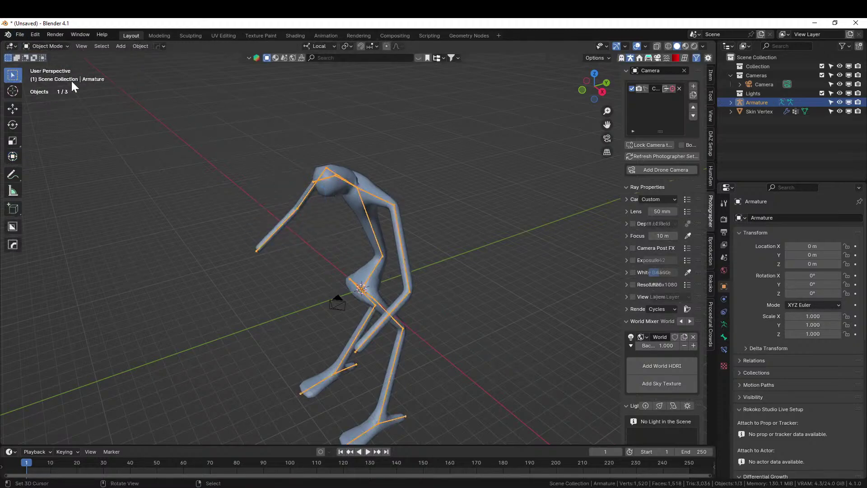
Start saving the project and create a folder named "240417-1 Livestream Pod Robot" inside 000 2024 Paintings.
{"action": "left_click", "coordinate": [20, 34]}
{"action": "left_click", "coordinate": [53, 113]}
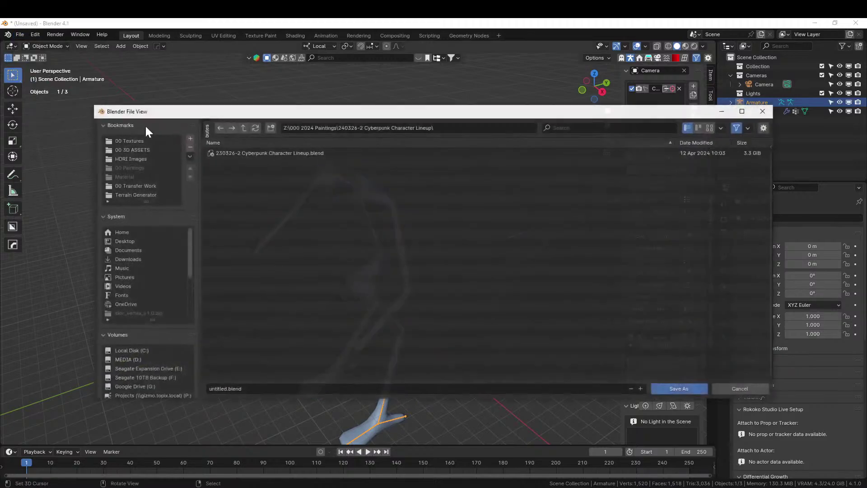
{"action": "left_click", "coordinate": [243, 128]}
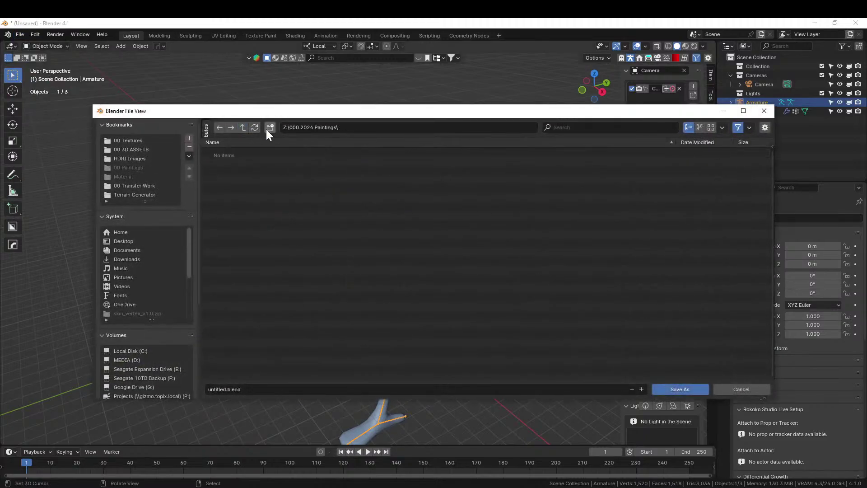
{"action": "left_click", "coordinate": [270, 128]}
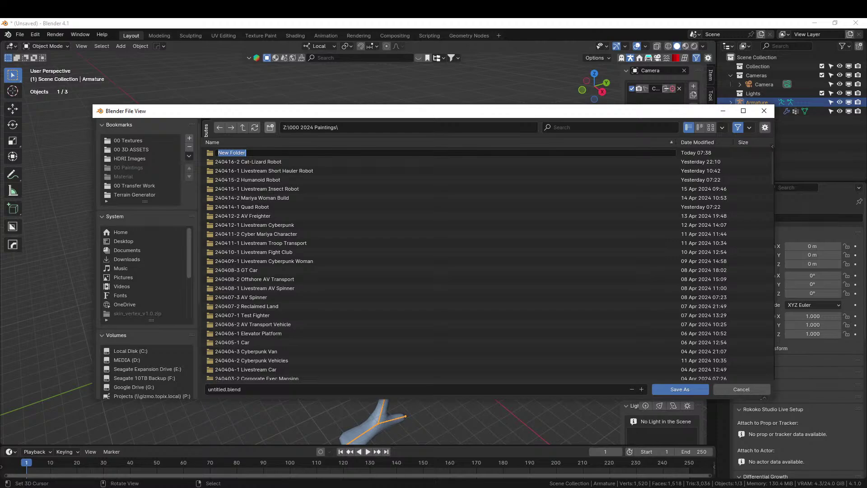
{"action": "type", "text": "240417-1 Livestream Pod Robot"}
{"action": "key", "text": "Return"}
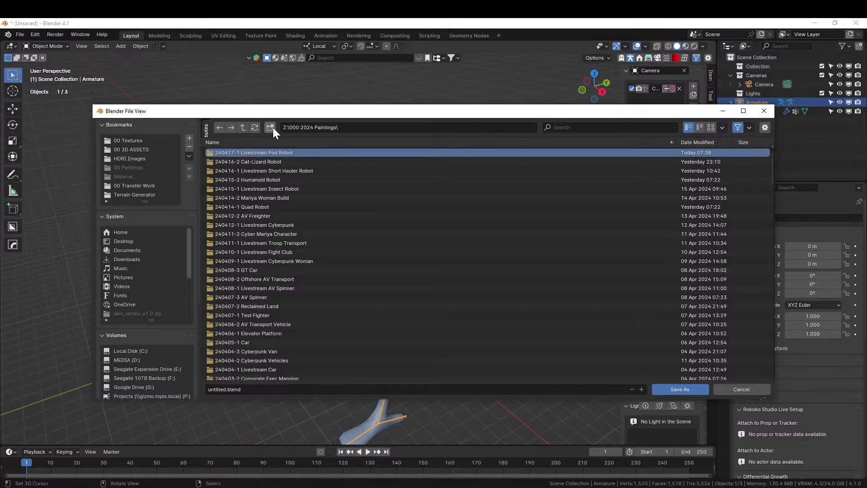
Save the file in the new folder as "240417-1 Livestream Pod Robot".
{"action": "double_click", "coordinate": [262, 153]}
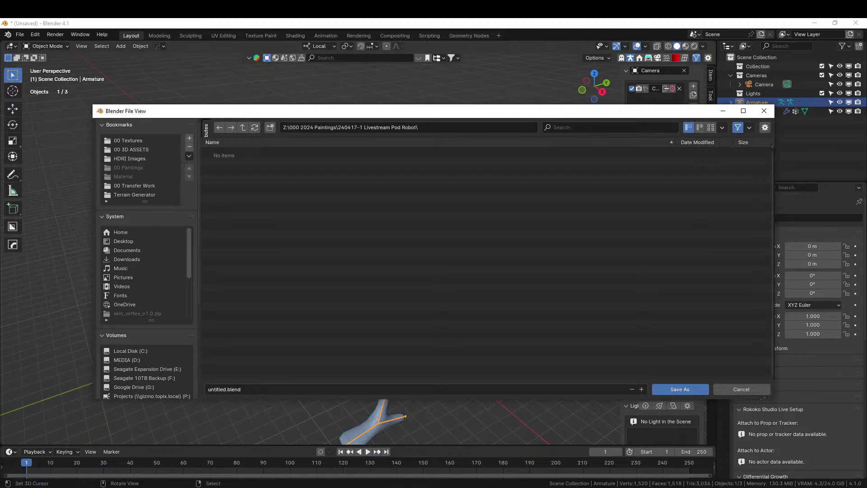
{"action": "left_click", "coordinate": [224, 389]}
{"action": "type", "text": "240417-1 Livestream"}
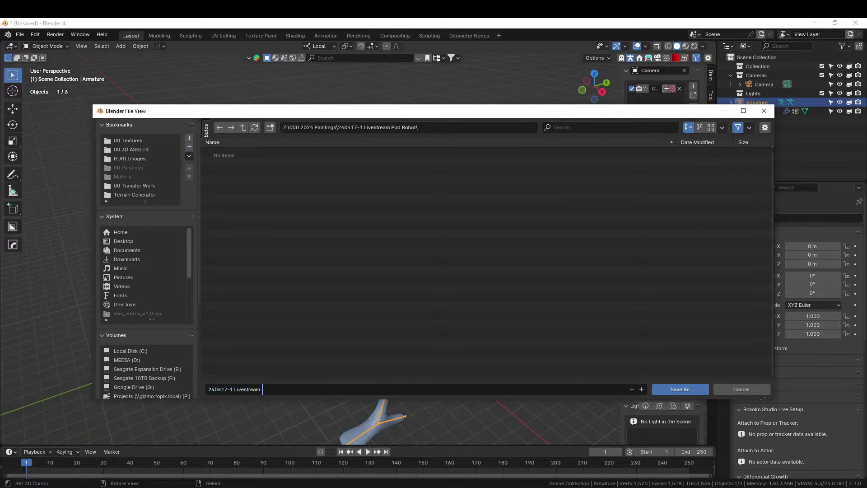
{"action": "type", "text": " Pod Robot"}
{"action": "key", "text": "Return"}
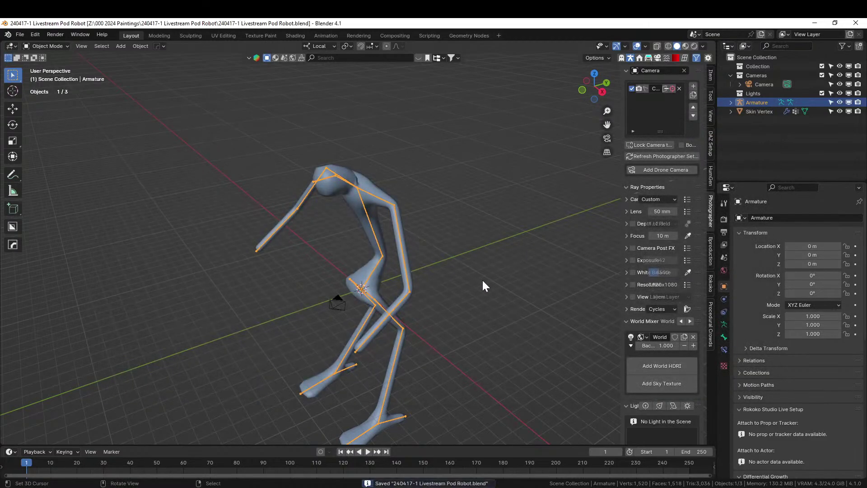
Hide the armature and examine the Skin Vertex mesh's topology in Edit Mode, ending in Object Mode.
{"action": "middle_click_drag", "start_coordinate": [442, 299], "coordinate": [315, 268]}
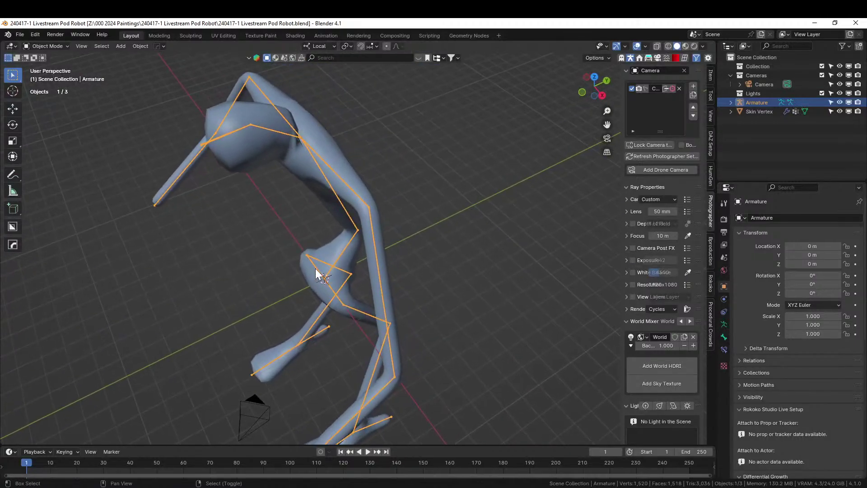
{"action": "left_click", "coordinate": [328, 148]}
{"action": "key", "text": "Tab"}
{"action": "scroll", "coordinate": [483, 199], "scroll_direction": "up", "scroll_amount": 5}
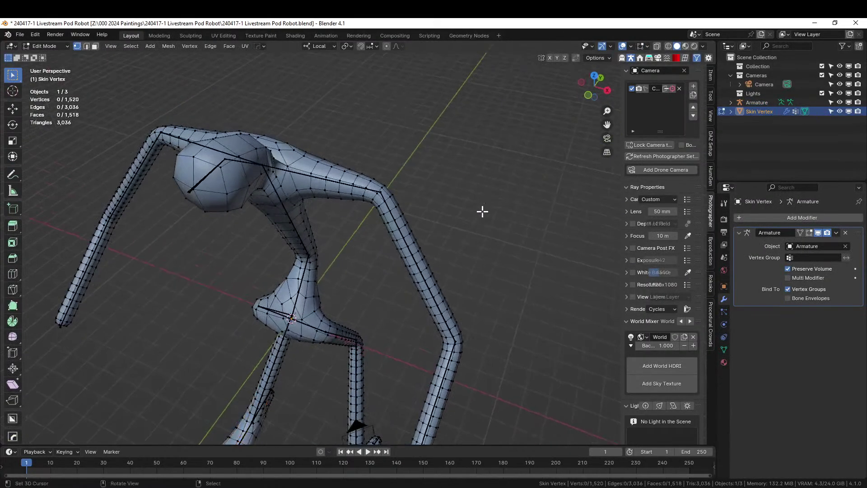
{"action": "left_click", "coordinate": [840, 102]}
{"action": "middle_click_drag", "start_coordinate": [441, 246], "coordinate": [461, 198]}
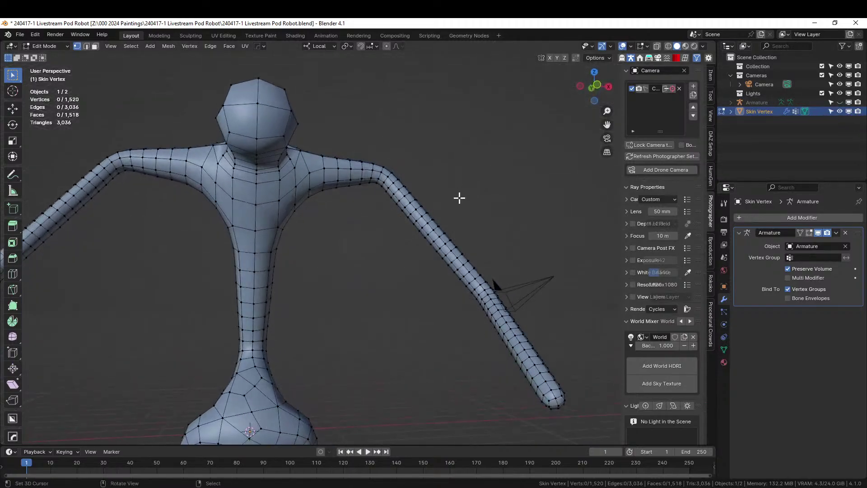
{"action": "scroll", "coordinate": [457, 201], "scroll_direction": "down", "scroll_amount": 4}
{"action": "middle_click_drag", "start_coordinate": [408, 262], "coordinate": [381, 339], "text": "shift"}
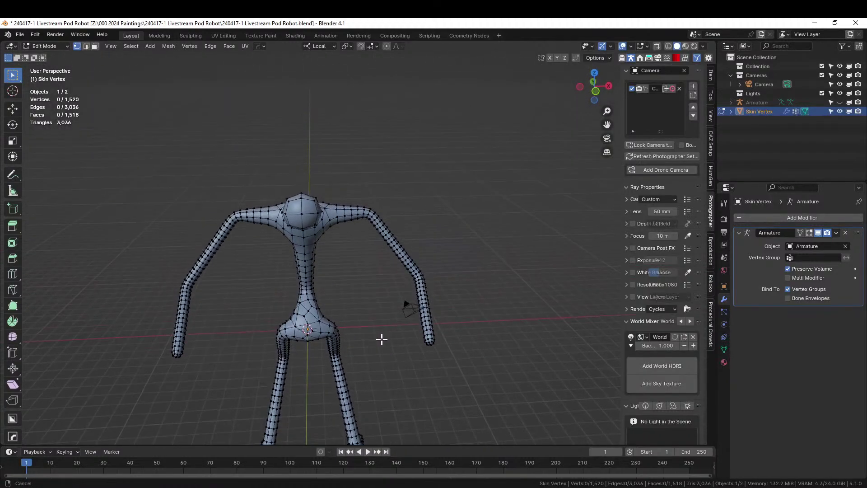
{"action": "scroll", "coordinate": [382, 339], "scroll_direction": "up", "scroll_amount": 3}
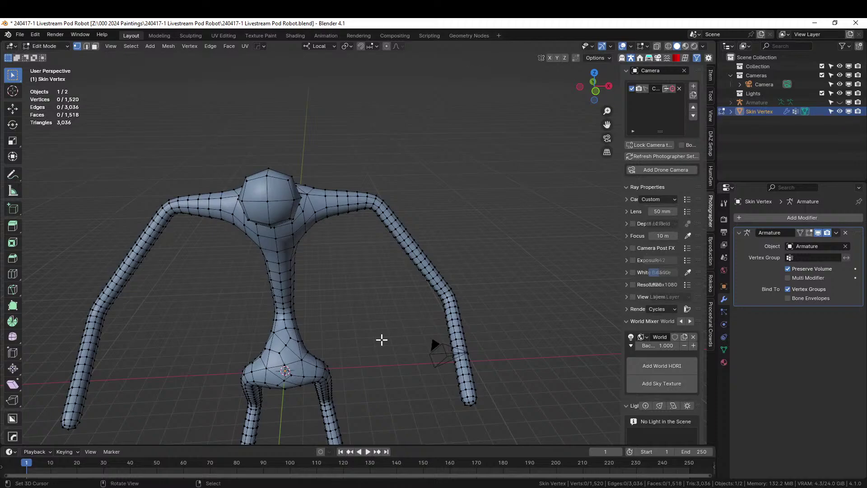
{"action": "scroll", "coordinate": [381, 340], "scroll_direction": "down", "scroll_amount": 2}
{"action": "scroll", "coordinate": [388, 334], "scroll_direction": "down", "scroll_amount": 1}
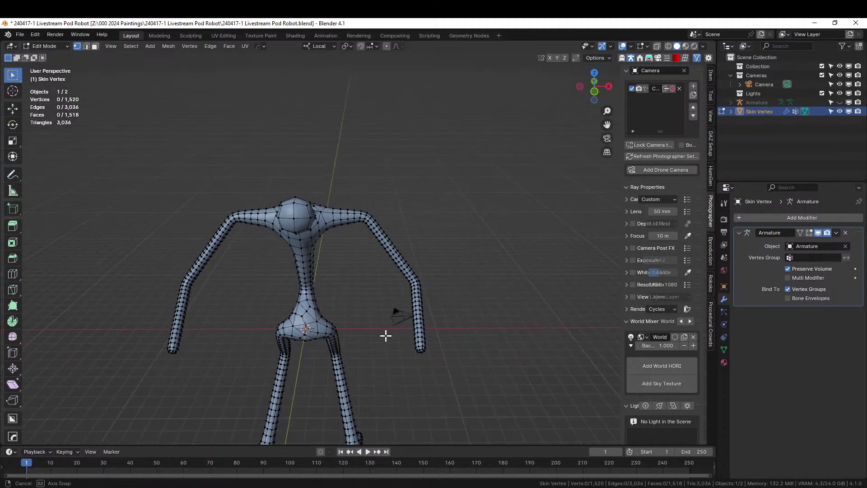
{"action": "key", "text": "Tab"}
Mirror the figure mesh across the X axis with bisect, using a Hops_Mirror modifier.
{"action": "scroll", "coordinate": [385, 334], "scroll_direction": "down", "scroll_amount": 2}
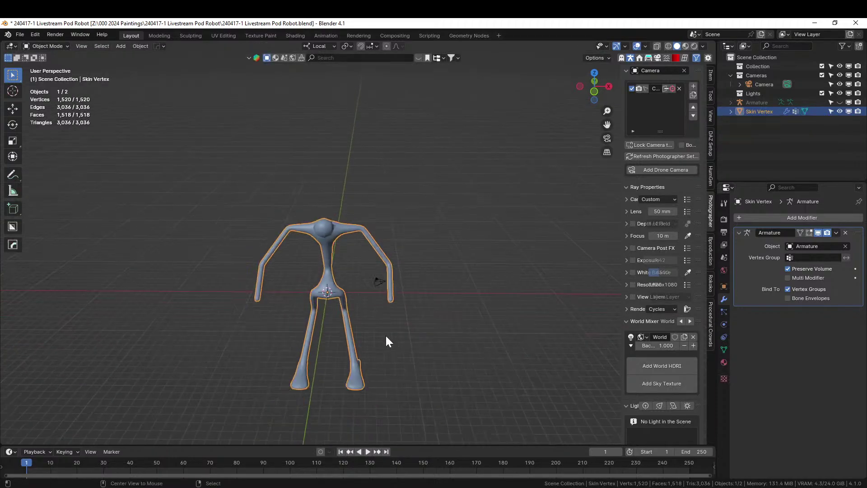
{"action": "key", "text": "alt+x"}
{"action": "left_click", "coordinate": [391, 294]}
{"action": "scroll", "coordinate": [392, 293], "scroll_direction": "up", "scroll_amount": 2}
{"action": "middle_click_drag", "start_coordinate": [392, 292], "coordinate": [433, 289]}
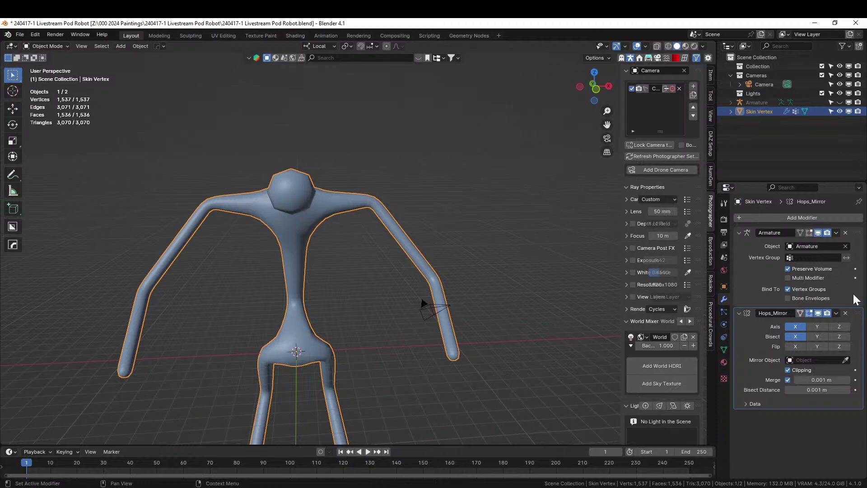
Remove the mesh's Armature modifier and apply the Hops_Mirror modifier.
{"action": "left_click", "coordinate": [845, 232]}
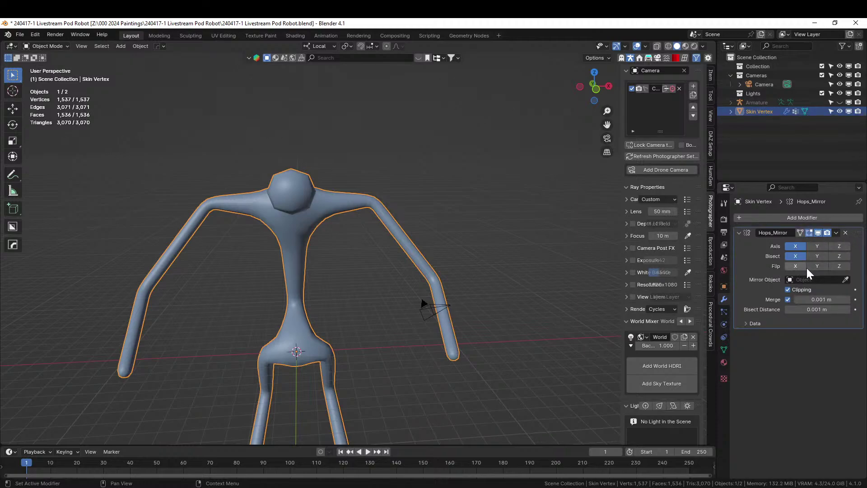
{"action": "key", "text": "ctrl+a"}
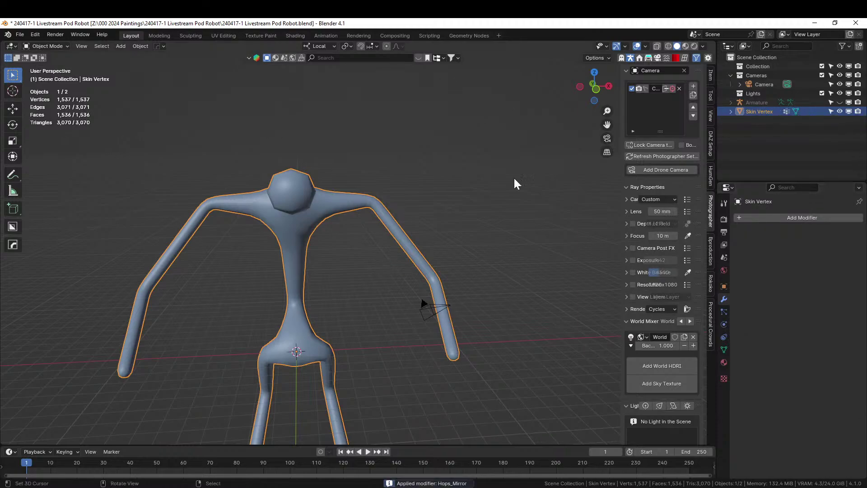
Unhide the armature and parent the figure mesh to it with automatic weights.
{"action": "left_click", "coordinate": [840, 102]}
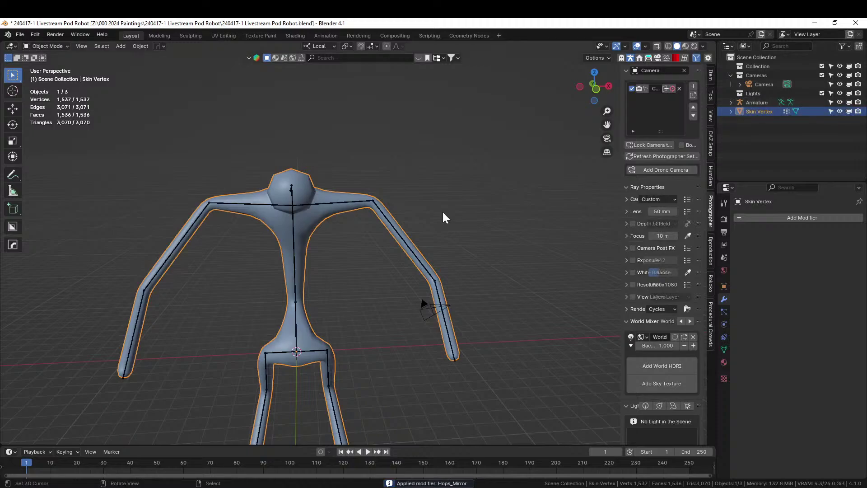
{"action": "left_click", "coordinate": [292, 216], "text": "shift"}
{"action": "key", "text": "ctrl+p"}
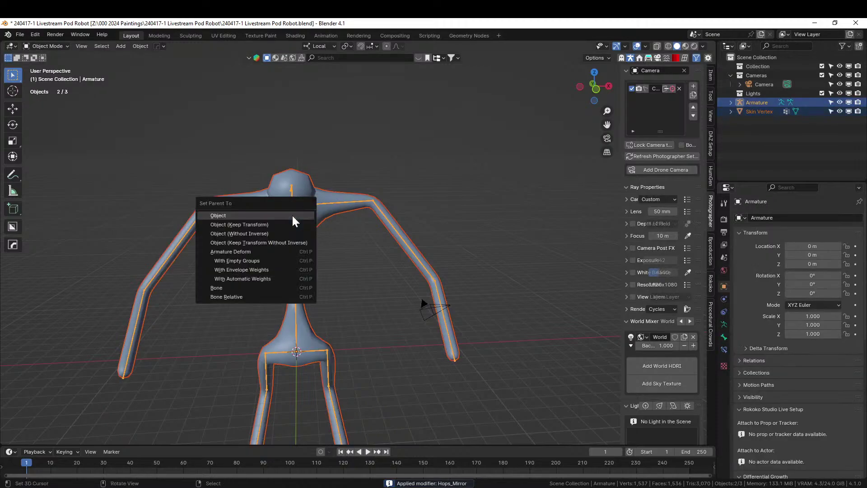
{"action": "left_click", "coordinate": [270, 277]}
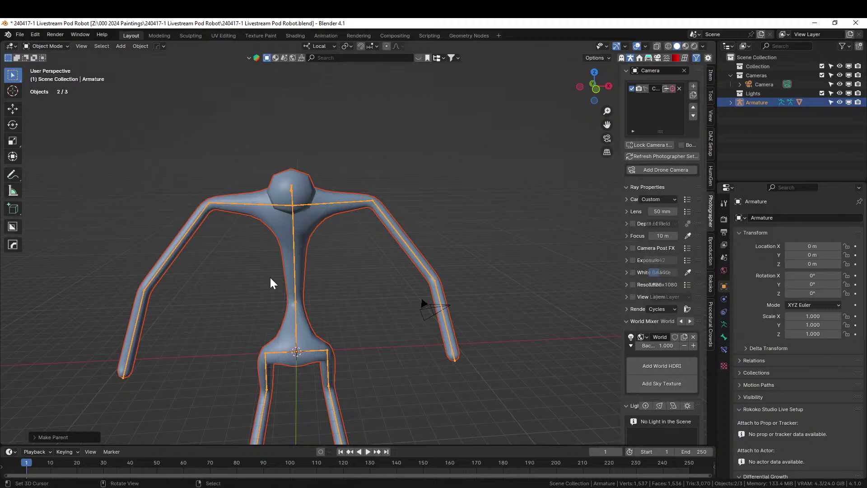
Remove the mesh's new Armature modifier, then hide the armature and expand its hierarchy to reveal the Skin Vertex mesh.
{"action": "left_click", "coordinate": [300, 190]}
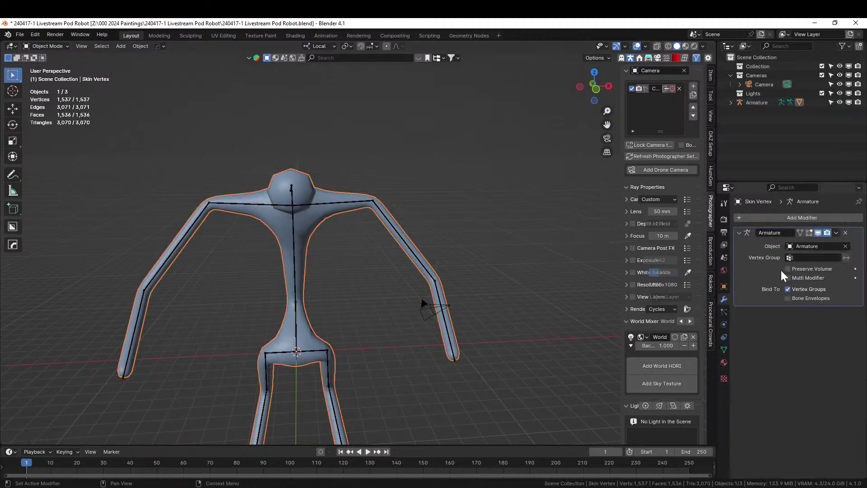
{"action": "left_click", "coordinate": [845, 233]}
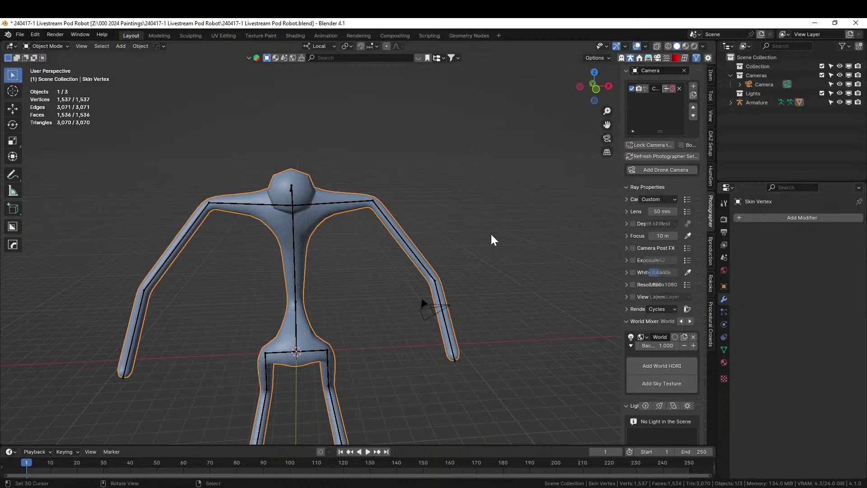
{"action": "left_click", "coordinate": [840, 102]}
{"action": "left_click", "coordinate": [731, 102]}
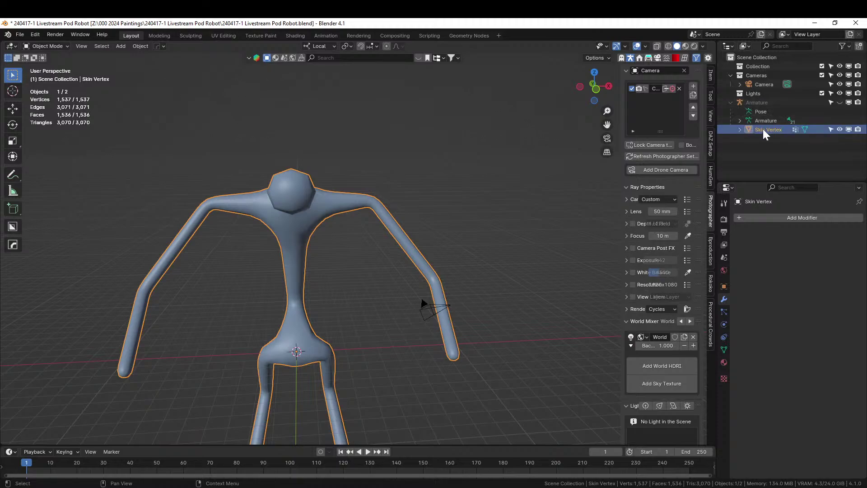
In Edit Mode with edge selection, select the edge loop around the arm's upper bend and try bevelling it.
{"action": "middle_click_drag", "start_coordinate": [422, 360], "coordinate": [380, 307]}
{"action": "key", "text": "Tab"}
{"action": "scroll", "coordinate": [373, 220], "scroll_direction": "up", "scroll_amount": 4}
{"action": "scroll", "coordinate": [373, 220], "scroll_direction": "up", "scroll_amount": 4}
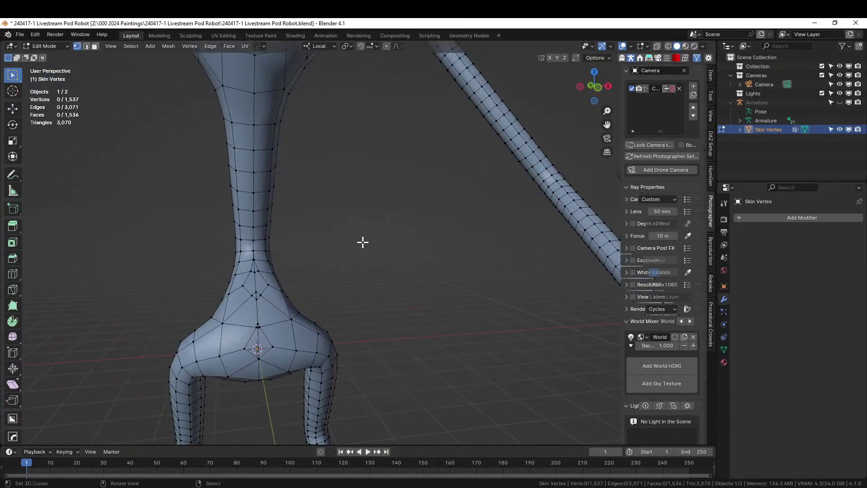
{"action": "middle_click_drag", "start_coordinate": [315, 297], "coordinate": [430, 213], "text": "shift"}
{"action": "key", "text": "2"}
{"action": "left_click", "coordinate": [471, 206], "text": "alt"}
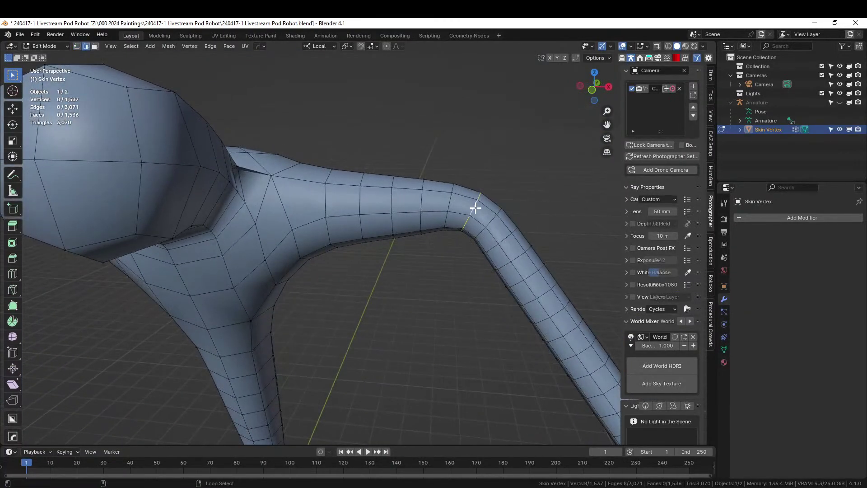
{"action": "key", "text": "ctrl+b"}
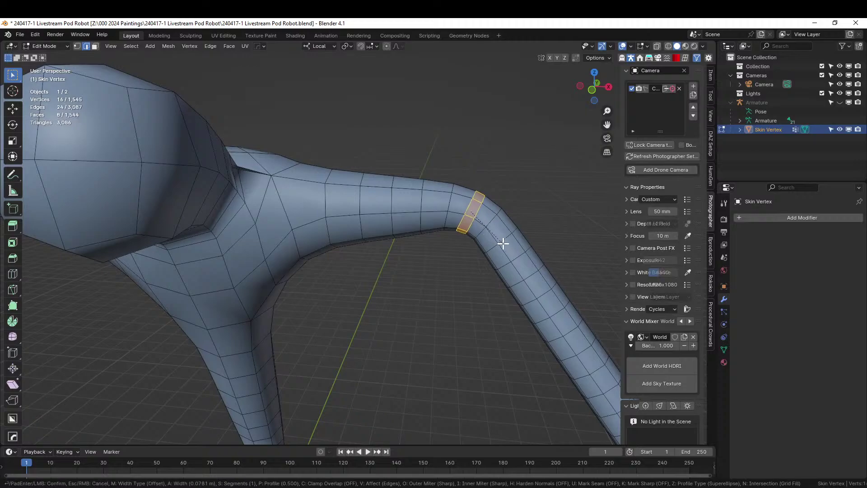
{"action": "right_click", "coordinate": [508, 242]}
Add the edge loops around the same arm's lower bend and the knee to the selection.
{"action": "scroll", "coordinate": [508, 241], "scroll_direction": "down", "scroll_amount": 5}
{"action": "scroll", "coordinate": [474, 188], "scroll_direction": "up", "scroll_amount": 1}
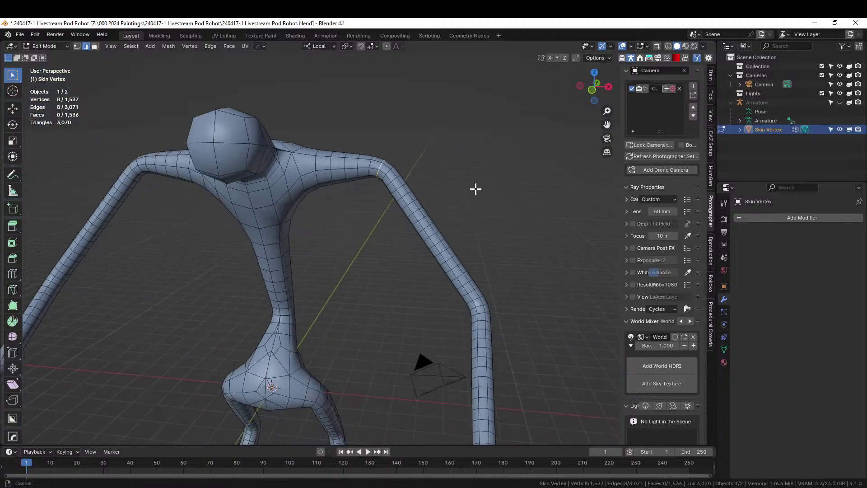
{"action": "left_click", "coordinate": [479, 305], "text": "alt+shift"}
{"action": "middle_click_drag", "start_coordinate": [522, 300], "coordinate": [466, 71]}
{"action": "scroll", "coordinate": [392, 206], "scroll_direction": "up", "scroll_amount": 2}
{"action": "middle_click_drag", "start_coordinate": [393, 206], "coordinate": [290, 221]}
{"action": "left_click", "coordinate": [358, 284], "text": "alt+shift"}
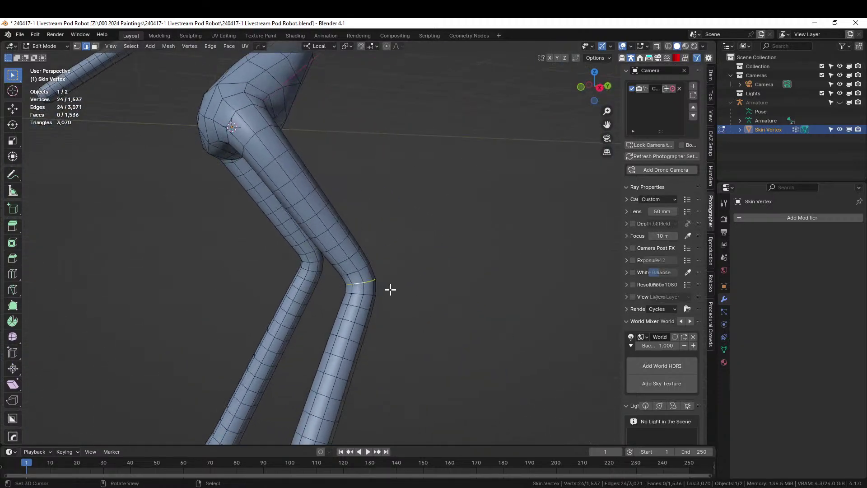
Extend the selection with edge loops at the ankle, across the foot and around the heel.
{"action": "middle_click_drag", "start_coordinate": [410, 294], "coordinate": [434, 341], "text": "shift"}
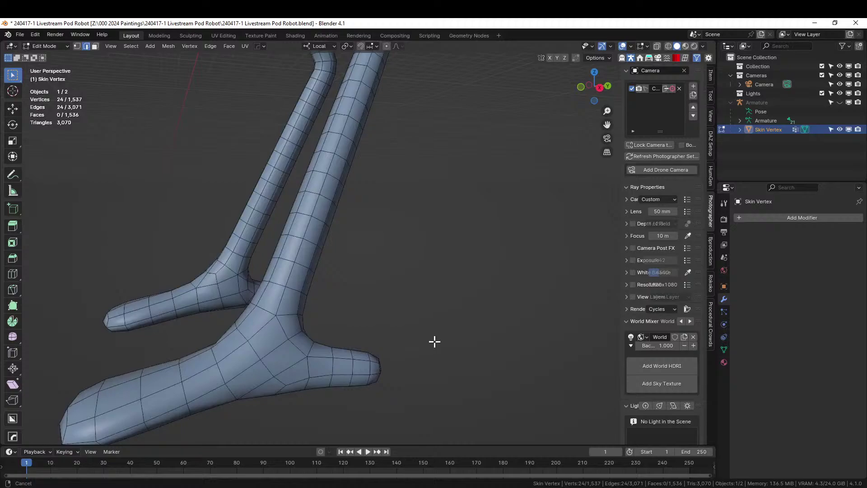
{"action": "left_click", "coordinate": [291, 284], "text": "alt+shift"}
{"action": "left_click", "coordinate": [221, 368], "text": "alt+shift"}
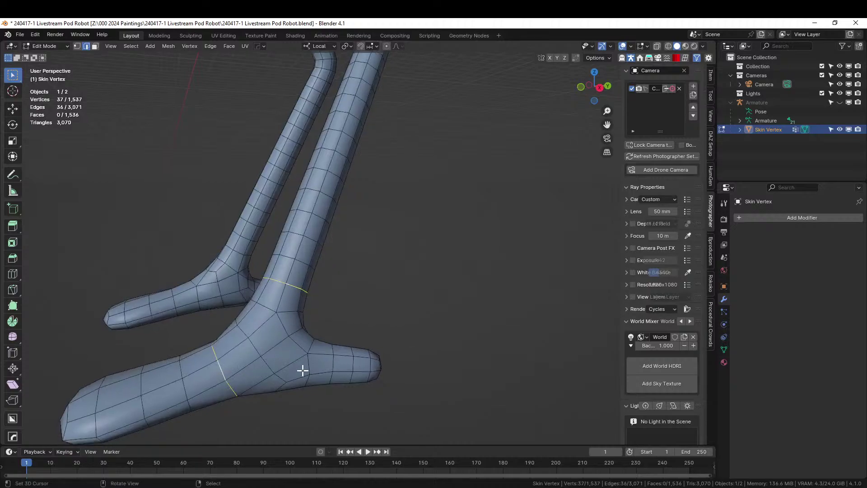
{"action": "left_click", "coordinate": [309, 366], "text": "alt+shift"}
{"action": "key", "text": "ctrl+z"}
{"action": "middle_click_drag", "start_coordinate": [354, 364], "coordinate": [265, 293]}
{"action": "left_click", "coordinate": [325, 352], "text": "alt+shift"}
{"action": "left_click", "coordinate": [306, 307], "text": "shift"}
Add the edge loops around the waist and the top of the leg at the hip to the selection.
{"action": "middle_click_drag", "start_coordinate": [339, 329], "coordinate": [458, 329]}
{"action": "middle_click_drag", "start_coordinate": [457, 138], "coordinate": [419, 254]}
{"action": "scroll", "coordinate": [446, 279], "scroll_direction": "down", "scroll_amount": 4}
{"action": "scroll", "coordinate": [480, 286], "scroll_direction": "up", "scroll_amount": 3}
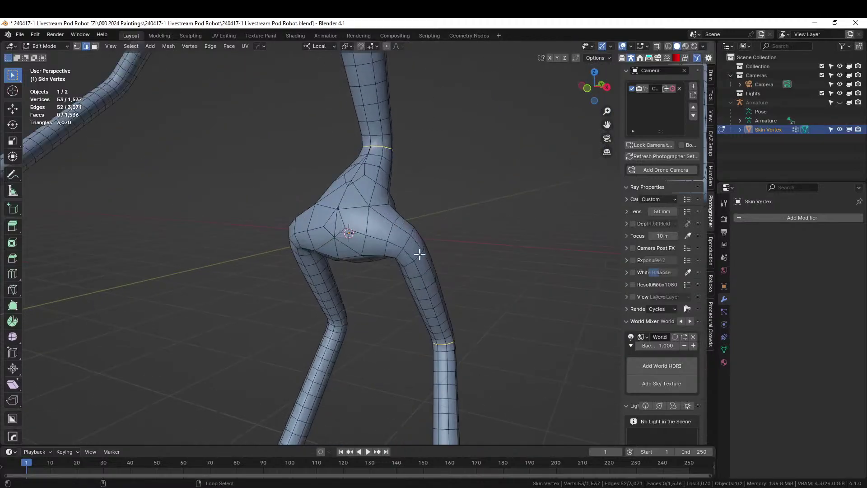
{"action": "left_click", "coordinate": [408, 240], "text": "alt+shift"}
Add the edge loop where the arm joins the torso and bevel all selected joint loops into narrow single-segment bands.
{"action": "middle_click_drag", "start_coordinate": [430, 170], "coordinate": [322, 428], "text": "shift"}
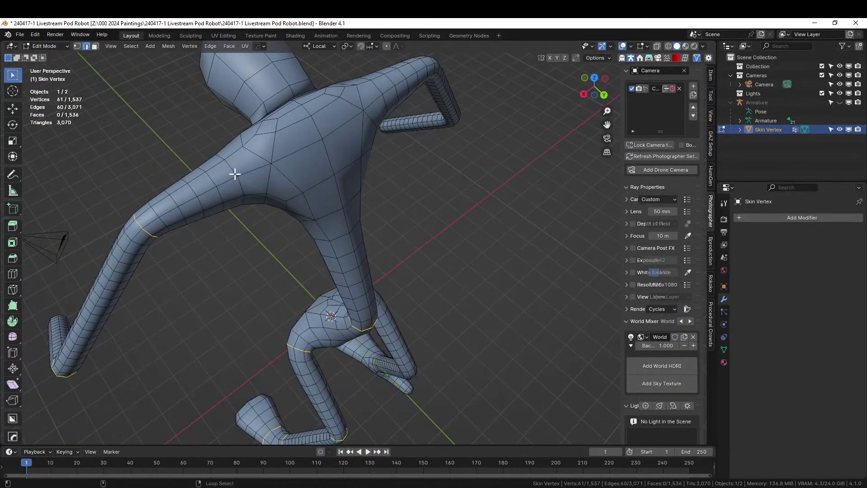
{"action": "middle_click_drag", "start_coordinate": [234, 172], "coordinate": [458, 199]}
{"action": "scroll", "coordinate": [477, 202], "scroll_direction": "down", "scroll_amount": 2}
{"action": "scroll", "coordinate": [368, 176], "scroll_direction": "up", "scroll_amount": 6}
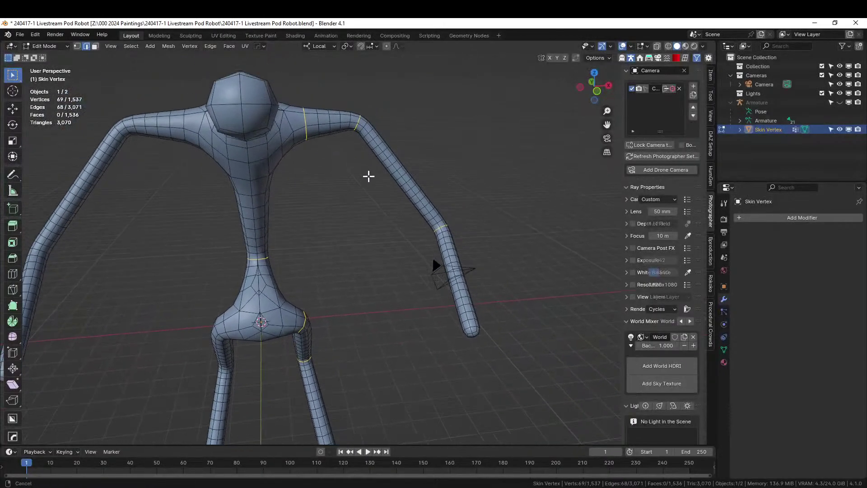
{"action": "key", "text": "ctrl+b"}
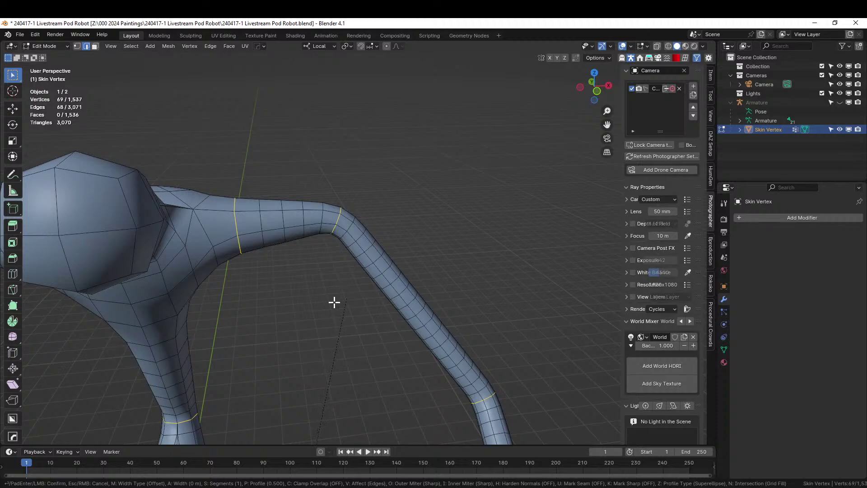
{"action": "left_click", "coordinate": [278, 281]}
Extrude the selected joint-band faces along their normals, sinking them about 0.083 m into the mesh.
{"action": "key", "text": "alt+e"}
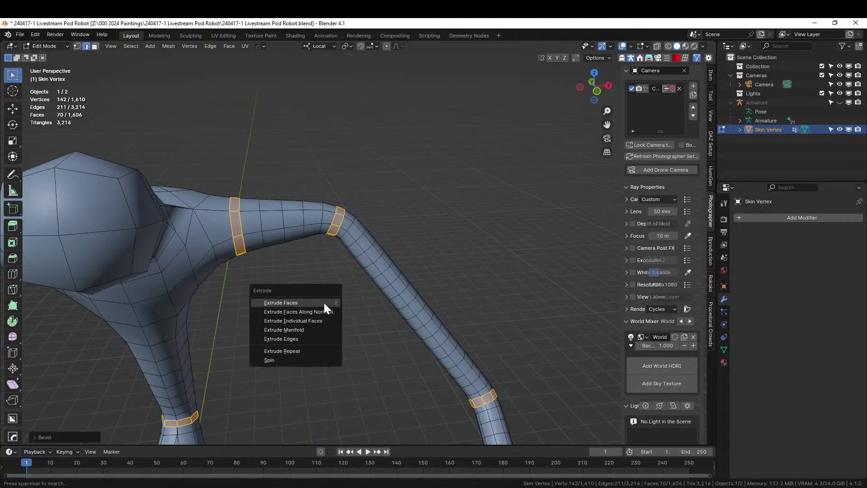
{"action": "left_click", "coordinate": [325, 310]}
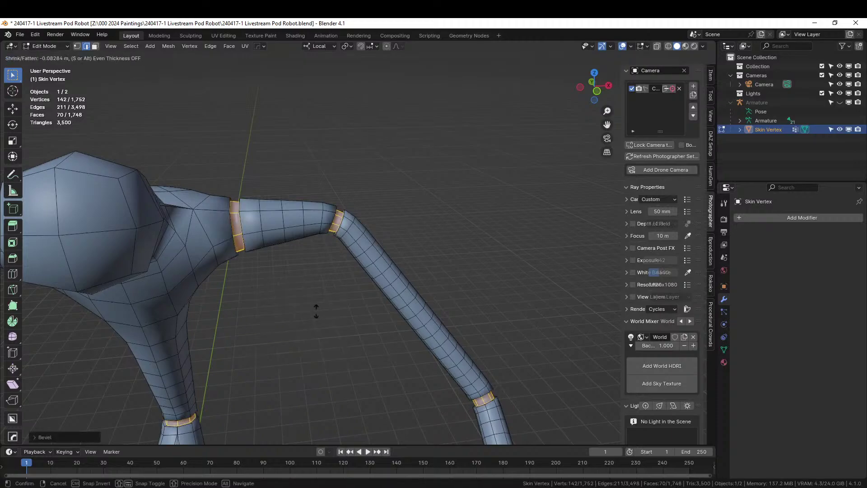
{"action": "left_click", "coordinate": [316, 311]}
{"action": "scroll", "coordinate": [332, 261], "scroll_direction": "down", "scroll_amount": 5}
Mirror the whole figure across the X axis so the other side gets the recessed bands, and apply the mirror modifier.
{"action": "key", "text": "Tab"}
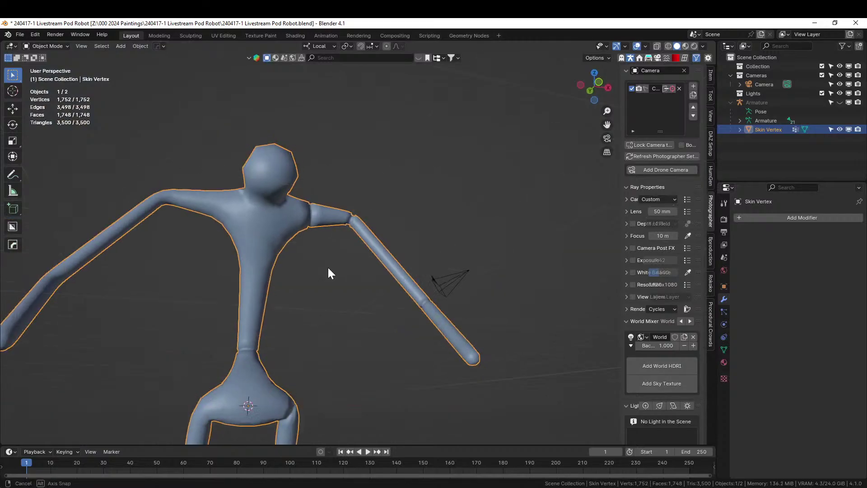
{"action": "scroll", "coordinate": [327, 266], "scroll_direction": "down", "scroll_amount": 4}
{"action": "middle_click_drag", "start_coordinate": [319, 281], "coordinate": [323, 280]}
{"action": "key", "text": "alt+shift+x"}
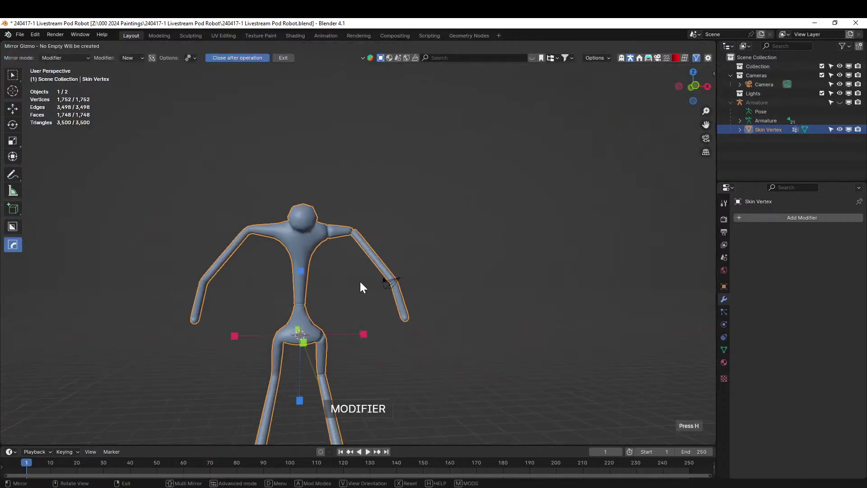
{"action": "left_click", "coordinate": [363, 333]}
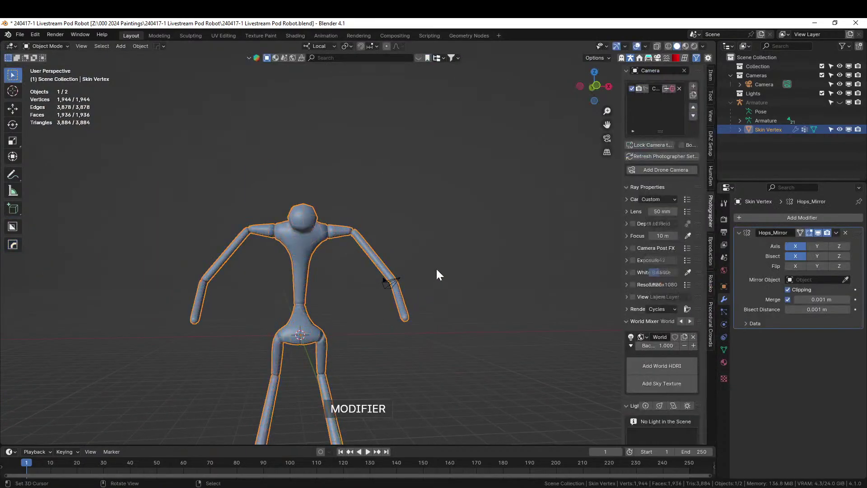
{"action": "right_click", "coordinate": [454, 265]}
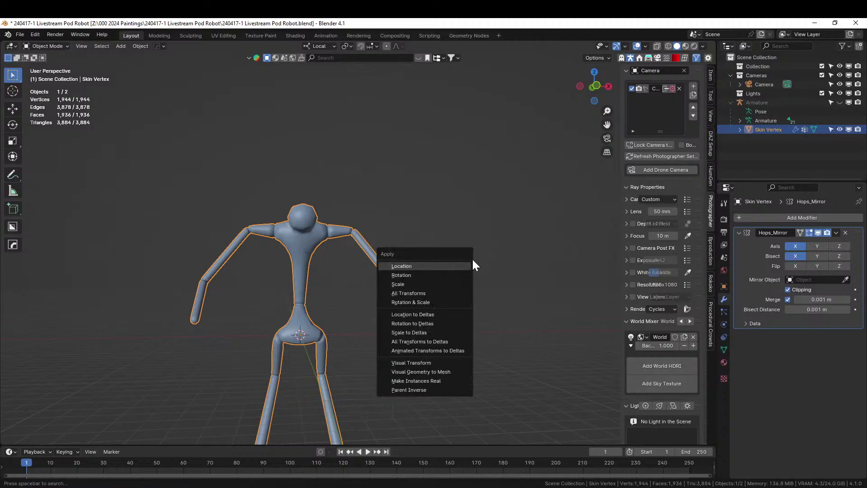
{"action": "key", "text": "ctrl+a"}
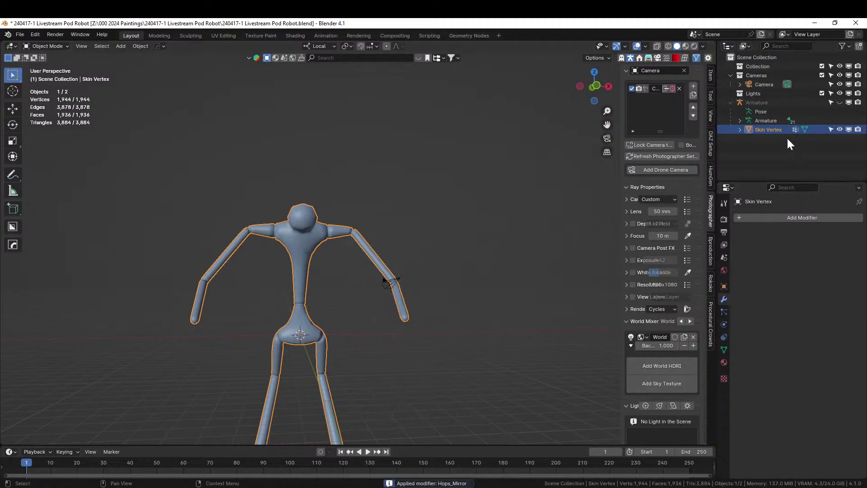
Unhide the armature and parent the Skin Vertex mesh to it with an armature deform.
{"action": "left_click", "coordinate": [839, 102]}
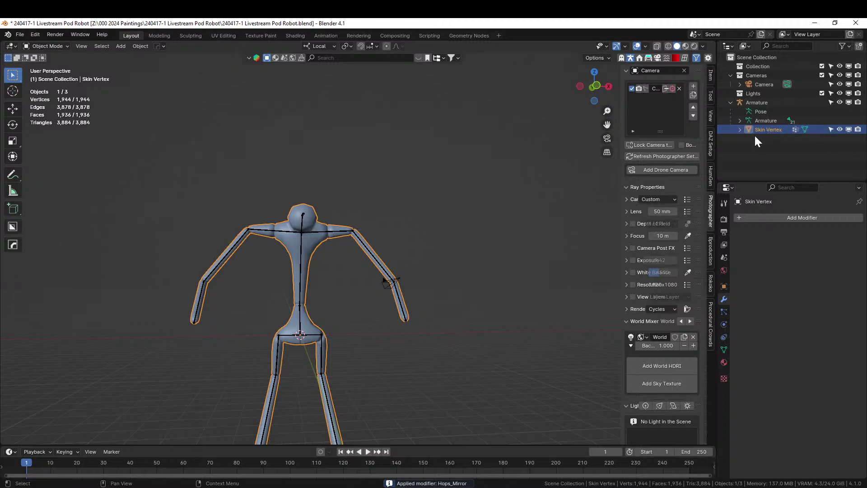
{"action": "left_click", "coordinate": [302, 239], "text": "shift"}
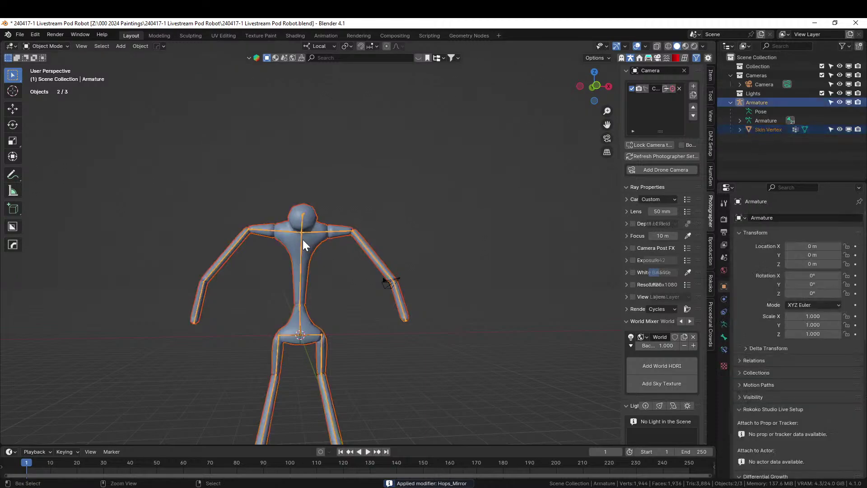
{"action": "key", "text": "ctrl+p"}
{"action": "left_click", "coordinate": [288, 240]}
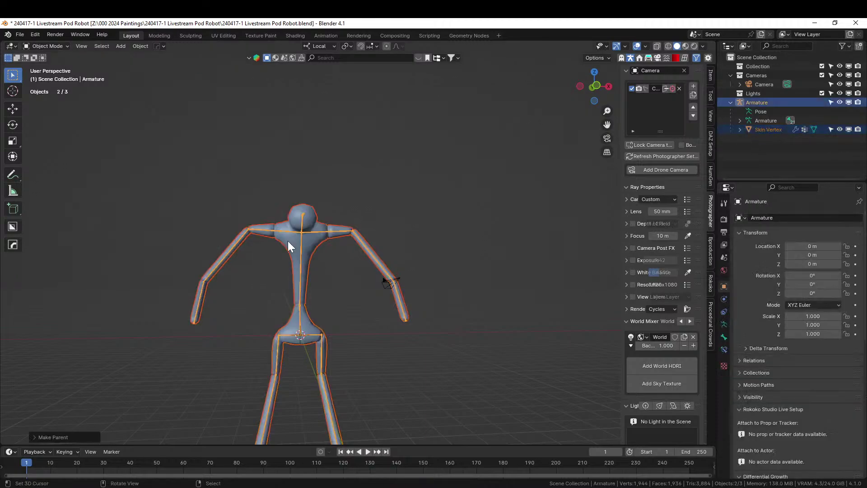
Remove the Armature modifier from the Skin Vertex mesh and add a bisecting X-axis mirror modifier instead.
{"action": "left_click", "coordinate": [778, 129]}
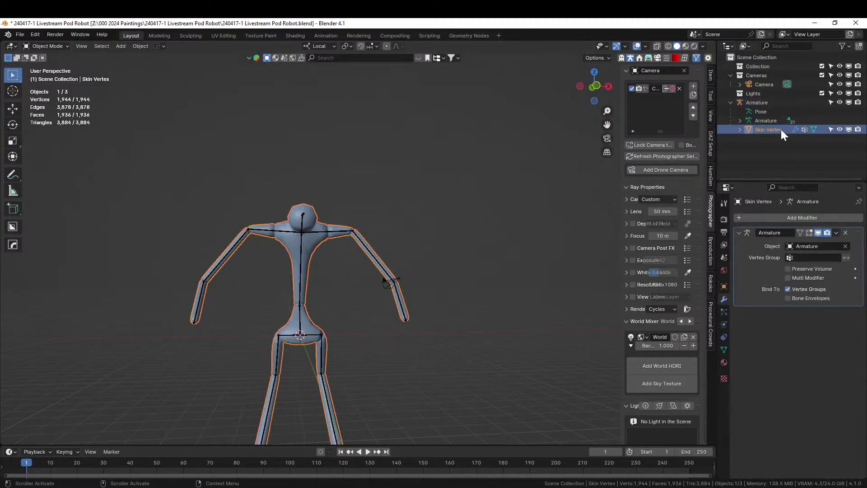
{"action": "left_click", "coordinate": [846, 232]}
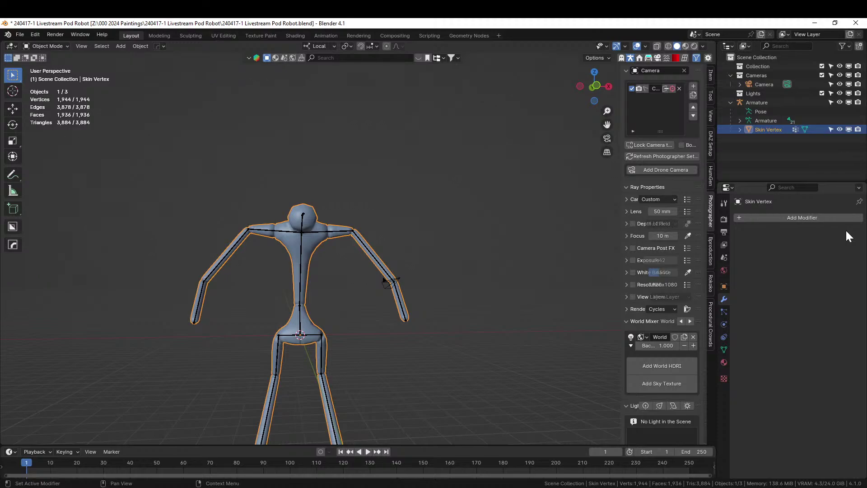
{"action": "scroll", "coordinate": [464, 249], "scroll_direction": "up", "scroll_amount": 4}
{"action": "middle_click_drag", "start_coordinate": [464, 249], "coordinate": [413, 276]}
{"action": "key", "text": "Tab"}
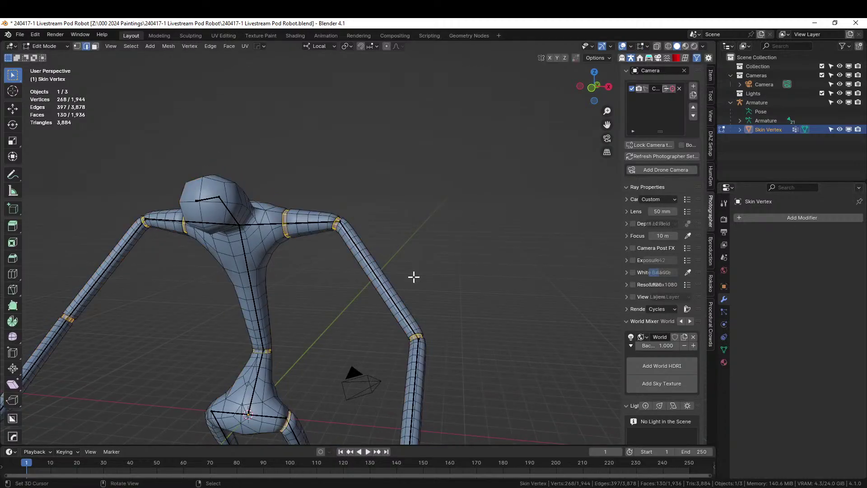
{"action": "scroll", "coordinate": [412, 277], "scroll_direction": "up", "scroll_amount": 6}
{"action": "scroll", "coordinate": [359, 271], "scroll_direction": "up", "scroll_amount": 3}
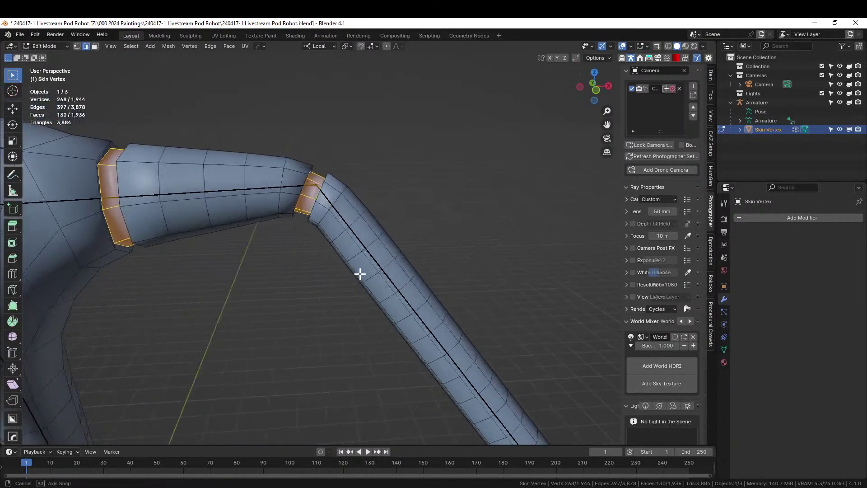
{"action": "middle_click_drag", "start_coordinate": [371, 252], "coordinate": [536, 264], "text": "shift"}
{"action": "scroll", "coordinate": [453, 264], "scroll_direction": "down", "scroll_amount": 3}
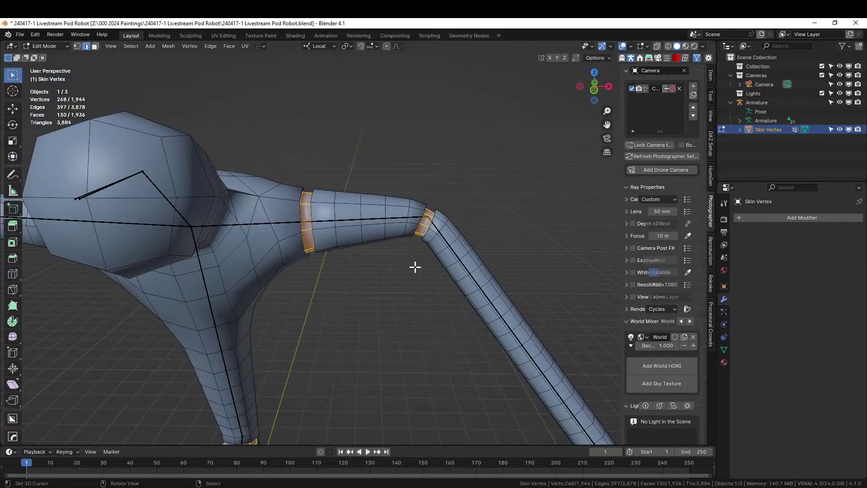
{"action": "scroll", "coordinate": [415, 267], "scroll_direction": "down", "scroll_amount": 5}
{"action": "key", "text": "alt+x"}
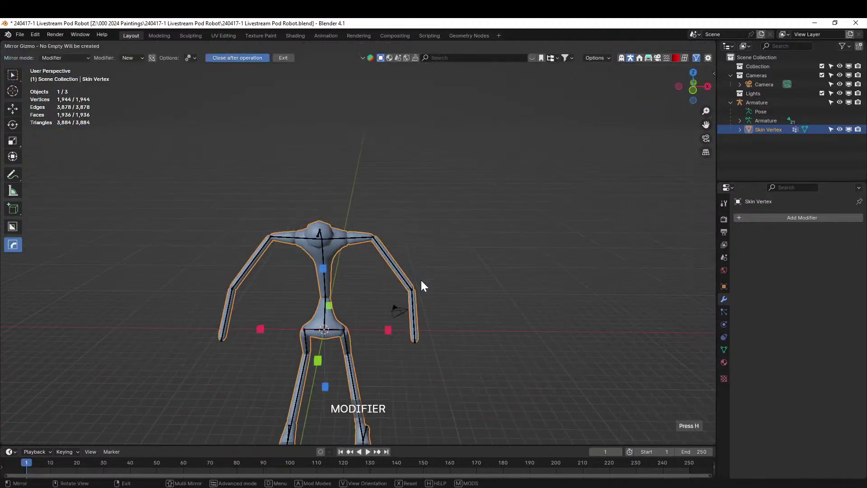
{"action": "left_click", "coordinate": [387, 329]}
Select the edge loops on both sides of the recessed bands along one arm and around the waist.
{"action": "scroll", "coordinate": [411, 247], "scroll_direction": "up", "scroll_amount": 8}
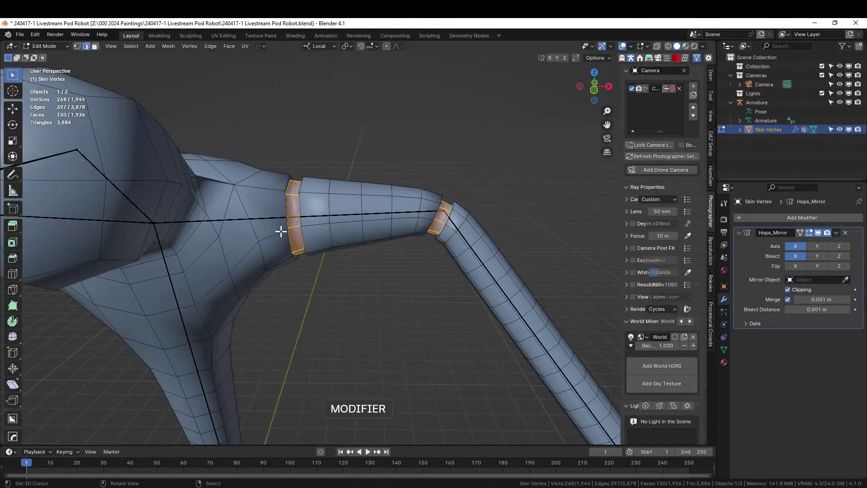
{"action": "left_click", "coordinate": [282, 225]}
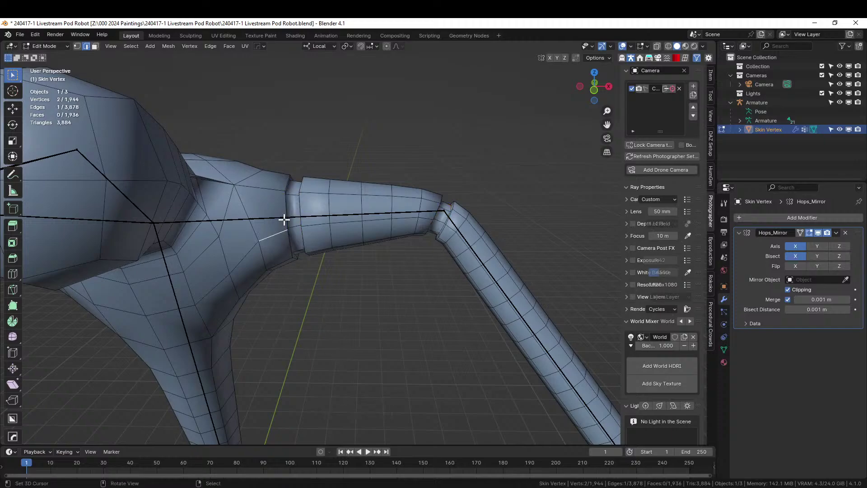
{"action": "left_click", "coordinate": [302, 214], "text": "alt+shift"}
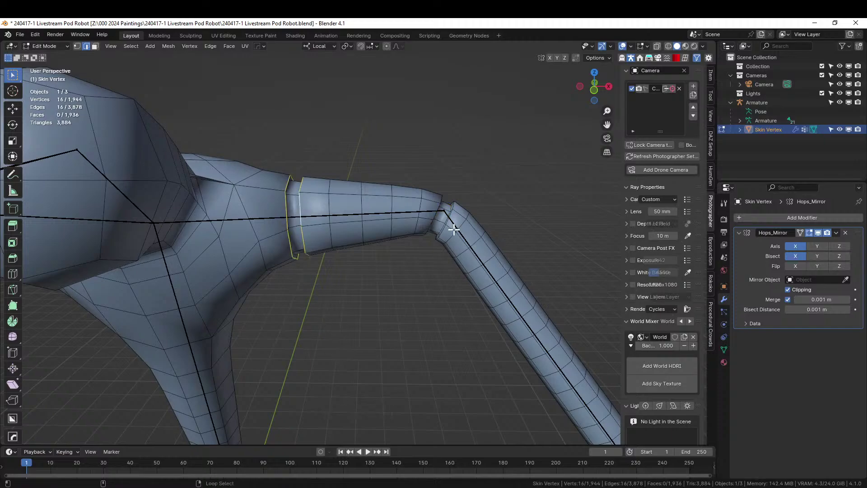
{"action": "middle_click_drag", "start_coordinate": [462, 232], "coordinate": [318, 432], "text": "shift"}
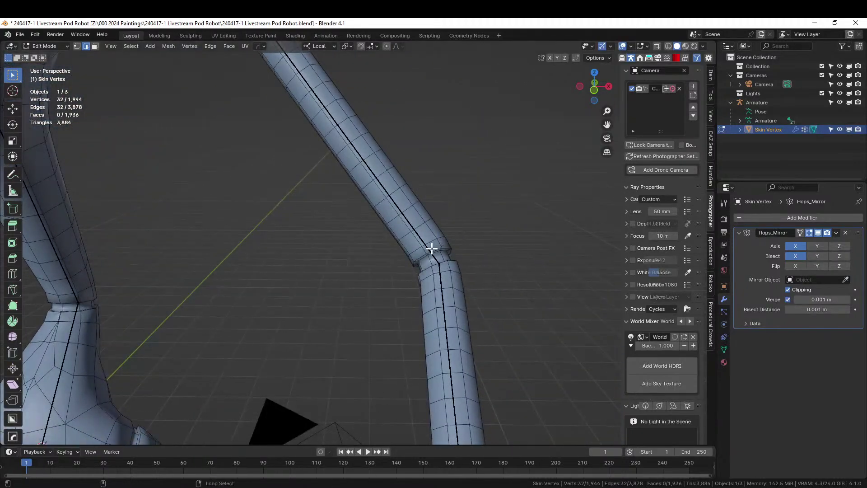
{"action": "middle_click_drag", "start_coordinate": [298, 339], "coordinate": [263, 308], "text": "shift"}
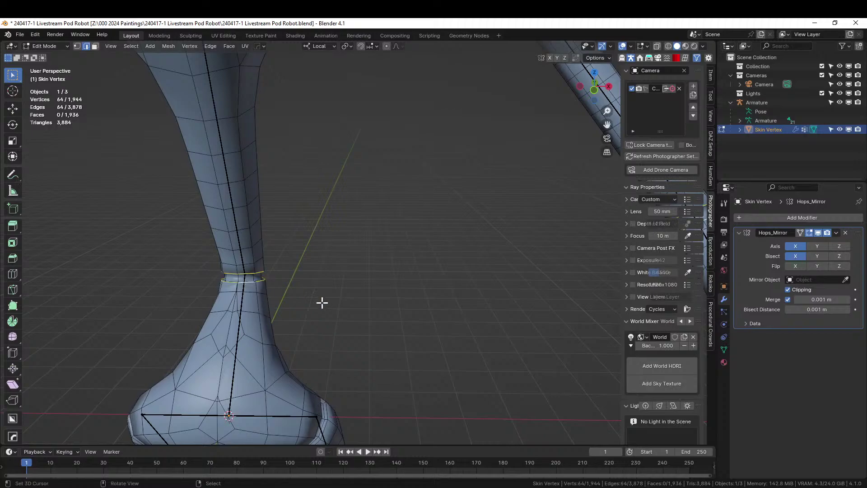
Add the edge loops bordering the hip and knee bands of the same side's leg to the selection.
{"action": "middle_click_drag", "start_coordinate": [322, 302], "coordinate": [285, 223]}
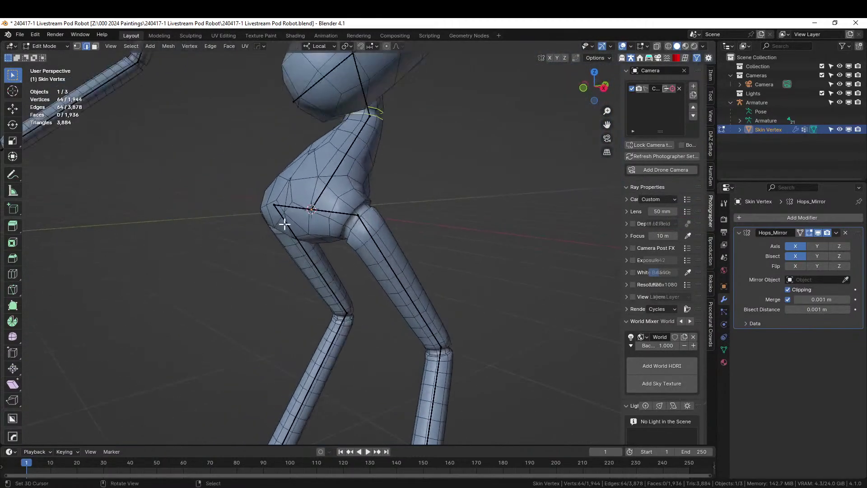
{"action": "scroll", "coordinate": [284, 224], "scroll_direction": "up", "scroll_amount": 2}
{"action": "left_click", "coordinate": [349, 213], "text": "alt+shift"}
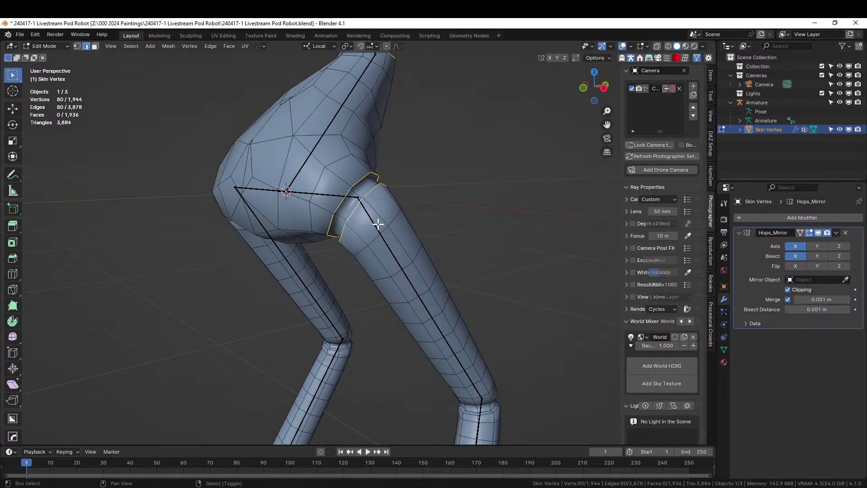
{"action": "middle_click_drag", "start_coordinate": [352, 214], "coordinate": [337, 258]}
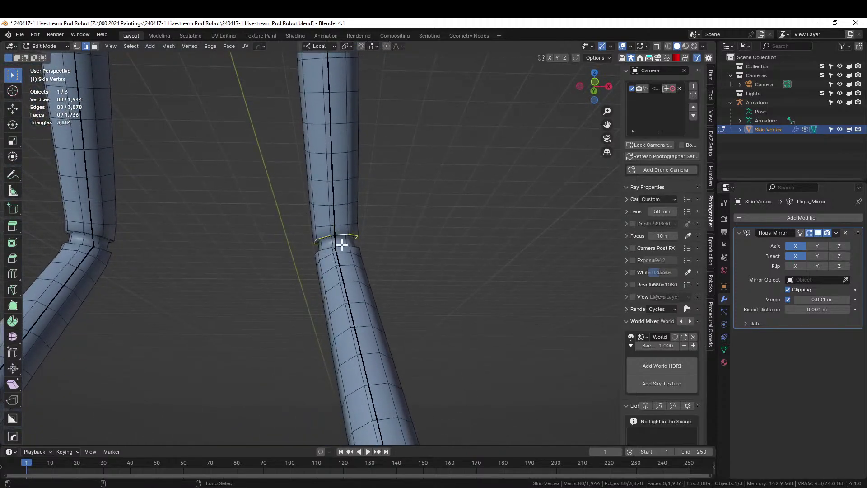
Add both border loops of the ankle band to the selection.
{"action": "scroll", "coordinate": [437, 353], "scroll_direction": "down", "scroll_amount": 5}
{"action": "middle_click_drag", "start_coordinate": [435, 374], "coordinate": [374, 396]}
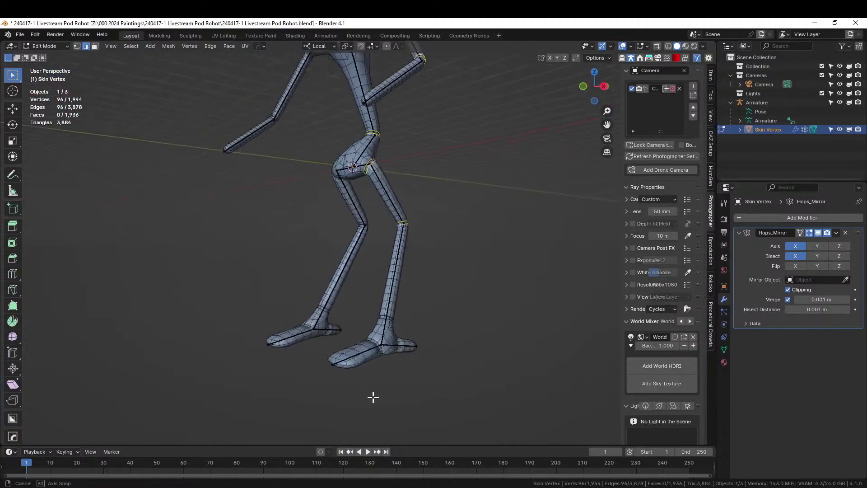
{"action": "scroll", "coordinate": [371, 396], "scroll_direction": "up", "scroll_amount": 4}
{"action": "middle_click_drag", "start_coordinate": [454, 419], "coordinate": [379, 287], "text": "shift"}
{"action": "scroll", "coordinate": [369, 299], "scroll_direction": "up", "scroll_amount": 2}
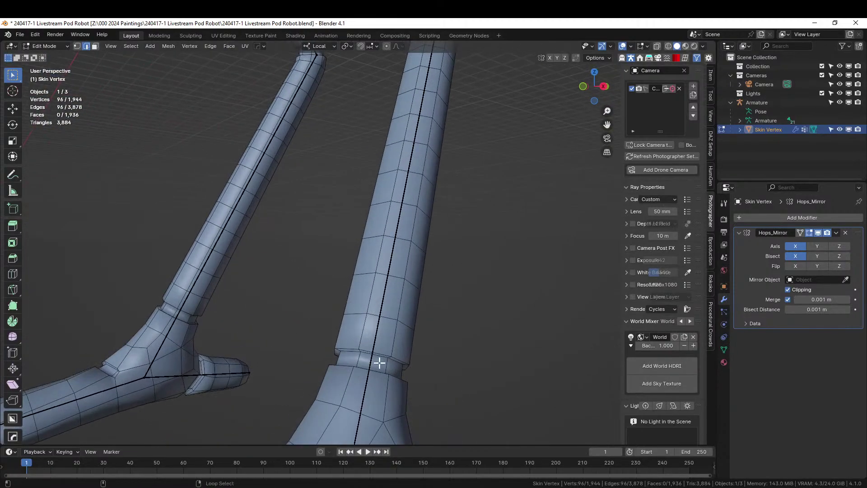
{"action": "left_click", "coordinate": [382, 351], "text": "alt+shift"}
Extend the selection with the border loops of the bands across the foot and around the heel.
{"action": "middle_click_drag", "start_coordinate": [407, 374], "coordinate": [430, 228], "text": "shift"}
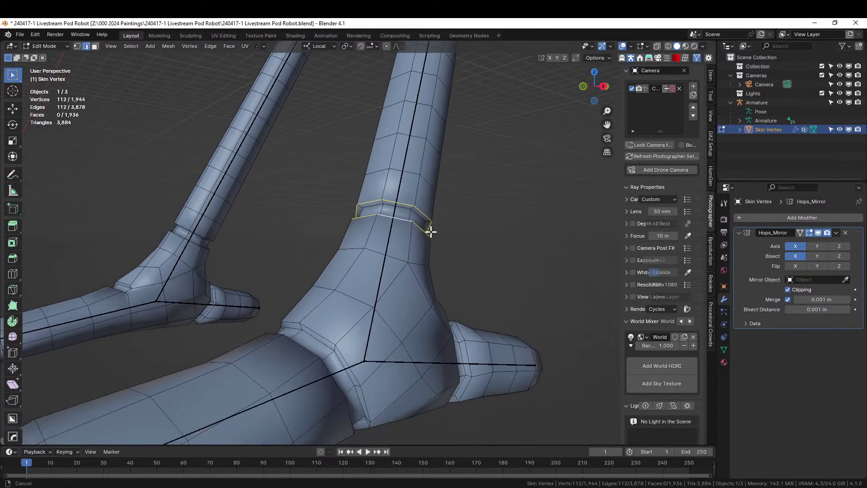
{"action": "left_click", "coordinate": [318, 333], "text": "alt+shift"}
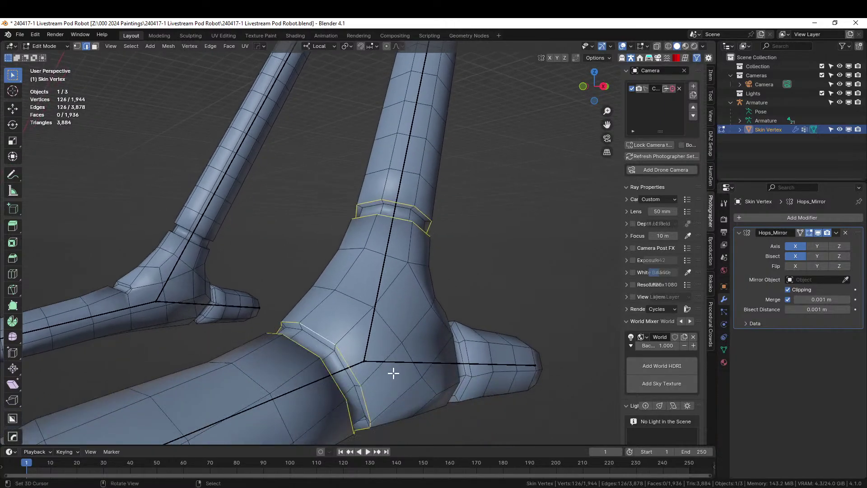
{"action": "middle_click_drag", "start_coordinate": [394, 373], "coordinate": [350, 370]}
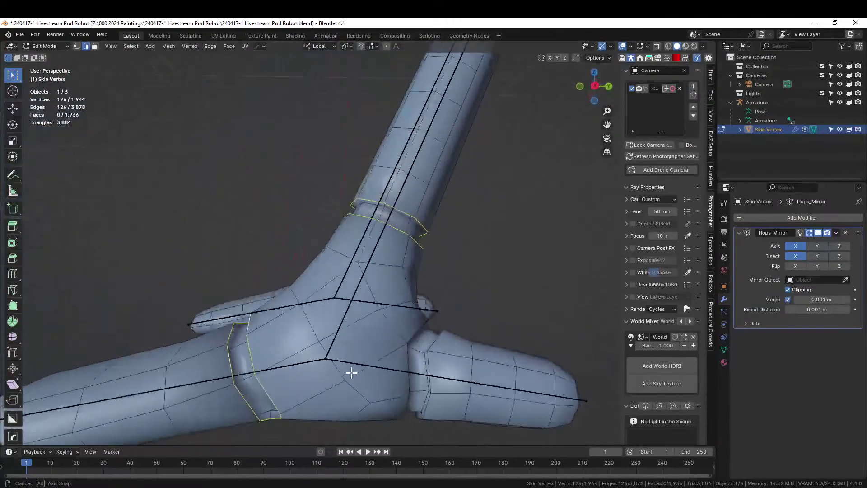
{"action": "left_click", "coordinate": [428, 367], "text": "alt+shift"}
{"action": "middle_click_drag", "start_coordinate": [453, 354], "coordinate": [516, 238]}
{"action": "left_click", "coordinate": [316, 340], "text": "shift"}
Mark all selected joint-band border loops as sharp with the HardOps Mark operation and clear the selection.
{"action": "key", "text": "q"}
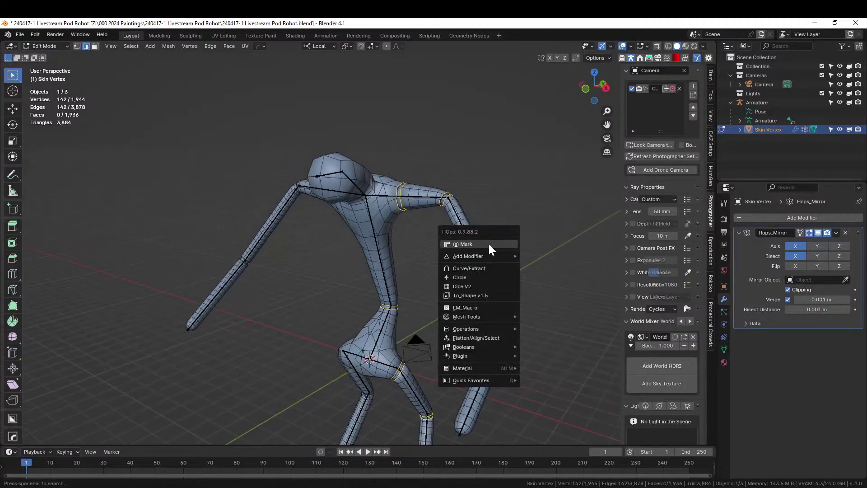
{"action": "left_click", "coordinate": [490, 246]}
{"action": "scroll", "coordinate": [458, 230], "scroll_direction": "up", "scroll_amount": 6}
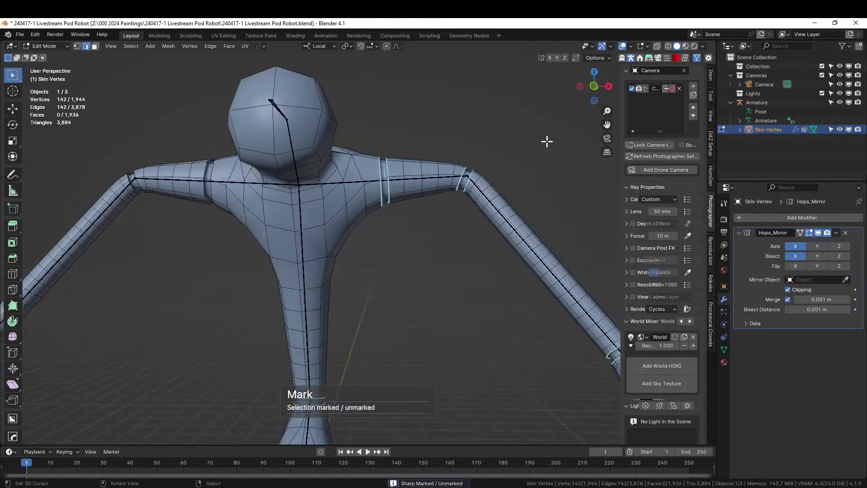
{"action": "key", "text": "alt+a"}
Select the edge loop where the head meets the torso and mark it as sharp.
{"action": "middle_click_drag", "start_coordinate": [536, 180], "coordinate": [385, 223]}
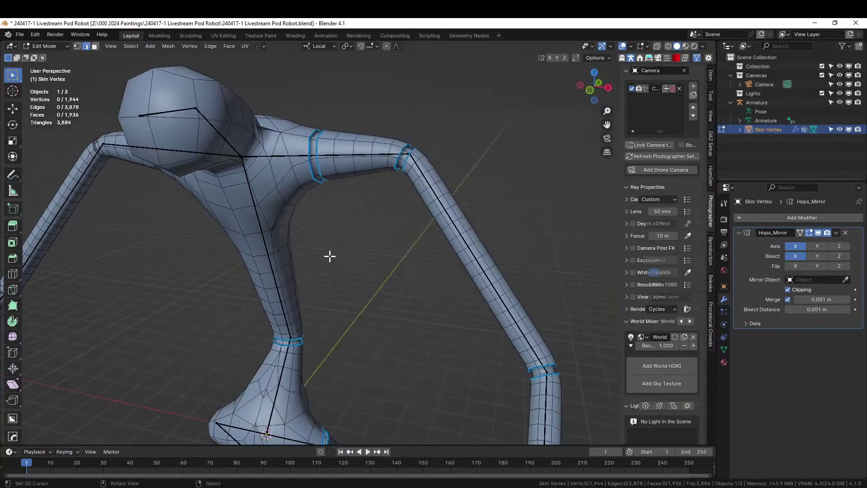
{"action": "middle_click_drag", "start_coordinate": [330, 256], "coordinate": [325, 300]}
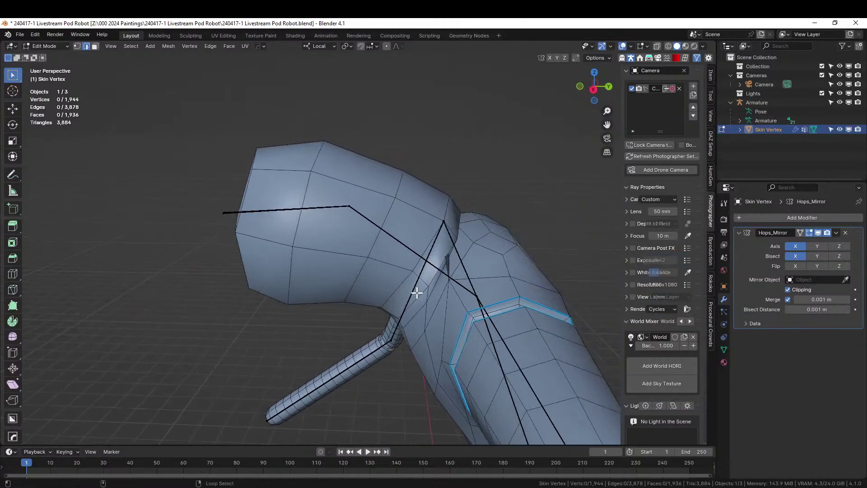
{"action": "key", "text": "q"}
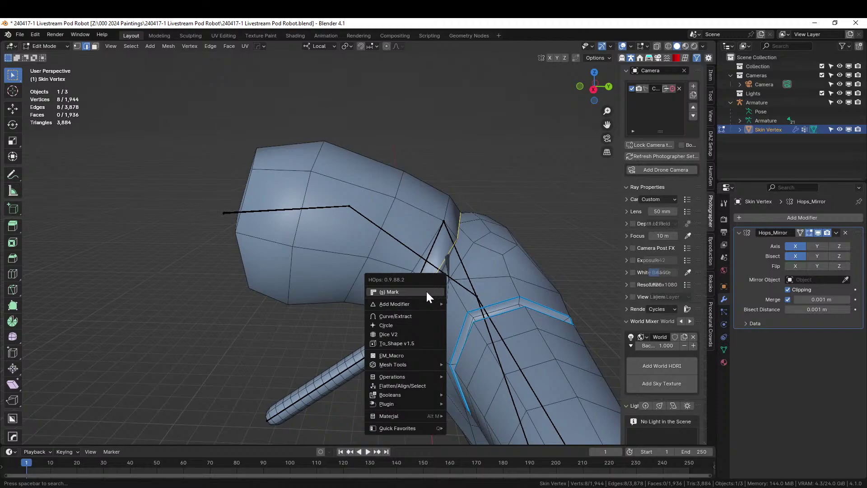
{"action": "left_click", "coordinate": [426, 290]}
{"action": "middle_click_drag", "start_coordinate": [427, 290], "coordinate": [570, 297]}
{"action": "middle_click_drag", "start_coordinate": [473, 284], "coordinate": [641, 298]}
{"action": "scroll", "coordinate": [523, 294], "scroll_direction": "down", "scroll_amount": 5}
{"action": "middle_click_drag", "start_coordinate": [522, 294], "coordinate": [308, 259]}
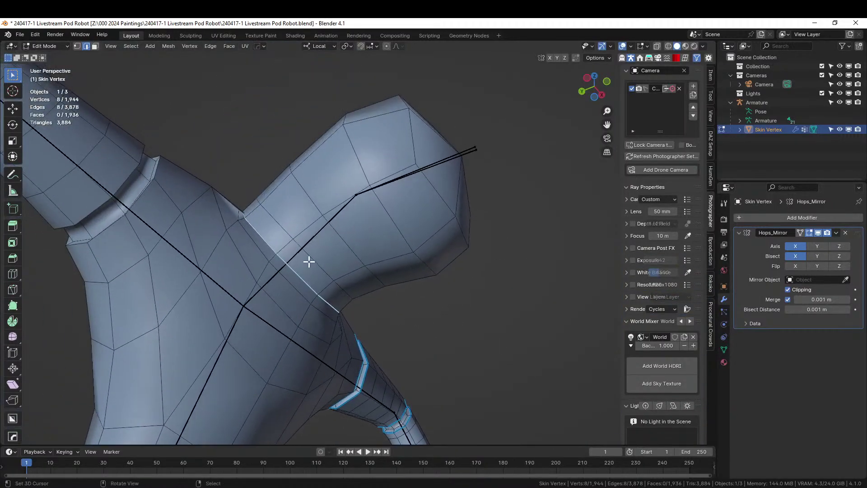
Add the edge loop one row up the head to the selection and toggle both loops' sharp marking with HardOps Mark.
{"action": "left_click", "coordinate": [309, 255], "text": "alt+shift"}
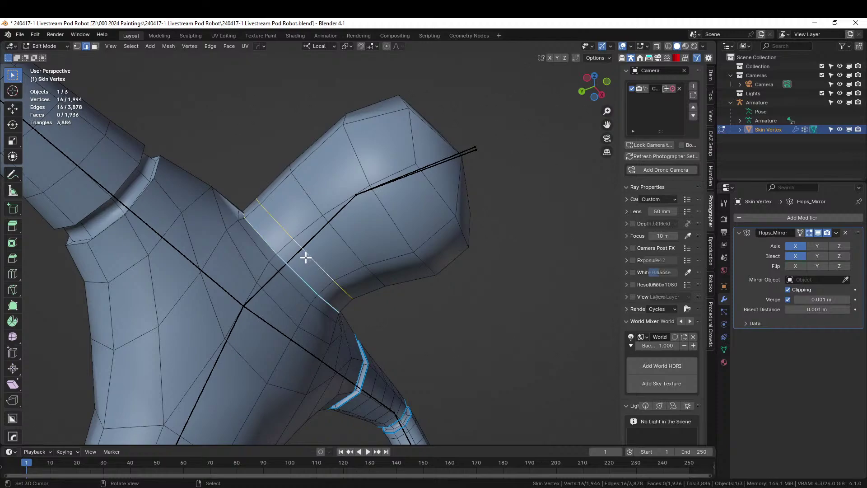
{"action": "key", "text": "q"}
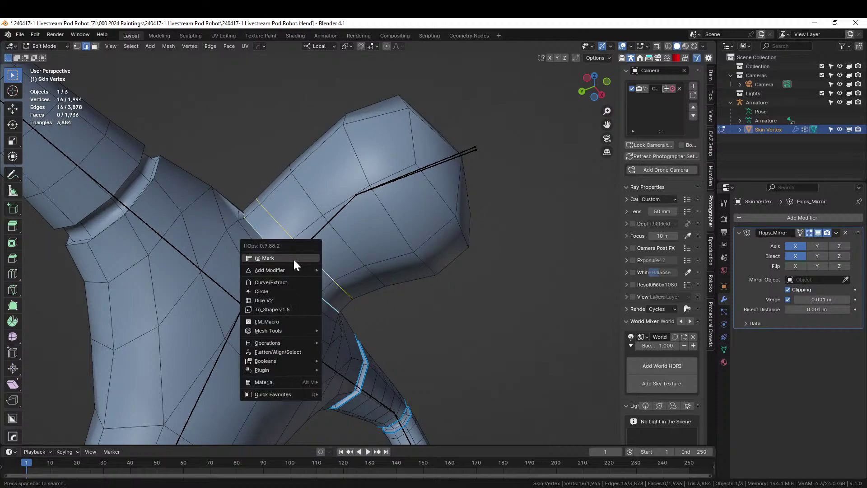
{"action": "left_click", "coordinate": [293, 258]}
{"action": "left_click", "coordinate": [288, 248]}
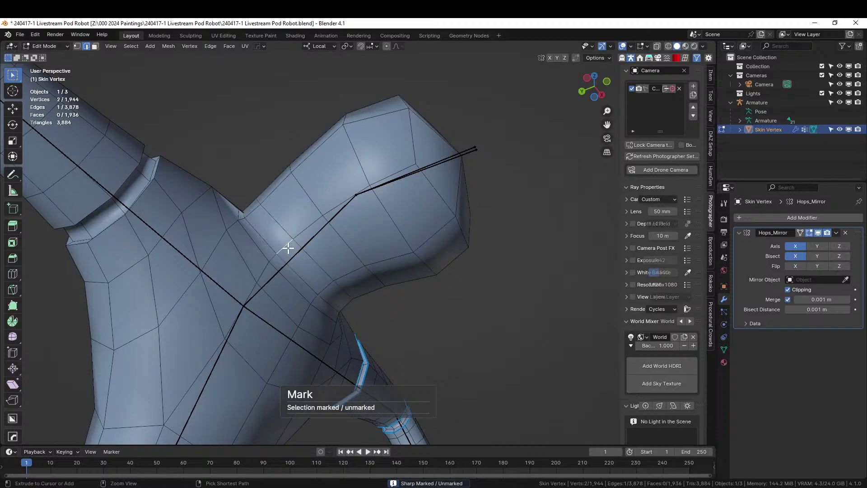
{"action": "key", "text": "ctrl+r"}
{"action": "left_click", "coordinate": [288, 248]}
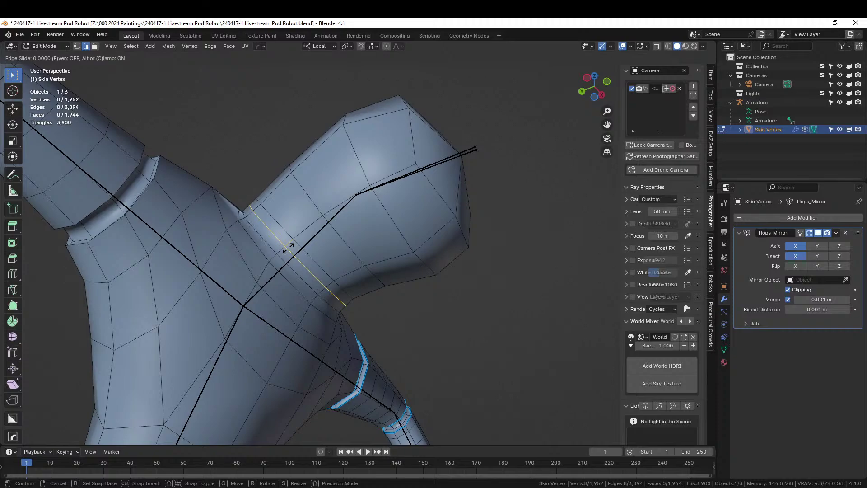
{"action": "left_click", "coordinate": [288, 249]}
{"action": "key", "text": "ctrl+z"}
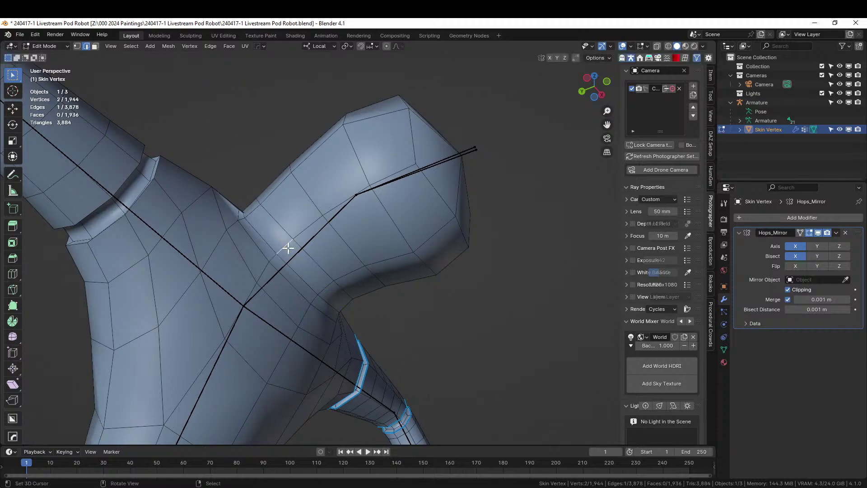
Select the ring of faces at the base of the head and extrude it inward along its normals.
{"action": "key", "text": "3"}
{"action": "left_click", "coordinate": [294, 250], "text": "alt"}
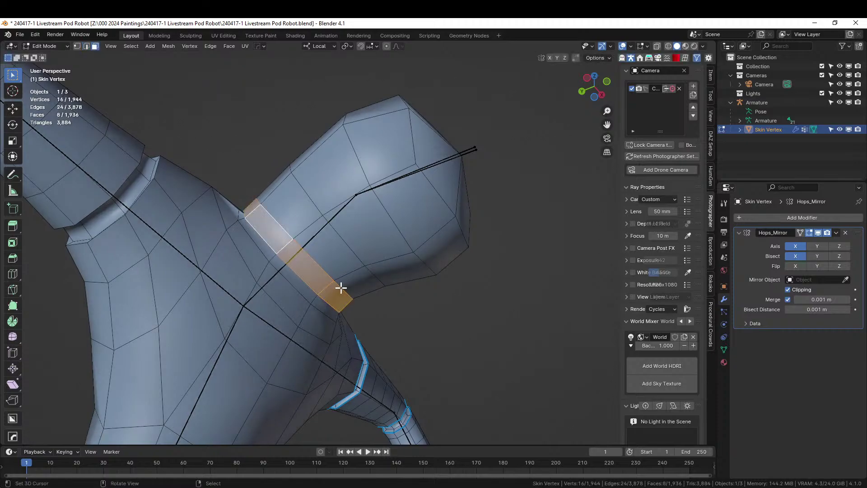
{"action": "key", "text": "alt+e"}
{"action": "left_click", "coordinate": [345, 289]}
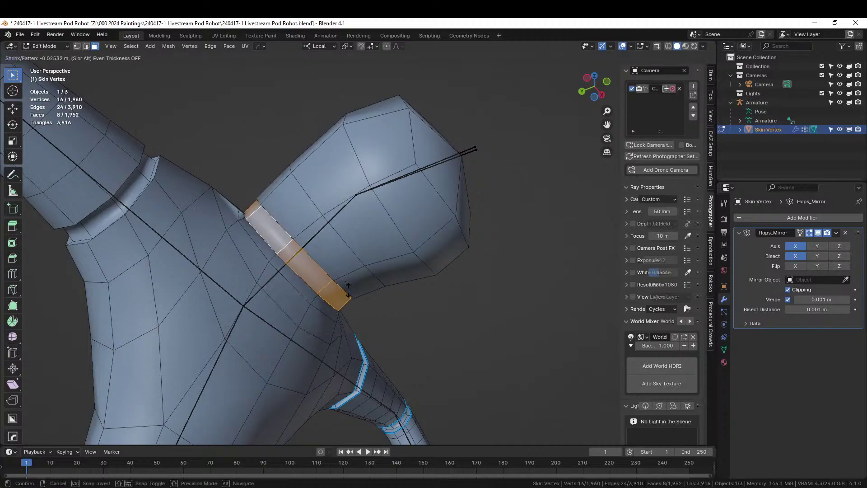
{"action": "left_click", "coordinate": [351, 291]}
Select both border loops of the recessed neck band and mark them as sharp with HardOps Mark.
{"action": "middle_click_drag", "start_coordinate": [352, 291], "coordinate": [295, 281]}
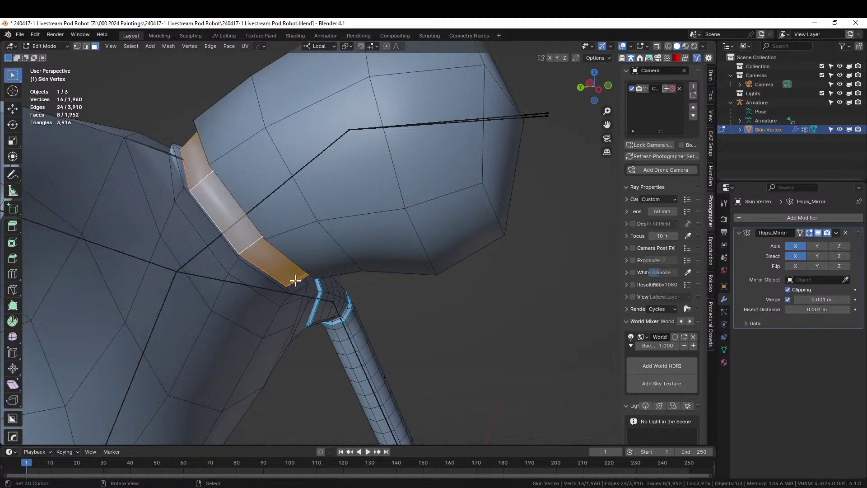
{"action": "left_click", "coordinate": [193, 204]}
{"action": "key", "text": "2"}
{"action": "left_click", "coordinate": [194, 202], "text": "alt"}
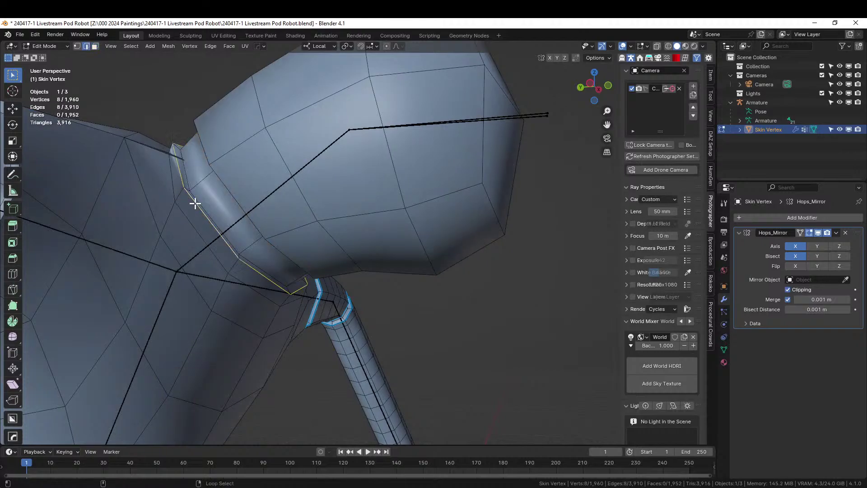
{"action": "left_click", "coordinate": [230, 190], "text": "alt+shift"}
{"action": "key", "text": "q"}
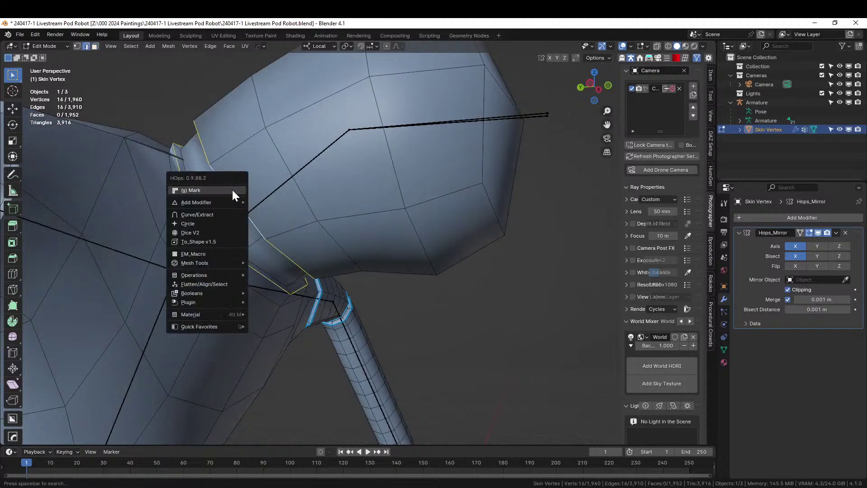
{"action": "left_click", "coordinate": [232, 188]}
Select the linked faces of the arm segment beside the shoulder band, delimited by Sharp edges.
{"action": "middle_click_drag", "start_coordinate": [428, 301], "coordinate": [437, 218]}
{"action": "key", "text": "Tab"}
{"action": "scroll", "coordinate": [377, 274], "scroll_direction": "down", "scroll_amount": 4}
{"action": "scroll", "coordinate": [315, 282], "scroll_direction": "down", "scroll_amount": 7}
{"action": "key", "text": "Tab"}
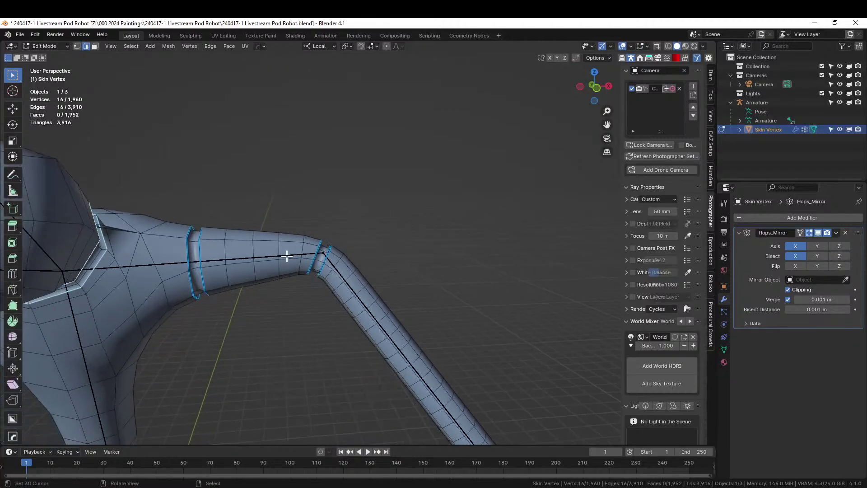
{"action": "key", "text": "3"}
{"action": "key", "text": "ctrl+l"}
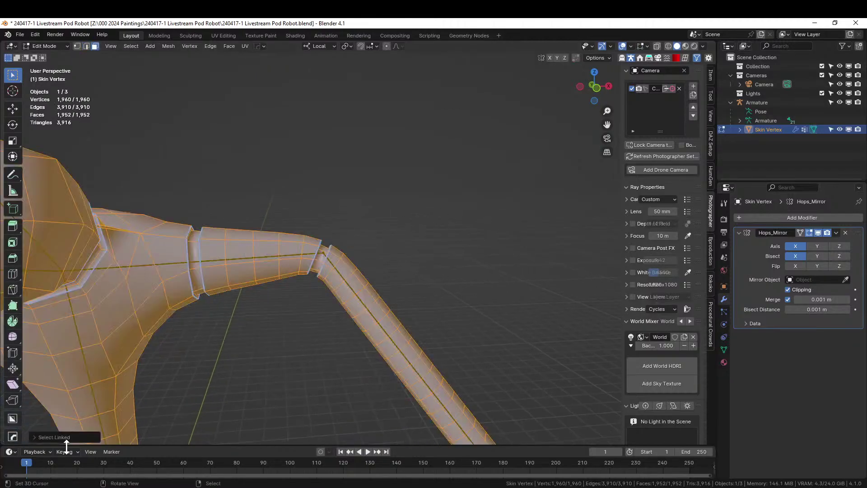
{"action": "left_click", "coordinate": [37, 437]}
{"action": "left_click", "coordinate": [134, 425]}
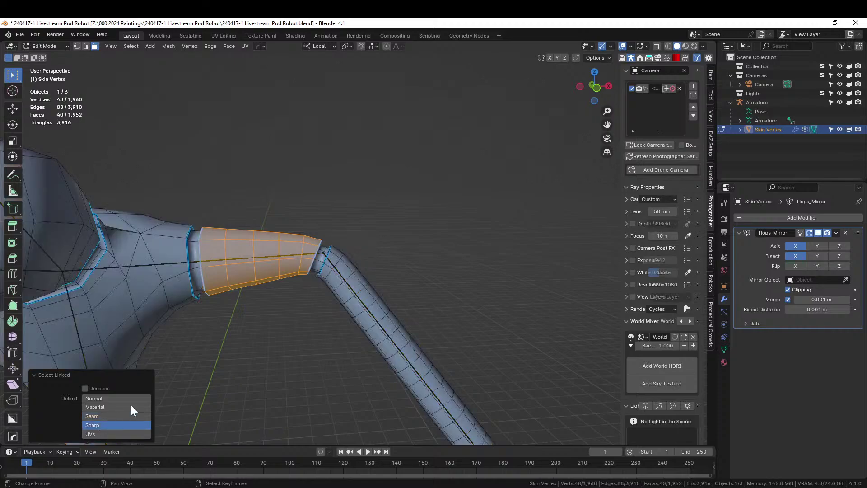
Add the two remaining arm segments and the thigh and lower-leg segments to the linked-face selection.
{"action": "key", "text": "l"}
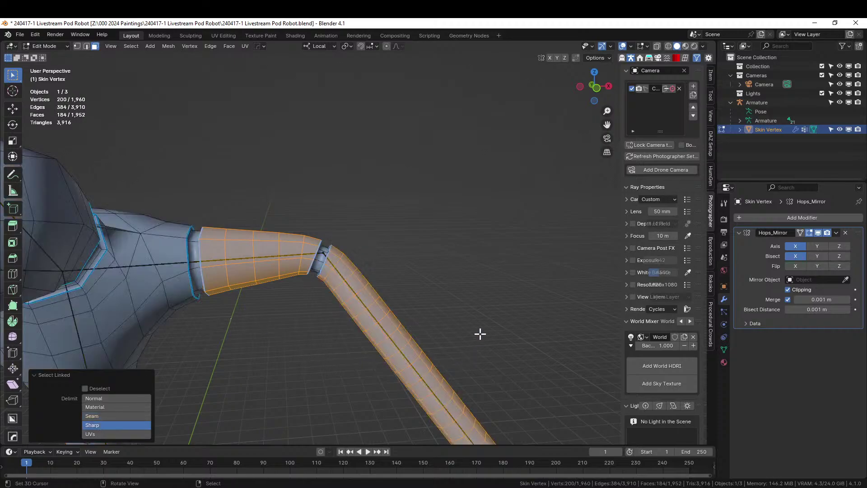
{"action": "middle_click_drag", "start_coordinate": [480, 334], "coordinate": [391, 386]}
{"action": "key", "text": "l"}
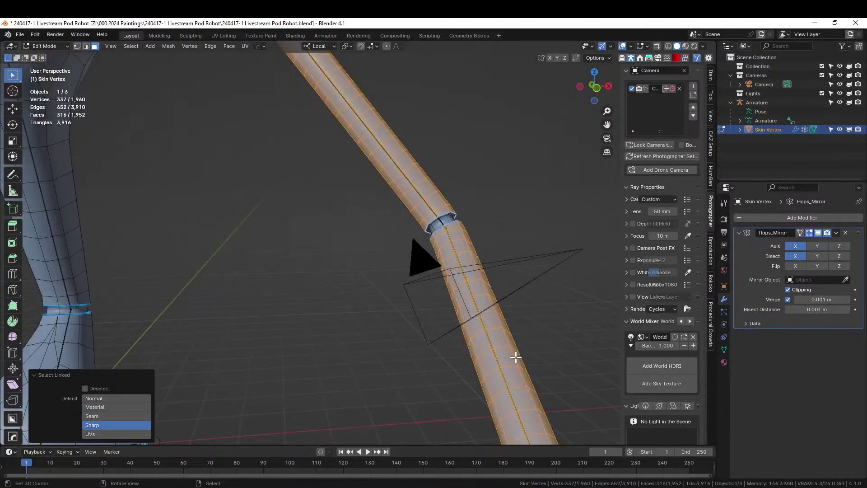
{"action": "scroll", "coordinate": [513, 359], "scroll_direction": "down", "scroll_amount": 6}
{"action": "middle_click_drag", "start_coordinate": [247, 364], "coordinate": [387, 285], "text": "shift"}
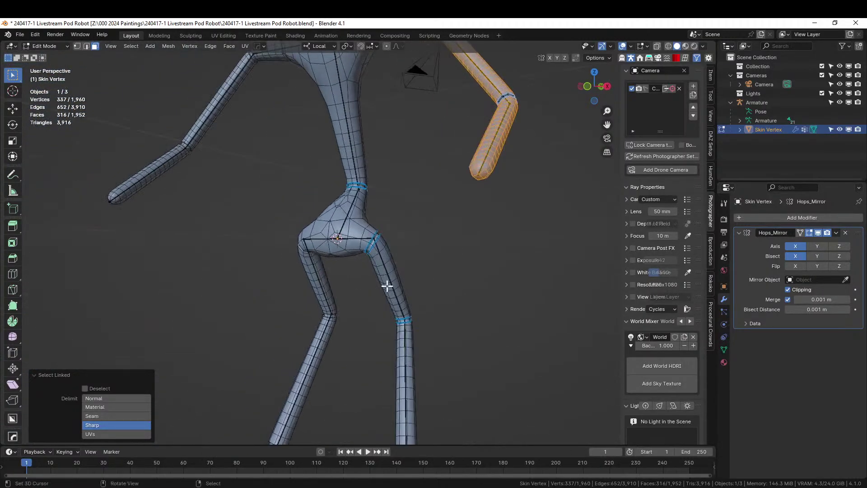
{"action": "key", "text": "l"}
{"action": "key", "text": "l"}
{"action": "middle_click_drag", "start_coordinate": [424, 367], "coordinate": [492, 131], "text": "shift"}
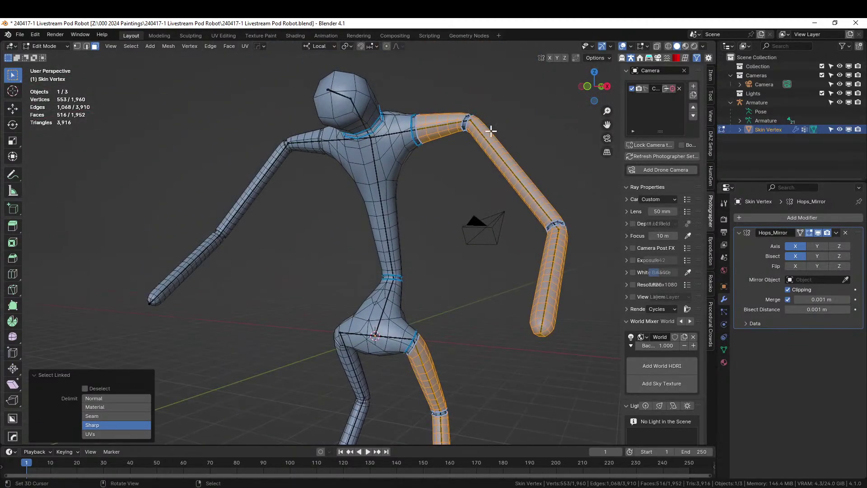
Add the torso and pelvis segments to the linked-face selection, leaving out the head.
{"action": "middle_click_drag", "start_coordinate": [400, 196], "coordinate": [430, 185]}
{"action": "scroll", "coordinate": [462, 254], "scroll_direction": "up", "scroll_amount": 5}
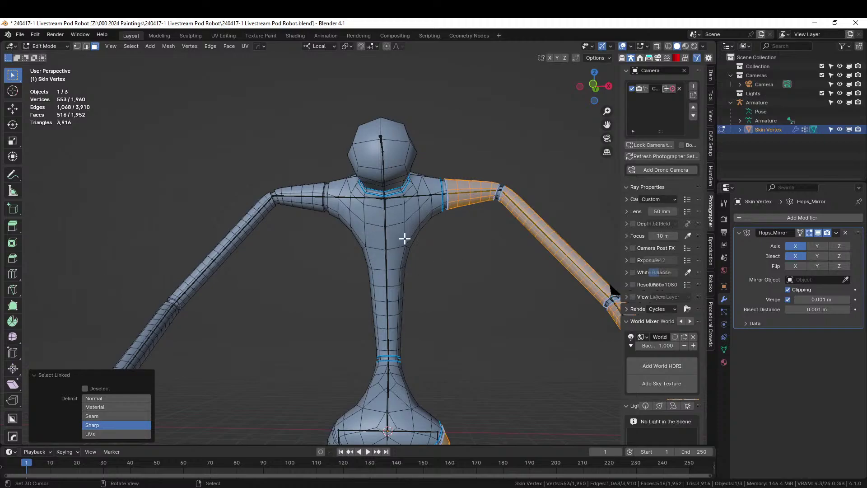
{"action": "key", "text": "l"}
{"action": "scroll", "coordinate": [442, 266], "scroll_direction": "down", "scroll_amount": 3}
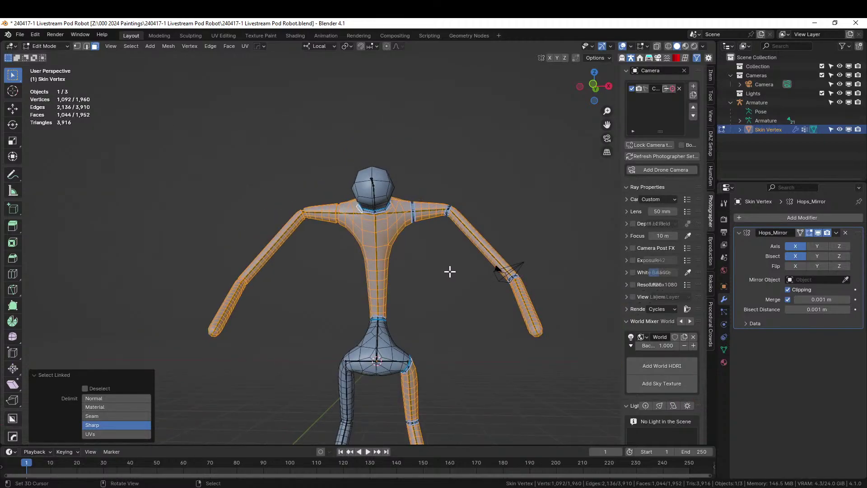
{"action": "middle_click_drag", "start_coordinate": [448, 271], "coordinate": [386, 303]}
{"action": "key", "text": "l"}
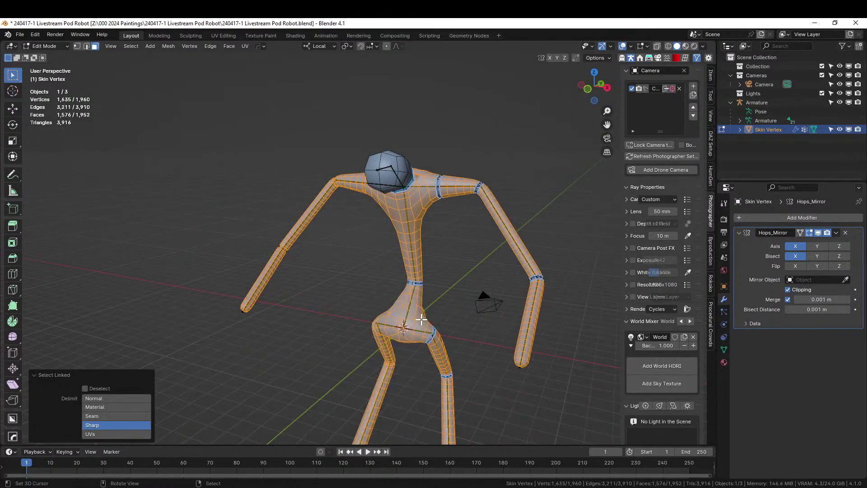
{"action": "middle_click_drag", "start_coordinate": [455, 311], "coordinate": [456, 290]}
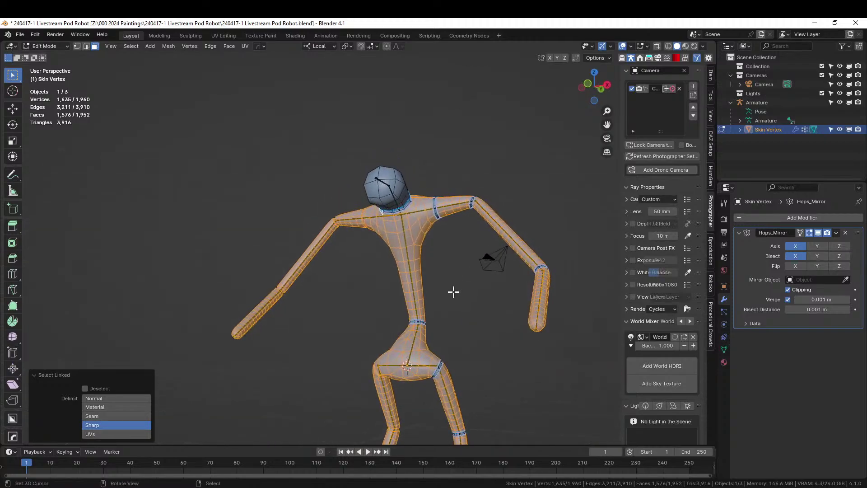
Return to Object Mode and run Random Flow's Plate Insets on the figure with Plating Seed 3.
{"action": "key", "text": "Tab"}
{"action": "key", "text": "Tab"}
{"action": "key", "text": "Tab"}
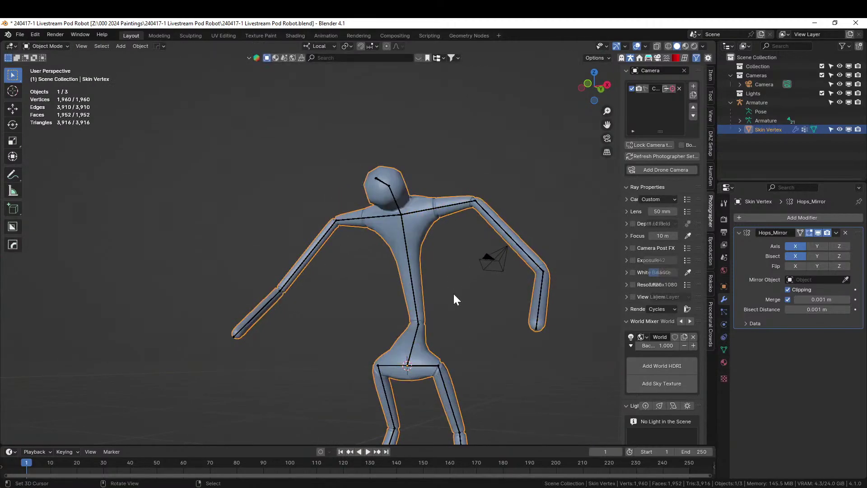
{"action": "key", "text": "shift+alt+x"}
{"action": "mouse_move", "coordinate": [441, 408]}
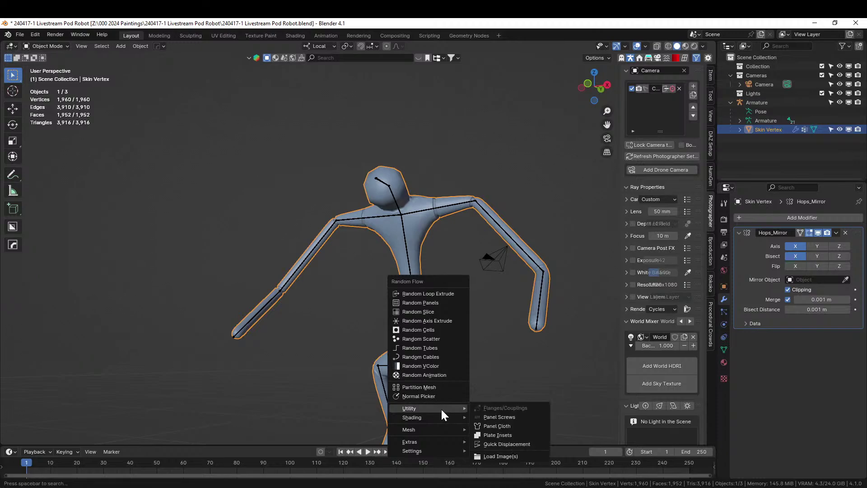
{"action": "left_click", "coordinate": [517, 435]}
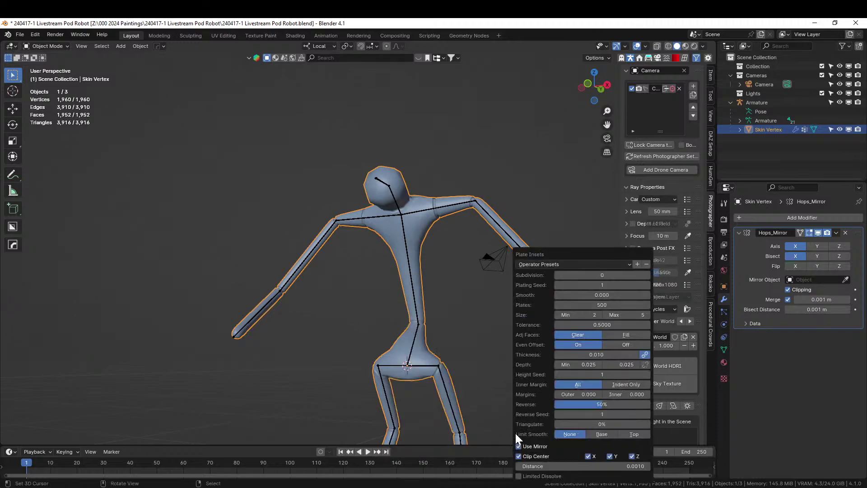
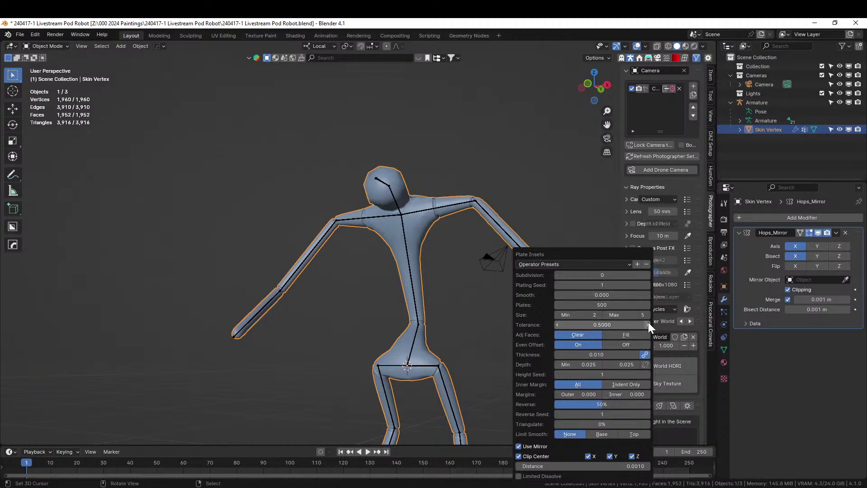
{"action": "left_click", "coordinate": [649, 285]}
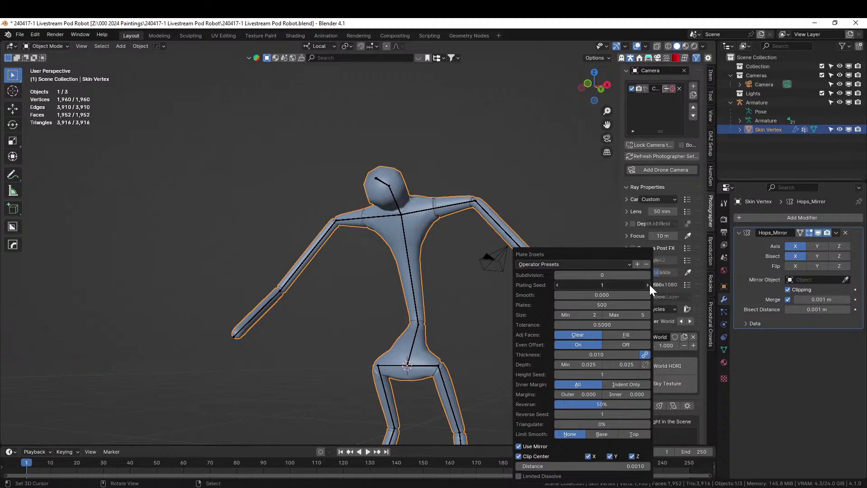
{"action": "left_click", "coordinate": [650, 285]}
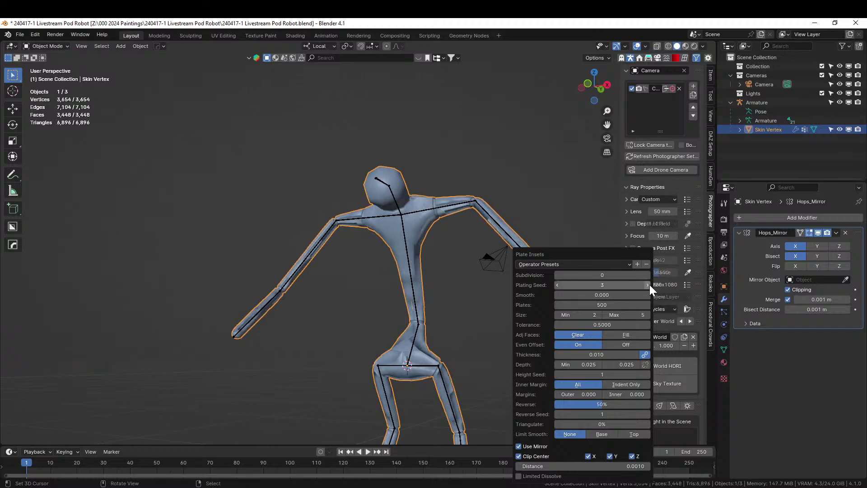
Set the Plate Insets thickness to 0.1.
{"action": "left_click", "coordinate": [600, 354]}
{"action": "type", "text": "."}
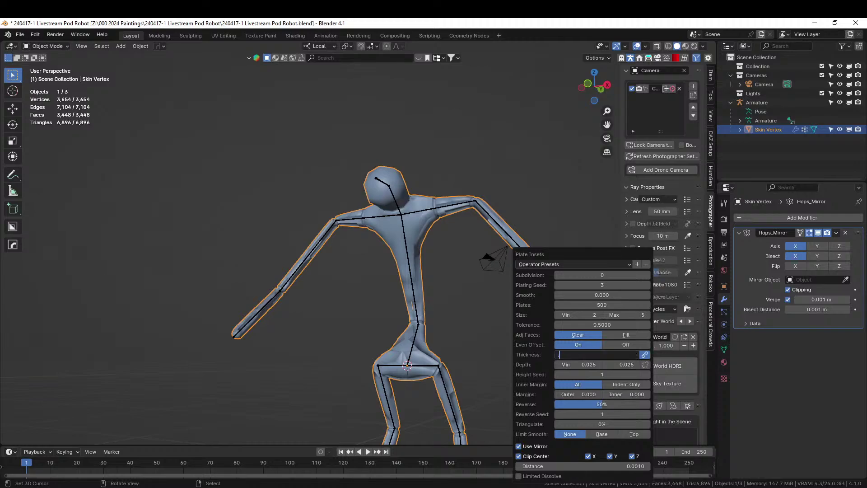
{"action": "type", "text": "1"}
{"action": "key", "text": "Return"}
Reopen the Plate Insets settings and set both the minimum and maximum depth to 0.05.
{"action": "scroll", "coordinate": [443, 319], "scroll_direction": "up", "scroll_amount": 3}
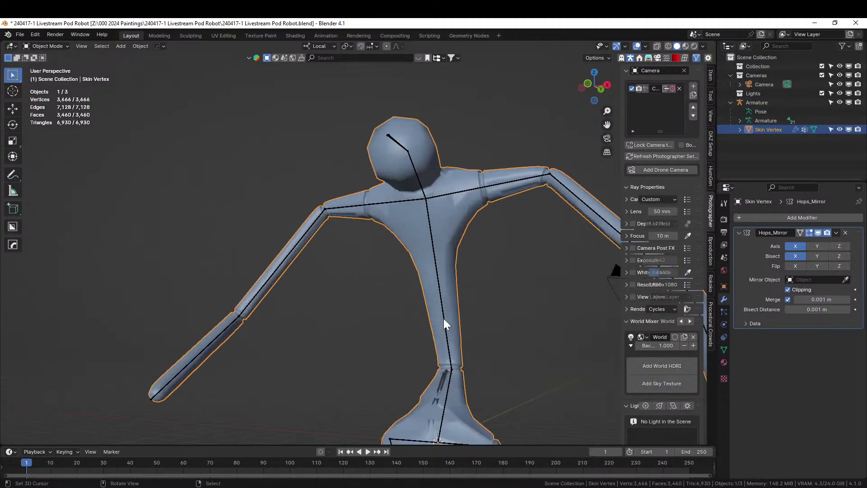
{"action": "middle_click_drag", "start_coordinate": [443, 319], "coordinate": [374, 299]}
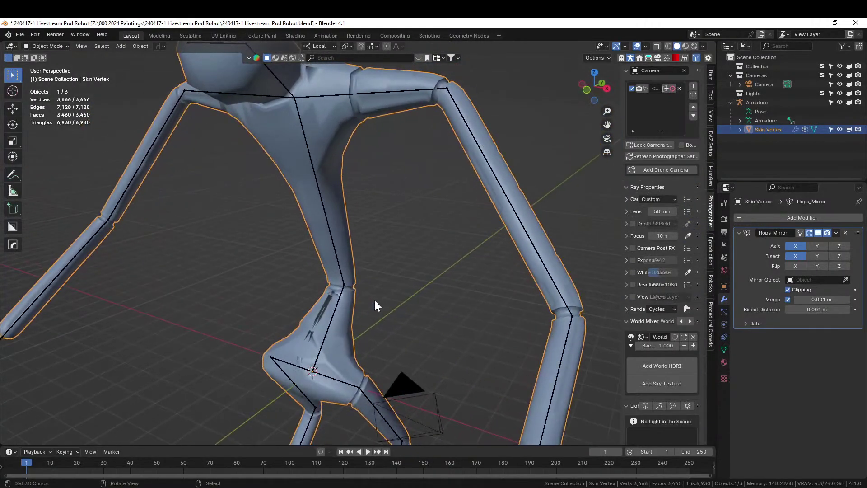
{"action": "key", "text": "F9"}
{"action": "left_click", "coordinate": [460, 362]}
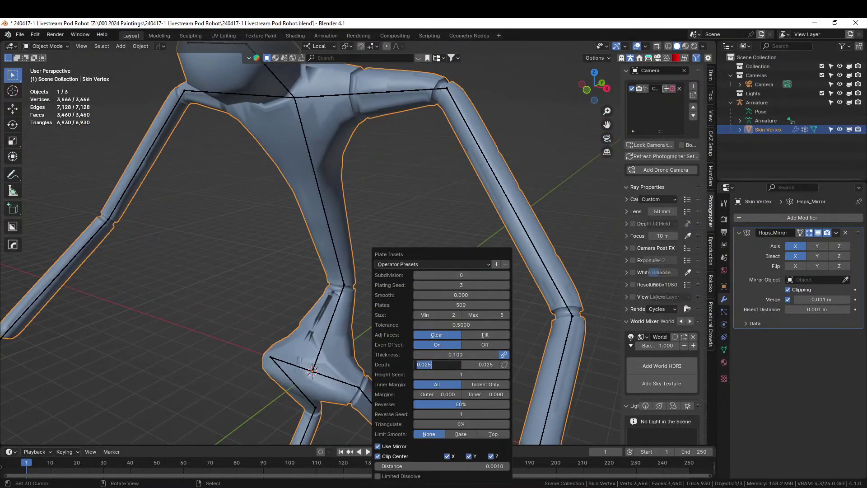
{"action": "type", "text": ".05"}
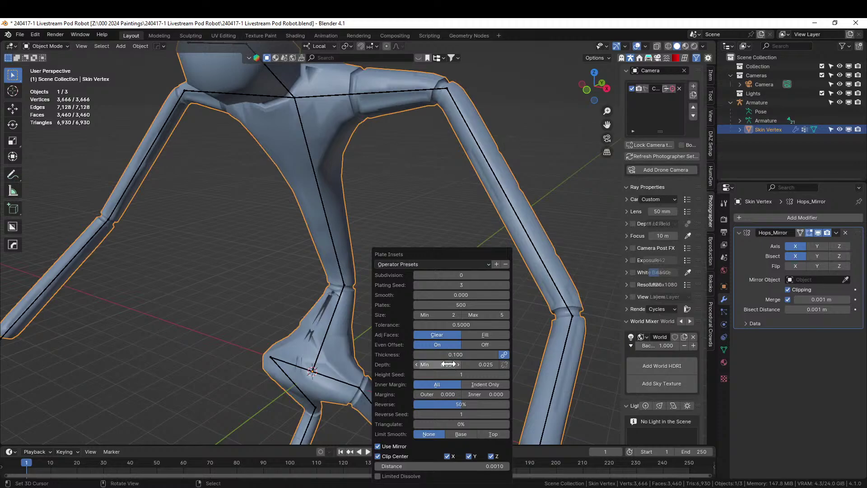
{"action": "key", "text": "Tab"}
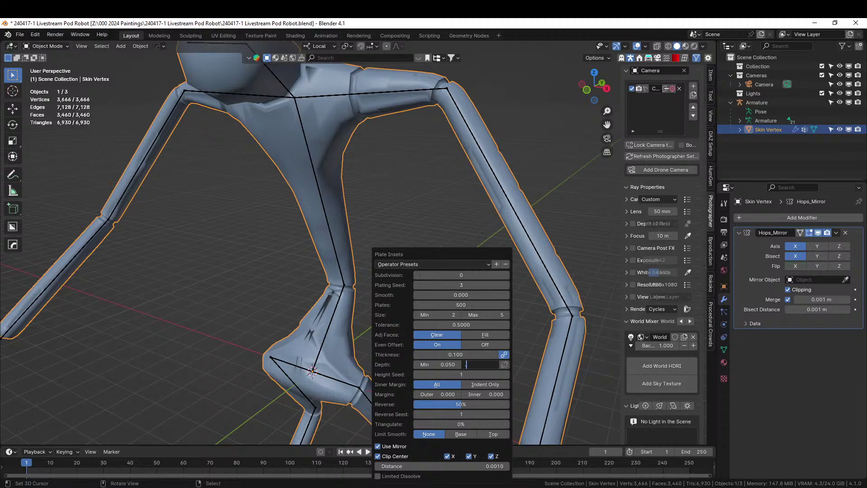
Set the Plate Insets thickness to 0.01.
{"action": "left_click", "coordinate": [454, 354]}
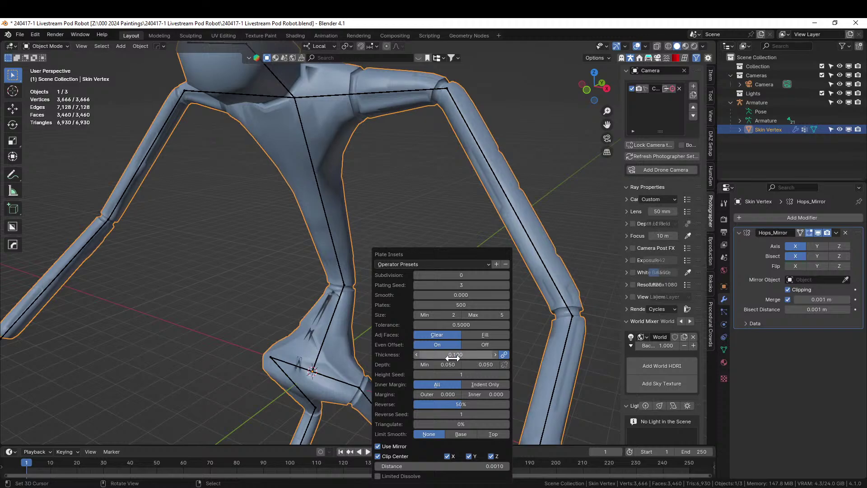
{"action": "type", "text": ".01"}
{"action": "key", "text": "Return"}
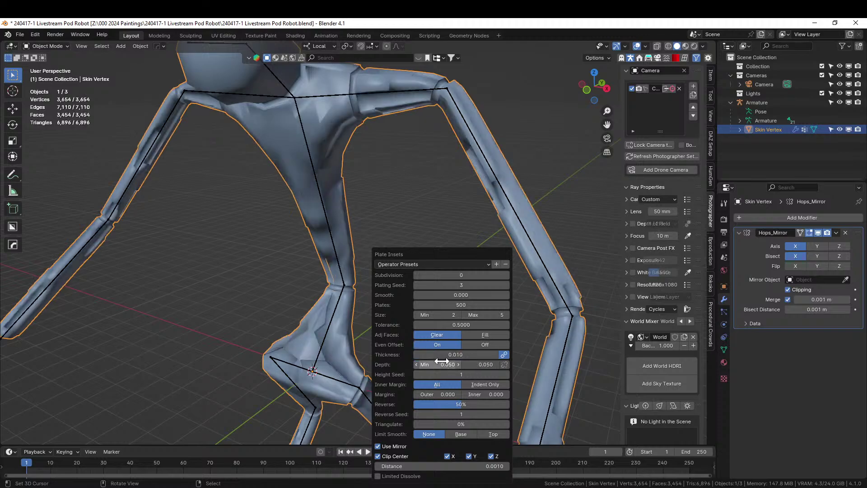
Set the Plate Insets thickness to 0.035 and its smooth limit to Top.
{"action": "left_click_drag", "start_coordinate": [452, 358], "coordinate": [476, 358]}
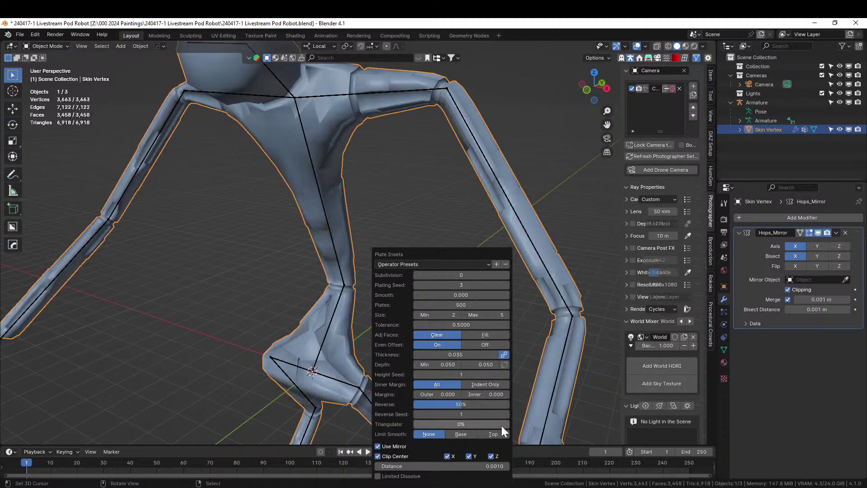
{"action": "left_click", "coordinate": [493, 434]}
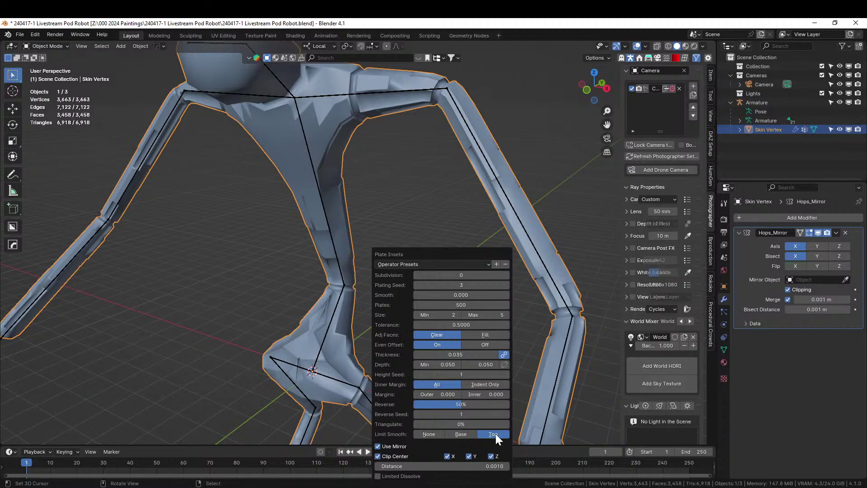
{"action": "left_click", "coordinate": [334, 340]}
Reopen the Plate Insets settings and set the subdivision to 1.
{"action": "middle_click_drag", "start_coordinate": [451, 258], "coordinate": [395, 271]}
{"action": "key", "text": "F9"}
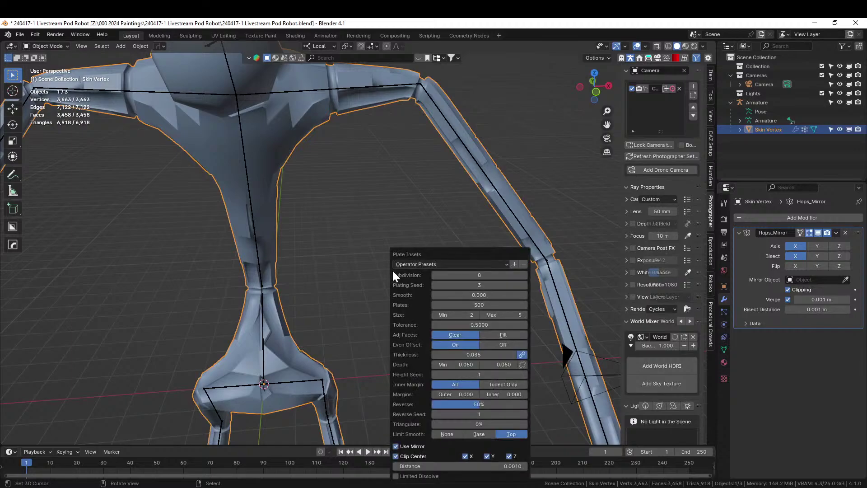
{"action": "left_click", "coordinate": [524, 275]}
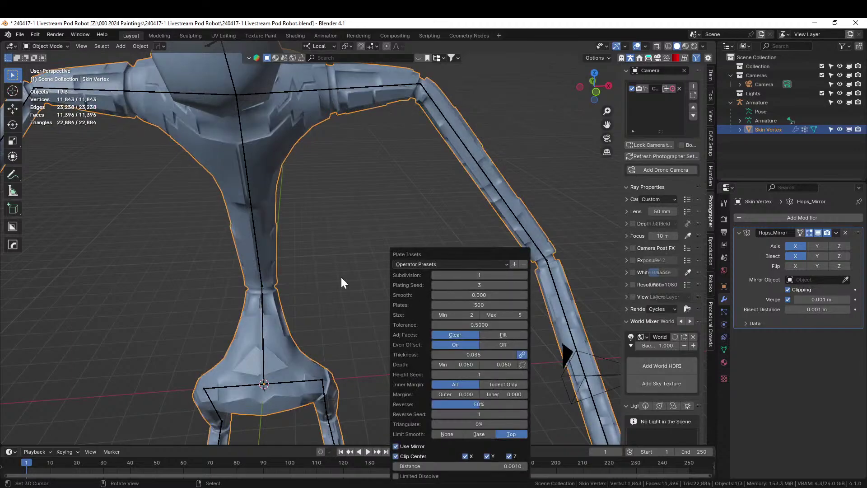
Reopen the Plate Insets settings and increase the maximum depth.
{"action": "middle_click_drag", "start_coordinate": [359, 261], "coordinate": [350, 287]}
{"action": "scroll", "coordinate": [350, 287], "scroll_direction": "up", "scroll_amount": 5}
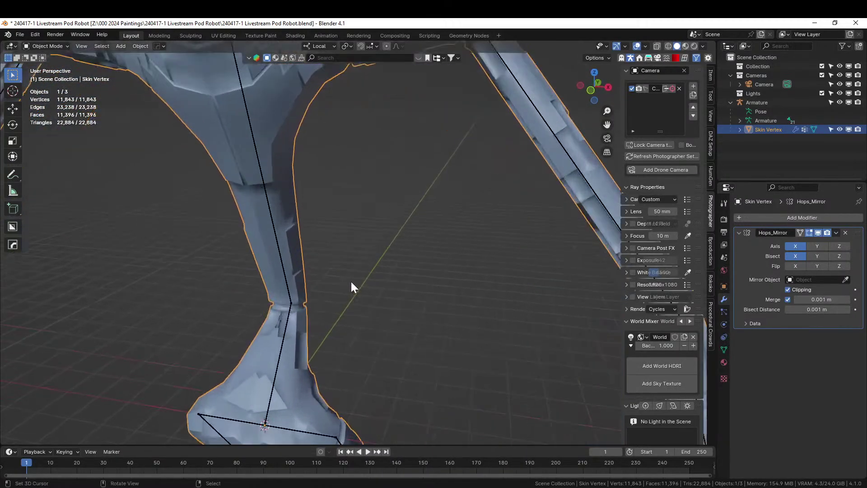
{"action": "key", "text": "F9"}
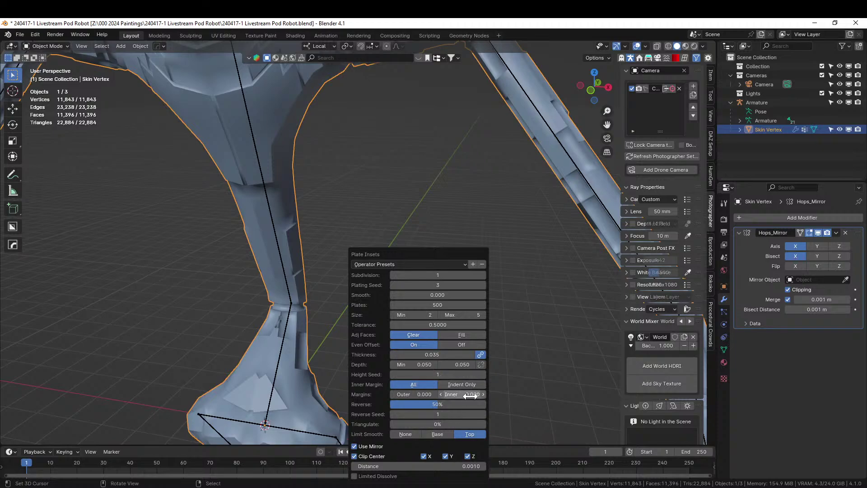
{"action": "left_click", "coordinate": [459, 365]}
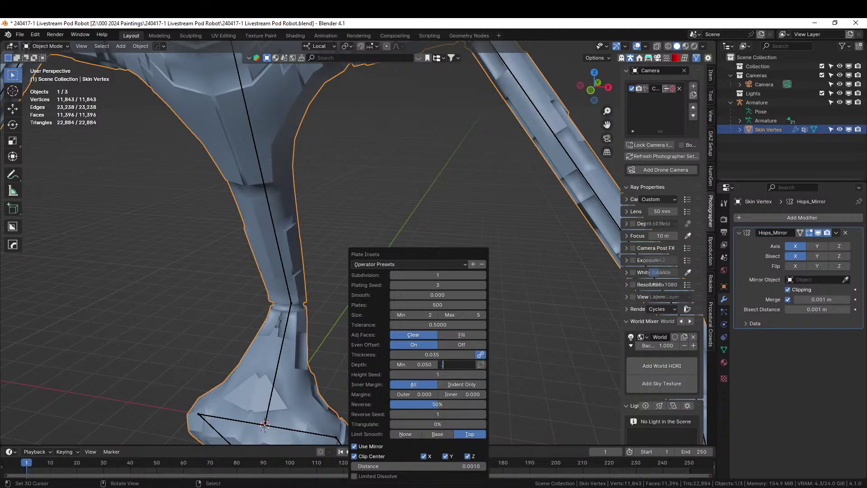
{"action": "key", "text": "Return"}
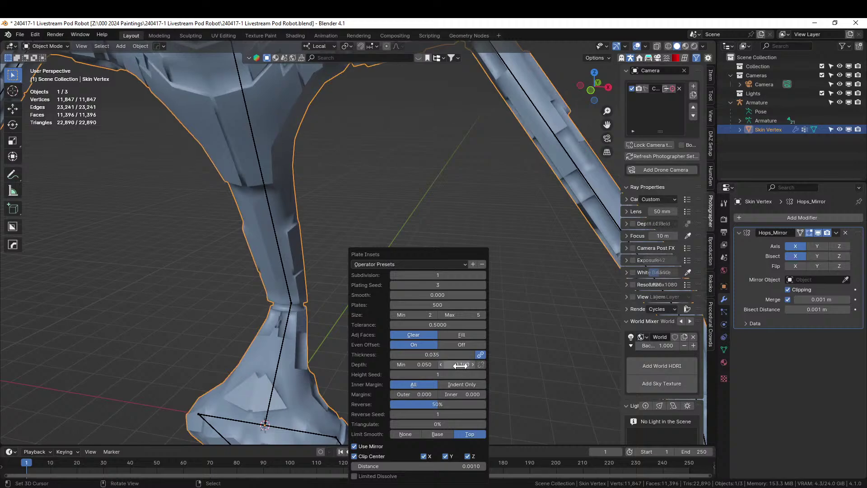
{"action": "middle_click_drag", "start_coordinate": [327, 210], "coordinate": [385, 224]}
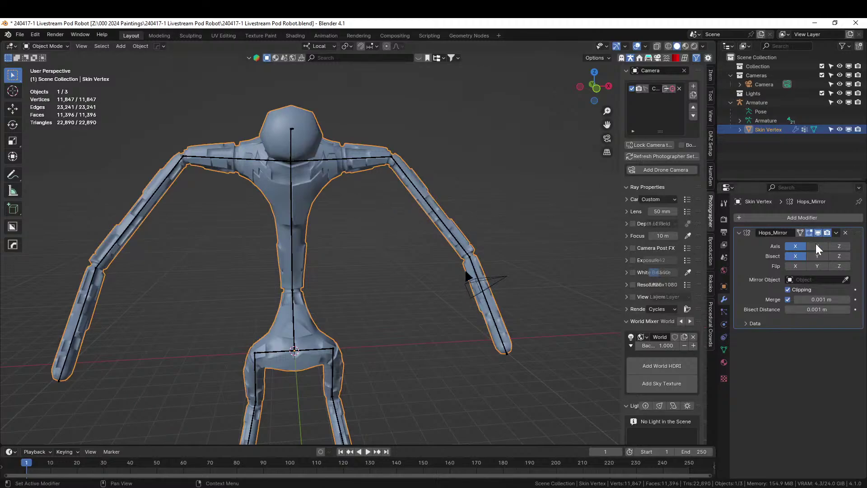
Apply the figure's Hops_Mirror modifier and parent the mesh to the armature with automatic weights.
{"action": "key", "text": "ctrl+a"}
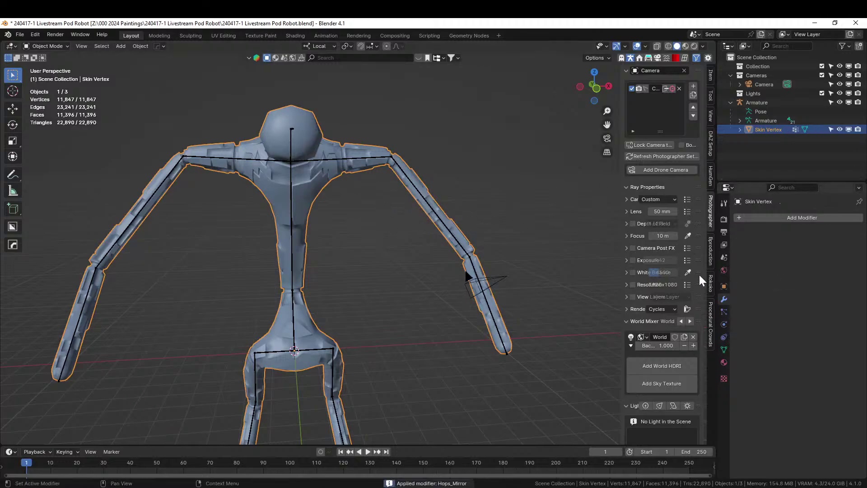
{"action": "left_click", "coordinate": [292, 153], "text": "shift"}
{"action": "key", "text": "ctrl+p"}
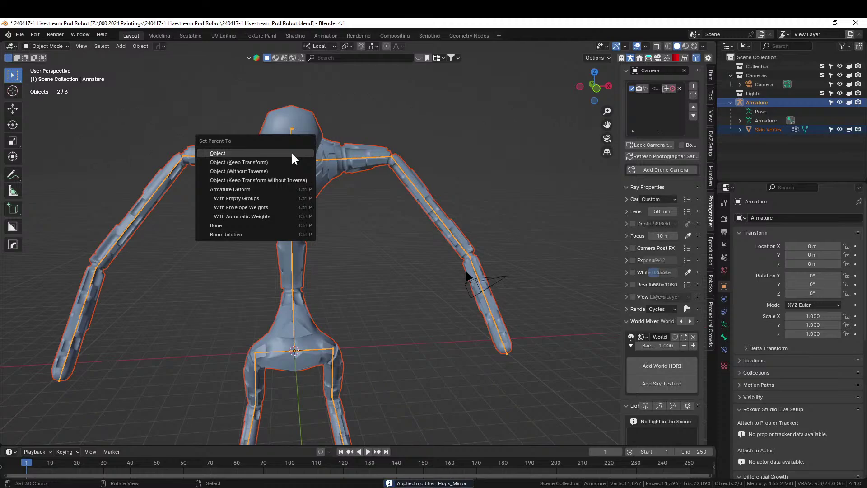
{"action": "left_click", "coordinate": [256, 215]}
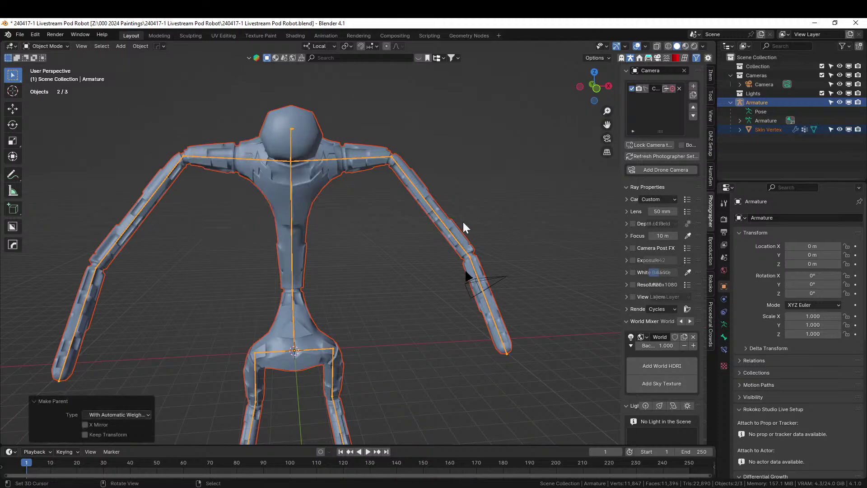
Remove the figure's Armature modifier and add a Hops_Mirror modifier on the X axis with bisect, then deselect the mesh.
{"action": "left_click", "coordinate": [796, 129]}
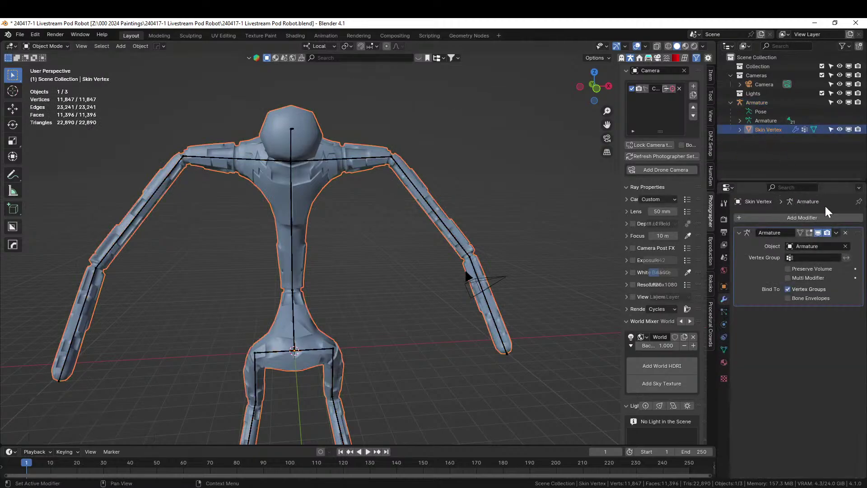
{"action": "left_click", "coordinate": [846, 234]}
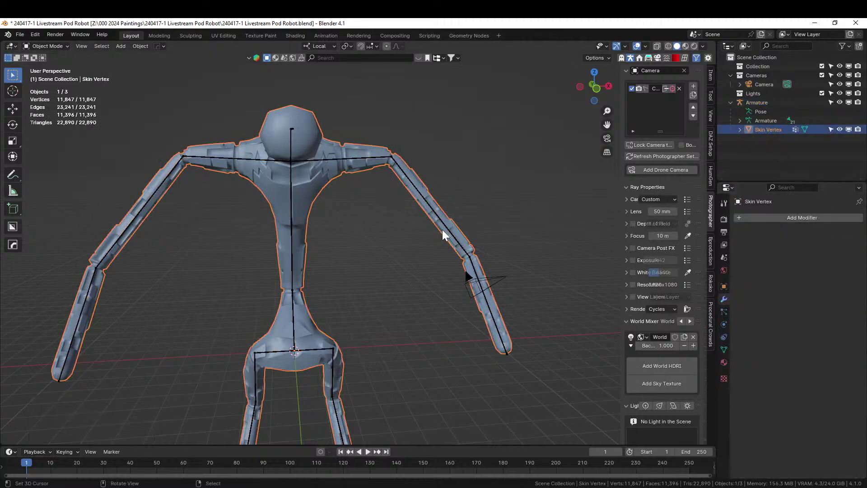
{"action": "key", "text": "alt+x"}
{"action": "left_click", "coordinate": [357, 347]}
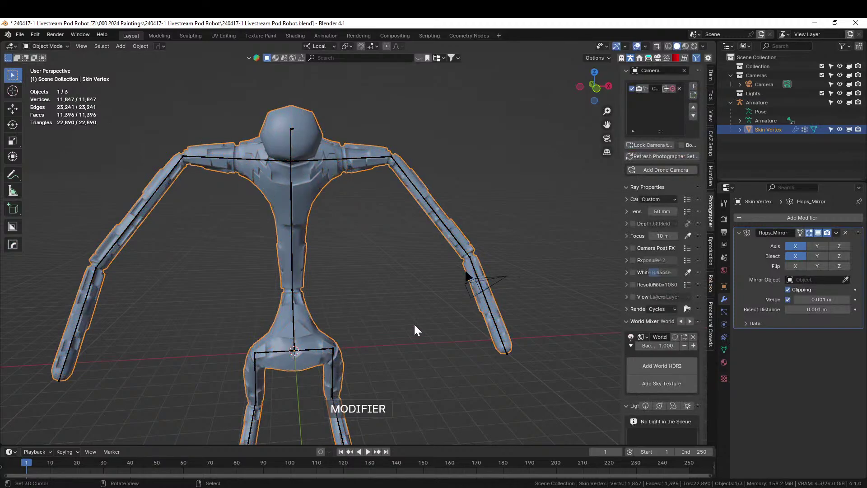
{"action": "left_click", "coordinate": [465, 212]}
In the armature's Edit Mode, select the two nearly overlapping bones projecting forward from the head joint and delete them.
{"action": "middle_click_drag", "start_coordinate": [465, 217], "coordinate": [421, 60]}
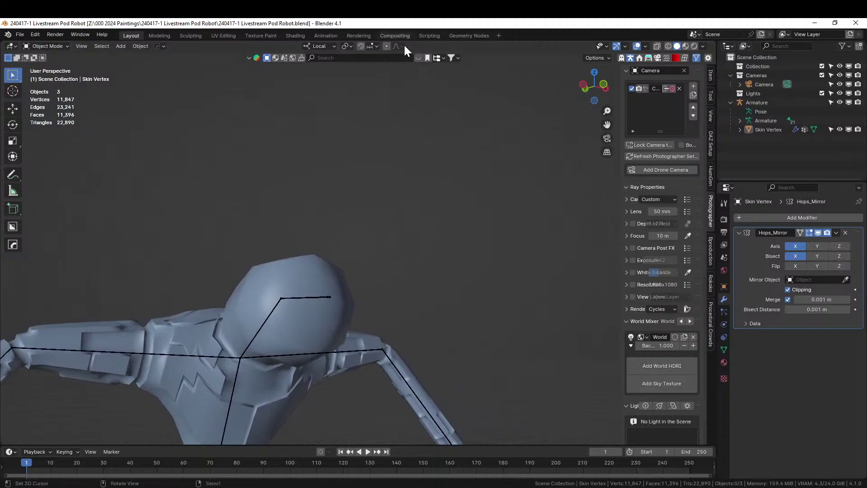
{"action": "middle_click_drag", "start_coordinate": [378, 178], "coordinate": [343, 281]}
{"action": "scroll", "coordinate": [409, 268], "scroll_direction": "up", "scroll_amount": 3}
{"action": "left_click", "coordinate": [362, 227]}
{"action": "key", "text": "Tab"}
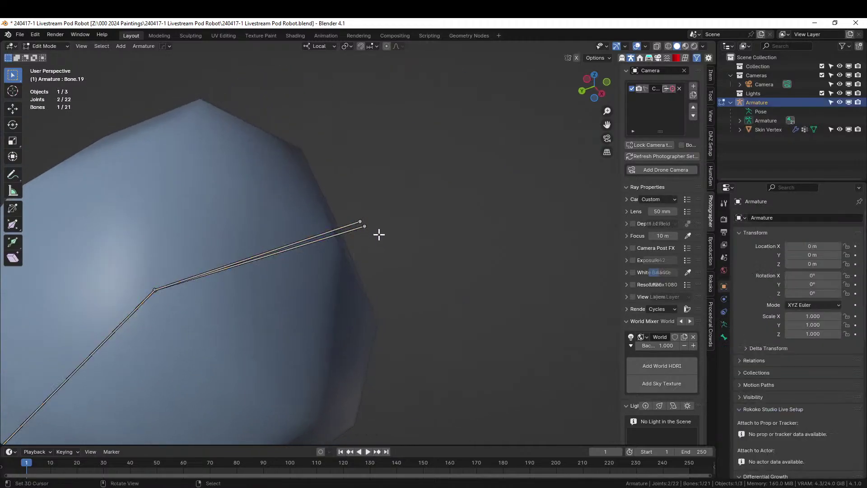
{"action": "left_click", "coordinate": [370, 225], "text": "shift"}
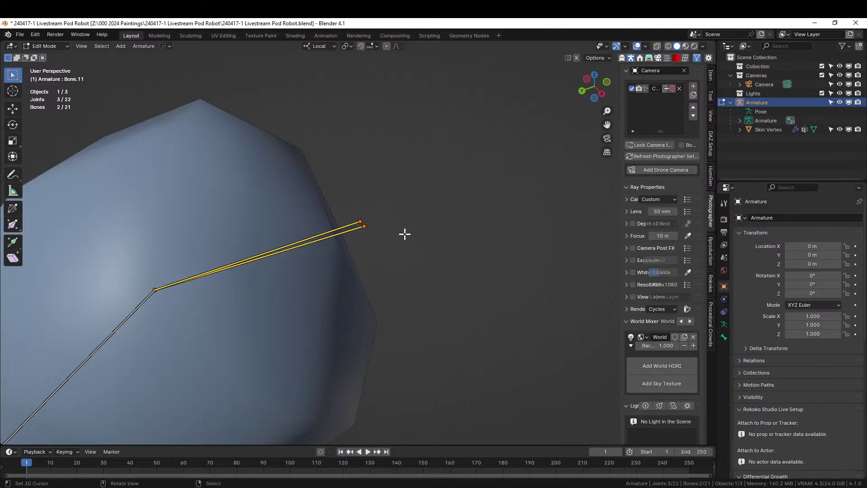
{"action": "middle_click_drag", "start_coordinate": [316, 270], "coordinate": [362, 232]}
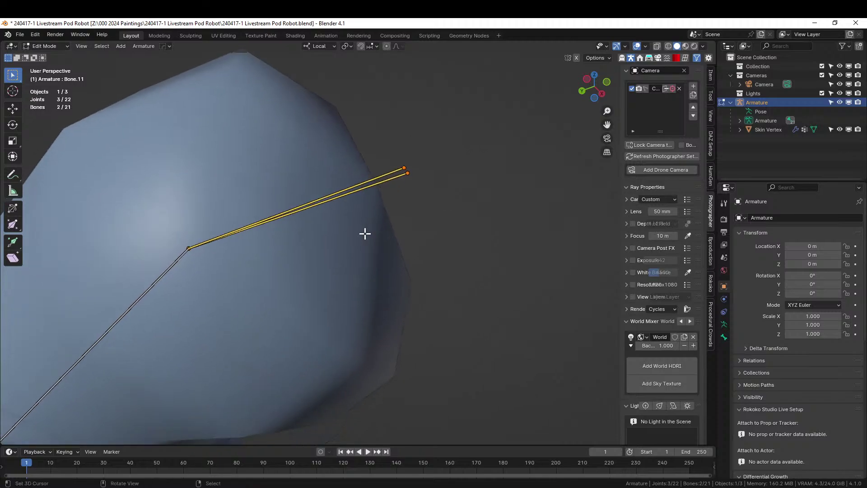
{"action": "key", "text": "m"}
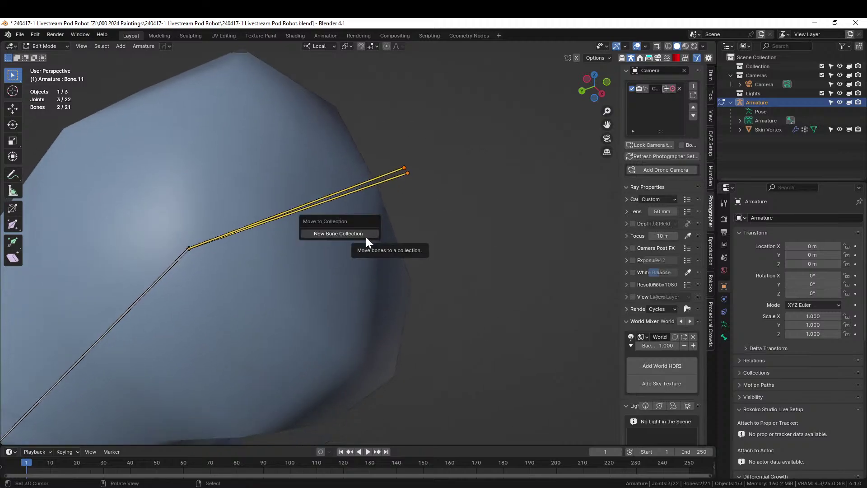
{"action": "scroll", "coordinate": [319, 157], "scroll_direction": "down", "scroll_amount": 5}
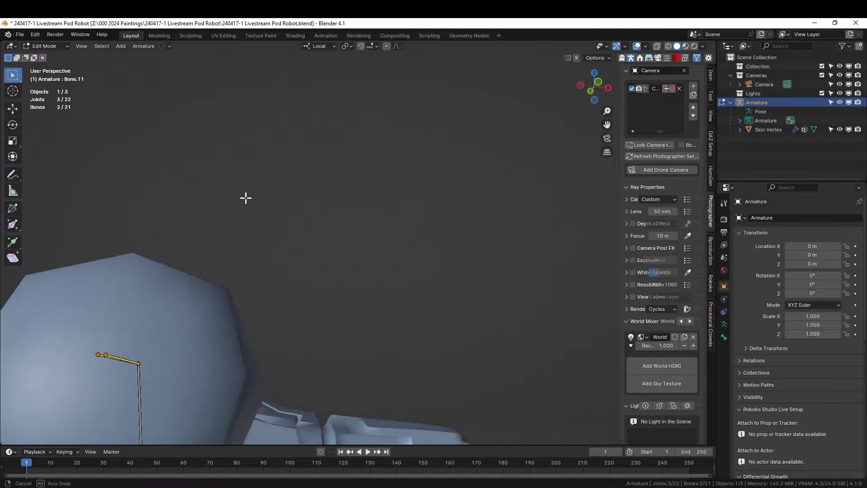
{"action": "middle_click_drag", "start_coordinate": [246, 197], "coordinate": [212, 156]}
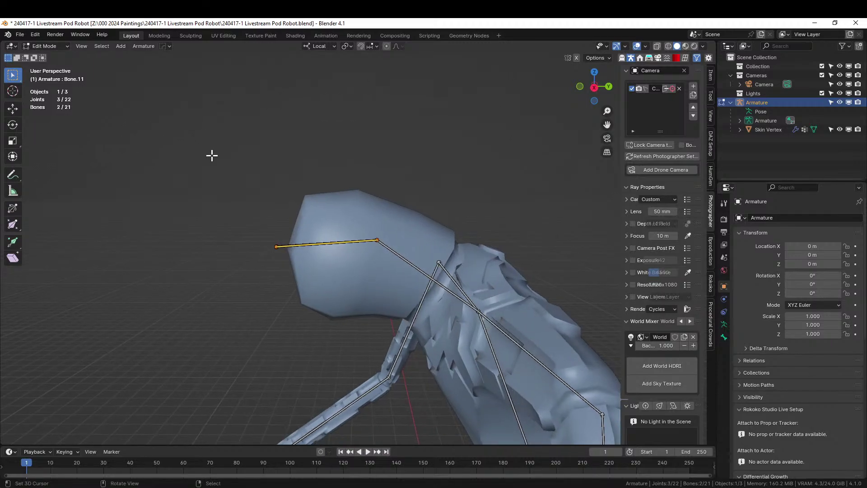
{"action": "key", "text": "x"}
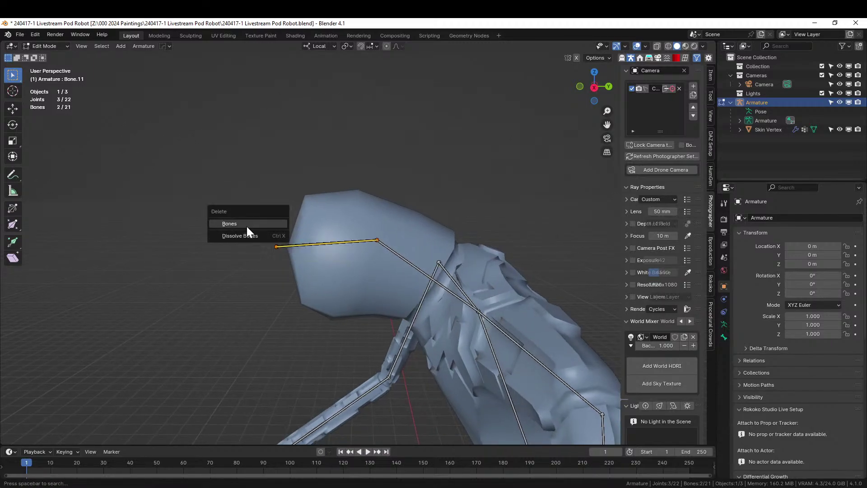
{"action": "key", "text": "Escape"}
{"action": "middle_click_drag", "start_coordinate": [252, 236], "coordinate": [168, 299]}
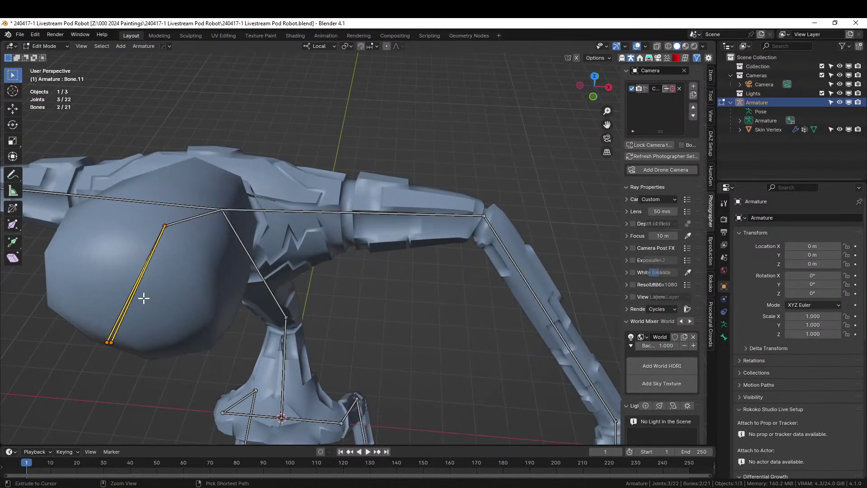
{"action": "key", "text": "x"}
{"action": "left_click", "coordinate": [109, 324]}
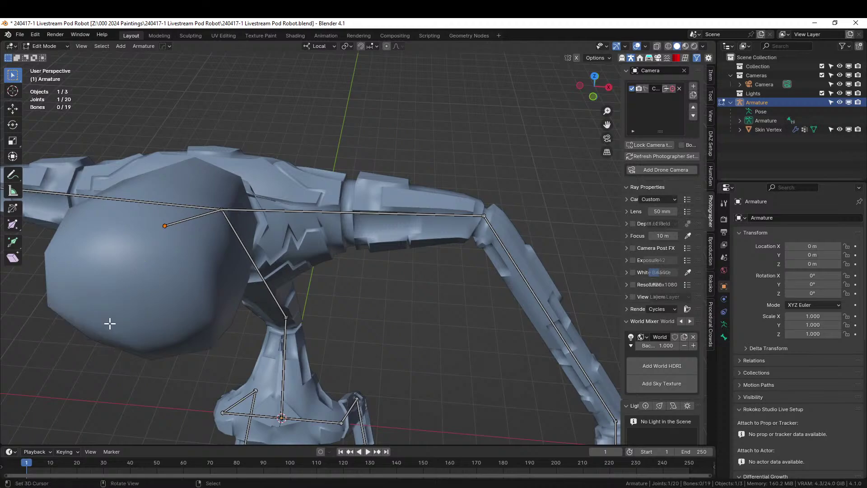
Examine the armature's shoulder and arm bones in Edit Mode for further duplicates and return to Object Mode.
{"action": "middle_click_drag", "start_coordinate": [152, 315], "coordinate": [192, 218]}
{"action": "key", "text": "Tab"}
{"action": "middle_click_drag", "start_coordinate": [192, 218], "coordinate": [239, 121], "text": "shift"}
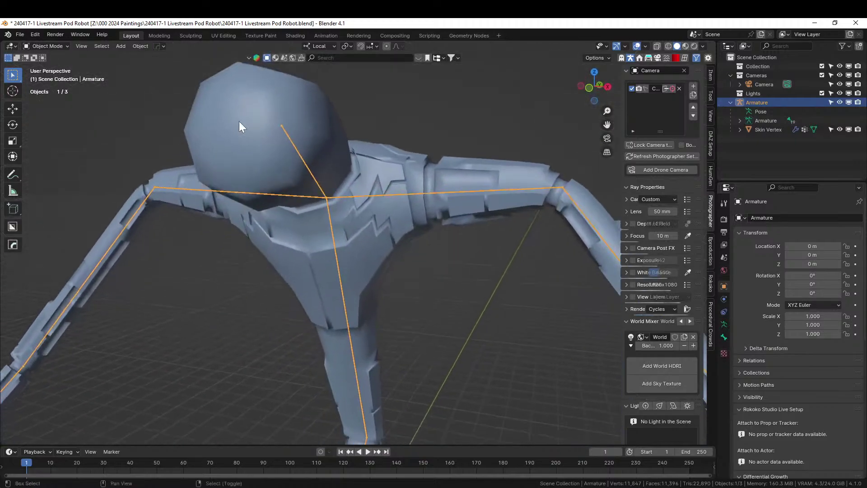
{"action": "scroll", "coordinate": [213, 171], "scroll_direction": "up", "scroll_amount": 2}
{"action": "middle_click_drag", "start_coordinate": [212, 172], "coordinate": [256, 189]}
{"action": "key", "text": "Tab"}
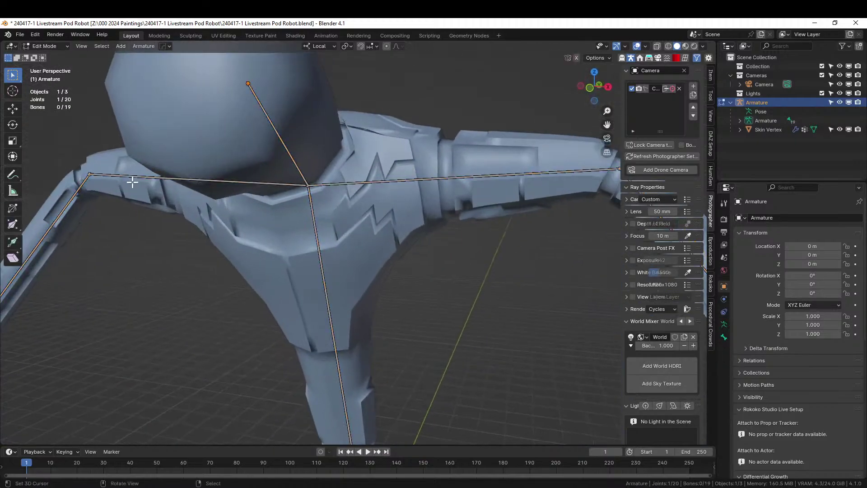
{"action": "left_click", "coordinate": [96, 174]}
{"action": "left_click", "coordinate": [76, 195]}
{"action": "scroll", "coordinate": [283, 188], "scroll_direction": "down", "scroll_amount": 4}
{"action": "scroll", "coordinate": [303, 193], "scroll_direction": "up", "scroll_amount": 5}
{"action": "middle_click_drag", "start_coordinate": [308, 193], "coordinate": [375, 292]}
{"action": "key", "text": "Tab"}
{"action": "scroll", "coordinate": [365, 262], "scroll_direction": "up", "scroll_amount": 2}
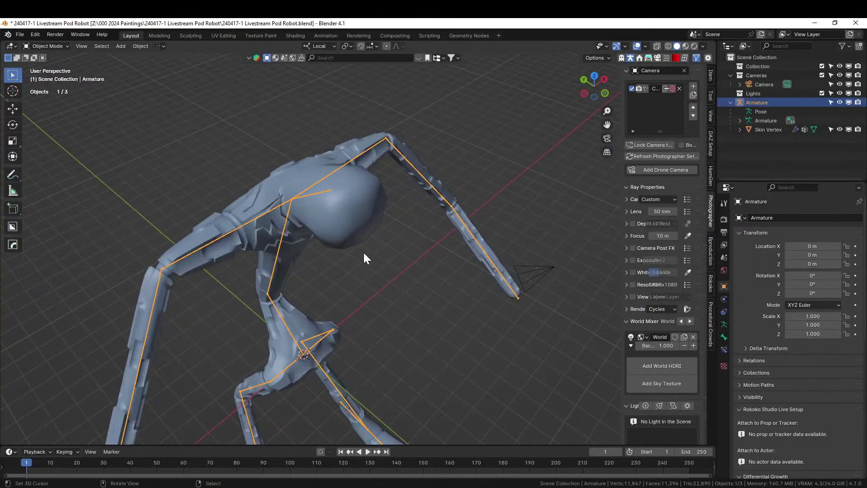
In the figure mesh's Edit Mode, select all linked faces of the head, delimited by sharp edges.
{"action": "middle_click_drag", "start_coordinate": [361, 235], "coordinate": [340, 205]}
{"action": "left_click", "coordinate": [340, 205]}
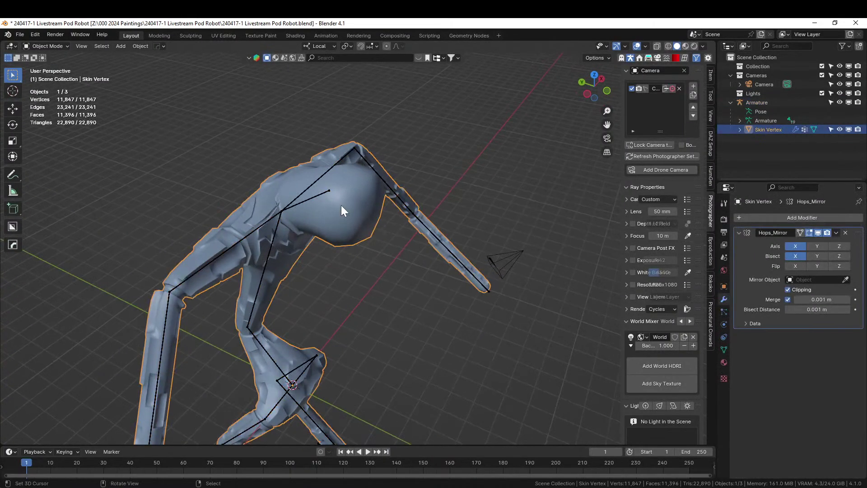
{"action": "key", "text": "Tab"}
{"action": "key", "text": "ctrl+l"}
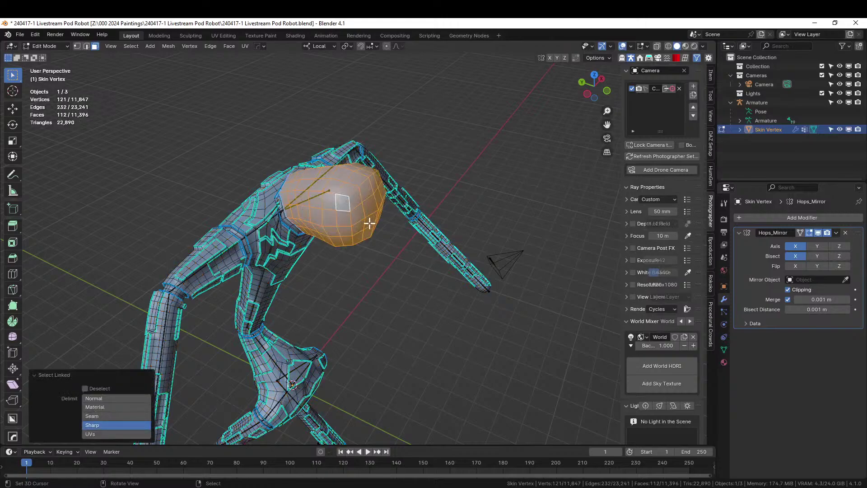
{"action": "middle_click_drag", "start_coordinate": [369, 222], "coordinate": [389, 184]}
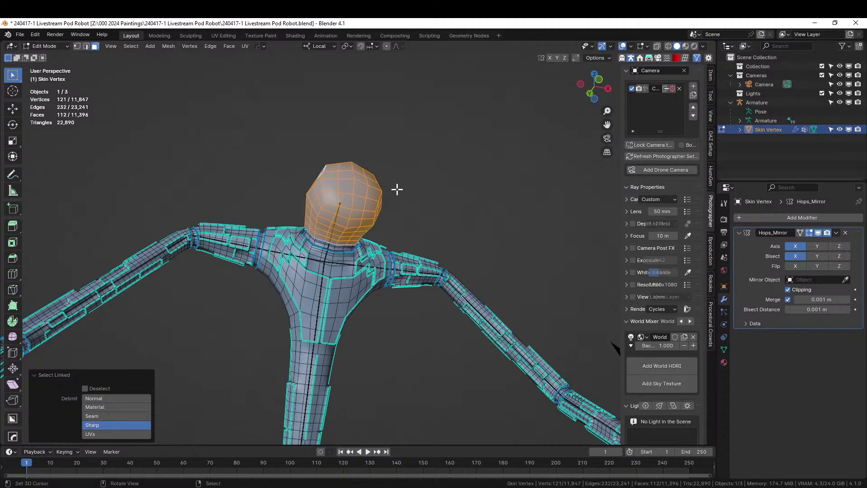
Return to Object Mode and run Random Flow's Random Loop Extrude on the head with loops 1, 2 and 3 enabled.
{"action": "key", "text": "Tab"}
{"action": "key", "text": "ctrl+alt+x"}
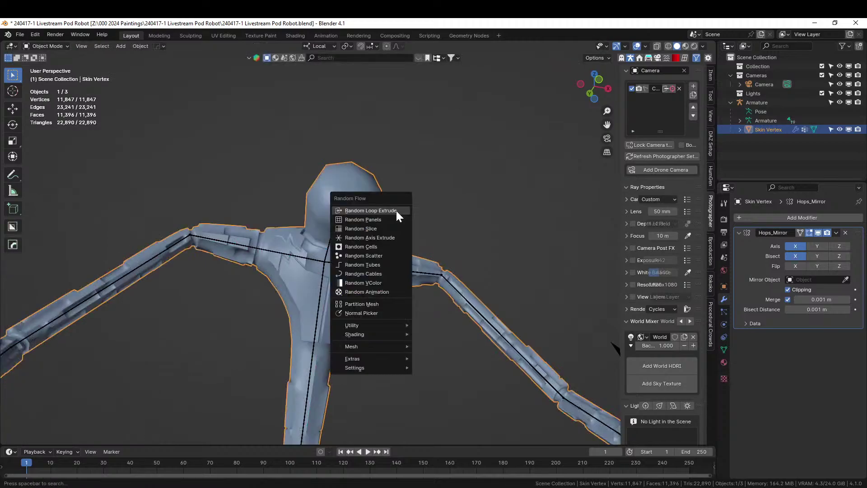
{"action": "left_click", "coordinate": [385, 211]}
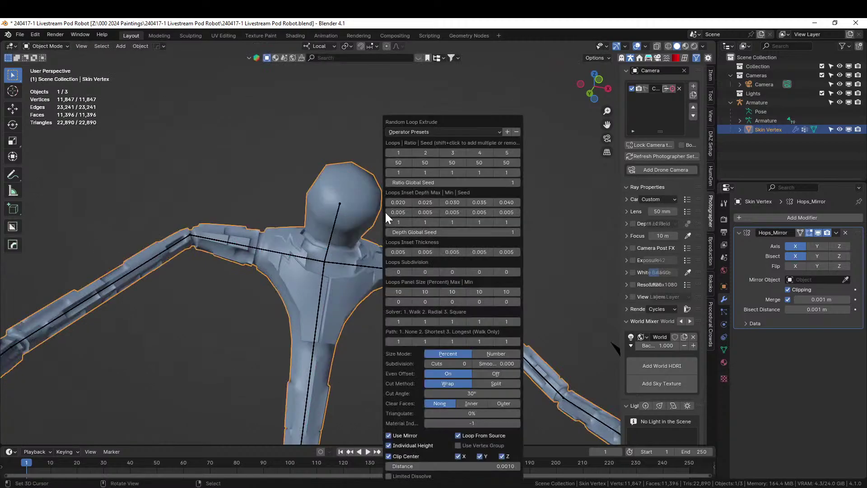
{"action": "left_click", "coordinate": [401, 153]}
{"action": "left_click", "coordinate": [421, 152]}
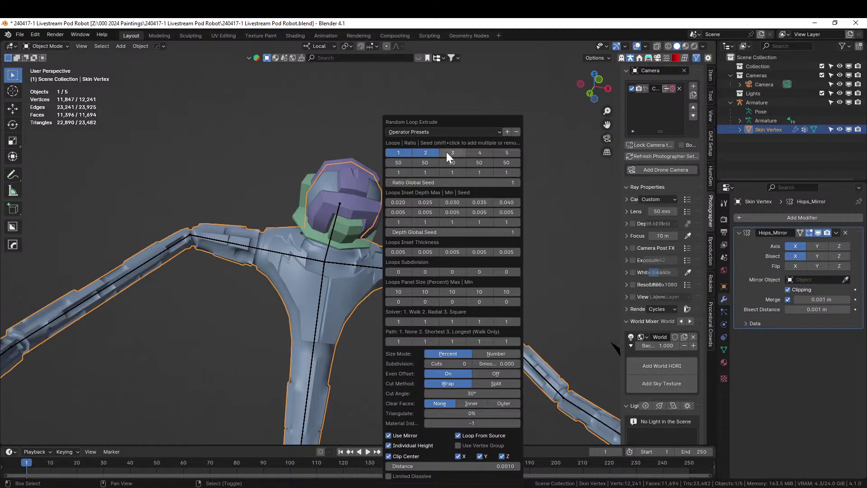
{"action": "left_click", "coordinate": [446, 152]}
{"action": "mouse_move", "coordinate": [573, 226]}
{"action": "middle_mouse_down"}
{"action": "mouse_move", "coordinate": [448, 293]}
{"action": "mouse_move", "coordinate": [533, 311]}
{"action": "mouse_move", "coordinate": [615, 261]}
{"action": "mouse_move", "coordinate": [613, 226]}
{"action": "mouse_move", "coordinate": [490, 283]}
{"action": "mouse_move", "coordinate": [465, 310]}
{"action": "mouse_move", "coordinate": [524, 284]}
{"action": "mouse_move", "coordinate": [519, 267]}
{"action": "mouse_move", "coordinate": [587, 225]}
{"action": "middle_mouse_up"}
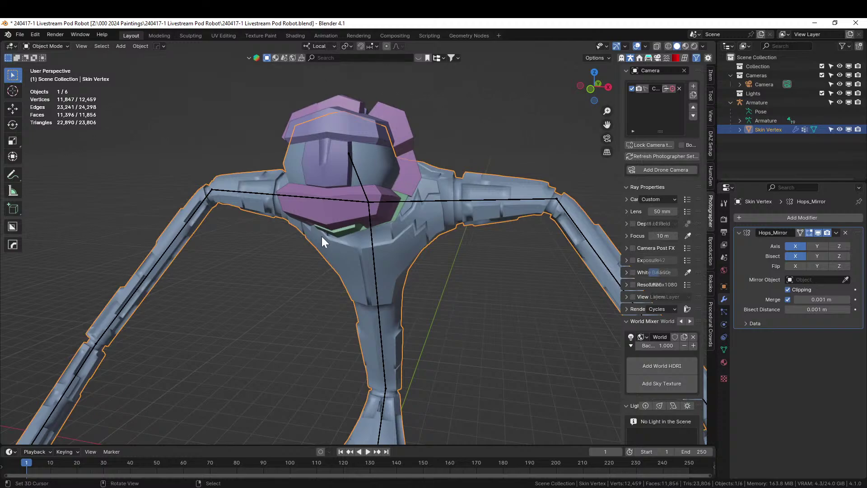
Turn off Parent To Source in Random Flow's settings.
{"action": "key", "text": "F9"}
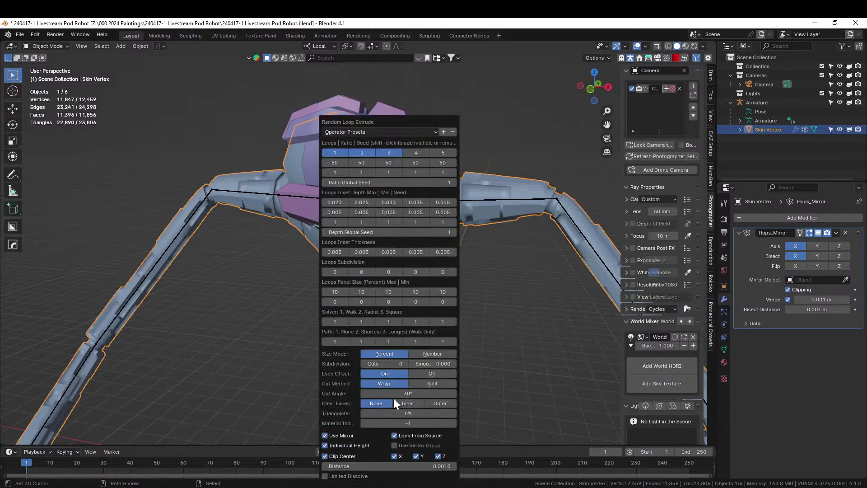
{"action": "key", "text": "ctrl+alt+x"}
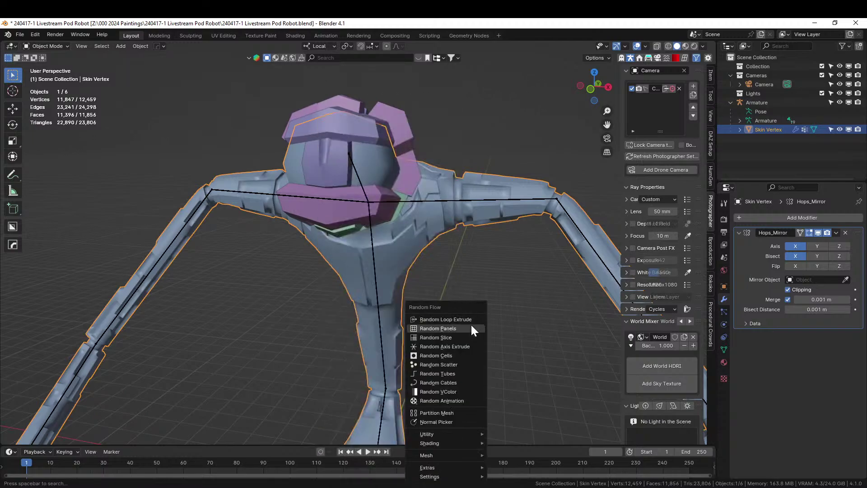
{"action": "mouse_move", "coordinate": [440, 477]}
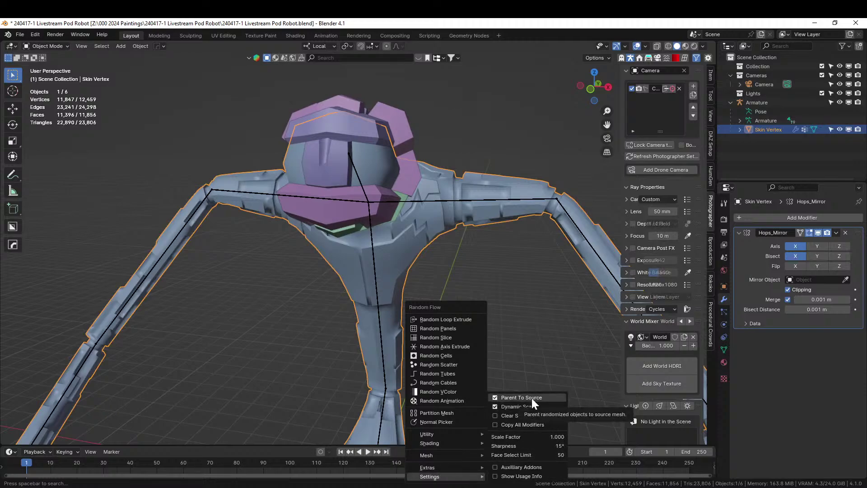
{"action": "middle_click_drag", "start_coordinate": [514, 362], "coordinate": [497, 283]}
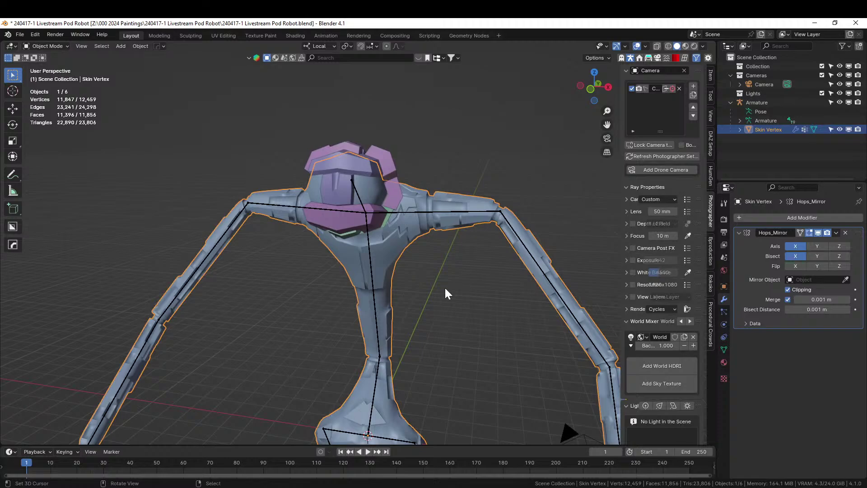
{"action": "middle_click_drag", "start_coordinate": [444, 286], "coordinate": [421, 318]}
Inspect the extruded panel objects nested under the figure mesh in the outliner and undo the head's Random Loop Extrude.
{"action": "left_click", "coordinate": [741, 130]}
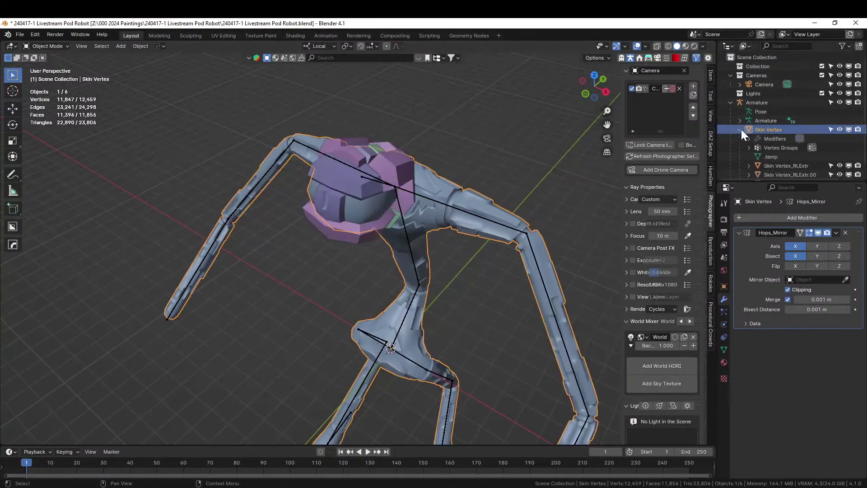
{"action": "scroll", "coordinate": [782, 156], "scroll_direction": "down", "scroll_amount": 1}
{"action": "left_click", "coordinate": [782, 155]}
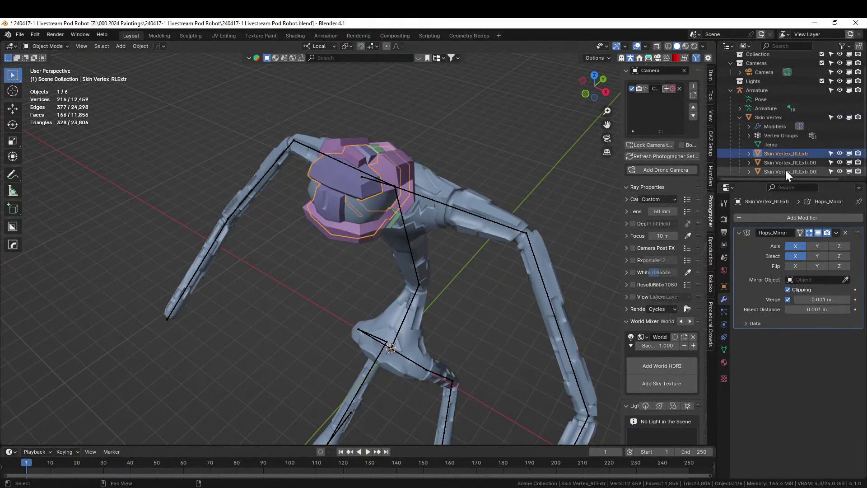
{"action": "key", "text": "ctrl+z"}
{"action": "key", "text": "ctrl+z"}
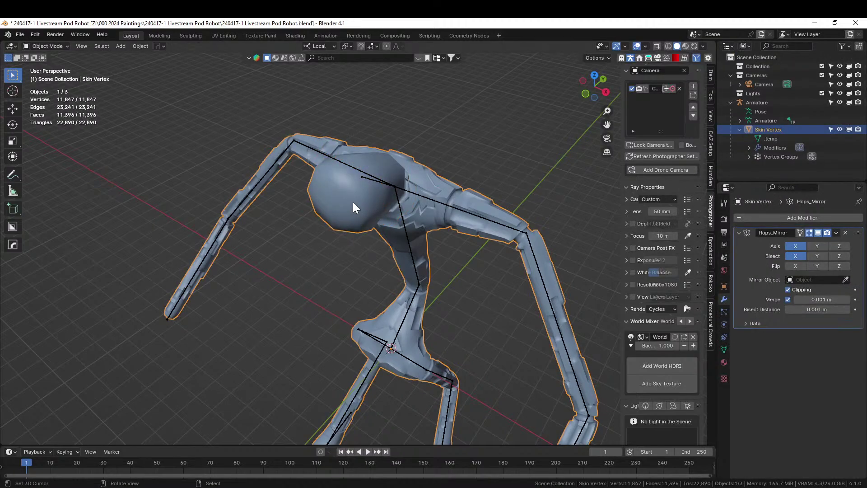
Run Random Loop Extrude on the head again with loops 1, 2 and 3 enabled, producing unparented panel objects.
{"action": "key", "text": "shift+alt+q"}
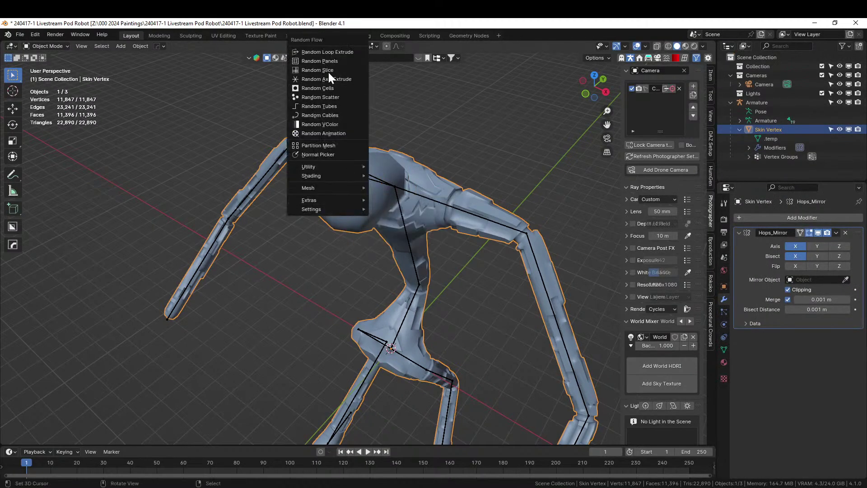
{"action": "left_click", "coordinate": [328, 51]}
{"action": "left_click", "coordinate": [340, 87]}
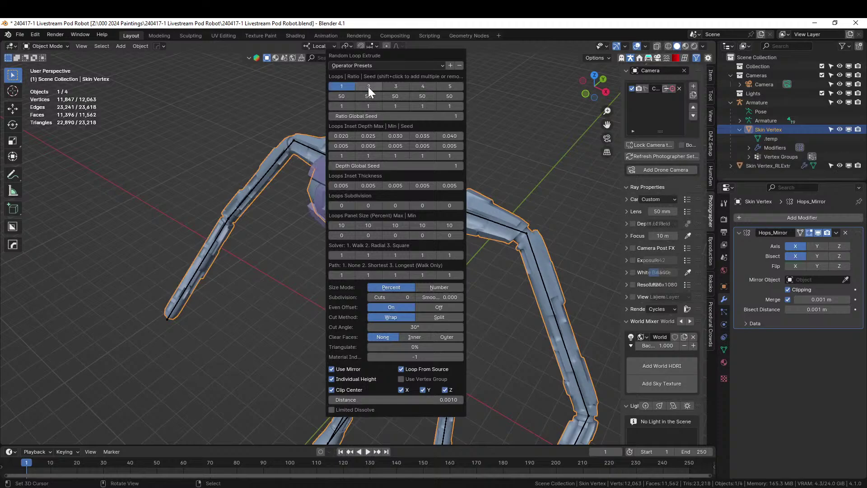
{"action": "left_click", "coordinate": [369, 87], "text": "shift"}
{"action": "left_click", "coordinate": [397, 87], "text": "shift"}
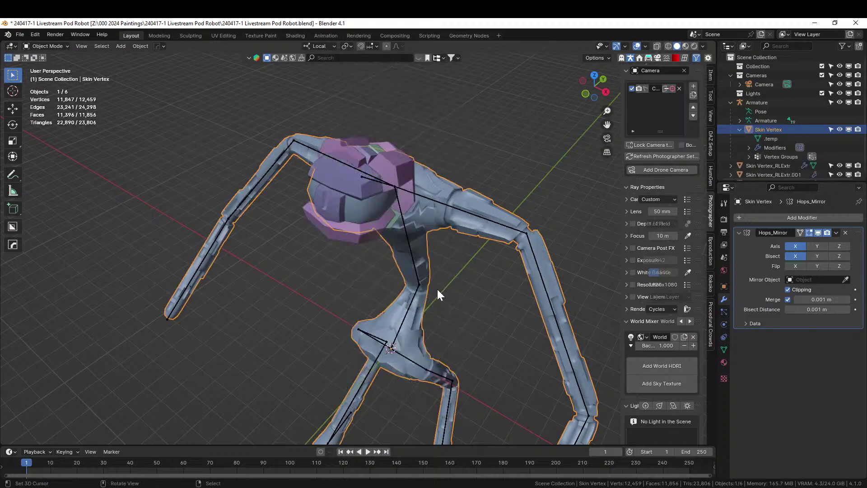
{"action": "middle_click_drag", "start_coordinate": [437, 290], "coordinate": [583, 243]}
{"action": "scroll", "coordinate": [745, 153], "scroll_direction": "down", "scroll_amount": 1}
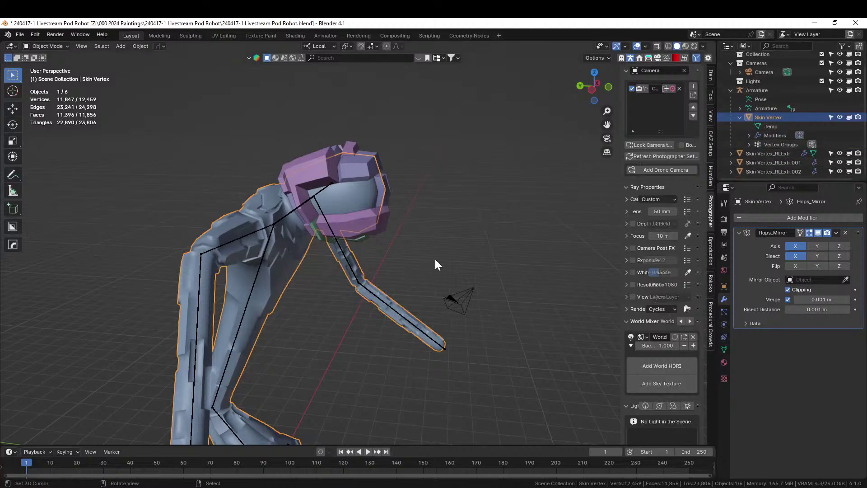
{"action": "middle_click_drag", "start_coordinate": [385, 210], "coordinate": [350, 256]}
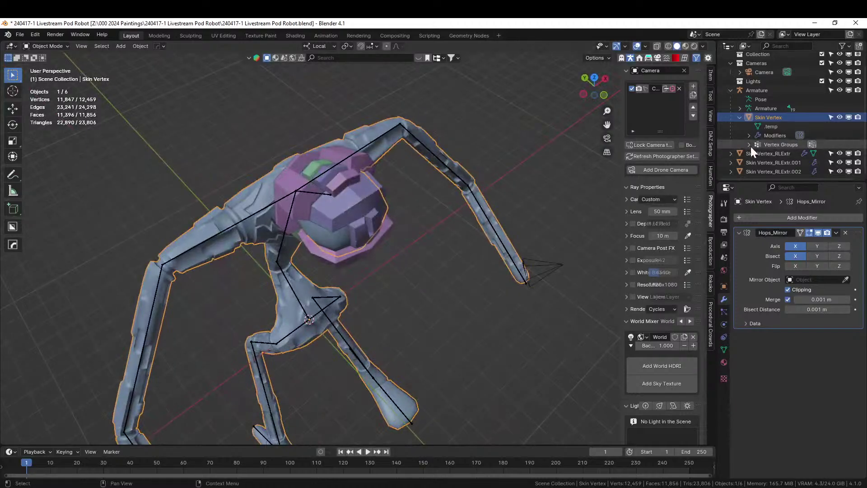
Join the three head panel objects into one and merge its vertices by distance in Edit Mode.
{"action": "left_click", "coordinate": [767, 155]}
{"action": "left_click", "coordinate": [766, 172], "text": "shift"}
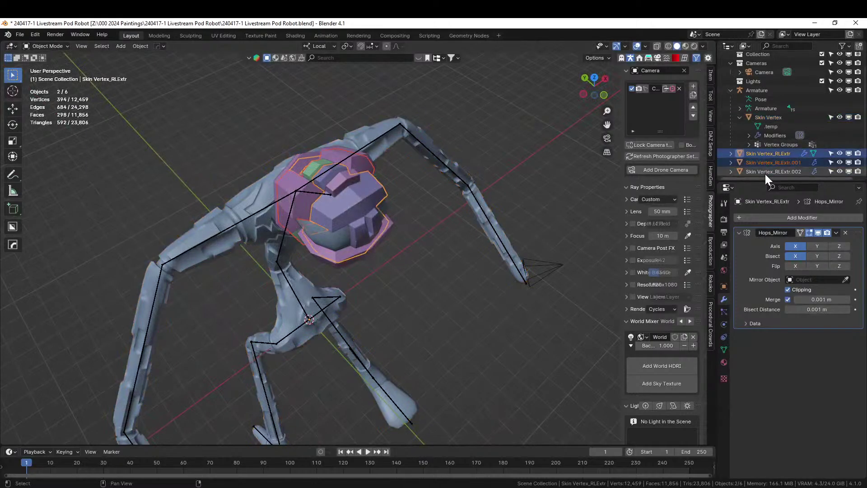
{"action": "key", "text": "ctrl+j"}
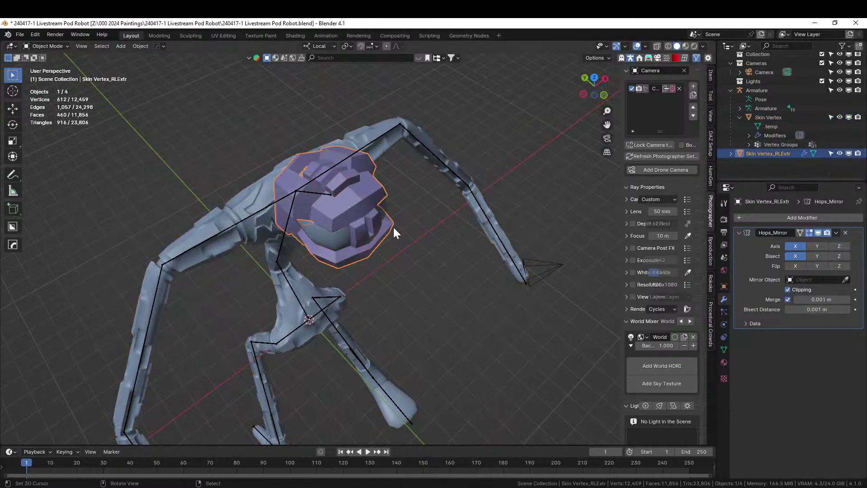
{"action": "key", "text": "Tab"}
{"action": "key", "text": "m"}
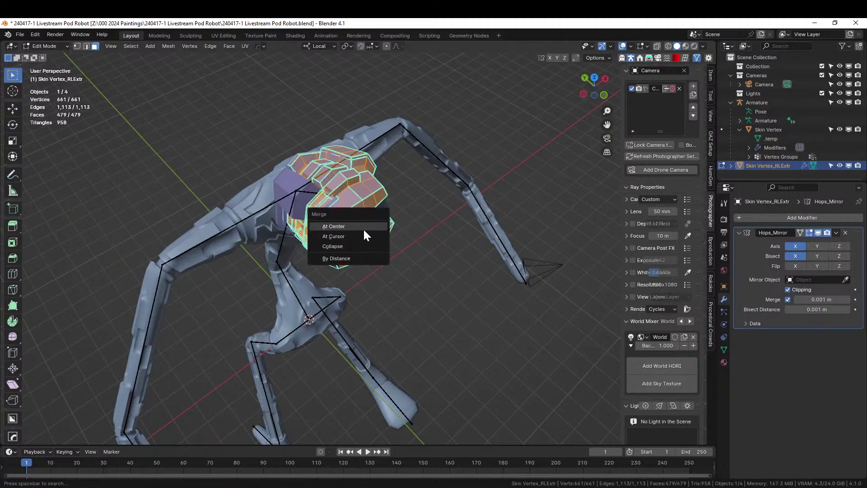
{"action": "left_click", "coordinate": [361, 256]}
{"action": "key", "text": "Tab"}
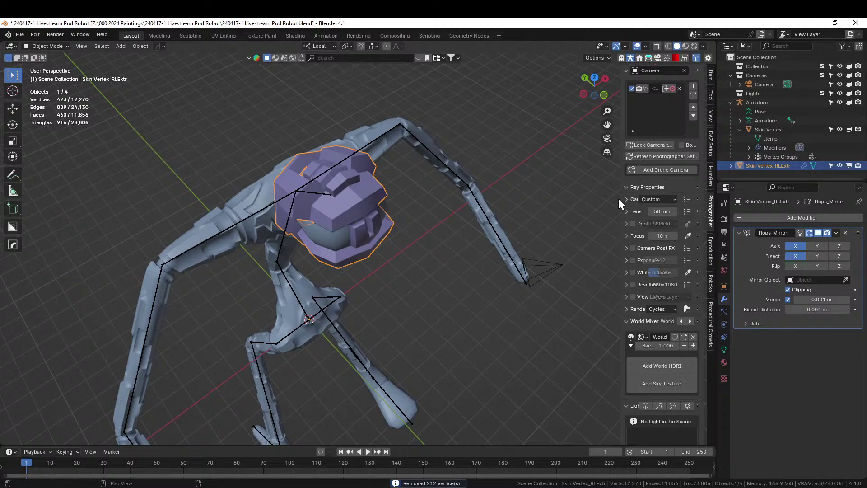
Join the head panels into the figure mesh and apply its Hops_Mirror modifier.
{"action": "middle_click_drag", "start_coordinate": [378, 265], "coordinate": [408, 241]}
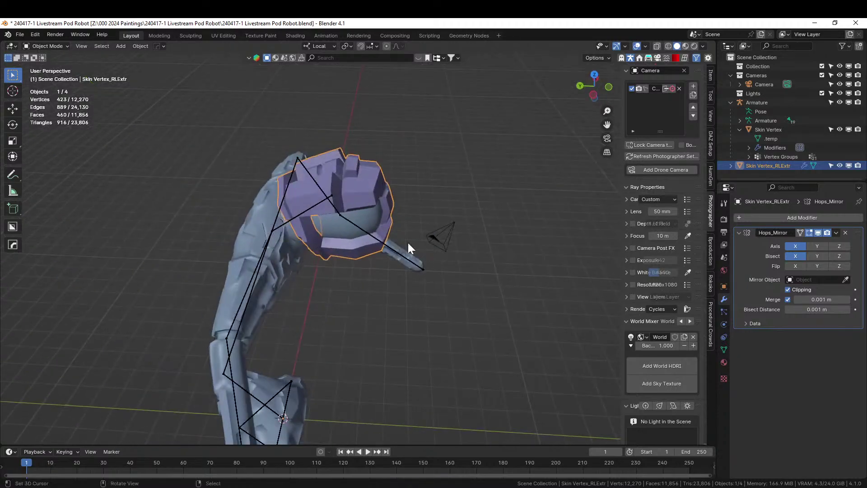
{"action": "left_click", "coordinate": [257, 213], "text": "shift"}
{"action": "key", "text": "ctrl+j"}
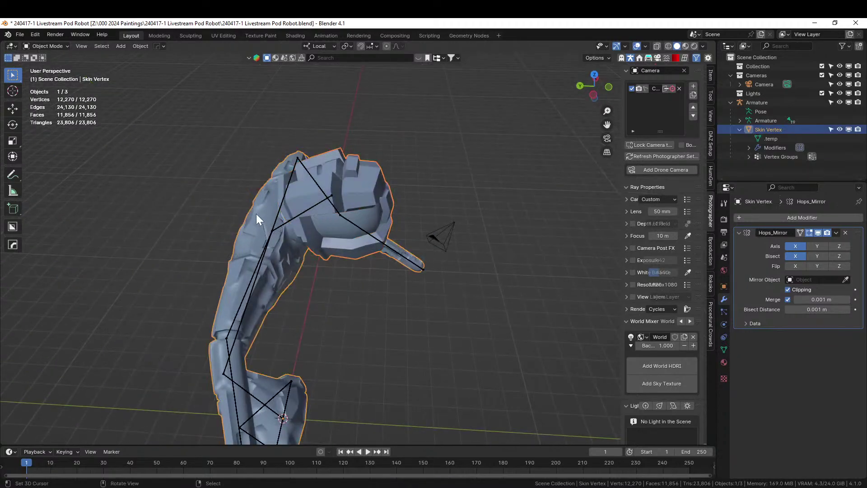
{"action": "middle_click_drag", "start_coordinate": [378, 226], "coordinate": [452, 248]}
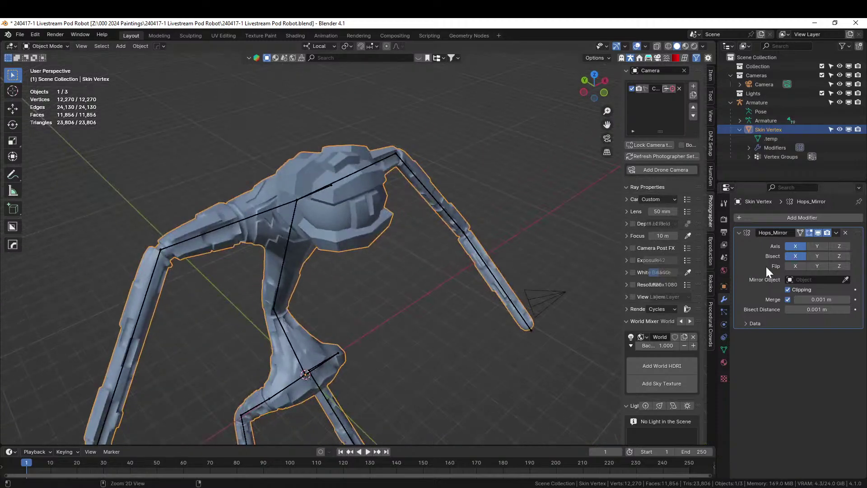
{"action": "key", "text": "ctrl+a"}
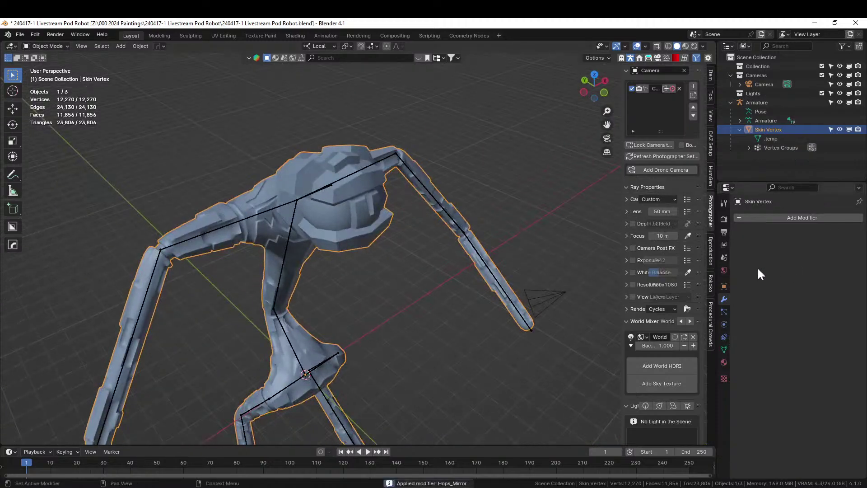
Parent the figure mesh to the armature with automatic weights, and remove the resulting Armature modifier from the mesh.
{"action": "left_click", "coordinate": [330, 184], "text": "shift"}
{"action": "key", "text": "ctrl+p"}
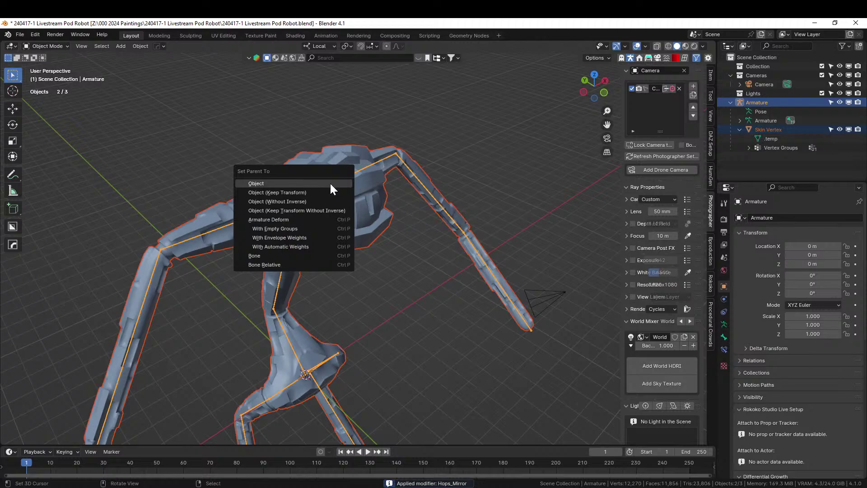
{"action": "left_click", "coordinate": [313, 245]}
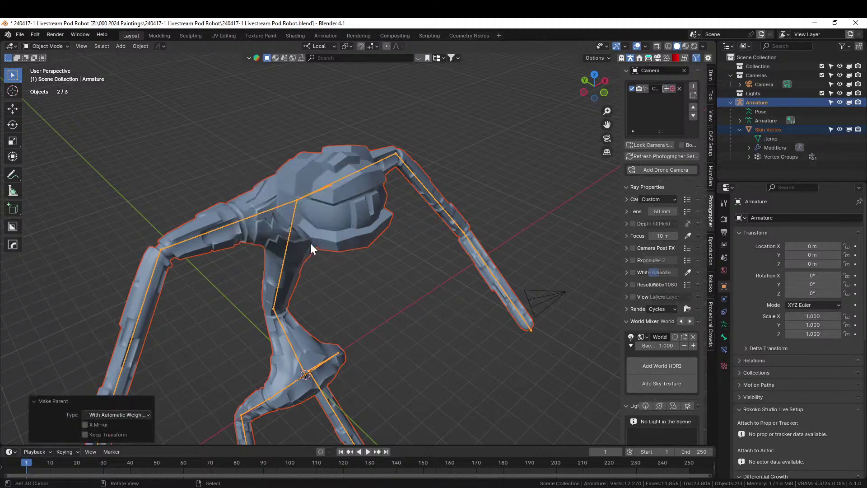
{"action": "left_click", "coordinate": [764, 129]}
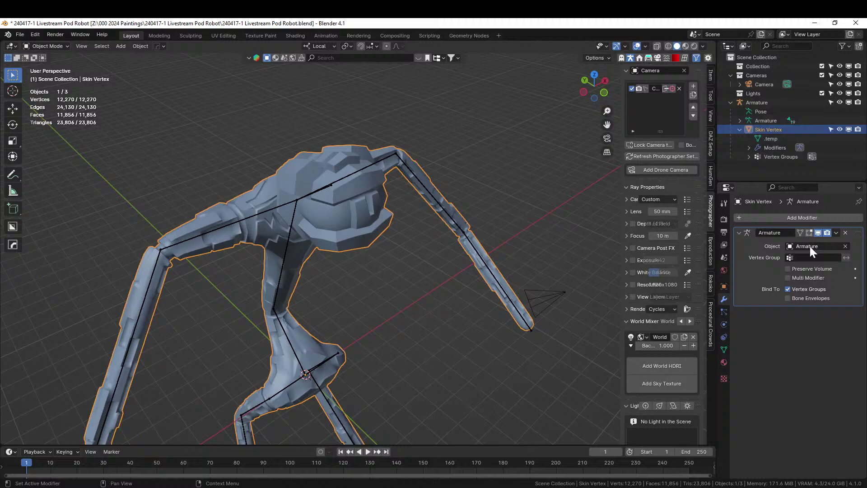
{"action": "left_click", "coordinate": [845, 232]}
In the figure mesh's Edit Mode, select the linked faces of one foot and its heel, delimited by sharp edges.
{"action": "middle_click_drag", "start_coordinate": [519, 268], "coordinate": [354, 99]}
{"action": "middle_click_drag", "start_coordinate": [292, 171], "coordinate": [351, 345]}
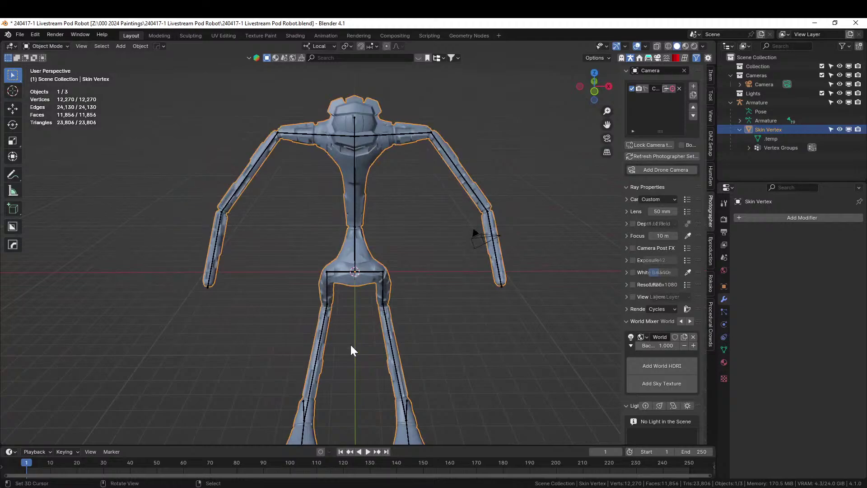
{"action": "middle_click_drag", "start_coordinate": [415, 255], "coordinate": [68, 284]}
{"action": "scroll", "coordinate": [391, 298], "scroll_direction": "up", "scroll_amount": 4}
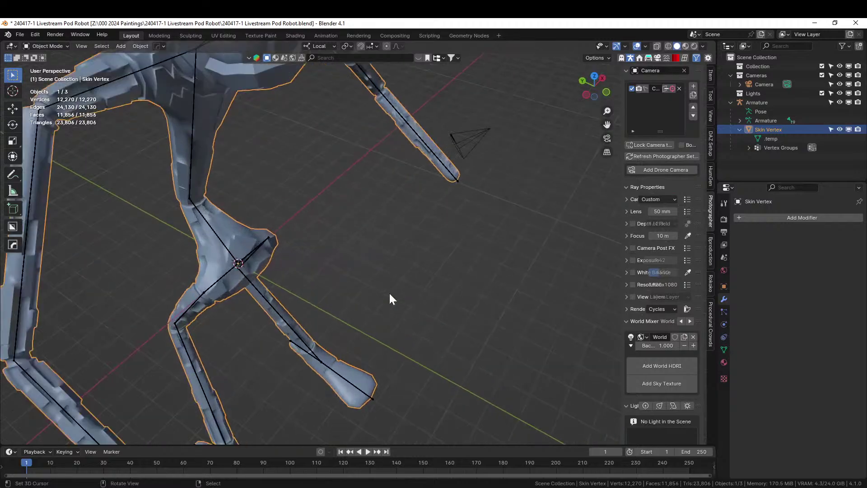
{"action": "middle_click_drag", "start_coordinate": [391, 298], "coordinate": [364, 181]}
{"action": "middle_click_drag", "start_coordinate": [325, 315], "coordinate": [307, 325]}
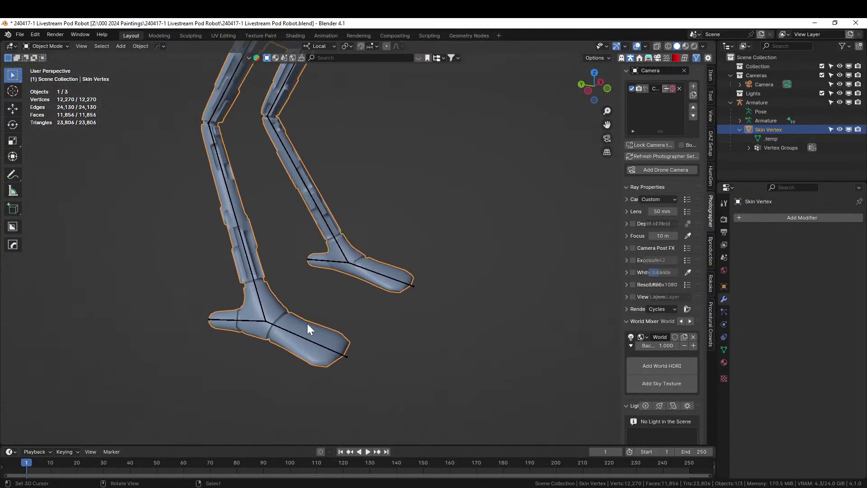
{"action": "key", "text": "Tab"}
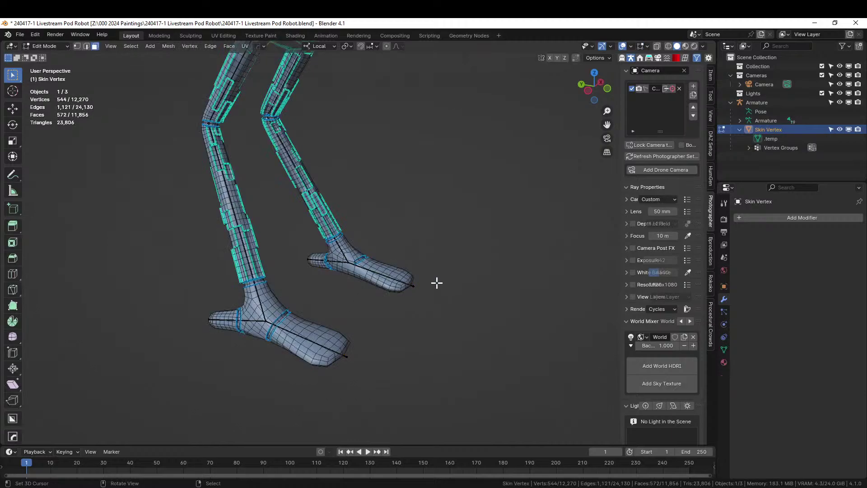
{"action": "left_click", "coordinate": [388, 270]}
{"action": "key", "text": "l"}
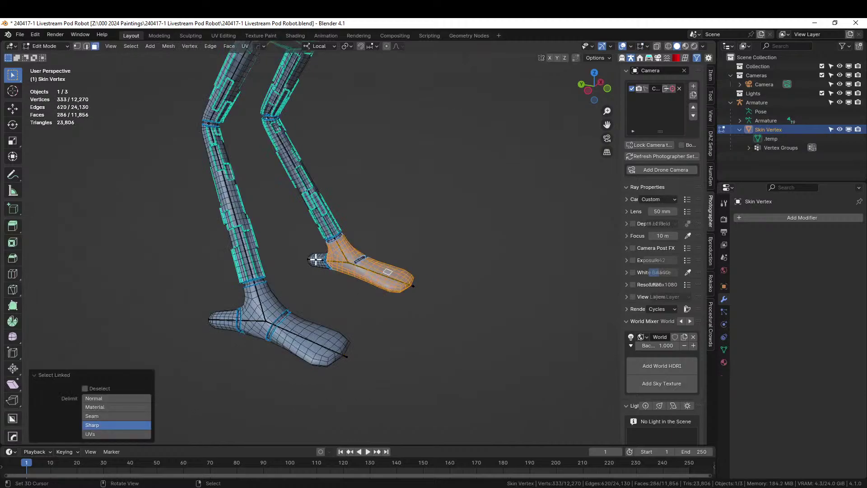
{"action": "key", "text": "l"}
{"action": "middle_click_drag", "start_coordinate": [518, 285], "coordinate": [56, 193]}
{"action": "middle_click_drag", "start_coordinate": [220, 261], "coordinate": [262, 285]}
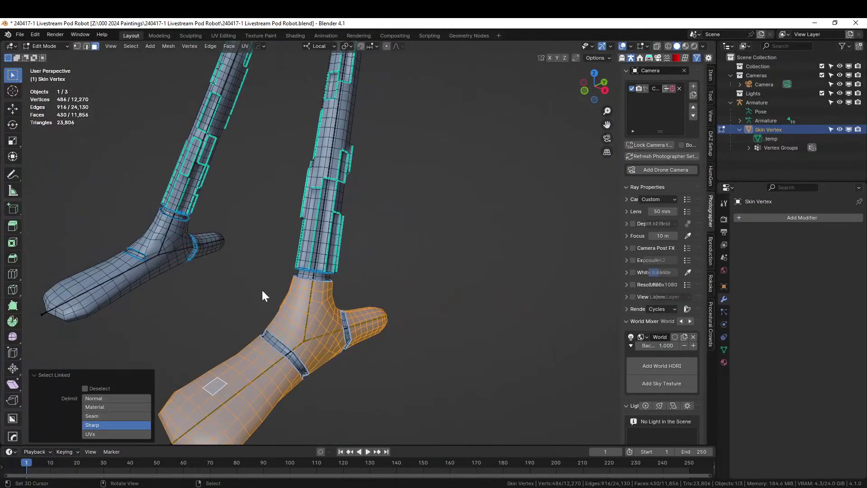
Return to Object Mode and run Random Panels on the selected foot with the Square solver and a larger maximum panel size.
{"action": "key", "text": "Tab"}
{"action": "right_click", "coordinate": [295, 319]}
{"action": "left_click", "coordinate": [294, 319]}
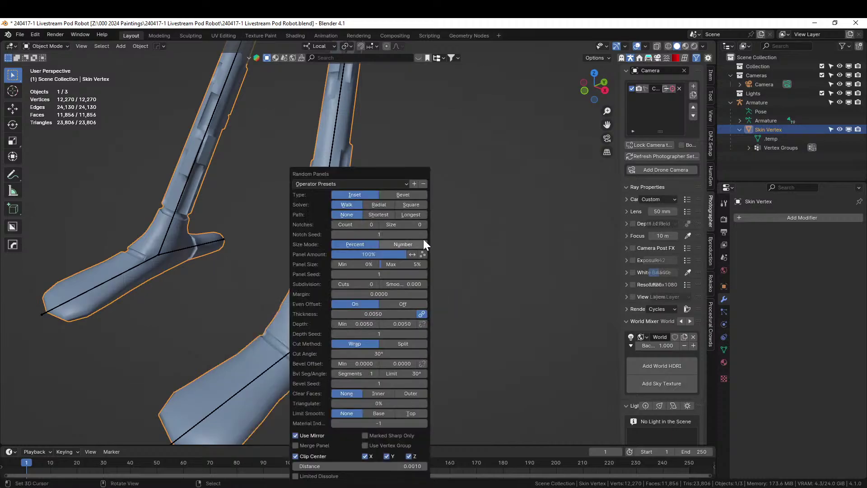
{"action": "left_click", "coordinate": [411, 205]}
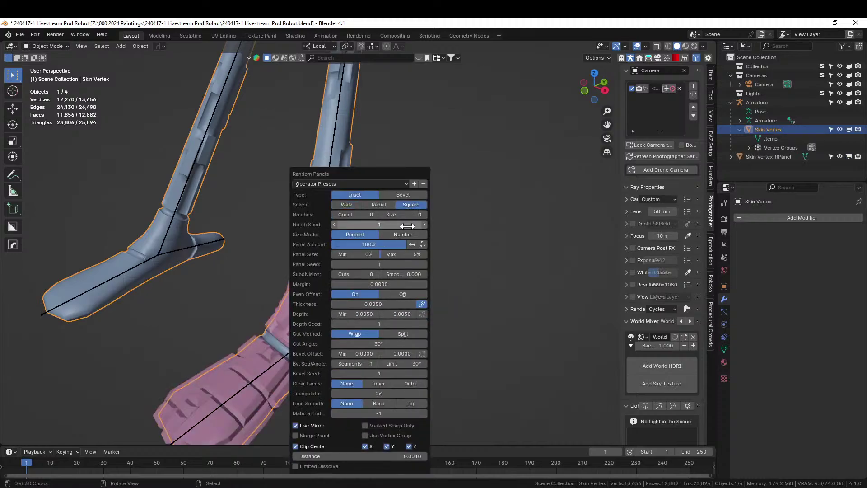
{"action": "left_click_drag", "start_coordinate": [381, 254], "coordinate": [422, 254]}
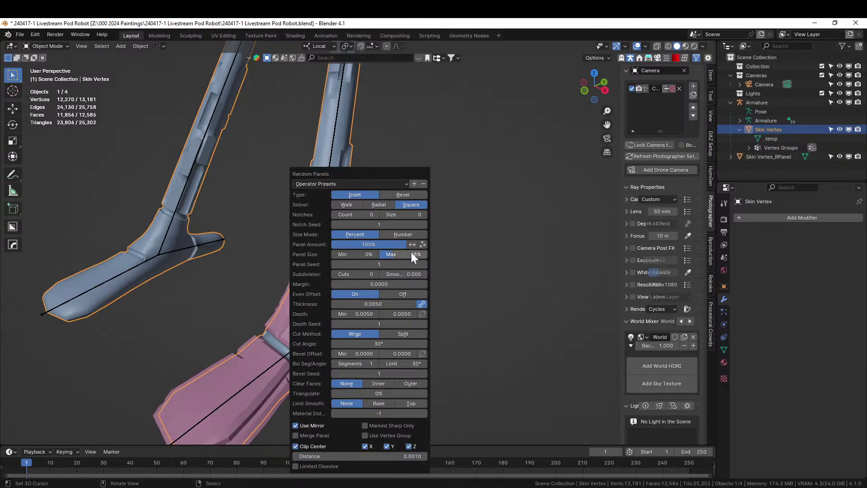
{"action": "middle_click_drag", "start_coordinate": [411, 254], "coordinate": [420, 308]}
Mirror the foot panels across the X axis onto the other foot, using the figure mesh as the mirror reference.
{"action": "left_click", "coordinate": [336, 328]}
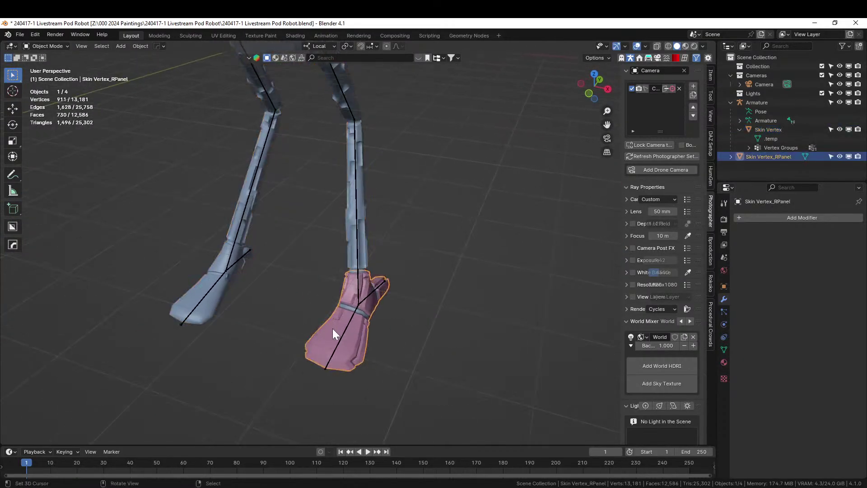
{"action": "left_click", "coordinate": [360, 218], "text": "shift"}
{"action": "key", "text": "alt+x"}
{"action": "scroll", "coordinate": [402, 279], "scroll_direction": "down", "scroll_amount": 3}
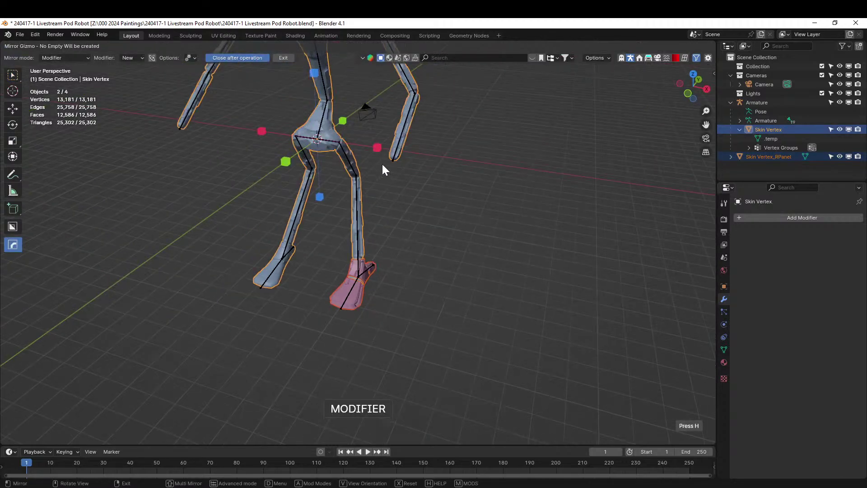
{"action": "left_click", "coordinate": [378, 147]}
{"action": "scroll", "coordinate": [406, 237], "scroll_direction": "up", "scroll_amount": 4}
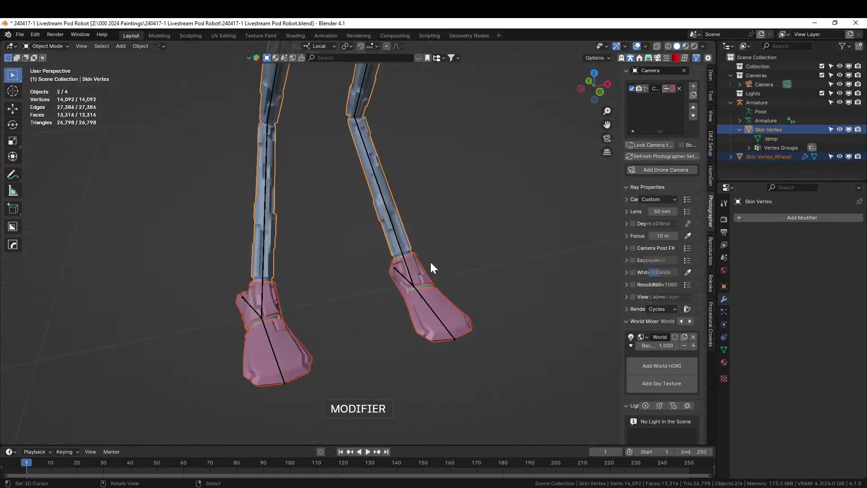
Apply the mirror modifier on the foot panels, and in Edit Mode merge their overlapping vertices by distance.
{"action": "left_click", "coordinate": [435, 310]}
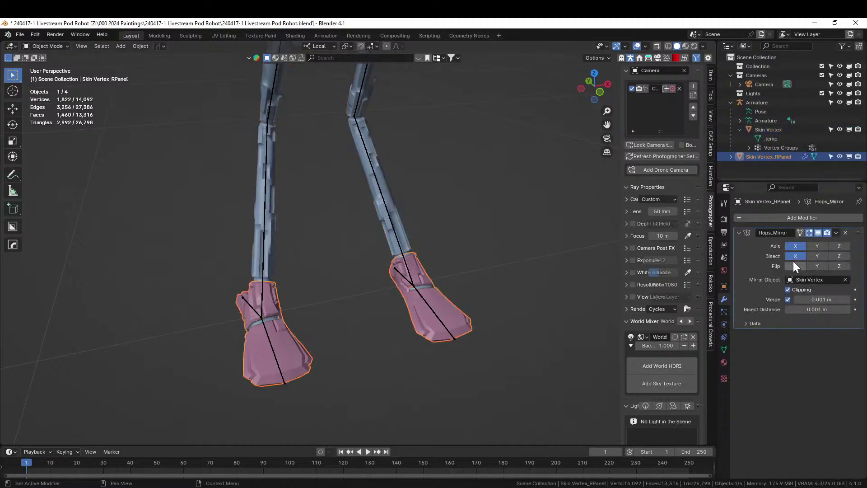
{"action": "key", "text": "ctrl+a"}
{"action": "scroll", "coordinate": [430, 310], "scroll_direction": "up", "scroll_amount": 3}
{"action": "middle_click_drag", "start_coordinate": [429, 310], "coordinate": [476, 300]}
{"action": "key", "text": "Tab"}
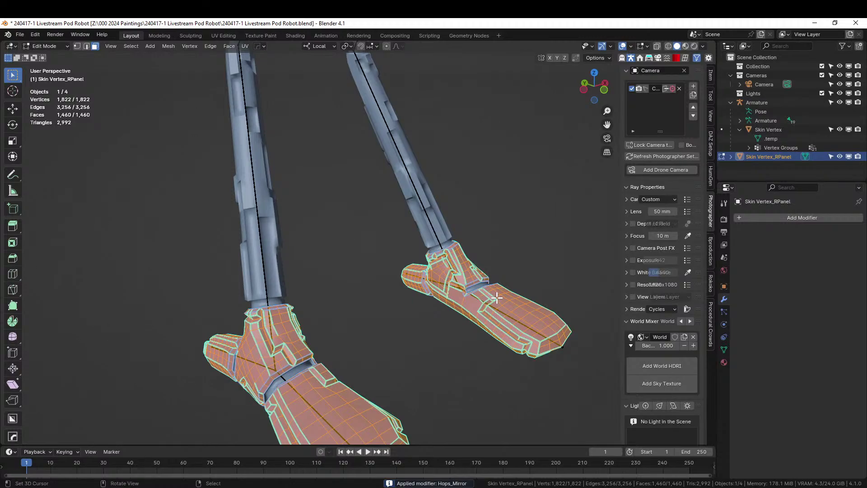
{"action": "key", "text": "m"}
{"action": "left_click", "coordinate": [467, 297]}
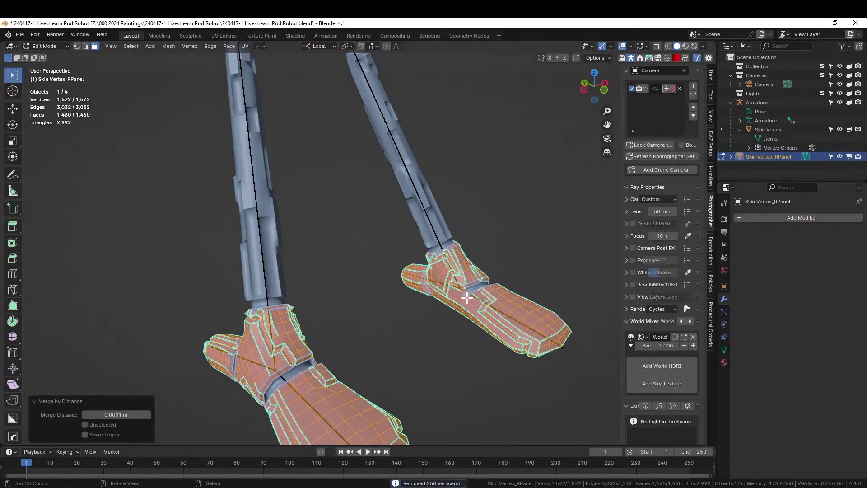
Return to Object Mode and join the foot panels into the figure mesh.
{"action": "key", "text": "Tab"}
{"action": "middle_click_drag", "start_coordinate": [467, 297], "coordinate": [424, 286]}
{"action": "scroll", "coordinate": [424, 286], "scroll_direction": "down", "scroll_amount": 5}
{"action": "scroll", "coordinate": [385, 351], "scroll_direction": "up", "scroll_amount": 2}
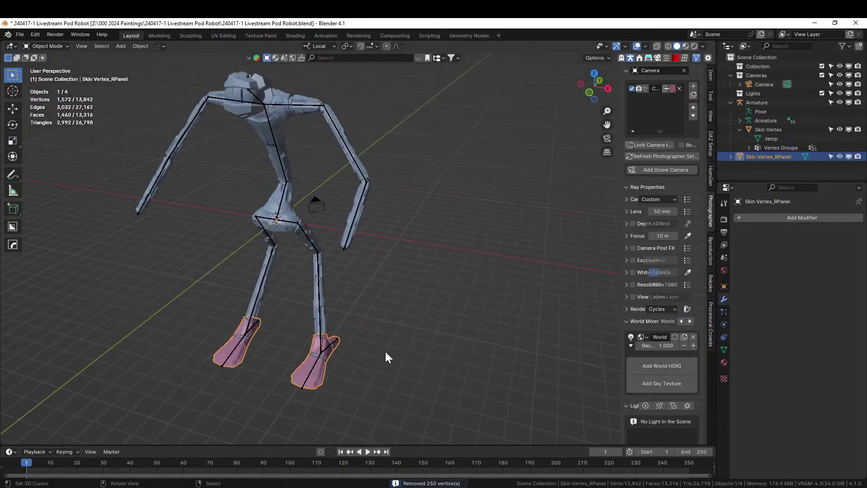
{"action": "left_click", "coordinate": [319, 289], "text": "shift"}
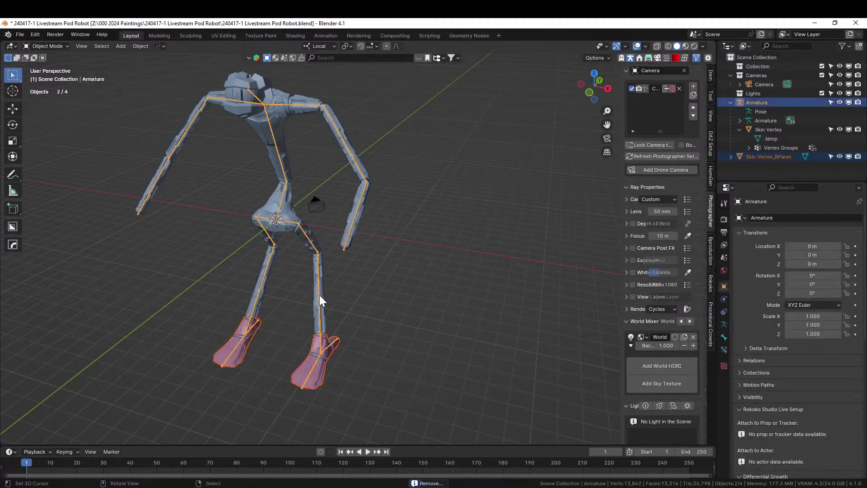
{"action": "left_click", "coordinate": [301, 366]}
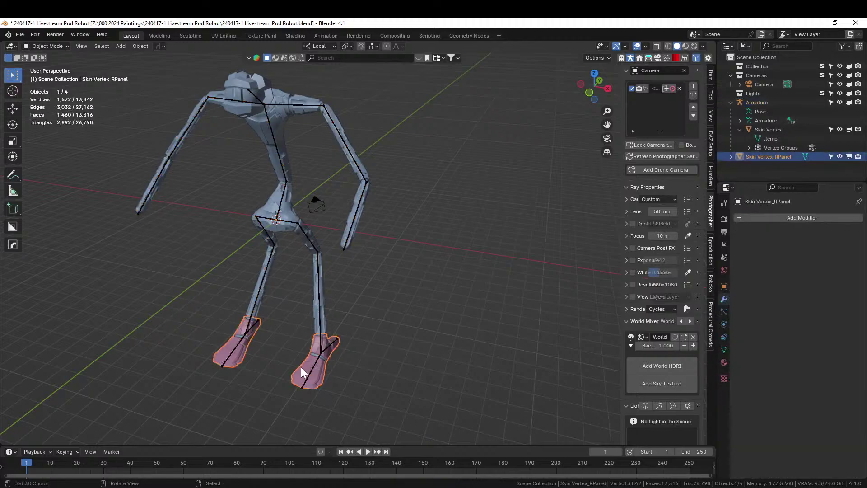
{"action": "left_click", "coordinate": [357, 221], "text": "shift"}
{"action": "key", "text": "ctrl+j"}
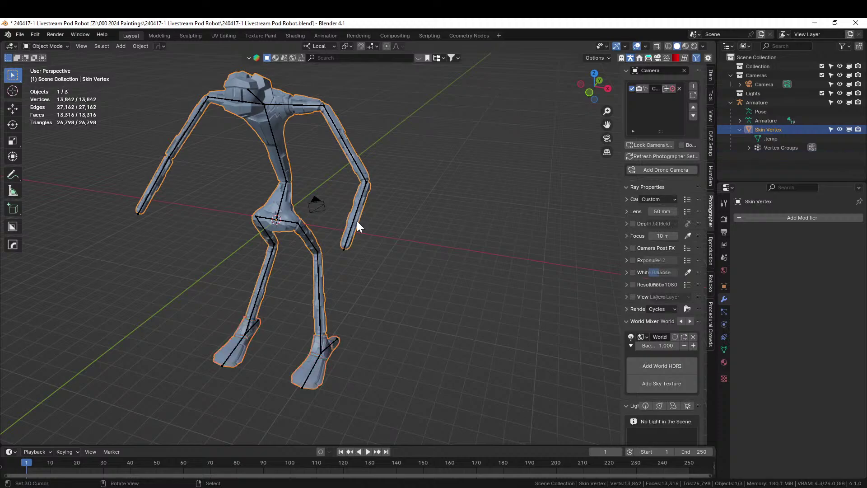
Parent the joined figure mesh to the armature again with automatic weights, and delete the Armature modifier this adds.
{"action": "left_click", "coordinate": [286, 190], "text": "shift"}
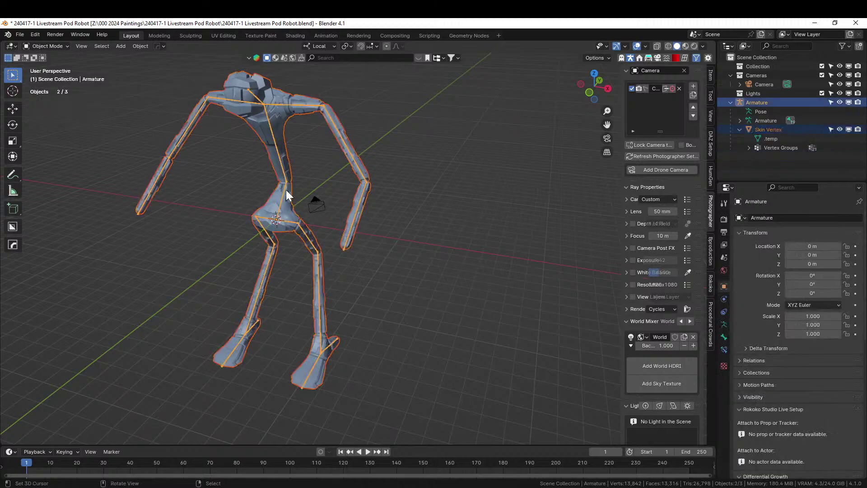
{"action": "key", "text": "ctrl+p"}
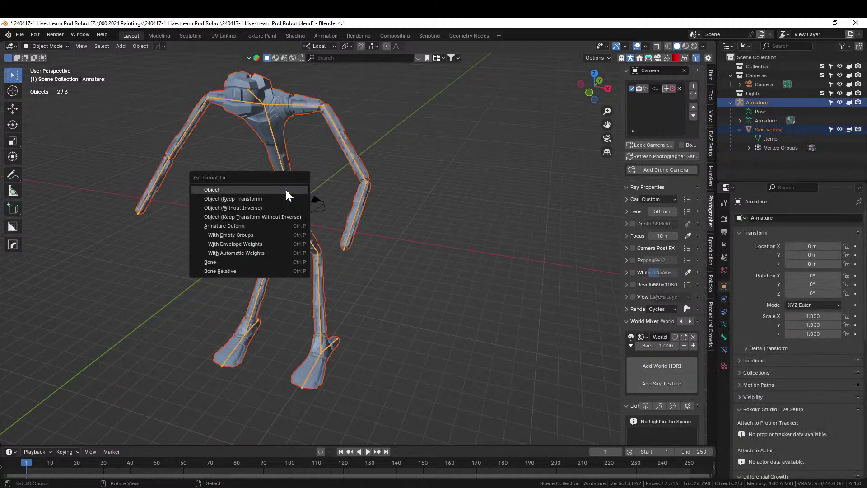
{"action": "left_click", "coordinate": [268, 253]}
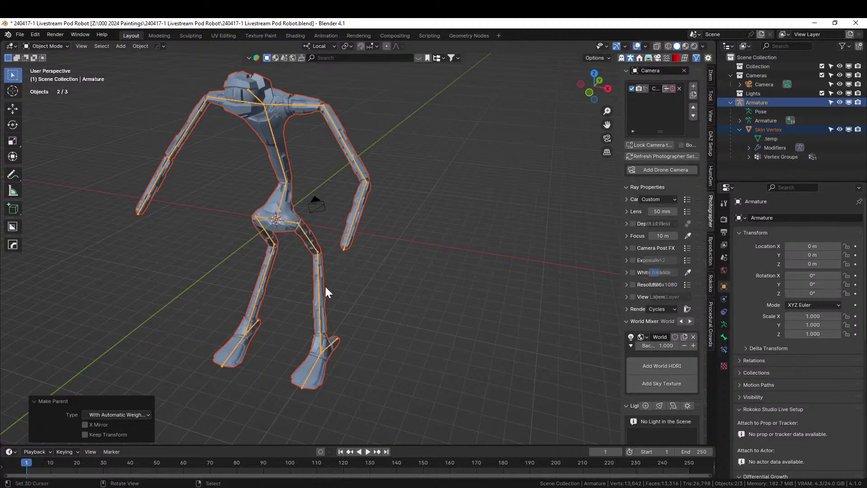
{"action": "left_click", "coordinate": [303, 363]}
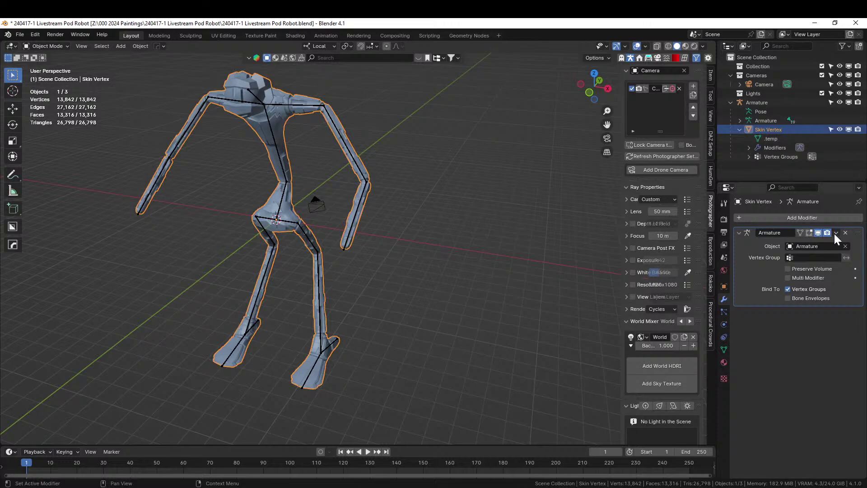
{"action": "left_click", "coordinate": [846, 232]}
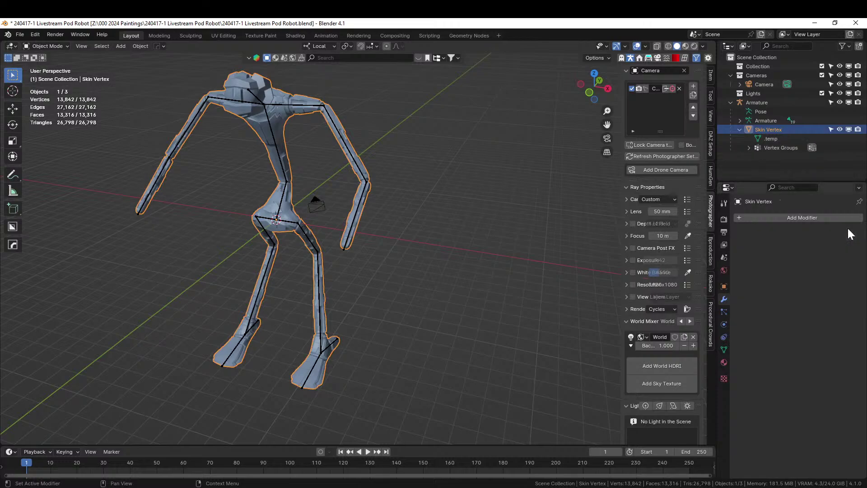
In the figure mesh's Edit Mode, select the linked face regions around the pelvis, delimited by sharp edges.
{"action": "middle_click_drag", "start_coordinate": [415, 304], "coordinate": [351, 338]}
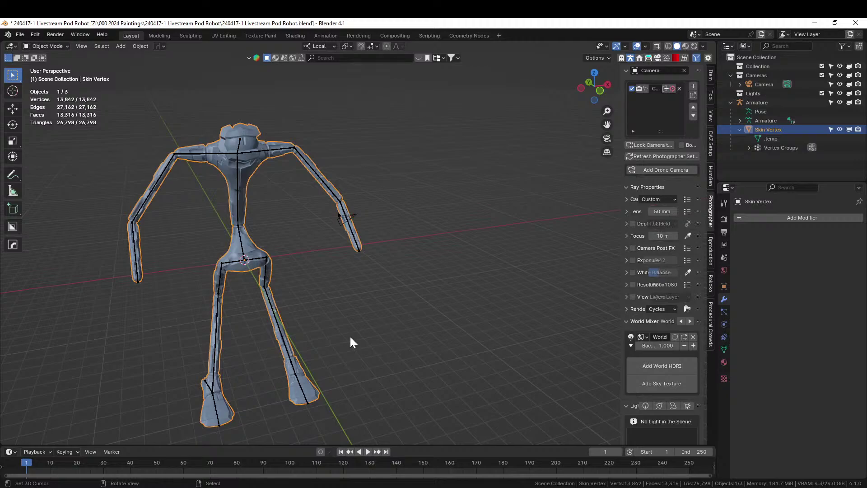
{"action": "middle_click_drag", "start_coordinate": [425, 307], "coordinate": [434, 297]}
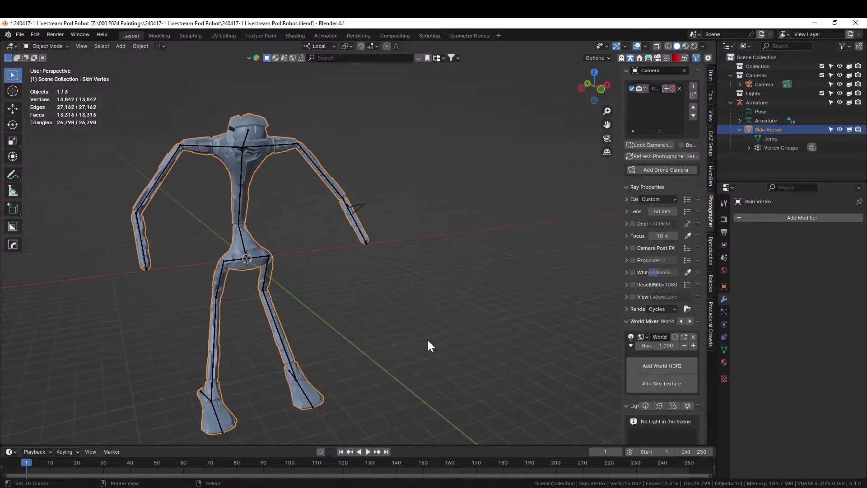
{"action": "middle_click_drag", "start_coordinate": [375, 360], "coordinate": [396, 346]}
{"action": "scroll", "coordinate": [372, 331], "scroll_direction": "up", "scroll_amount": 1}
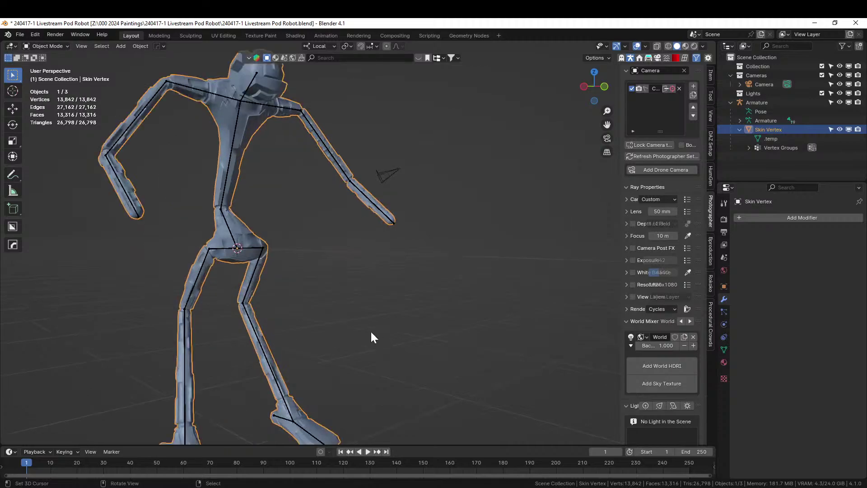
{"action": "middle_click_drag", "start_coordinate": [348, 318], "coordinate": [364, 273], "text": "shift"}
{"action": "scroll", "coordinate": [377, 375], "scroll_direction": "up", "scroll_amount": 3}
{"action": "scroll", "coordinate": [333, 317], "scroll_direction": "up", "scroll_amount": 3}
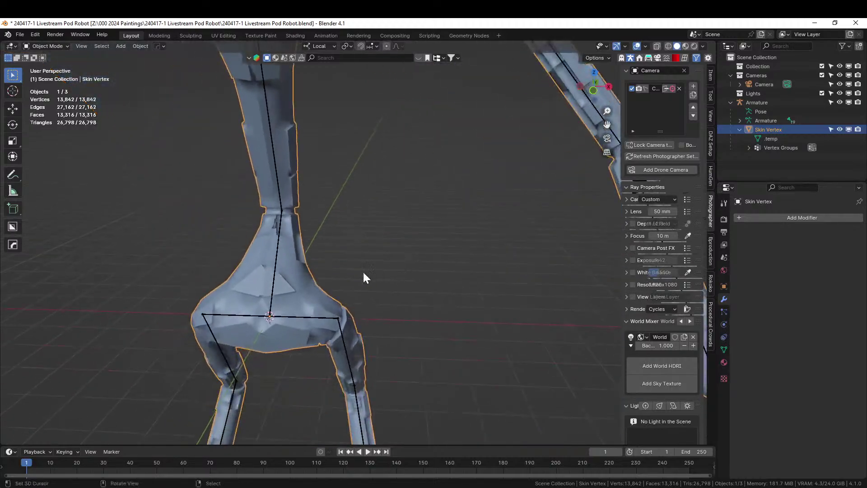
{"action": "key", "text": "Tab"}
{"action": "left_click", "coordinate": [302, 289]}
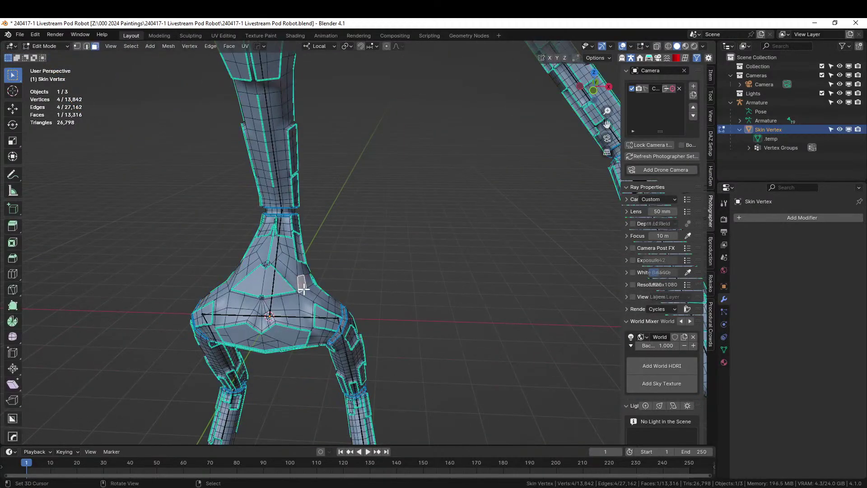
{"action": "key", "text": "l"}
{"action": "middle_click_drag", "start_coordinate": [291, 321], "coordinate": [209, 277]}
{"action": "key", "text": "l"}
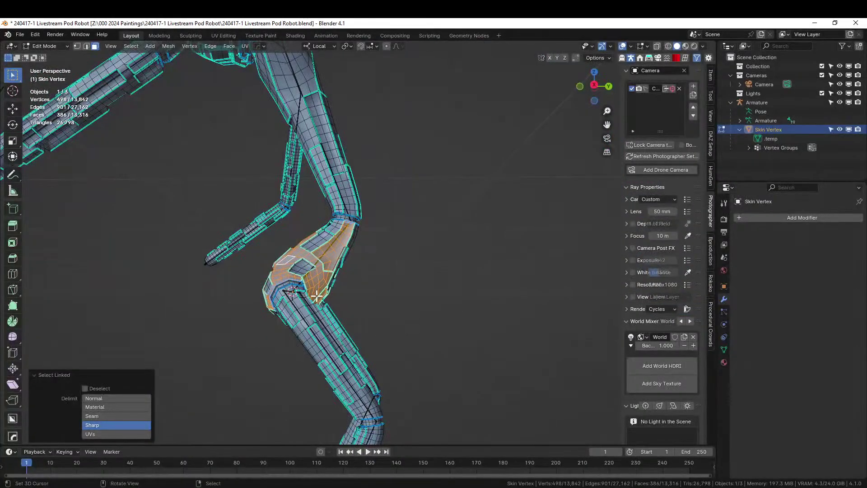
{"action": "middle_click_drag", "start_coordinate": [316, 296], "coordinate": [507, 310]}
{"action": "key", "text": "l"}
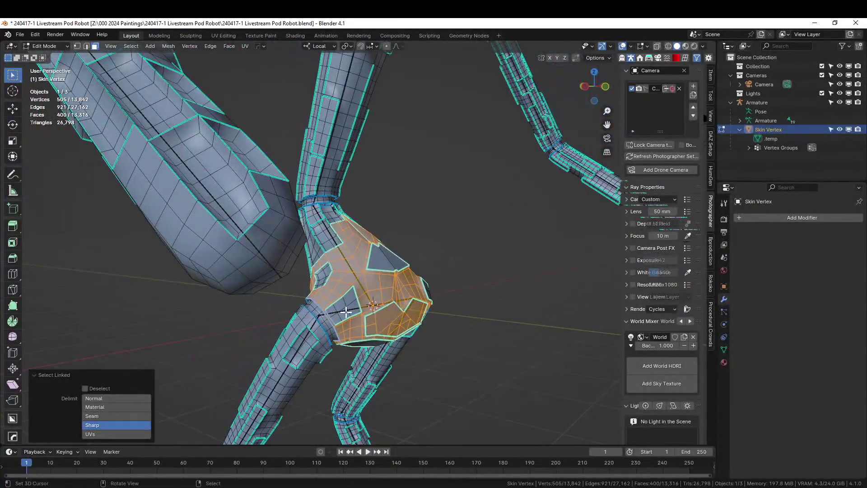
{"action": "key", "text": "l"}
{"action": "key", "text": "l"}
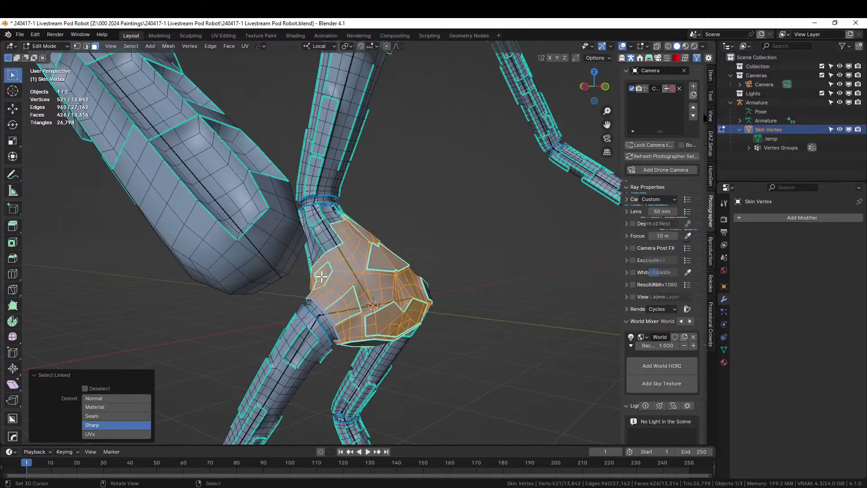
{"action": "key", "text": "l"}
{"action": "key", "text": "l"}
{"action": "key", "text": "l"}
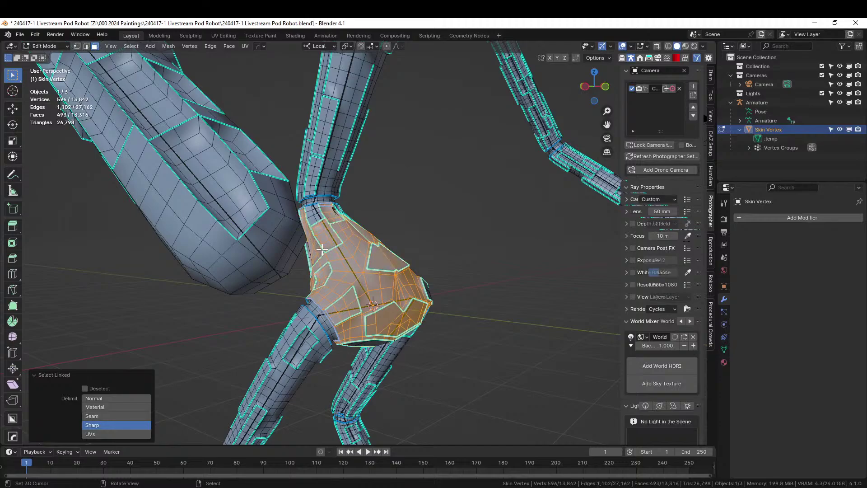
Add the linked face regions on the pelvis's other side and its underside to the selection.
{"action": "middle_click_drag", "start_coordinate": [423, 271], "coordinate": [280, 282]}
{"action": "key", "text": "l"}
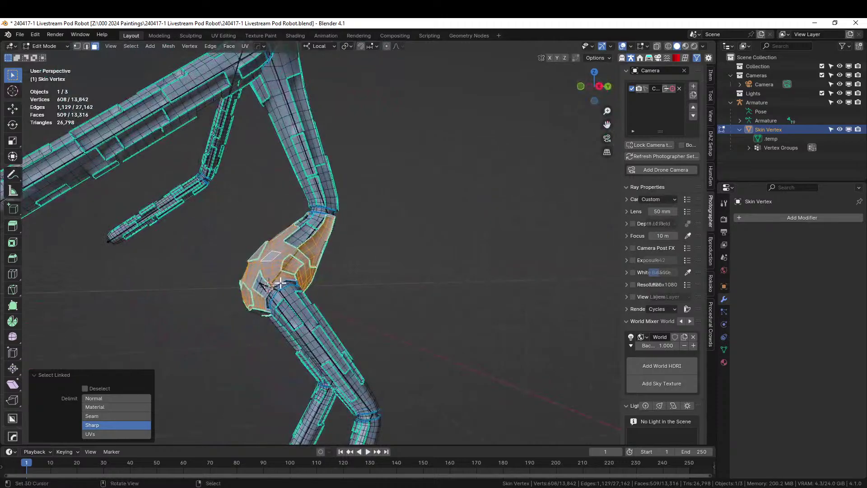
{"action": "key", "text": "l"}
{"action": "middle_click_drag", "start_coordinate": [300, 244], "coordinate": [410, 271]}
{"action": "key", "text": "l"}
{"action": "middle_click_drag", "start_coordinate": [294, 235], "coordinate": [365, 160]}
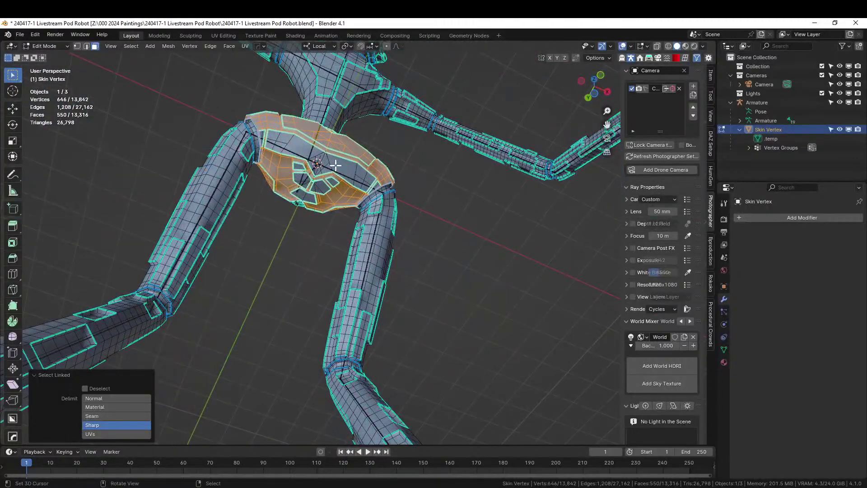
{"action": "key", "text": "l"}
{"action": "key", "text": "l"}
Circle-select the remaining small panels beneath the pelvis and along its unselected side.
{"action": "key", "text": "c"}
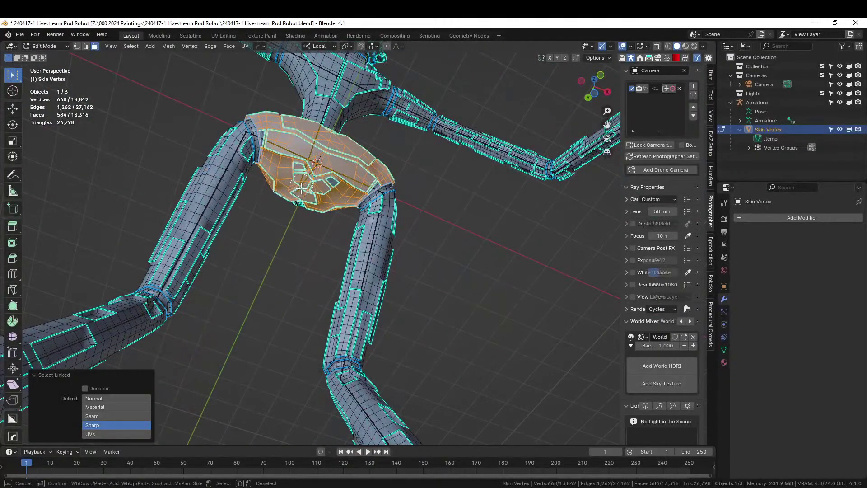
{"action": "left_click_drag", "start_coordinate": [294, 155], "coordinate": [305, 204]}
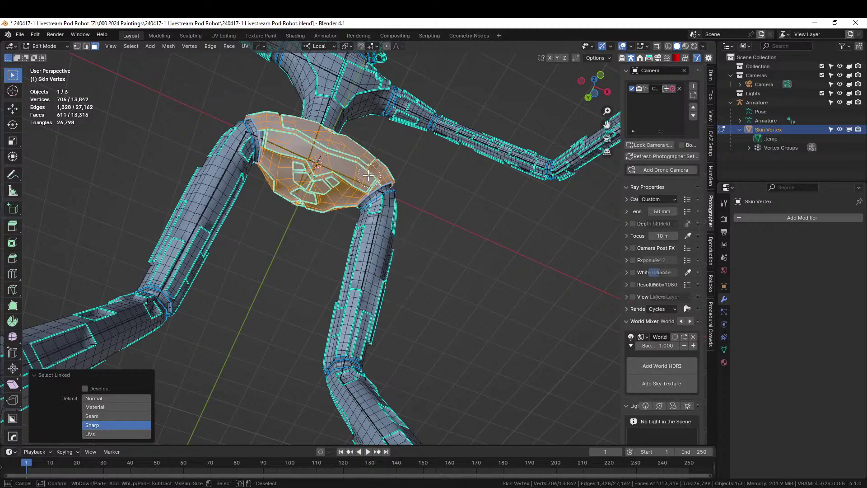
{"action": "right_click", "coordinate": [439, 221]}
{"action": "middle_click_drag", "start_coordinate": [439, 221], "coordinate": [381, 269]}
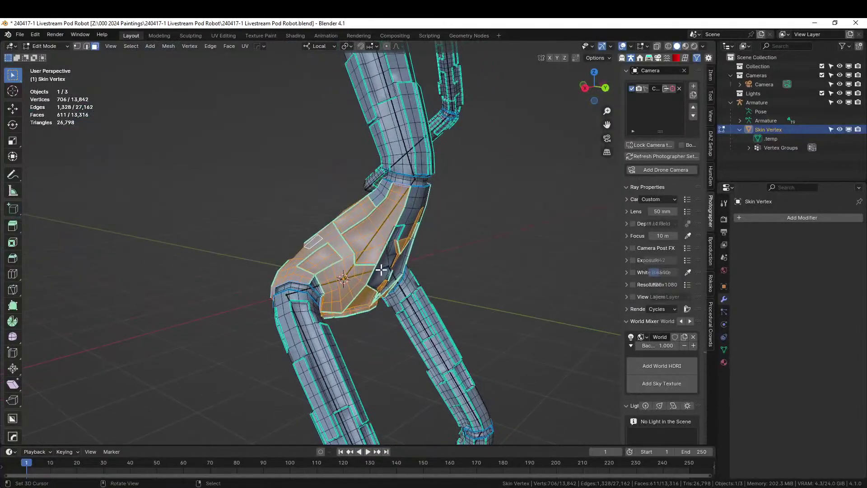
{"action": "key", "text": "c"}
{"action": "left_click", "coordinate": [377, 204]}
{"action": "mouse_move", "coordinate": [377, 199]}
{"action": "left_mouse_down"}
{"action": "mouse_move", "coordinate": [400, 214]}
{"action": "mouse_move", "coordinate": [384, 255]}
{"action": "left_mouse_up"}
{"action": "key", "text": "Escape"}
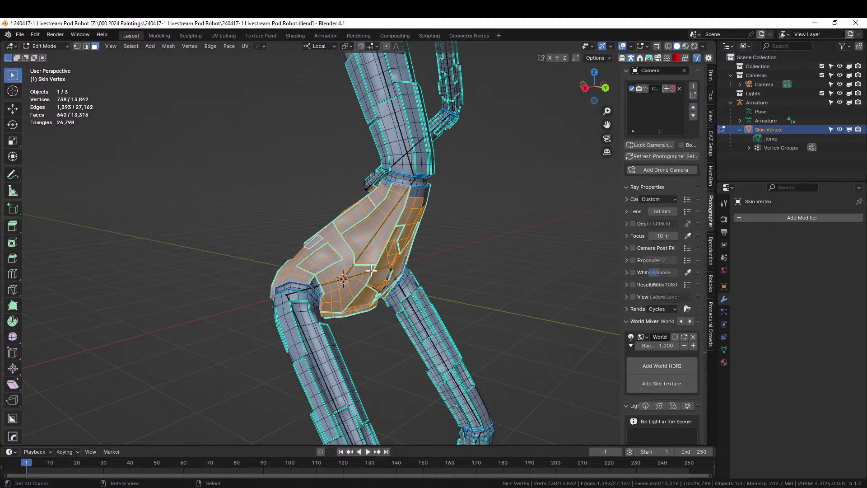
Extend the pelvis selection to all linked faces up to sharp edges, and deselect the stray forearm faces.
{"action": "key", "text": "ctrl+l"}
{"action": "middle_click_drag", "start_coordinate": [393, 214], "coordinate": [232, 209]}
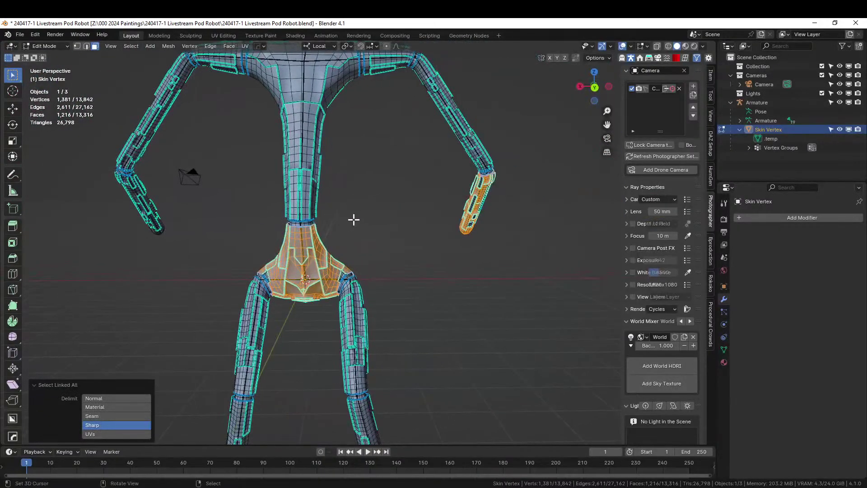
{"action": "key", "text": "alt+z"}
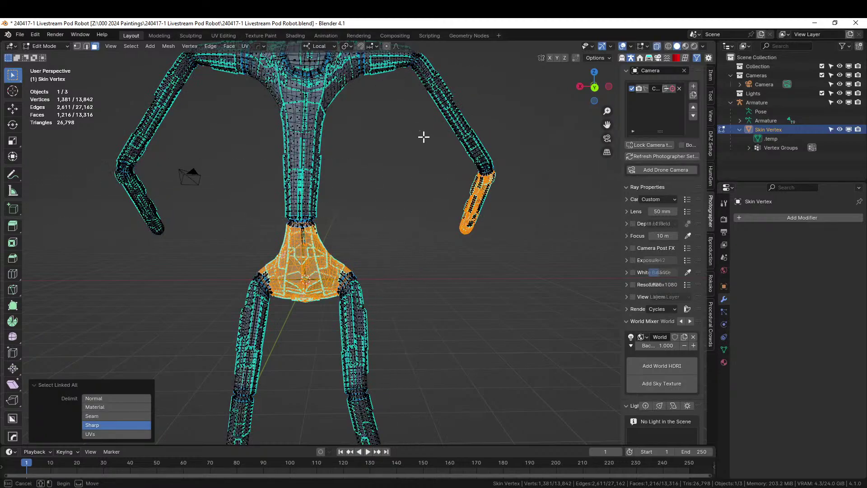
{"action": "key", "text": "shift+l"}
{"action": "key", "text": "Tab"}
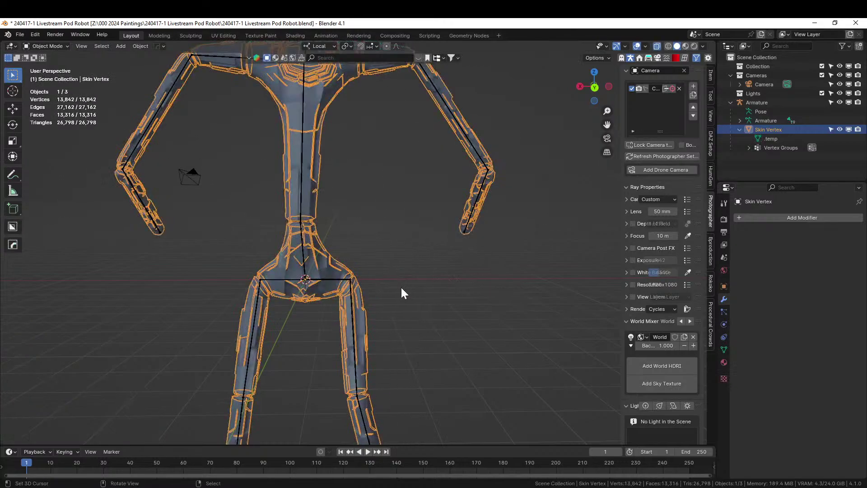
{"action": "key", "text": "Tab"}
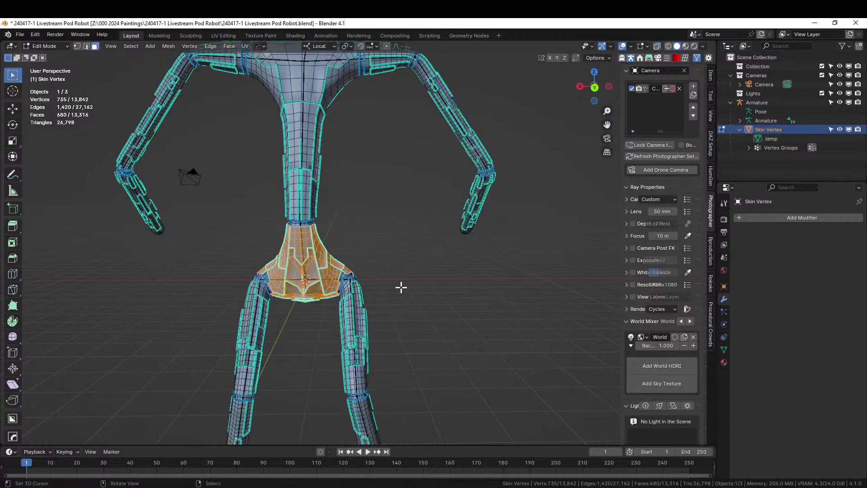
Return to Object Mode and add a bisecting X-axis mirror modifier to the figure mesh.
{"action": "middle_click_drag", "start_coordinate": [401, 287], "coordinate": [504, 278]}
{"action": "scroll", "coordinate": [462, 301], "scroll_direction": "down", "scroll_amount": 5}
{"action": "key", "text": "Tab"}
{"action": "key", "text": "alt+x"}
{"action": "left_click", "coordinate": [436, 256]}
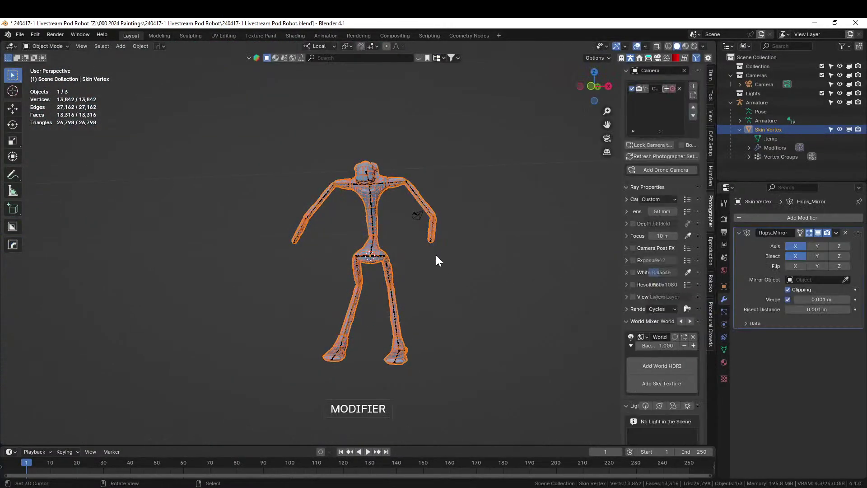
Generate Random Panels on the selected pelvis faces, changing the panel seed and turning even offset off.
{"action": "scroll", "coordinate": [455, 280], "scroll_direction": "up", "scroll_amount": 5}
{"action": "right_click", "coordinate": [454, 280]}
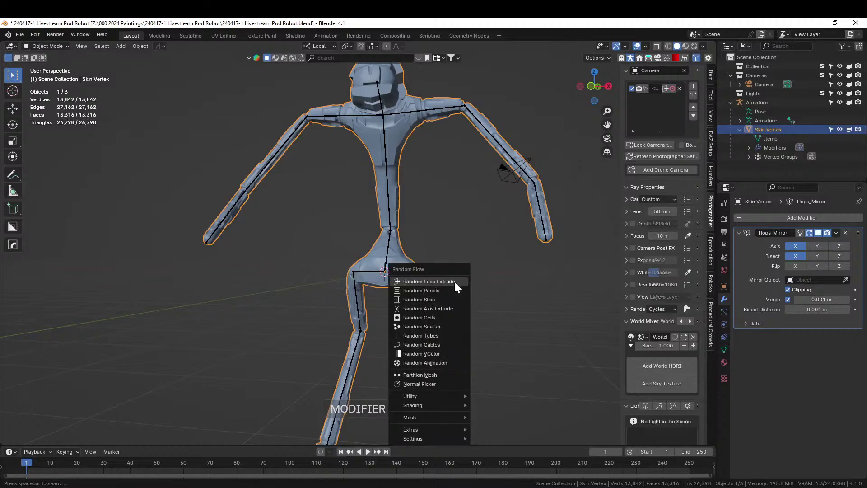
{"action": "left_click", "coordinate": [440, 293]}
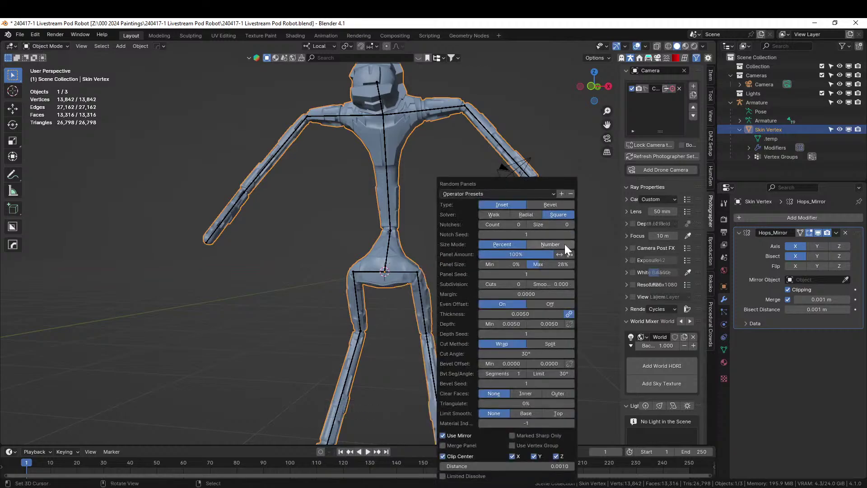
{"action": "left_click", "coordinate": [571, 273]}
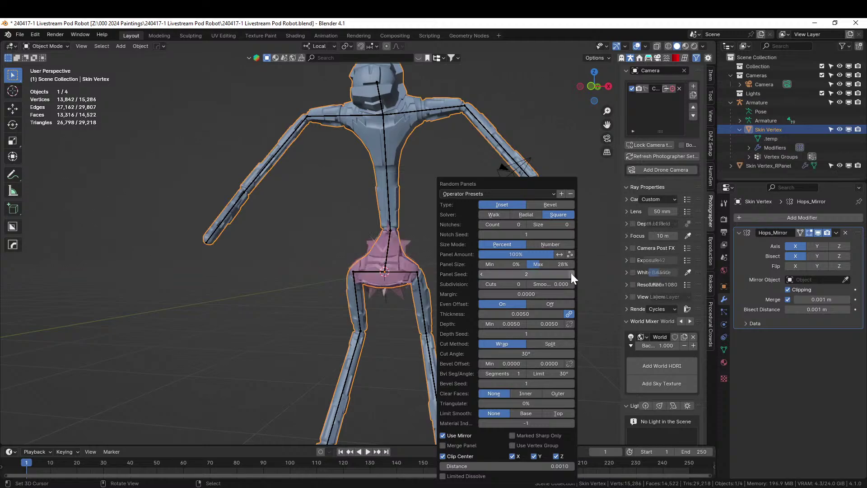
{"action": "left_click", "coordinate": [561, 305]}
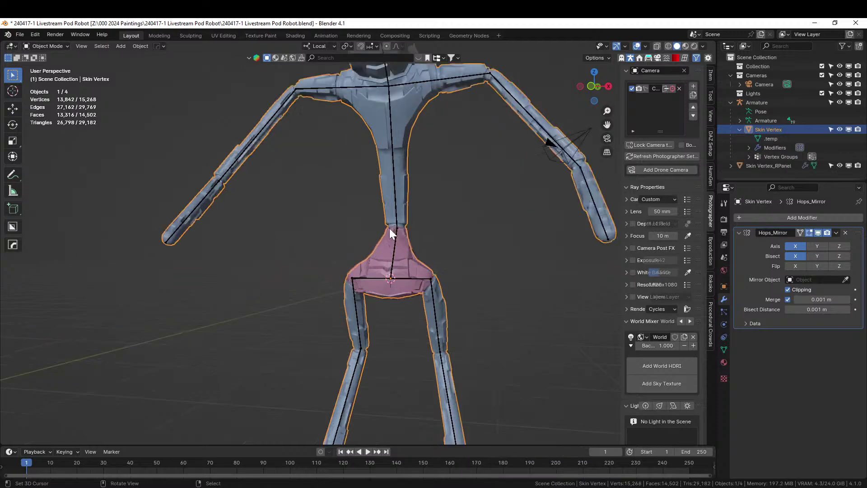
Apply the mirror modifier on the pelvis panel object and merge its vertices by distance.
{"action": "middle_click_drag", "start_coordinate": [389, 228], "coordinate": [326, 245]}
{"action": "scroll", "coordinate": [387, 248], "scroll_direction": "down", "scroll_amount": 5}
{"action": "scroll", "coordinate": [387, 248], "scroll_direction": "down", "scroll_amount": 3}
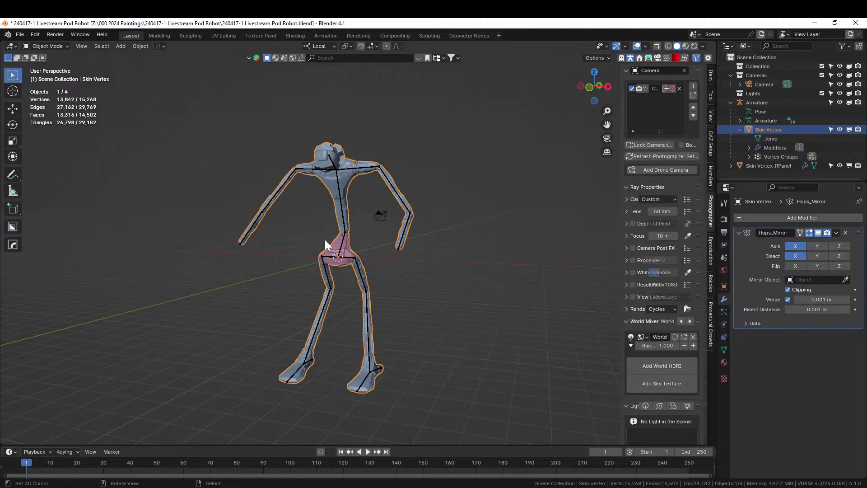
{"action": "middle_click_drag", "start_coordinate": [328, 244], "coordinate": [387, 262]}
{"action": "scroll", "coordinate": [388, 262], "scroll_direction": "up", "scroll_amount": 5}
{"action": "left_click", "coordinate": [354, 250]}
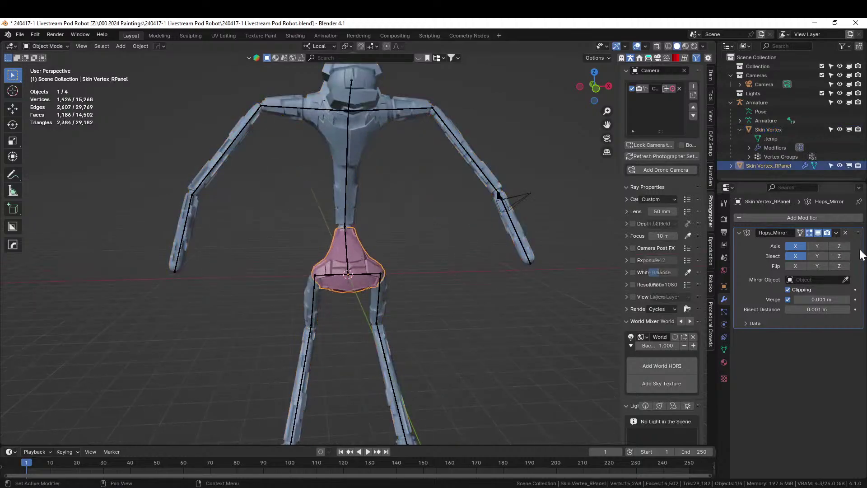
{"action": "key", "text": "ctrl+a"}
{"action": "key", "text": "Tab"}
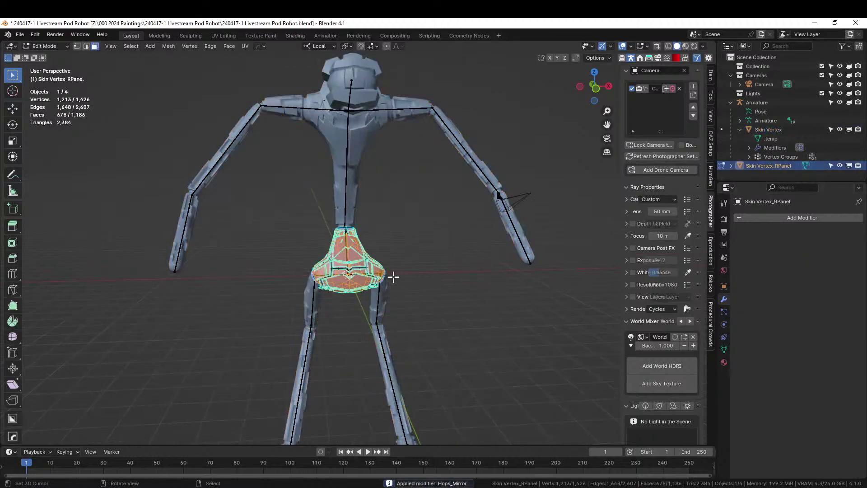
{"action": "key", "text": "m"}
{"action": "left_click", "coordinate": [383, 276]}
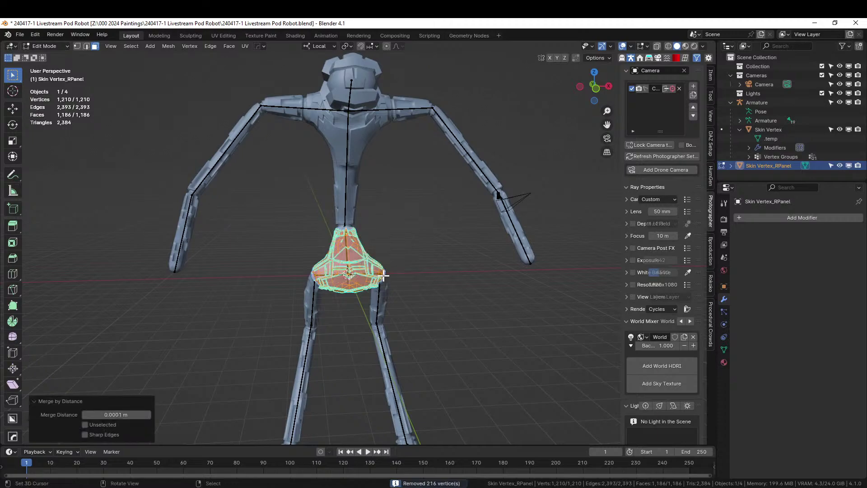
{"action": "key", "text": "Tab"}
Join the pelvis panels into the figure mesh and merge all its vertices by distance.
{"action": "left_click", "coordinate": [354, 145], "text": "shift"}
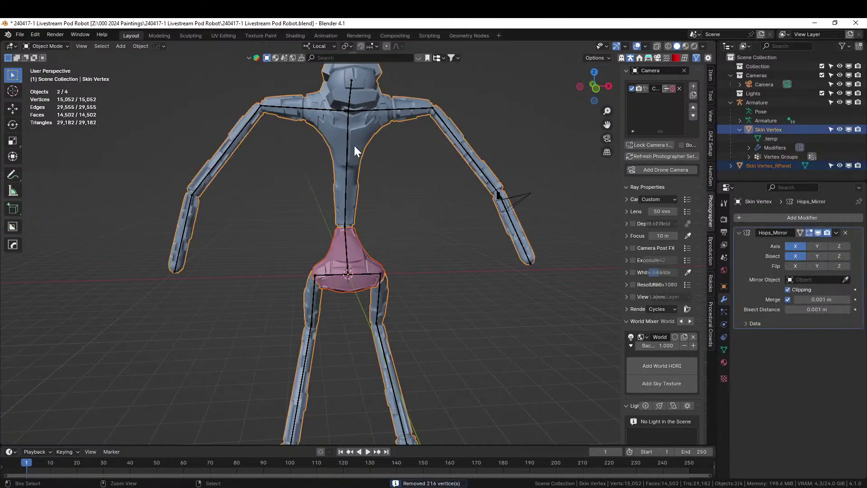
{"action": "key", "text": "ctrl+j"}
{"action": "key", "text": "Tab"}
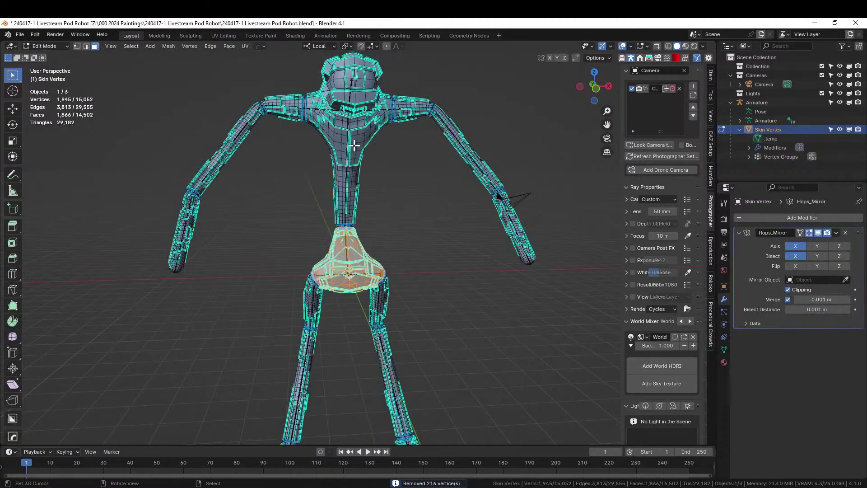
{"action": "key", "text": "a"}
{"action": "key", "text": "m"}
{"action": "left_click", "coordinate": [354, 145]}
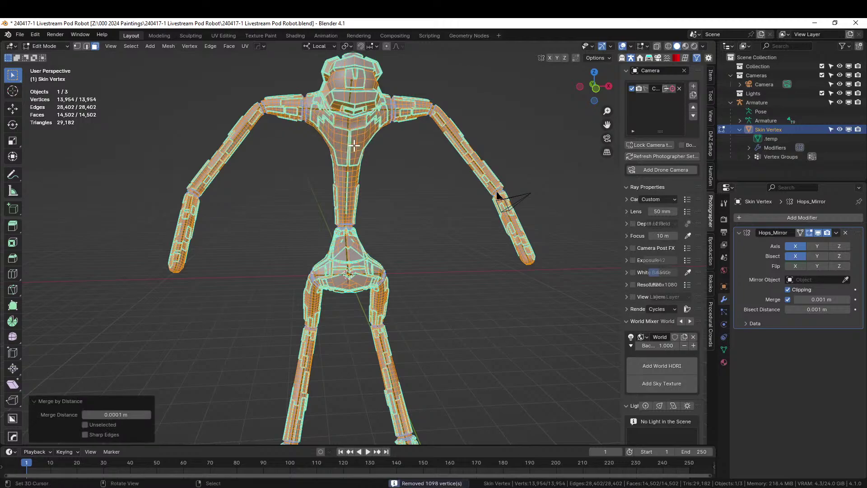
{"action": "key", "text": "Tab"}
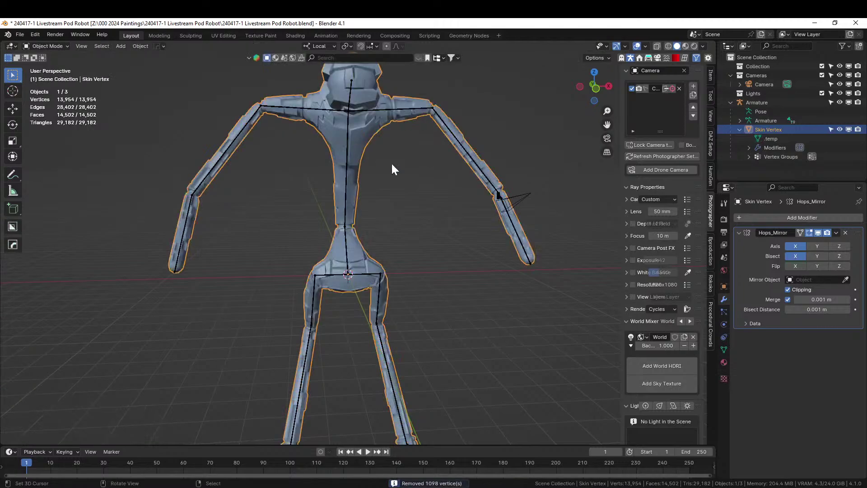
Apply the figure's mirror modifier and parent the mesh to the armature with automatic weights.
{"action": "key", "text": "ctrl+a"}
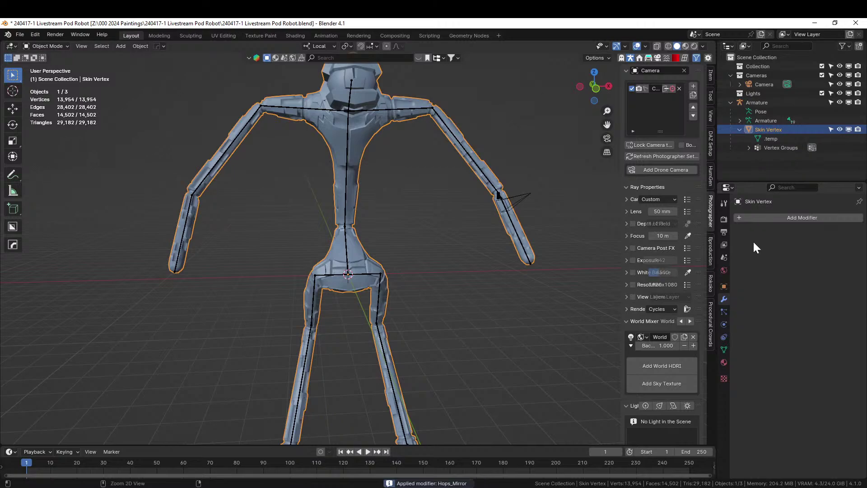
{"action": "left_click", "coordinate": [346, 132], "text": "shift"}
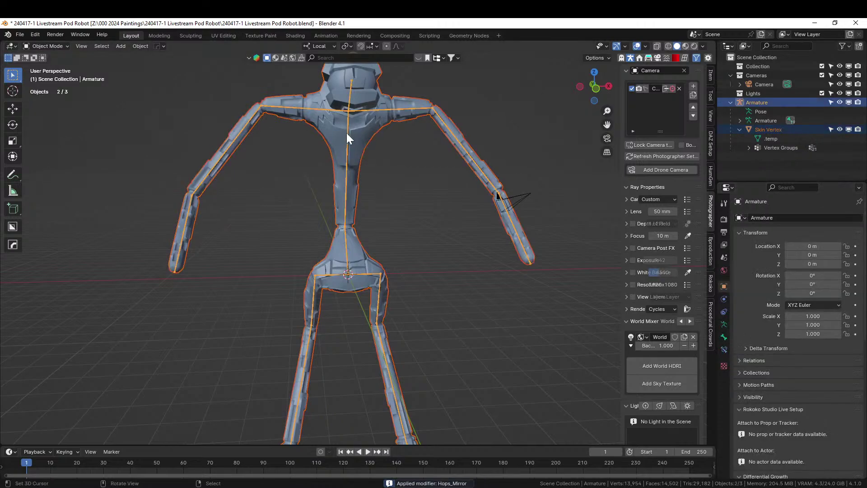
{"action": "key", "text": "ctrl+p"}
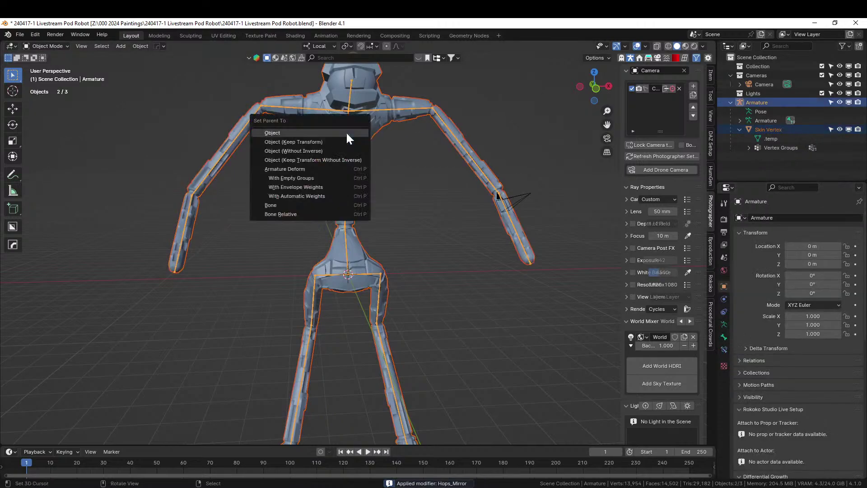
{"action": "left_click", "coordinate": [313, 197]}
Put the armature into Pose Mode and rotate one upper arm bone to test the arm's deformation.
{"action": "middle_click_drag", "start_coordinate": [319, 207], "coordinate": [431, 270]}
{"action": "scroll", "coordinate": [431, 269], "scroll_direction": "up", "scroll_amount": 2}
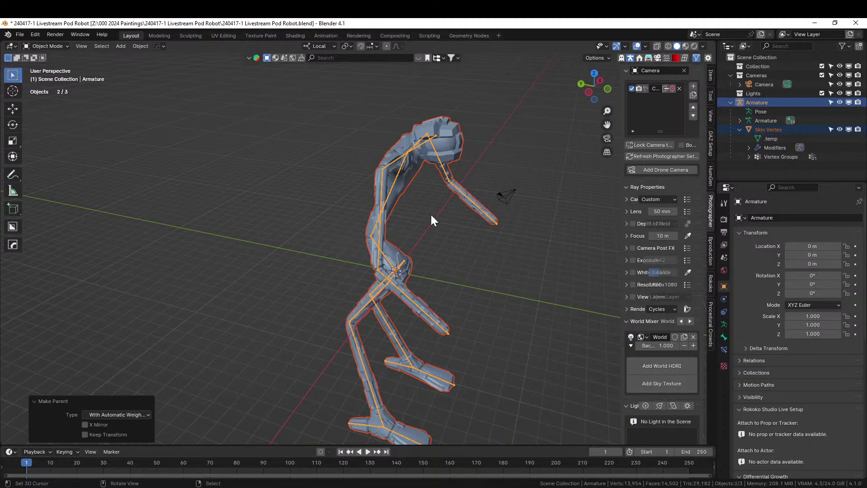
{"action": "middle_click_drag", "start_coordinate": [431, 217], "coordinate": [474, 323]}
{"action": "scroll", "coordinate": [429, 325], "scroll_direction": "up", "scroll_amount": 3}
{"action": "scroll", "coordinate": [426, 322], "scroll_direction": "down", "scroll_amount": 5}
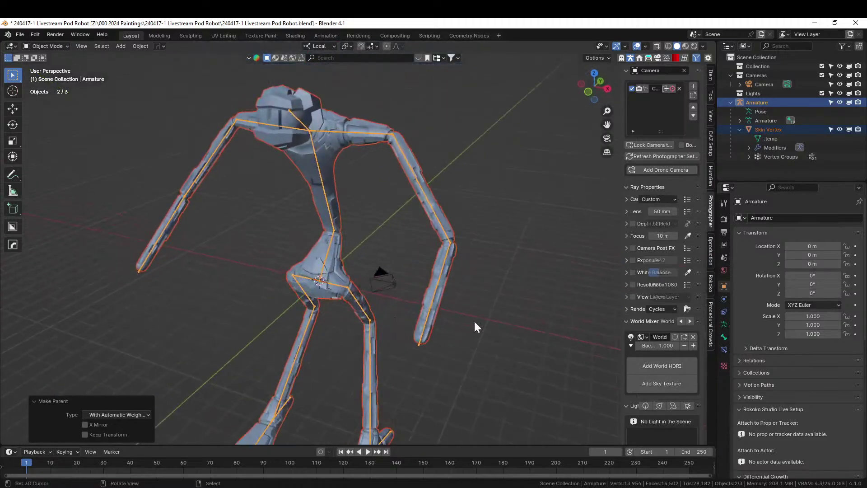
{"action": "left_click", "coordinate": [513, 338]}
{"action": "left_click", "coordinate": [319, 171]}
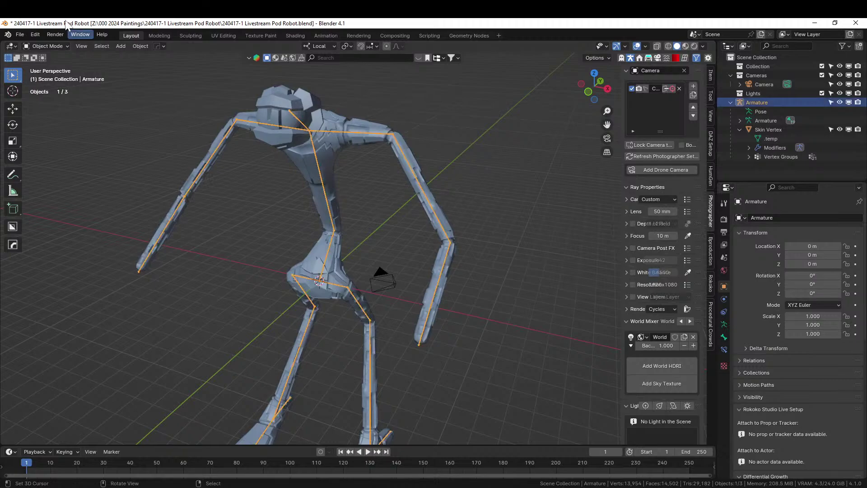
{"action": "left_click", "coordinate": [54, 47]}
{"action": "left_click", "coordinate": [56, 77]}
{"action": "left_click", "coordinate": [201, 143]}
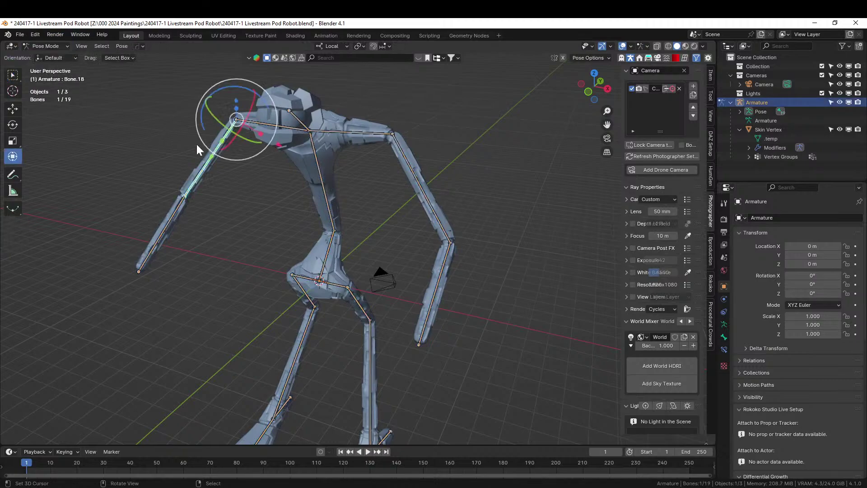
{"action": "left_click_drag", "start_coordinate": [249, 116], "coordinate": [318, 344]}
Try rotating the spine bone about 5° around its local Y axis, and undo the rotation.
{"action": "left_click", "coordinate": [334, 234]}
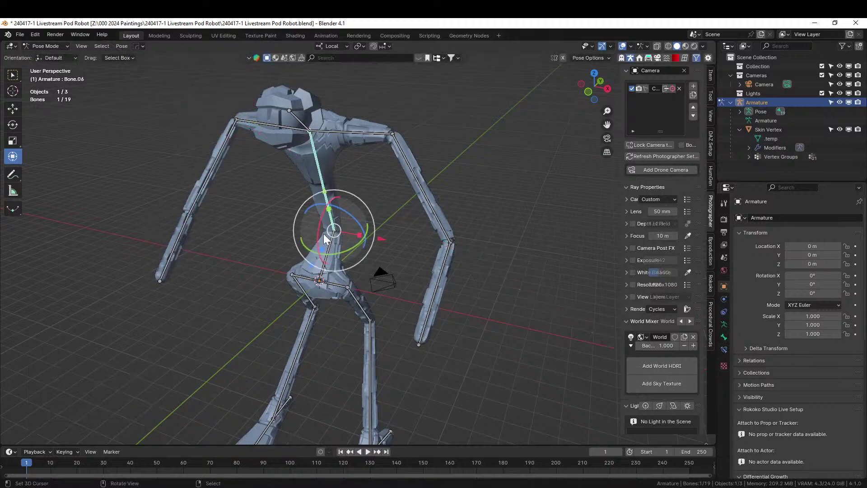
{"action": "mouse_move", "coordinate": [330, 255]}
{"action": "left_mouse_down"}
{"action": "mouse_move", "coordinate": [377, 246]}
{"action": "mouse_move", "coordinate": [337, 260]}
{"action": "left_mouse_up"}
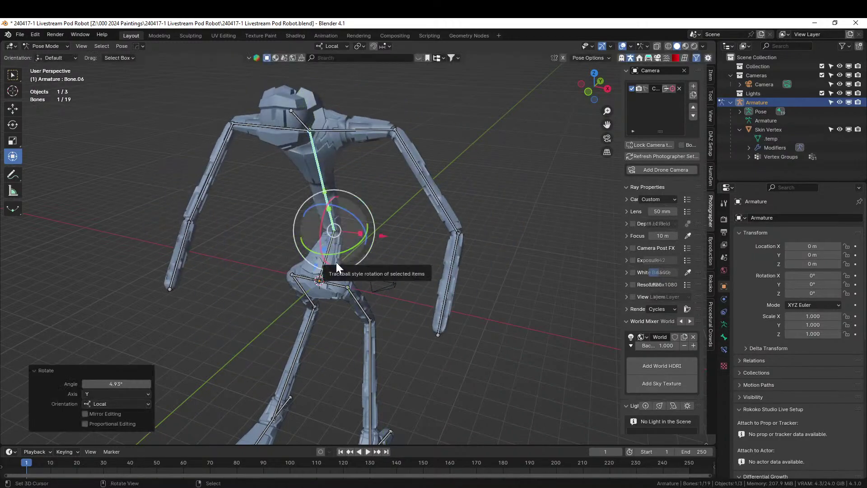
{"action": "key", "text": "ctrl+z"}
Bend one leg by rotating its thigh, shin and foot bones to test the deformation.
{"action": "left_click", "coordinate": [309, 298]}
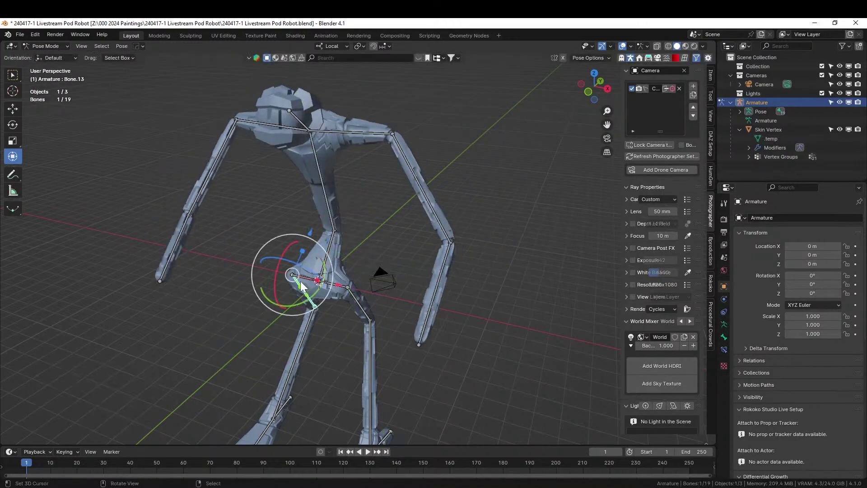
{"action": "left_click_drag", "start_coordinate": [278, 275], "coordinate": [278, 352]}
{"action": "left_click", "coordinate": [287, 363]}
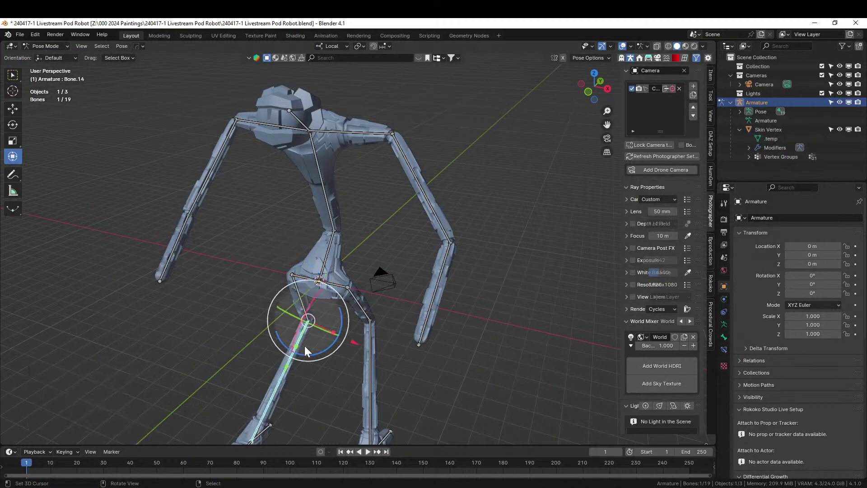
{"action": "middle_click_drag", "start_coordinate": [304, 346], "coordinate": [239, 327]}
{"action": "left_click_drag", "start_coordinate": [327, 303], "coordinate": [271, 332]}
{"action": "left_click", "coordinate": [224, 351]}
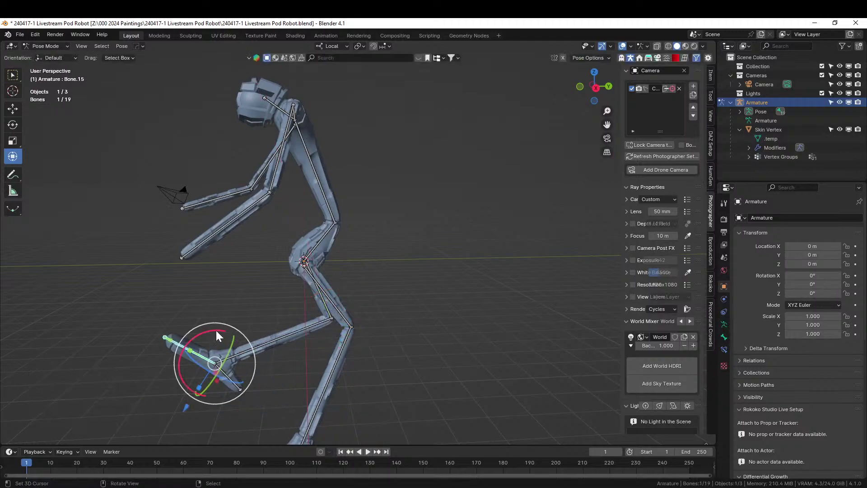
{"action": "left_click_drag", "start_coordinate": [216, 330], "coordinate": [222, 335]}
Undo the leg and arm test poses and the switch to Pose Mode, checking from the front view.
{"action": "key", "text": "ctrl+z"}
{"action": "key", "text": "ctrl+z"}
{"action": "key", "text": "ctrl+z"}
{"action": "key", "text": "ctrl+z"}
{"action": "middle_click_drag", "start_coordinate": [296, 334], "coordinate": [435, 322]}
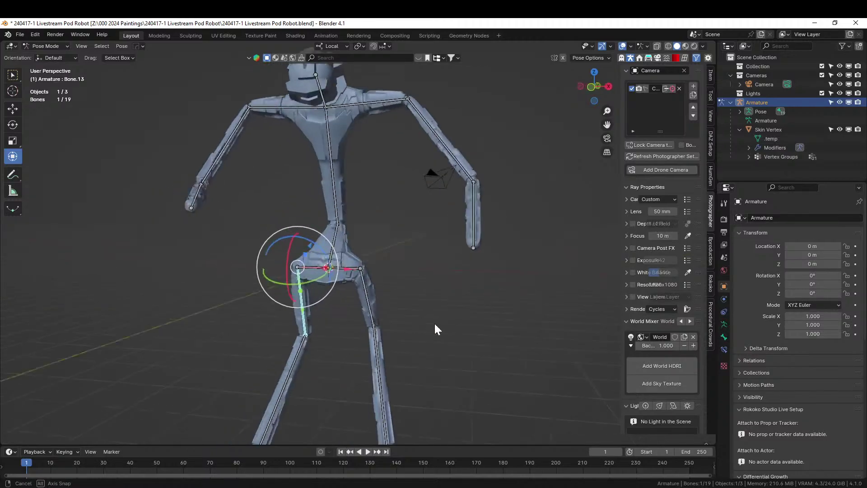
{"action": "scroll", "coordinate": [433, 323], "scroll_direction": "down", "scroll_amount": 5}
{"action": "key", "text": "KP_1"}
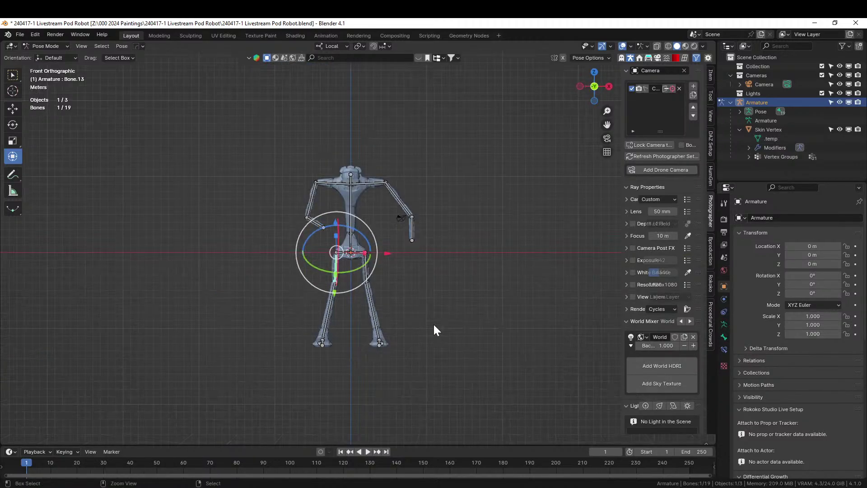
{"action": "key", "text": "ctrl+z"}
{"action": "key", "text": "ctrl+z"}
{"action": "key", "text": "ctrl+z"}
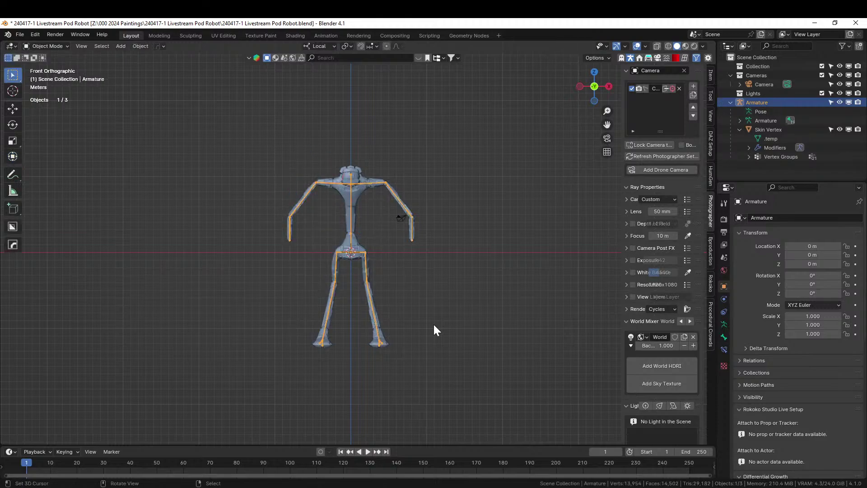
Save the file, and generate a new male human in HumGen from the Asian 1 preset.
{"action": "key", "text": "ctrl+s"}
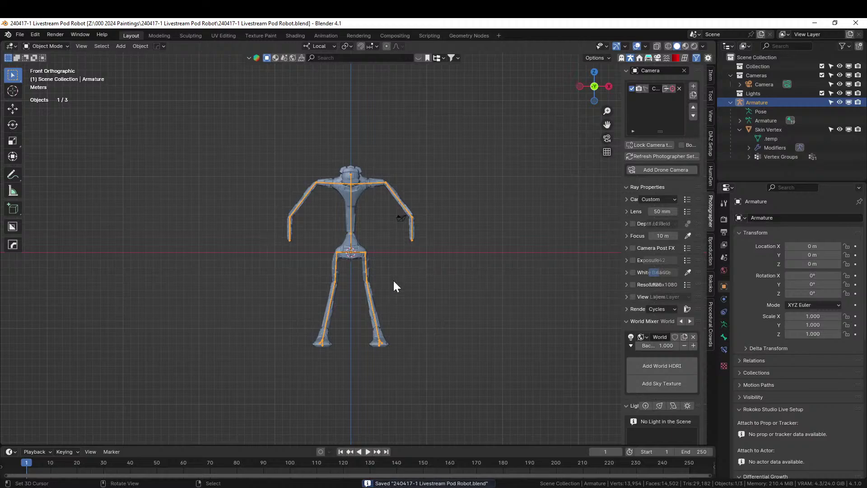
{"action": "middle_click_drag", "start_coordinate": [386, 131], "coordinate": [412, 270]}
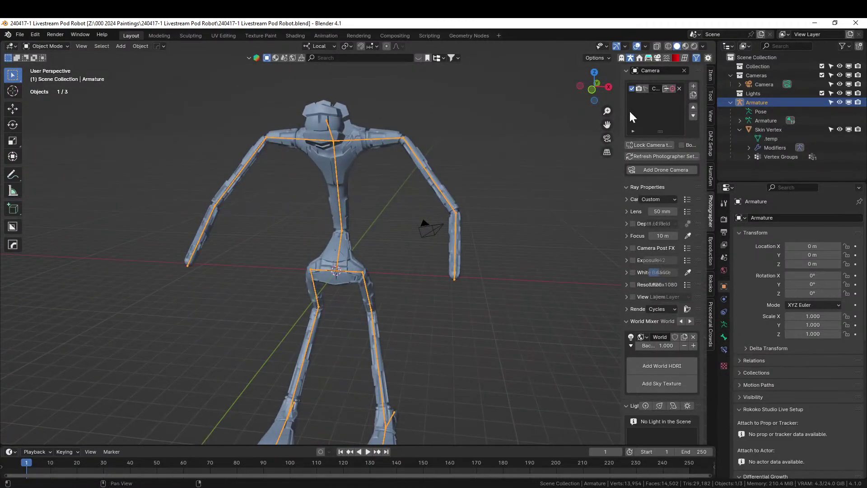
{"action": "left_click", "coordinate": [500, 179]}
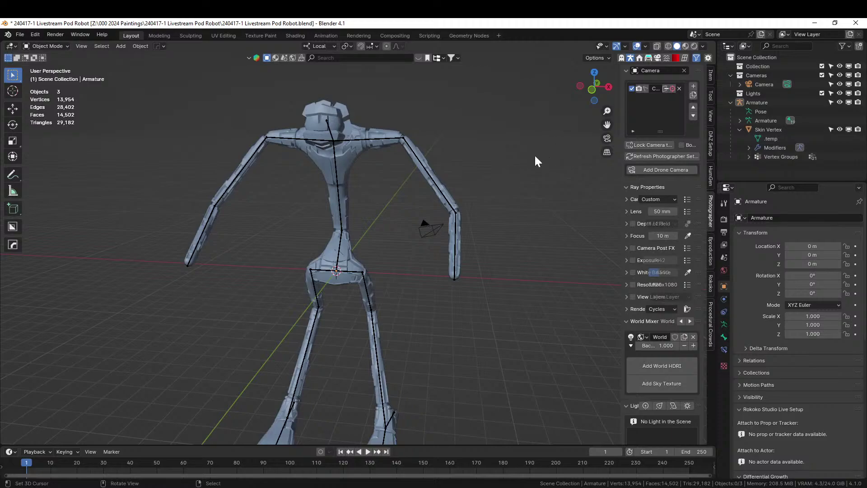
{"action": "left_click", "coordinate": [759, 67]}
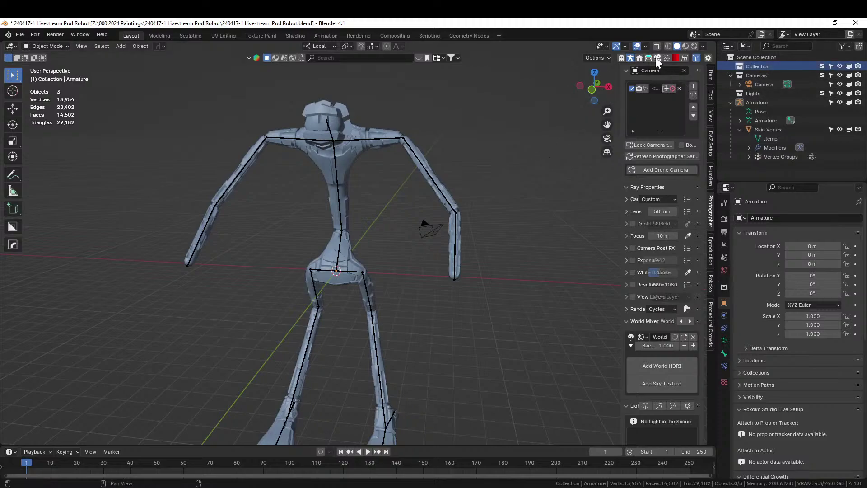
{"action": "left_click", "coordinate": [710, 179]}
{"action": "left_click", "coordinate": [650, 140]}
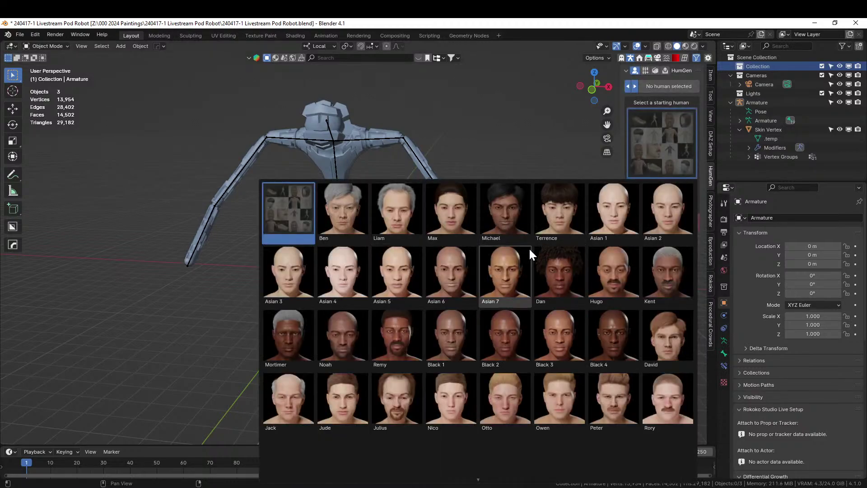
{"action": "left_click", "coordinate": [621, 216]}
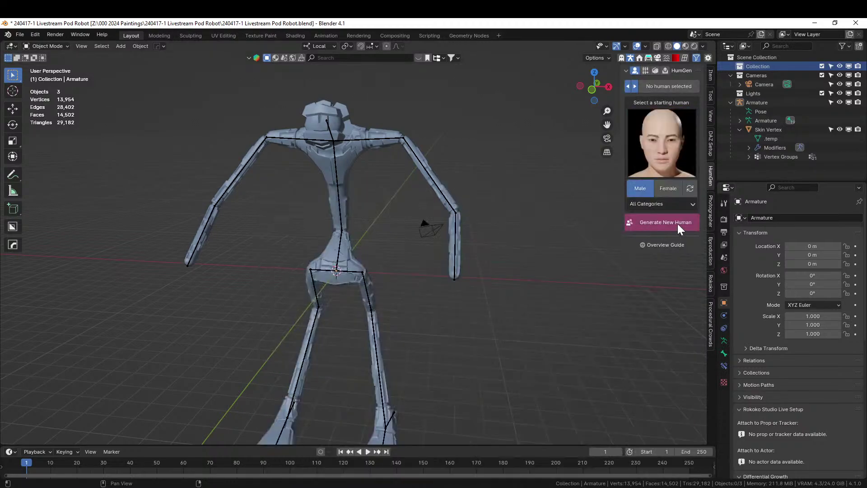
{"action": "left_click", "coordinate": [677, 224]}
Select the robot's armature and scale it uniformly to about 0.24 to suit the human's size.
{"action": "middle_click_drag", "start_coordinate": [412, 247], "coordinate": [324, 223]}
{"action": "left_click", "coordinate": [323, 223]}
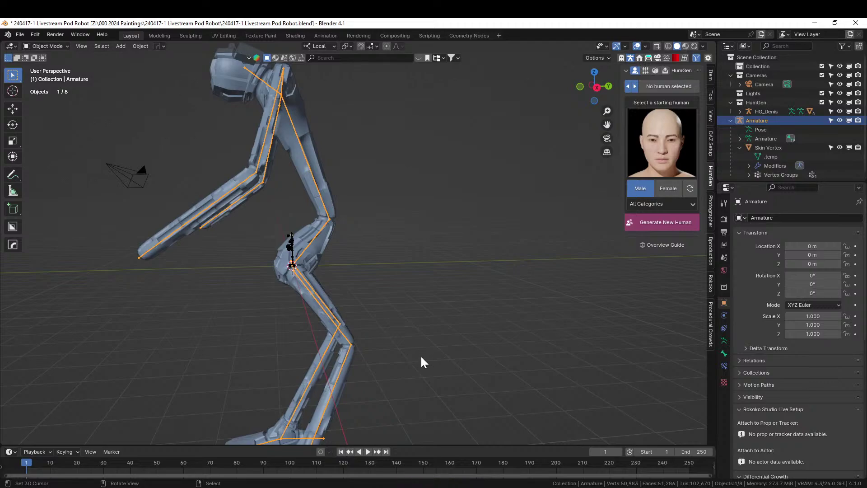
{"action": "key", "text": "s"}
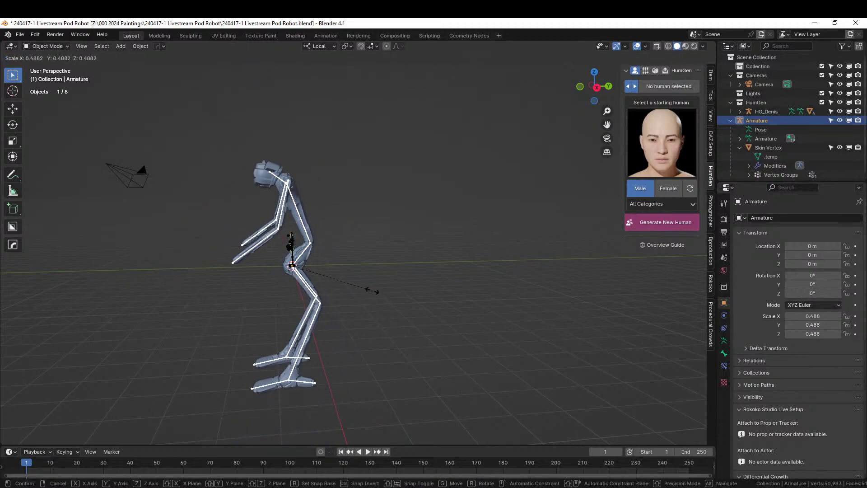
{"action": "left_click", "coordinate": [333, 250]}
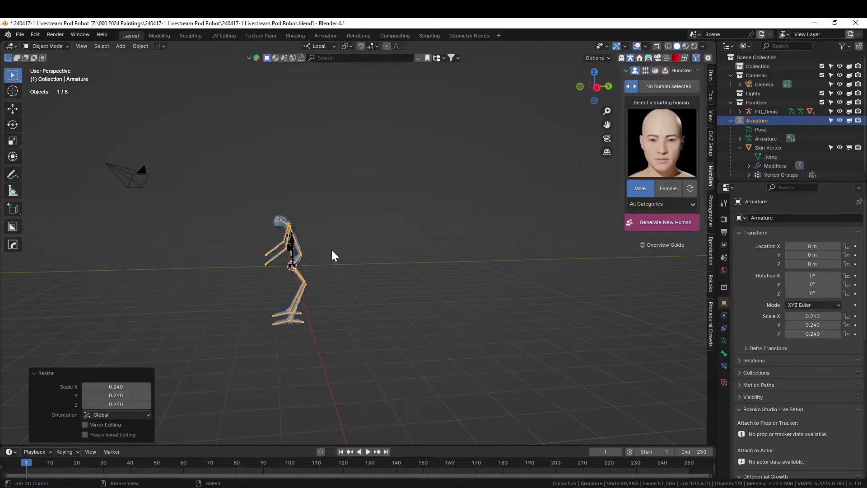
Raise the armature about 2.91 m along its local Z axis so the robot's feet rest at the human's ground level.
{"action": "middle_click_drag", "start_coordinate": [331, 248], "coordinate": [335, 294]}
{"action": "scroll", "coordinate": [334, 292], "scroll_direction": "up", "scroll_amount": 5}
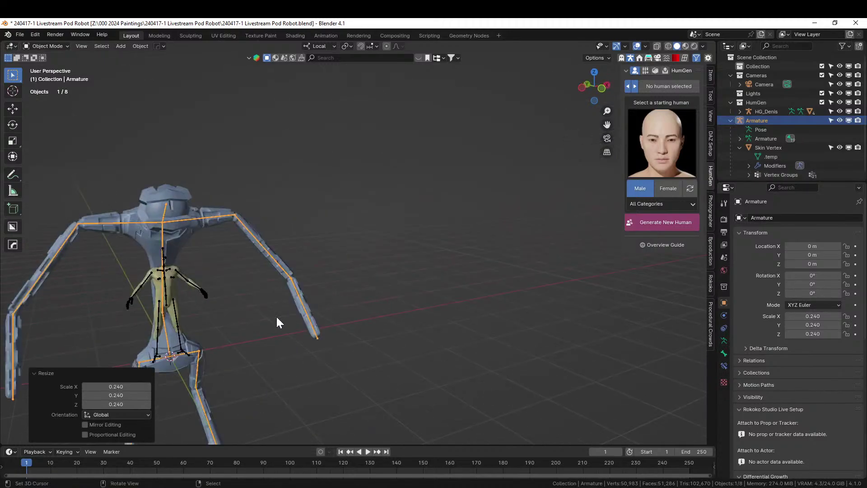
{"action": "middle_click_drag", "start_coordinate": [277, 322], "coordinate": [355, 307]}
{"action": "key", "text": "KP_1"}
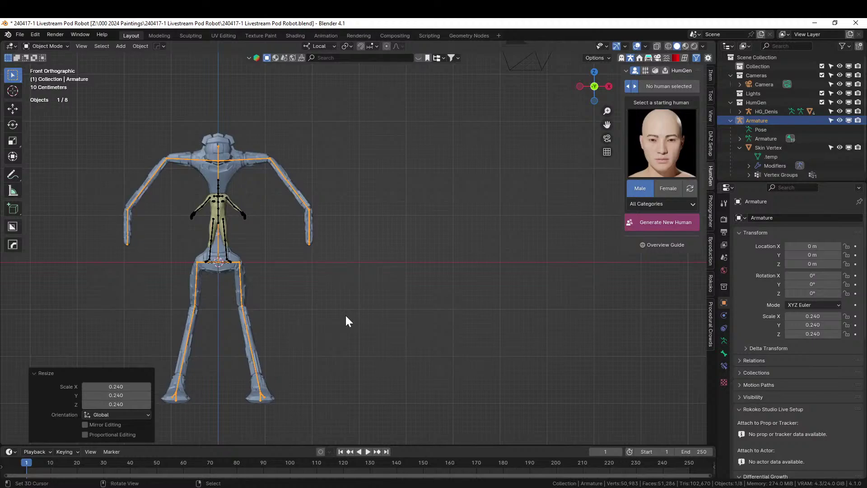
{"action": "key", "text": "g"}
{"action": "key", "text": "z"}
{"action": "key", "text": "z"}
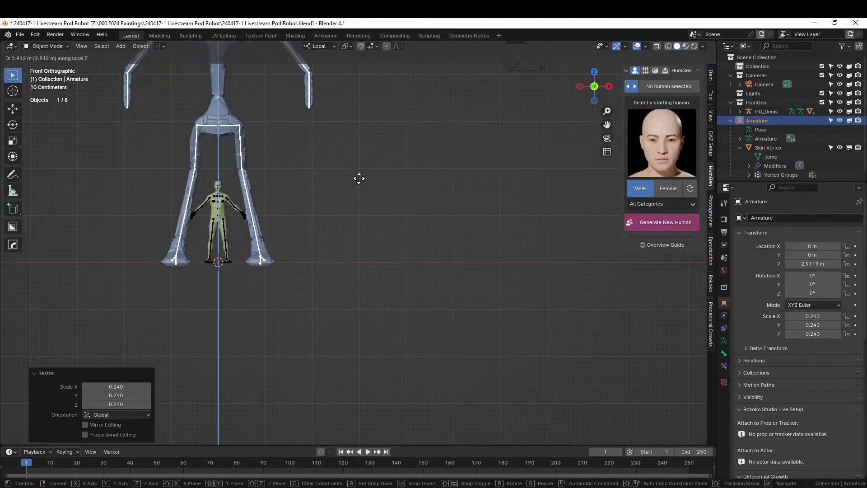
{"action": "left_click", "coordinate": [359, 178]}
Apply all transforms to the armature and exclude the HumGen collection from the view layer.
{"action": "key", "text": "ctrl+a"}
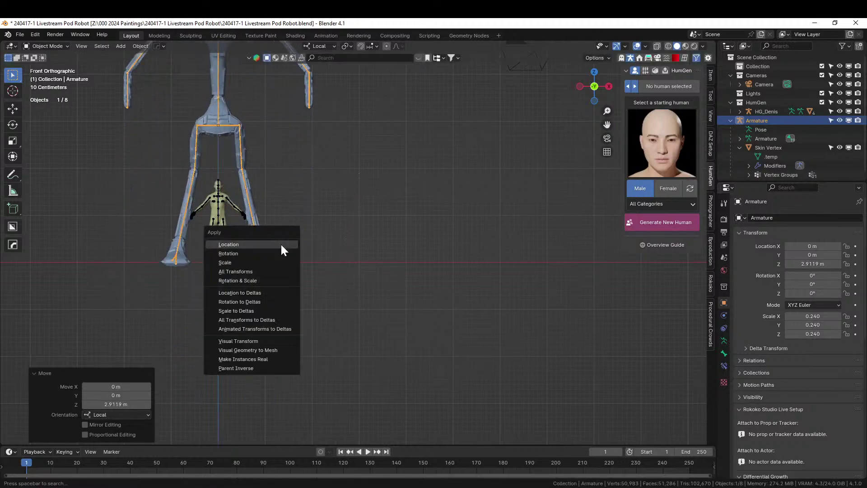
{"action": "left_click", "coordinate": [246, 271]}
{"action": "middle_click_drag", "start_coordinate": [310, 268], "coordinate": [346, 370], "text": "shift"}
{"action": "left_click", "coordinate": [822, 102]}
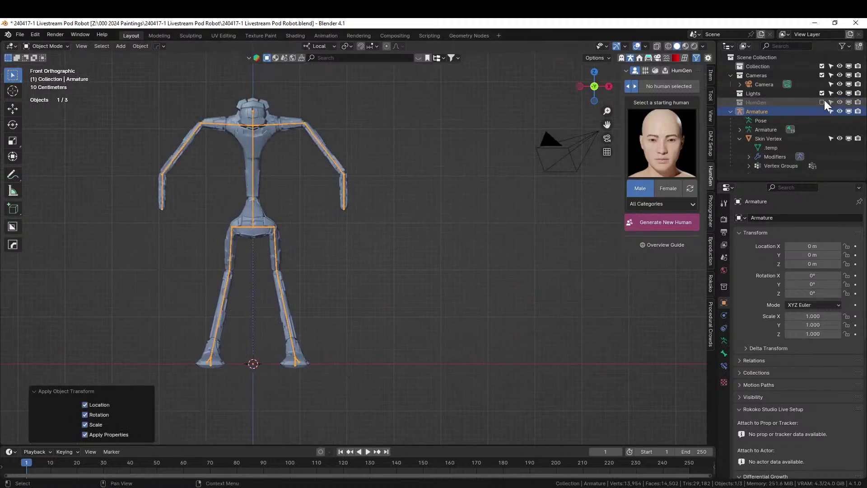
{"action": "middle_click_drag", "start_coordinate": [306, 279], "coordinate": [354, 298]}
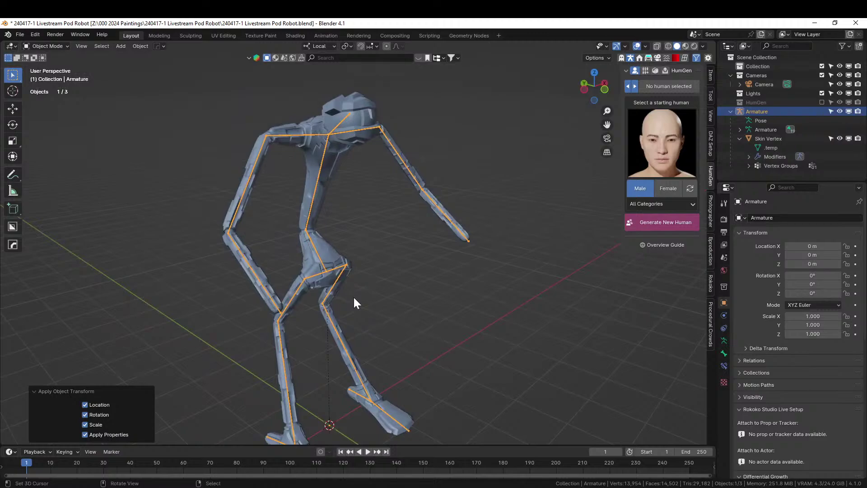
Save the file and add a UV sphere with a 1 m radius at the world origin.
{"action": "key", "text": "ctrl+s"}
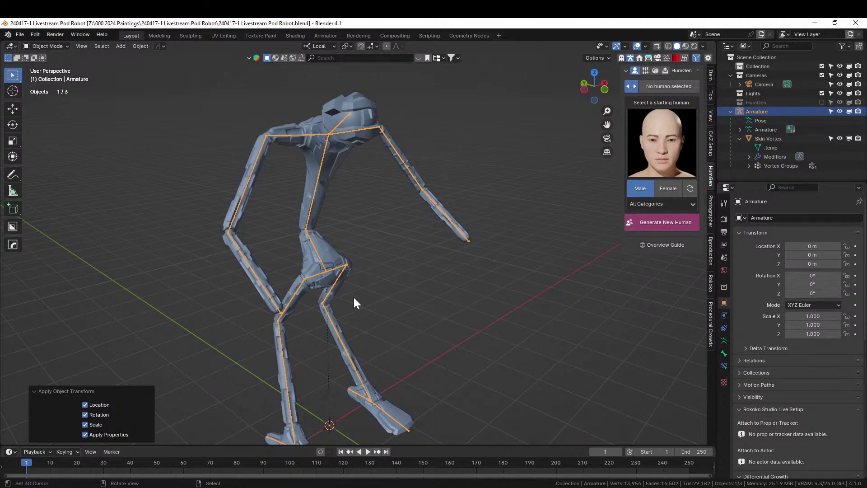
{"action": "middle_click_drag", "start_coordinate": [417, 228], "coordinate": [384, 294]}
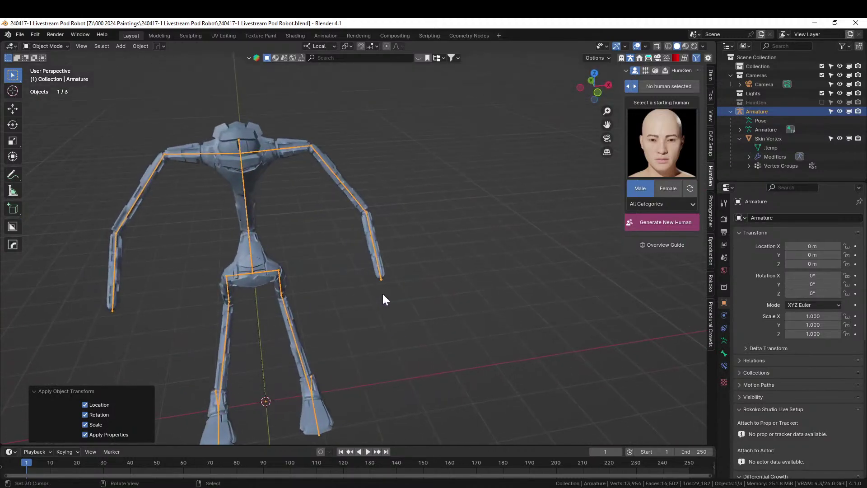
{"action": "scroll", "coordinate": [383, 295], "scroll_direction": "down", "scroll_amount": 3}
{"action": "key", "text": "shift+a"}
{"action": "mouse_move", "coordinate": [384, 294]}
{"action": "mouse_move", "coordinate": [353, 249]}
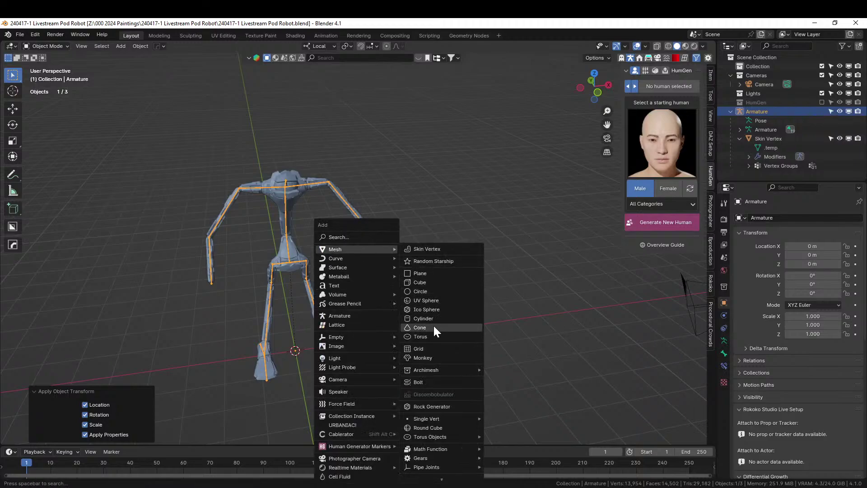
{"action": "left_click", "coordinate": [435, 300]}
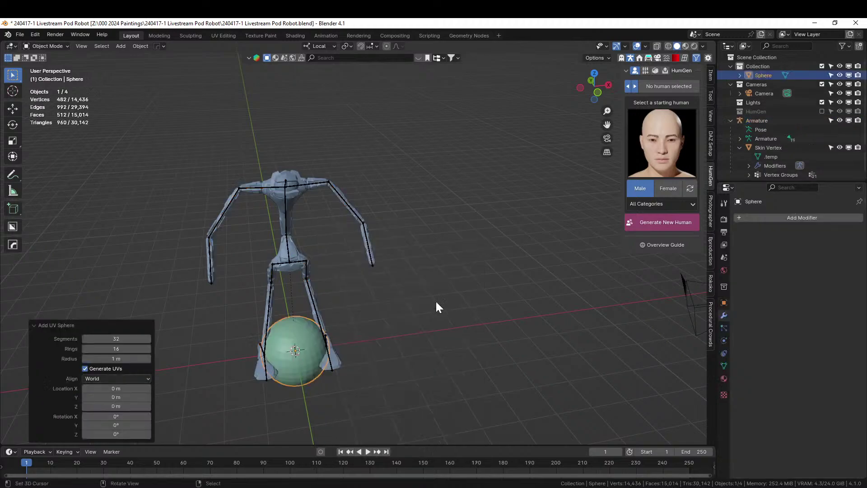
Stretch the sphere along Z by about 1.34 and raise it about 3.93 m to the robot's torso.
{"action": "middle_click_drag", "start_coordinate": [355, 311], "coordinate": [393, 343]}
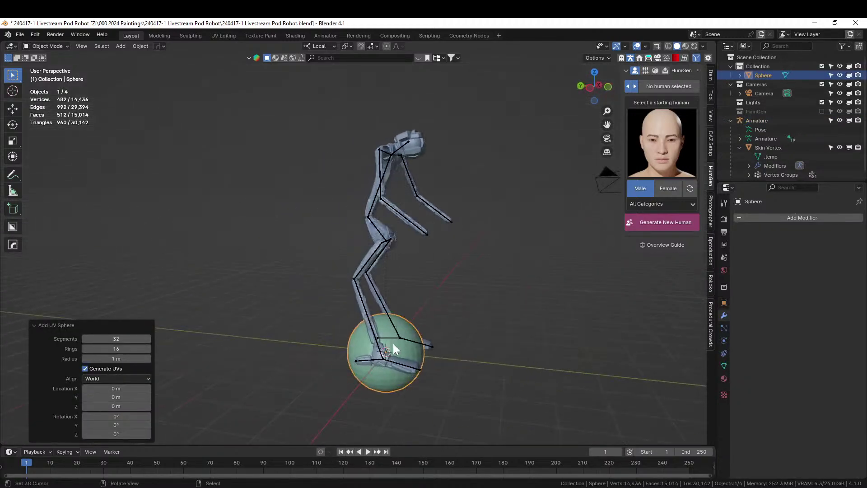
{"action": "key", "text": "s"}
{"action": "key", "text": "z"}
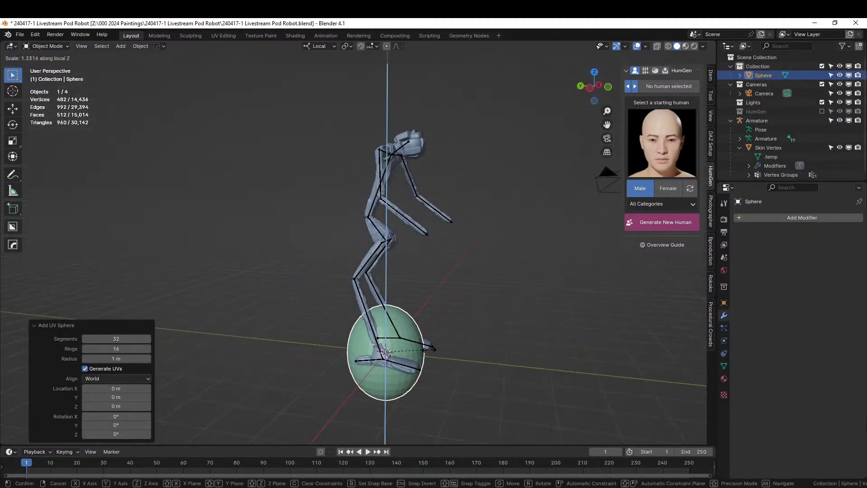
{"action": "left_click", "coordinate": [432, 356]}
{"action": "key", "text": "g"}
{"action": "key", "text": "z"}
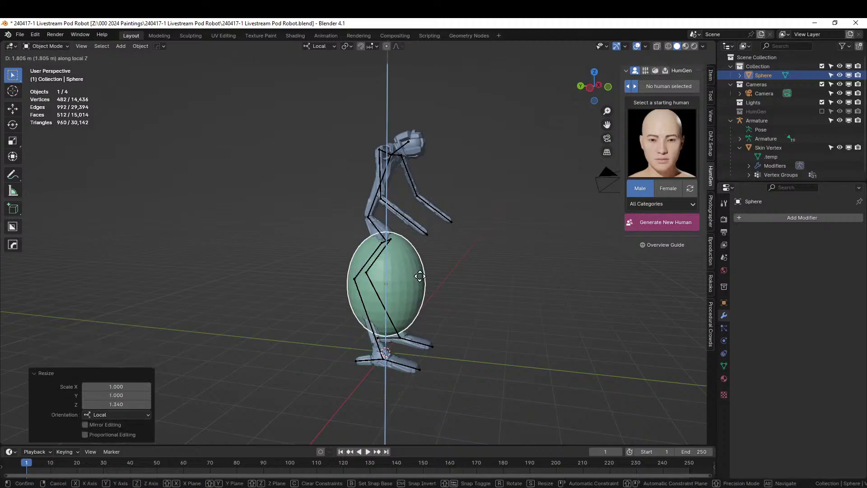
{"action": "left_click", "coordinate": [435, 208]}
In the right side view, shift the sphere in front of the torso and rotate it about -27.9° to follow the spine.
{"action": "key", "text": "KP_3"}
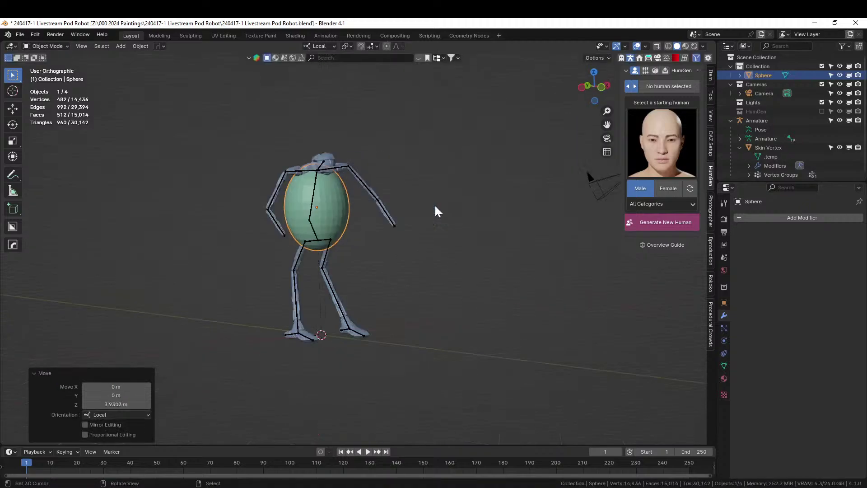
{"action": "scroll", "coordinate": [433, 208], "scroll_direction": "up", "scroll_amount": 2}
{"action": "middle_click_drag", "start_coordinate": [352, 181], "coordinate": [439, 340], "text": "shift"}
{"action": "key", "text": "g"}
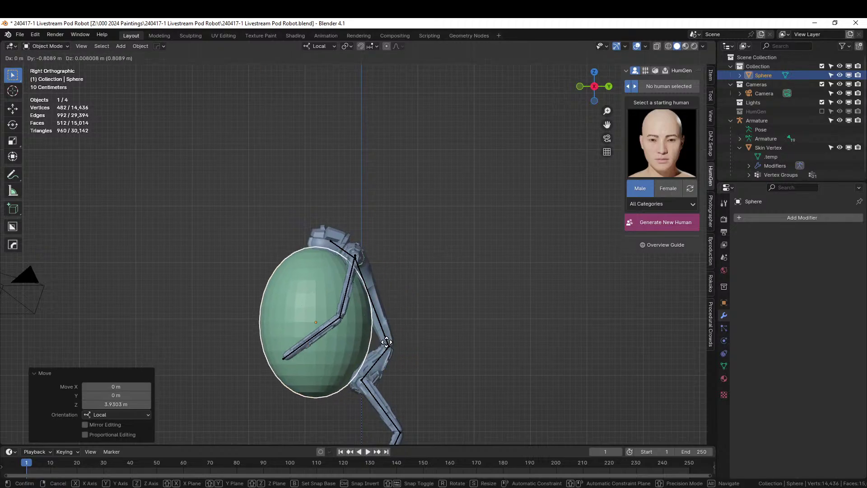
{"action": "left_click", "coordinate": [397, 352]}
{"action": "key", "text": "r"}
{"action": "key", "text": "Escape"}
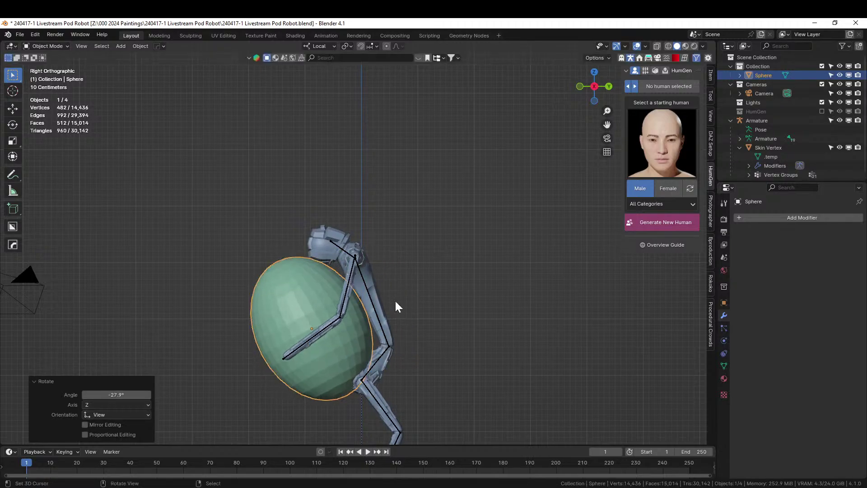
Scale the sphere uniformly to about 0.75 and move it about 0.34 m in Y and 0.20 m in Z against the spine.
{"action": "key", "text": "s"}
{"action": "left_click", "coordinate": [389, 339]}
{"action": "key", "text": "g"}
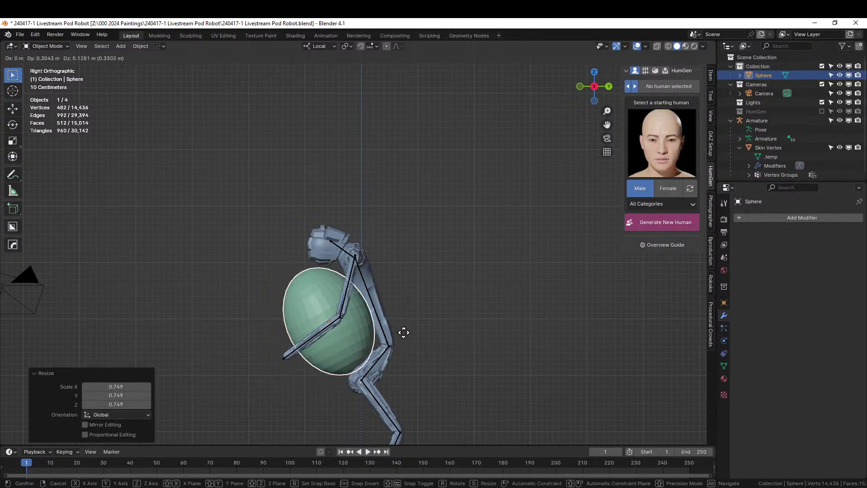
{"action": "left_click", "coordinate": [405, 328]}
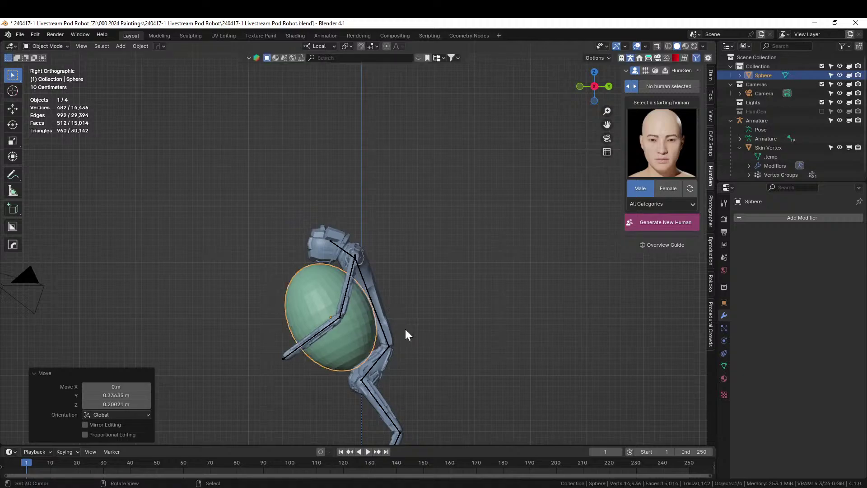
Flatten the sphere's upper end by moving its pole vertex about -0.23 m along local Z with smooth proportional editing.
{"action": "middle_click_drag", "start_coordinate": [405, 327], "coordinate": [609, 318]}
{"action": "scroll", "coordinate": [492, 339], "scroll_direction": "up", "scroll_amount": 3}
{"action": "middle_click_drag", "start_coordinate": [406, 340], "coordinate": [339, 326]}
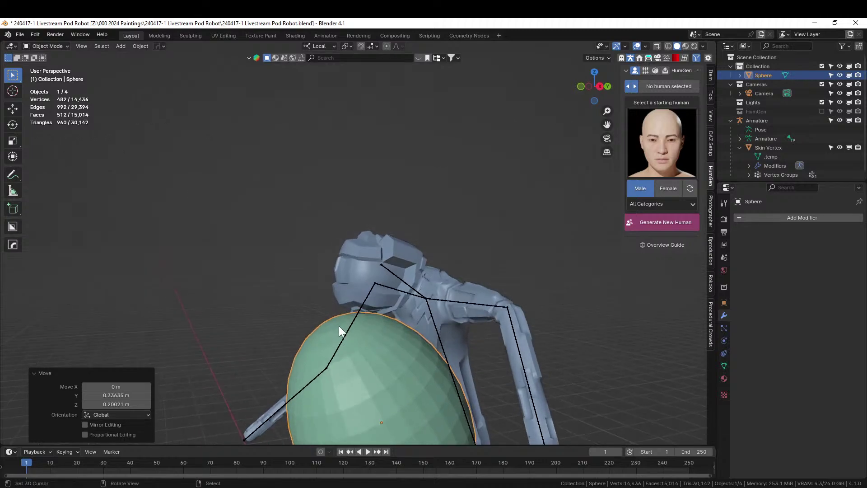
{"action": "key", "text": "Tab"}
{"action": "left_click", "coordinate": [329, 323]}
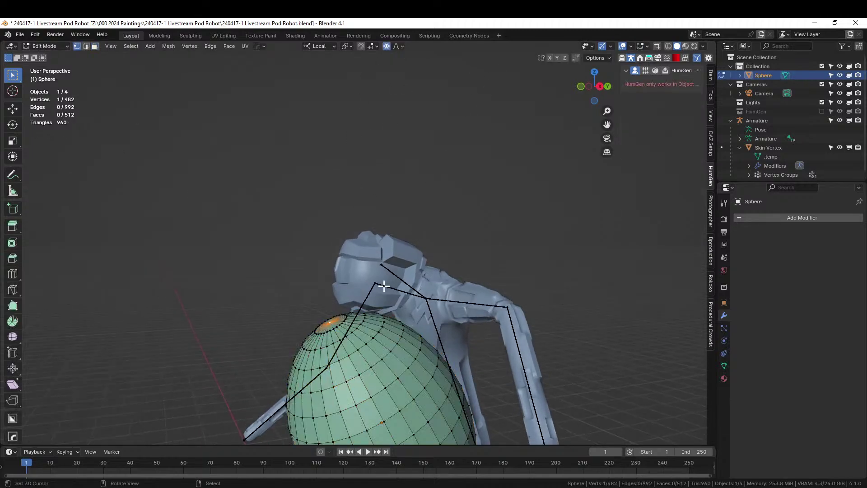
{"action": "key", "text": "g"}
{"action": "key", "text": "z"}
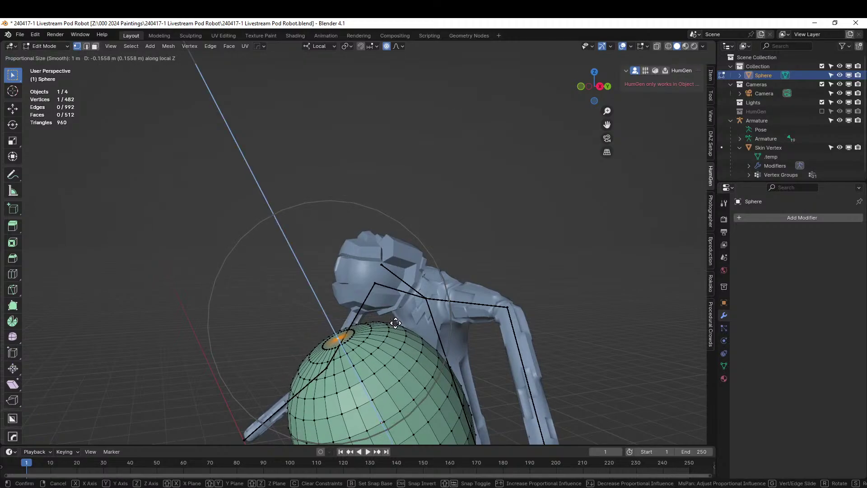
{"action": "left_click", "coordinate": [398, 329]}
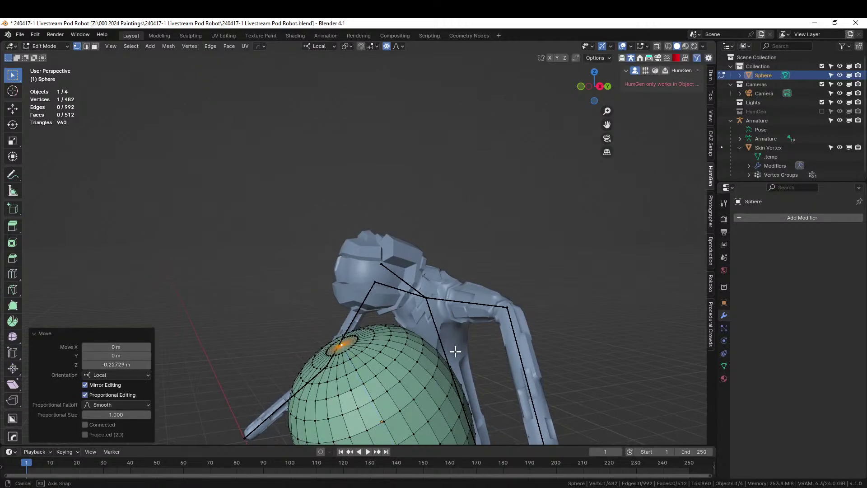
Isolate the sphere and flatten its lower end by moving the pole vertex about 0.16 m along local Z with proportional editing.
{"action": "middle_click_drag", "start_coordinate": [438, 340], "coordinate": [447, 442]}
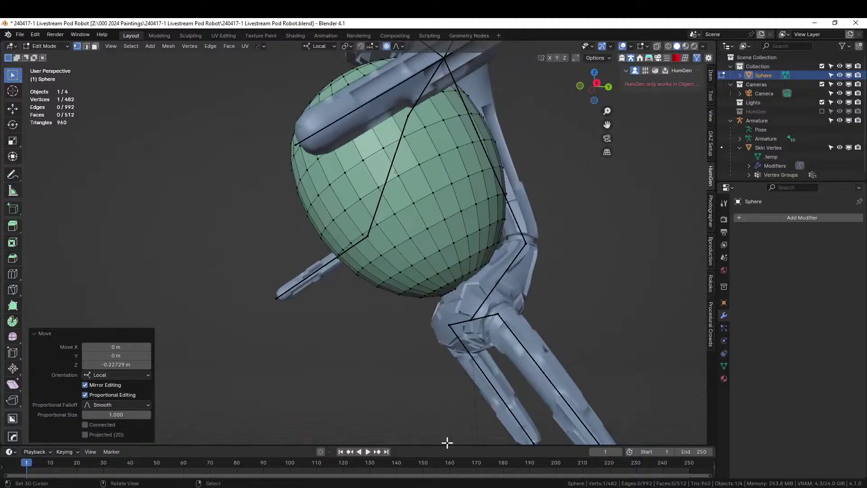
{"action": "key", "text": "KP_Divide"}
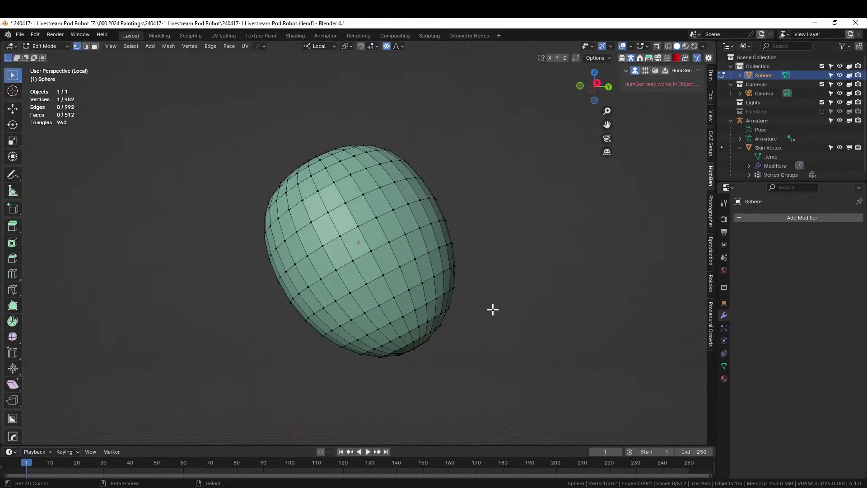
{"action": "middle_click_drag", "start_coordinate": [493, 309], "coordinate": [437, 304]}
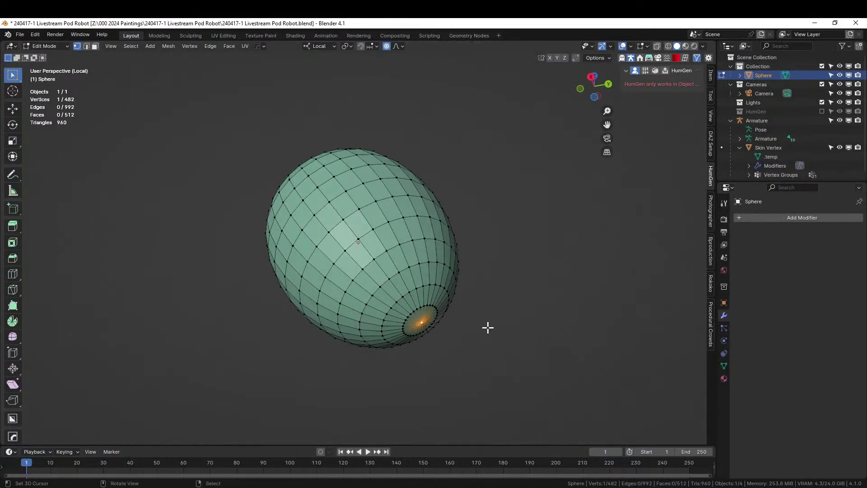
{"action": "key", "text": "KP_7"}
{"action": "key", "text": "KP_3"}
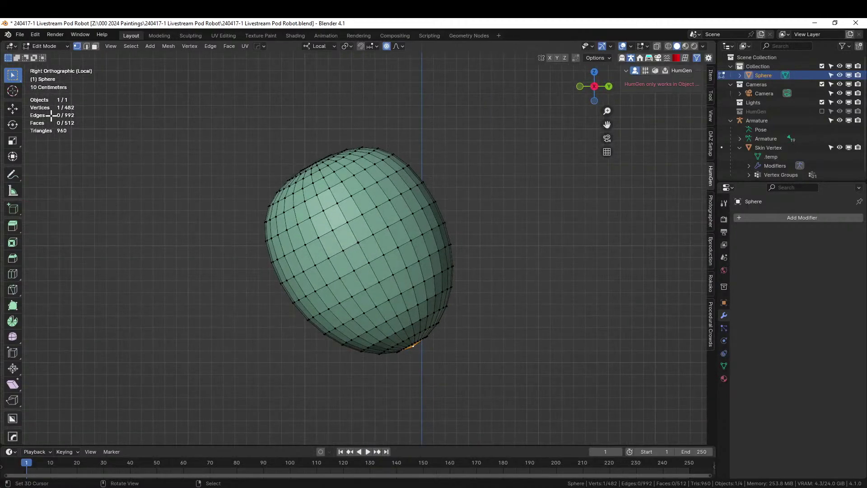
{"action": "left_click", "coordinate": [14, 157]}
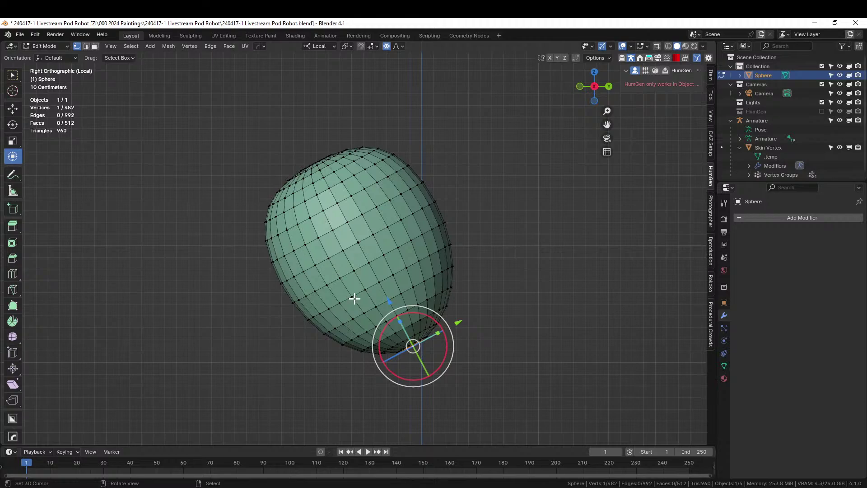
{"action": "key", "text": "g"}
{"action": "key", "text": "z"}
{"action": "key", "text": "z"}
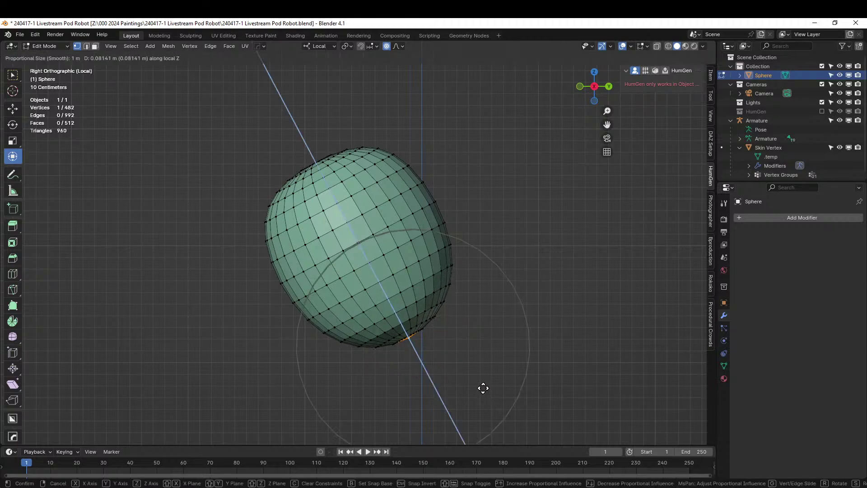
{"action": "left_click", "coordinate": [480, 379]}
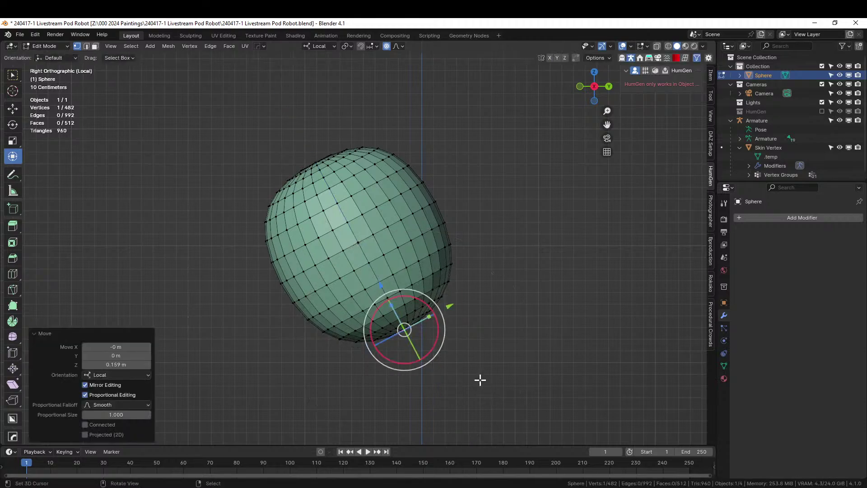
{"action": "key", "text": "KP_Divide"}
{"action": "middle_click_drag", "start_coordinate": [480, 379], "coordinate": [429, 384]}
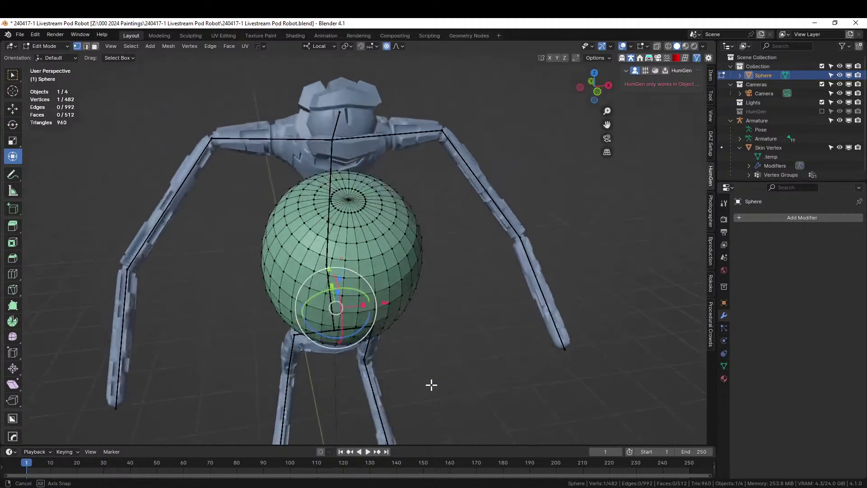
{"action": "key", "text": "Tab"}
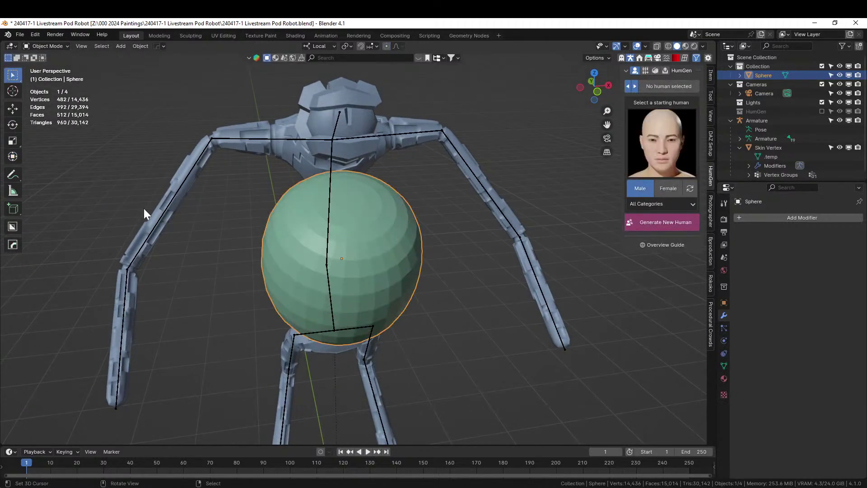
Enable the Transform tool and narrow the sphere along local X to about 0.84.
{"action": "left_click", "coordinate": [18, 159]}
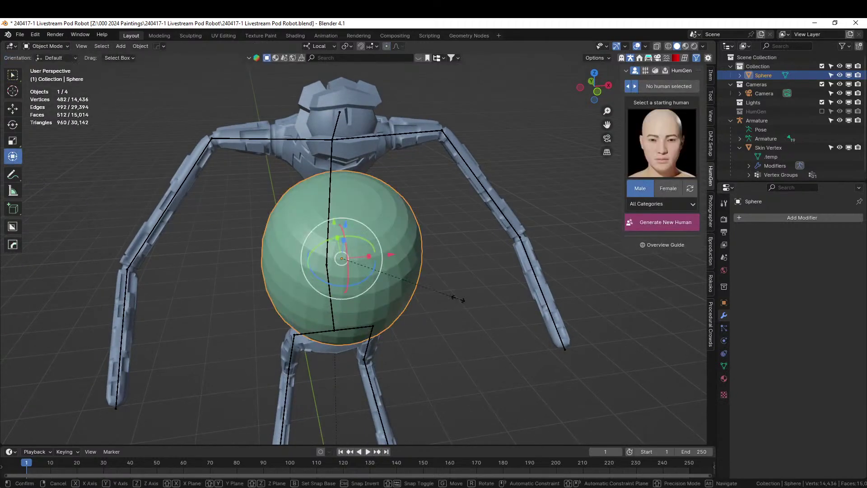
{"action": "key", "text": "s"}
{"action": "key", "text": "x"}
{"action": "left_click", "coordinate": [437, 299]}
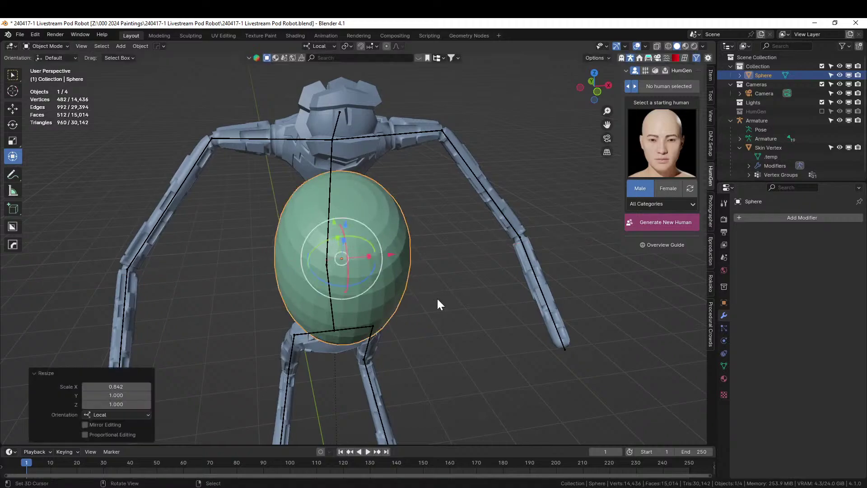
Enable the HumGen collection as a size reference and stretch the sphere along its local Z by about 1.14.
{"action": "middle_click_drag", "start_coordinate": [437, 299], "coordinate": [473, 263]}
{"action": "left_click", "coordinate": [822, 112]}
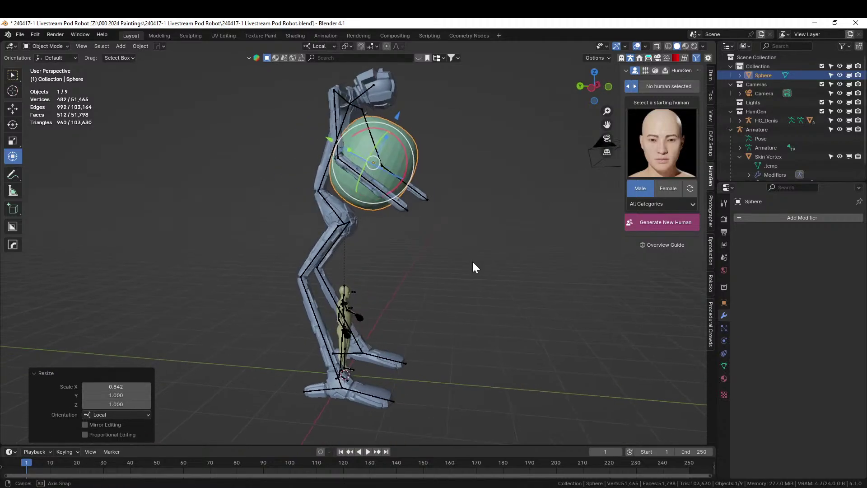
{"action": "scroll", "coordinate": [422, 235], "scroll_direction": "up", "scroll_amount": 3}
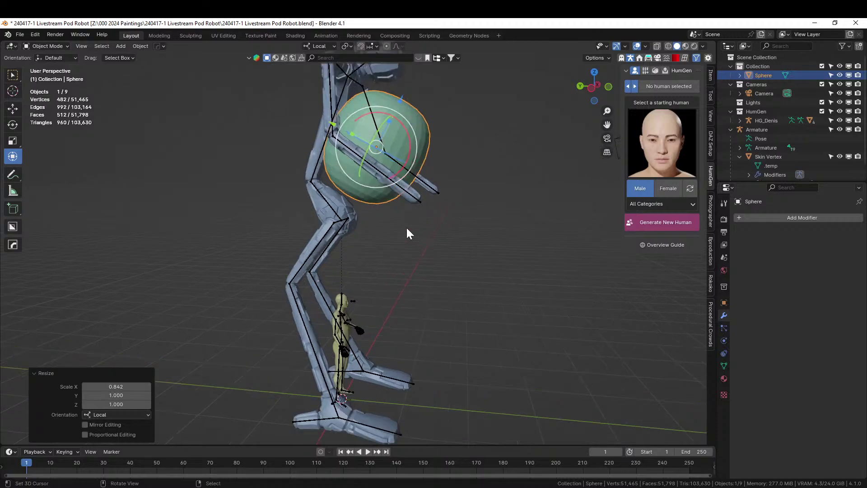
{"action": "key", "text": "s"}
{"action": "key", "text": "z"}
{"action": "key", "text": "z"}
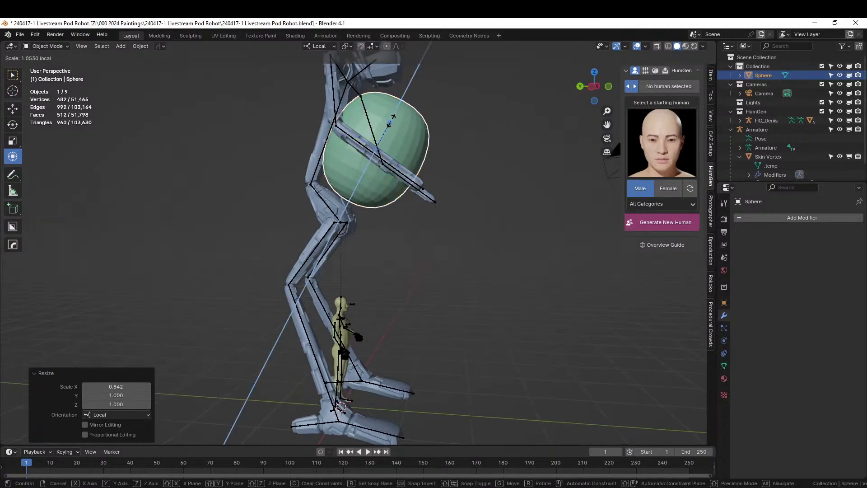
{"action": "left_click", "coordinate": [394, 114]}
Examine the sphere's proportions beside the human figure and how it meets the robot's back and shoulders.
{"action": "scroll", "coordinate": [402, 210], "scroll_direction": "down", "scroll_amount": 4}
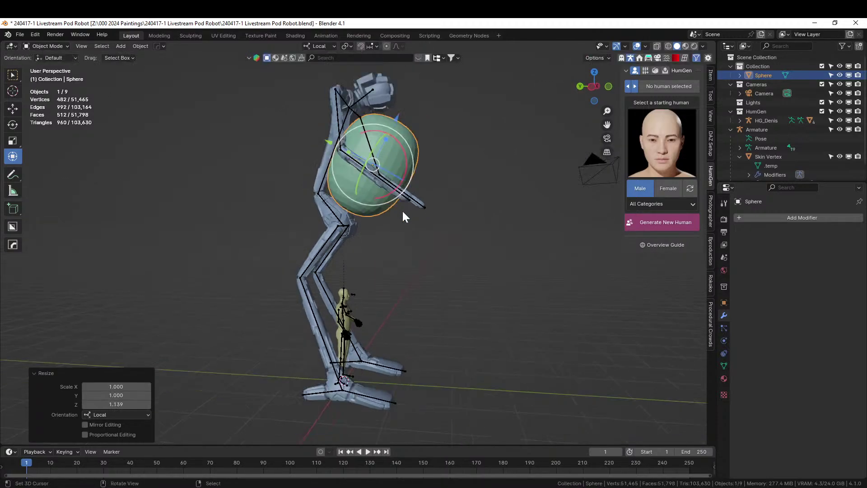
{"action": "middle_click_drag", "start_coordinate": [403, 210], "coordinate": [317, 215]}
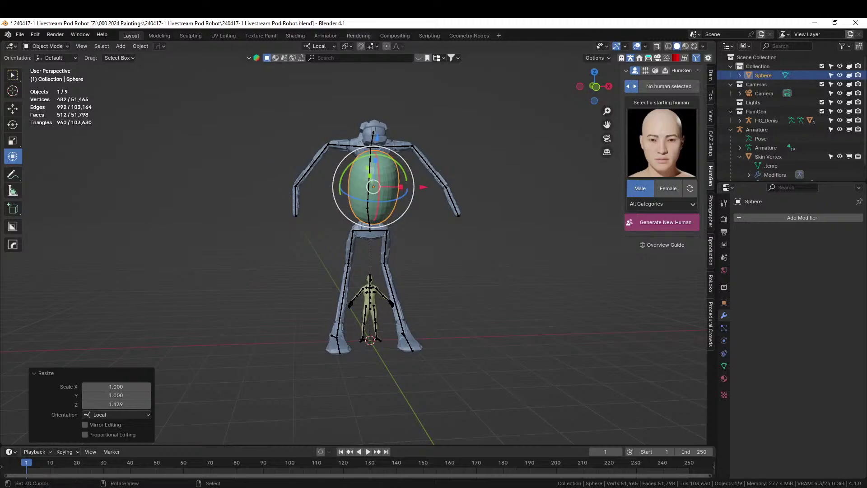
{"action": "middle_click_drag", "start_coordinate": [304, 221], "coordinate": [456, 335]}
{"action": "scroll", "coordinate": [489, 235], "scroll_direction": "up", "scroll_amount": 5}
{"action": "scroll", "coordinate": [453, 355], "scroll_direction": "up", "scroll_amount": 5}
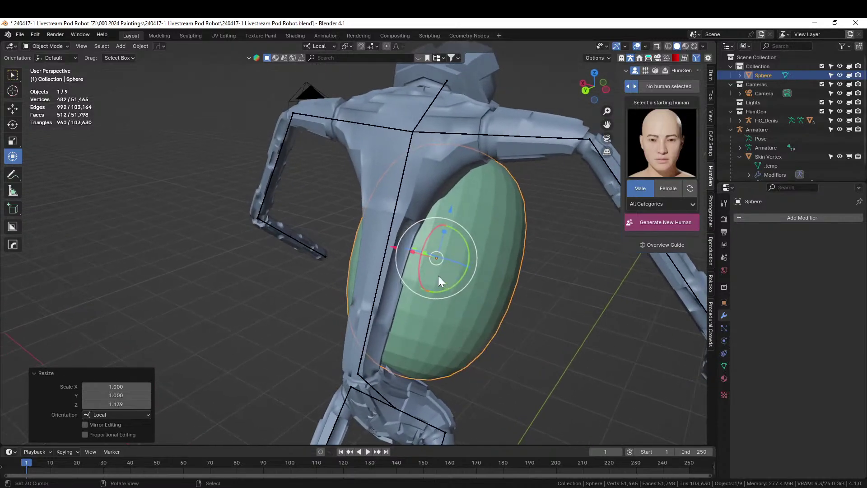
{"action": "key", "text": "Tab"}
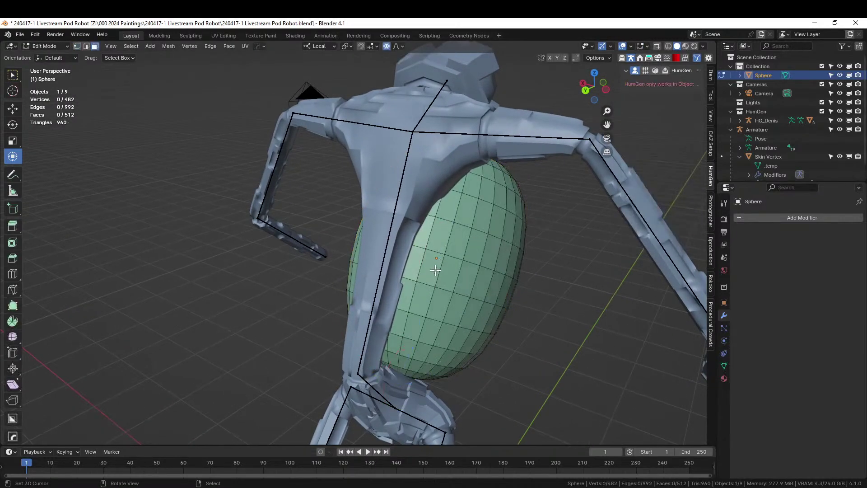
{"action": "key", "text": "Tab"}
{"action": "middle_click_drag", "start_coordinate": [454, 275], "coordinate": [484, 288]}
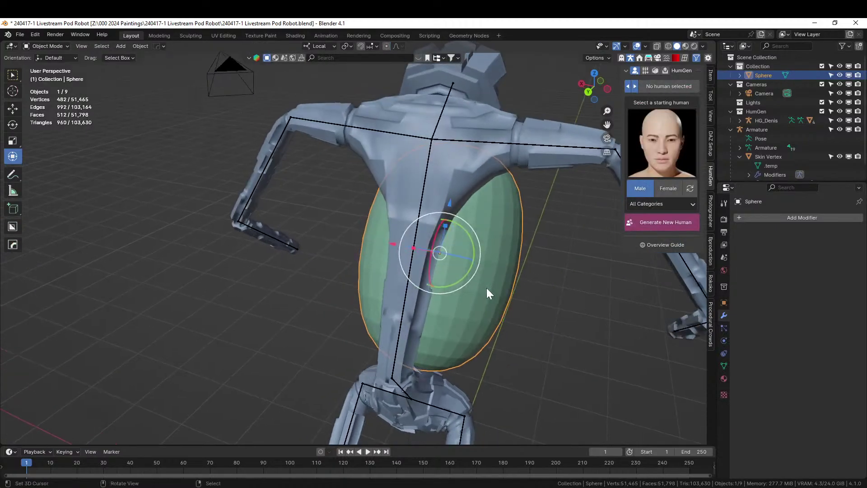
Mirror the sphere across its X axis with a bisecting mirror modifier.
{"action": "key", "text": "KP_1"}
{"action": "key", "text": "alt+x"}
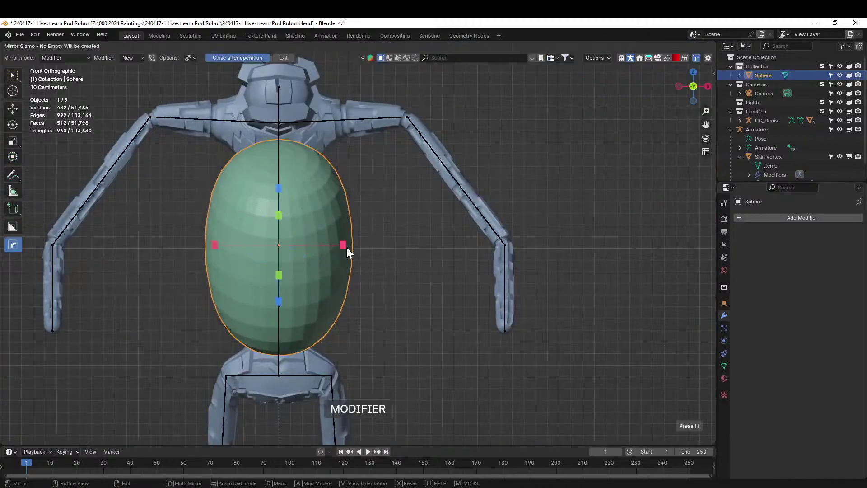
{"action": "left_click", "coordinate": [342, 246]}
{"action": "middle_click_drag", "start_coordinate": [343, 245], "coordinate": [549, 286]}
Try to extrude two adjacent faces on the back of the sphere, beside the robot's spine.
{"action": "key", "text": "Tab"}
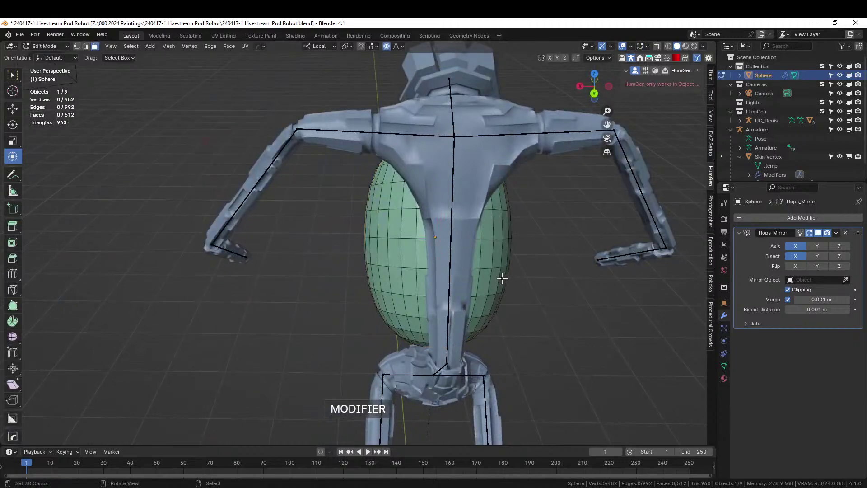
{"action": "left_click", "coordinate": [481, 261]}
{"action": "middle_click_drag", "start_coordinate": [481, 261], "coordinate": [546, 253]}
{"action": "key", "text": "e"}
{"action": "right_click", "coordinate": [360, 308]}
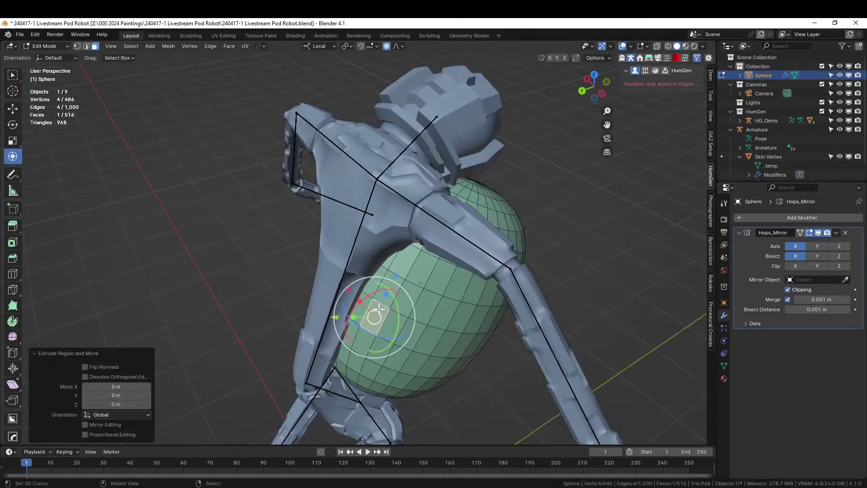
{"action": "middle_click_drag", "start_coordinate": [360, 308], "coordinate": [443, 309]}
{"action": "left_click", "coordinate": [411, 270]}
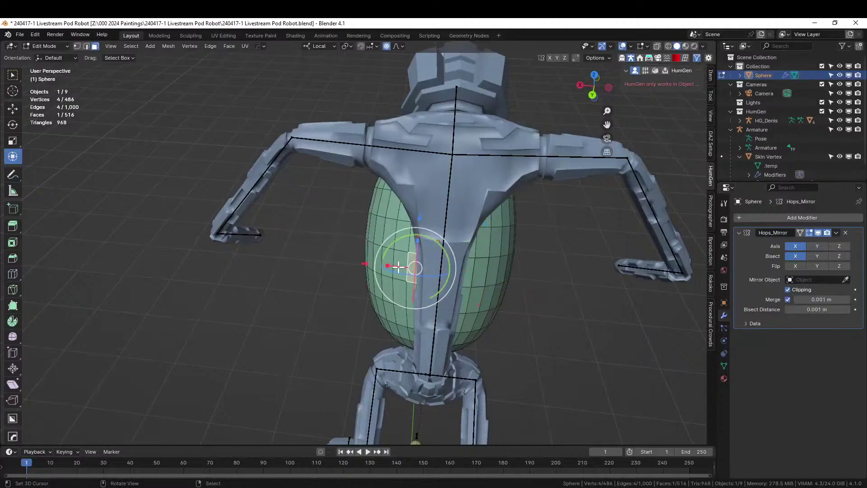
{"action": "middle_click_drag", "start_coordinate": [398, 267], "coordinate": [528, 284]}
{"action": "key", "text": "e"}
{"action": "right_click", "coordinate": [551, 290]}
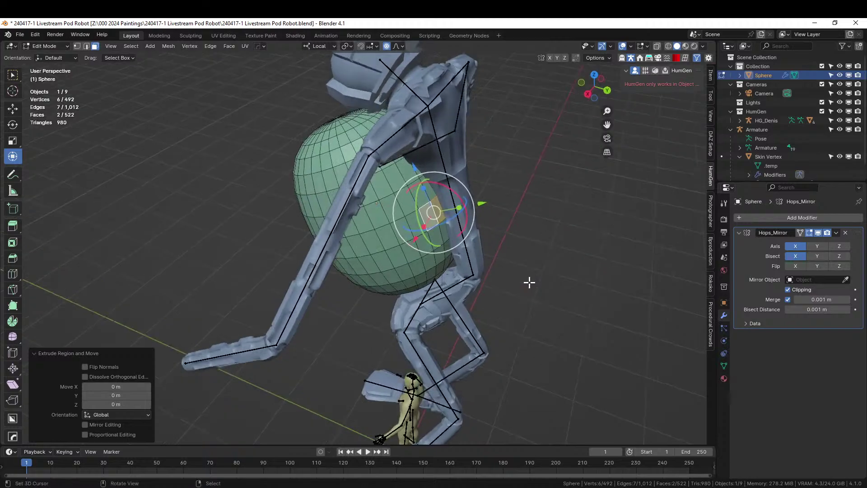
{"action": "key", "text": "g"}
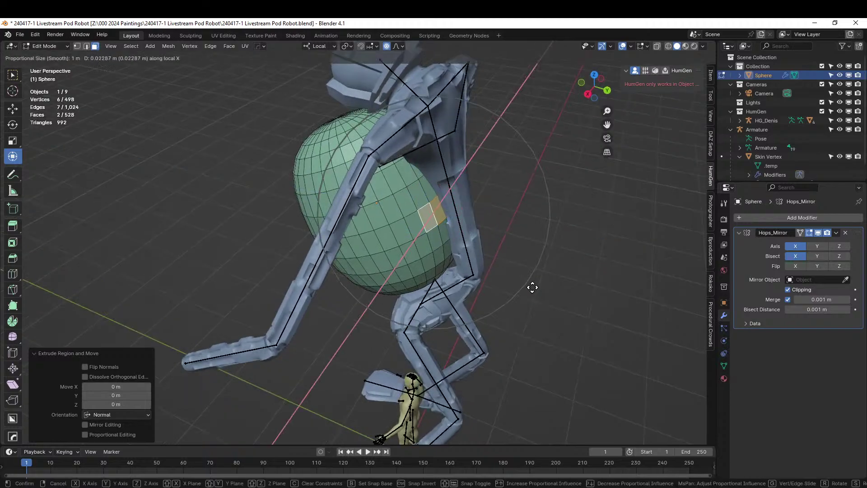
{"action": "right_click", "coordinate": [540, 296]}
Turn off proportional editing and set the transform orientation to Global.
{"action": "key", "text": "o"}
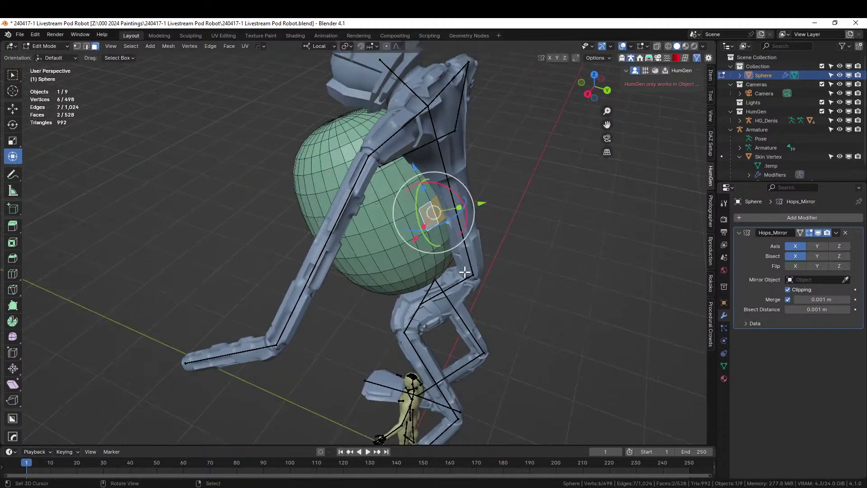
{"action": "key", "text": "g"}
{"action": "right_click", "coordinate": [479, 281]}
{"action": "left_click", "coordinate": [333, 47]}
{"action": "left_click", "coordinate": [319, 75]}
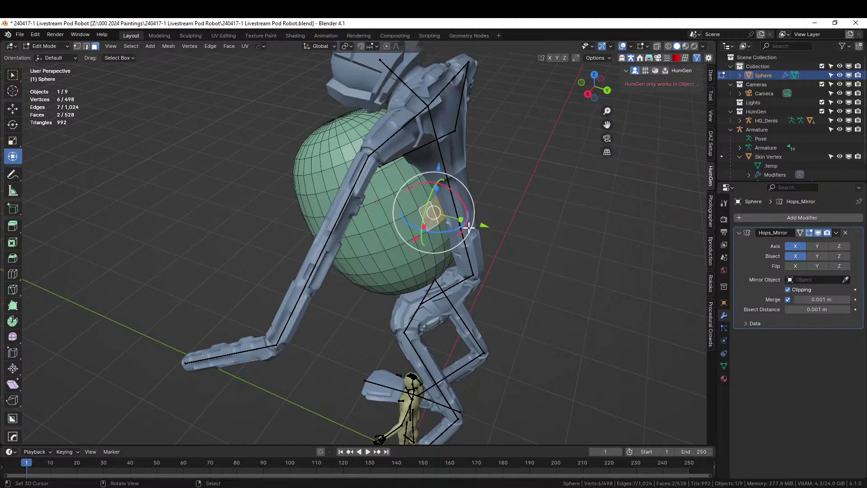
Try pulling the extruded back faces out about 0.33 m along global Y and flattening them with a Y scale of 0.
{"action": "left_click_drag", "start_coordinate": [468, 228], "coordinate": [502, 255]}
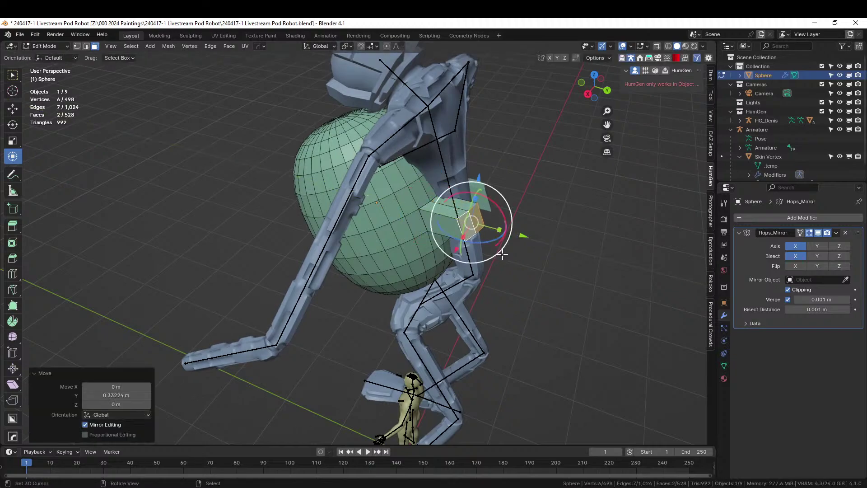
{"action": "key", "text": "s"}
{"action": "key", "text": "y"}
{"action": "key", "text": "0"}
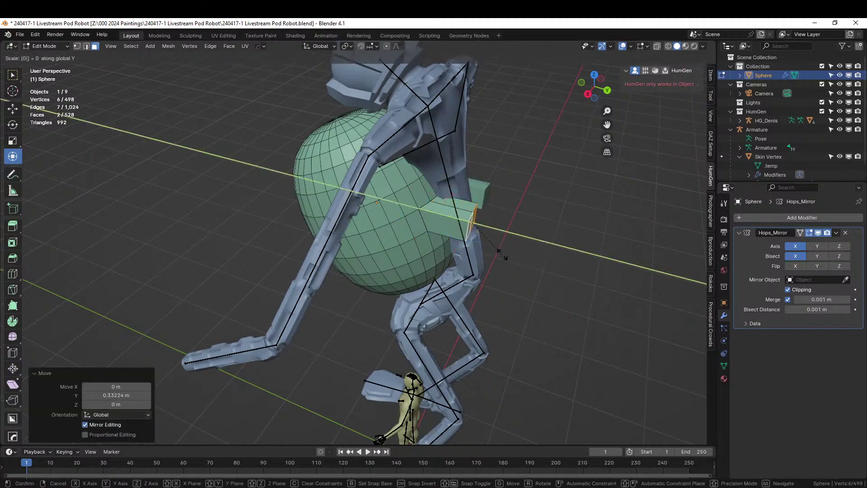
{"action": "key", "text": "Return"}
{"action": "middle_click_drag", "start_coordinate": [519, 259], "coordinate": [470, 258]}
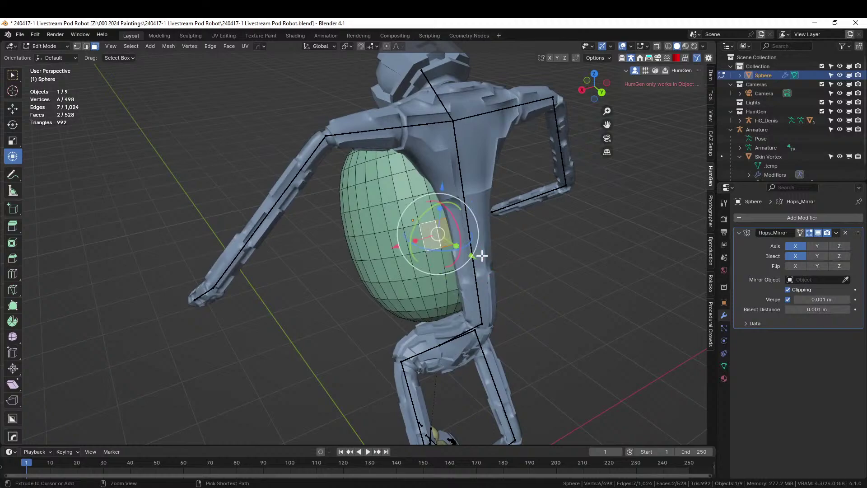
{"action": "middle_click_drag", "start_coordinate": [552, 277], "coordinate": [333, 239]}
{"action": "key", "text": "Tab"}
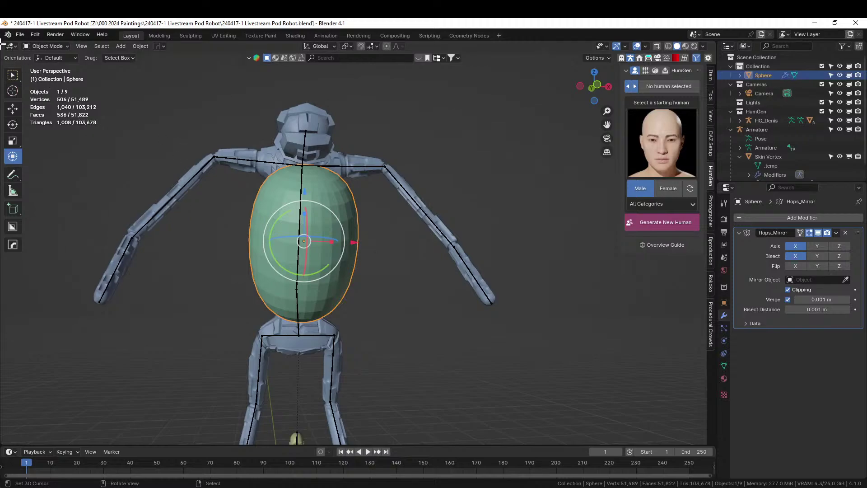
Split the viewport, turn the new area into an Asset Browser and duplicate it into a separate window.
{"action": "left_click_drag", "start_coordinate": [1, 43], "coordinate": [331, 158]}
{"action": "key", "text": "shift+F1"}
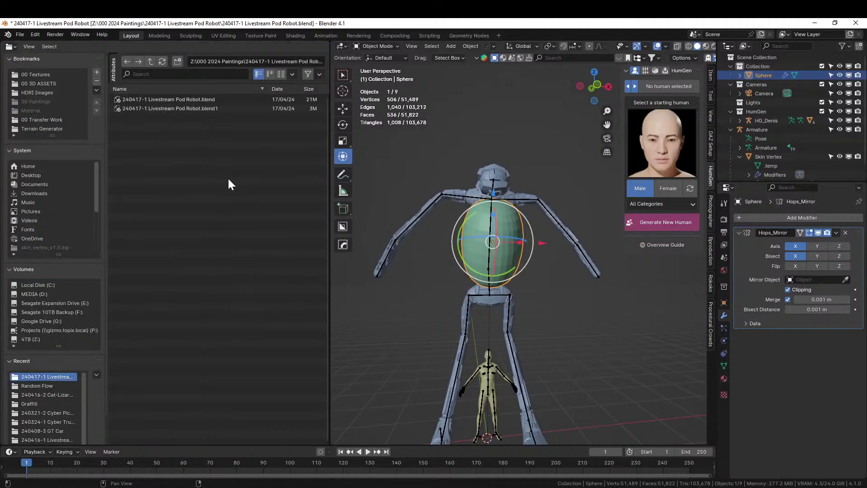
{"action": "key", "text": "shift+F1"}
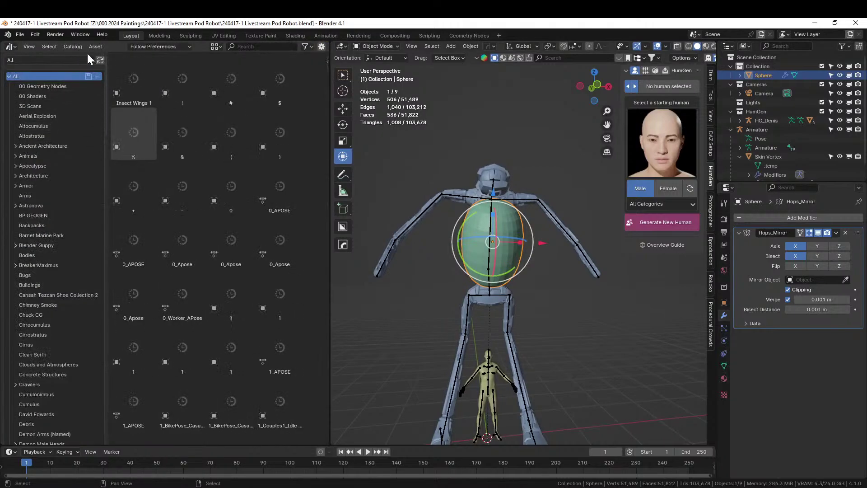
{"action": "right_click", "coordinate": [121, 42]}
{"action": "left_click", "coordinate": [97, 103]}
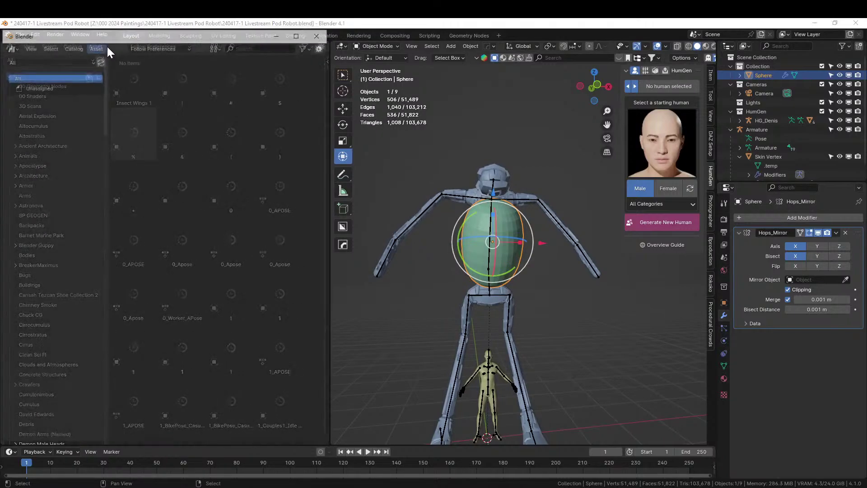
Move the separate Asset Browser window out of the way and close the split area beside the viewport.
{"action": "left_click_drag", "start_coordinate": [111, 36], "coordinate": [135, 0]}
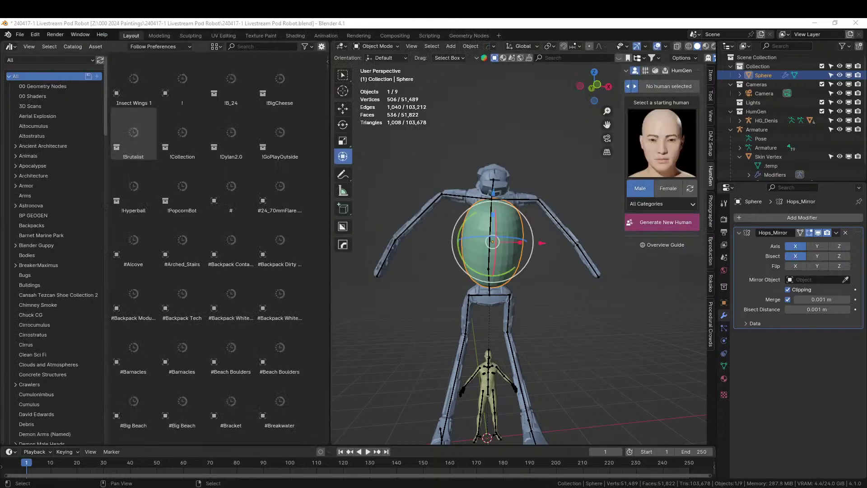
{"action": "right_click", "coordinate": [113, 45]}
{"action": "left_click", "coordinate": [85, 119]}
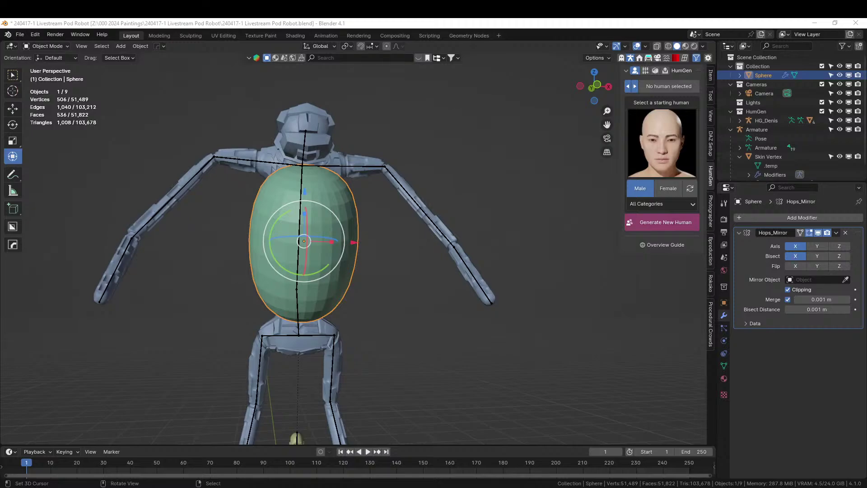
Add the ULTRABORG_ArmorPack_69 asset, clear its location and raise it about 4.37 m along Z to the robot's torso.
{"action": "left_click_drag", "start_coordinate": [485, 415], "coordinate": [468, 409]}
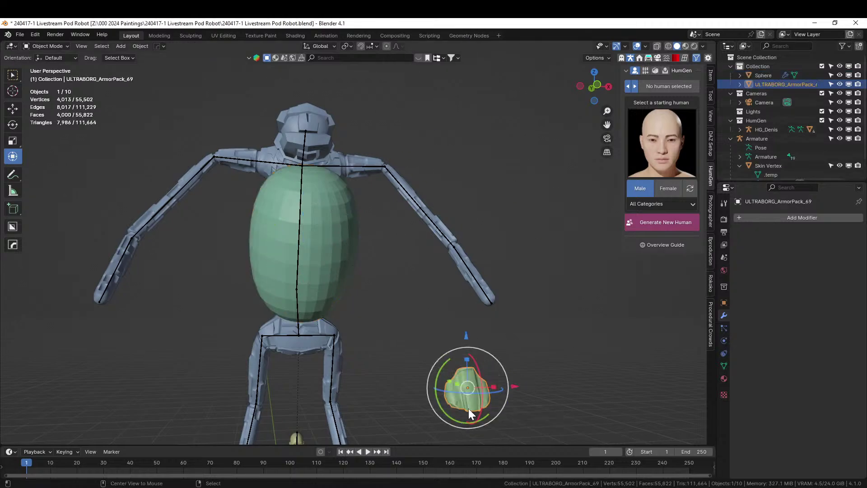
{"action": "key", "text": "alt+g"}
{"action": "middle_click_drag", "start_coordinate": [416, 388], "coordinate": [402, 401]}
{"action": "key", "text": "g"}
{"action": "key", "text": "z"}
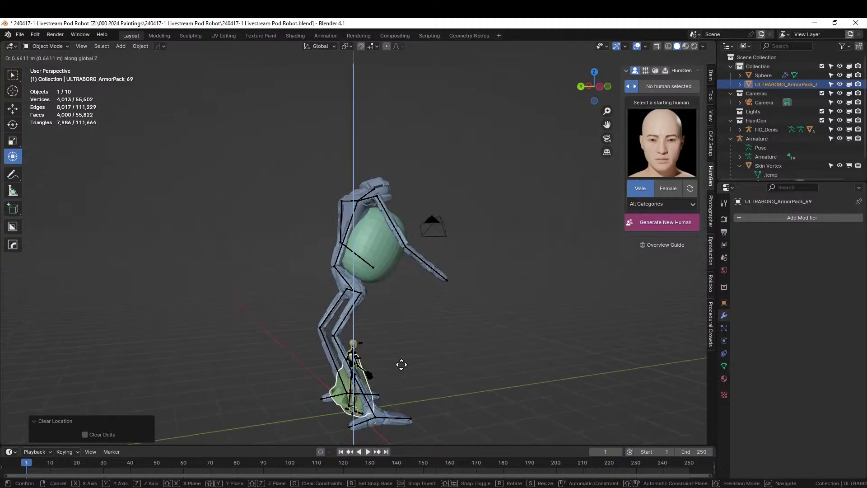
{"action": "left_click", "coordinate": [397, 222]}
Rotate the armor piece about -142° around X and shift it about 0.19 m along Y onto the robot's back.
{"action": "scroll", "coordinate": [407, 244], "scroll_direction": "up", "scroll_amount": 6}
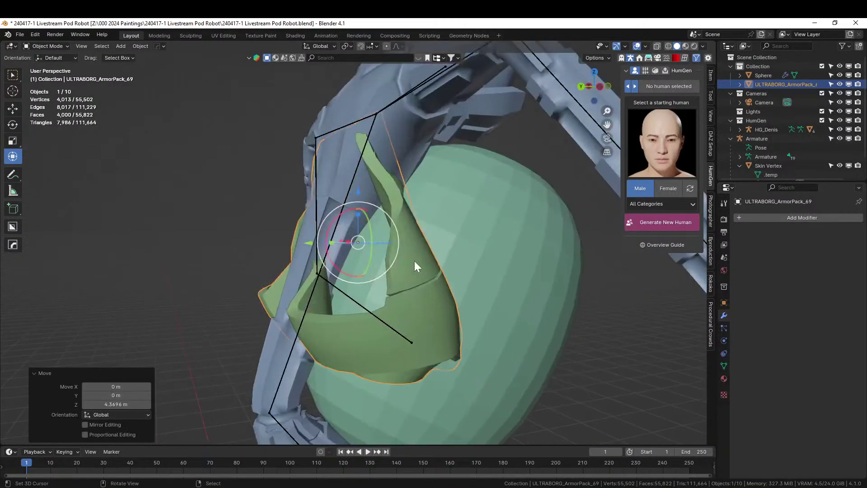
{"action": "middle_click_drag", "start_coordinate": [414, 261], "coordinate": [385, 284]}
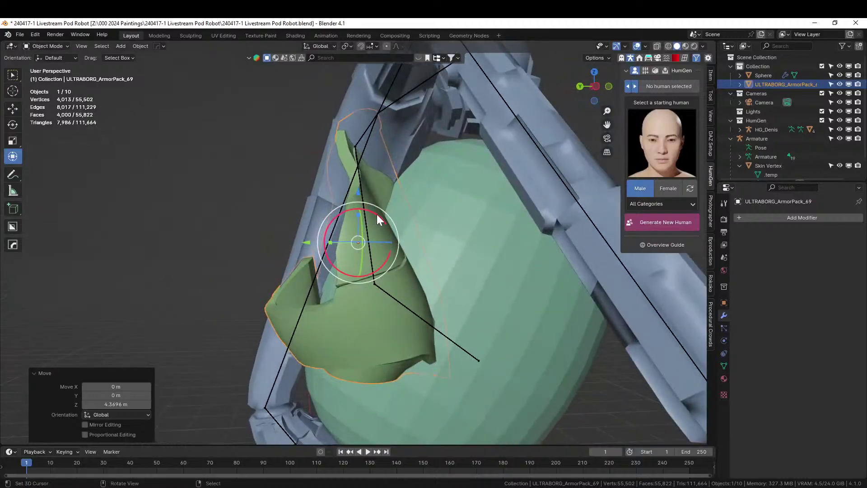
{"action": "left_click_drag", "start_coordinate": [377, 215], "coordinate": [275, 267]}
{"action": "middle_click_drag", "start_coordinate": [276, 267], "coordinate": [497, 294]}
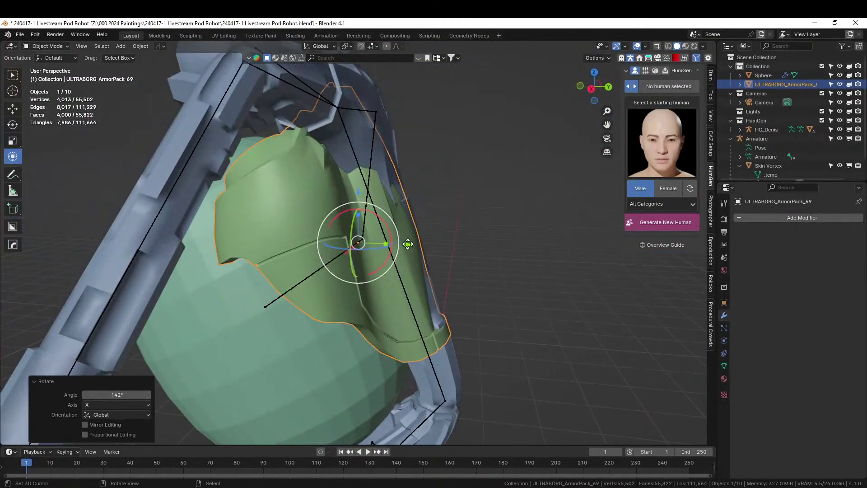
{"action": "left_click_drag", "start_coordinate": [409, 245], "coordinate": [439, 240]}
{"action": "middle_click_drag", "start_coordinate": [436, 234], "coordinate": [704, 266]}
{"action": "middle_click_drag", "start_coordinate": [694, 262], "coordinate": [106, 249]}
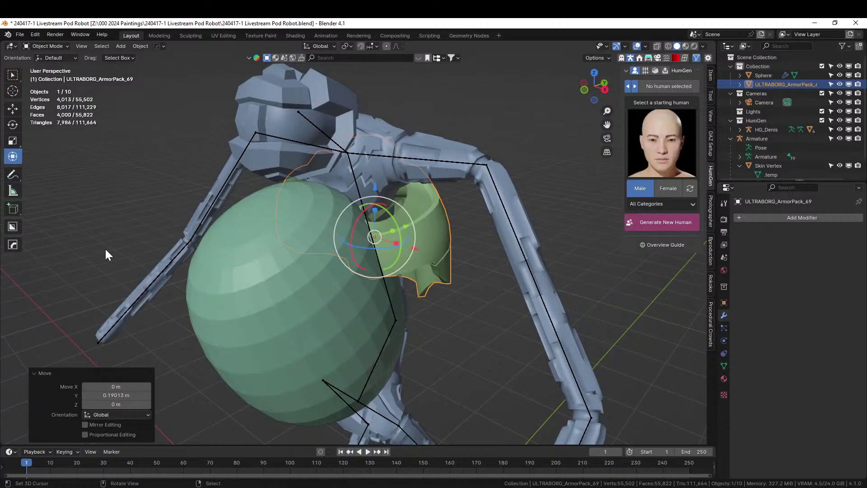
{"action": "middle_click_drag", "start_coordinate": [178, 234], "coordinate": [239, 244]}
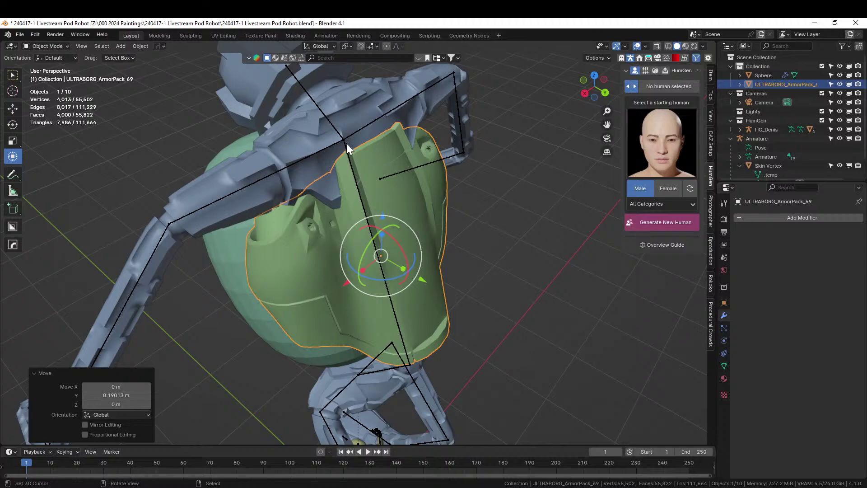
Put the armature in Pose Mode and parent the armor piece to its torso bone using the Bone option.
{"action": "left_click", "coordinate": [514, 243]}
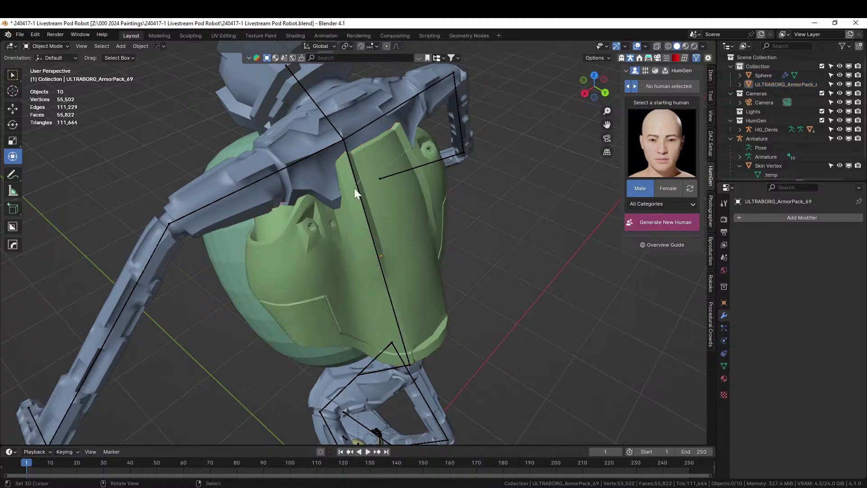
{"action": "left_click", "coordinate": [348, 148]}
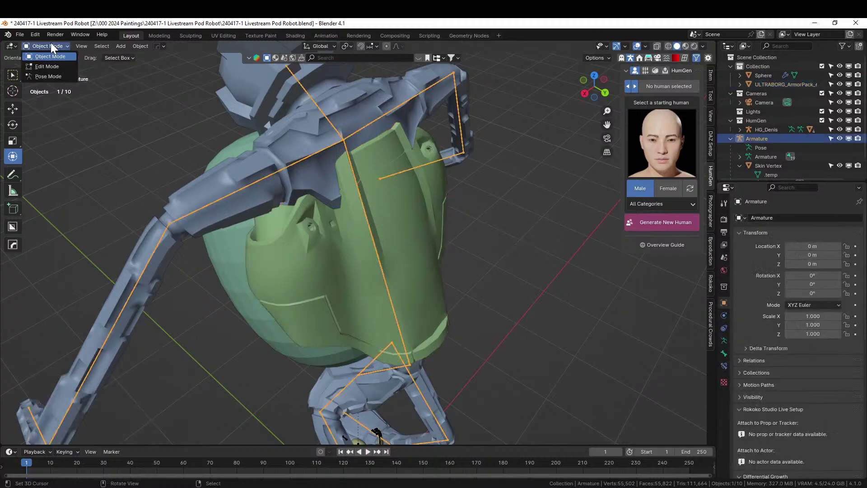
{"action": "left_click", "coordinate": [56, 77]}
{"action": "left_click", "coordinate": [361, 207]}
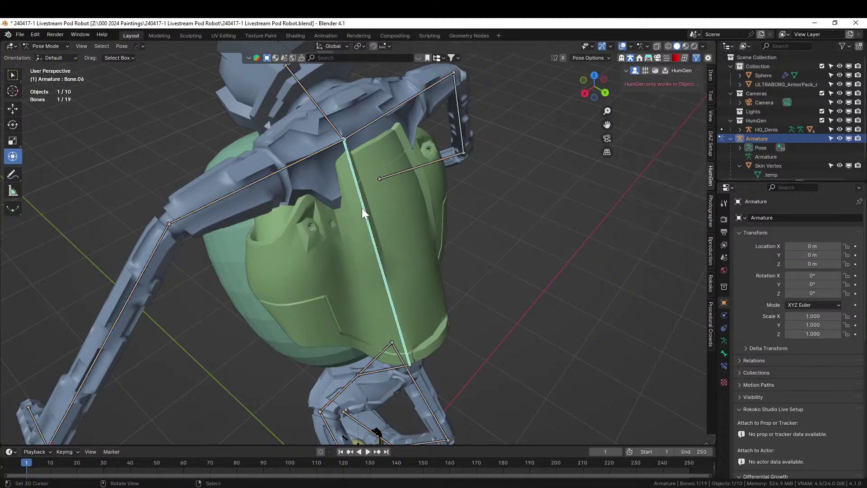
{"action": "left_click", "coordinate": [780, 85], "text": "shift"}
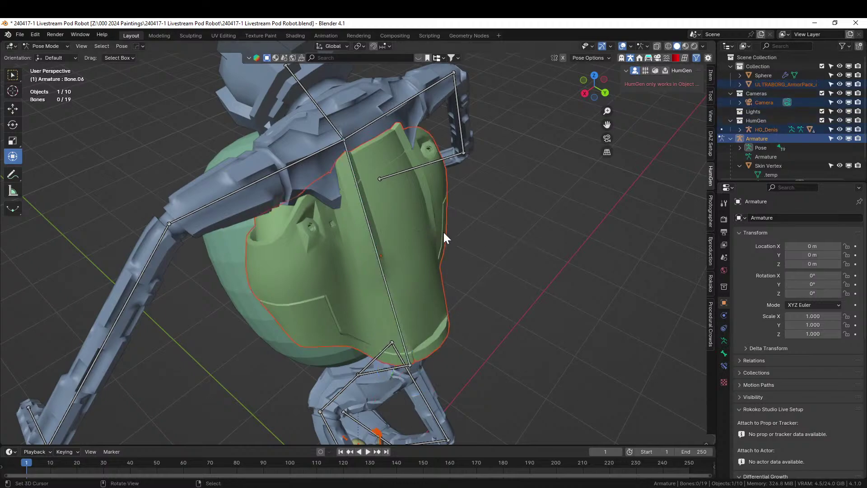
{"action": "key", "text": "ctrl+p"}
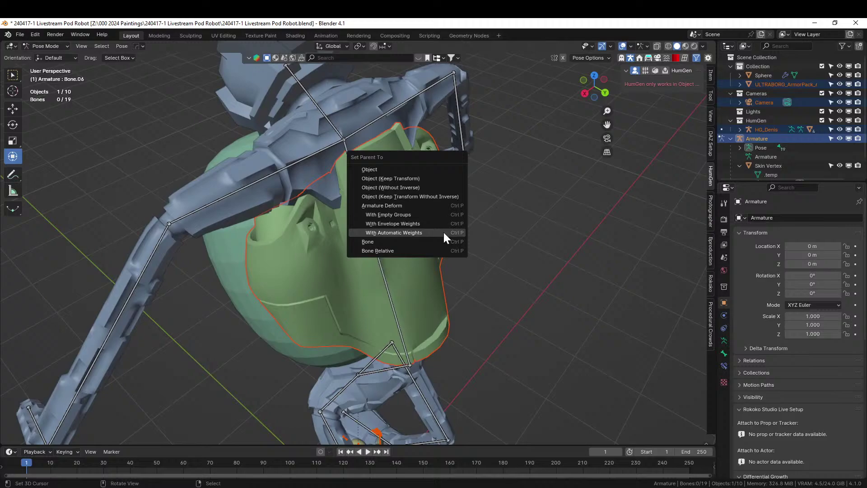
{"action": "left_click", "coordinate": [420, 241]}
{"action": "middle_click_drag", "start_coordinate": [421, 242], "coordinate": [461, 232]}
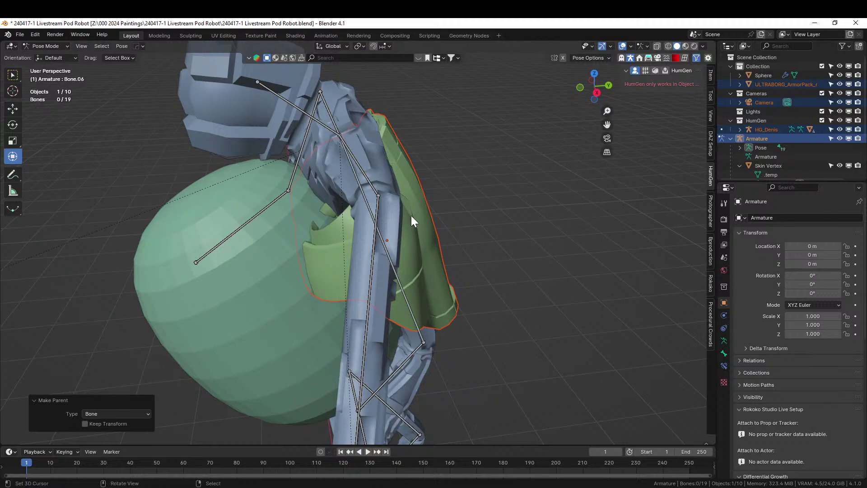
{"action": "middle_click_drag", "start_coordinate": [411, 220], "coordinate": [366, 257]}
Parent the sphere to the same torso bone using the Bone option and reselect that bone.
{"action": "left_click", "coordinate": [370, 219]}
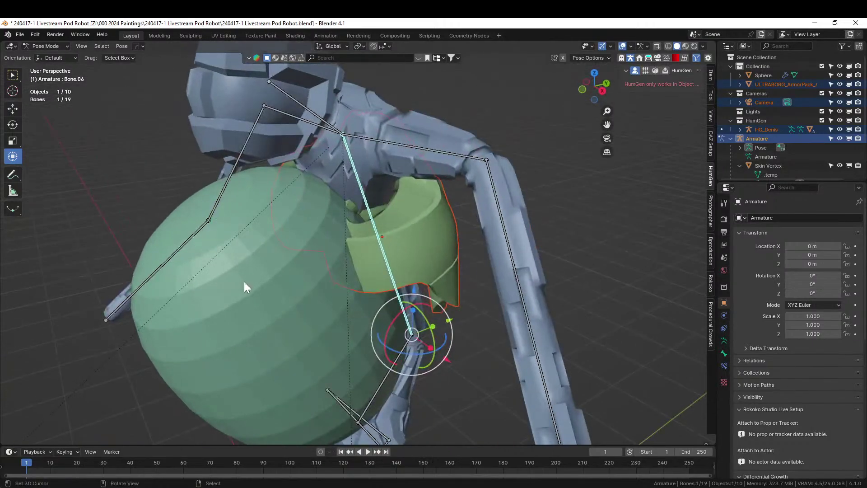
{"action": "left_click", "coordinate": [774, 75]}
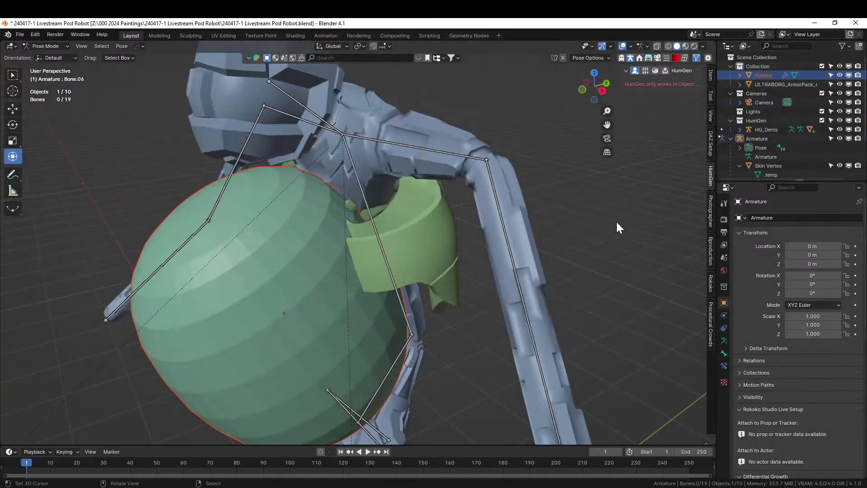
{"action": "key", "text": "ctrl+p"}
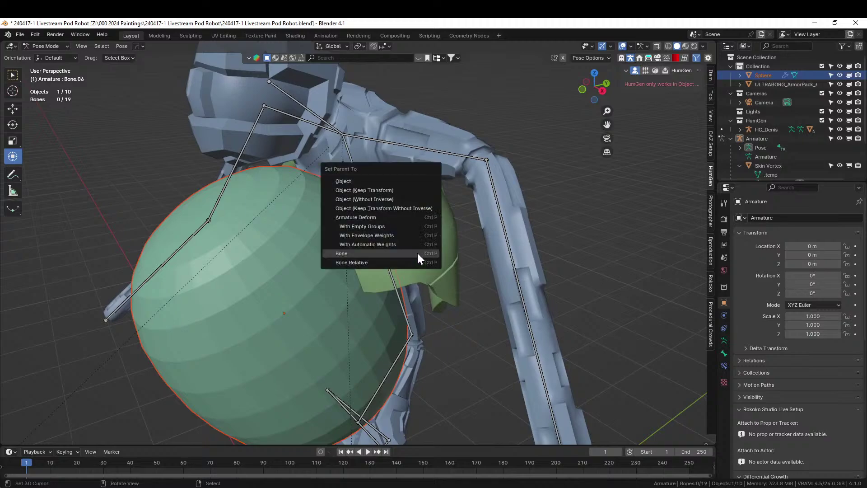
{"action": "left_click", "coordinate": [417, 253]}
{"action": "middle_click_drag", "start_coordinate": [417, 253], "coordinate": [187, 188]}
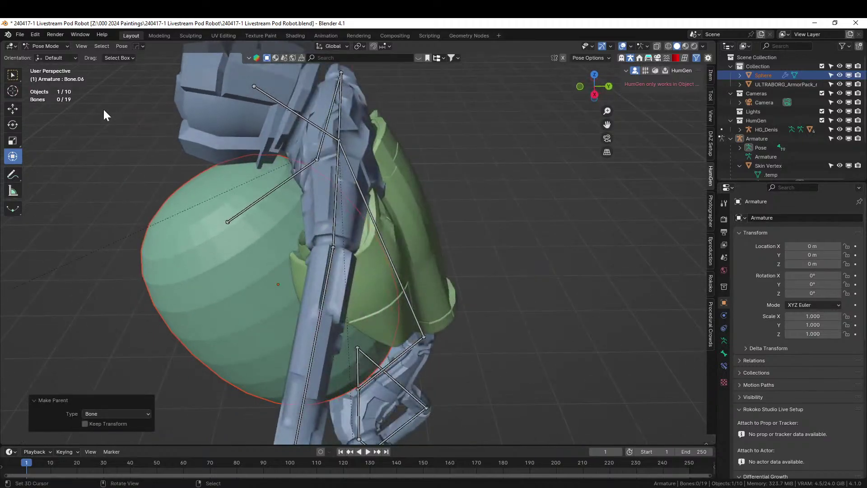
{"action": "left_click", "coordinate": [362, 199]}
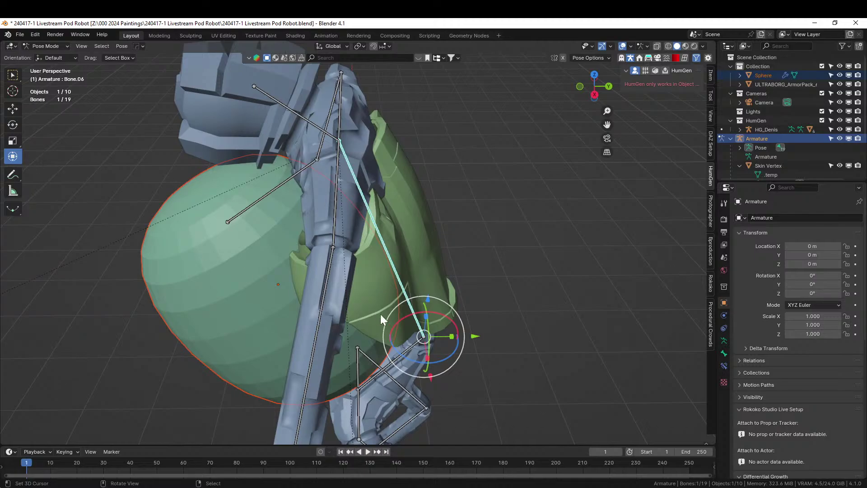
Test-rotate the torso bone by about 8° around X to check that the sphere and armor follow it.
{"action": "left_click_drag", "start_coordinate": [437, 321], "coordinate": [434, 321]}
{"action": "middle_click_drag", "start_coordinate": [434, 322], "coordinate": [374, 361]}
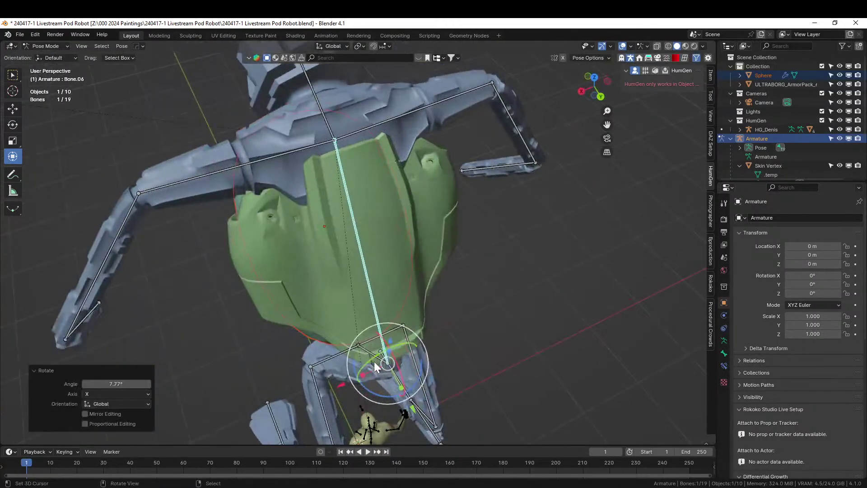
{"action": "mouse_move", "coordinate": [372, 390]}
{"action": "left_mouse_down"}
{"action": "mouse_move", "coordinate": [390, 387]}
{"action": "mouse_move", "coordinate": [354, 381]}
{"action": "mouse_move", "coordinate": [378, 384]}
{"action": "left_mouse_up"}
{"action": "scroll", "coordinate": [378, 384], "scroll_direction": "down", "scroll_amount": 3}
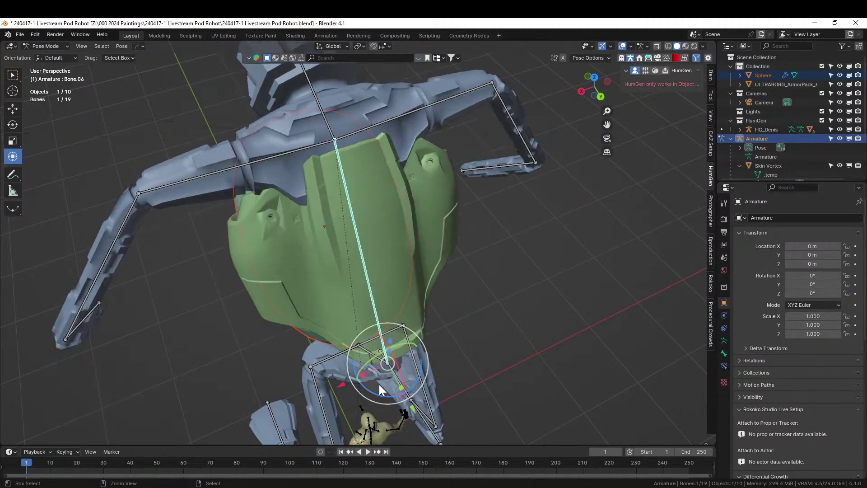
Delete the HumGen collection together with its whole hierarchy to remove the human figure from the scene.
{"action": "middle_click_drag", "start_coordinate": [427, 362], "coordinate": [494, 116]}
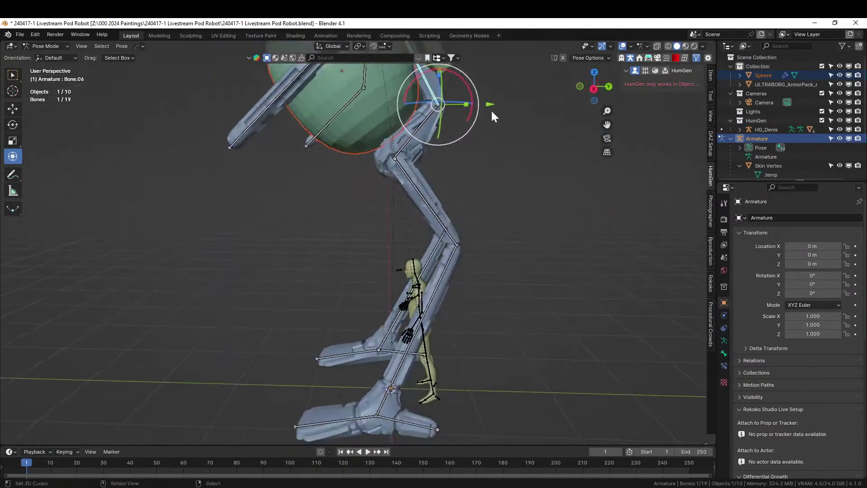
{"action": "left_click", "coordinate": [757, 120]}
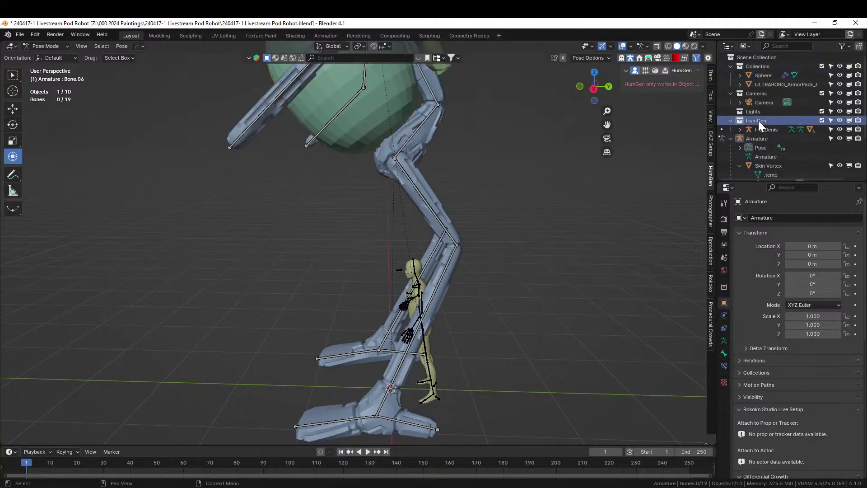
{"action": "right_click", "coordinate": [758, 121]}
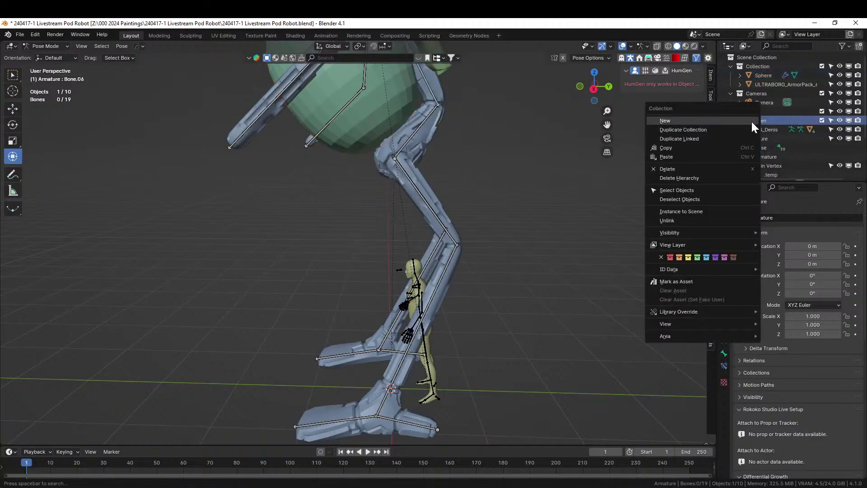
{"action": "left_click", "coordinate": [695, 178]}
Select the torso bone again, try a small free rotation on it, and undo that rotation.
{"action": "middle_click_drag", "start_coordinate": [520, 221], "coordinate": [405, 260]}
{"action": "scroll", "coordinate": [443, 178], "scroll_direction": "up", "scroll_amount": 4}
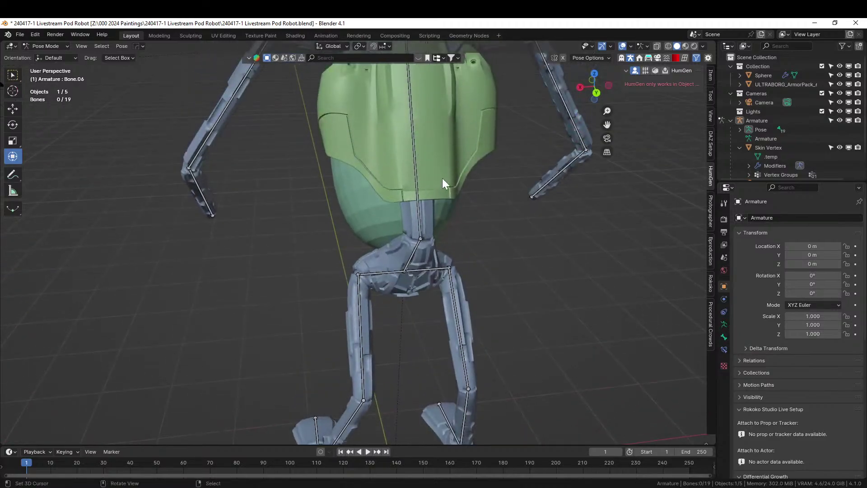
{"action": "left_click", "coordinate": [420, 164]}
{"action": "mouse_move", "coordinate": [422, 254]}
{"action": "left_mouse_down"}
{"action": "mouse_move", "coordinate": [431, 255]}
{"action": "mouse_move", "coordinate": [396, 256]}
{"action": "mouse_move", "coordinate": [421, 262]}
{"action": "left_mouse_up"}
{"action": "key", "text": "ctrl+z"}
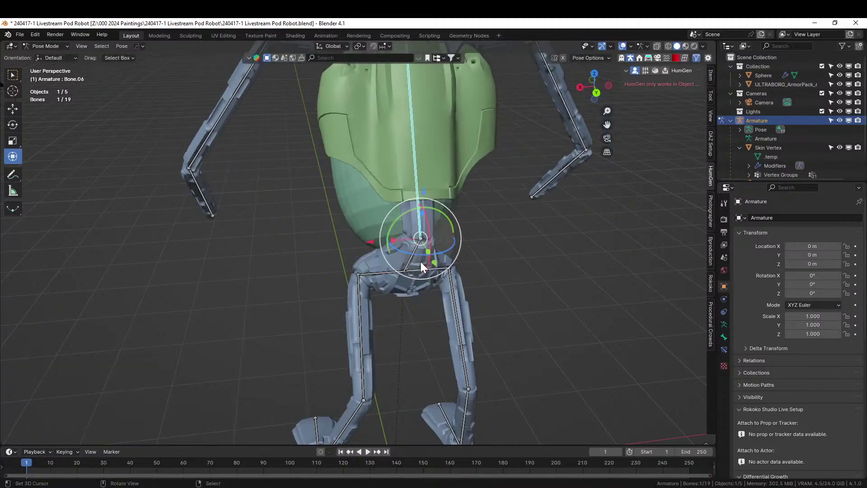
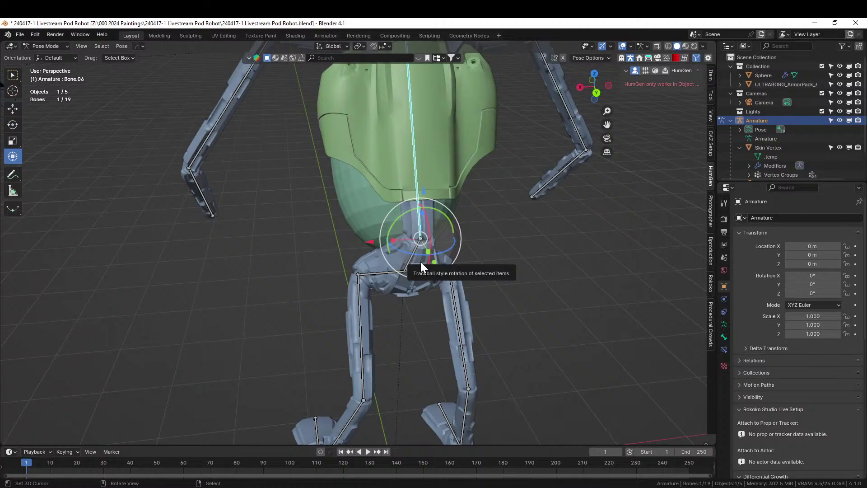
Switch the armature to Object Mode, select the armor piece and isolate it in Local View.
{"action": "middle_click_drag", "start_coordinate": [495, 224], "coordinate": [403, 362]}
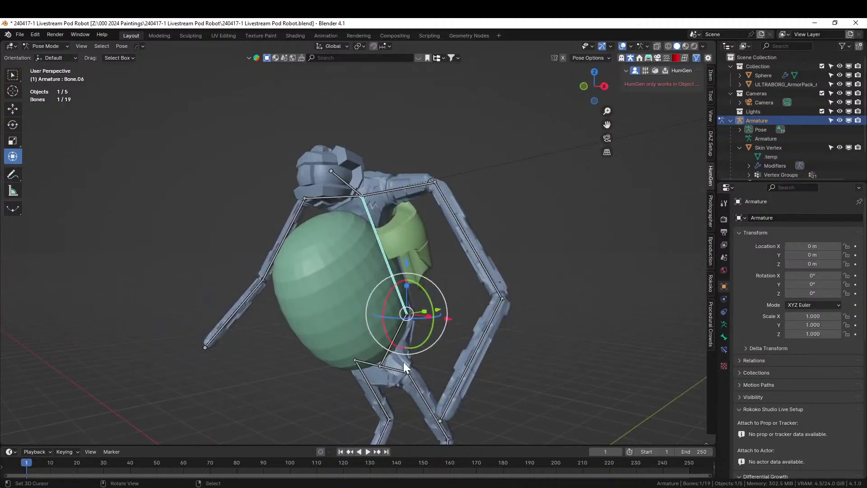
{"action": "scroll", "coordinate": [405, 360], "scroll_direction": "up", "scroll_amount": 8}
{"action": "middle_click_drag", "start_coordinate": [338, 431], "coordinate": [428, 297]}
{"action": "left_click", "coordinate": [431, 267]}
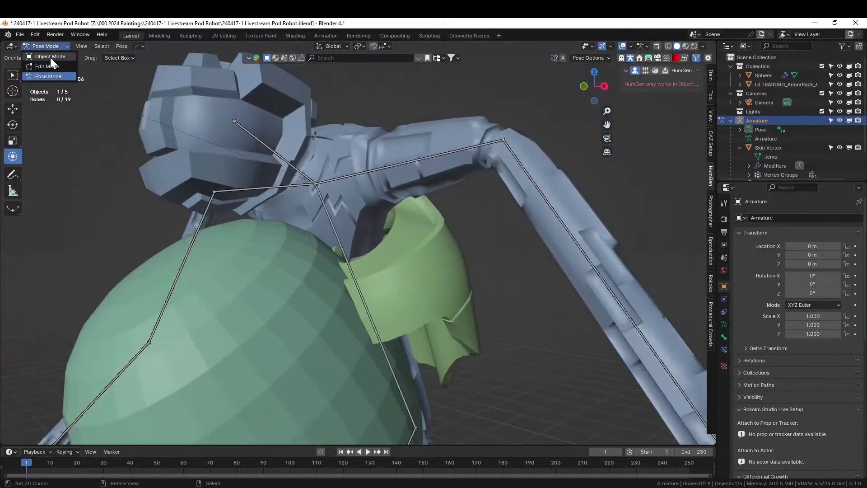
{"action": "left_click", "coordinate": [51, 57]}
{"action": "left_click", "coordinate": [447, 256]}
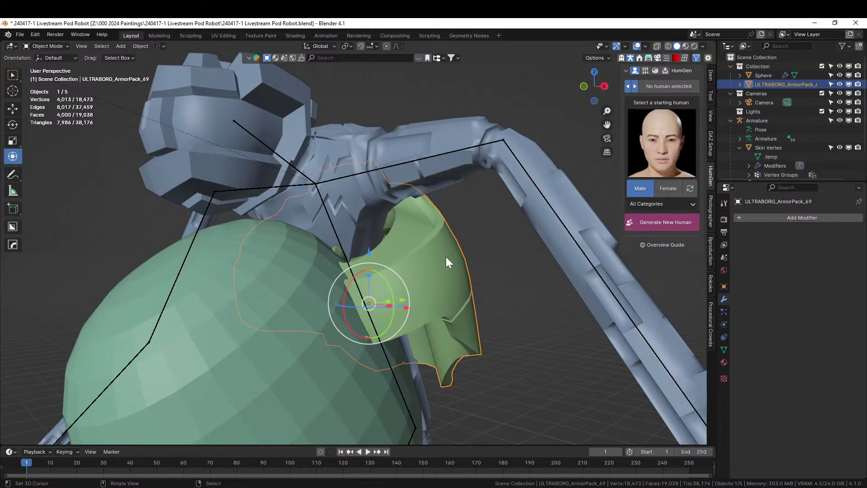
{"action": "key", "text": "KP_Divide"}
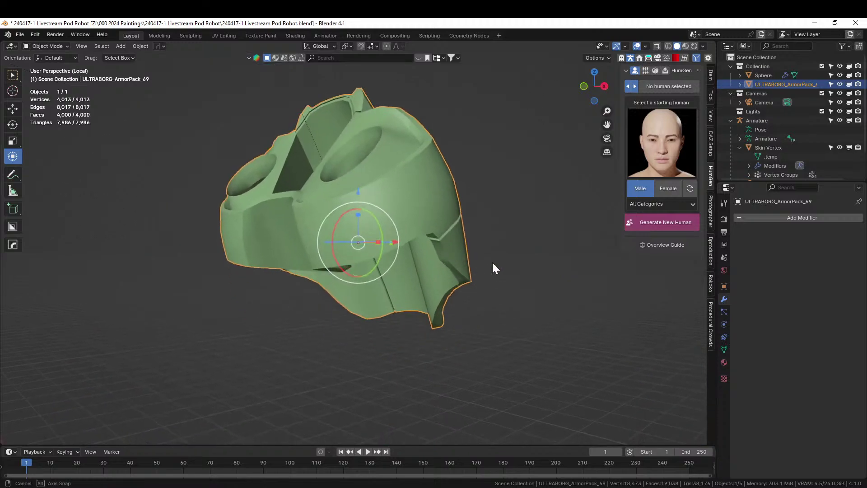
{"action": "middle_click_drag", "start_coordinate": [492, 267], "coordinate": [518, 306]}
{"action": "scroll", "coordinate": [457, 287], "scroll_direction": "up", "scroll_amount": 3}
In Edit Mode, select the rim edge loop of one round shoulder opening on the armor and fill it with a face.
{"action": "key", "text": "Tab"}
{"action": "middle_click_drag", "start_coordinate": [457, 288], "coordinate": [442, 277]}
{"action": "scroll", "coordinate": [436, 272], "scroll_direction": "up", "scroll_amount": 4}
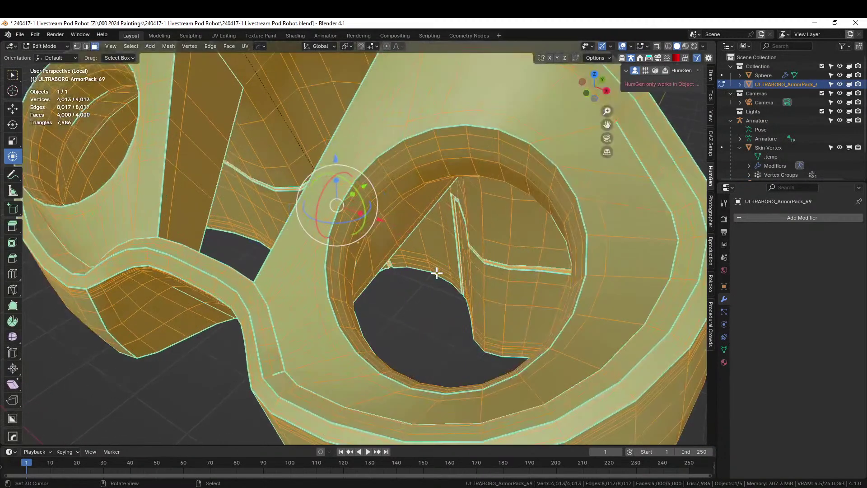
{"action": "key", "text": "2"}
{"action": "left_click", "coordinate": [386, 151]}
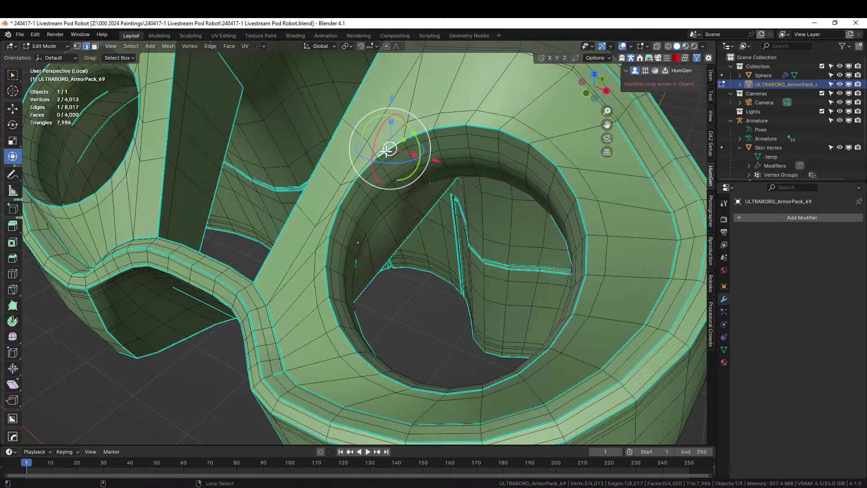
{"action": "left_click", "coordinate": [386, 151], "text": "alt"}
{"action": "key", "text": "f"}
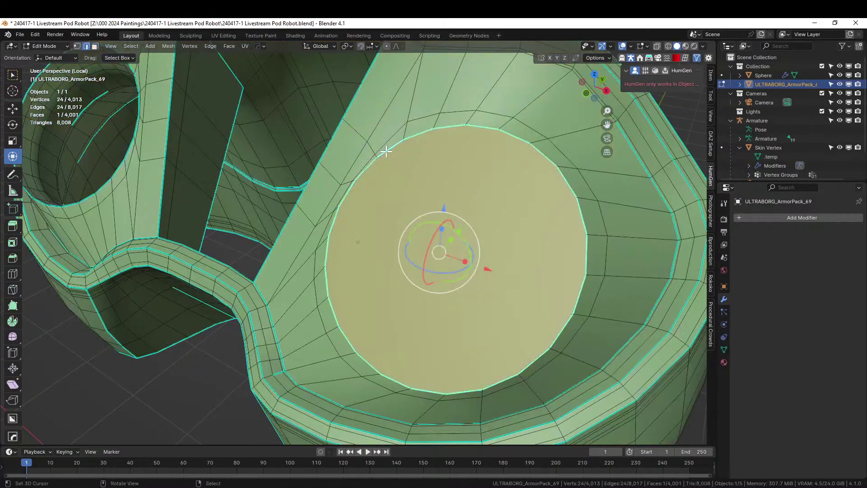
Return to Object Mode, mirror the armor piece across X with a bisecting Mirror modifier and exit Local View.
{"action": "scroll", "coordinate": [397, 180], "scroll_direction": "down", "scroll_amount": 4}
{"action": "middle_click_drag", "start_coordinate": [401, 189], "coordinate": [375, 181]}
{"action": "key", "text": "Tab"}
{"action": "scroll", "coordinate": [382, 190], "scroll_direction": "down", "scroll_amount": 2}
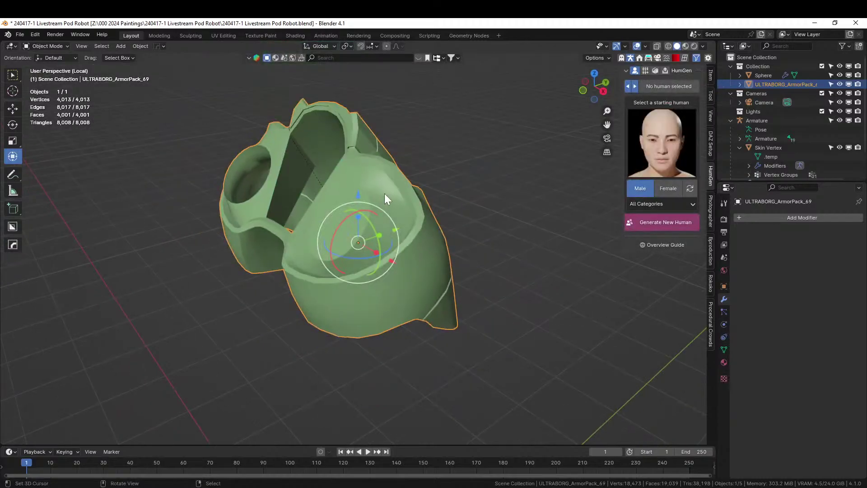
{"action": "key", "text": "alt+x"}
{"action": "left_click", "coordinate": [401, 268]}
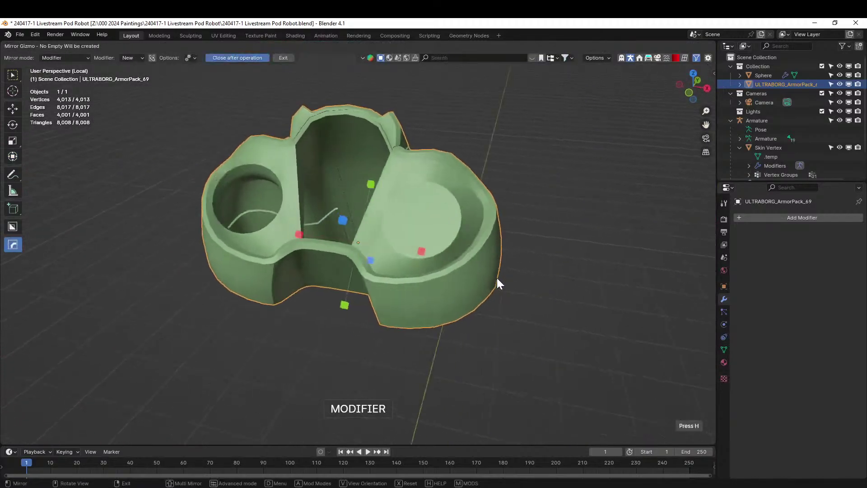
{"action": "right_click", "coordinate": [418, 250]}
{"action": "middle_click_drag", "start_coordinate": [424, 251], "coordinate": [370, 249]}
{"action": "key", "text": "KP_Divide"}
Extrude the armor's filled shoulder face outward in Edit Mode and scale it to about 0.492.
{"action": "key", "text": "Tab"}
{"action": "key", "text": "e"}
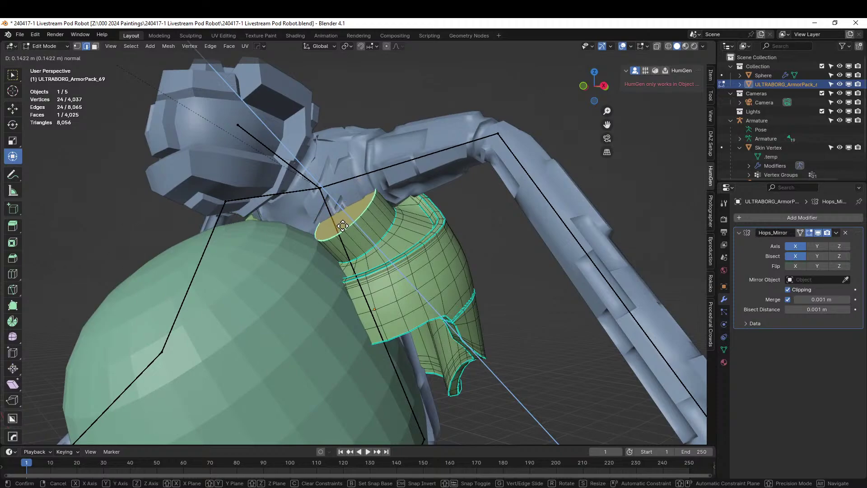
{"action": "left_click", "coordinate": [343, 220]}
{"action": "key", "text": "s"}
{"action": "left_click", "coordinate": [344, 224]}
Extrude the tapered end another 0.067 m or so and scale it to about 0.472.
{"action": "key", "text": "e"}
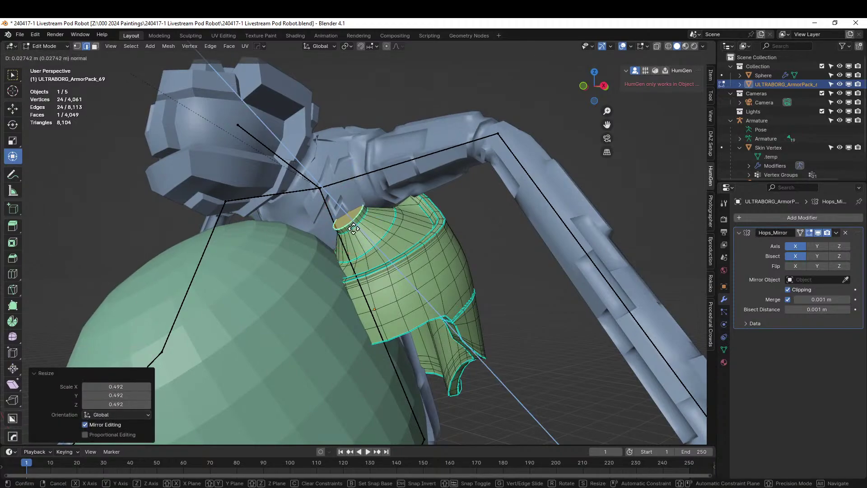
{"action": "left_click", "coordinate": [349, 223]}
{"action": "key", "text": "s"}
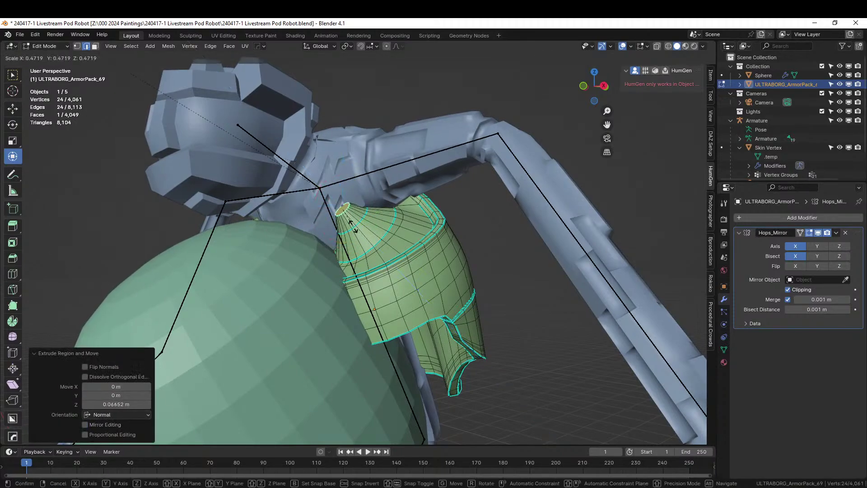
{"action": "left_click", "coordinate": [352, 225]}
Move the extruded end face about 0.127 m along Y and raise it along Z toward the robot's shoulder.
{"action": "middle_click_drag", "start_coordinate": [352, 224], "coordinate": [370, 229]}
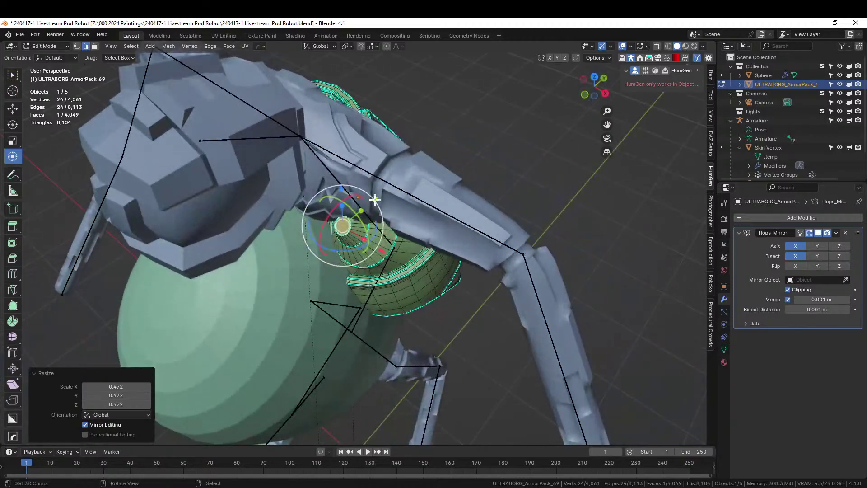
{"action": "key", "text": "g"}
{"action": "key", "text": "y"}
{"action": "left_click", "coordinate": [389, 192]}
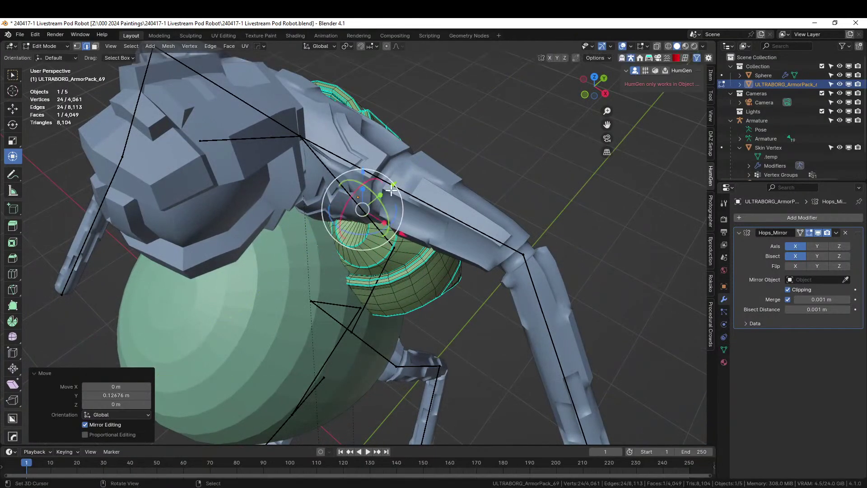
{"action": "middle_click_drag", "start_coordinate": [389, 192], "coordinate": [375, 201]}
{"action": "key", "text": "g"}
{"action": "key", "text": "z"}
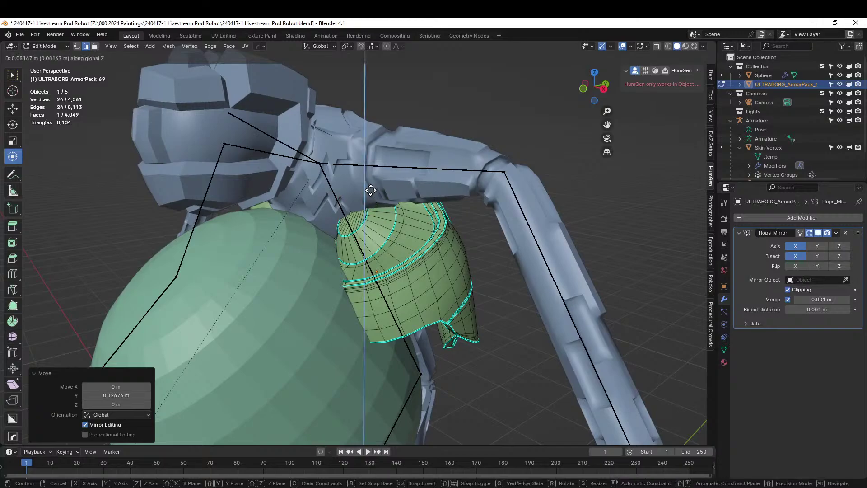
{"action": "left_click", "coordinate": [362, 178]}
Try selecting the edge loops around the extruded end, and undo the armor's extrusions back to the flat filled face.
{"action": "middle_click_drag", "start_coordinate": [376, 185], "coordinate": [317, 242]}
{"action": "key", "text": "Tab"}
{"action": "scroll", "coordinate": [471, 194], "scroll_direction": "down", "scroll_amount": 5}
{"action": "key", "text": "Tab"}
{"action": "left_click", "coordinate": [363, 224]}
{"action": "left_click", "coordinate": [350, 226], "text": "alt"}
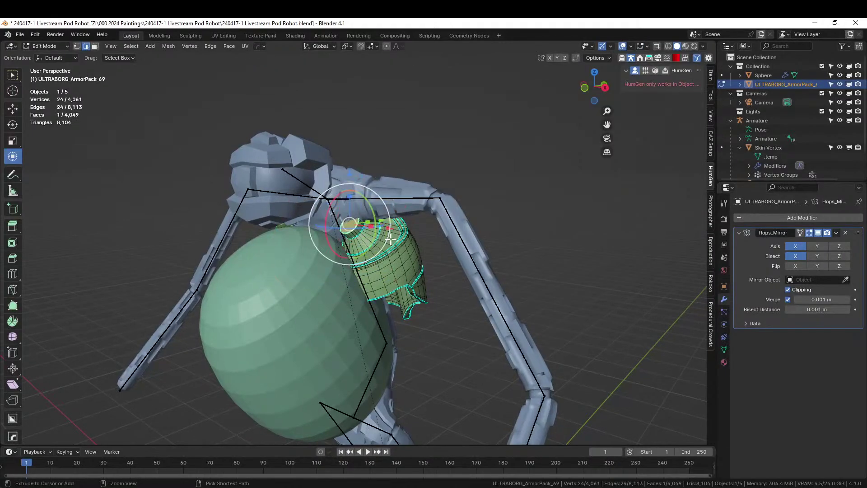
{"action": "left_click", "coordinate": [362, 230], "text": "alt"}
{"action": "key", "text": "ctrl+z"}
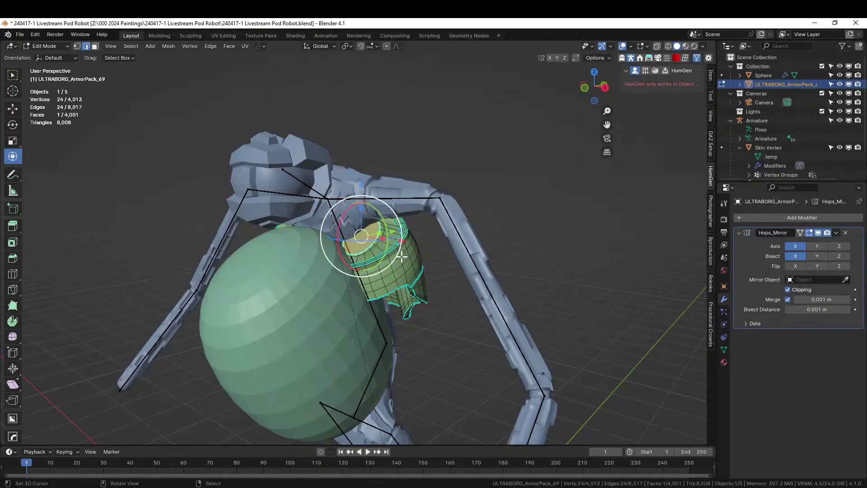
Leave the armor piece's Edit Mode, select the sphere body and open it in Edit Mode.
{"action": "middle_click_drag", "start_coordinate": [402, 256], "coordinate": [429, 343]}
{"action": "key", "text": "Tab"}
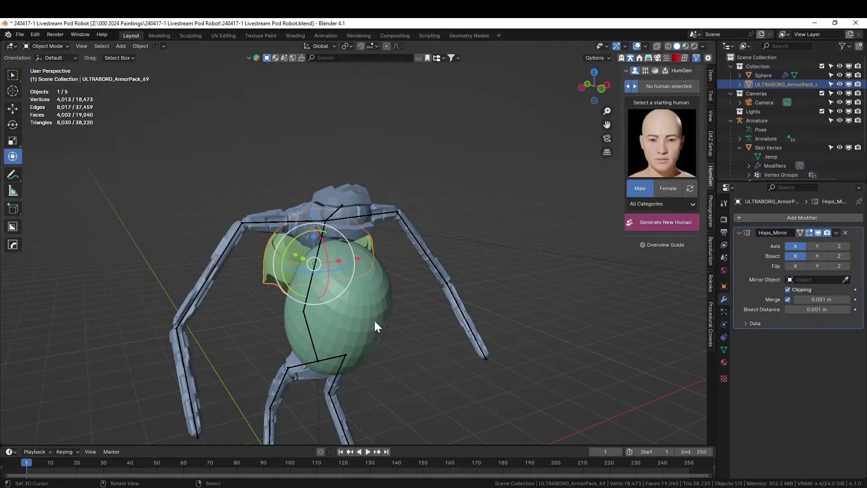
{"action": "middle_click_drag", "start_coordinate": [378, 325], "coordinate": [323, 311]}
{"action": "left_click", "coordinate": [316, 376]}
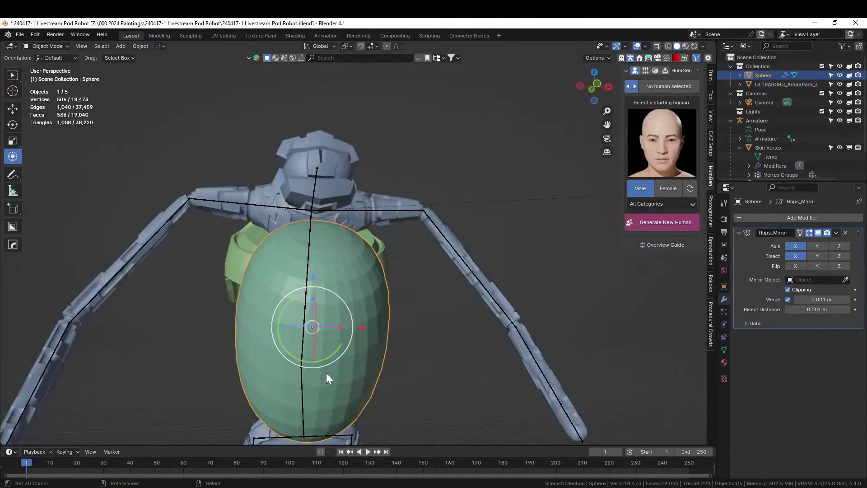
{"action": "middle_click_drag", "start_coordinate": [326, 373], "coordinate": [325, 286]}
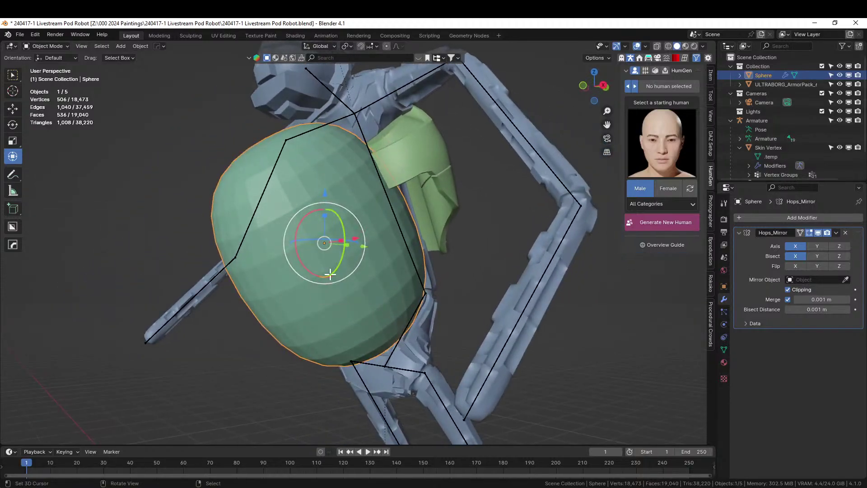
{"action": "key", "text": "Tab"}
{"action": "left_click", "coordinate": [340, 203], "text": "alt+shift"}
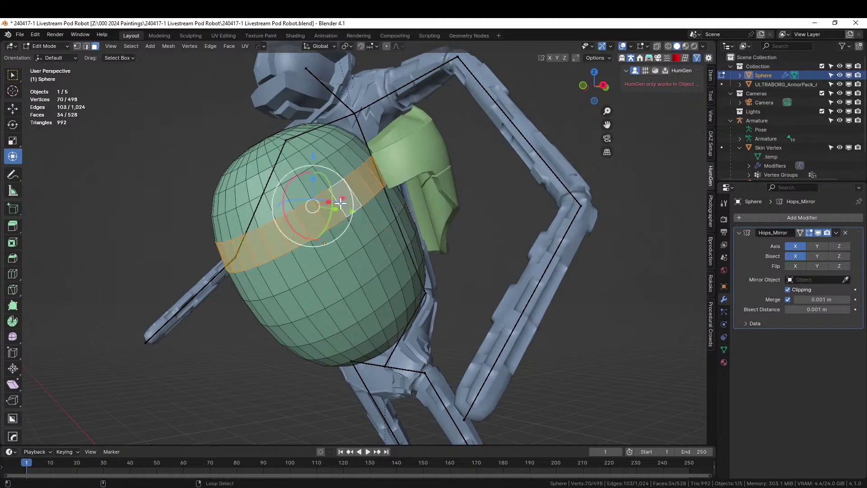
{"action": "middle_click_drag", "start_coordinate": [340, 203], "coordinate": [336, 220]}
{"action": "left_click", "coordinate": [571, 270]}
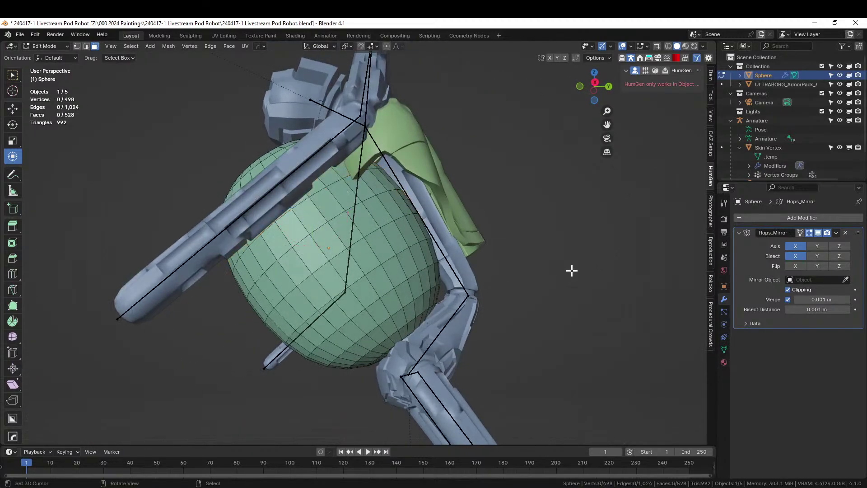
Select two horizontal face loops around the sphere, one in its upper part and one near its lower end.
{"action": "middle_click_drag", "start_coordinate": [571, 269], "coordinate": [569, 284]}
{"action": "left_click", "coordinate": [364, 194], "text": "alt"}
{"action": "middle_click_drag", "start_coordinate": [428, 258], "coordinate": [469, 249]}
{"action": "left_click", "coordinate": [422, 266], "text": "alt+shift"}
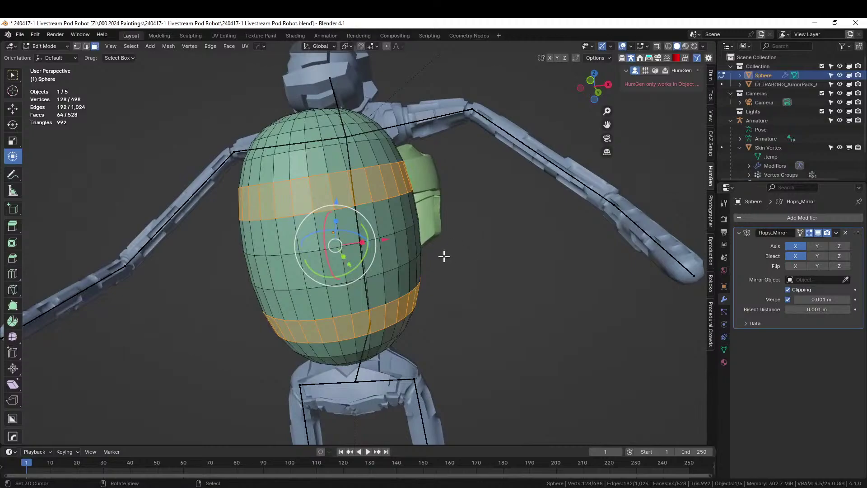
In front orthographic view, deselect the front middle faces of both loops with Circle Select, keeping the faces at the sides.
{"action": "key", "text": "KP_1"}
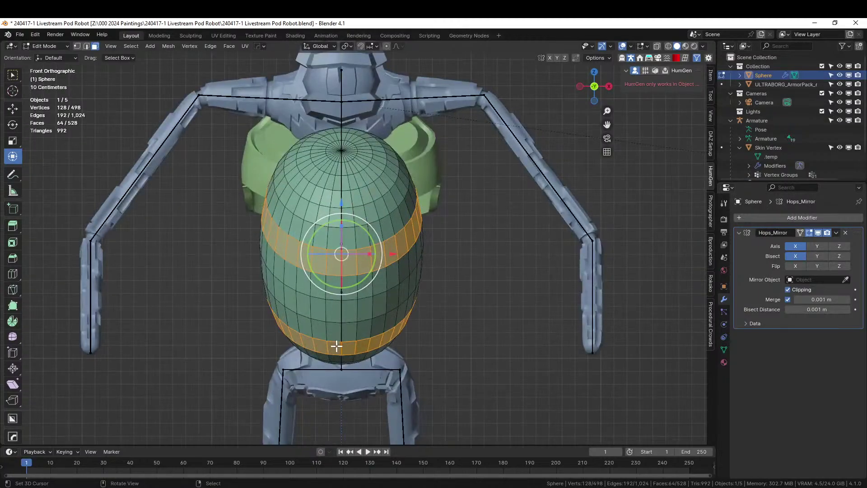
{"action": "key", "text": "c"}
{"action": "mouse_move", "coordinate": [350, 263]}
{"action": "middle_mouse_down"}
{"action": "mouse_move", "coordinate": [340, 335]}
{"action": "mouse_move", "coordinate": [349, 350]}
{"action": "middle_mouse_up"}
{"action": "mouse_move", "coordinate": [337, 287]}
{"action": "middle_mouse_down"}
{"action": "mouse_move", "coordinate": [305, 252]}
{"action": "mouse_move", "coordinate": [305, 329]}
{"action": "mouse_move", "coordinate": [328, 346]}
{"action": "mouse_move", "coordinate": [381, 343]}
{"action": "mouse_move", "coordinate": [381, 248]}
{"action": "mouse_move", "coordinate": [393, 236]}
{"action": "mouse_move", "coordinate": [397, 314]}
{"action": "middle_mouse_up"}
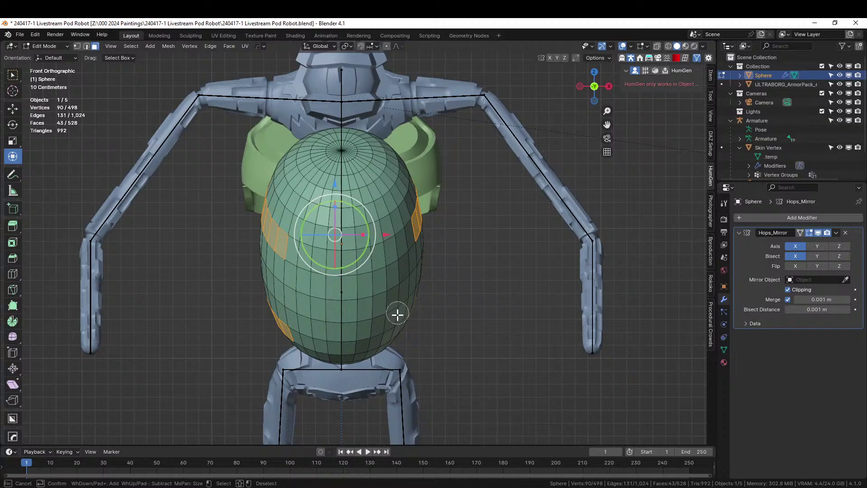
{"action": "right_click", "coordinate": [429, 342]}
In right orthographic view with X-ray on, deselect the foremost faces of both bands on the sphere with Circle Select.
{"action": "key", "text": "KP_3"}
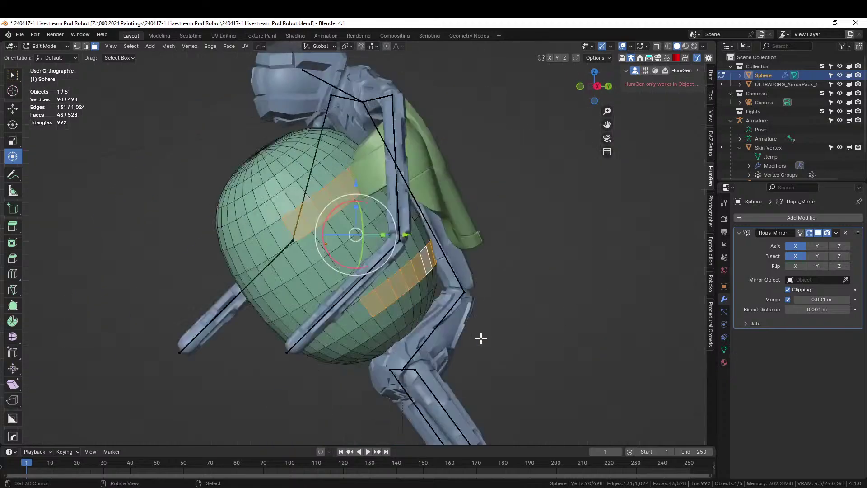
{"action": "key", "text": "alt+z"}
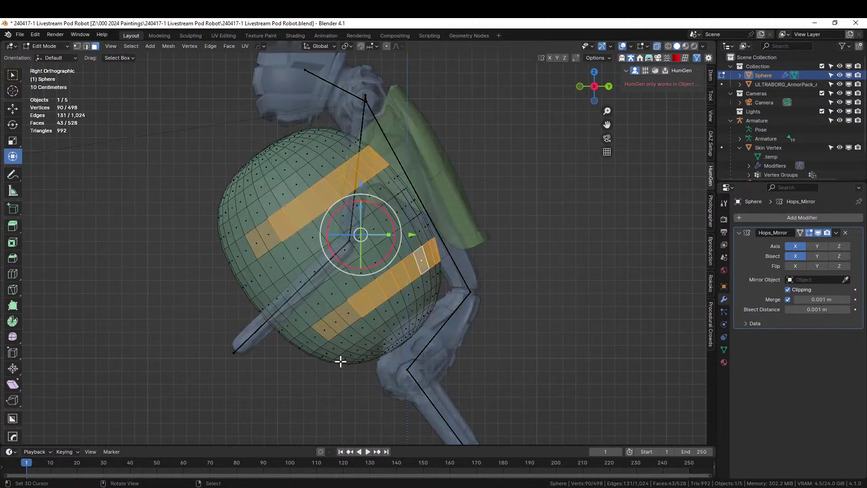
{"action": "key", "text": "c"}
{"action": "mouse_move", "coordinate": [341, 322]}
{"action": "left_mouse_down", "text": "shift"}
{"action": "mouse_move", "coordinate": [334, 329]}
{"action": "mouse_move", "coordinate": [290, 260]}
{"action": "mouse_move", "coordinate": [254, 245]}
{"action": "left_mouse_up", "text": "shift"}
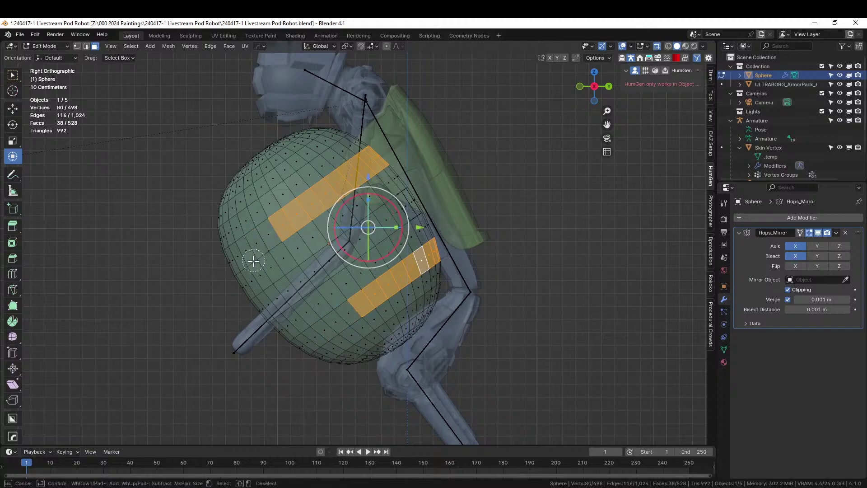
{"action": "key", "text": "Escape"}
Extend the selection with faces on the sphere's back and rear sides that connect the upper and lower bands.
{"action": "middle_click_drag", "start_coordinate": [254, 262], "coordinate": [536, 262]}
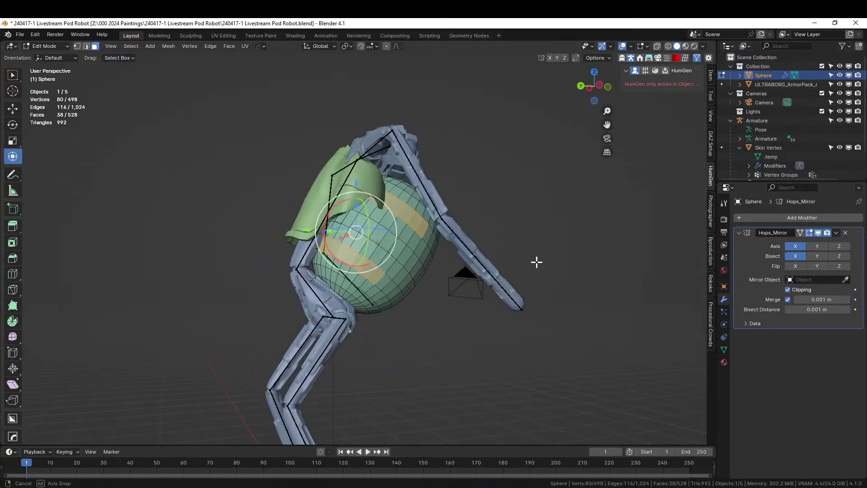
{"action": "scroll", "coordinate": [373, 258], "scroll_direction": "up", "scroll_amount": 3}
{"action": "middle_click_drag", "start_coordinate": [374, 258], "coordinate": [416, 205]}
{"action": "left_click", "coordinate": [352, 195], "text": "ctrl"}
{"action": "middle_click_drag", "start_coordinate": [397, 192], "coordinate": [247, 206]}
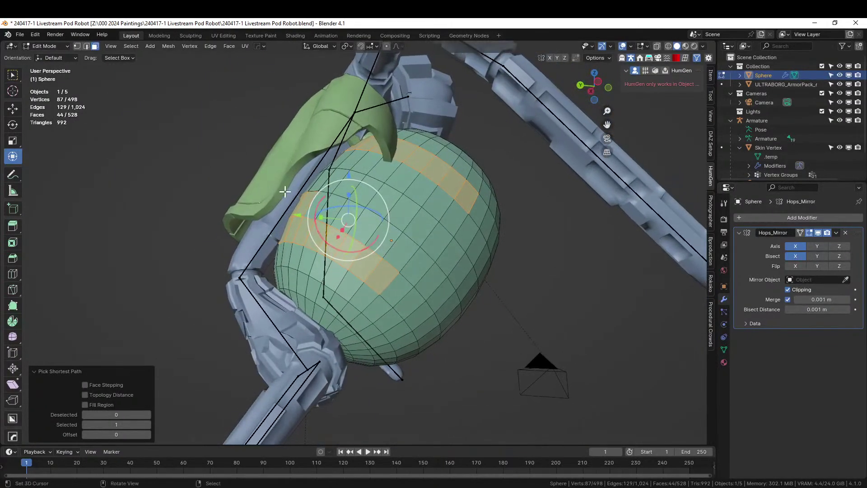
{"action": "right_click", "coordinate": [320, 182], "text": "ctrl"}
{"action": "right_click", "coordinate": [341, 157], "text": "ctrl"}
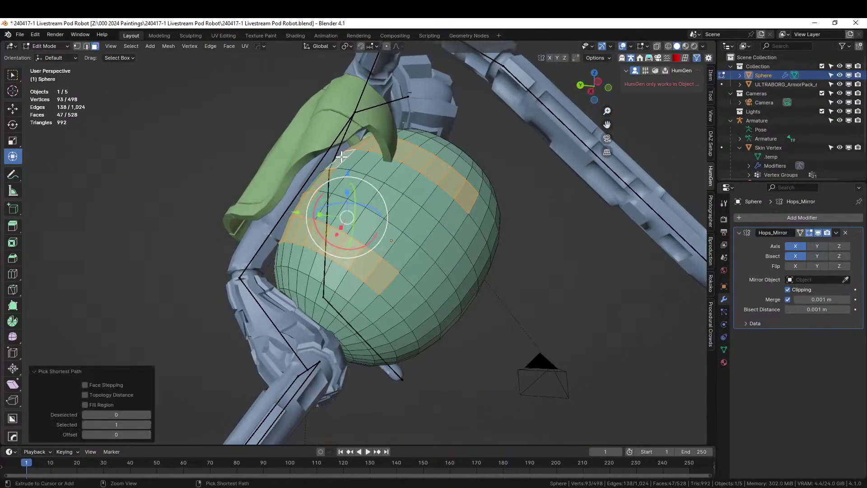
{"action": "right_click", "coordinate": [312, 184], "text": "shift"}
{"action": "middle_click_drag", "start_coordinate": [313, 185], "coordinate": [401, 191]}
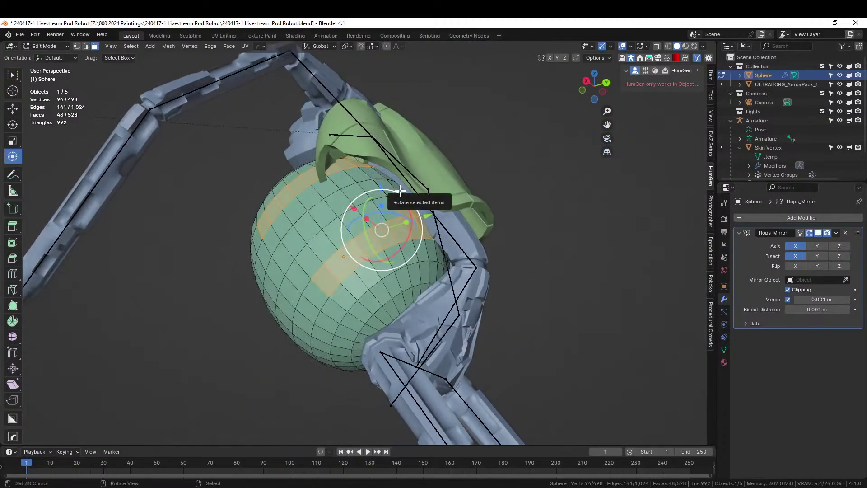
{"action": "right_click", "coordinate": [397, 191], "text": "shift"}
{"action": "right_click", "coordinate": [394, 188], "text": "shift"}
{"action": "right_click", "coordinate": [371, 178], "text": "shift"}
Isolate the sphere, add the unselected gap faces in the middle of its back with Circle Select, and leave Edit Mode.
{"action": "middle_click_drag", "start_coordinate": [410, 210], "coordinate": [368, 212]}
{"action": "key", "text": "KP_Divide"}
{"action": "middle_click_drag", "start_coordinate": [358, 257], "coordinate": [393, 260]}
{"action": "scroll", "coordinate": [393, 261], "scroll_direction": "up", "scroll_amount": 3}
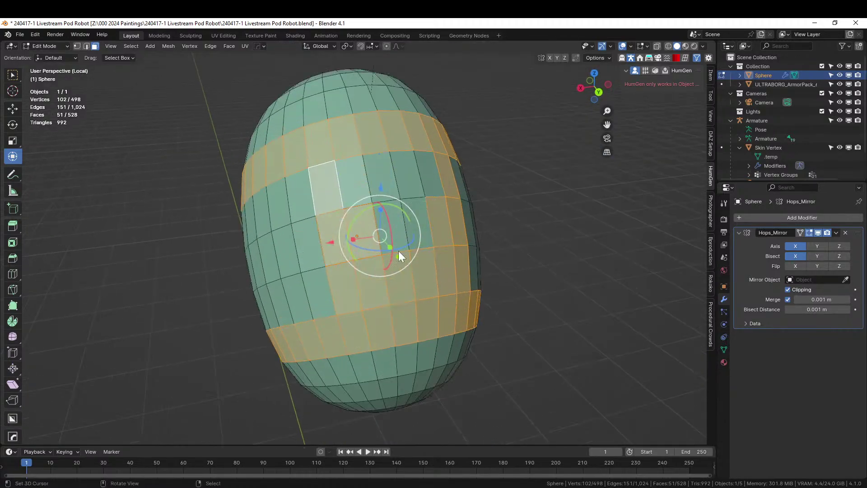
{"action": "key", "text": "v"}
{"action": "key", "text": "c"}
{"action": "mouse_move", "coordinate": [392, 239]}
{"action": "left_mouse_down"}
{"action": "mouse_move", "coordinate": [367, 198]}
{"action": "mouse_move", "coordinate": [426, 186]}
{"action": "left_mouse_up"}
{"action": "right_click", "coordinate": [426, 187]}
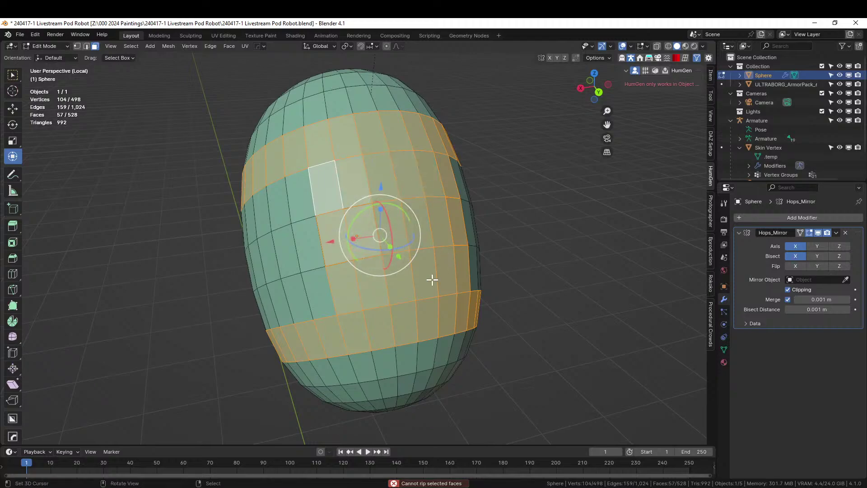
{"action": "key", "text": "Tab"}
Try Random Loop Extrude on the isolated sphere, leave the isolated view and delete the generated panels.
{"action": "middle_click_drag", "start_coordinate": [432, 281], "coordinate": [504, 274]}
{"action": "key", "text": "ctrl+alt+x"}
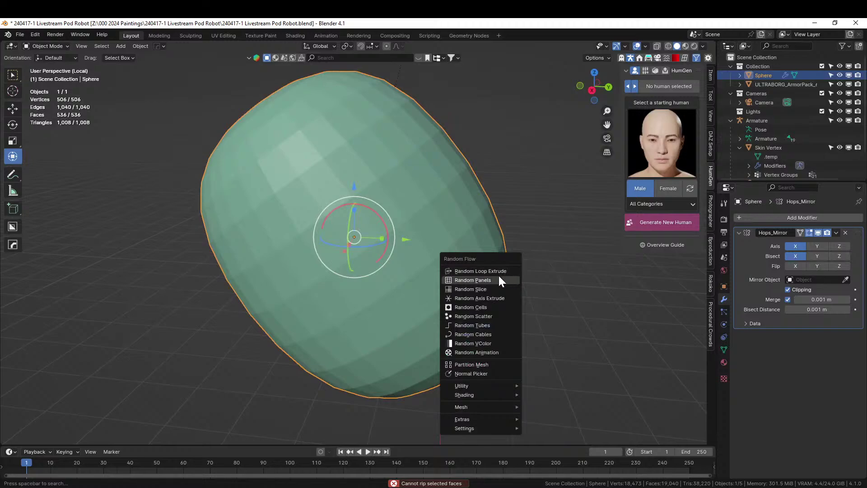
{"action": "left_click", "coordinate": [497, 271]}
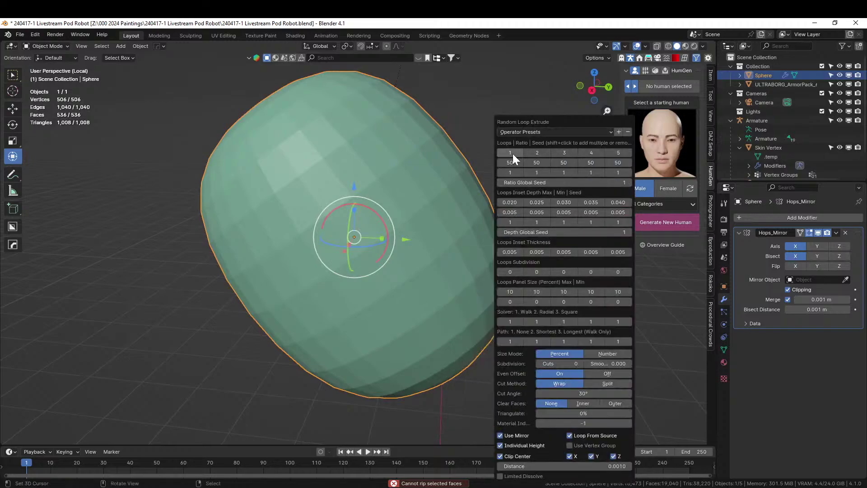
{"action": "middle_click_drag", "start_coordinate": [373, 229], "coordinate": [262, 259]}
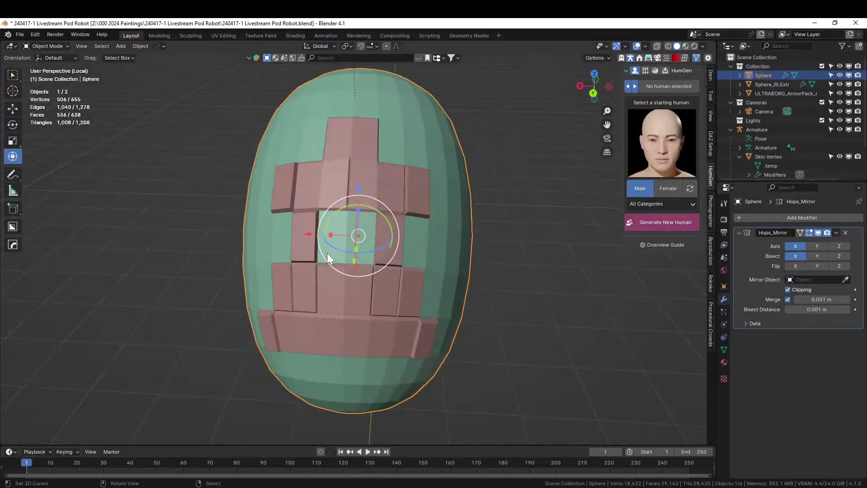
{"action": "key", "text": "KP_Divide"}
{"action": "middle_click_drag", "start_coordinate": [327, 254], "coordinate": [265, 230]}
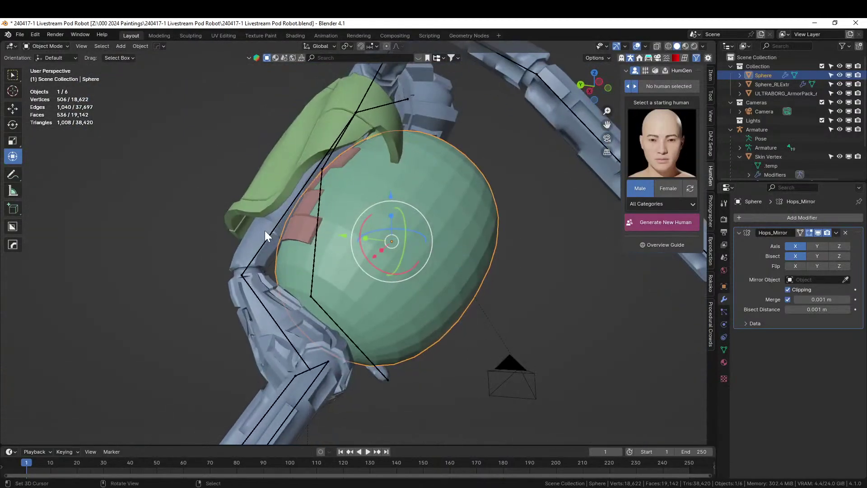
{"action": "key", "text": "Delete"}
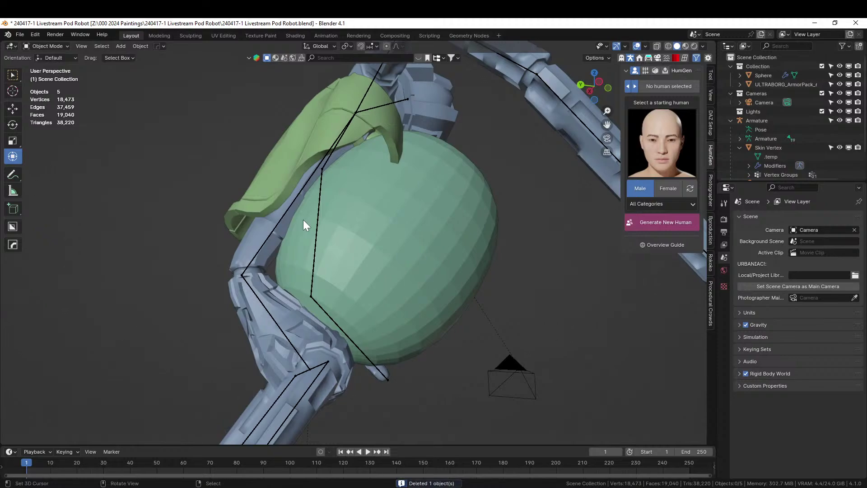
Select the sphere body and run Random Loop Extrude on it with loops 1, 2 and 3 enabled.
{"action": "left_click", "coordinate": [302, 220]}
{"action": "key", "text": "ctrl+alt+x"}
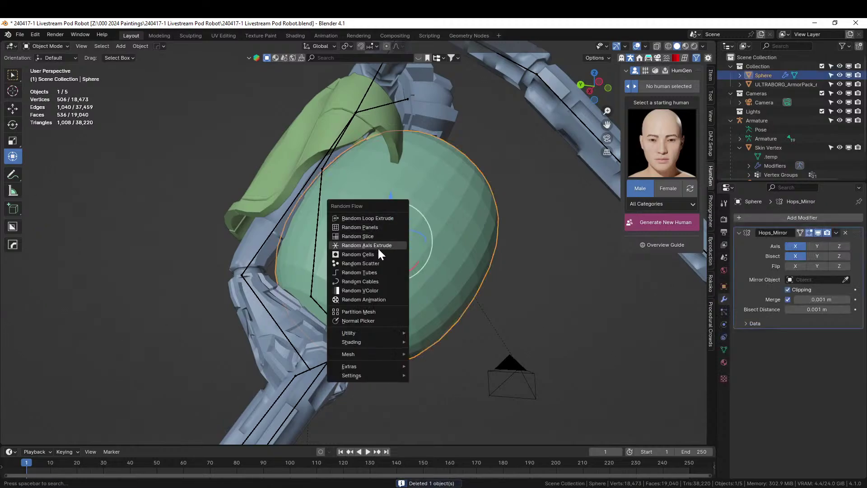
{"action": "left_click", "coordinate": [383, 218]}
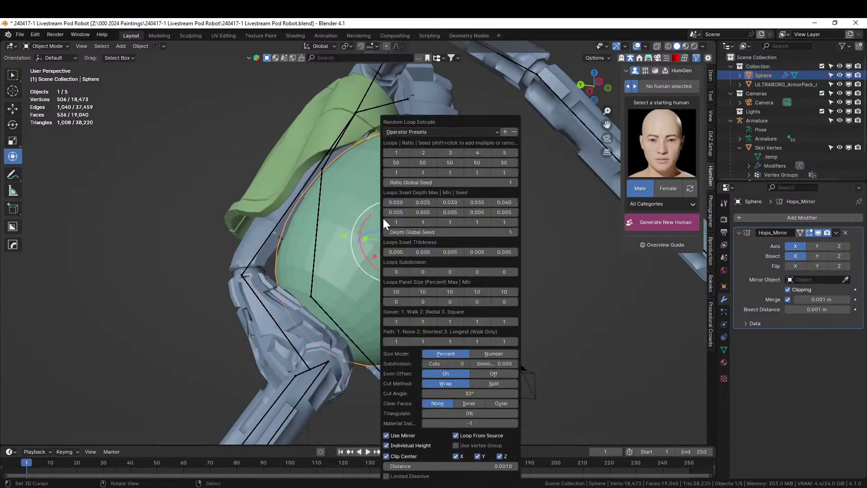
{"action": "left_click", "coordinate": [397, 152]}
{"action": "left_click", "coordinate": [425, 153], "text": "shift"}
{"action": "left_click", "coordinate": [445, 153], "text": "shift"}
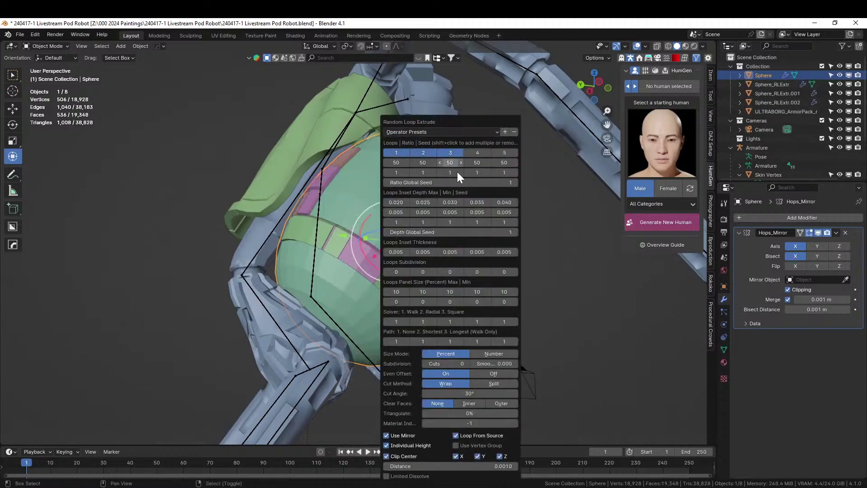
Set the Random Loop Extrude ratio seeds of loops 1, 2 and 3 to 2, 1 and 3.
{"action": "middle_click_drag", "start_coordinate": [543, 310], "coordinate": [526, 372]}
{"action": "key", "text": "F9"}
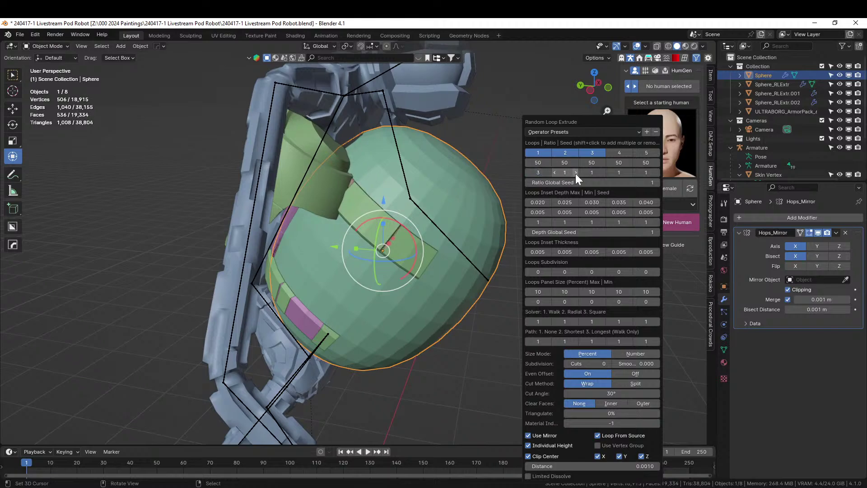
{"action": "left_click", "coordinate": [603, 173]}
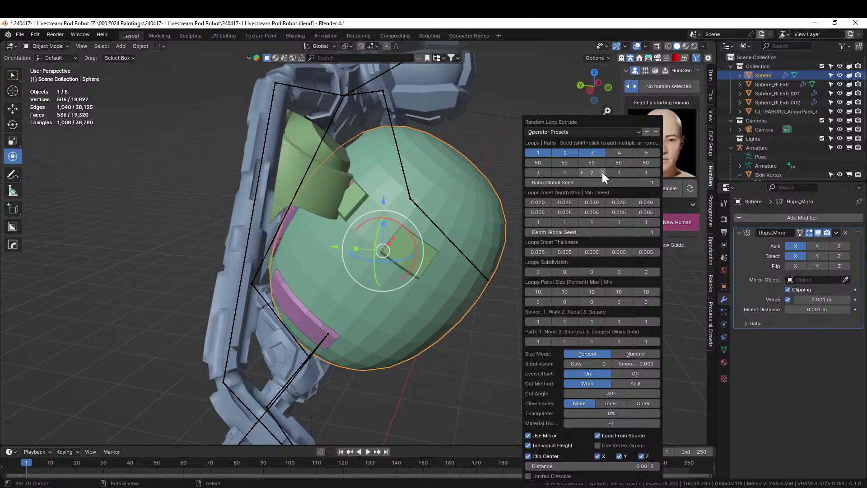
{"action": "left_click", "coordinate": [574, 172]}
{"action": "mouse_move", "coordinate": [449, 313]}
{"action": "middle_mouse_down"}
{"action": "mouse_move", "coordinate": [412, 332]}
{"action": "mouse_move", "coordinate": [349, 294]}
{"action": "mouse_move", "coordinate": [326, 322]}
{"action": "mouse_move", "coordinate": [352, 300]}
{"action": "mouse_move", "coordinate": [482, 290]}
{"action": "mouse_move", "coordinate": [460, 308]}
{"action": "middle_mouse_up"}
{"action": "key", "text": "F9"}
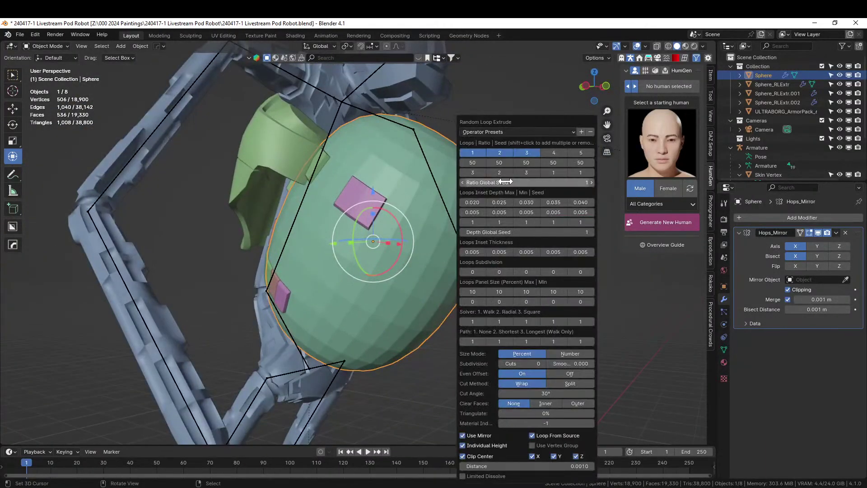
{"action": "left_click", "coordinate": [491, 172]}
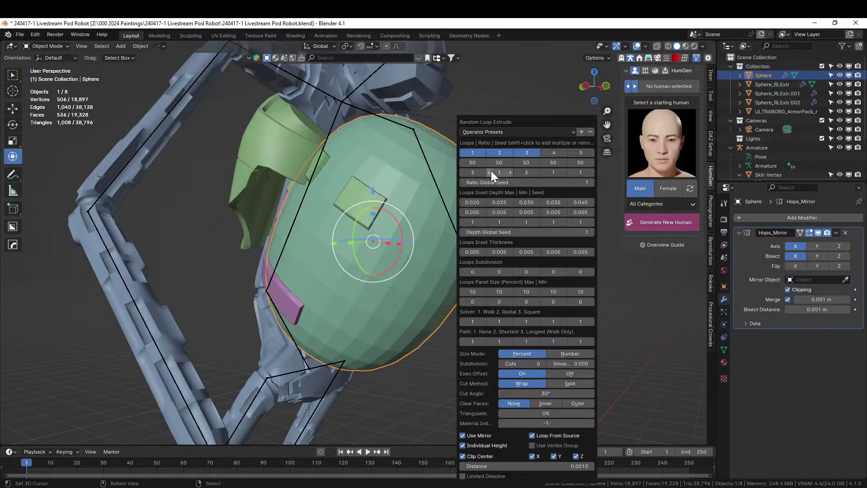
{"action": "left_click", "coordinate": [464, 171]}
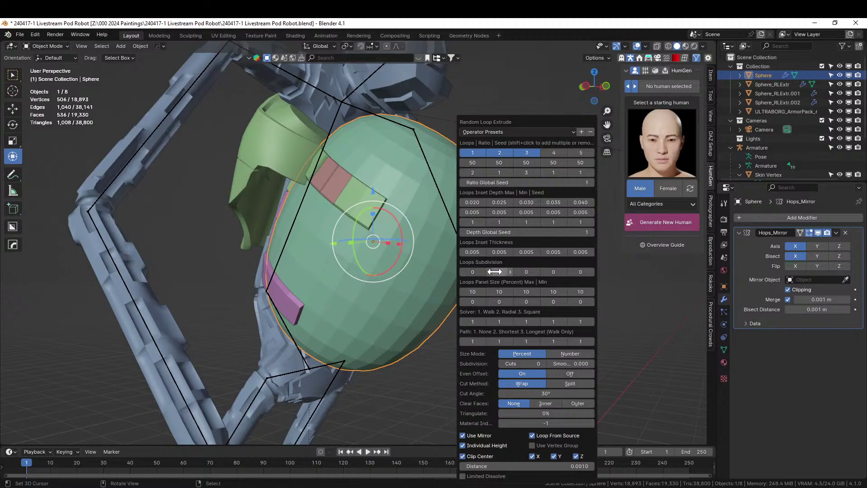
Set the loop subdivision to 1 for each of the three enabled extrude loops.
{"action": "left_click", "coordinate": [537, 271]}
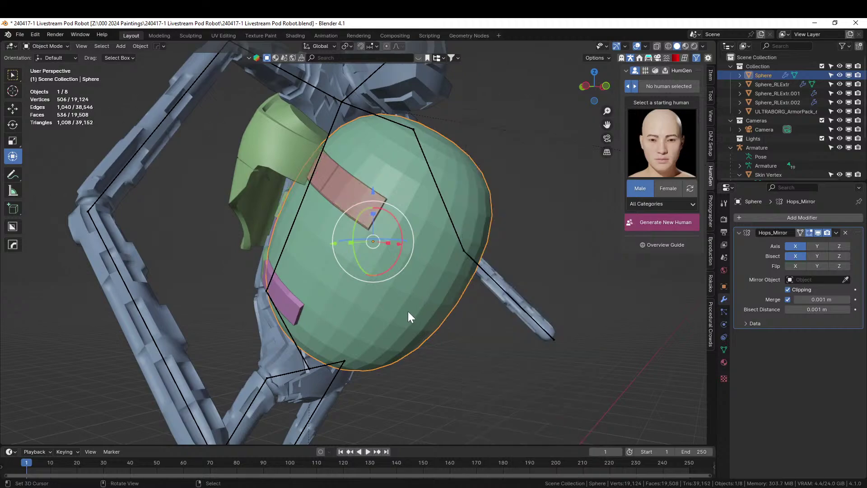
{"action": "middle_click_drag", "start_coordinate": [408, 311], "coordinate": [491, 351]}
{"action": "key", "text": "F9"}
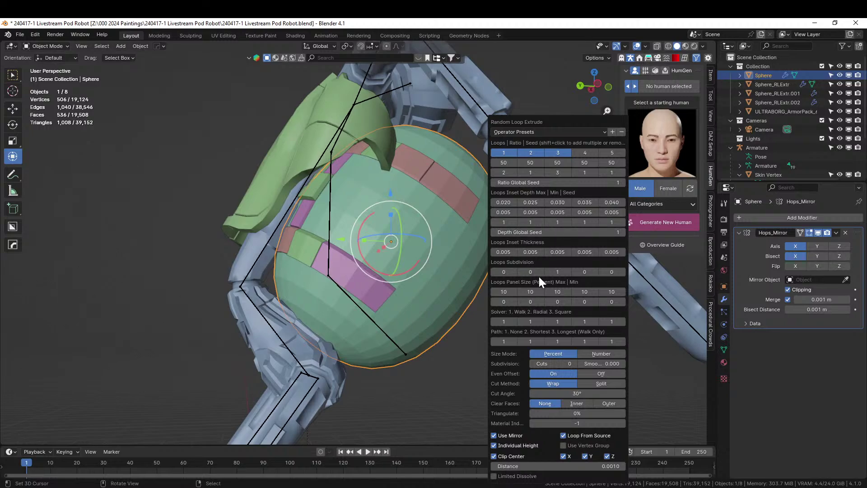
{"action": "left_click", "coordinate": [514, 271]}
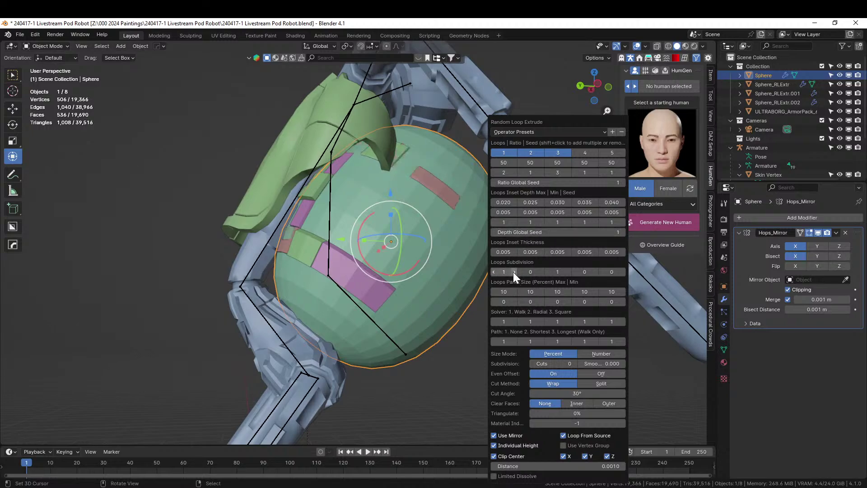
{"action": "left_click", "coordinate": [541, 272]}
Set the maximum inset depth to 0.05 for loop 1 and 0.04 for loop 2, with loop 1's minimum at 0.01.
{"action": "mouse_move", "coordinate": [461, 335]}
{"action": "middle_mouse_down"}
{"action": "mouse_move", "coordinate": [454, 354]}
{"action": "mouse_move", "coordinate": [352, 362]}
{"action": "mouse_move", "coordinate": [246, 354]}
{"action": "mouse_move", "coordinate": [213, 335]}
{"action": "mouse_move", "coordinate": [246, 324]}
{"action": "mouse_move", "coordinate": [212, 340]}
{"action": "mouse_move", "coordinate": [173, 328]}
{"action": "mouse_move", "coordinate": [300, 340]}
{"action": "mouse_move", "coordinate": [386, 325]}
{"action": "mouse_move", "coordinate": [433, 344]}
{"action": "mouse_move", "coordinate": [482, 338]}
{"action": "mouse_move", "coordinate": [468, 347]}
{"action": "middle_mouse_up"}
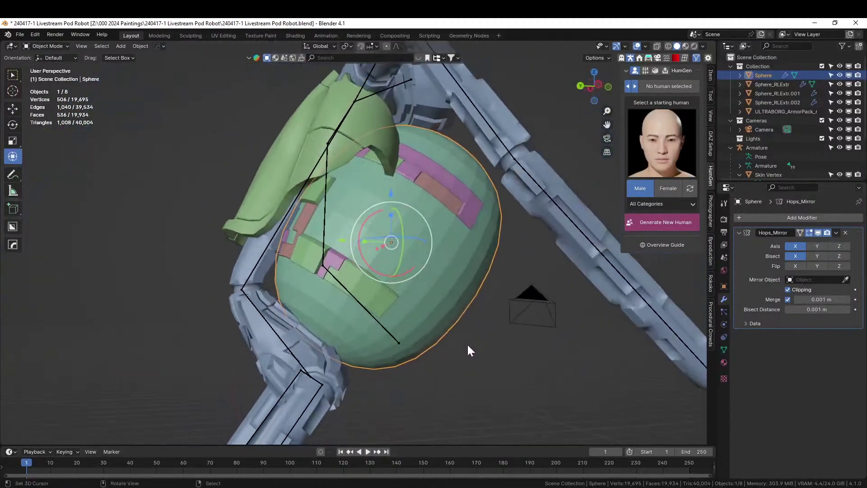
{"action": "key", "text": "F9"}
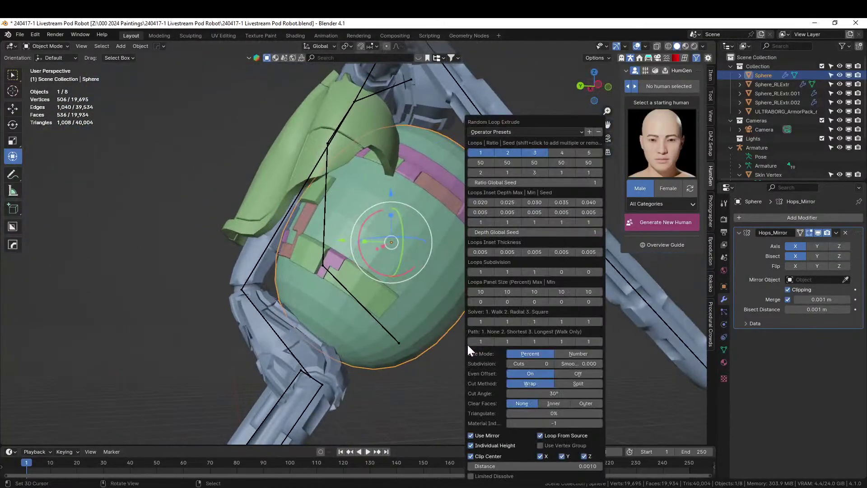
{"action": "double_click", "coordinate": [481, 206]}
{"action": "type", "text": "0.1"}
{"action": "key", "text": "Return"}
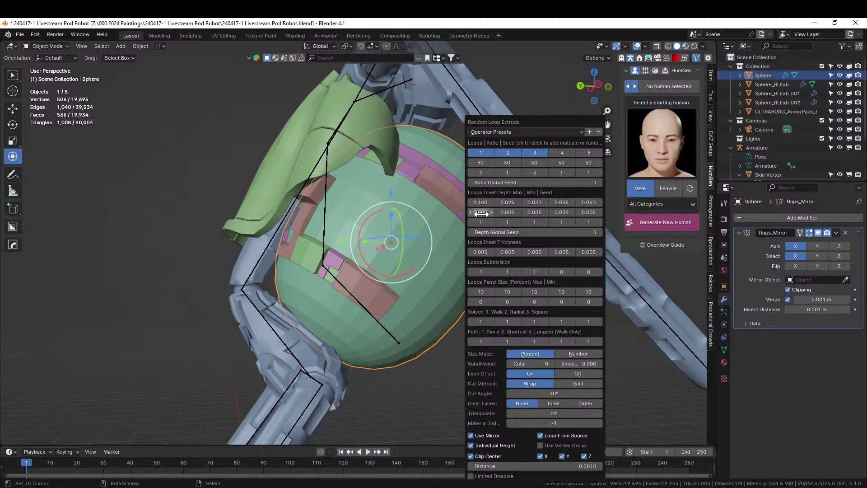
{"action": "double_click", "coordinate": [482, 206]}
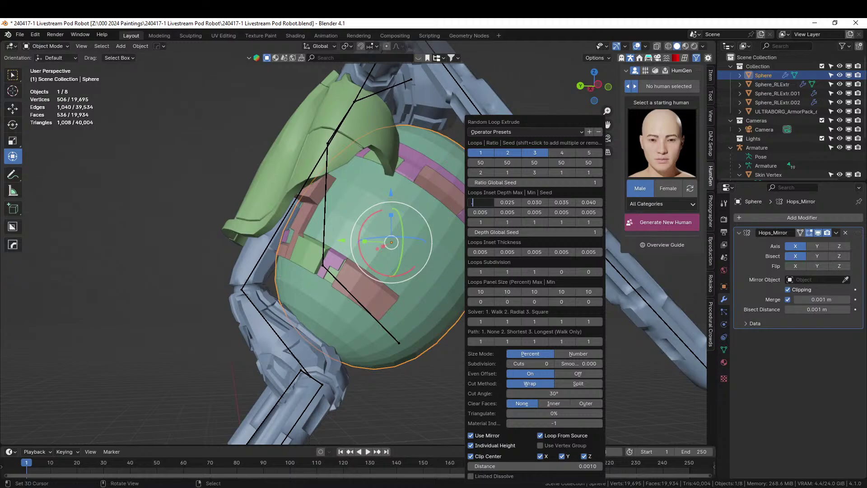
{"action": "type", "text": ".05"}
{"action": "key", "text": "Return"}
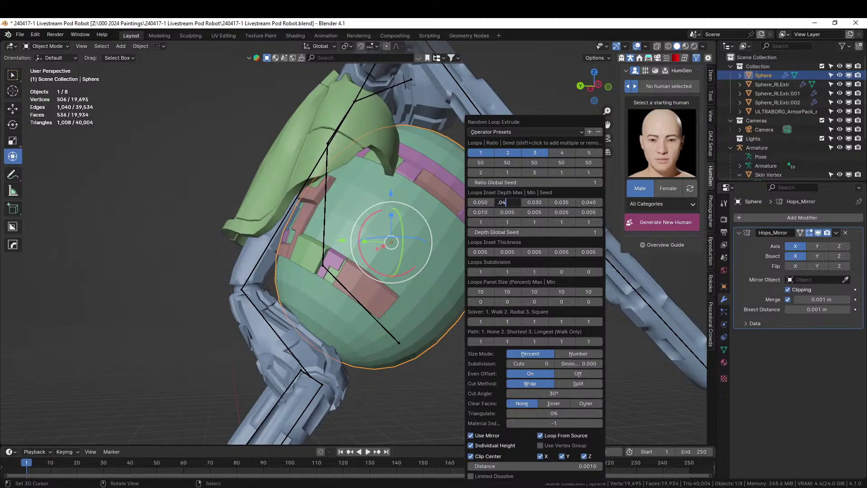
{"action": "key", "text": "Return"}
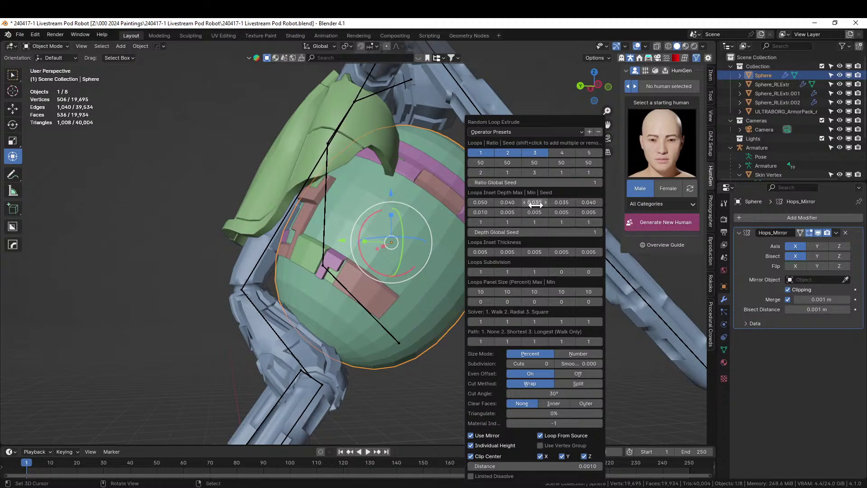
{"action": "left_click", "coordinate": [534, 202]}
{"action": "left_click", "coordinate": [327, 215]}
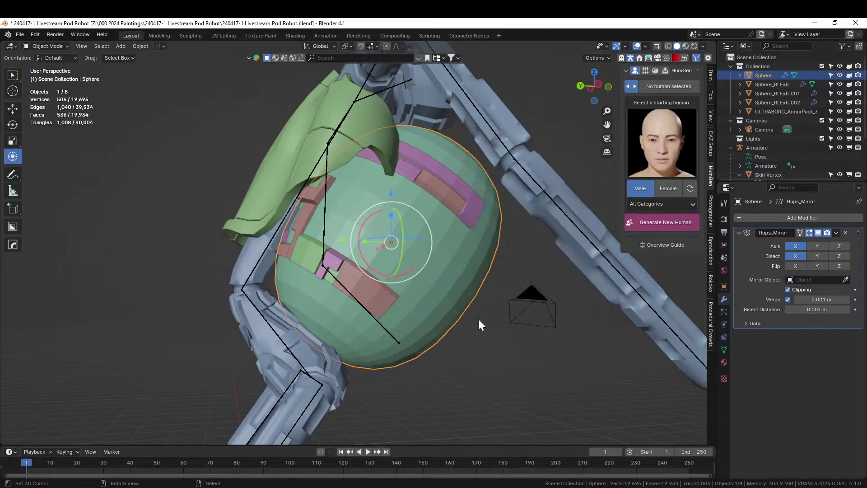
Edit the sphere's mesh and select an edge path across its upper front, from the centre line towards one side.
{"action": "middle_click_drag", "start_coordinate": [479, 319], "coordinate": [364, 270]}
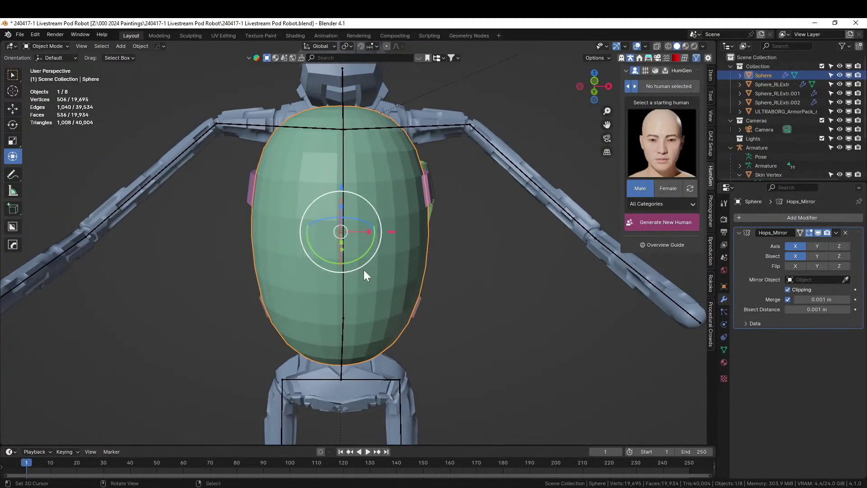
{"action": "left_click", "coordinate": [371, 211]}
{"action": "left_click", "coordinate": [375, 315]}
{"action": "key", "text": "Tab"}
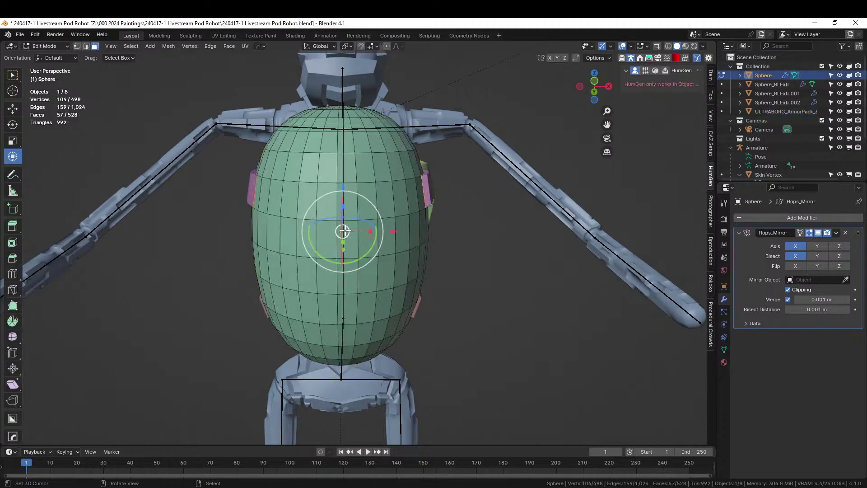
{"action": "left_click", "coordinate": [348, 152]}
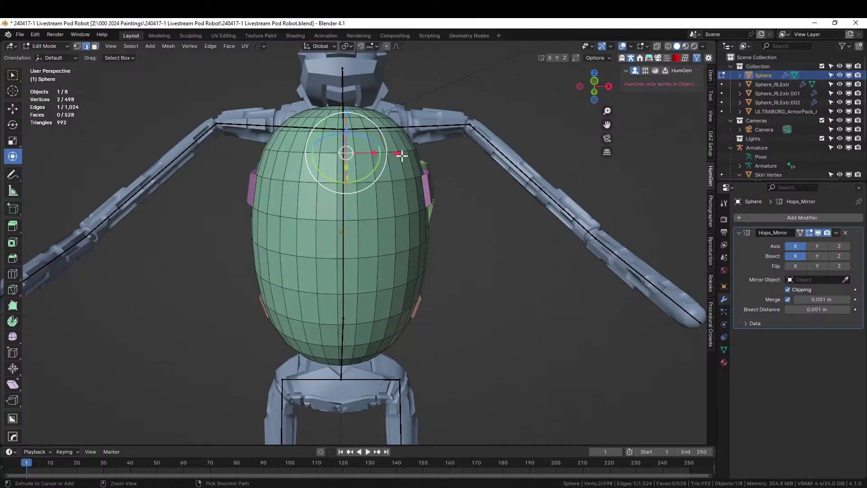
{"action": "left_click", "coordinate": [407, 152], "text": "ctrl"}
{"action": "middle_click_drag", "start_coordinate": [436, 256], "coordinate": [353, 134]}
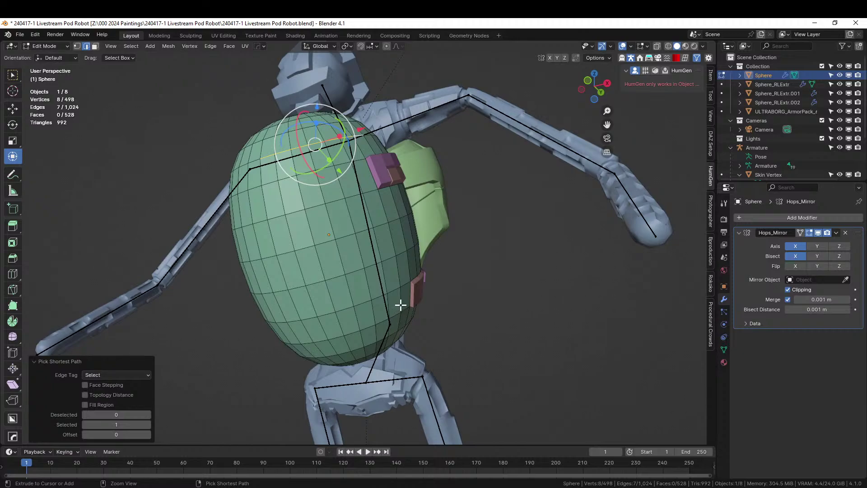
{"action": "left_click", "coordinate": [400, 305], "text": "ctrl"}
{"action": "middle_click_drag", "start_coordinate": [401, 299], "coordinate": [386, 309]}
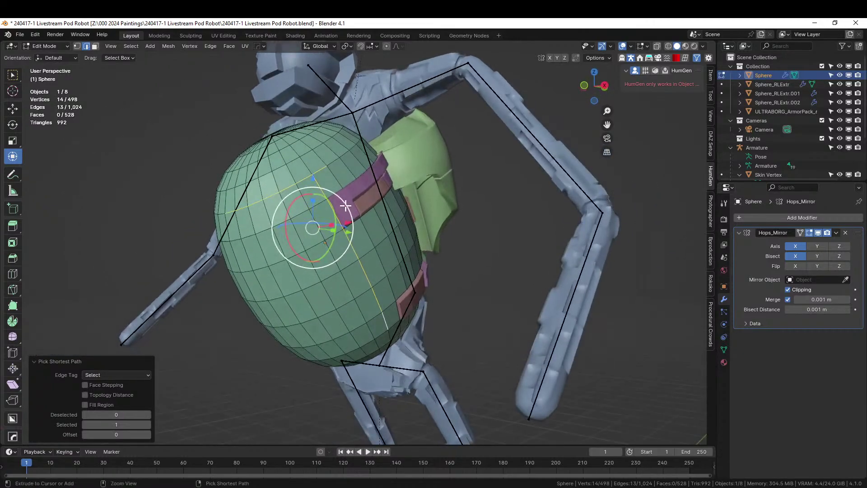
{"action": "key", "text": "ctrl+z"}
Extend the edge path down one side, across the lower front and up the other side to close the outline.
{"action": "left_click", "coordinate": [334, 173], "text": "shift"}
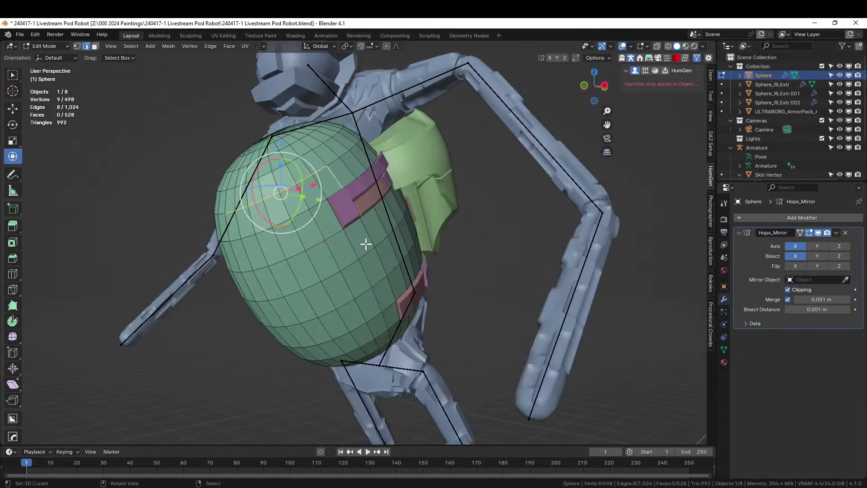
{"action": "left_click", "coordinate": [399, 310], "text": "ctrl"}
{"action": "middle_click_drag", "start_coordinate": [393, 315], "coordinate": [397, 286]}
{"action": "left_click", "coordinate": [343, 309], "text": "ctrl"}
{"action": "middle_click_drag", "start_coordinate": [342, 310], "coordinate": [291, 278]}
{"action": "left_click", "coordinate": [285, 277], "text": "ctrl"}
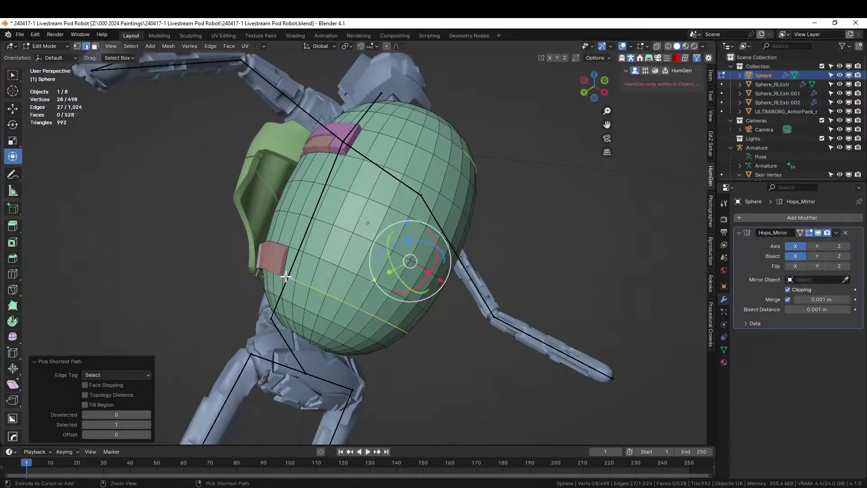
{"action": "left_click", "coordinate": [287, 240], "text": "ctrl"}
{"action": "middle_click_drag", "start_coordinate": [293, 236], "coordinate": [306, 283]}
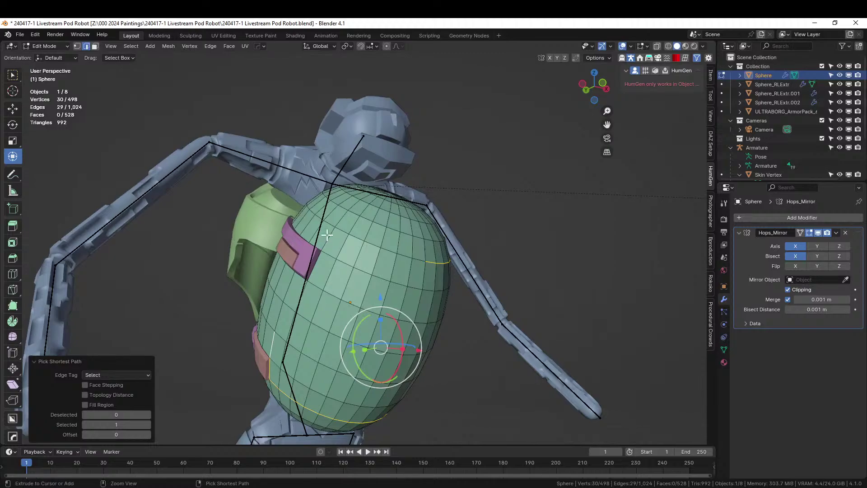
{"action": "left_click", "coordinate": [314, 229], "text": "ctrl"}
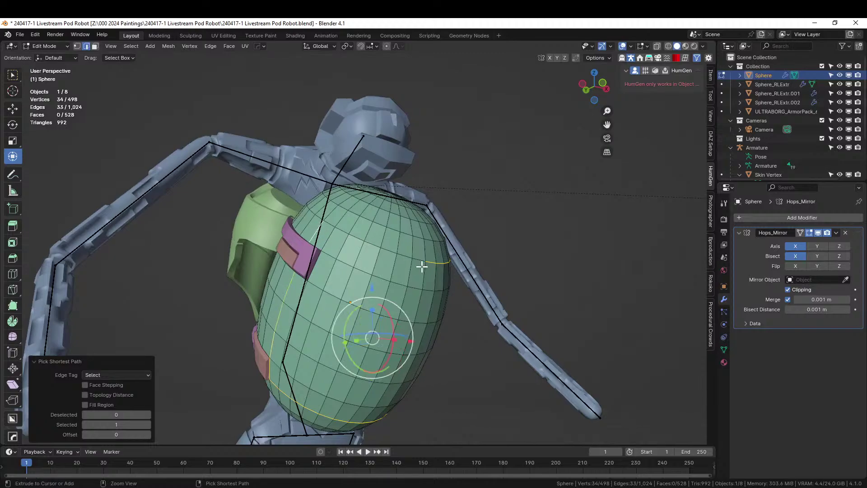
{"action": "left_click", "coordinate": [422, 267], "text": "ctrl"}
Bevel the selected edge outline on the sphere with a width of 0.01 m.
{"action": "middle_click_drag", "start_coordinate": [421, 269], "coordinate": [437, 351]}
{"action": "key", "text": "ctrl+b"}
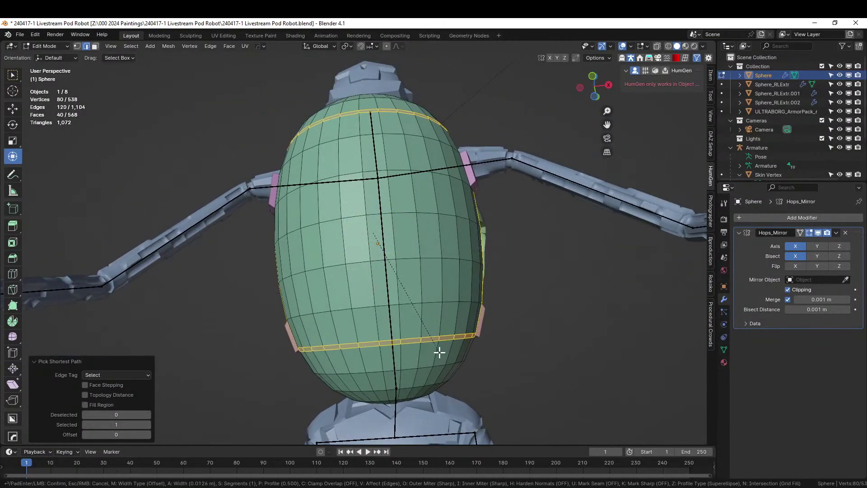
{"action": "left_click", "coordinate": [432, 354]}
{"action": "double_click", "coordinate": [116, 297]}
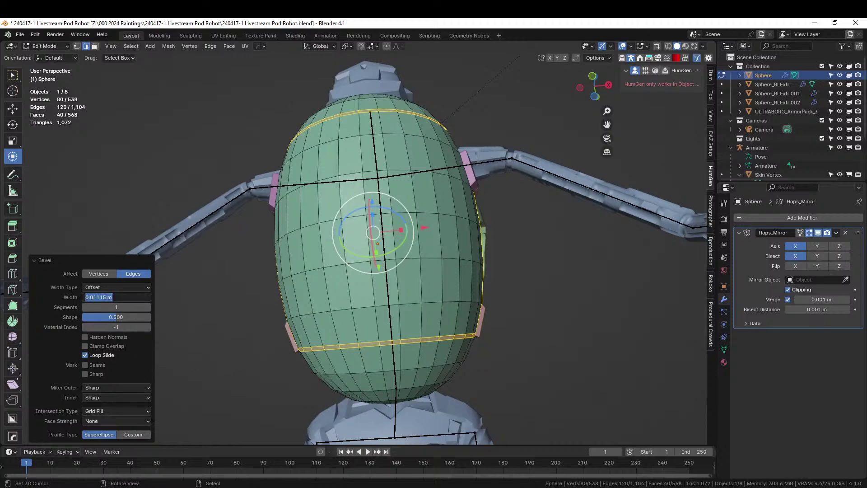
{"action": "type", "text": ".01"}
{"action": "key", "text": "Return"}
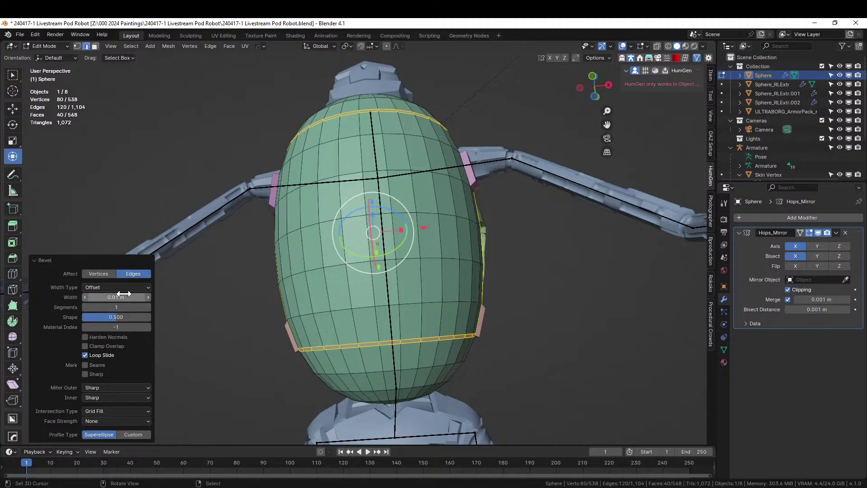
Extrude the beveled strip inward along its normals by about 0.022 m to form a panel groove.
{"action": "middle_click_drag", "start_coordinate": [277, 233], "coordinate": [357, 283]}
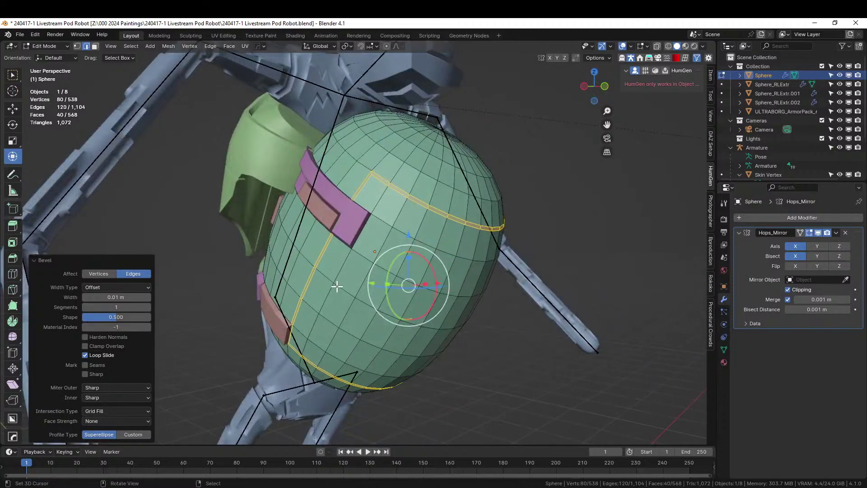
{"action": "key", "text": "alt+e"}
{"action": "left_click", "coordinate": [421, 330]}
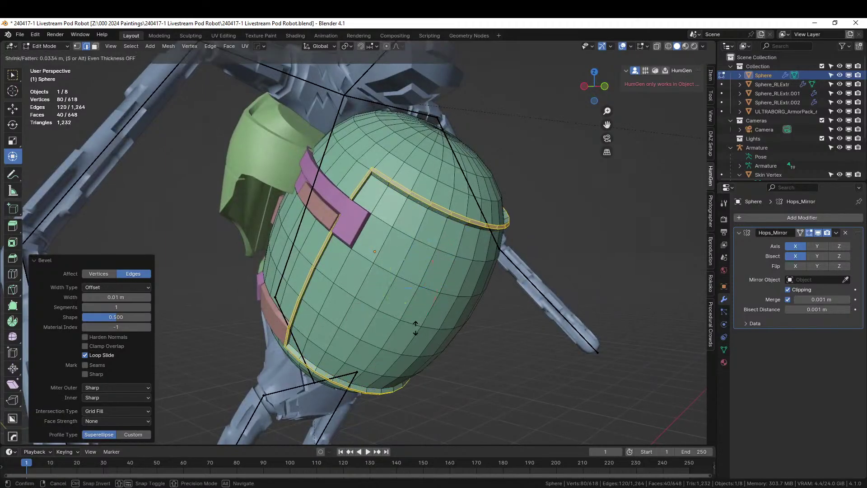
{"action": "left_click", "coordinate": [417, 330]}
{"action": "mouse_move", "coordinate": [416, 331]}
{"action": "middle_mouse_down"}
{"action": "mouse_move", "coordinate": [345, 364]}
{"action": "mouse_move", "coordinate": [303, 316]}
{"action": "mouse_move", "coordinate": [269, 332]}
{"action": "mouse_move", "coordinate": [430, 326]}
{"action": "middle_mouse_up"}
{"action": "middle_click_drag", "start_coordinate": [449, 364], "coordinate": [357, 384]}
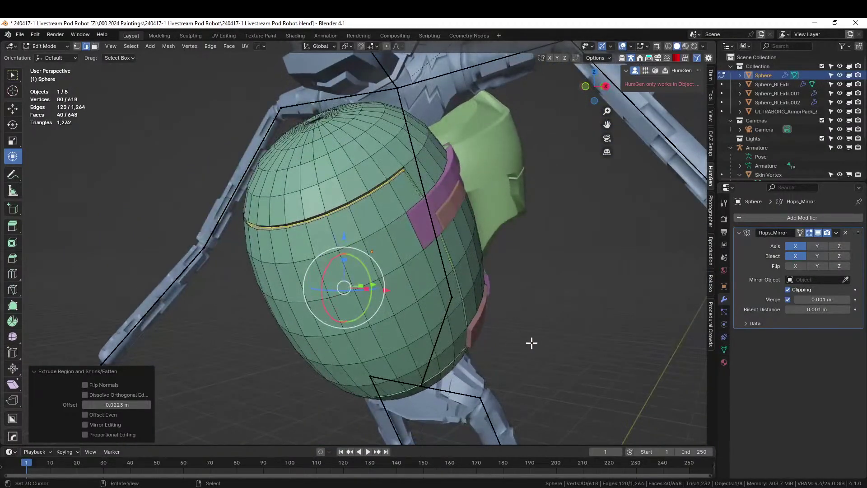
Select the border edge loops of the groove on all its sides and apply the HOps Mark operation to them.
{"action": "left_click", "coordinate": [555, 339]}
{"action": "scroll", "coordinate": [405, 237], "scroll_direction": "up", "scroll_amount": 3}
{"action": "left_click", "coordinate": [353, 177], "text": "alt"}
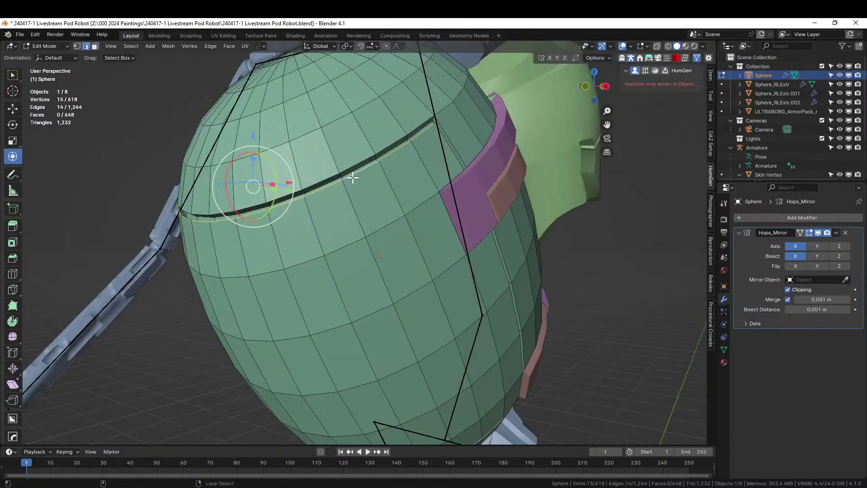
{"action": "left_click", "coordinate": [391, 158], "text": "alt+shift"}
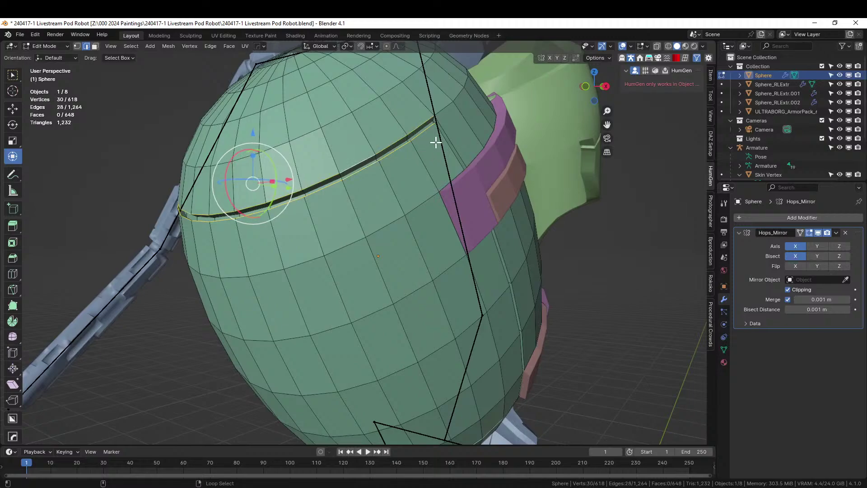
{"action": "left_click", "coordinate": [446, 137], "text": "alt+shift"}
{"action": "left_click", "coordinate": [457, 155], "text": "alt+shift"}
{"action": "middle_click_drag", "start_coordinate": [457, 155], "coordinate": [460, 312]}
{"action": "left_click", "coordinate": [522, 253], "text": "alt+shift"}
{"action": "left_click", "coordinate": [539, 261], "text": "alt+shift"}
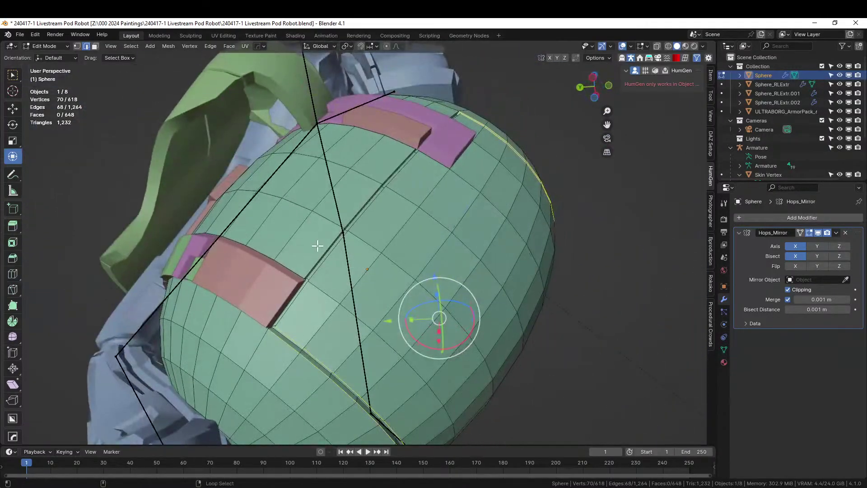
{"action": "right_click", "coordinate": [323, 253], "text": "alt+shift"}
{"action": "right_click", "coordinate": [329, 256], "text": "alt+shift"}
{"action": "key", "text": "q"}
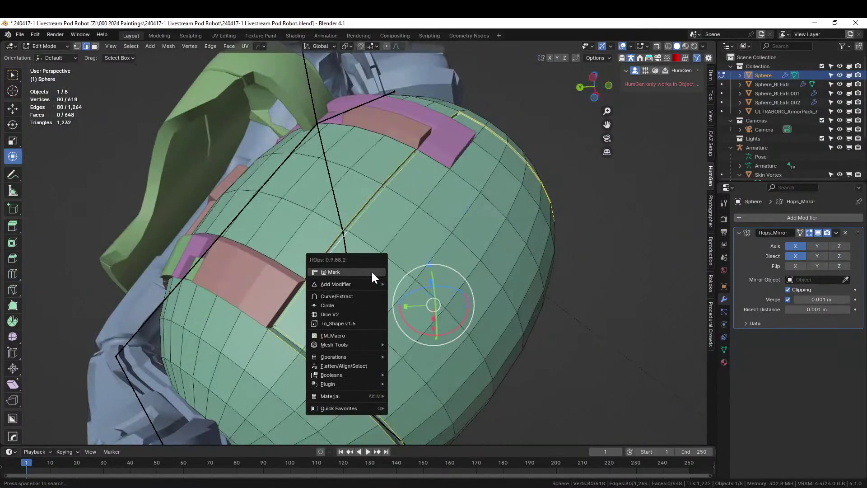
{"action": "left_click", "coordinate": [371, 271]}
Select the linked faces outside the grooved front panel, delimited by sharp edges, and run Random Panels with panel seed 2.
{"action": "middle_click_drag", "start_coordinate": [368, 274], "coordinate": [374, 316]}
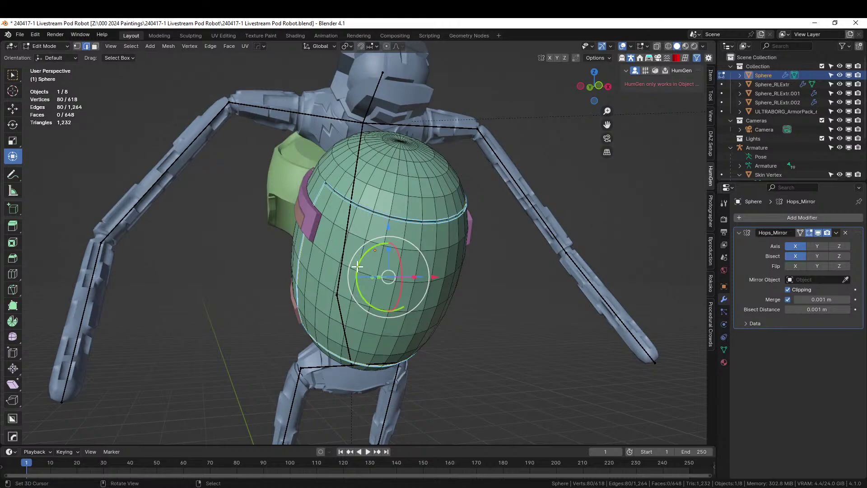
{"action": "middle_click_drag", "start_coordinate": [357, 267], "coordinate": [443, 272]}
{"action": "scroll", "coordinate": [429, 258], "scroll_direction": "down", "scroll_amount": 3}
{"action": "middle_click_drag", "start_coordinate": [416, 242], "coordinate": [351, 255]}
{"action": "scroll", "coordinate": [364, 258], "scroll_direction": "up", "scroll_amount": 3}
{"action": "scroll", "coordinate": [360, 235], "scroll_direction": "up", "scroll_amount": 3}
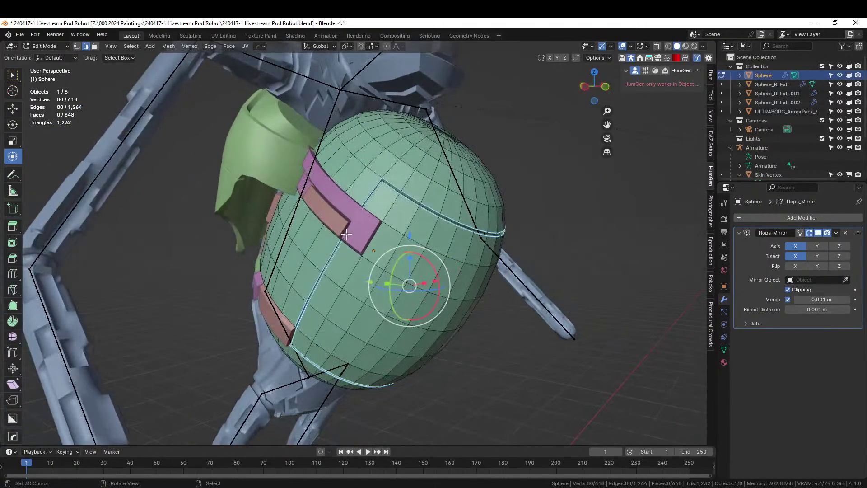
{"action": "key", "text": "3"}
{"action": "key", "text": "l"}
{"action": "middle_click_drag", "start_coordinate": [315, 256], "coordinate": [297, 257]}
{"action": "key", "text": "q"}
{"action": "left_click", "coordinate": [281, 264]}
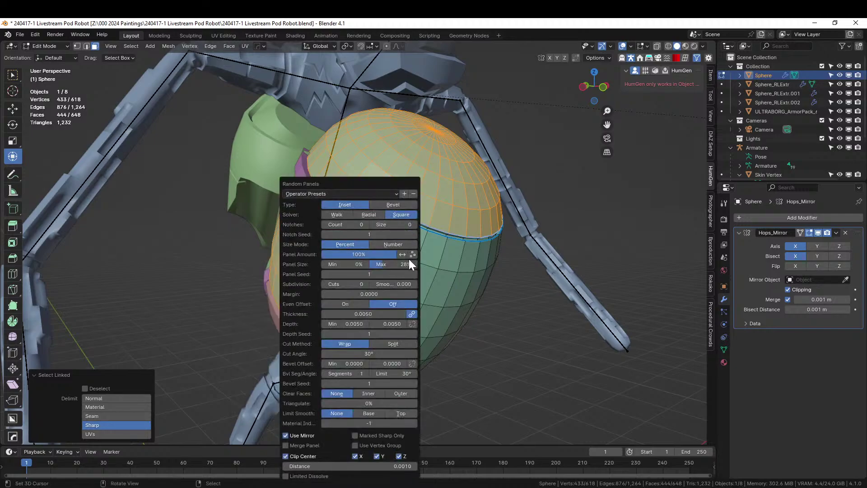
{"action": "left_click", "coordinate": [414, 273]}
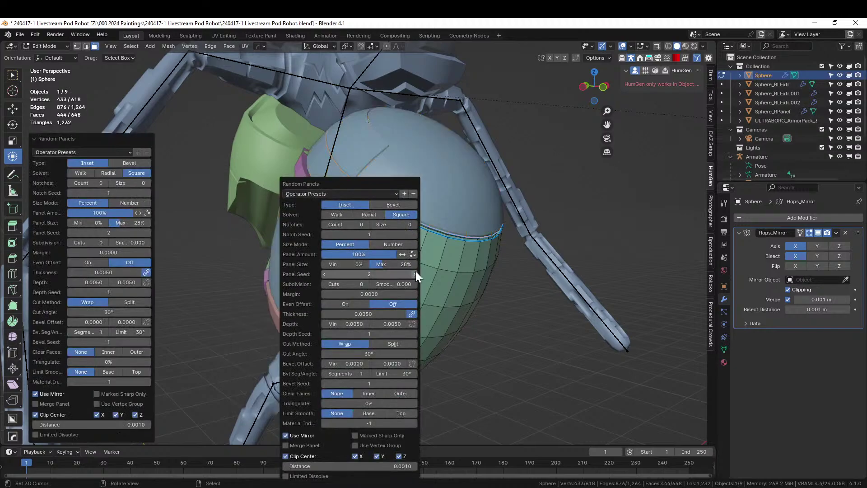
Set the random panels' subdivision cuts to 2 and both the notch count and notch size to 2.
{"action": "middle_click_drag", "start_coordinate": [473, 341], "coordinate": [340, 346]}
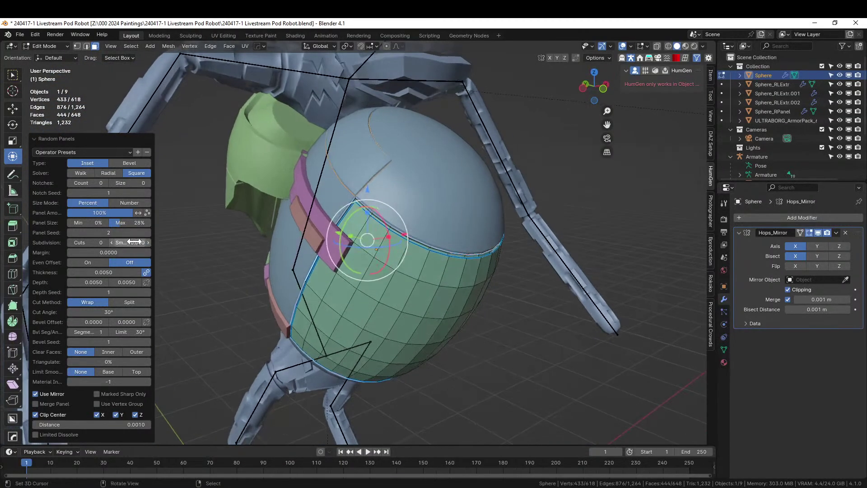
{"action": "left_click", "coordinate": [104, 242]}
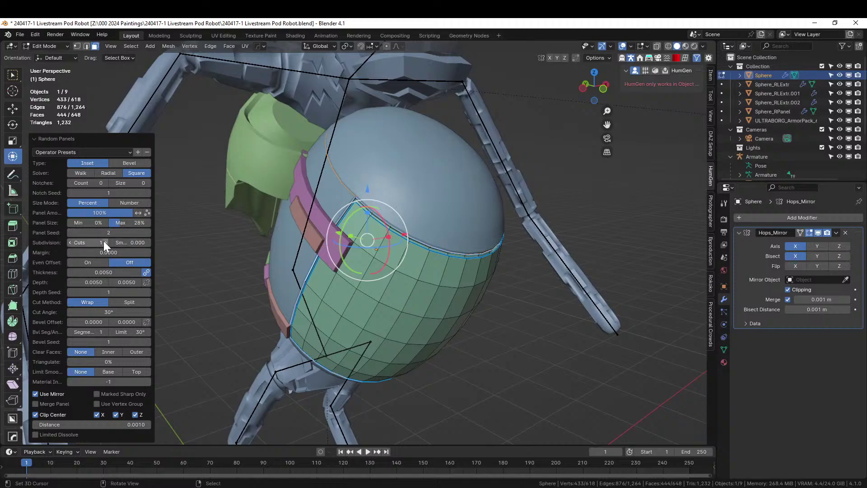
{"action": "left_click", "coordinate": [104, 243]}
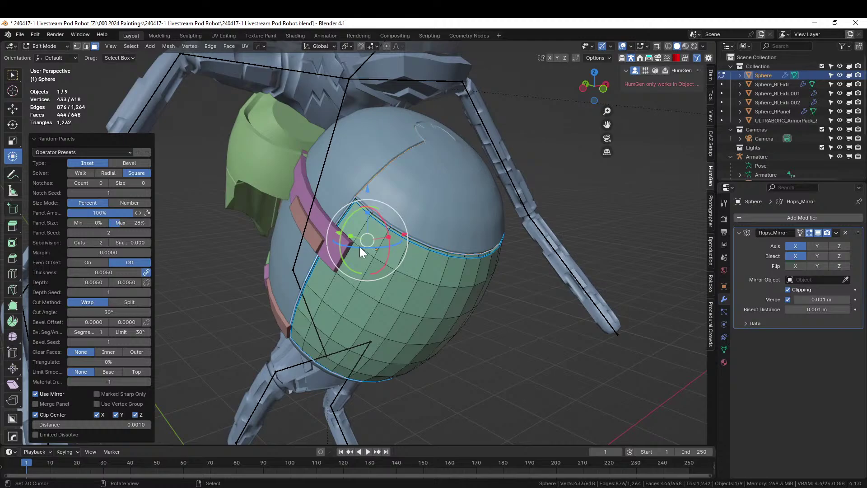
{"action": "middle_click_drag", "start_coordinate": [360, 246], "coordinate": [293, 176]}
{"action": "left_click", "coordinate": [106, 183]}
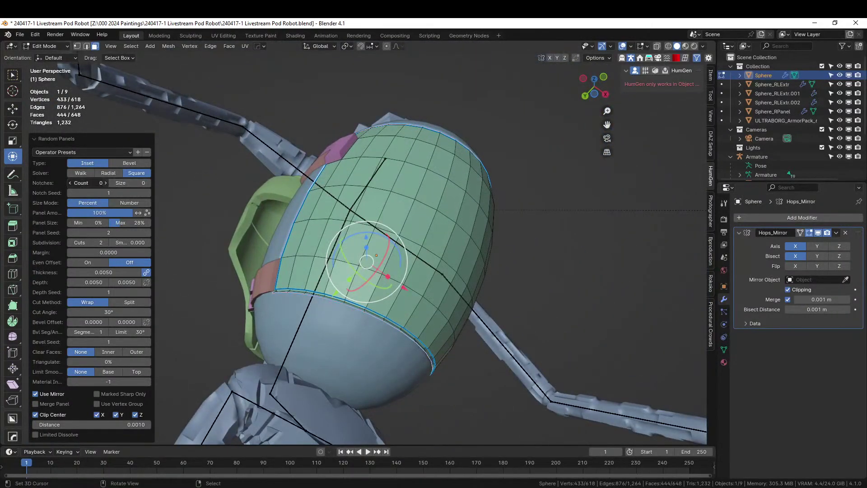
{"action": "left_click", "coordinate": [105, 183]}
{"action": "left_click", "coordinate": [148, 183]}
{"action": "left_click", "coordinate": [147, 183]}
Set the panel seed to 4 and the maximum panel size to 10%.
{"action": "left_click", "coordinate": [149, 233]}
{"action": "left_click", "coordinate": [148, 233]}
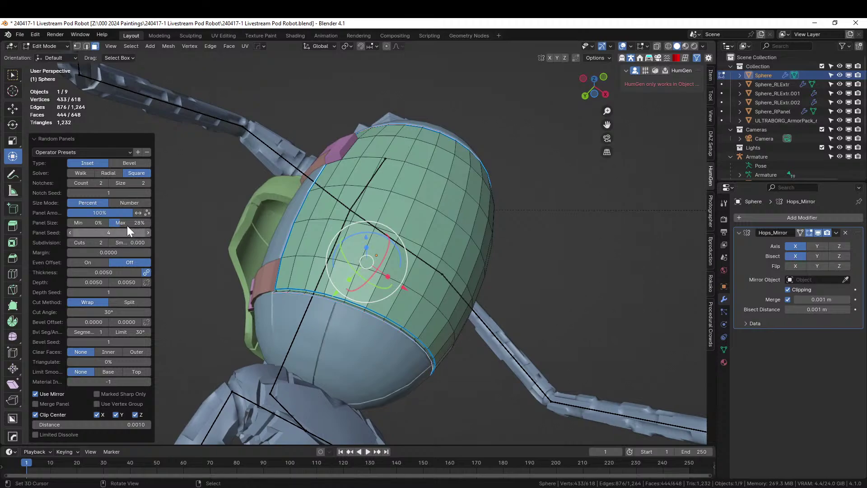
{"action": "left_click", "coordinate": [127, 223]}
{"action": "type", "text": "10"}
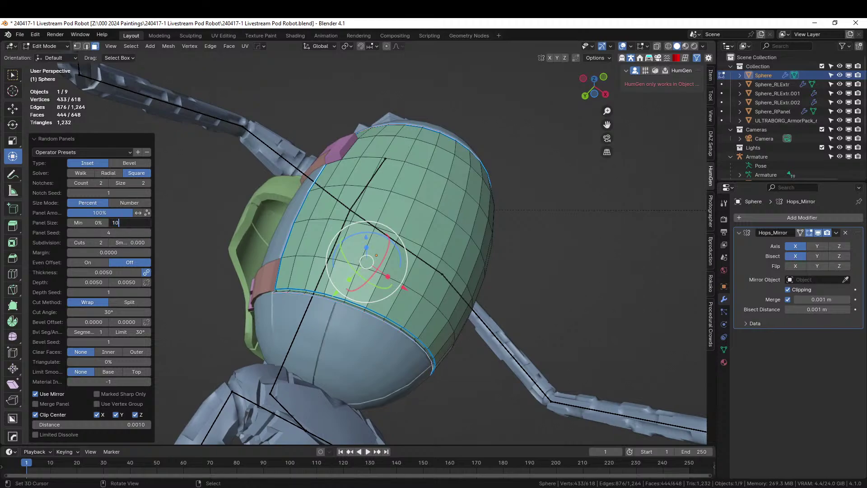
{"action": "key", "text": "Return"}
Try successive panel seeds for the random panels and settle on seed 13.
{"action": "middle_click_drag", "start_coordinate": [221, 232], "coordinate": [226, 339]}
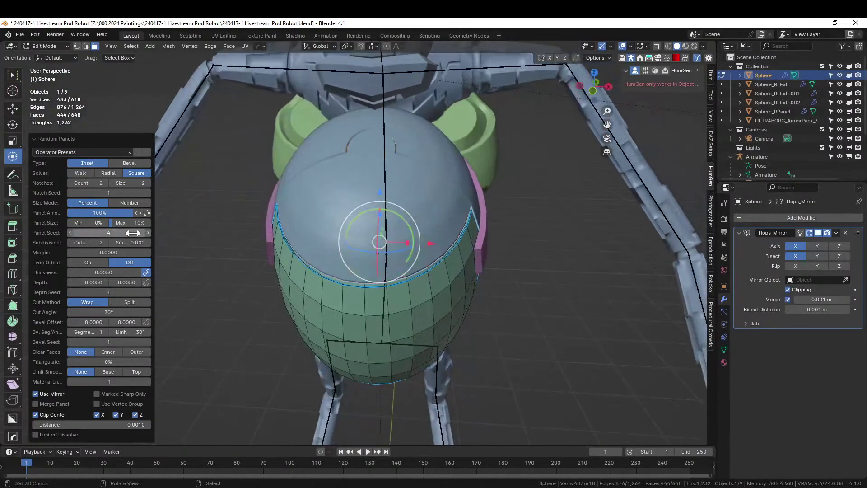
{"action": "left_click", "coordinate": [149, 233]}
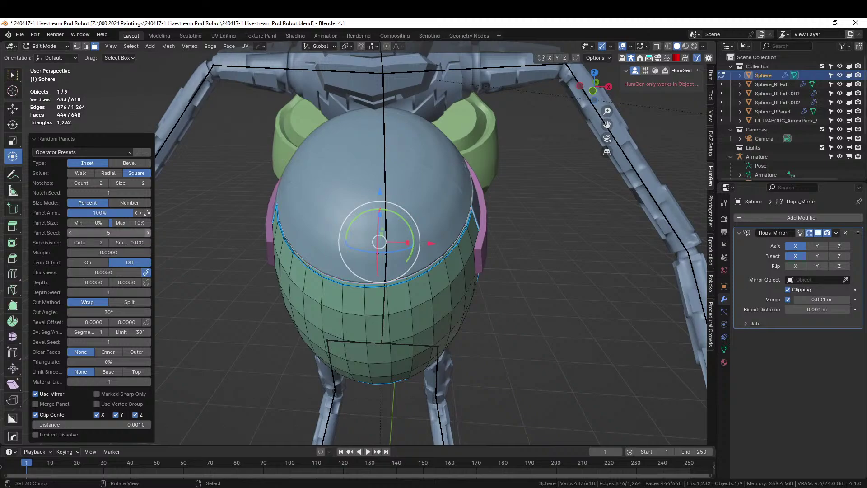
{"action": "left_click", "coordinate": [148, 233]}
{"action": "left_click", "coordinate": [148, 233]}
{"action": "left_click", "coordinate": [148, 233]}
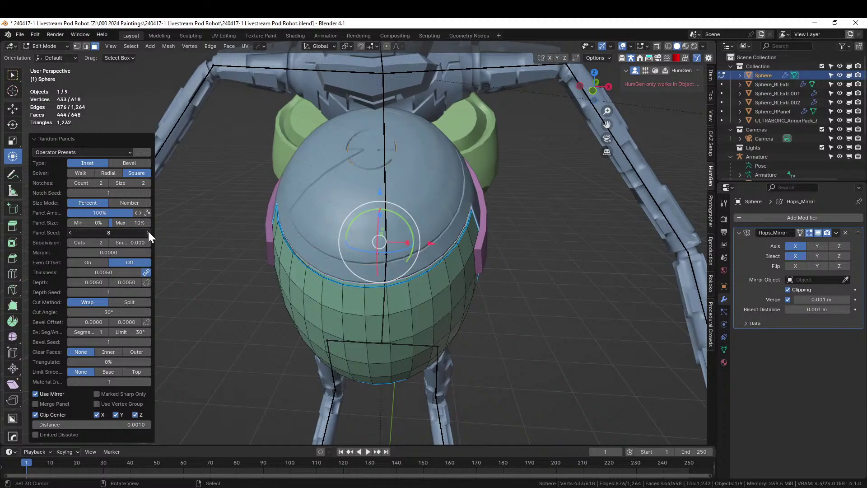
{"action": "left_click", "coordinate": [148, 233]}
{"action": "left_click", "coordinate": [149, 233]}
{"action": "left_click", "coordinate": [148, 232]}
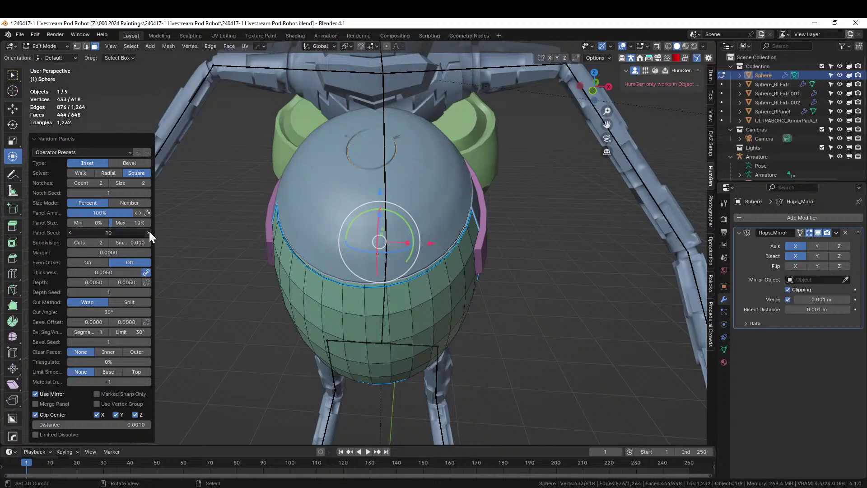
{"action": "left_click", "coordinate": [148, 233]}
{"action": "left_click", "coordinate": [148, 233]}
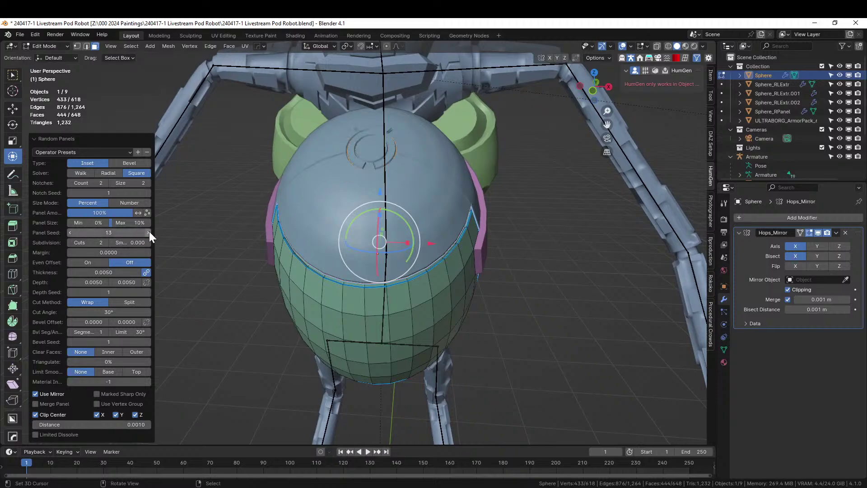
{"action": "middle_click_drag", "start_coordinate": [387, 304], "coordinate": [432, 308]}
{"action": "scroll", "coordinate": [375, 328], "scroll_direction": "up", "scroll_amount": 4}
{"action": "scroll", "coordinate": [340, 295], "scroll_direction": "down", "scroll_amount": 3}
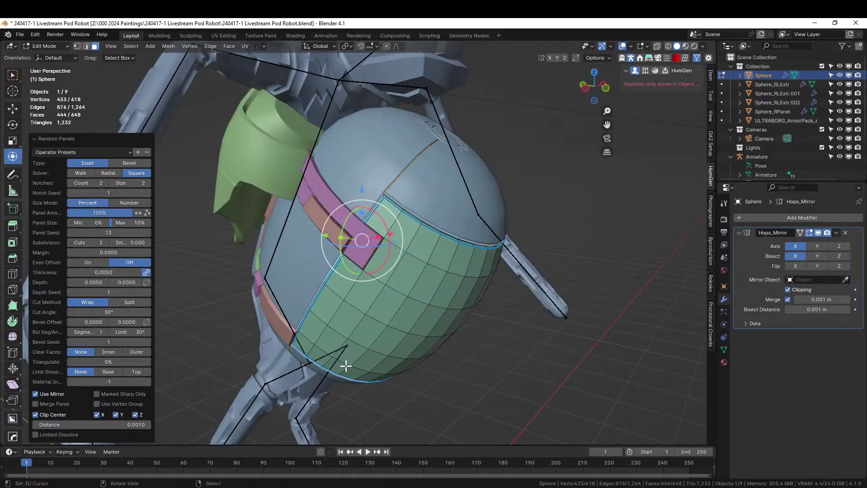
Leave mesh editing on the sphere and inspect the random panels object and its mesh from several sides.
{"action": "left_click", "coordinate": [475, 370]}
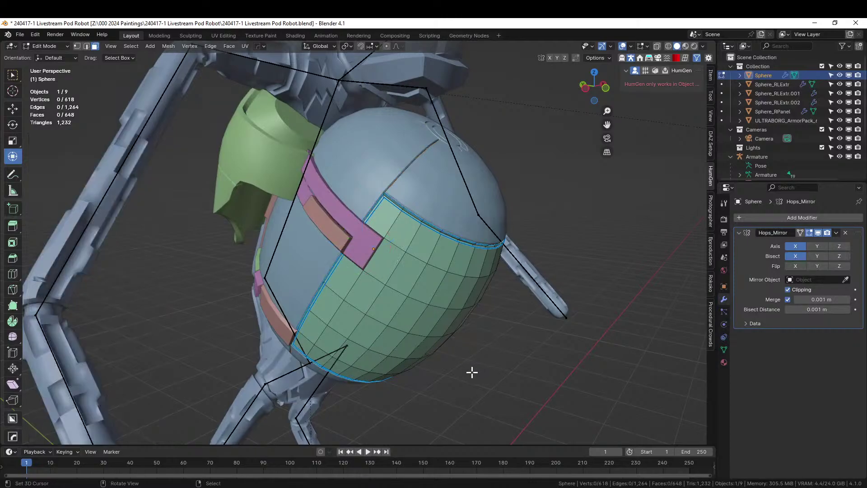
{"action": "key", "text": "Tab"}
{"action": "middle_click_drag", "start_coordinate": [467, 374], "coordinate": [483, 348]}
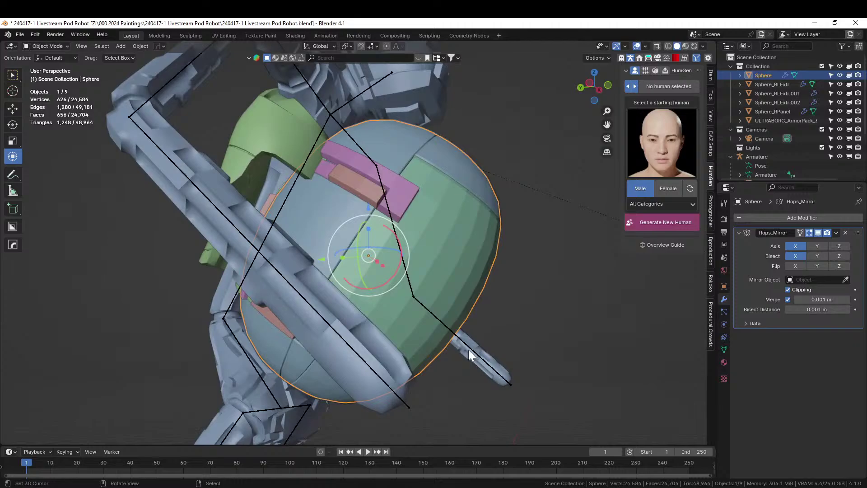
{"action": "middle_click_drag", "start_coordinate": [498, 365], "coordinate": [447, 352]}
{"action": "left_click", "coordinate": [412, 286]}
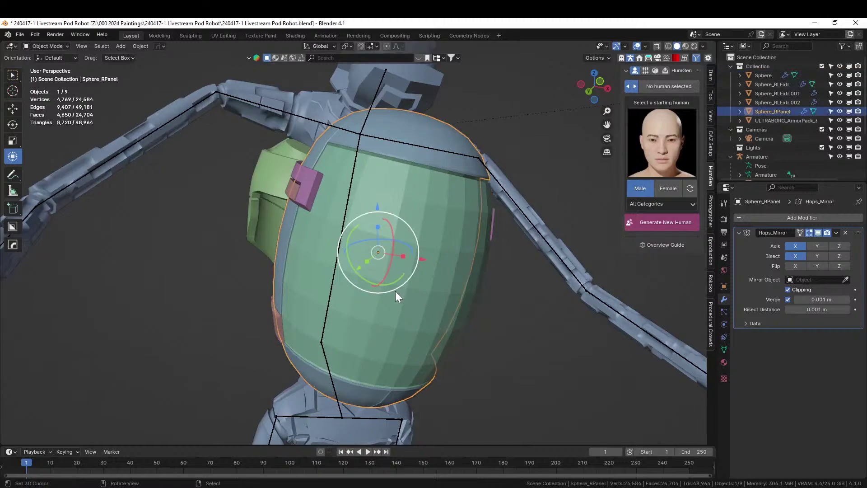
{"action": "key", "text": "Tab"}
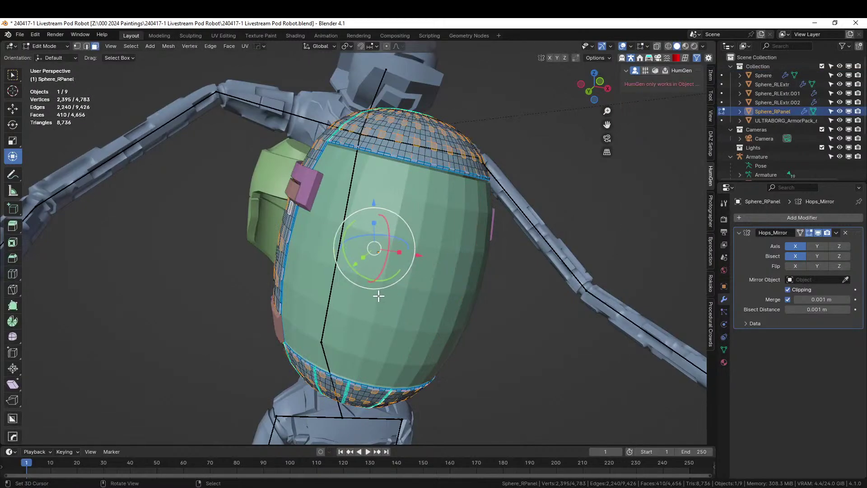
{"action": "key", "text": "Tab"}
Select the linked faces of the sphere's grooved front panel and run Random Panels with panel seed 1, raising the subdivision cuts.
{"action": "middle_click_drag", "start_coordinate": [399, 304], "coordinate": [345, 261]}
{"action": "left_click", "coordinate": [347, 258]}
{"action": "key", "text": "Tab"}
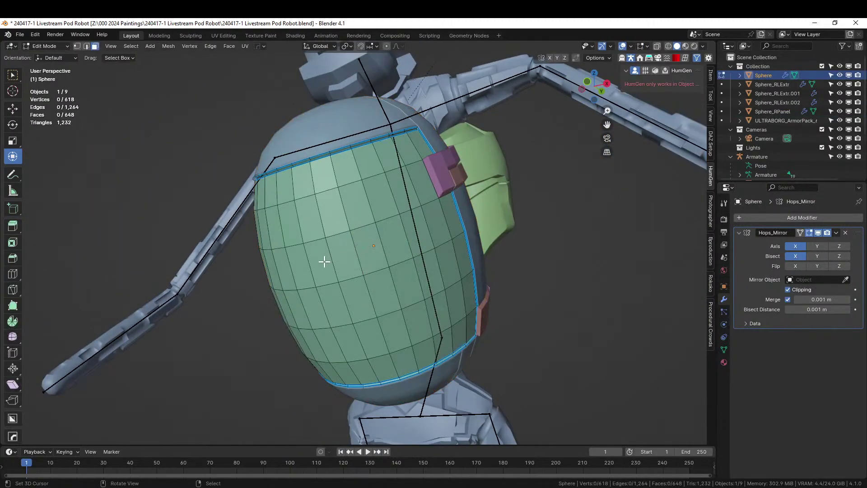
{"action": "left_click", "coordinate": [347, 258]}
{"action": "key", "text": "l"}
{"action": "middle_click_drag", "start_coordinate": [347, 259], "coordinate": [357, 291]}
{"action": "key", "text": "Tab"}
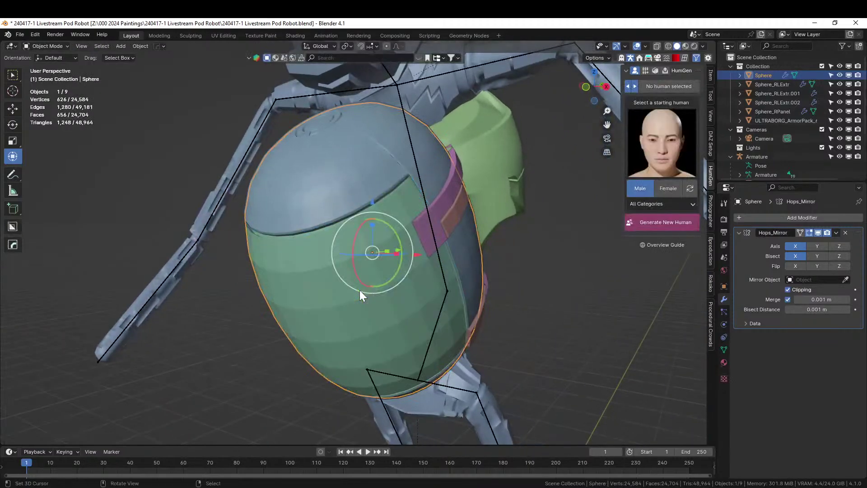
{"action": "key", "text": "shift+q"}
{"action": "left_click", "coordinate": [349, 290]}
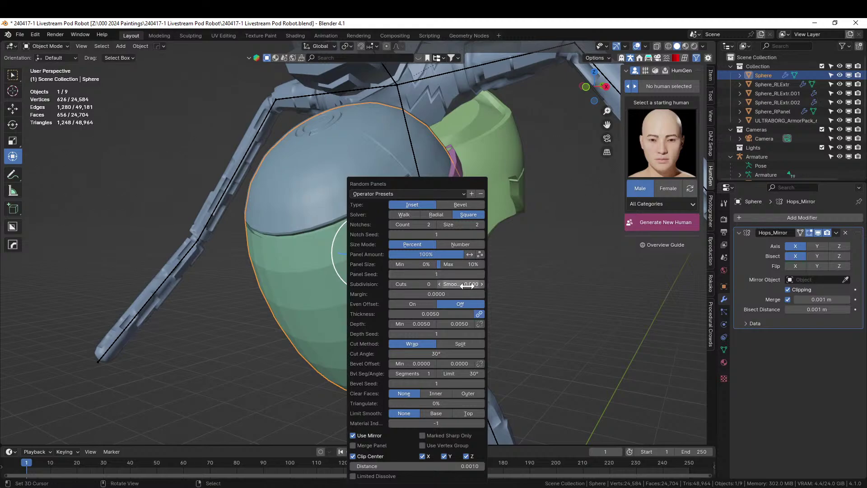
{"action": "left_click", "coordinate": [435, 283]}
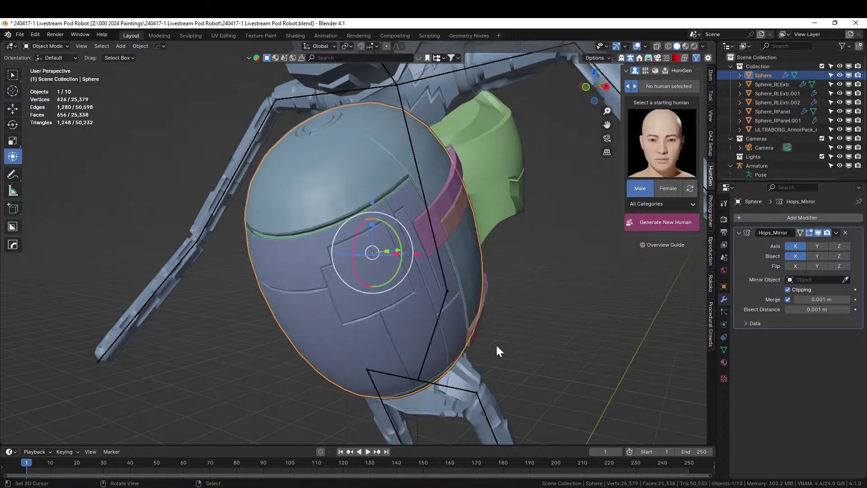
{"action": "middle_click_drag", "start_coordinate": [496, 343], "coordinate": [428, 308]}
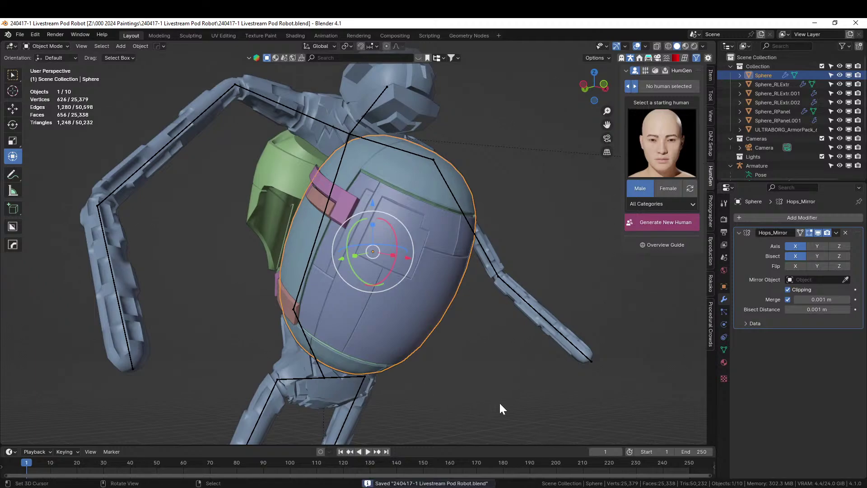
Add the ULTRABORG_ArmorPack_55 asset to the scene beside the robot and clear its rotation.
{"action": "middle_click_drag", "start_coordinate": [542, 371], "coordinate": [504, 391]}
{"action": "scroll", "coordinate": [503, 387], "scroll_direction": "down", "scroll_amount": 2}
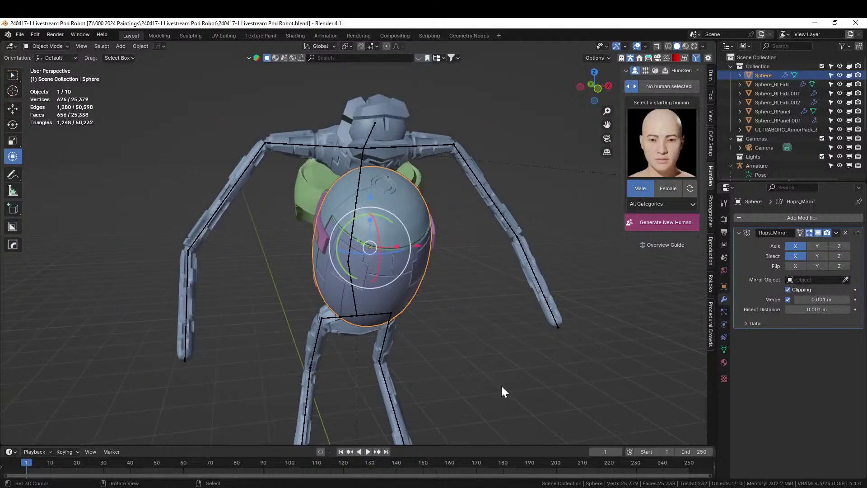
{"action": "middle_click_drag", "start_coordinate": [426, 287], "coordinate": [414, 268]}
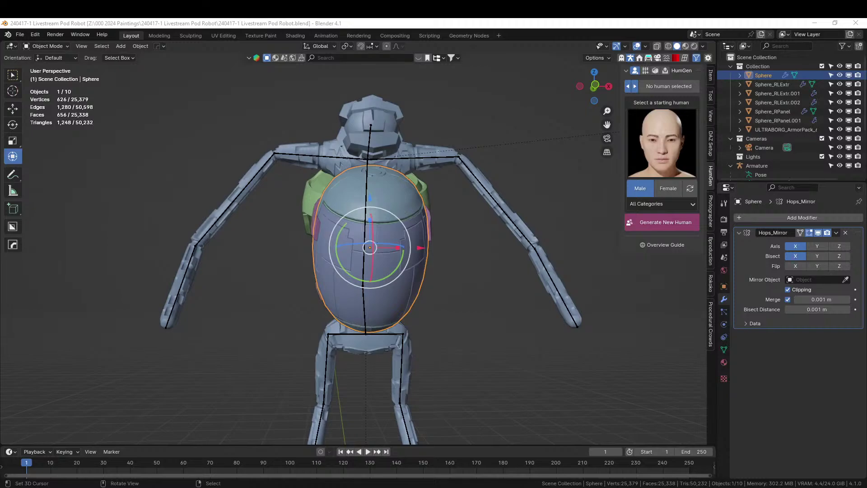
{"action": "left_click_drag", "start_coordinate": [454, 97], "coordinate": [483, 177]}
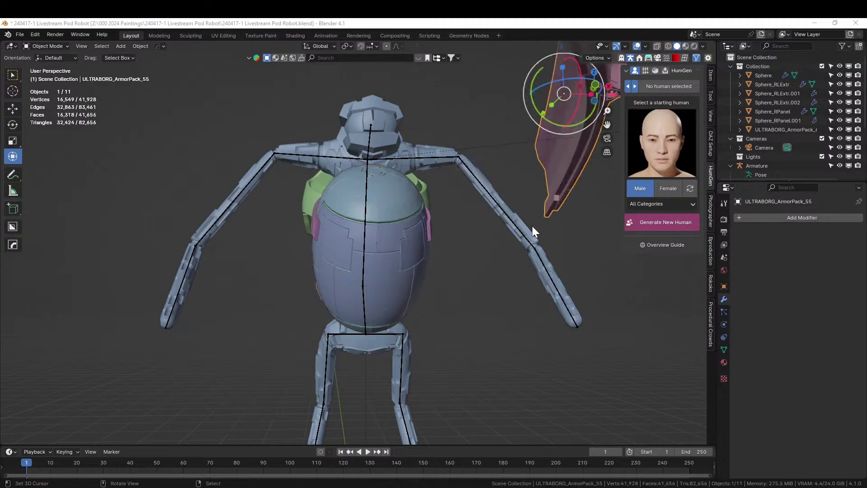
{"action": "middle_click_drag", "start_coordinate": [533, 228], "coordinate": [509, 333]}
{"action": "key", "text": "alt+r"}
{"action": "key", "text": "KP_7"}
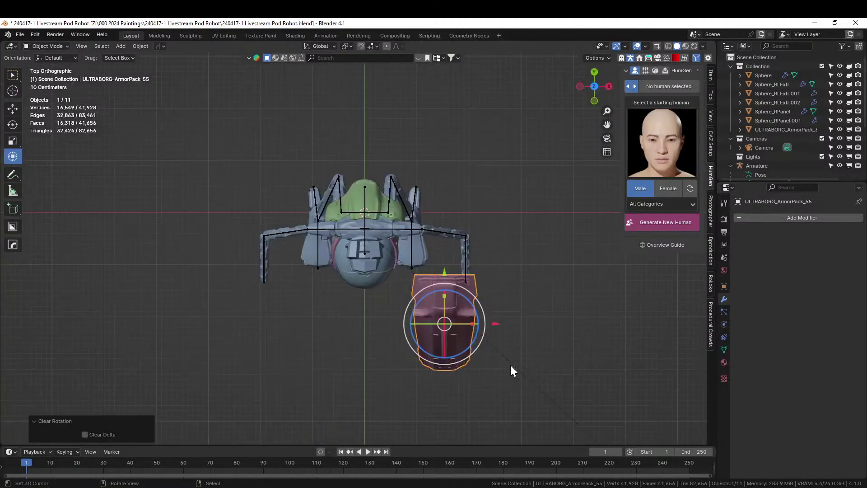
Rotate the armor plate about -90° in the top view and move it about 1.75 m along Y beside the robot's arm.
{"action": "key", "text": "r"}
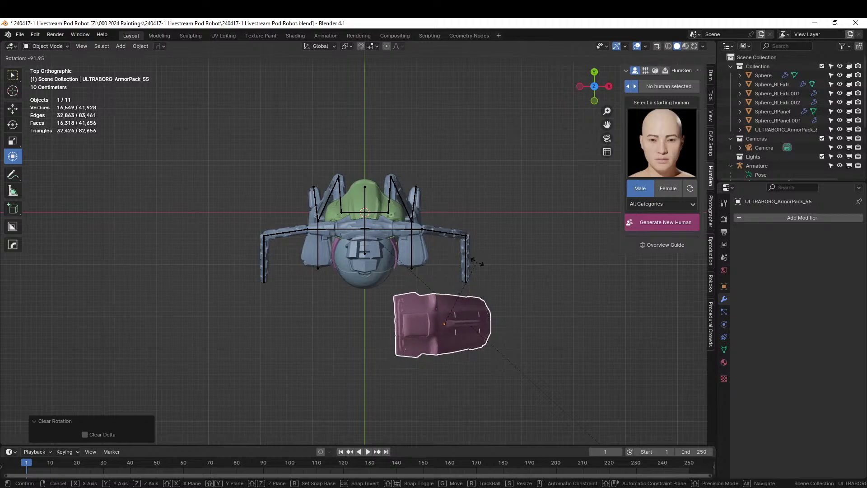
{"action": "left_click", "coordinate": [481, 269]}
{"action": "left_click_drag", "start_coordinate": [491, 332], "coordinate": [495, 247]}
{"action": "middle_click_drag", "start_coordinate": [500, 264], "coordinate": [476, 149]}
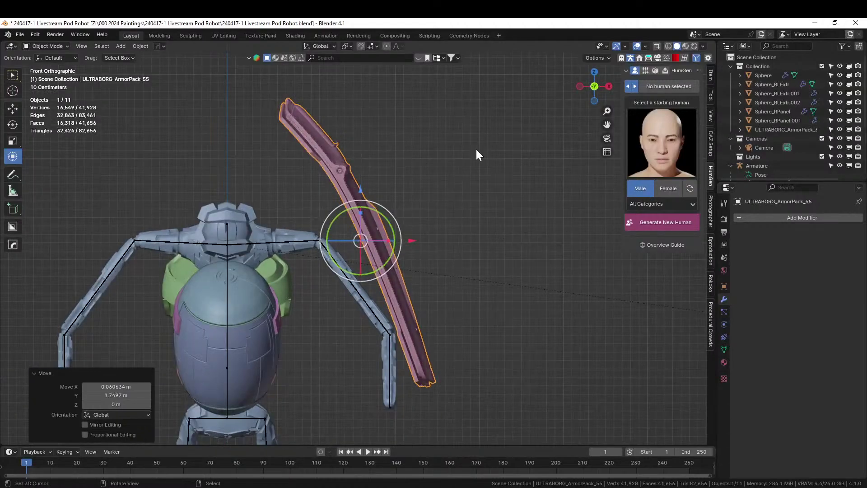
Scale the armor plate down, tilt it -16.2° around Y to follow the upper arm, and scale it again by 0.778.
{"action": "key", "text": "s"}
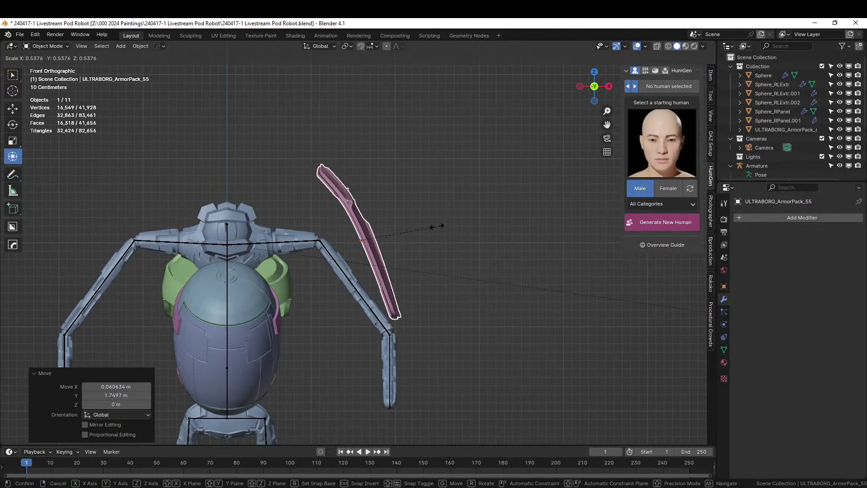
{"action": "left_click", "coordinate": [437, 225]}
{"action": "mouse_move", "coordinate": [394, 227]}
{"action": "left_mouse_down"}
{"action": "mouse_move", "coordinate": [387, 200]}
{"action": "mouse_move", "coordinate": [388, 217]}
{"action": "left_mouse_up"}
{"action": "key", "text": "s"}
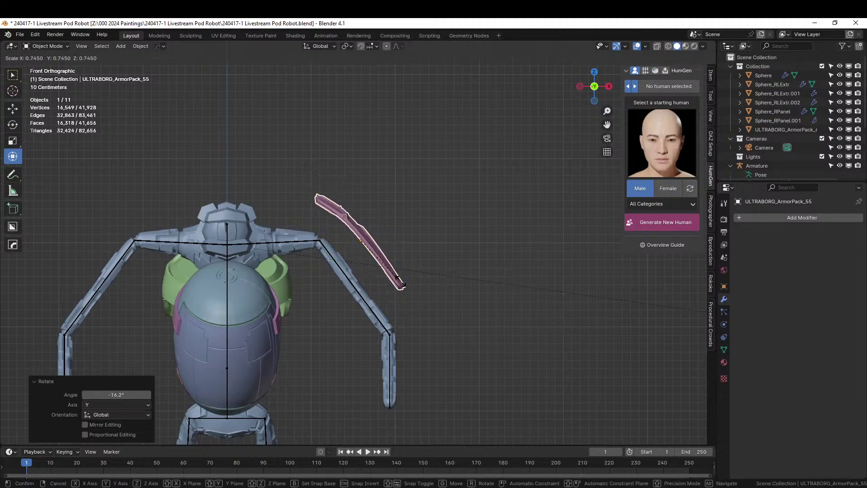
{"action": "left_click", "coordinate": [404, 289]}
Move the armor plate onto the outer side of the upper arm and rotate it 5.68° in the front view.
{"action": "key", "text": "g"}
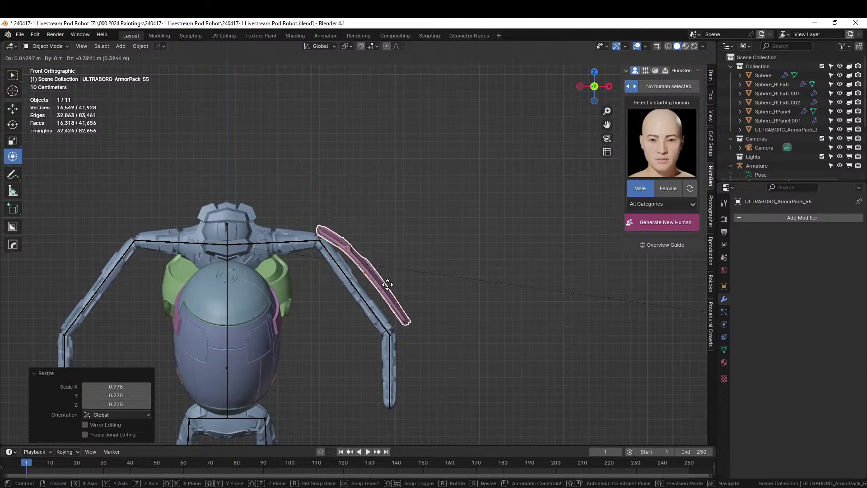
{"action": "left_click", "coordinate": [388, 286]}
{"action": "key", "text": "r"}
{"action": "left_click", "coordinate": [423, 291]}
{"action": "key", "text": "g"}
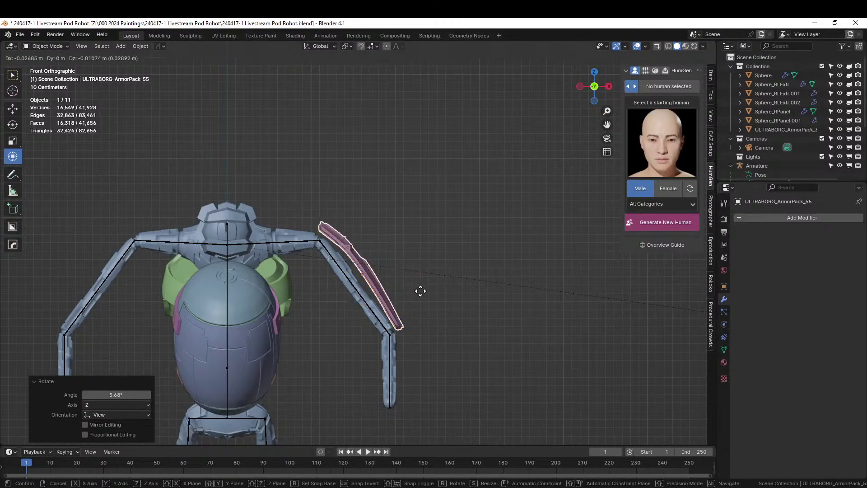
{"action": "left_click", "coordinate": [420, 292]}
Set the transform orientation to Local and check the armor plate's fit on the upper arm.
{"action": "middle_click_drag", "start_coordinate": [424, 292], "coordinate": [154, 327]}
{"action": "scroll", "coordinate": [270, 286], "scroll_direction": "up", "scroll_amount": 4}
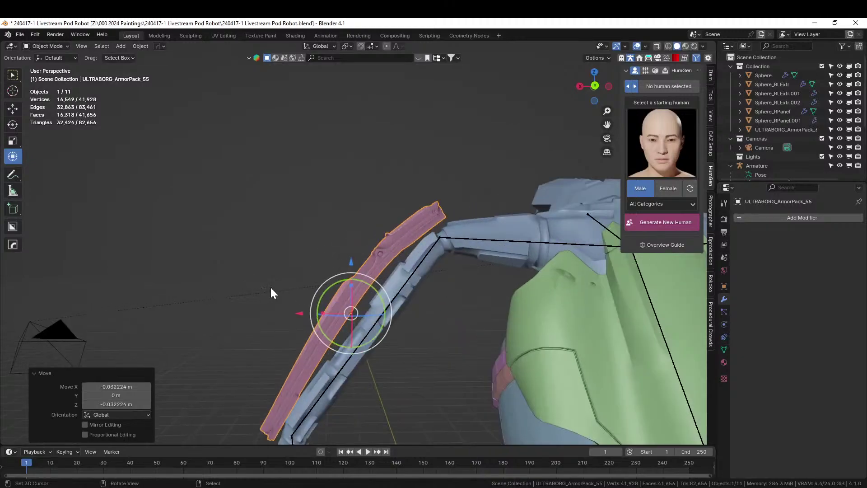
{"action": "mouse_move", "coordinate": [377, 299]}
{"action": "middle_mouse_down"}
{"action": "mouse_move", "coordinate": [372, 289]}
{"action": "mouse_move", "coordinate": [389, 294]}
{"action": "middle_mouse_up"}
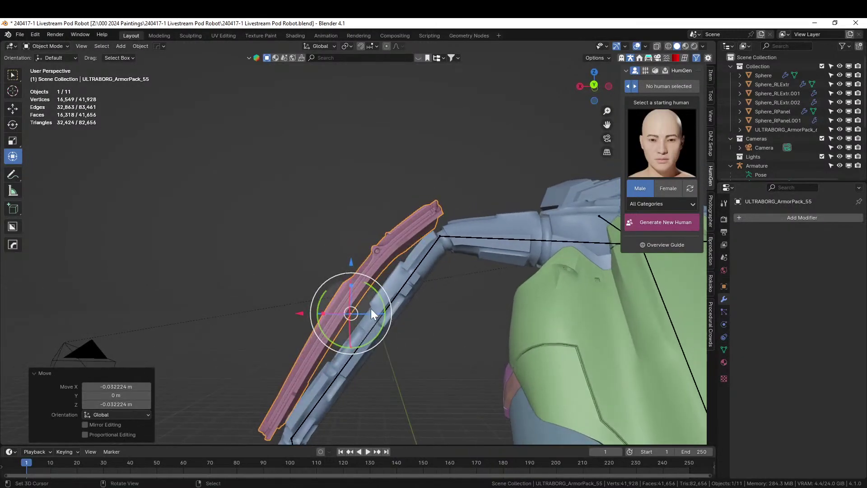
{"action": "left_click", "coordinate": [321, 46]}
{"action": "left_click", "coordinate": [310, 83]}
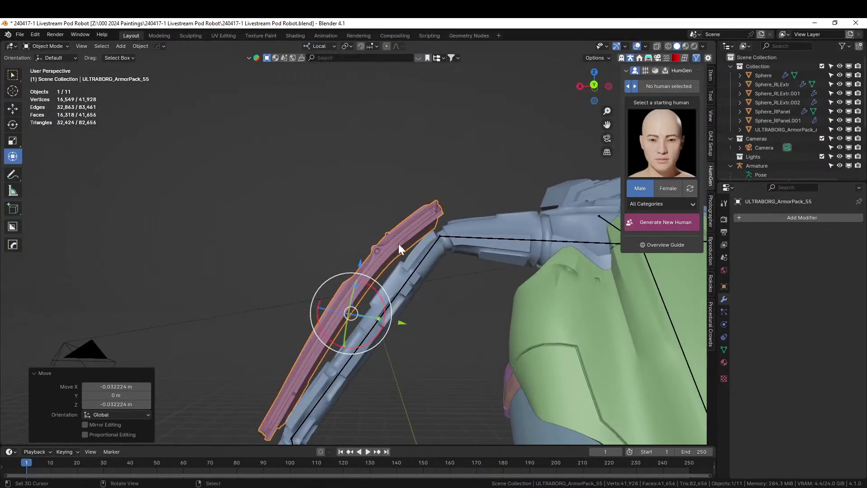
{"action": "middle_click_drag", "start_coordinate": [380, 278], "coordinate": [631, 223]}
{"action": "left_click", "coordinate": [423, 200]}
{"action": "key", "text": "KP_1"}
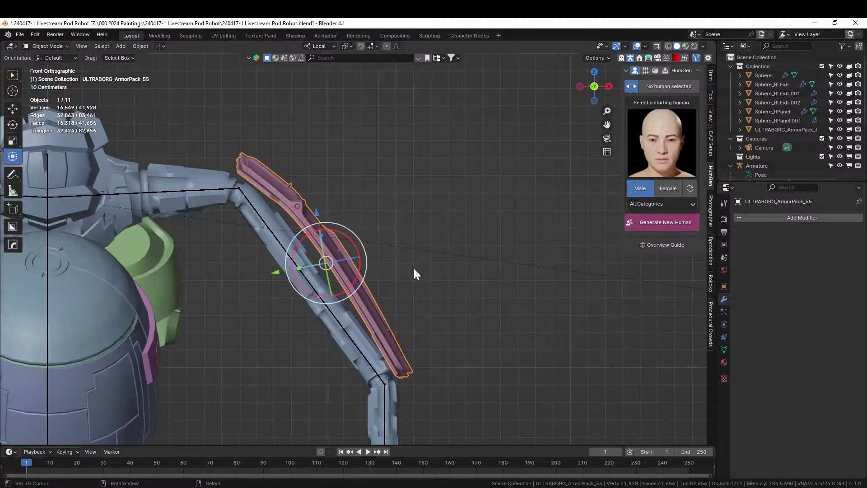
Refit the armor plate over the upper arm by moving it inward, rotating it -2.26° and enlarging it about 1.17 times.
{"action": "key", "text": "g"}
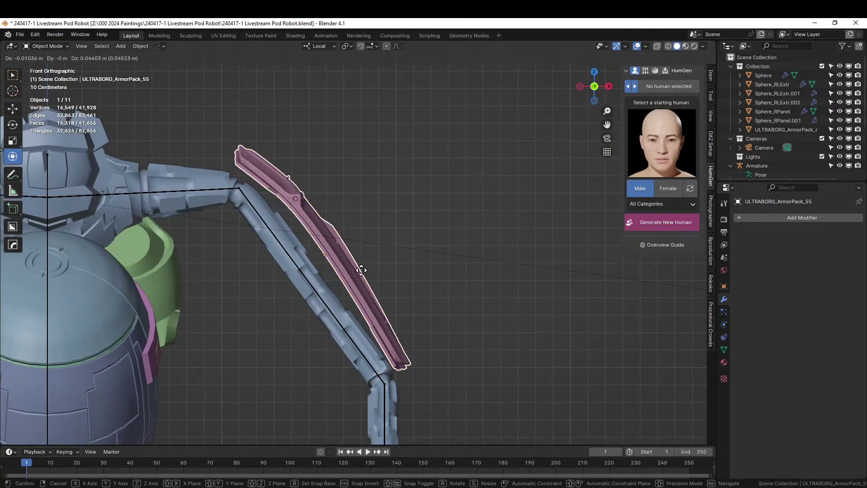
{"action": "left_click", "coordinate": [343, 256]}
{"action": "key", "text": "r"}
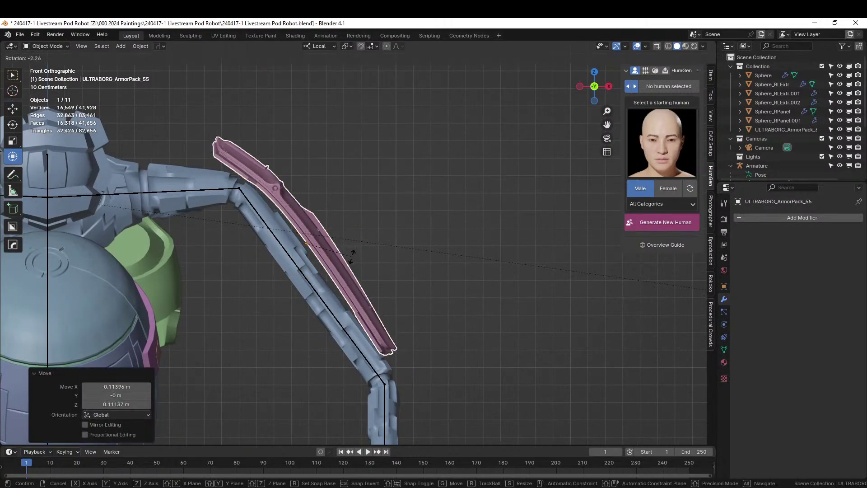
{"action": "left_click", "coordinate": [353, 253]}
{"action": "key", "text": "s"}
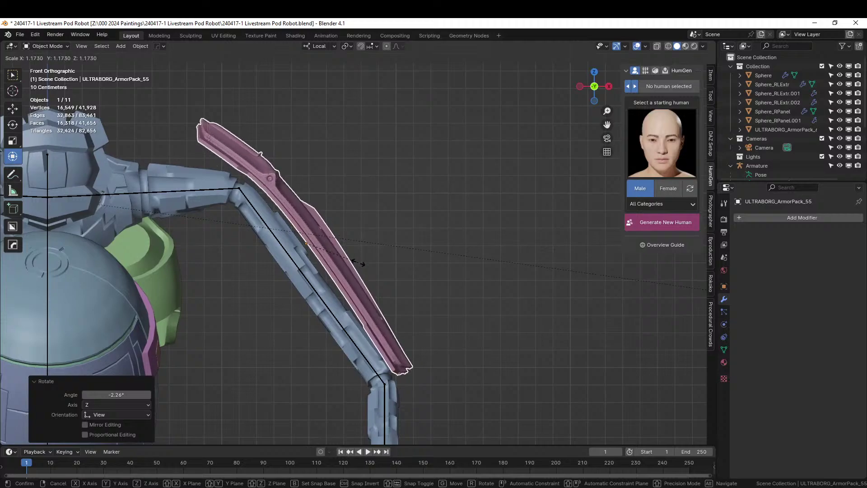
{"action": "left_click", "coordinate": [355, 258]}
{"action": "key", "text": "g"}
{"action": "left_click", "coordinate": [351, 259]}
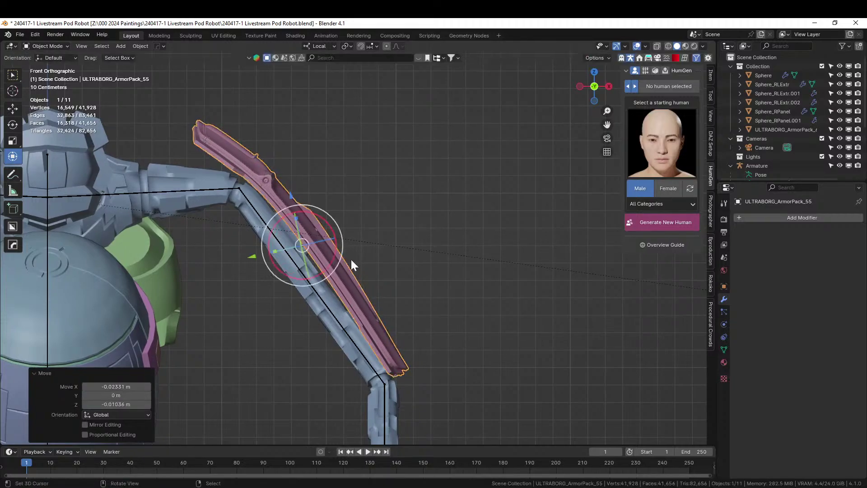
Mirror the arm armor plate across X onto the opposite arm, using the robot's body mesh as the mirror object.
{"action": "middle_click_drag", "start_coordinate": [351, 259], "coordinate": [378, 253]}
{"action": "scroll", "coordinate": [379, 254], "scroll_direction": "up", "scroll_amount": 2}
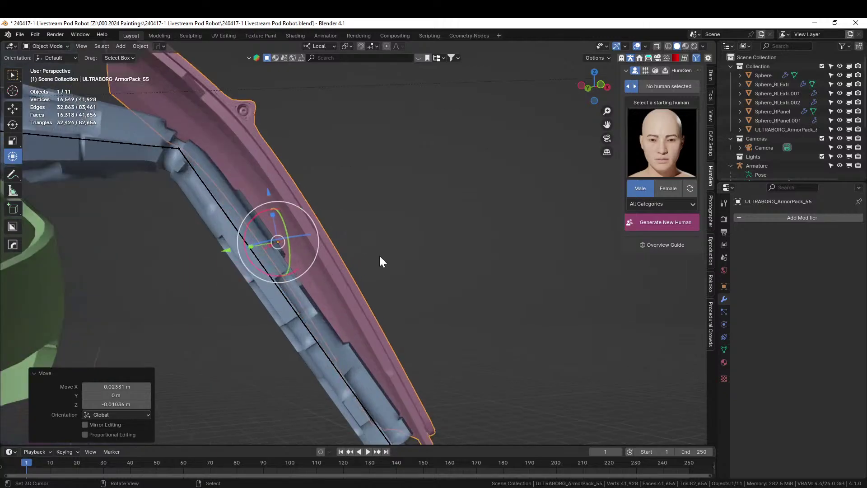
{"action": "scroll", "coordinate": [379, 261], "scroll_direction": "down", "scroll_amount": 4}
{"action": "middle_click_drag", "start_coordinate": [379, 261], "coordinate": [487, 262]}
{"action": "scroll", "coordinate": [487, 262], "scroll_direction": "up", "scroll_amount": 2}
{"action": "scroll", "coordinate": [487, 262], "scroll_direction": "down", "scroll_amount": 2}
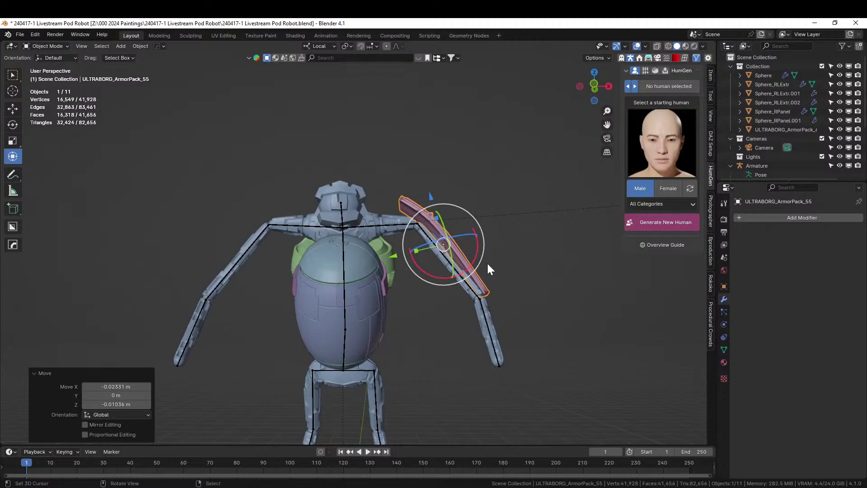
{"action": "key", "text": "KP_1"}
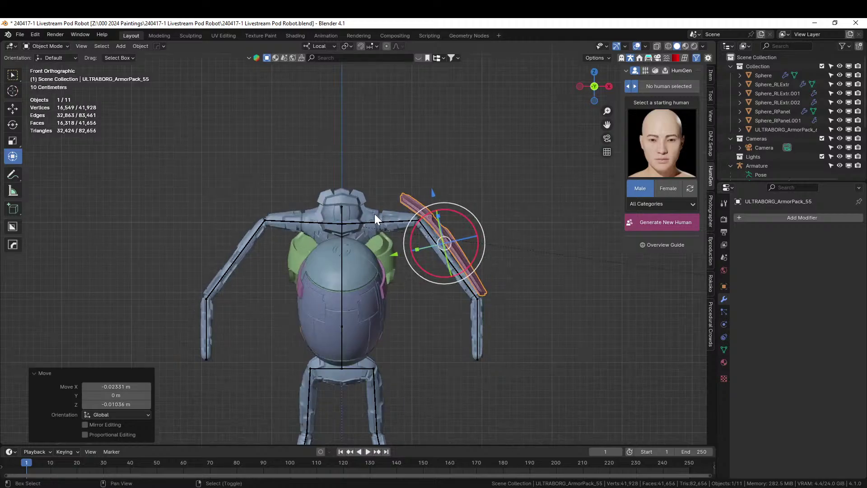
{"action": "left_click", "coordinate": [357, 200], "text": "shift"}
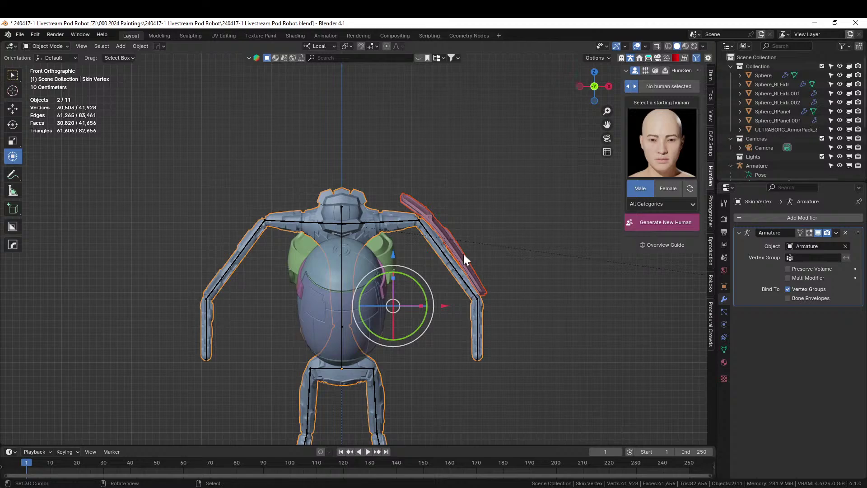
{"action": "key", "text": "alt+x"}
{"action": "left_click", "coordinate": [406, 369]}
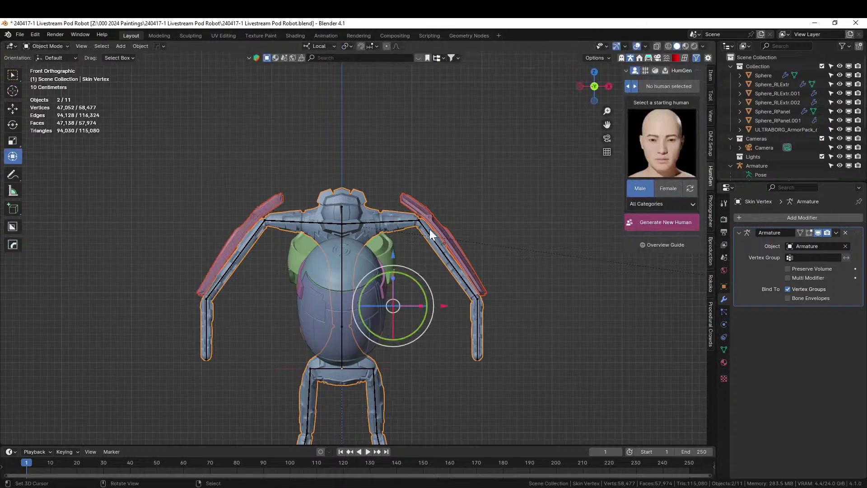
Apply the arm armor's mirror modifier and separate the mirrored half on the opposite arm into its own object.
{"action": "left_click", "coordinate": [416, 197]}
{"action": "key", "text": "ctrl+a"}
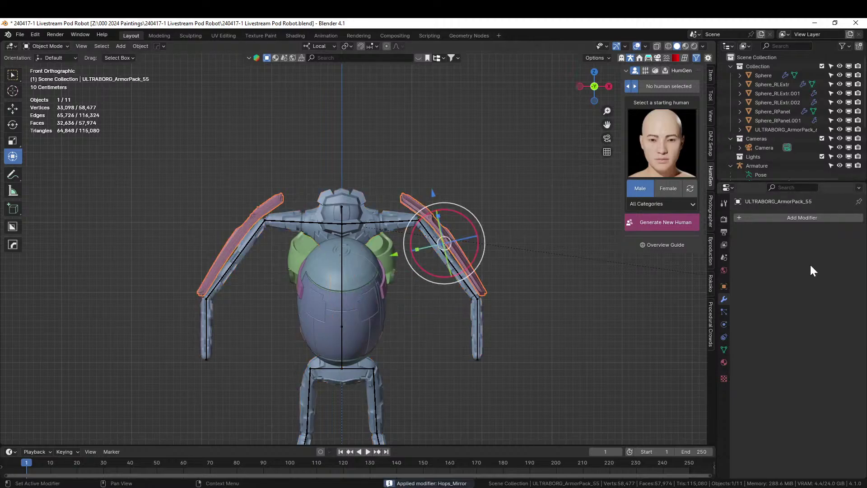
{"action": "key", "text": "Tab"}
{"action": "left_click", "coordinate": [287, 159]}
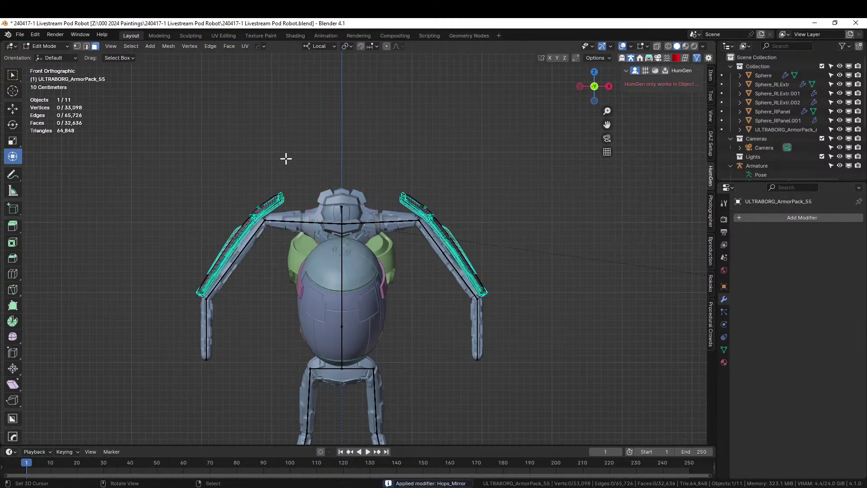
{"action": "key", "text": "alt+z"}
{"action": "left_click_drag", "start_coordinate": [115, 67], "coordinate": [325, 349]}
{"action": "key", "text": "p"}
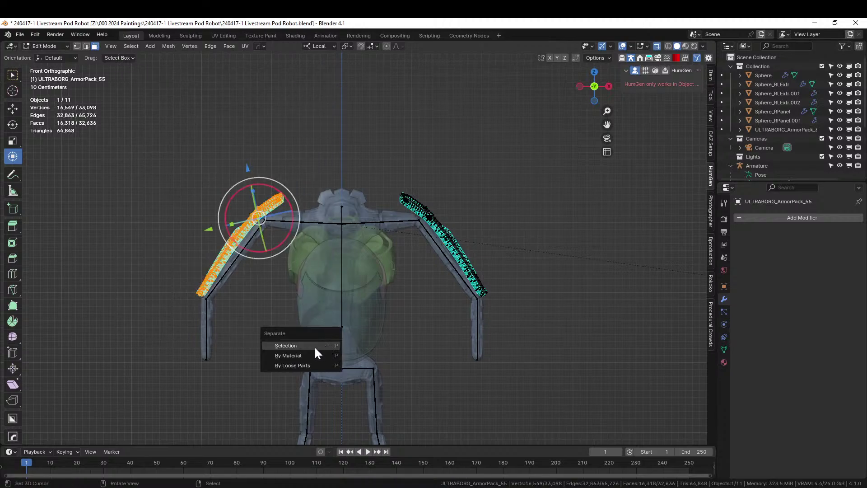
{"action": "left_click", "coordinate": [314, 346]}
{"action": "key", "text": "Tab"}
{"action": "key", "text": "alt+z"}
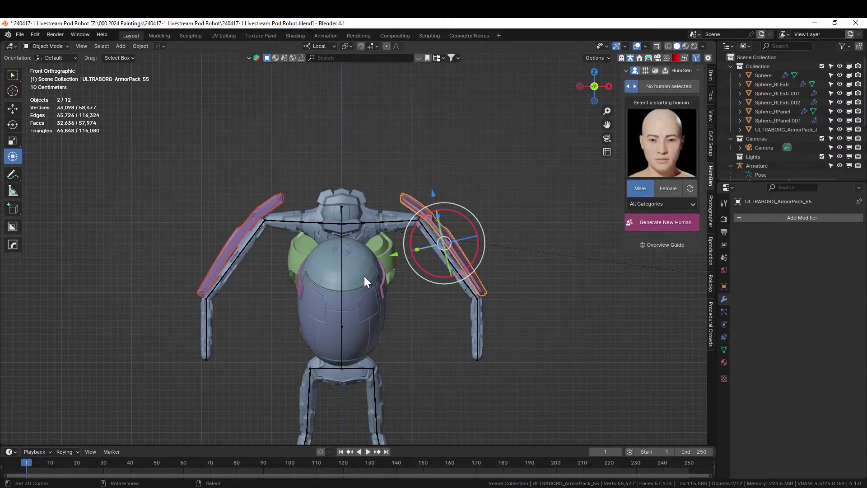
Parent the original arm's armor plate to the armature's upper arm bone beneath it, using the Bone parent type.
{"action": "right_click", "coordinate": [513, 270]}
{"action": "scroll", "coordinate": [462, 262], "scroll_direction": "up", "scroll_amount": 3}
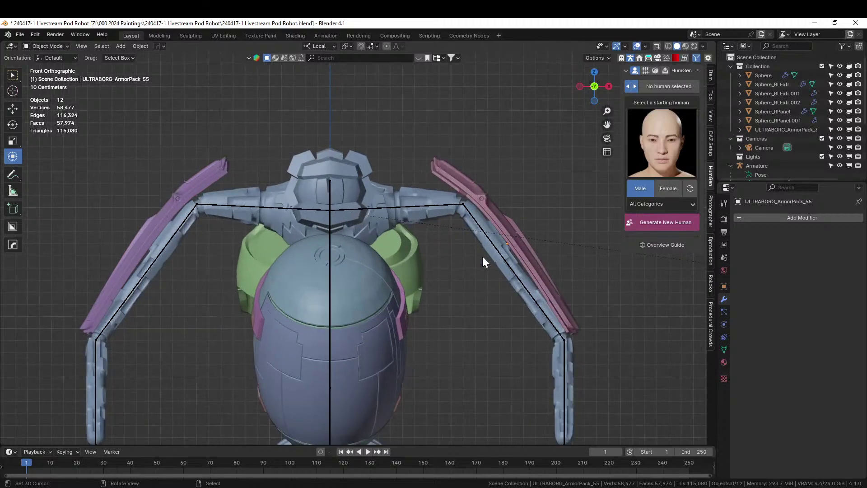
{"action": "right_click", "coordinate": [509, 220]}
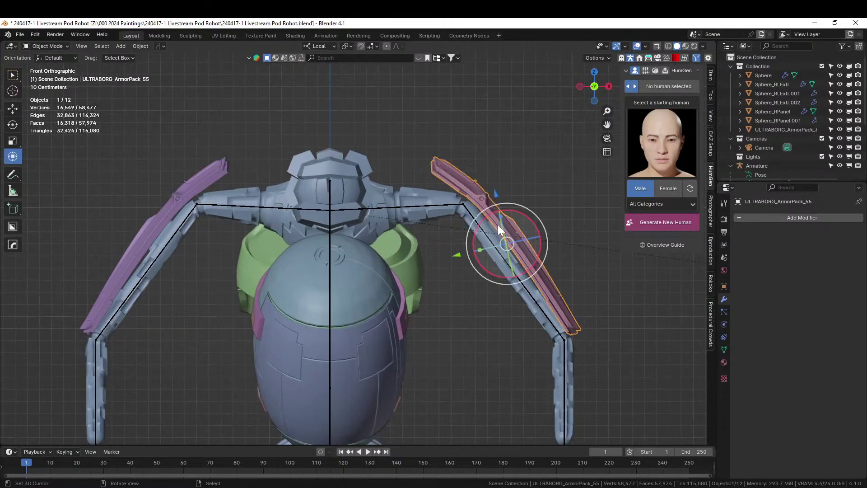
{"action": "right_click", "coordinate": [443, 205], "text": "shift"}
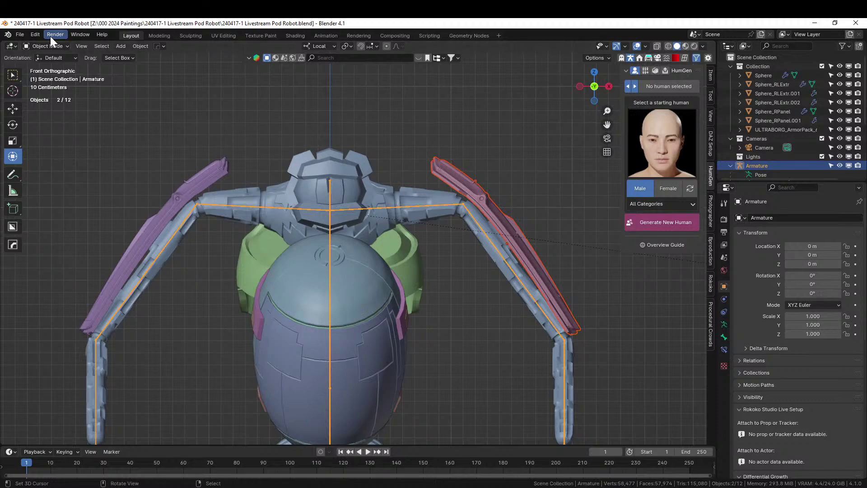
{"action": "left_click", "coordinate": [44, 45]}
{"action": "left_click", "coordinate": [61, 76]}
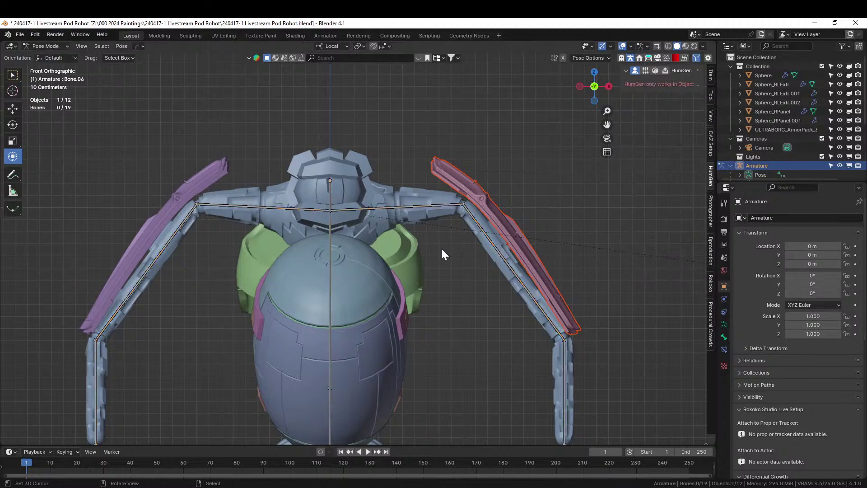
{"action": "right_click", "coordinate": [483, 230]}
{"action": "key", "text": "ctrl+p"}
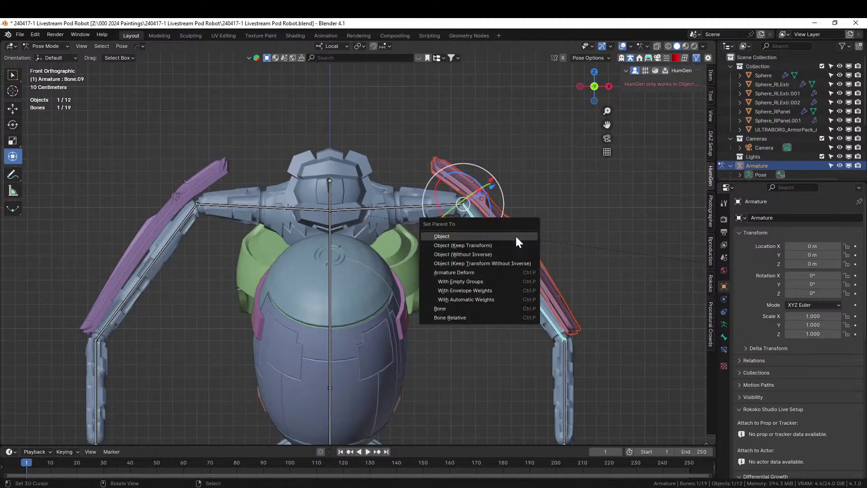
{"action": "left_click", "coordinate": [468, 312]}
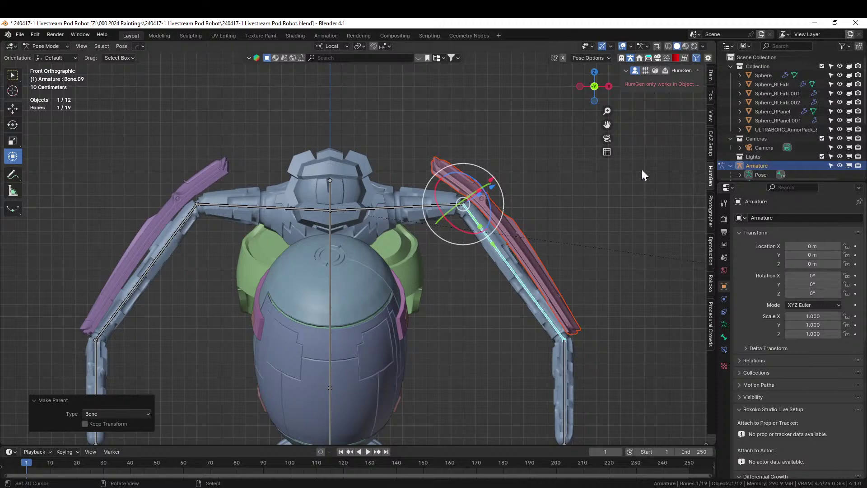
Parent the separated armor plate to the opposite upper arm bone, using the Bone parent type.
{"action": "left_click", "coordinate": [179, 149]}
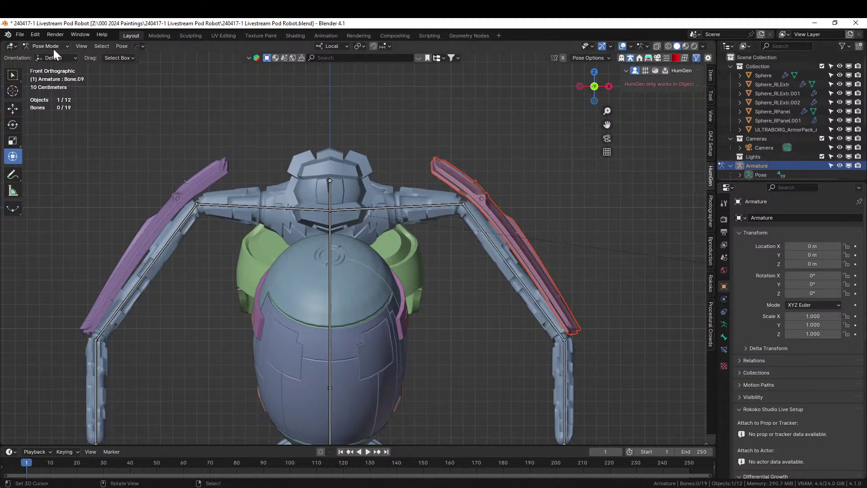
{"action": "left_click", "coordinate": [53, 46]}
{"action": "left_click", "coordinate": [53, 58]}
{"action": "left_click", "coordinate": [195, 186]}
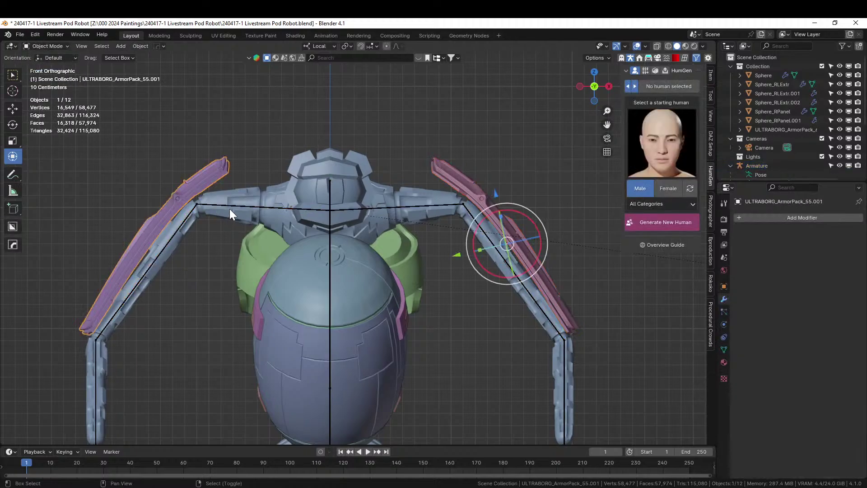
{"action": "left_click", "coordinate": [230, 206], "text": "shift"}
{"action": "left_click", "coordinate": [39, 45]}
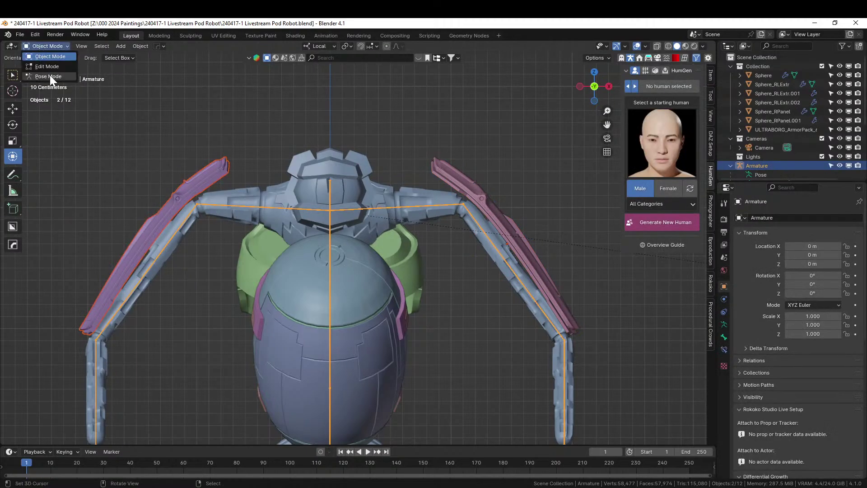
{"action": "left_click", "coordinate": [50, 77]}
{"action": "left_click", "coordinate": [183, 229]}
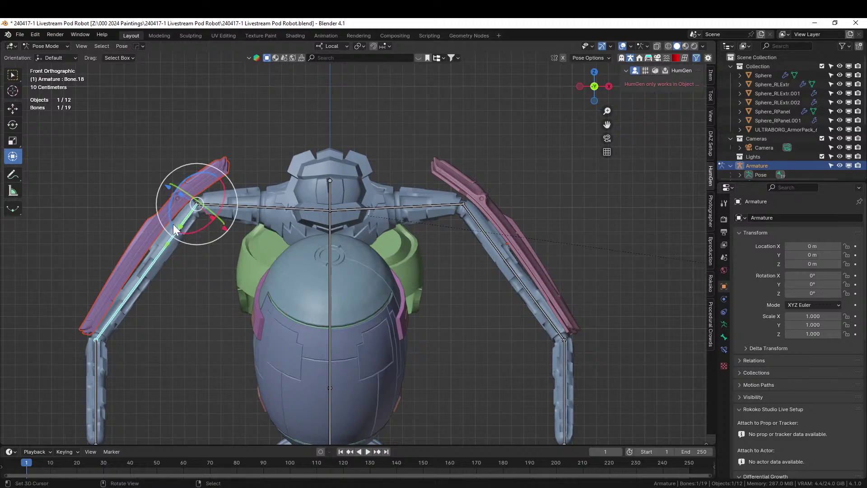
{"action": "key", "text": "ctrl+p"}
{"action": "left_click", "coordinate": [172, 224]}
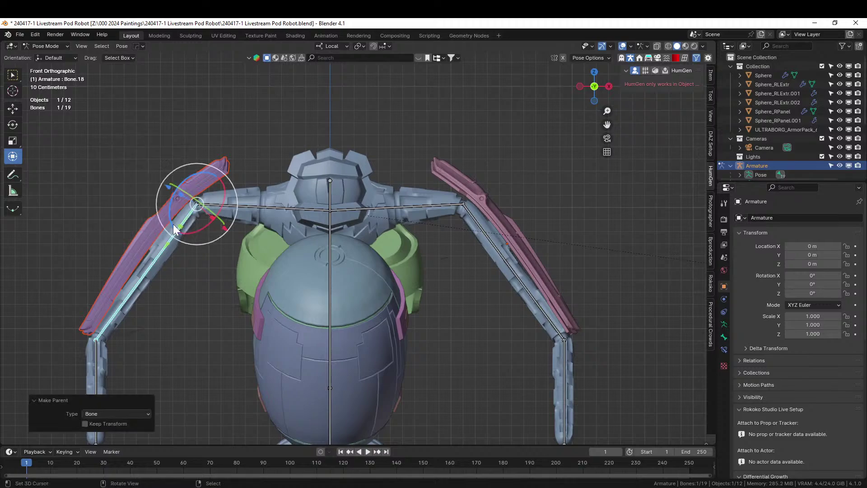
Try scaling the separated plate's upper arm bone by 5.185 along its local Z axis.
{"action": "middle_click_drag", "start_coordinate": [359, 283], "coordinate": [316, 292]}
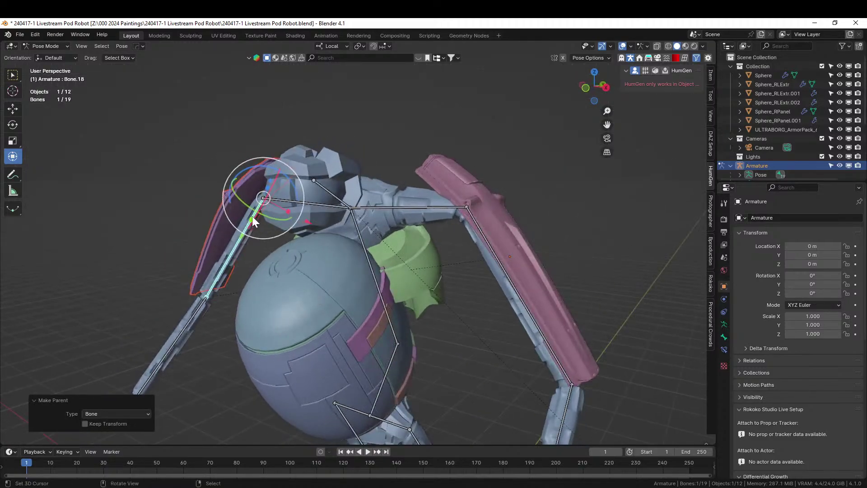
{"action": "key", "text": "s"}
{"action": "left_click_drag", "start_coordinate": [270, 186], "coordinate": [316, 194]}
{"action": "left_click", "coordinate": [326, 182]}
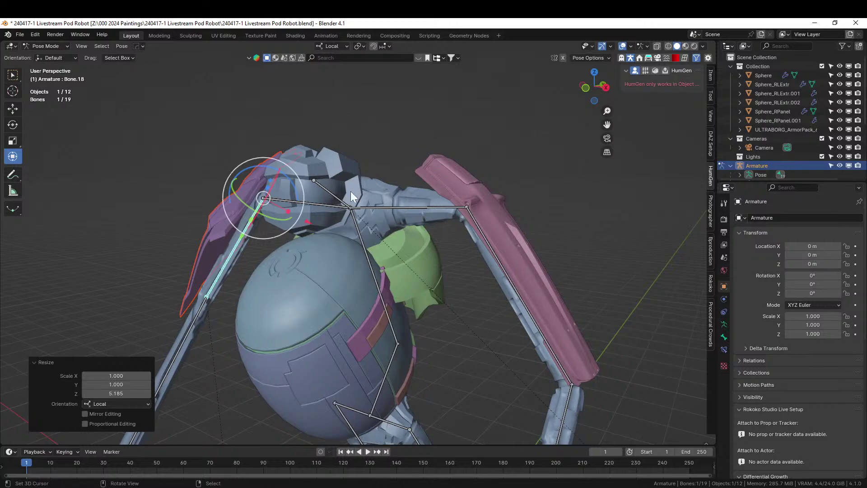
{"action": "middle_click_drag", "start_coordinate": [350, 191], "coordinate": [406, 239]}
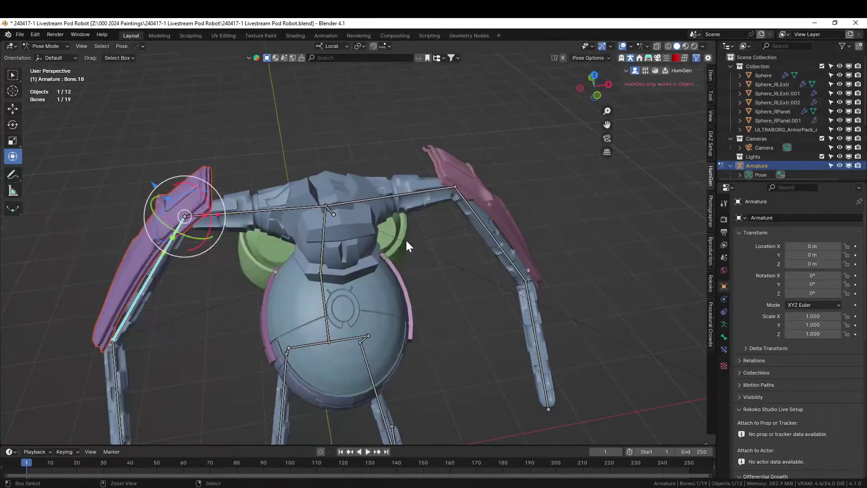
Pose the separated plate's arm by rotating its upper arm bone -18.7° about the local X axis.
{"action": "left_click", "coordinate": [337, 47]}
{"action": "mouse_move", "coordinate": [290, 135]}
{"action": "middle_mouse_down"}
{"action": "mouse_move", "coordinate": [287, 168]}
{"action": "mouse_move", "coordinate": [299, 148]}
{"action": "middle_mouse_up"}
{"action": "key", "text": "r"}
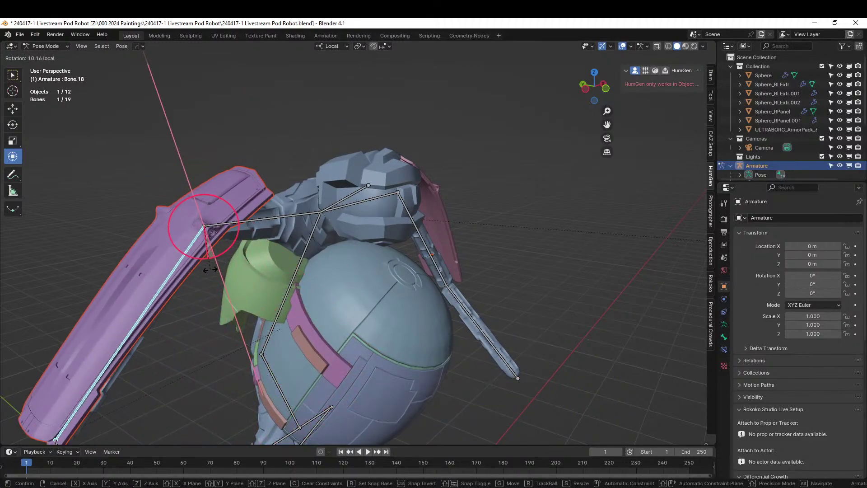
{"action": "left_click", "coordinate": [226, 256]}
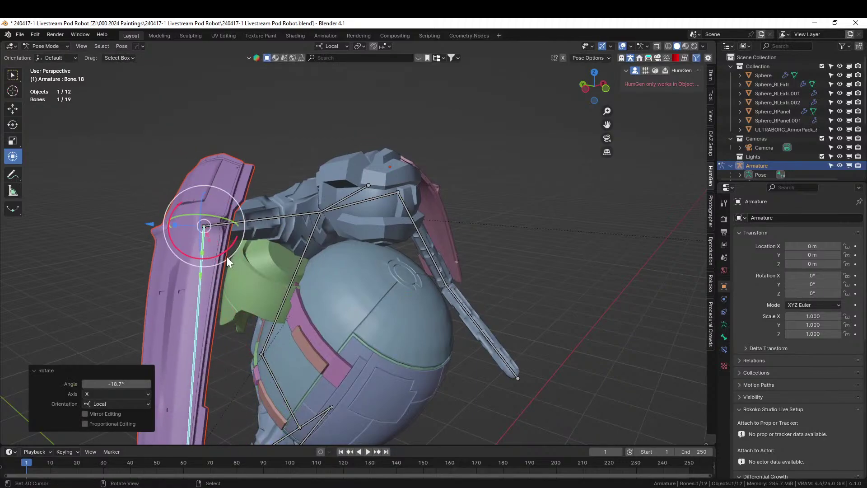
{"action": "middle_click_drag", "start_coordinate": [227, 256], "coordinate": [189, 197]}
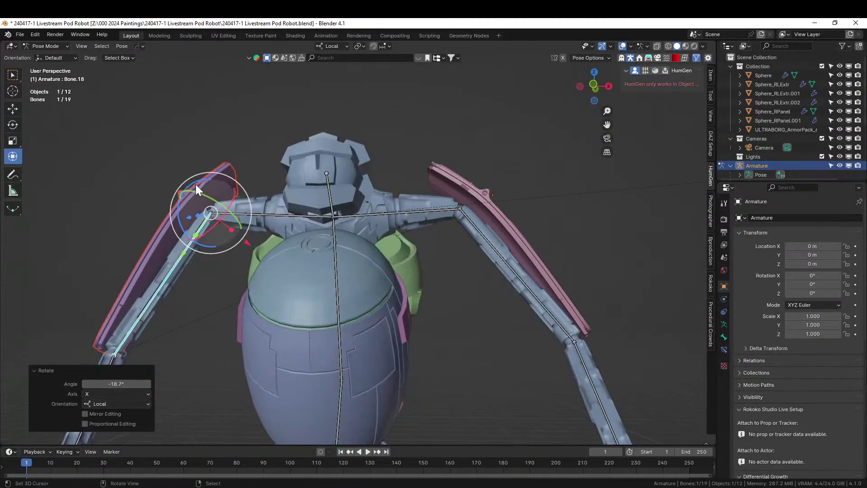
{"action": "mouse_move", "coordinate": [196, 184]}
{"action": "left_mouse_down"}
{"action": "mouse_move", "coordinate": [179, 211]}
{"action": "mouse_move", "coordinate": [186, 185]}
{"action": "left_mouse_up"}
{"action": "middle_click_drag", "start_coordinate": [186, 185], "coordinate": [381, 229]}
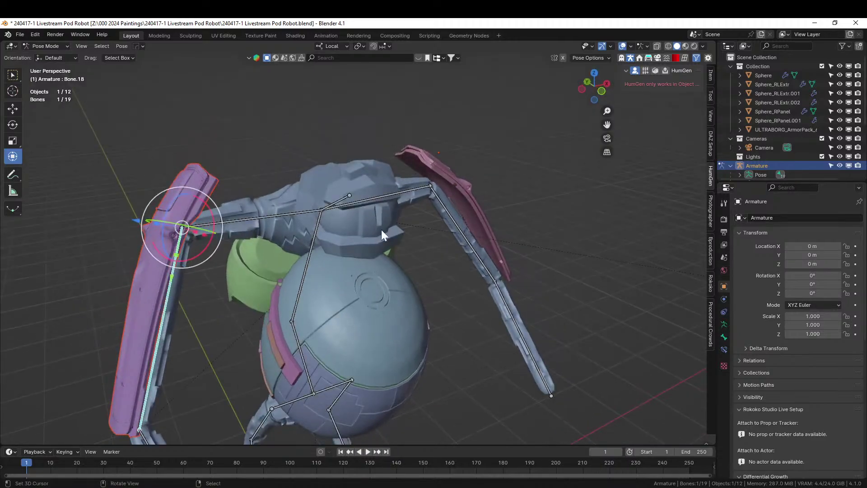
Try rotating the other upper arm bone -60.4° about its local Z axis, and undo that rotation.
{"action": "left_click", "coordinate": [460, 216]}
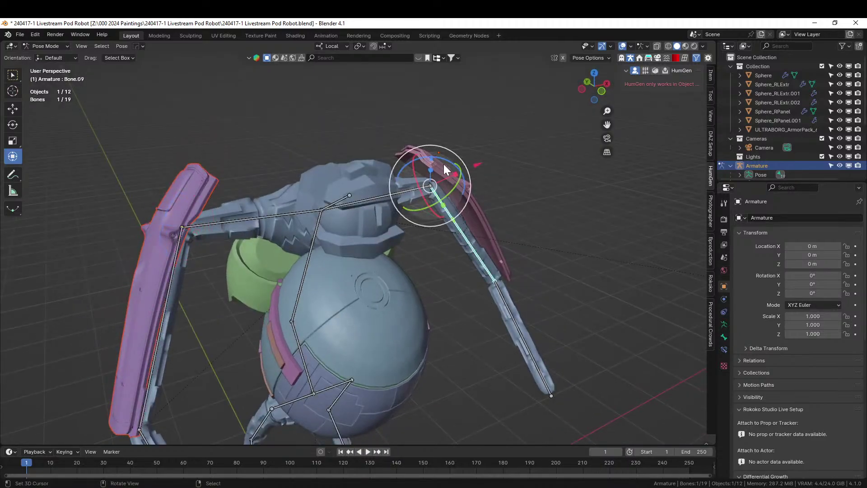
{"action": "left_click_drag", "start_coordinate": [444, 164], "coordinate": [416, 158]}
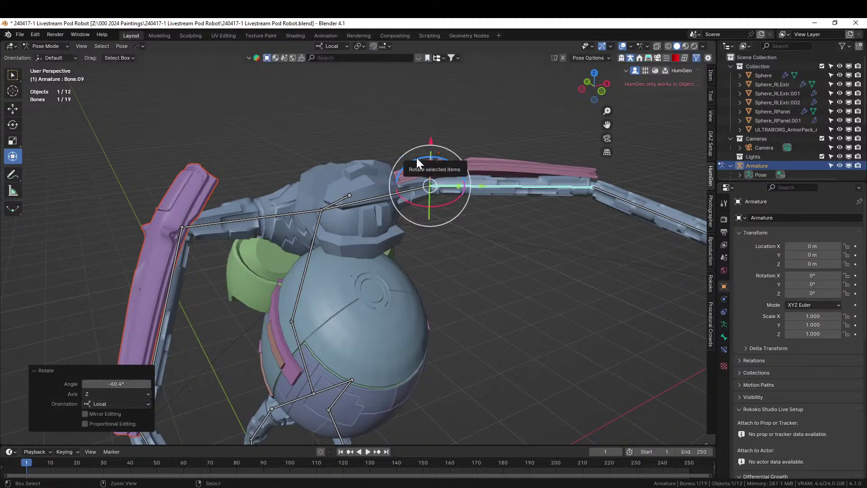
{"action": "key", "text": "ctrl+z"}
Examine the whole posed robot and its arm armor from the front, the side and above with no bone selected.
{"action": "middle_click_drag", "start_coordinate": [432, 207], "coordinate": [448, 223]}
{"action": "scroll", "coordinate": [448, 223], "scroll_direction": "up", "scroll_amount": 2}
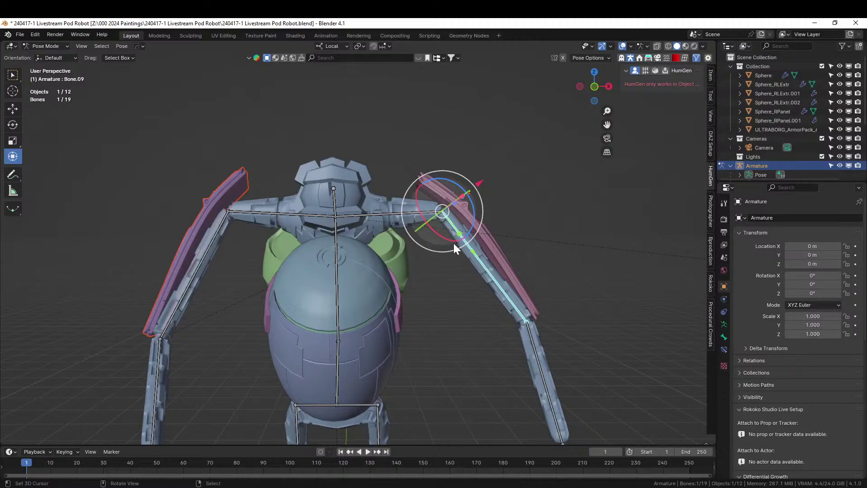
{"action": "middle_click_drag", "start_coordinate": [453, 243], "coordinate": [473, 221]}
{"action": "scroll", "coordinate": [468, 272], "scroll_direction": "down", "scroll_amount": 2}
{"action": "left_click", "coordinate": [524, 237]}
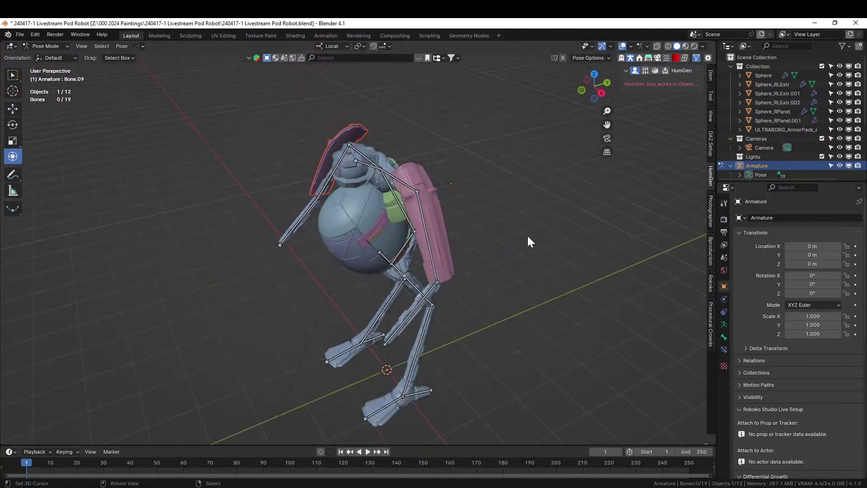
{"action": "middle_click_drag", "start_coordinate": [527, 236], "coordinate": [593, 232]}
{"action": "middle_click_drag", "start_coordinate": [555, 255], "coordinate": [544, 163], "text": "shift"}
{"action": "key", "text": "KP_1"}
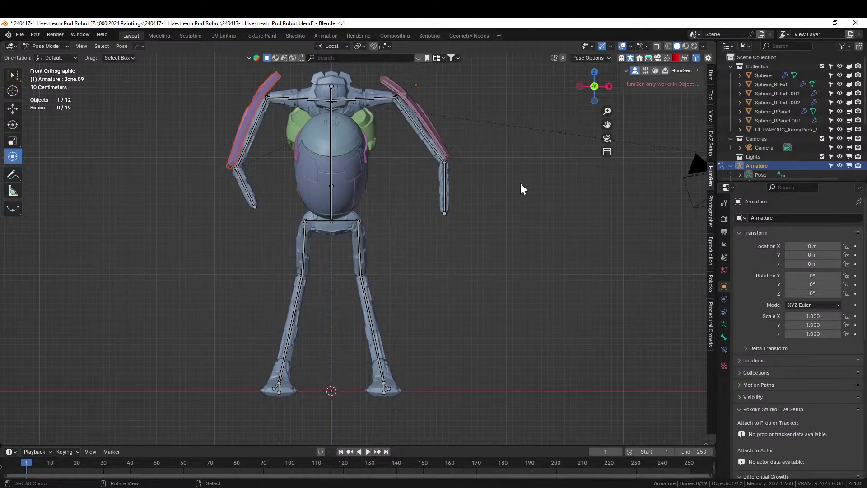
{"action": "middle_click_drag", "start_coordinate": [499, 248], "coordinate": [400, 262]}
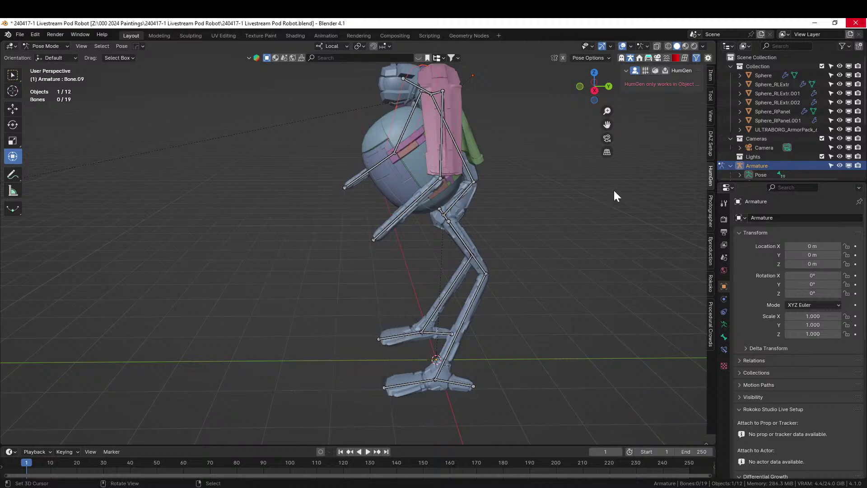
Return to Object Mode and add the ULTRABORG_ArmorPack_61 armor asset to the scene near the robot's legs.
{"action": "left_click", "coordinate": [40, 47]}
{"action": "left_click", "coordinate": [48, 57]}
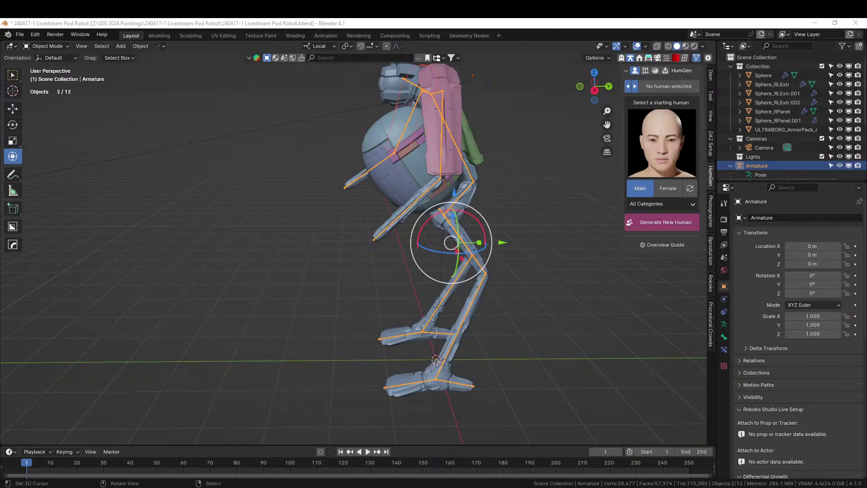
{"action": "left_click_drag", "start_coordinate": [781, 129], "coordinate": [296, 369]}
{"action": "middle_click_drag", "start_coordinate": [296, 369], "coordinate": [361, 384]}
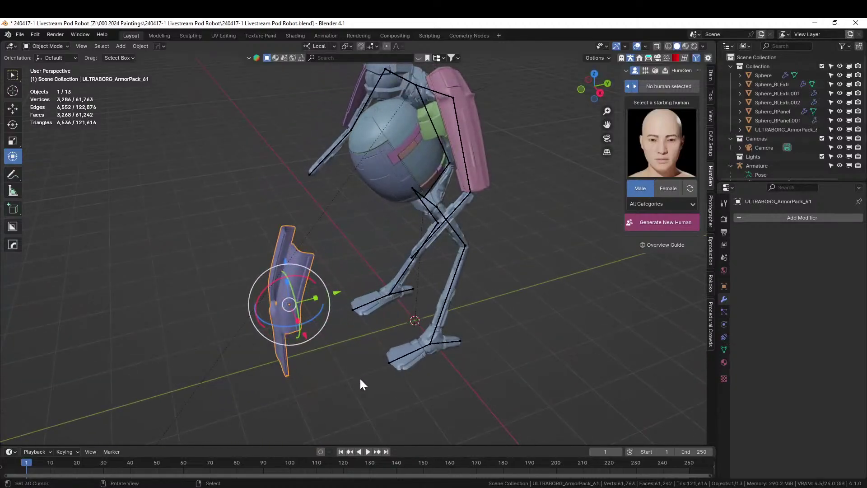
{"action": "middle_click_drag", "start_coordinate": [360, 378], "coordinate": [432, 352]}
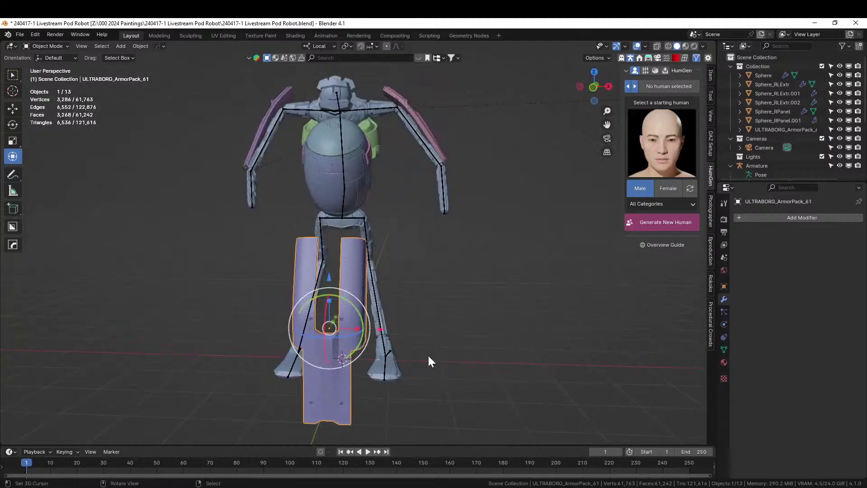
In the front view, shrink the new armor piece, move it 0.48722 m along X onto the lower leg, and rotate it about -10.9°.
{"action": "key", "text": "KP_1"}
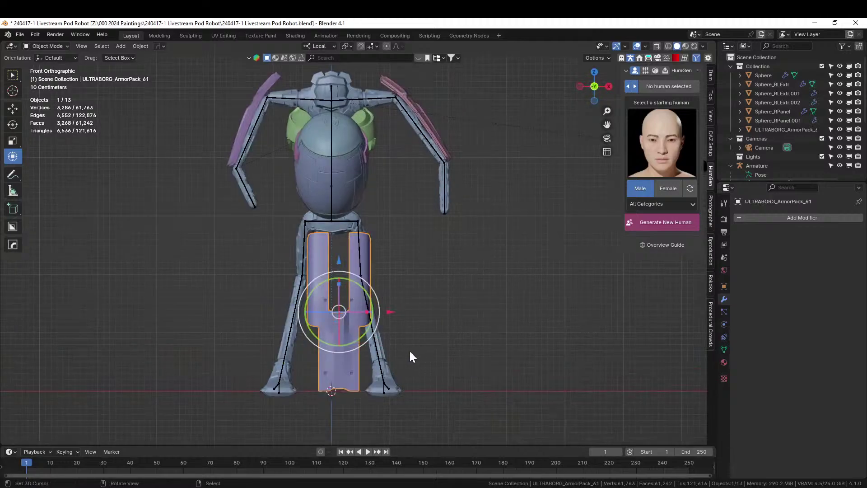
{"action": "key", "text": "s"}
{"action": "left_click", "coordinate": [383, 337]}
{"action": "left_click_drag", "start_coordinate": [390, 312], "coordinate": [418, 310]}
{"action": "key", "text": "r"}
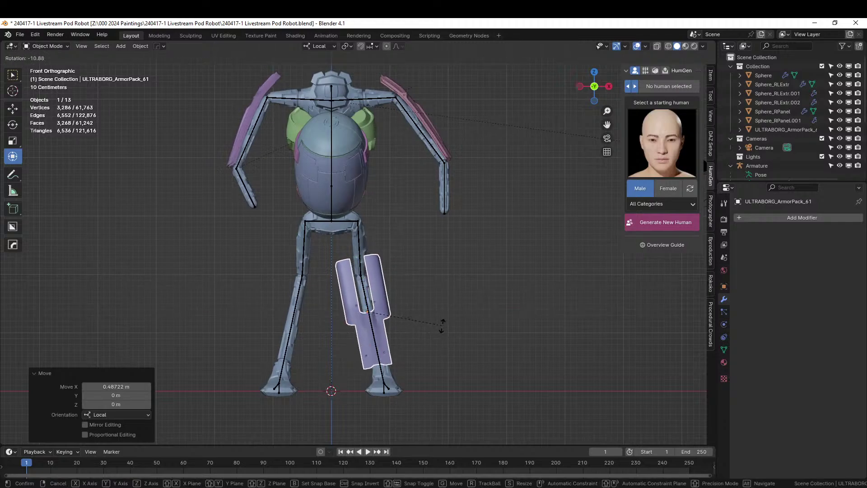
{"action": "left_click", "coordinate": [441, 324]}
Move the armor piece 2.9537 m along its local Y to the lower leg and tilt it 17.2° in the side view.
{"action": "middle_click_drag", "start_coordinate": [441, 324], "coordinate": [319, 326]}
{"action": "left_click_drag", "start_coordinate": [335, 312], "coordinate": [514, 343]}
{"action": "key", "text": "KP_3"}
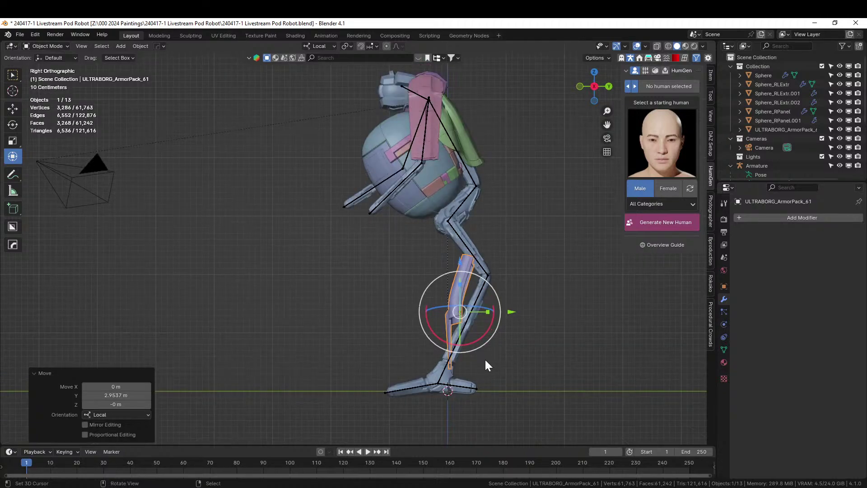
{"action": "key", "text": "r"}
{"action": "left_click", "coordinate": [499, 366]}
Shift the armor piece -0.023201 m in Y and -0.22428 m in Z, plus 0.063671 m along its local X, onto the shin.
{"action": "key", "text": "g"}
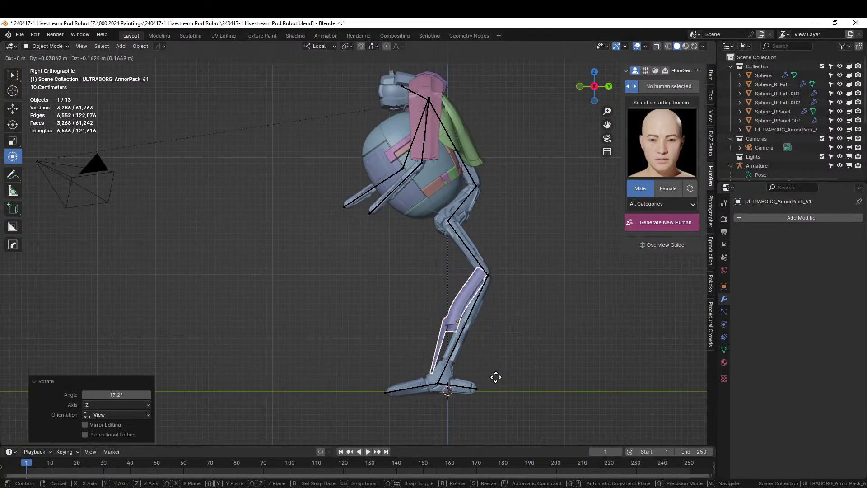
{"action": "left_click", "coordinate": [497, 379]}
{"action": "middle_click_drag", "start_coordinate": [497, 380], "coordinate": [573, 395]}
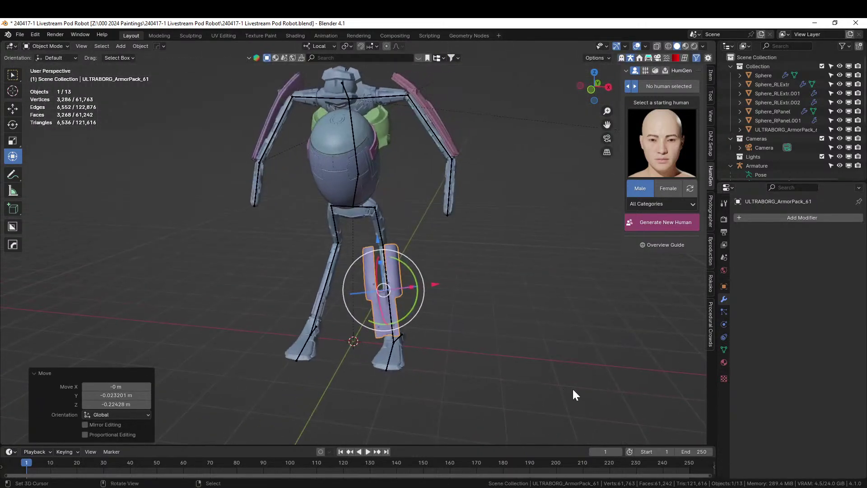
{"action": "scroll", "coordinate": [480, 362], "scroll_direction": "up", "scroll_amount": 4}
{"action": "key", "text": "g"}
{"action": "key", "text": "x"}
{"action": "key", "text": "x"}
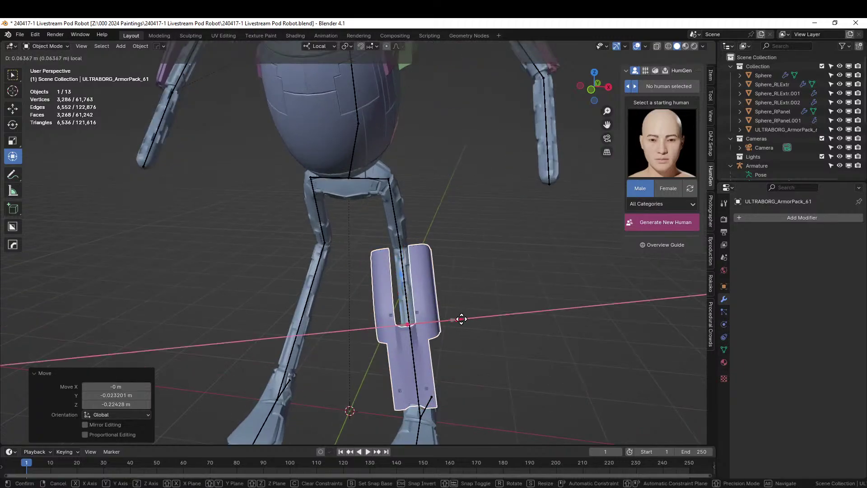
{"action": "left_click", "coordinate": [460, 321]}
Flip the leg armor upside down by rotating it 180° about its local Y axis.
{"action": "middle_click_drag", "start_coordinate": [459, 321], "coordinate": [481, 320]}
{"action": "key", "text": "r"}
{"action": "key", "text": "y"}
{"action": "key", "text": "y"}
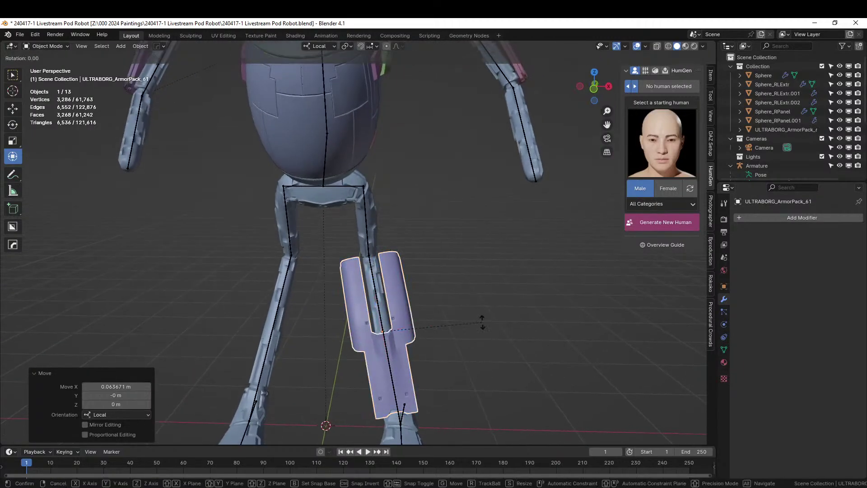
{"action": "type", "text": "180"}
{"action": "key", "text": "Return"}
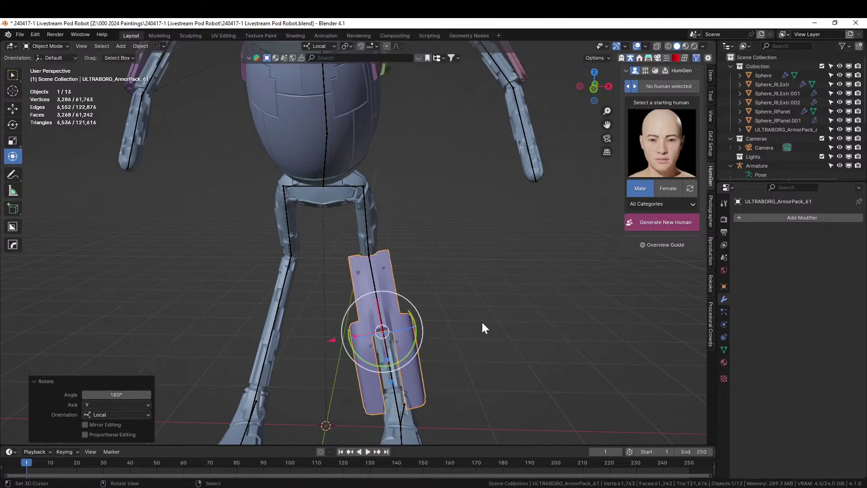
Widen the leg armor by a factor of 1.218 along local X and re-center it with a -0.010306 m local X move.
{"action": "middle_click_drag", "start_coordinate": [478, 320], "coordinate": [368, 265]}
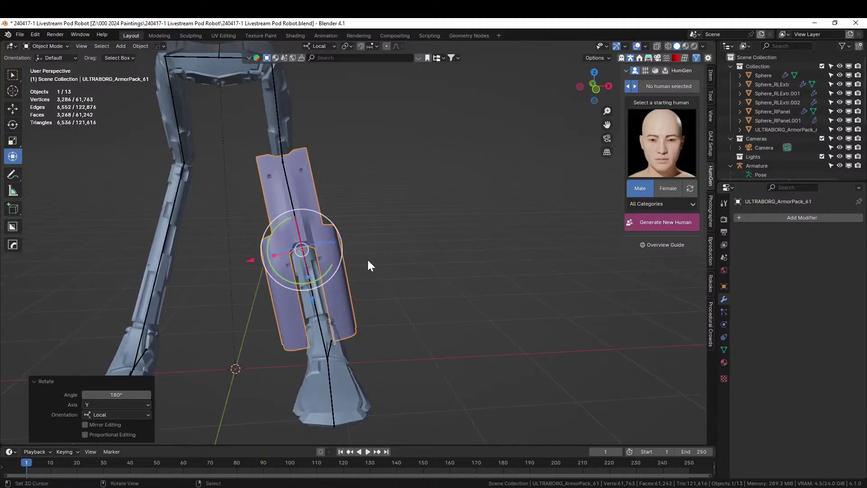
{"action": "key", "text": "s"}
{"action": "key", "text": "x"}
{"action": "left_click", "coordinate": [270, 256]}
{"action": "key", "text": "g"}
{"action": "key", "text": "x"}
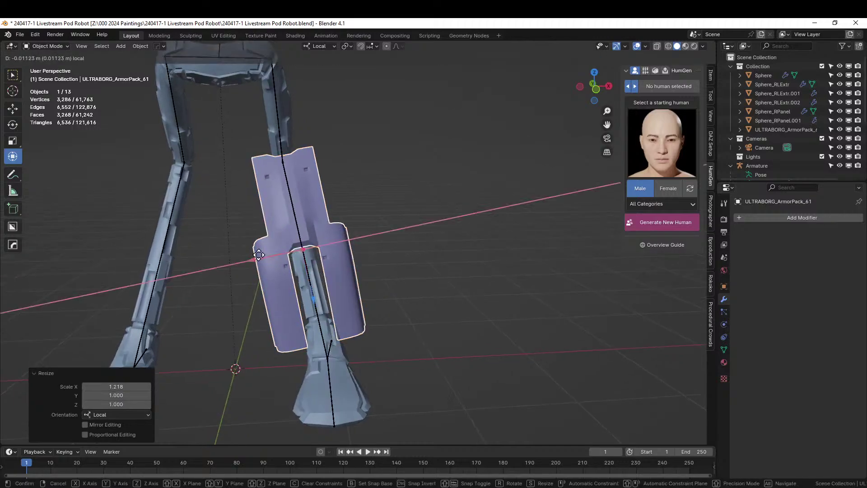
{"action": "left_click", "coordinate": [261, 256]}
Rotate the leg armor 14.3° about local X to follow the shin and move it 0.036916 m along local Z.
{"action": "middle_click_drag", "start_coordinate": [311, 261], "coordinate": [419, 256]}
{"action": "scroll", "coordinate": [357, 280], "scroll_direction": "up", "scroll_amount": 3}
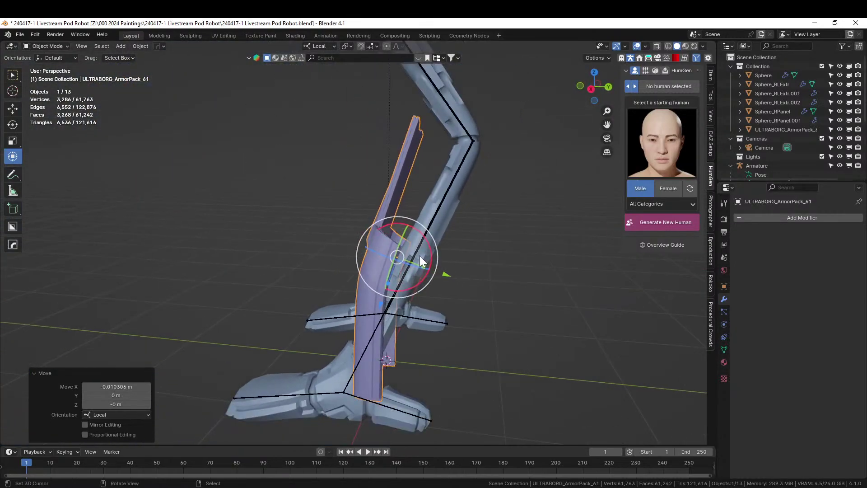
{"action": "key", "text": "KP_3"}
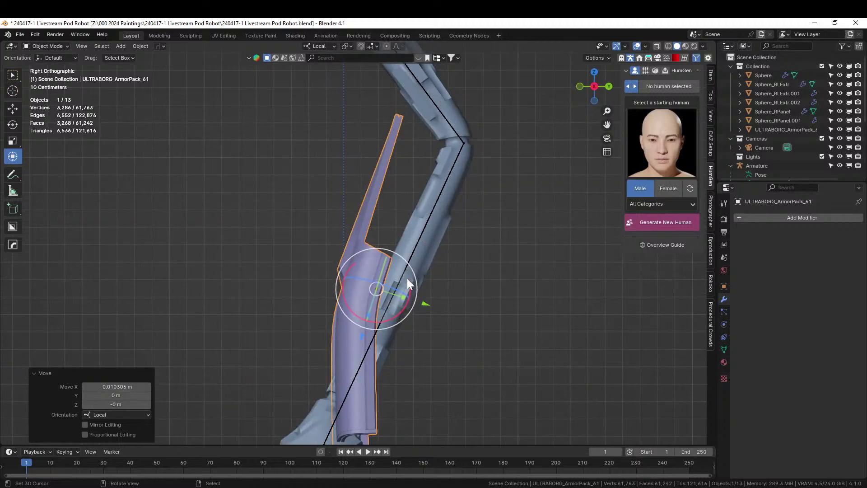
{"action": "key", "text": "r"}
{"action": "key", "text": "x"}
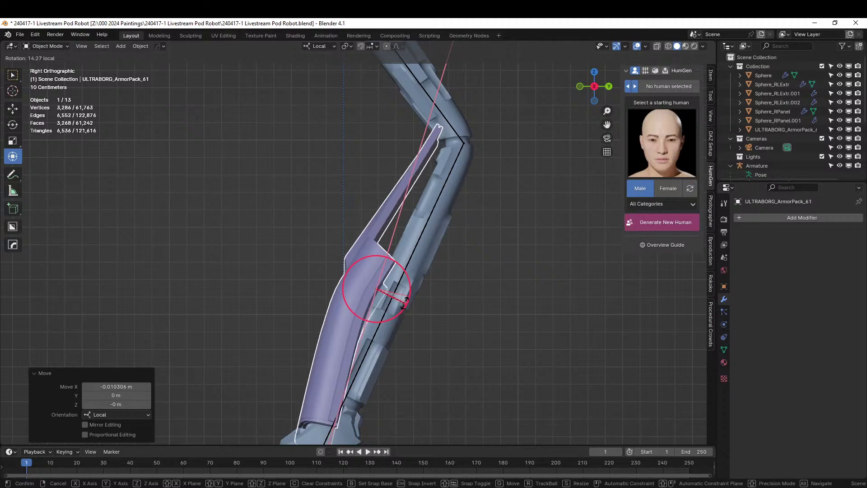
{"action": "left_click", "coordinate": [406, 301]}
{"action": "middle_click_drag", "start_coordinate": [433, 305], "coordinate": [494, 314]}
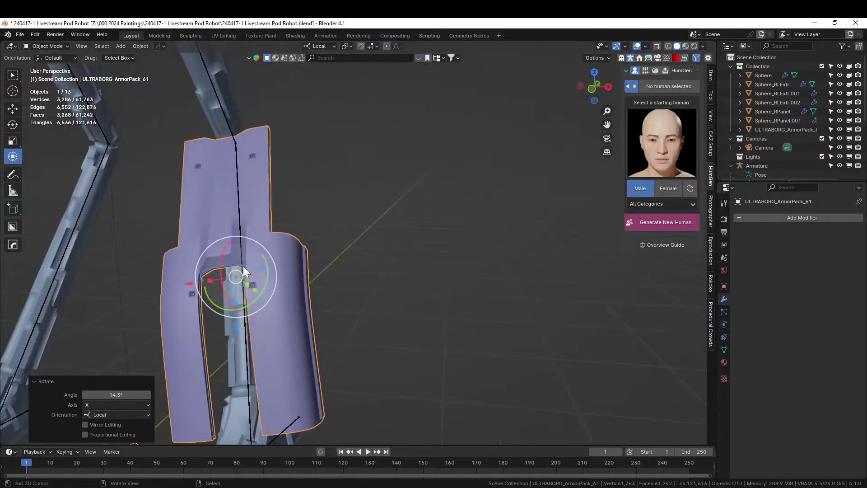
{"action": "middle_click_drag", "start_coordinate": [265, 277], "coordinate": [316, 288]}
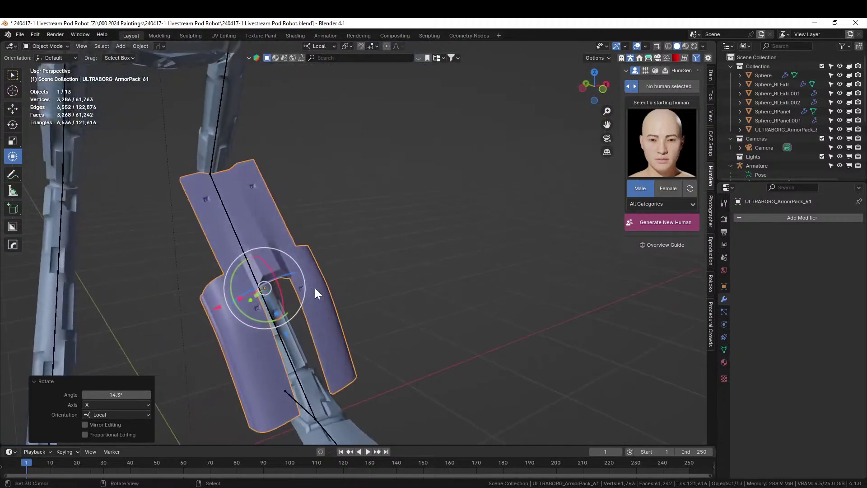
{"action": "left_click_drag", "start_coordinate": [286, 331], "coordinate": [291, 337]}
Flatten the leg armor along local Y to about 0.78 of its depth and move it -0.011633 m along local Y.
{"action": "middle_click_drag", "start_coordinate": [292, 336], "coordinate": [126, 316]}
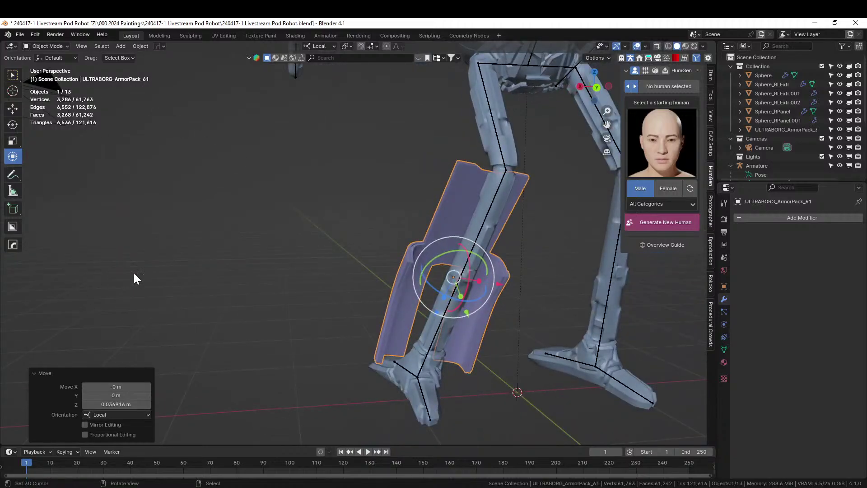
{"action": "middle_click_drag", "start_coordinate": [135, 277], "coordinate": [387, 256]}
{"action": "key", "text": "s"}
{"action": "key", "text": "y"}
{"action": "key", "text": "y"}
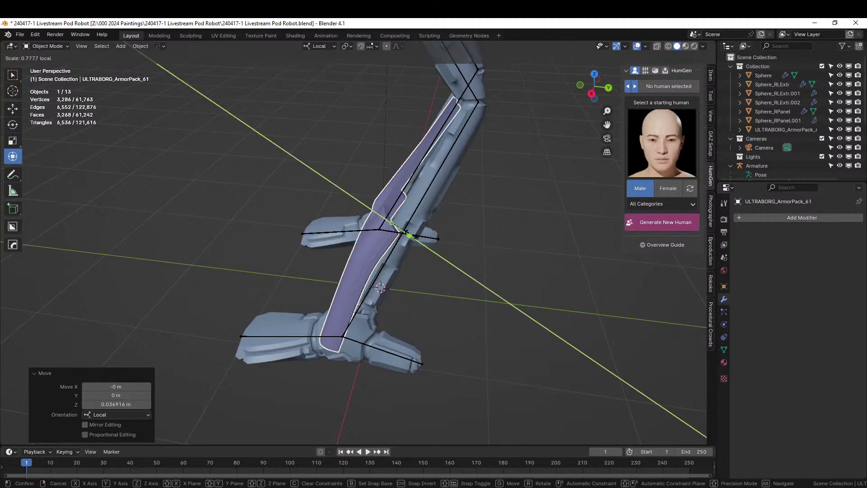
{"action": "key", "text": "Return"}
{"action": "middle_click_drag", "start_coordinate": [433, 244], "coordinate": [452, 269]}
{"action": "left_click_drag", "start_coordinate": [457, 271], "coordinate": [460, 275]}
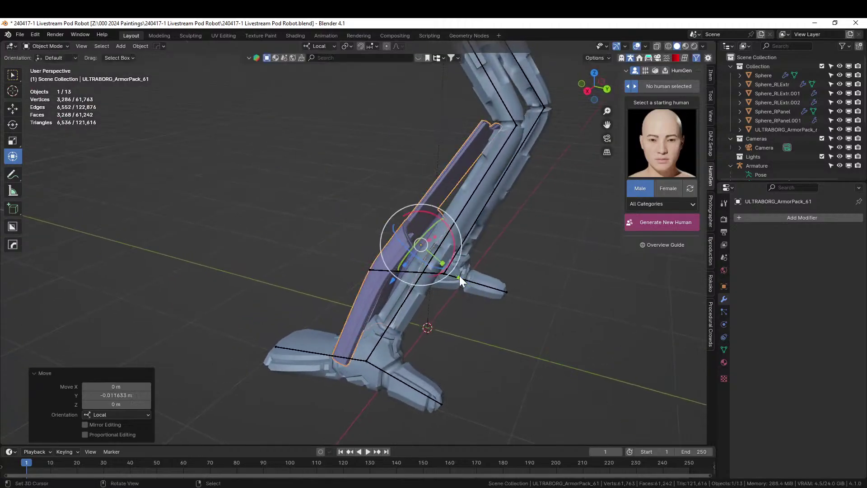
In Edit Mode, select a centered row of four faces on the inside of the armor's upper part and extrude it 0.28951 m around the leg.
{"action": "middle_click_drag", "start_coordinate": [459, 276], "coordinate": [432, 206]}
{"action": "key", "text": "Tab"}
{"action": "left_click", "coordinate": [385, 196]}
{"action": "left_click", "coordinate": [493, 209], "text": "ctrl"}
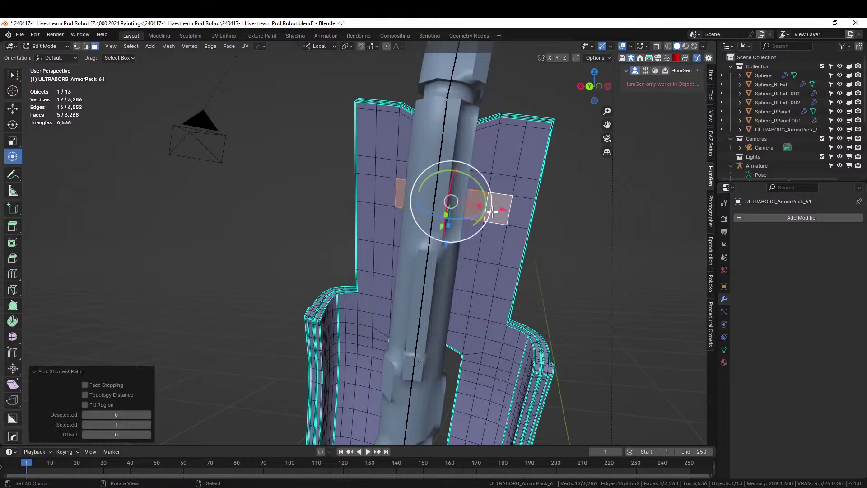
{"action": "middle_click_drag", "start_coordinate": [493, 209], "coordinate": [490, 230]}
{"action": "left_click", "coordinate": [497, 218], "text": "shift"}
{"action": "key", "text": "e"}
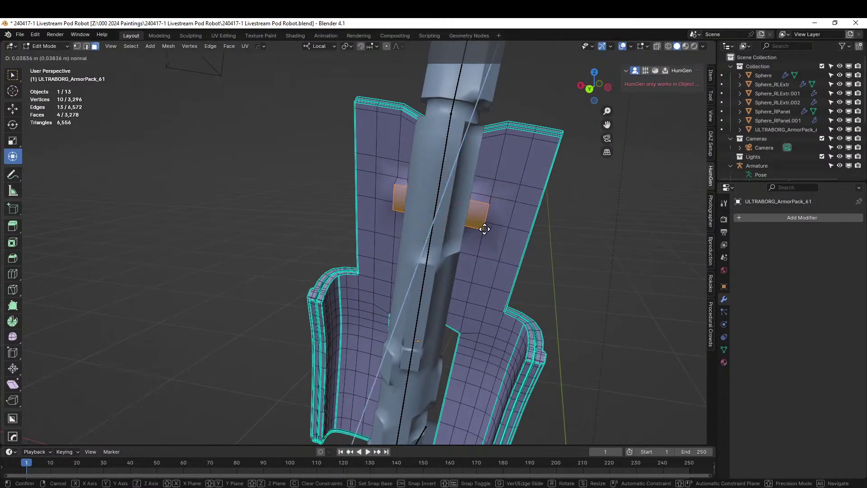
{"action": "left_click", "coordinate": [454, 278]}
Extrude a second row of five inner faces, just above the armor's lower slot, about 0.3 m past the leg and return to Object Mode.
{"action": "middle_click_drag", "start_coordinate": [455, 278], "coordinate": [514, 117]}
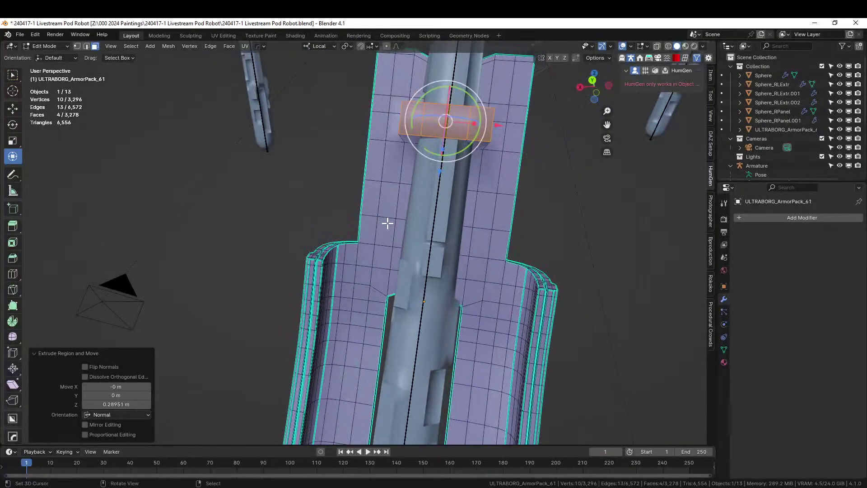
{"action": "middle_click_drag", "start_coordinate": [388, 223], "coordinate": [385, 251]}
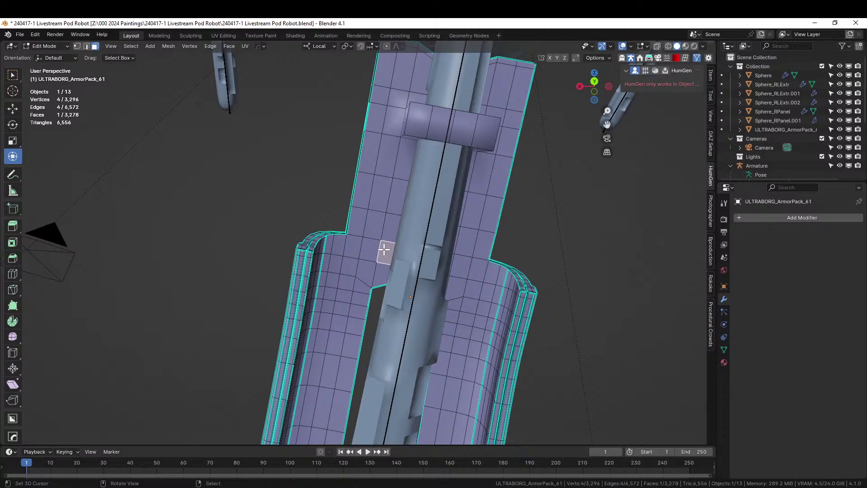
{"action": "left_click", "coordinate": [451, 264], "text": "ctrl"}
{"action": "middle_click_drag", "start_coordinate": [451, 264], "coordinate": [428, 286]}
{"action": "key", "text": "e"}
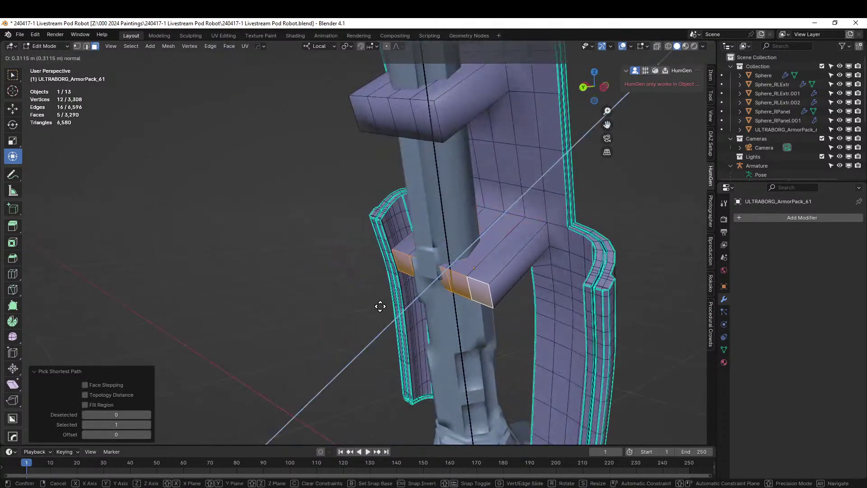
{"action": "left_click", "coordinate": [374, 312]}
{"action": "middle_click_drag", "start_coordinate": [384, 304], "coordinate": [399, 314]}
{"action": "key", "text": "Tab"}
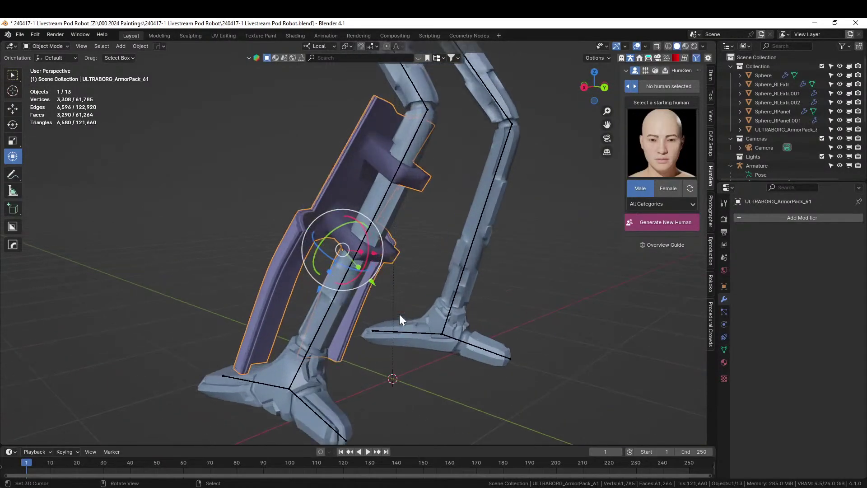
Clear the leg armor's custom split normals data and apply the HOps Sharpen operation to it.
{"action": "scroll", "coordinate": [371, 239], "scroll_direction": "up", "scroll_amount": 1}
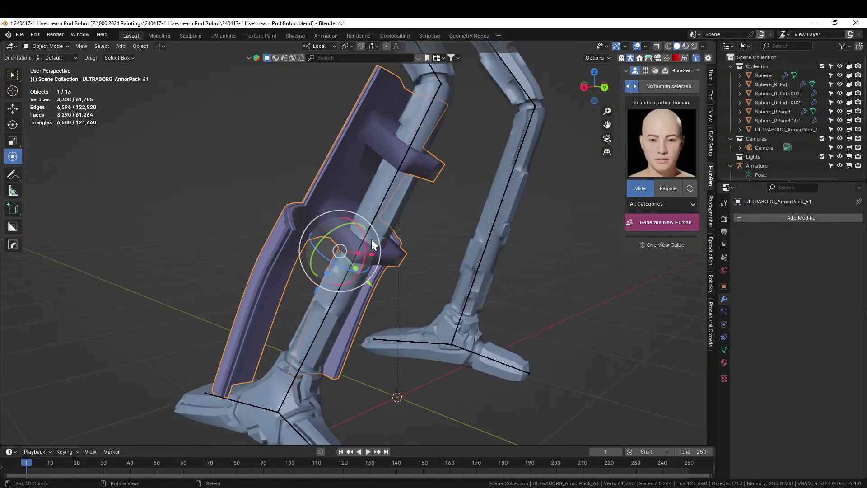
{"action": "middle_click_drag", "start_coordinate": [371, 240], "coordinate": [308, 276]}
{"action": "scroll", "coordinate": [368, 251], "scroll_direction": "up", "scroll_amount": 2}
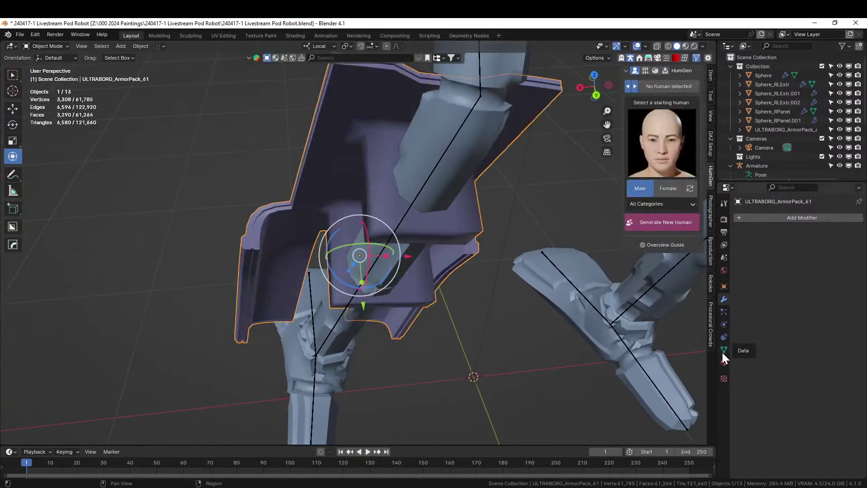
{"action": "left_click", "coordinate": [723, 351]}
{"action": "left_click", "coordinate": [740, 415]}
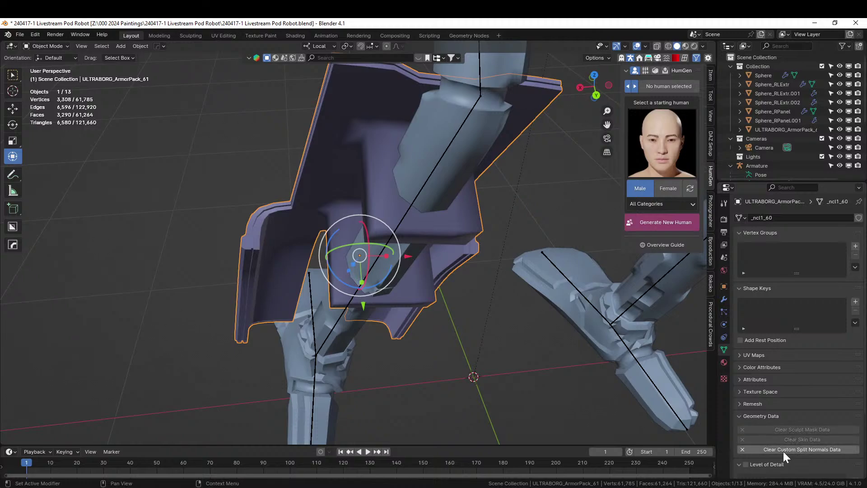
{"action": "middle_click_drag", "start_coordinate": [397, 235], "coordinate": [372, 188]}
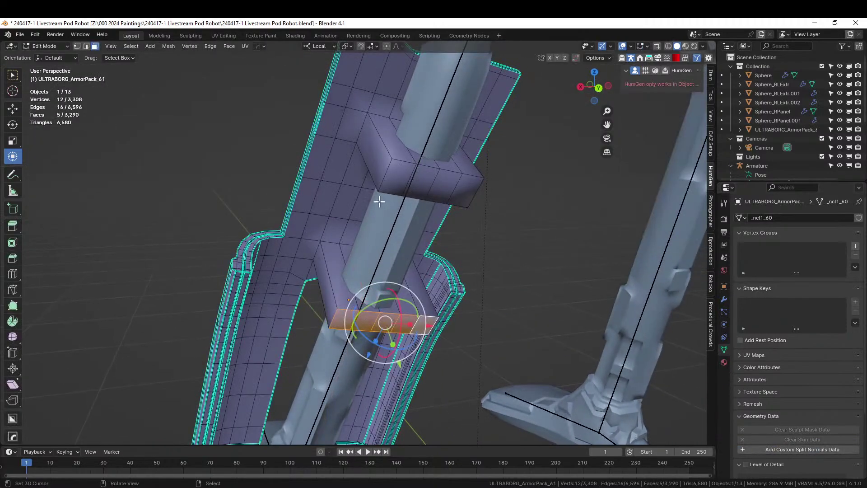
{"action": "key", "text": "q"}
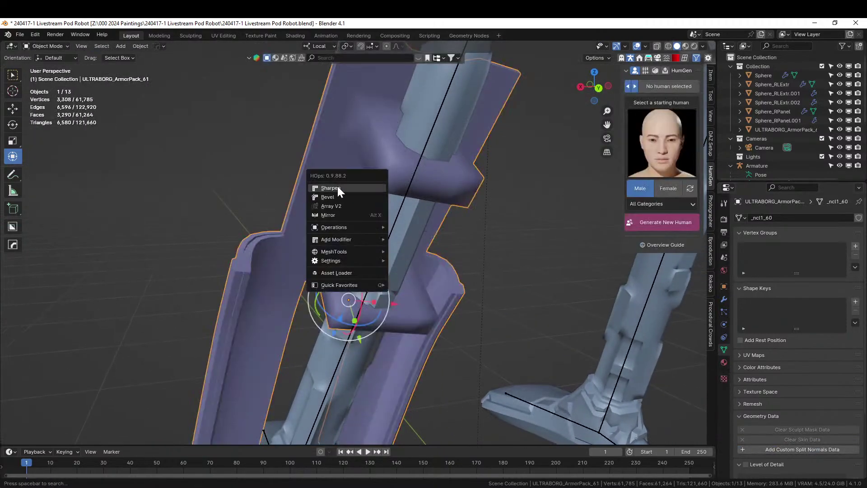
{"action": "left_click", "coordinate": [336, 186]}
Bevel the four outer corner edges of the two extruded brackets with one segment and return to Object Mode.
{"action": "key", "text": "Tab"}
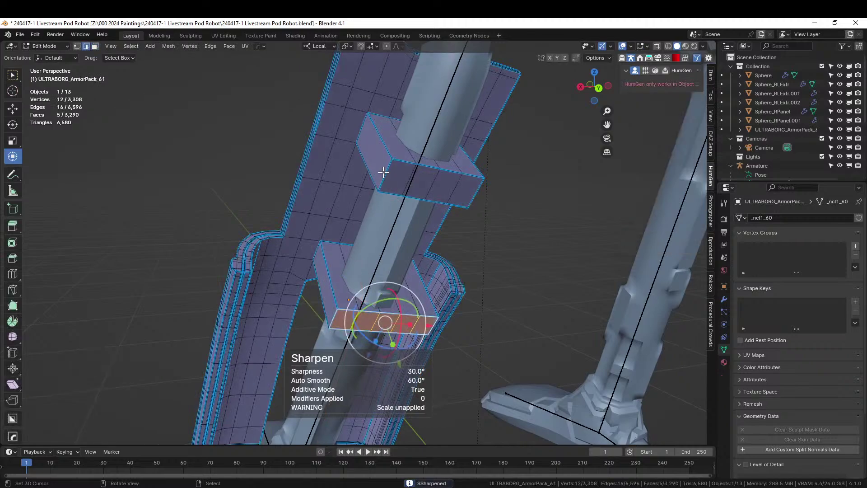
{"action": "left_click", "coordinate": [384, 172]}
{"action": "left_click", "coordinate": [478, 190], "text": "shift"}
{"action": "left_click", "coordinate": [409, 321], "text": "shift"}
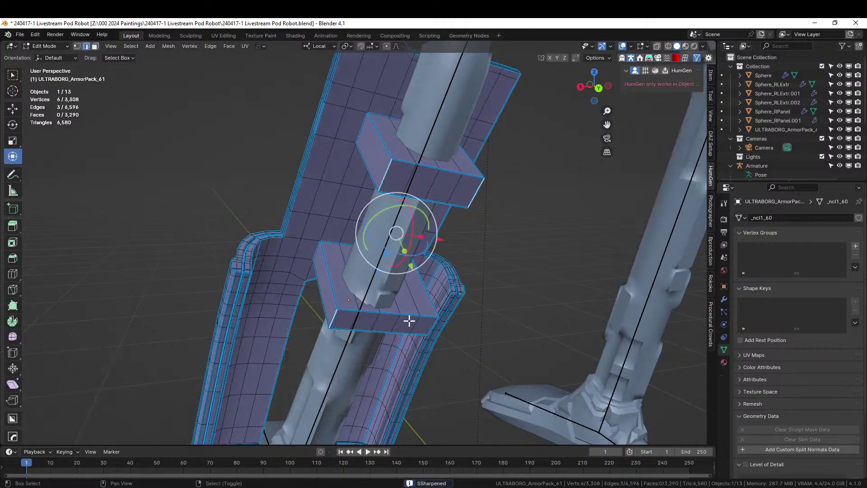
{"action": "left_click", "coordinate": [433, 327], "text": "shift"}
{"action": "key", "text": "ctrl+b"}
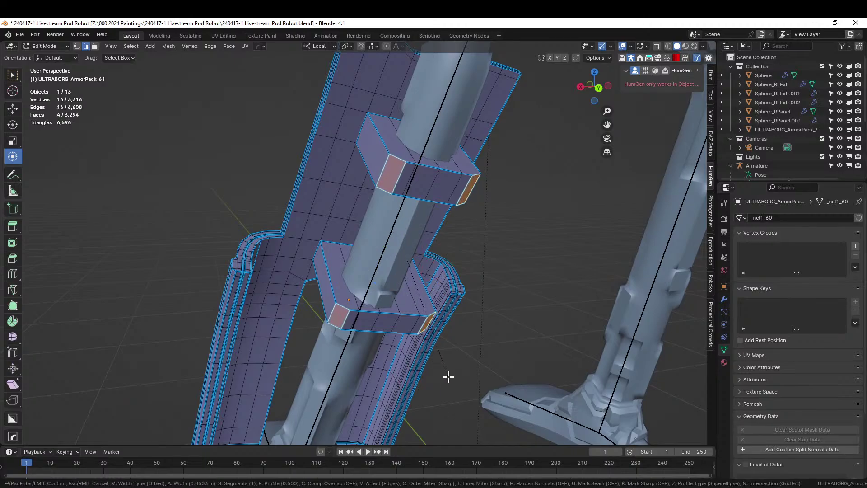
{"action": "left_click", "coordinate": [468, 396]}
{"action": "middle_click_drag", "start_coordinate": [468, 396], "coordinate": [578, 330]}
{"action": "middle_click_drag", "start_coordinate": [497, 312], "coordinate": [516, 302]}
{"action": "scroll", "coordinate": [384, 298], "scroll_direction": "up", "scroll_amount": 2}
{"action": "key", "text": "Tab"}
Mirror the leg armor across X onto the other leg with a Mirror modifier, using the robot's body mesh as the mirror object.
{"action": "scroll", "coordinate": [366, 307], "scroll_direction": "down", "scroll_amount": 4}
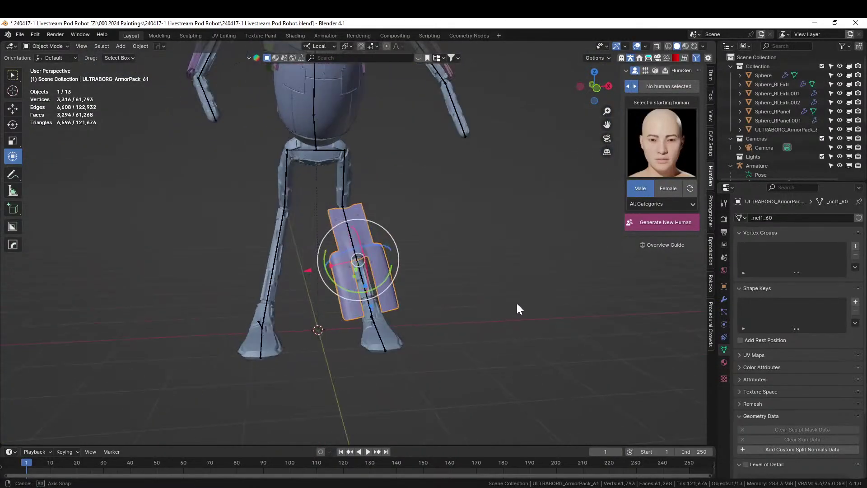
{"action": "middle_click_drag", "start_coordinate": [450, 303], "coordinate": [415, 375], "text": "shift"}
{"action": "scroll", "coordinate": [419, 371], "scroll_direction": "up", "scroll_amount": 3}
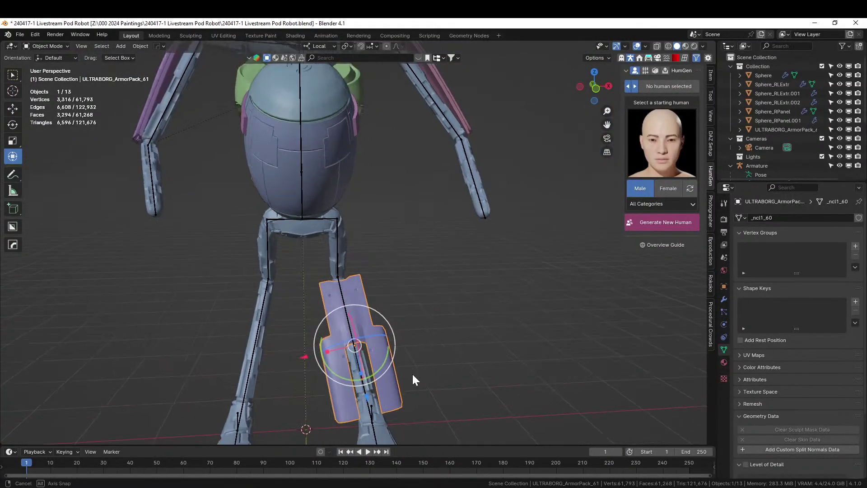
{"action": "key", "text": "KP_1"}
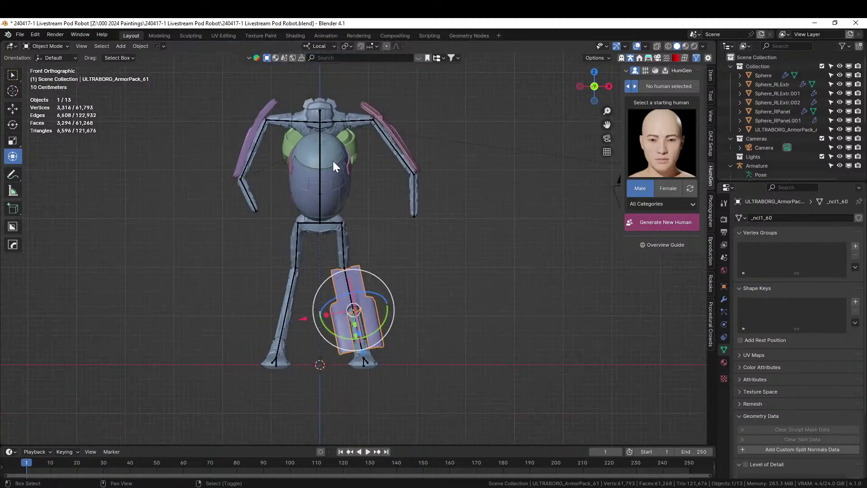
{"action": "left_click", "coordinate": [326, 229], "text": "shift"}
{"action": "key", "text": "alt+x"}
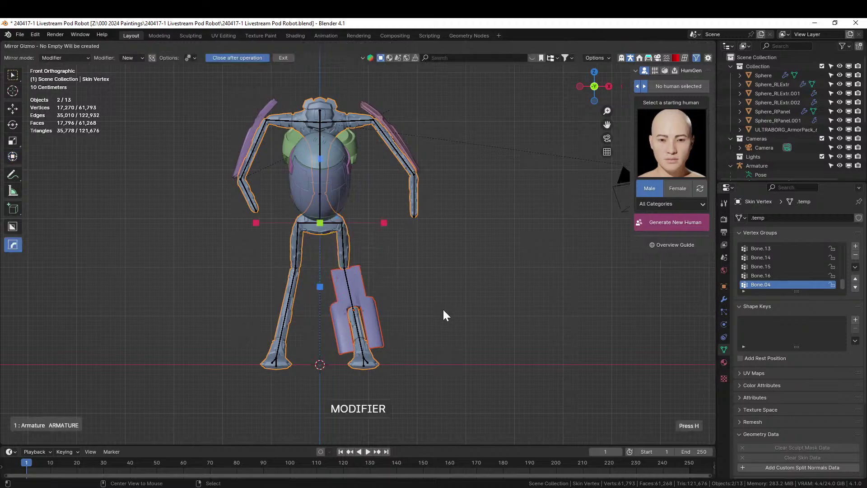
{"action": "left_click", "coordinate": [384, 222]}
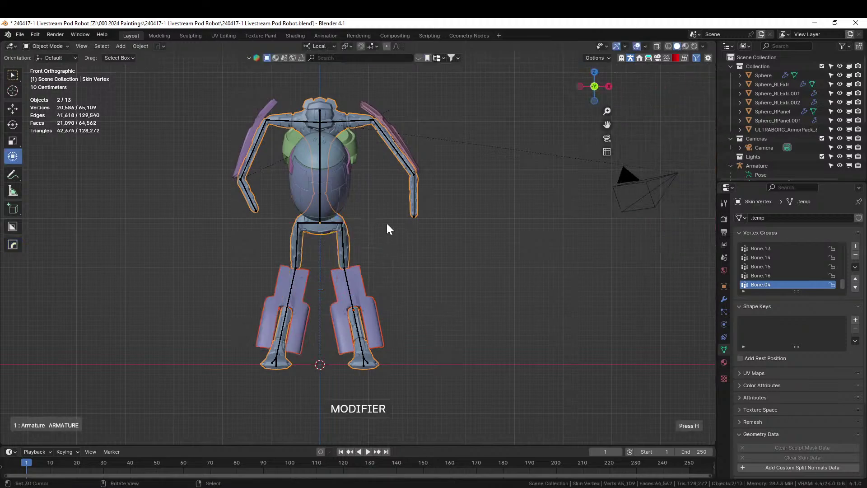
Apply the Hops_Mirror modifier on the leg armor, making both mirrored halves real geometry.
{"action": "left_click", "coordinate": [375, 318]}
{"action": "left_click", "coordinate": [724, 299]}
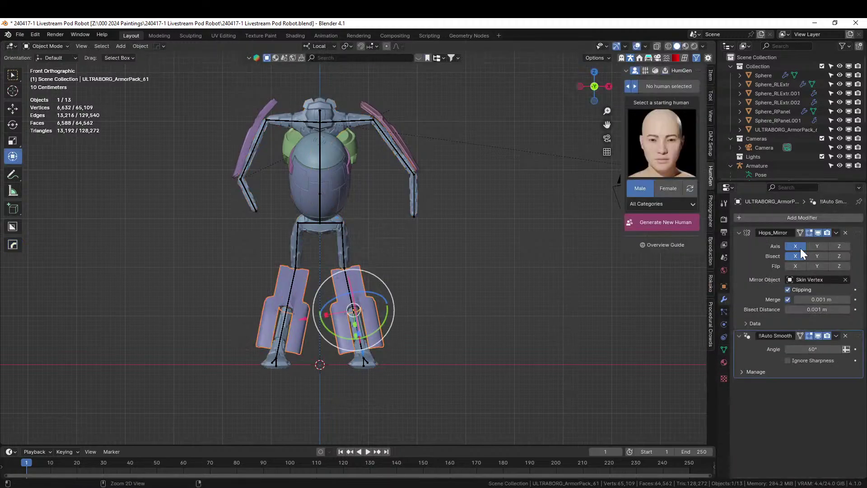
{"action": "key", "text": "ctrl+a"}
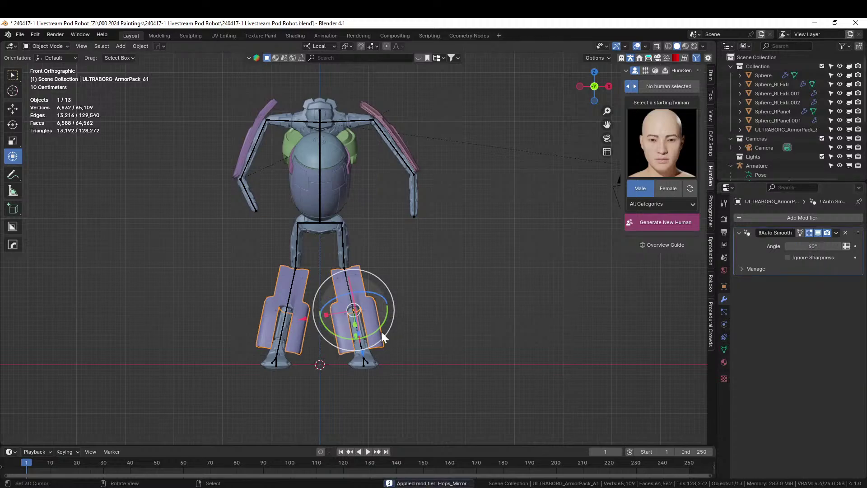
Separate the armor mesh on the -X leg into its own object and return to Object Mode.
{"action": "key", "text": "Tab"}
{"action": "key", "text": "alt+z"}
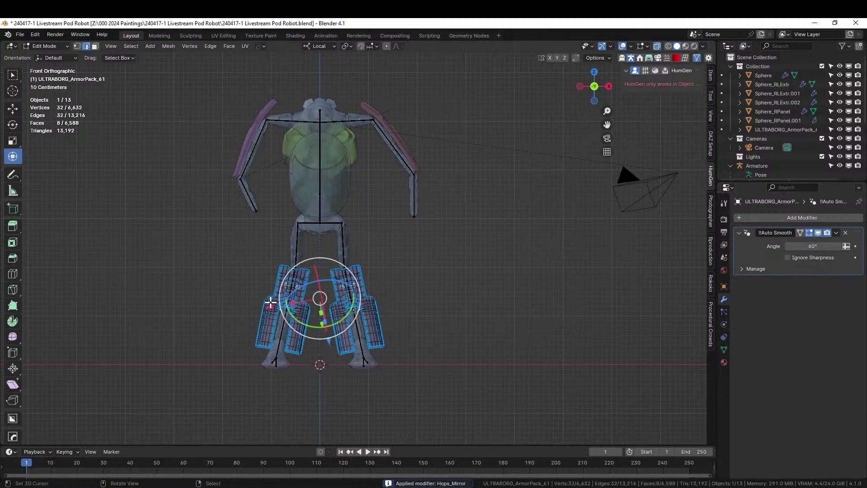
{"action": "left_click_drag", "start_coordinate": [252, 237], "coordinate": [323, 382]}
{"action": "key", "text": "p"}
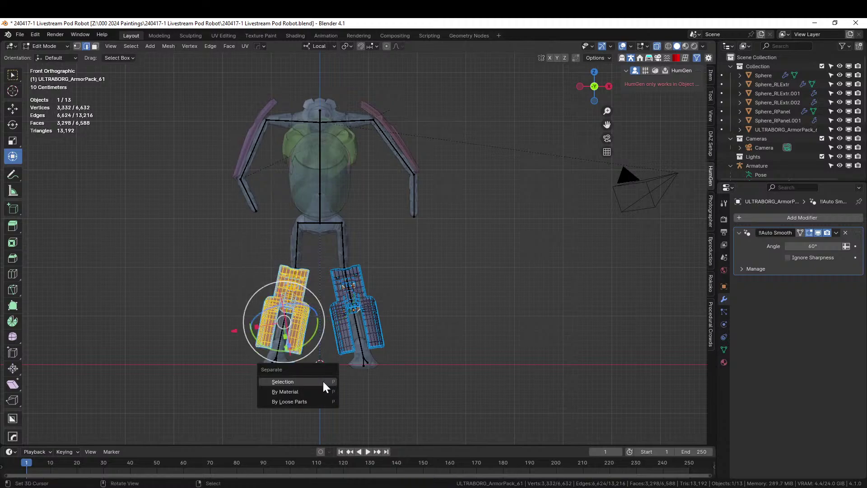
{"action": "left_click", "coordinate": [323, 381]}
{"action": "key", "text": "Tab"}
{"action": "key", "text": "alt+z"}
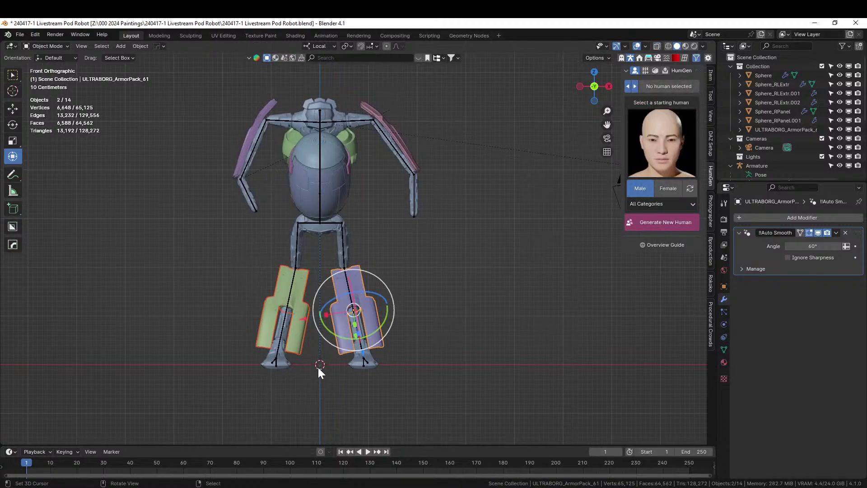
Put the armature in Pose Mode and parent the purple leg armor to its lower-leg bone, Bone.02, with the Bone parent type.
{"action": "middle_click_drag", "start_coordinate": [318, 367], "coordinate": [237, 370]}
{"action": "scroll", "coordinate": [308, 352], "scroll_direction": "up", "scroll_amount": 5}
{"action": "middle_click_drag", "start_coordinate": [308, 352], "coordinate": [349, 214]}
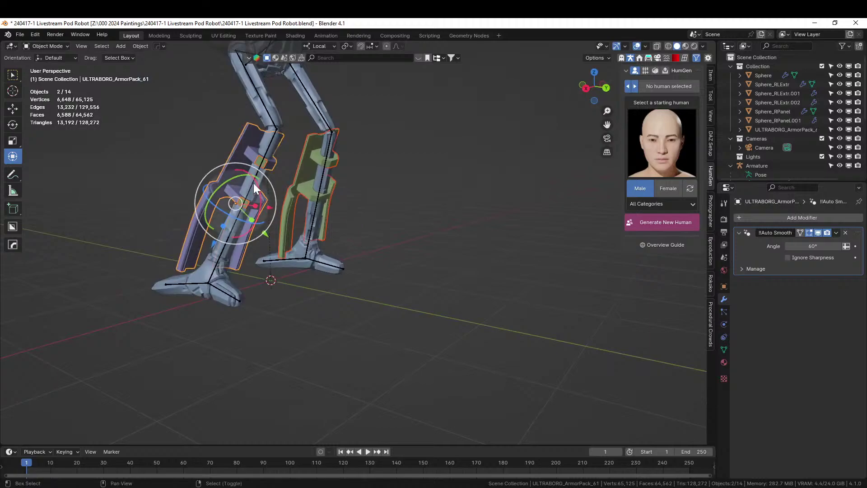
{"action": "scroll", "coordinate": [807, 145], "scroll_direction": "down", "scroll_amount": 5}
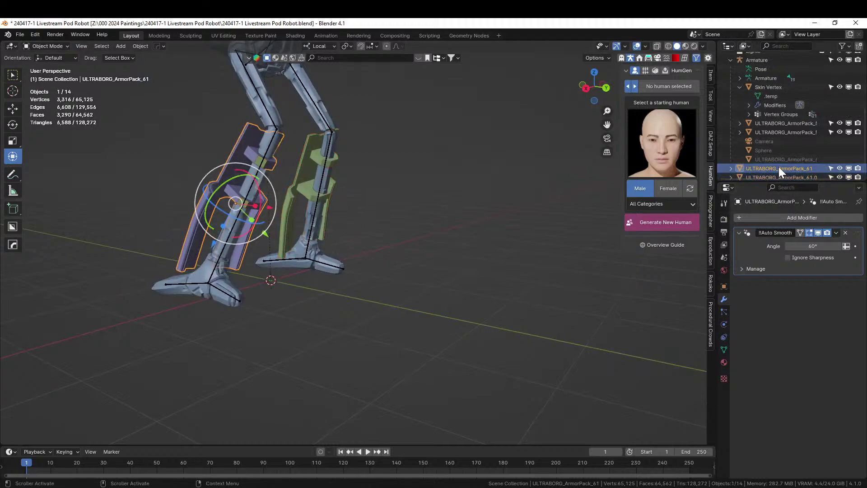
{"action": "left_click", "coordinate": [785, 176]}
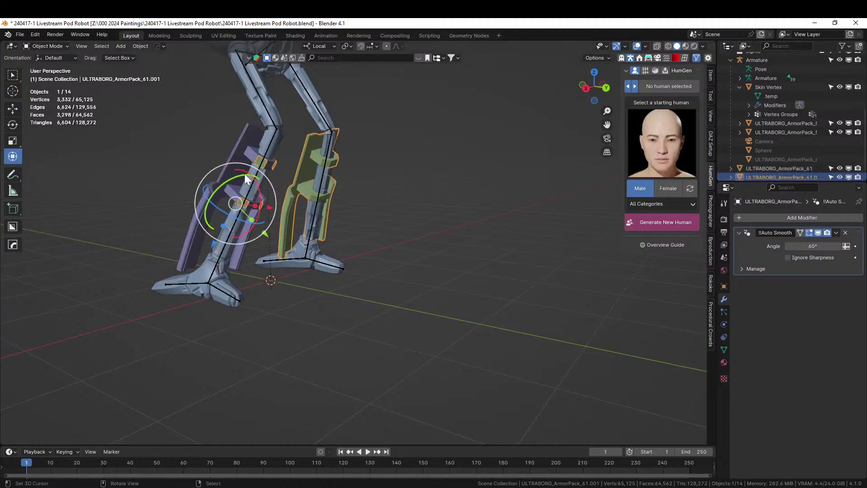
{"action": "left_click", "coordinate": [256, 185]}
{"action": "scroll", "coordinate": [785, 133], "scroll_direction": "down", "scroll_amount": 1}
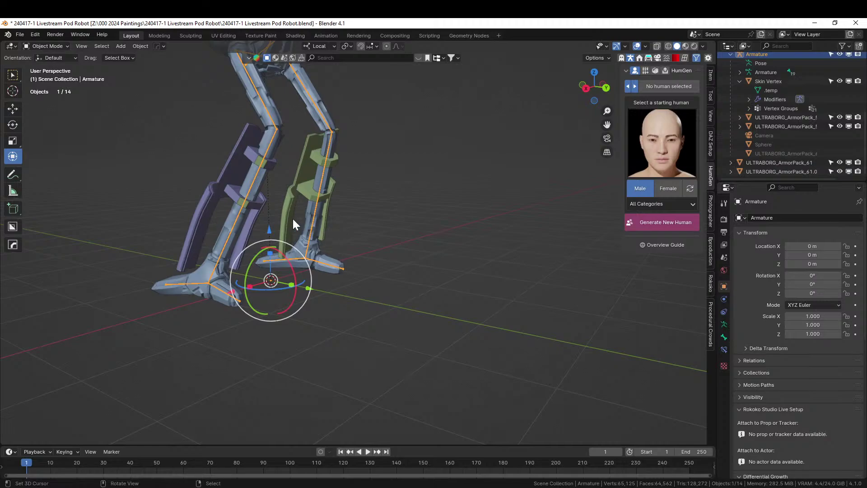
{"action": "left_click", "coordinate": [50, 46]}
{"action": "left_click", "coordinate": [65, 76]}
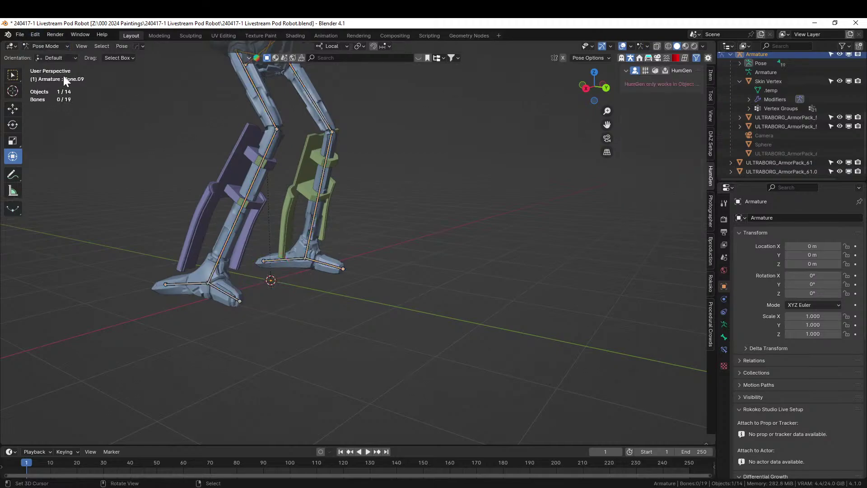
{"action": "left_click", "coordinate": [773, 162]}
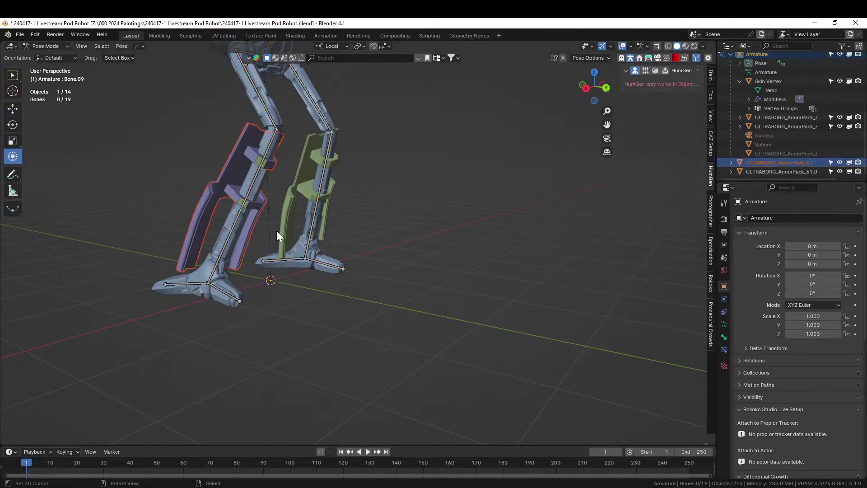
{"action": "left_click", "coordinate": [254, 183]}
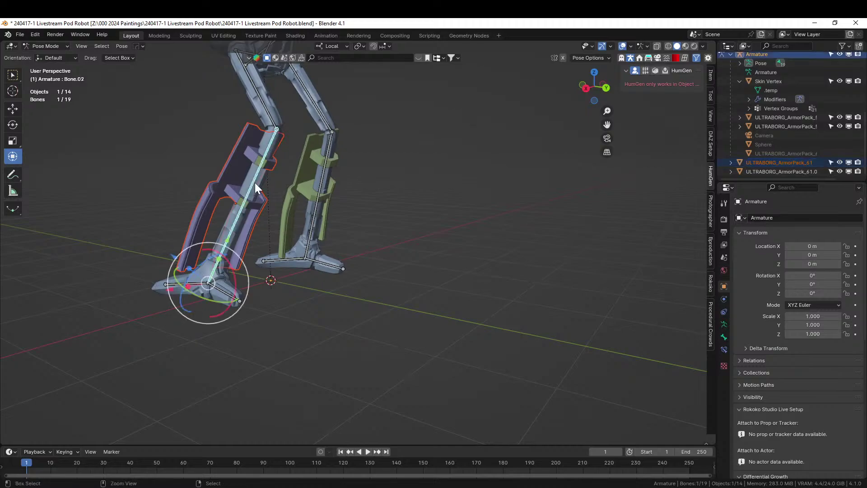
{"action": "key", "text": "ctrl+p"}
{"action": "left_click", "coordinate": [254, 182]}
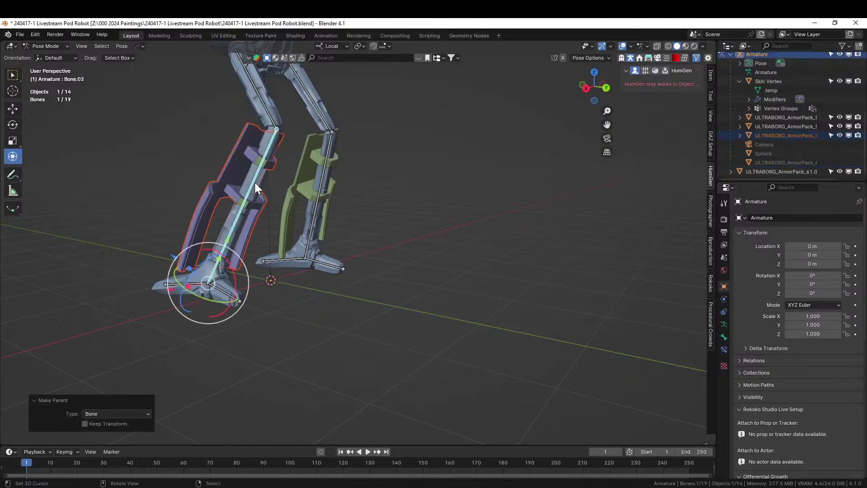
Parent the green leg armor to its lower-leg bone, Bone.14, in Pose Mode with the Bone parent type.
{"action": "left_click", "coordinate": [324, 181]}
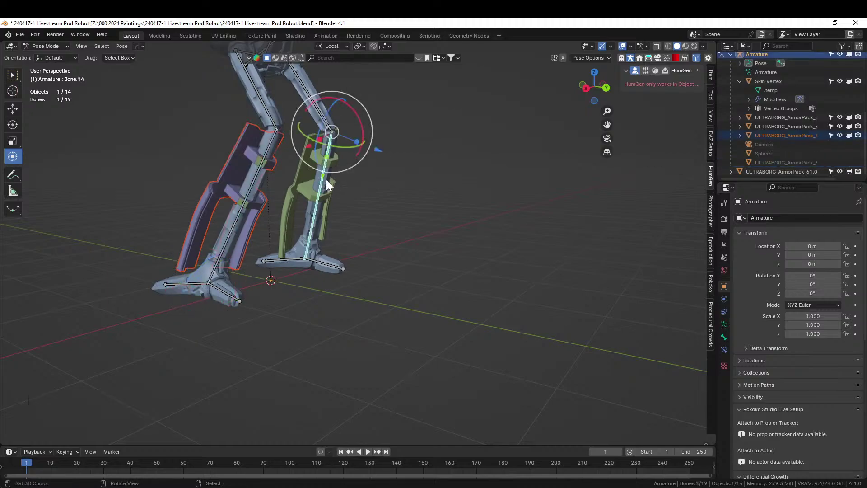
{"action": "left_click", "coordinate": [787, 171], "text": "shift"}
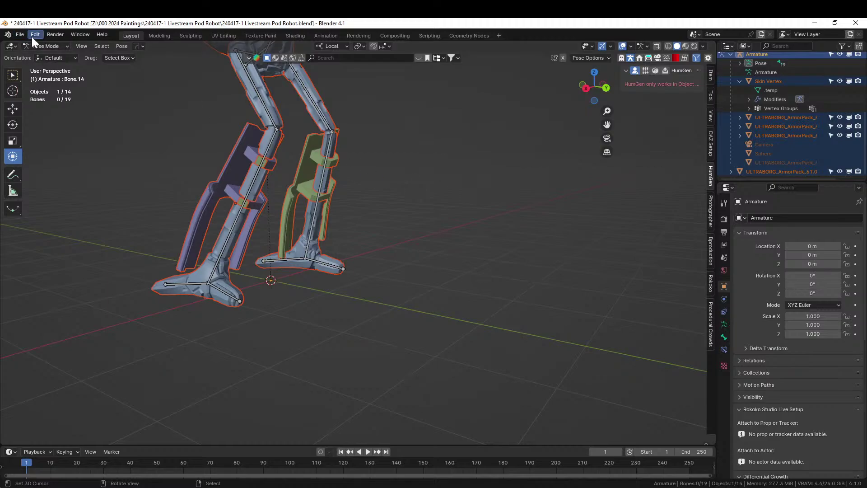
{"action": "left_click", "coordinate": [40, 57]}
{"action": "left_click", "coordinate": [304, 156]}
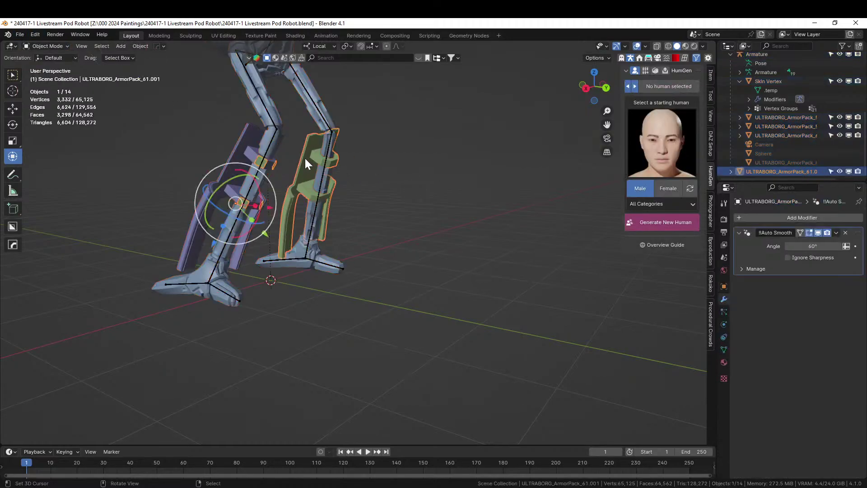
{"action": "left_click", "coordinate": [318, 180], "text": "shift"}
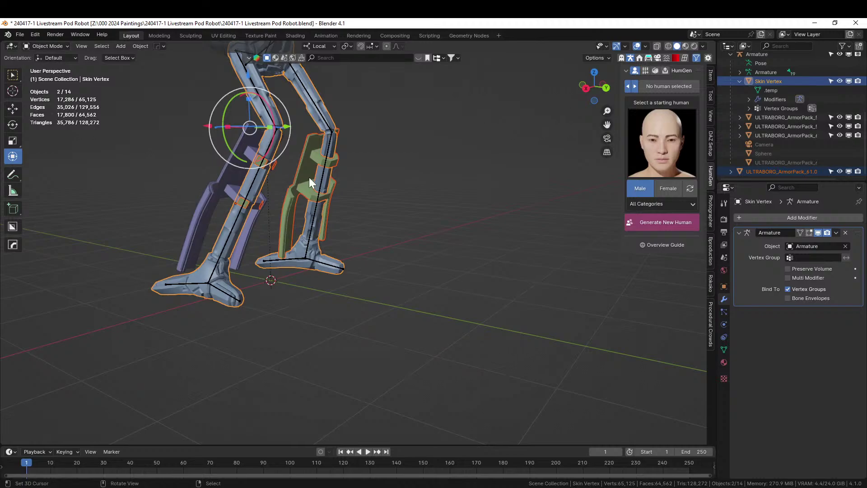
{"action": "left_click", "coordinate": [308, 166]}
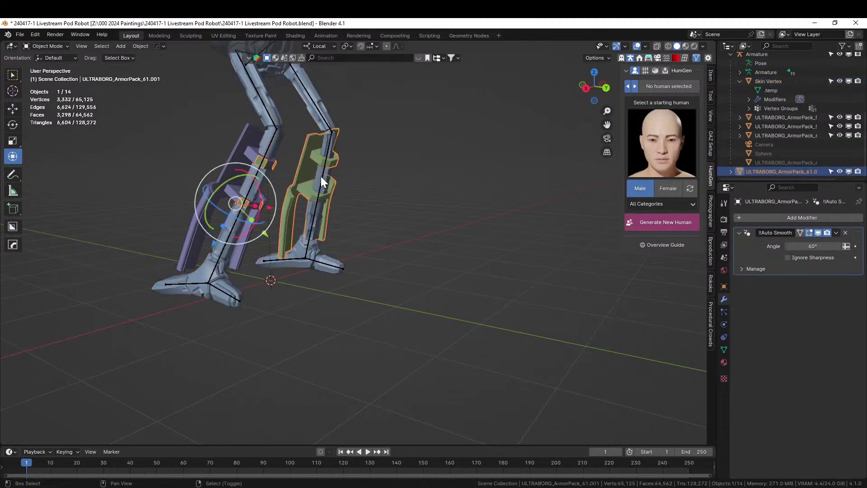
{"action": "left_click", "coordinate": [321, 176], "text": "shift"}
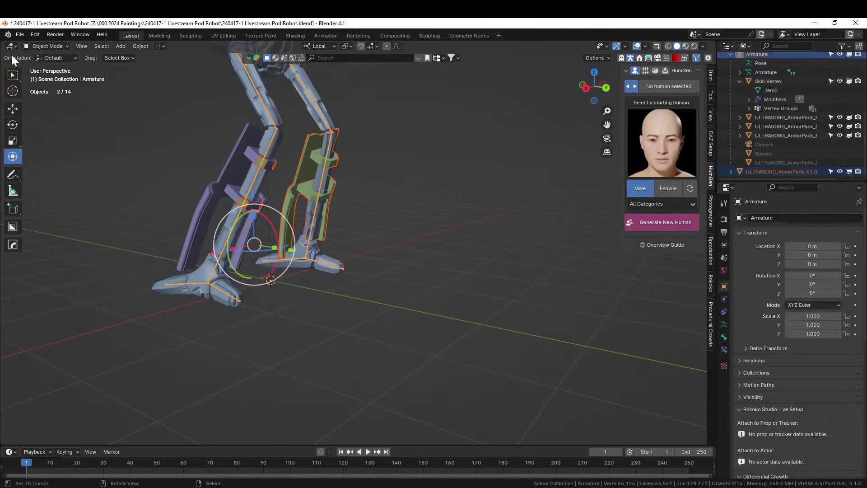
{"action": "left_click", "coordinate": [49, 46]}
{"action": "left_click", "coordinate": [54, 75]}
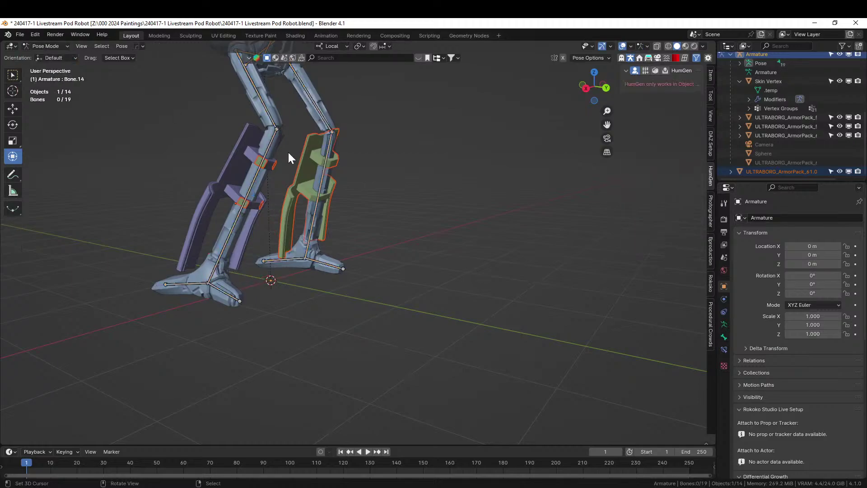
{"action": "left_click", "coordinate": [321, 181]}
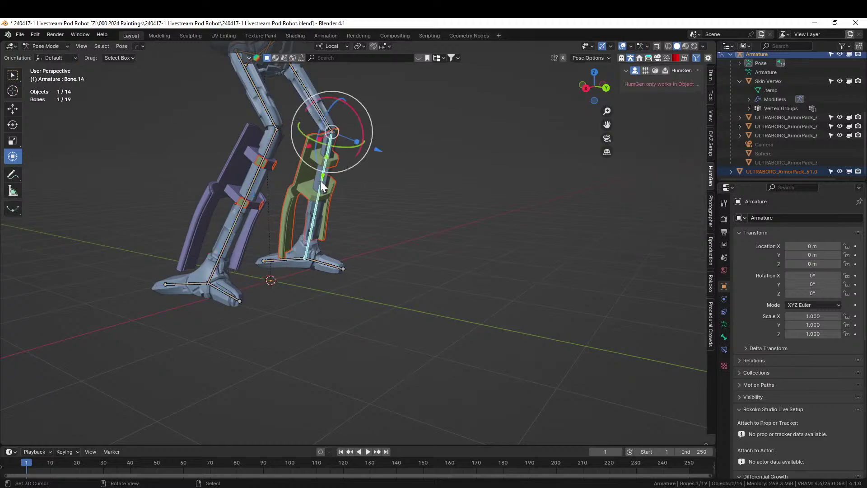
{"action": "key", "text": "ctrl+p"}
{"action": "left_click", "coordinate": [510, 199]}
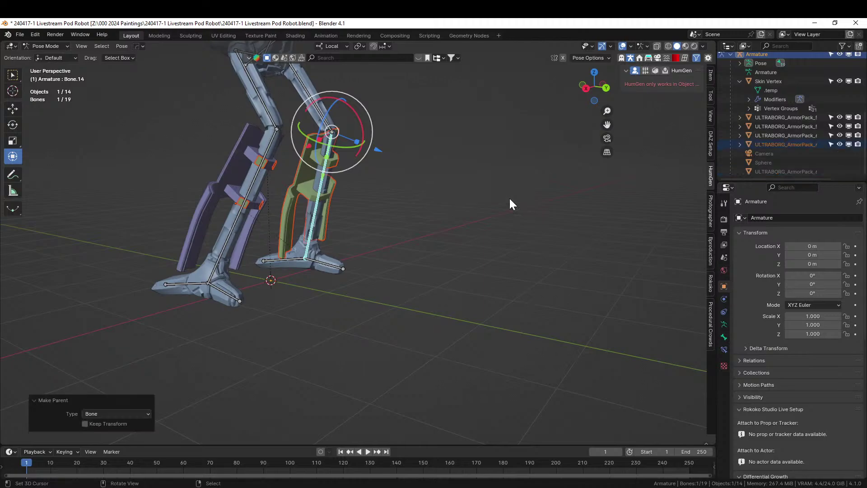
Test-rotate Bone.14 from two viewing angles to check how the parented armor follows, undoing each rotation.
{"action": "middle_click_drag", "start_coordinate": [510, 204], "coordinate": [326, 159]}
{"action": "left_click_drag", "start_coordinate": [336, 109], "coordinate": [285, 115]}
{"action": "key", "text": "ctrl+z"}
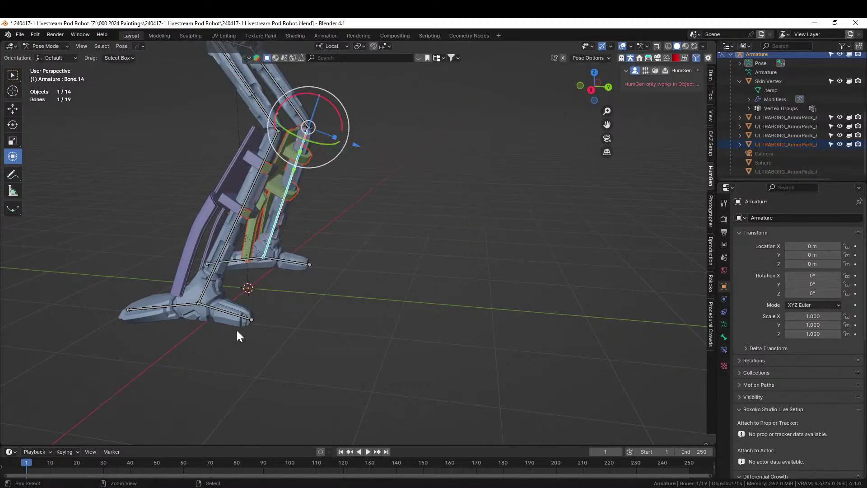
{"action": "middle_click_drag", "start_coordinate": [353, 211], "coordinate": [281, 194]}
{"action": "left_click_drag", "start_coordinate": [275, 99], "coordinate": [288, 126]}
{"action": "key", "text": "ctrl+z"}
Undo the bone parenting of both leg armors and their separation, back to the joined armor mesh in Edit Mode.
{"action": "key", "text": "ctrl+z"}
{"action": "key", "text": "ctrl+z"}
{"action": "key", "text": "ctrl+z"}
{"action": "key", "text": "ctrl+z"}
{"action": "key", "text": "ctrl+z"}
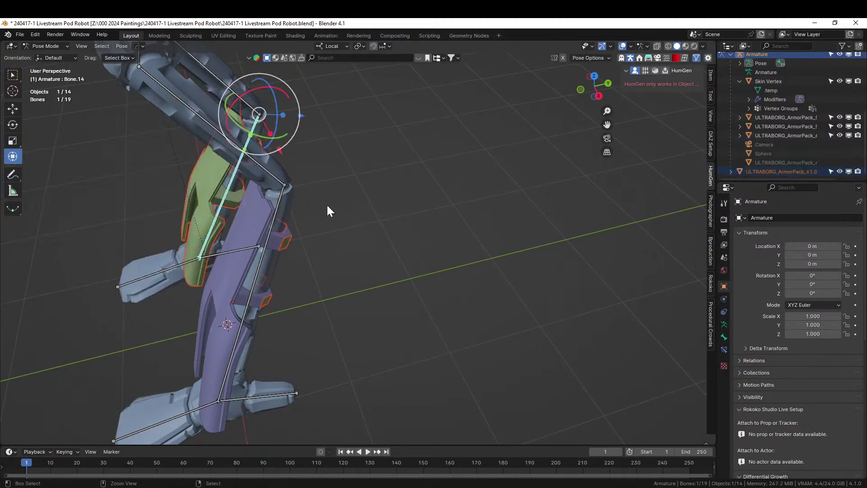
{"action": "key", "text": "ctrl+z"}
{"action": "key", "text": "ctrl+z"}
{"action": "key", "text": "ctrl+z"}
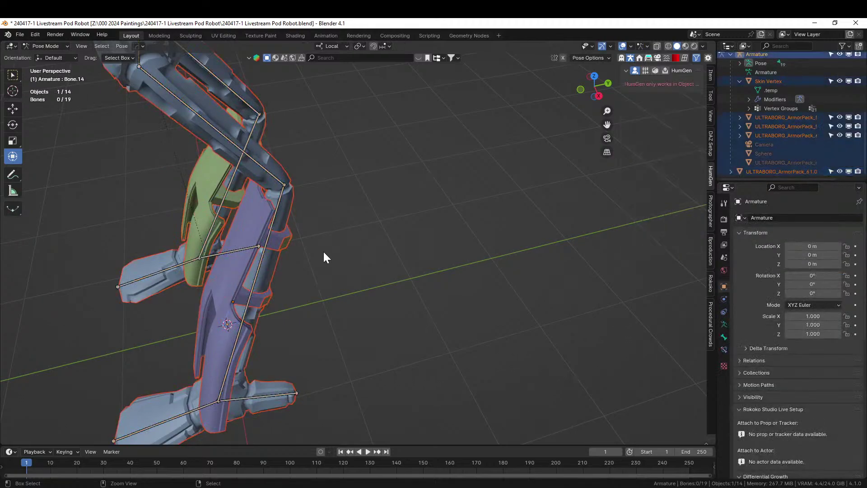
{"action": "key", "text": "ctrl+z"}
{"action": "key", "text": "ctrl+z"}
{"action": "key", "text": "ctrl+z"}
{"action": "key", "text": "ctrl+z"}
{"action": "key", "text": "ctrl+z"}
{"action": "key", "text": "ctrl+z"}
{"action": "key", "text": "ctrl+z"}
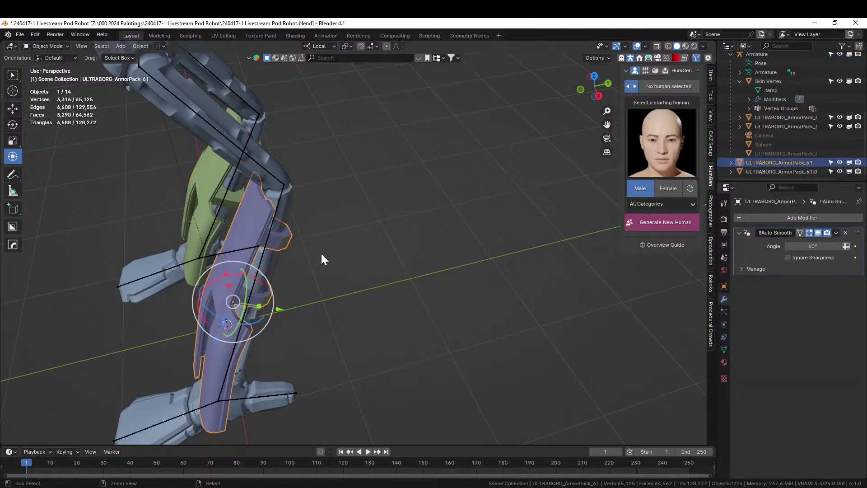
{"action": "key", "text": "ctrl+z"}
{"action": "key", "text": "ctrl+z"}
{"action": "key", "text": "ctrl+z"}
{"action": "key", "text": "ctrl+z"}
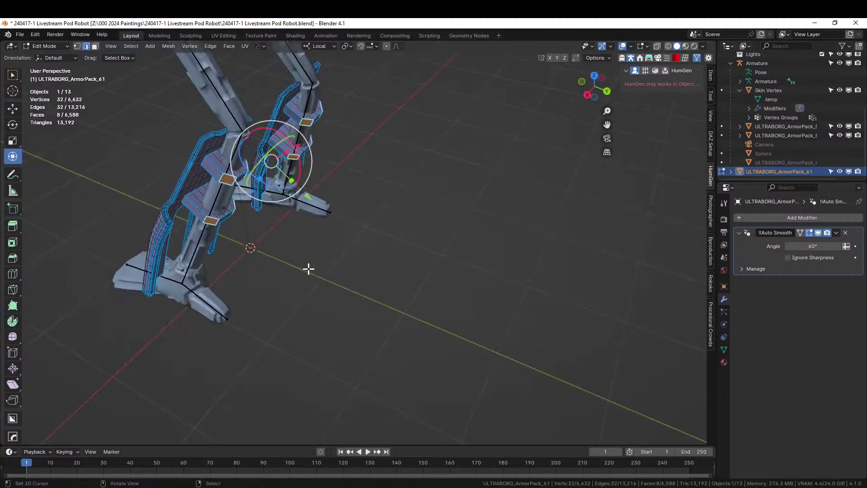
Clear the leftover bracket selection, separate only the complete armor on the -X leg into its own object, and return to Object Mode.
{"action": "middle_click_drag", "start_coordinate": [309, 267], "coordinate": [281, 174]}
{"action": "left_click", "coordinate": [375, 263]}
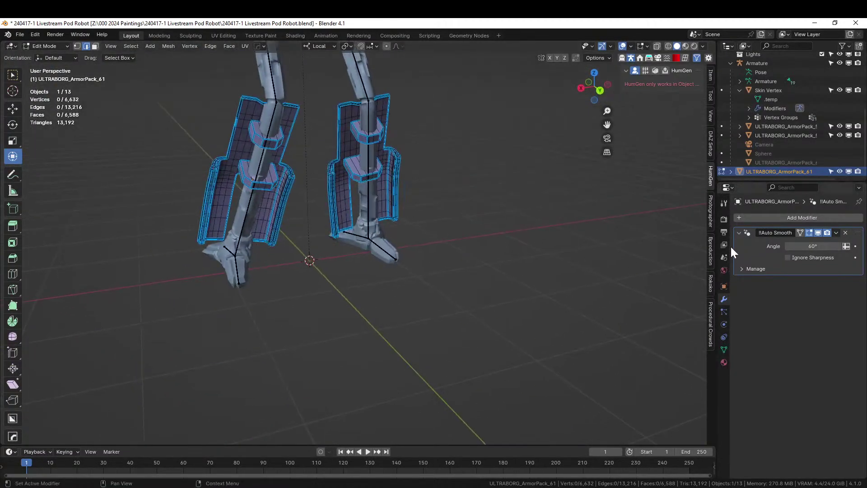
{"action": "middle_click_drag", "start_coordinate": [384, 246], "coordinate": [473, 249]}
{"action": "key", "text": "KP_1"}
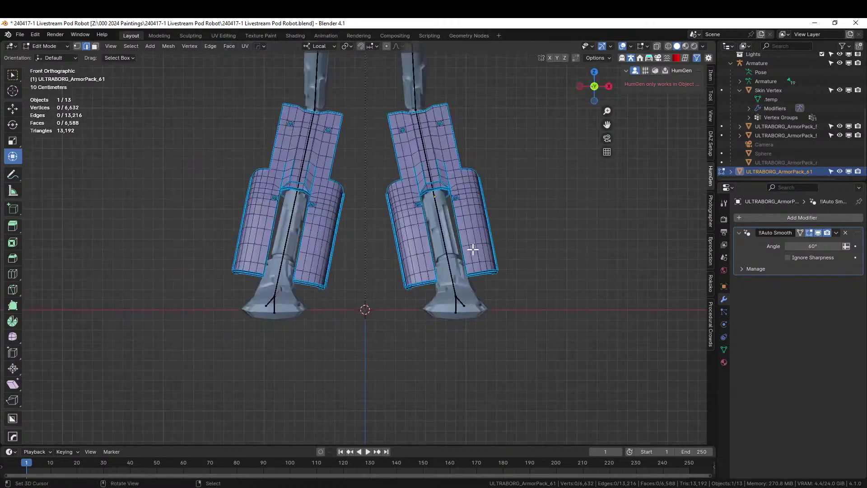
{"action": "scroll", "coordinate": [325, 348], "scroll_direction": "up", "scroll_amount": 3, "text": "shift"}
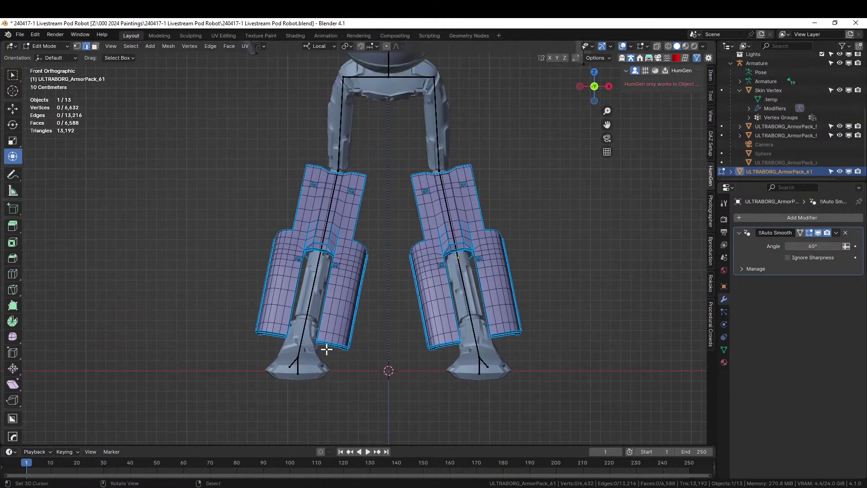
{"action": "key", "text": "alt+z"}
{"action": "key", "text": "b"}
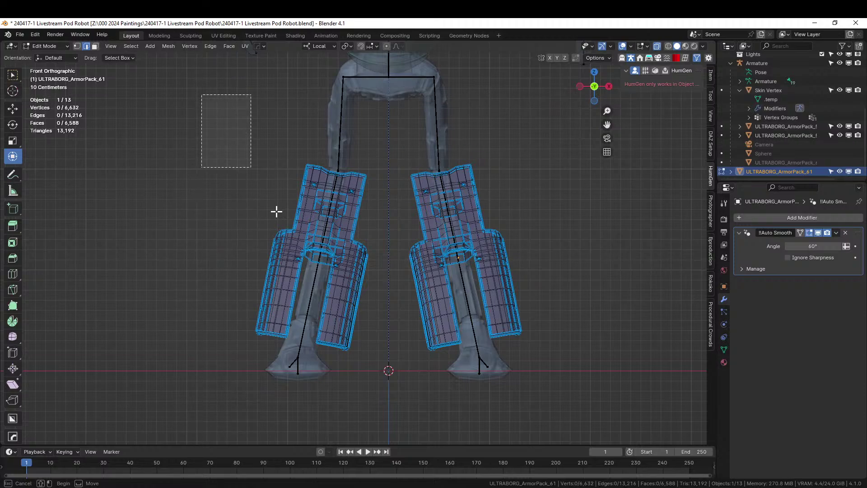
{"action": "left_click_drag", "start_coordinate": [276, 211], "coordinate": [385, 388]}
{"action": "middle_click_drag", "start_coordinate": [528, 346], "coordinate": [345, 289]}
{"action": "key", "text": "p"}
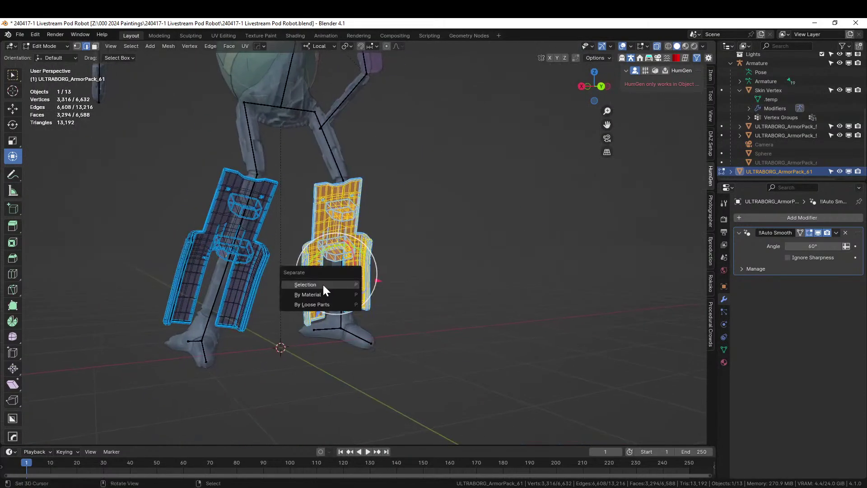
{"action": "left_click", "coordinate": [323, 285]}
{"action": "key", "text": "Tab"}
{"action": "key", "text": "alt+z"}
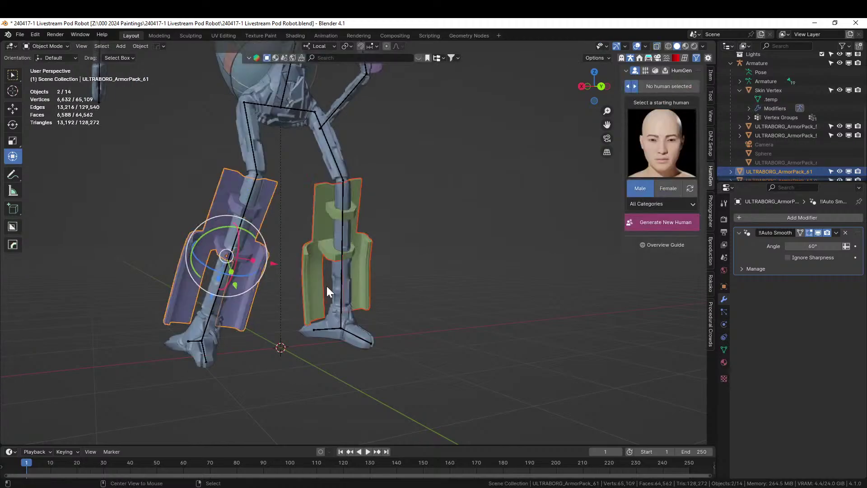
Parent the purple leg armor to its lower-leg bone, Bone.02, in Pose Mode with the Bone parent type.
{"action": "middle_click_drag", "start_coordinate": [326, 286], "coordinate": [342, 271]}
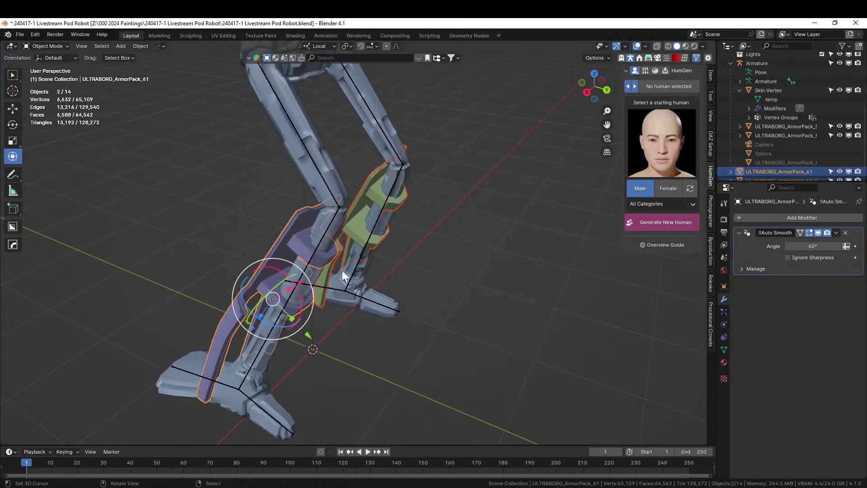
{"action": "left_click", "coordinate": [324, 236]}
{"action": "left_click", "coordinate": [421, 301]}
{"action": "left_click", "coordinate": [289, 231]}
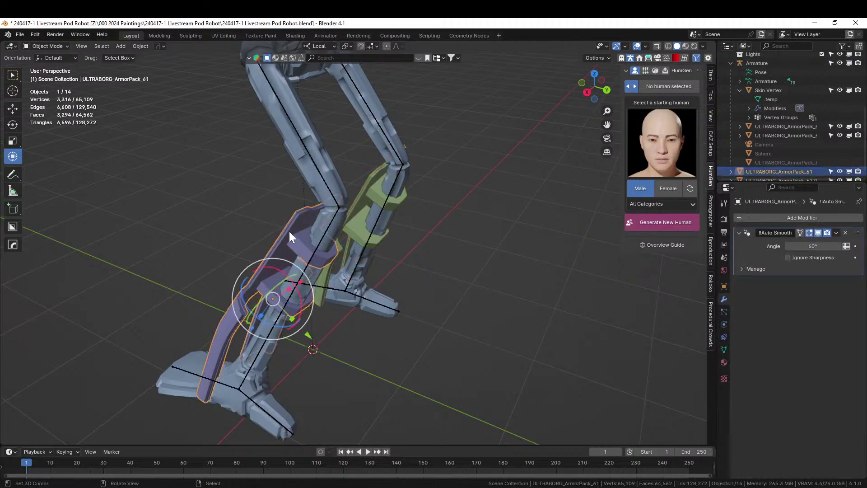
{"action": "left_click", "coordinate": [323, 238], "text": "shift"}
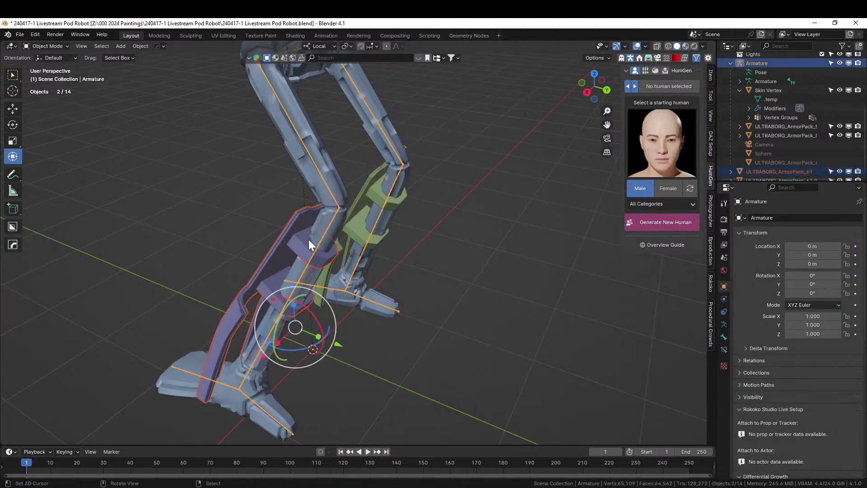
{"action": "left_click", "coordinate": [56, 47]}
{"action": "left_click", "coordinate": [69, 77]}
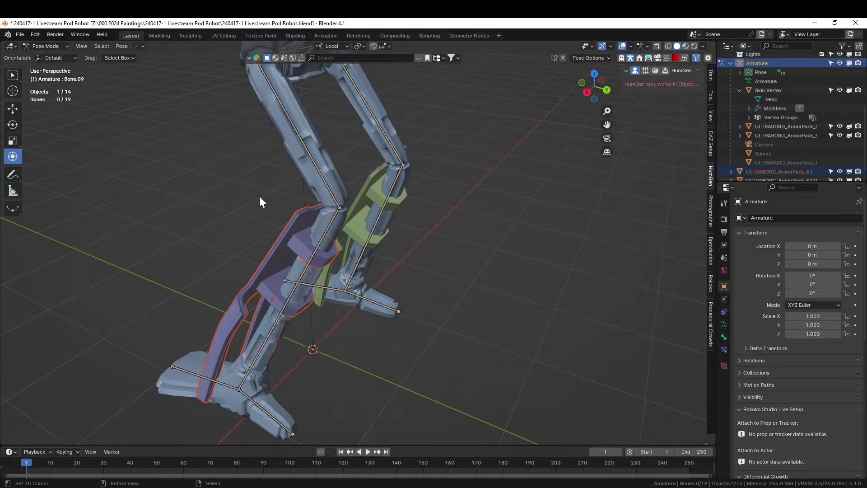
{"action": "left_click", "coordinate": [311, 261]}
{"action": "key", "text": "ctrl+p"}
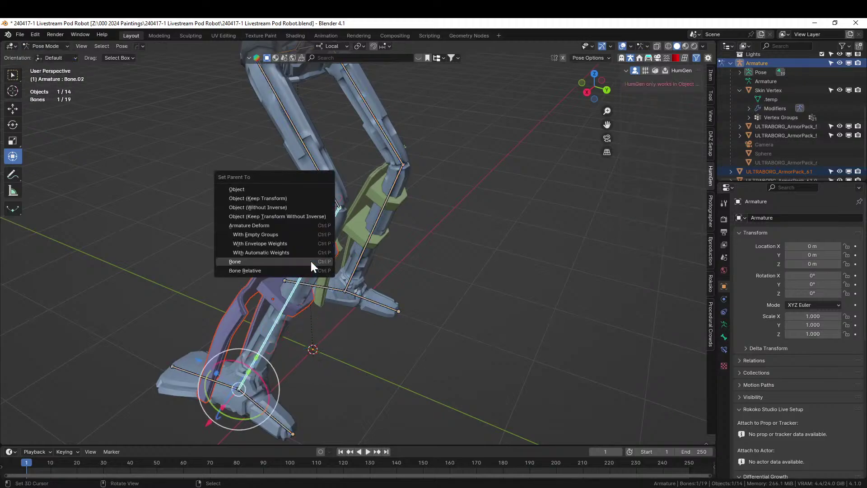
{"action": "left_click", "coordinate": [309, 263]}
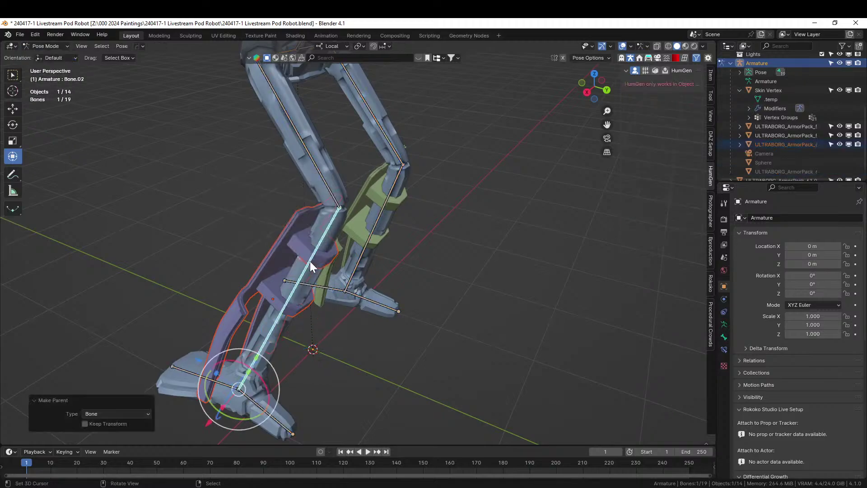
Return to Object Mode, select the green leg armor with the armature, and bone-parent it to lower-leg Bone.14 in Pose Mode.
{"action": "left_click", "coordinate": [49, 44]}
{"action": "left_click", "coordinate": [53, 57]}
{"action": "left_click", "coordinate": [367, 189]}
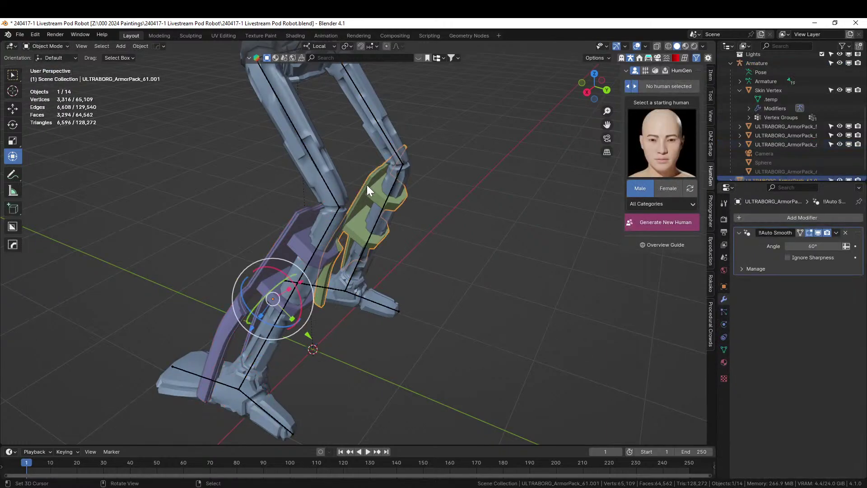
{"action": "left_click", "coordinate": [380, 212], "text": "shift"}
{"action": "left_click", "coordinate": [43, 46]}
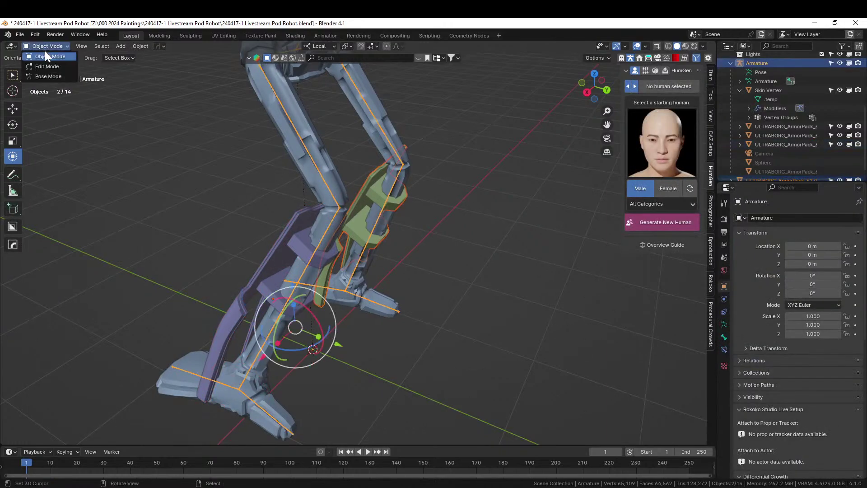
{"action": "left_click", "coordinate": [48, 77]}
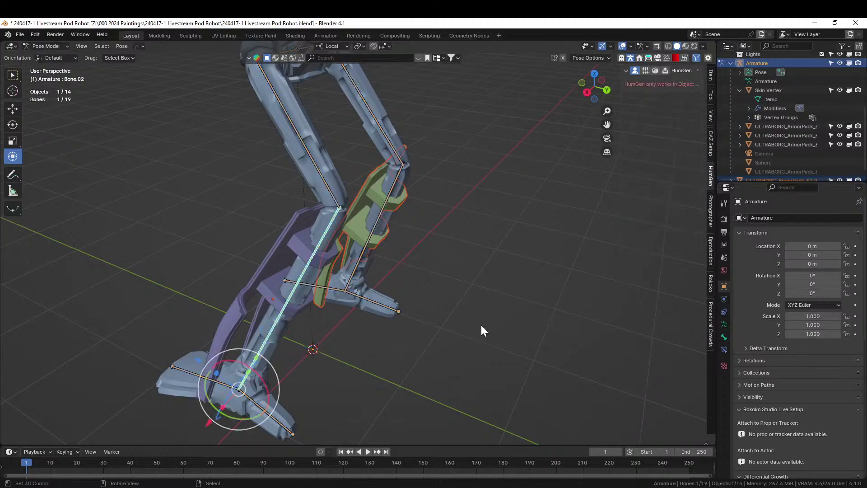
{"action": "left_click", "coordinate": [382, 218]}
{"action": "key", "text": "ctrl+p"}
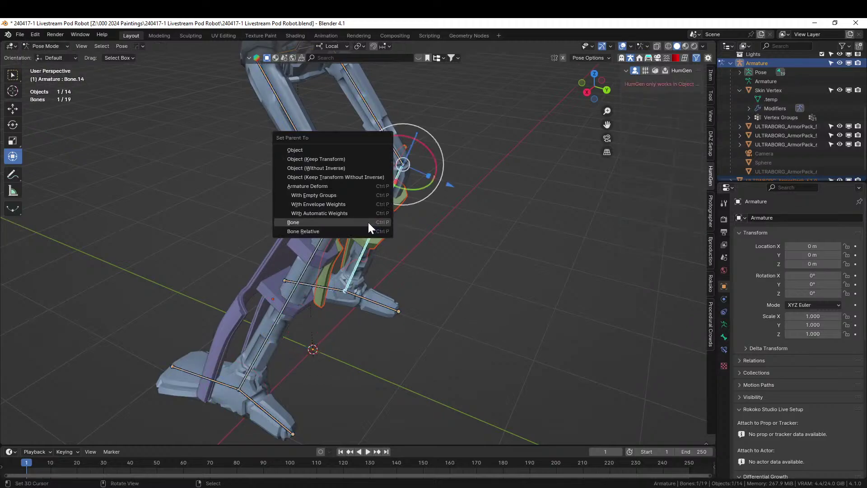
{"action": "left_click", "coordinate": [367, 223]}
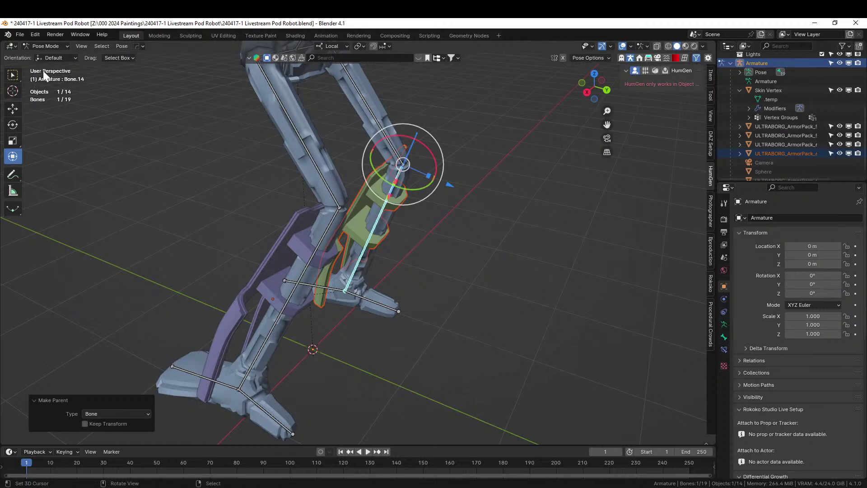
Test-rotate Bone.14 and Bone.02 in turn to check how each leg armor follows, undoing the rotations.
{"action": "left_click_drag", "start_coordinate": [430, 148], "coordinate": [418, 191]}
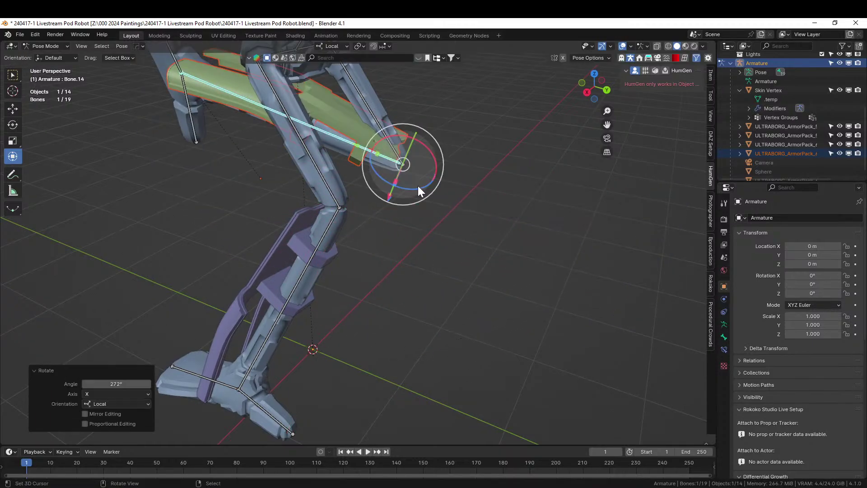
{"action": "key", "text": "ctrl+z"}
{"action": "left_click", "coordinate": [339, 211]}
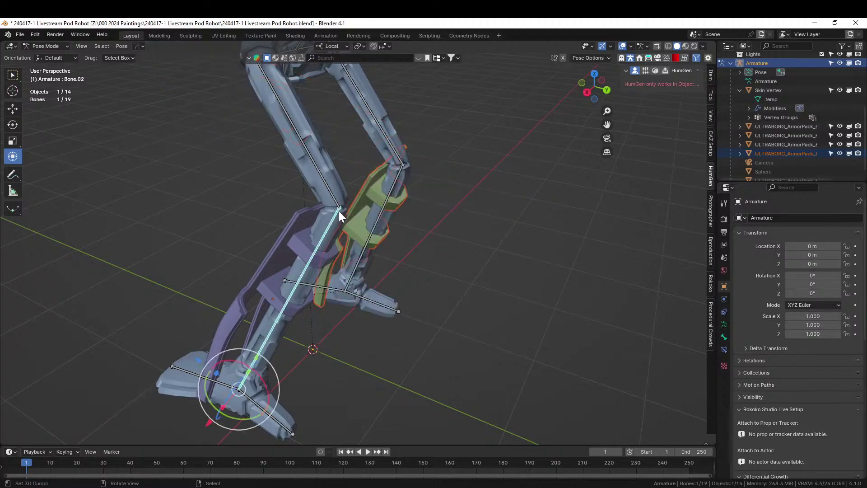
{"action": "left_click_drag", "start_coordinate": [258, 373], "coordinate": [318, 270]}
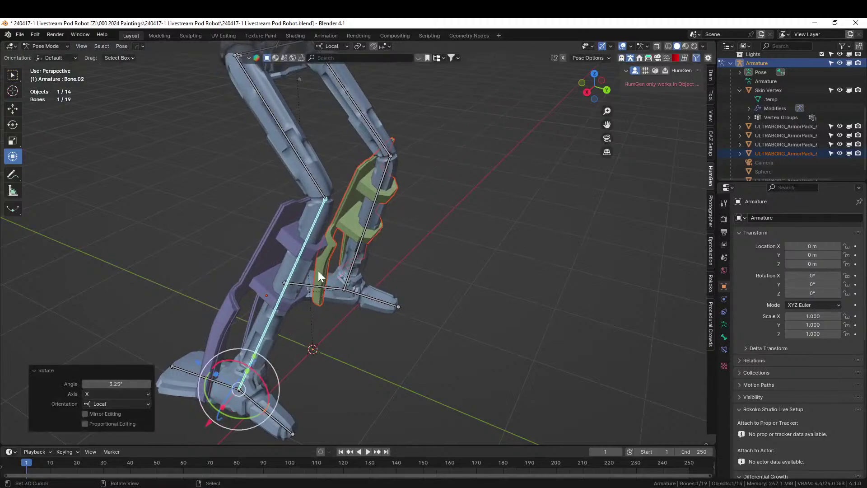
{"action": "middle_click_drag", "start_coordinate": [315, 225], "coordinate": [289, 197]}
{"action": "middle_click_drag", "start_coordinate": [341, 218], "coordinate": [391, 234]}
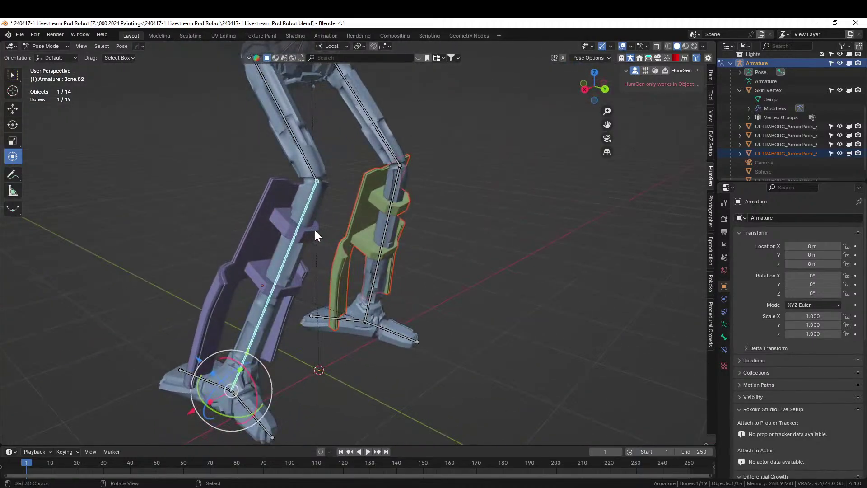
{"action": "left_click_drag", "start_coordinate": [245, 370], "coordinate": [259, 356]}
Return to Object Mode, save the blend file, and look over the whole robot.
{"action": "left_click", "coordinate": [55, 46]}
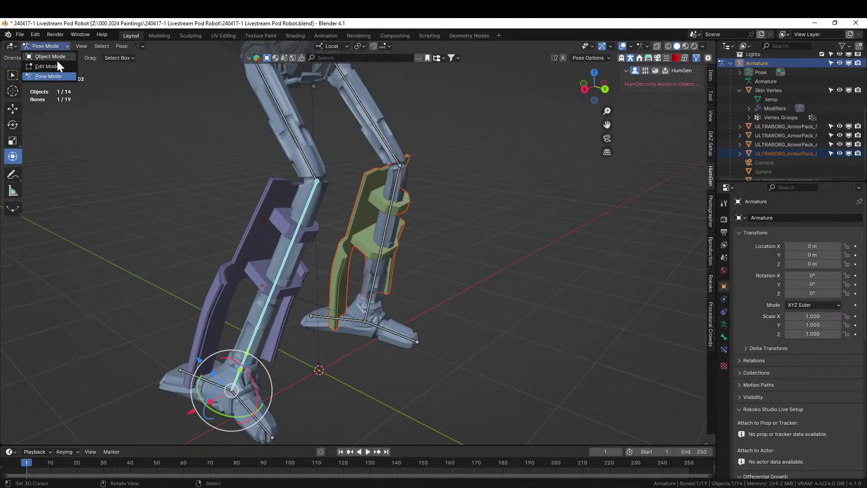
{"action": "left_click", "coordinate": [56, 58]}
{"action": "key", "text": "ctrl+s"}
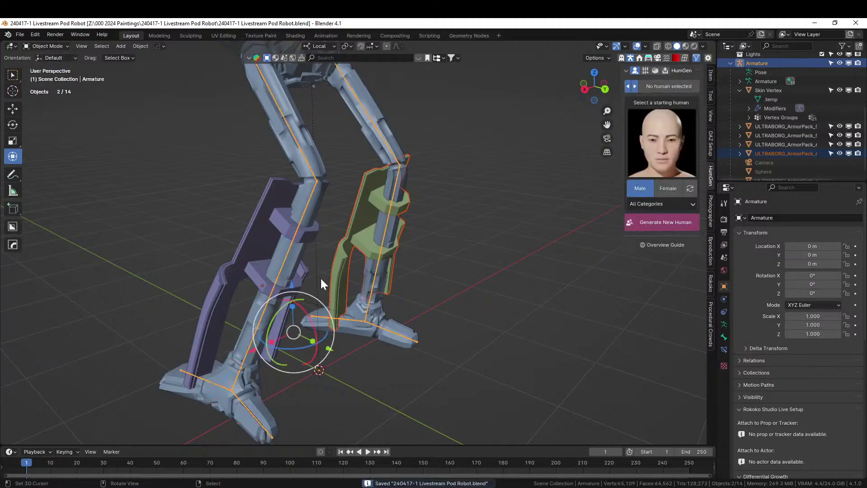
{"action": "scroll", "coordinate": [334, 316], "scroll_direction": "down", "scroll_amount": 2}
{"action": "middle_click_drag", "start_coordinate": [345, 334], "coordinate": [442, 344]}
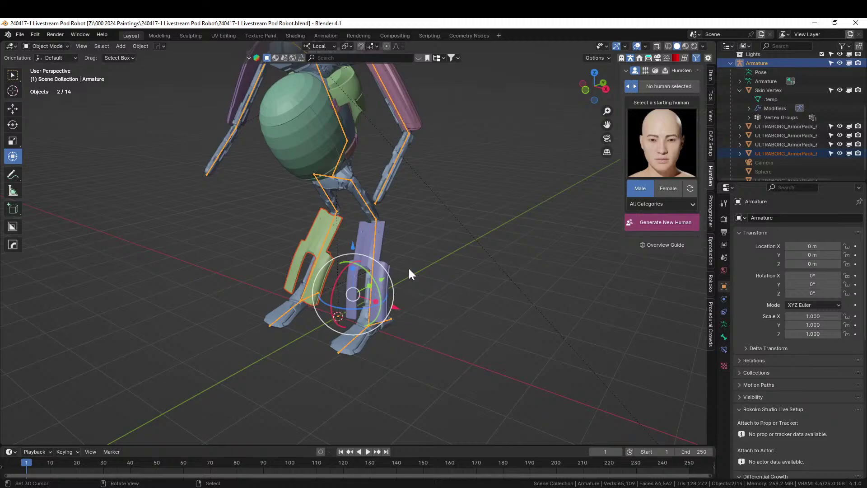
{"action": "middle_click_drag", "start_coordinate": [408, 269], "coordinate": [443, 347]}
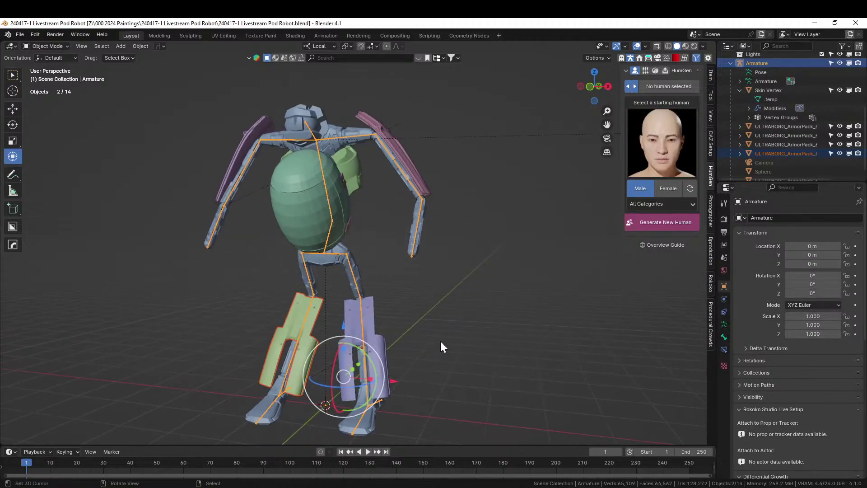
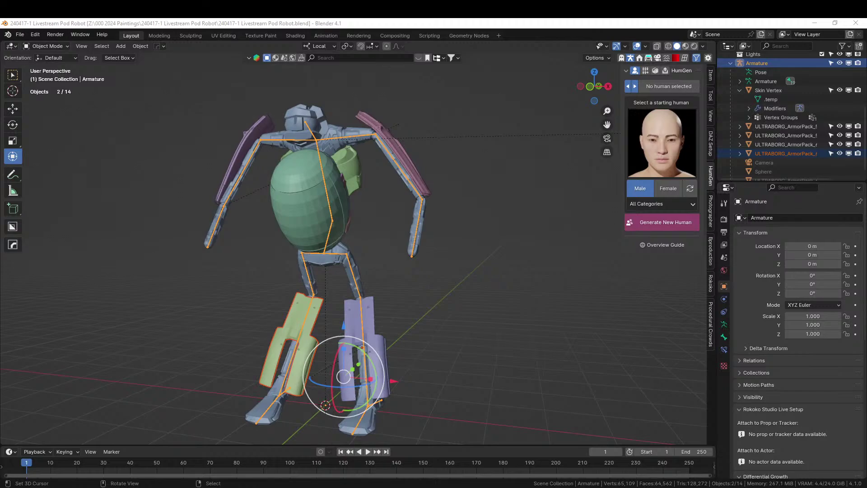
Add the Hand_02 mechanical arm asset to the scene and clear its location to the world origin in top view.
{"action": "left_click_drag", "start_coordinate": [312, 20], "coordinate": [453, 332]}
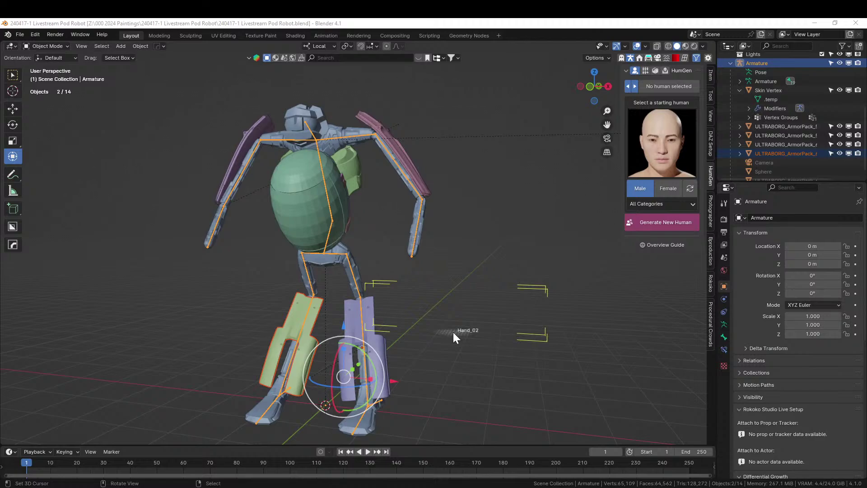
{"action": "left_click_drag", "start_coordinate": [453, 332], "coordinate": [452, 330]}
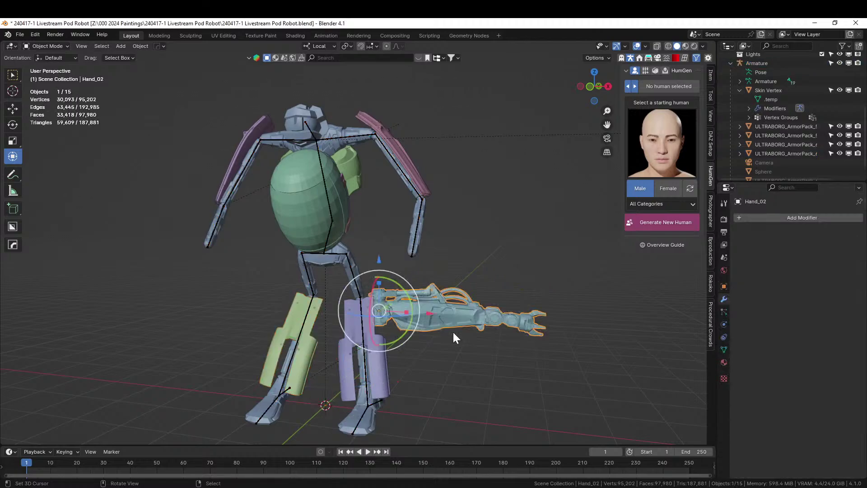
{"action": "middle_click_drag", "start_coordinate": [582, 387], "coordinate": [462, 333]}
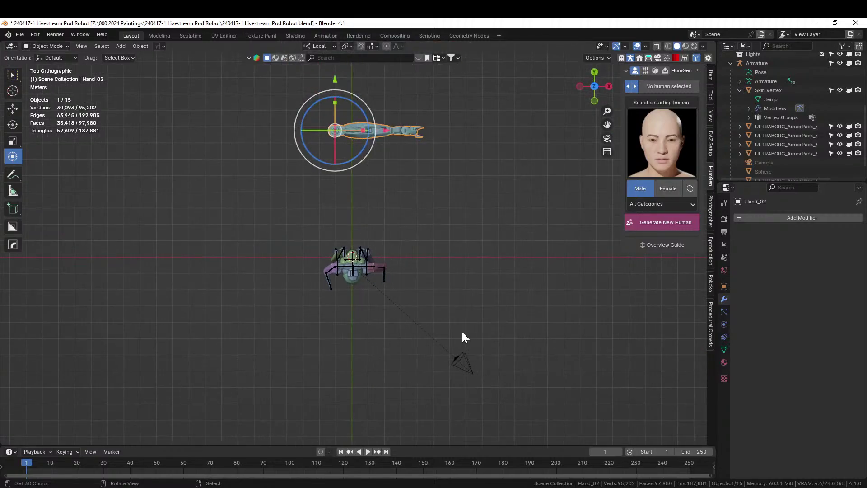
{"action": "key", "text": "alt+g"}
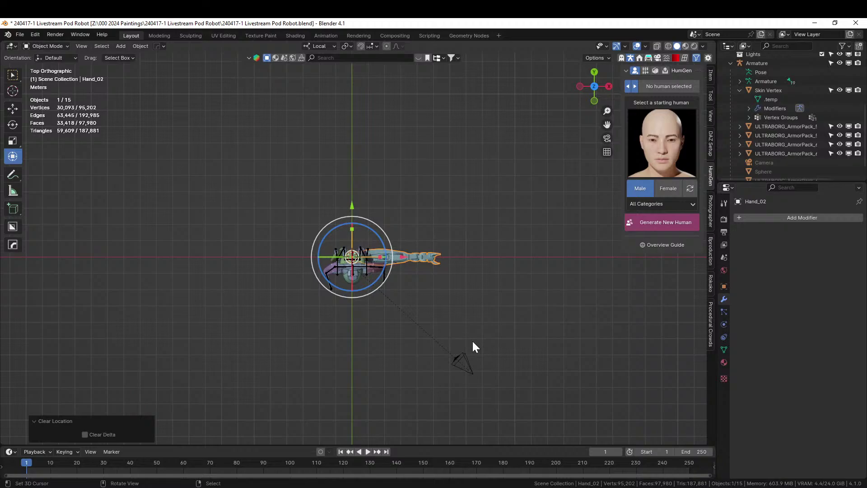
Scale Hand_02 to about 0.488 and move it about 2.03 m in X and -0.88 m in Y to the elbow.
{"action": "key", "text": "s"}
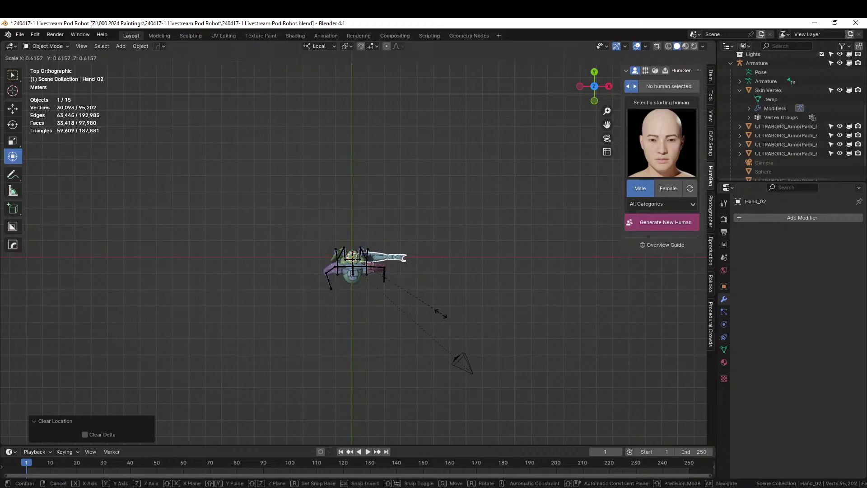
{"action": "left_click", "coordinate": [420, 307]}
{"action": "key", "text": "KP_Decimal"}
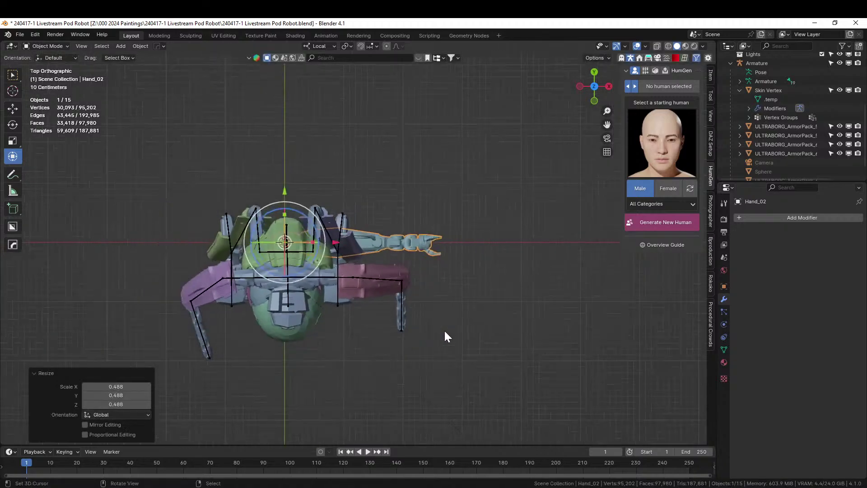
{"action": "key", "text": "g"}
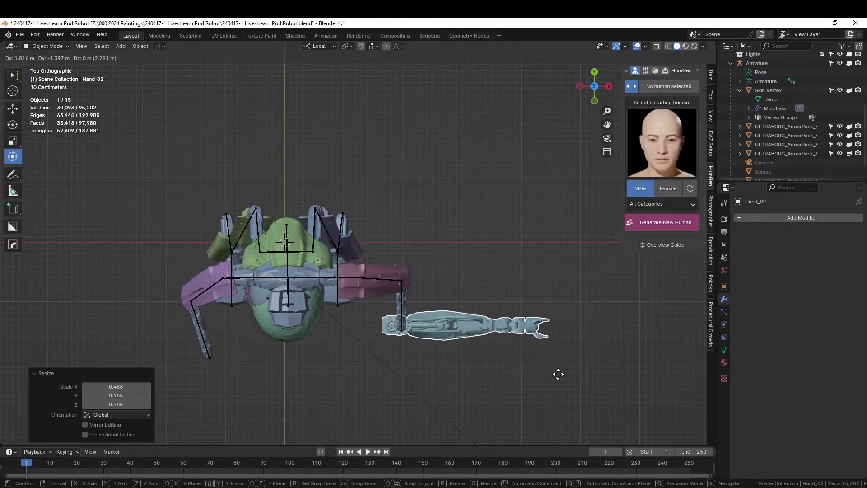
{"action": "left_click", "coordinate": [568, 349]}
Rotate Hand_02 by -90° around its local Z axis so it points along the robot's forearm.
{"action": "key", "text": "r"}
{"action": "key", "text": "z"}
{"action": "key", "text": "z"}
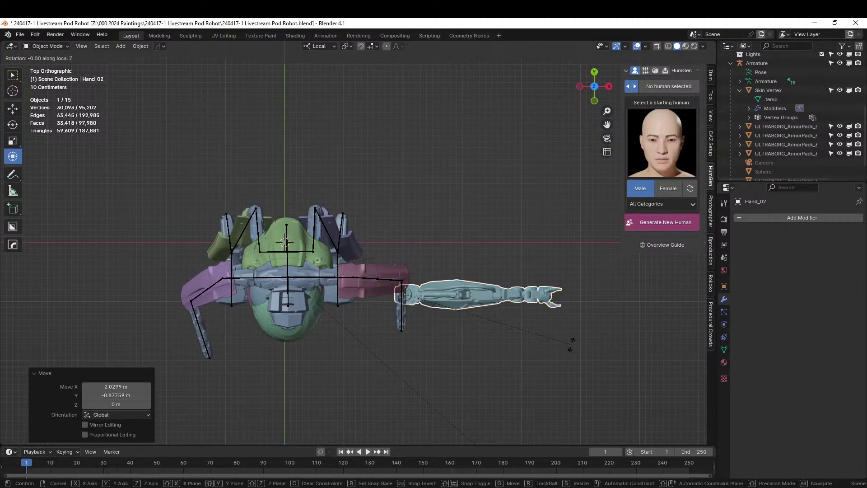
{"action": "type", "text": "90"}
{"action": "key", "text": "Escape"}
{"action": "type", "text": "rz-90"}
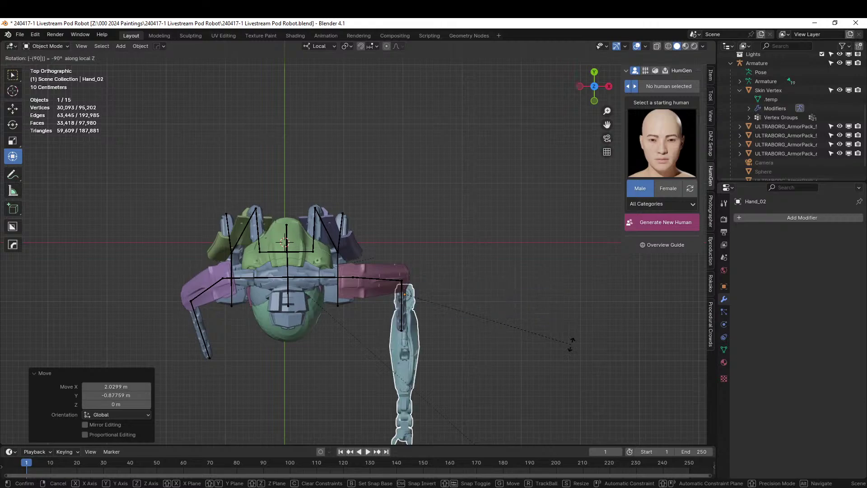
{"action": "key", "text": "Return"}
In right side view, raise Hand_02 to the robot's elbow height and scale it down by about 0.688.
{"action": "key", "text": "KP_3"}
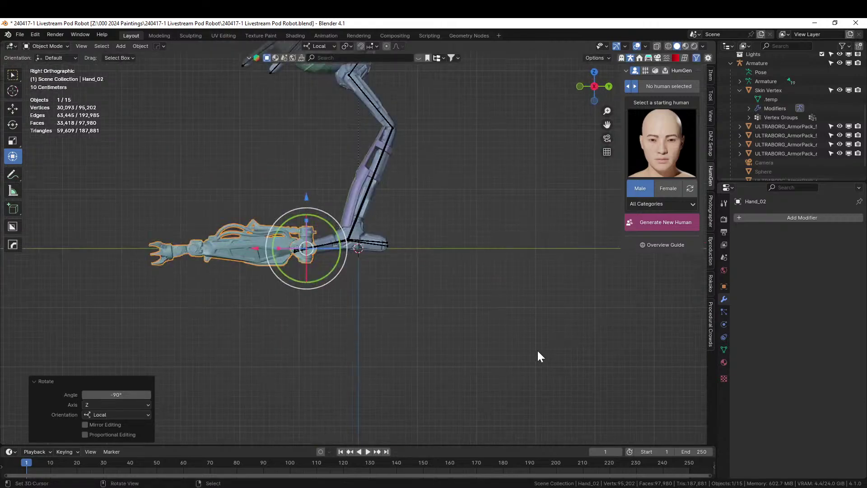
{"action": "middle_click_drag", "start_coordinate": [454, 349], "coordinate": [456, 412], "text": "shift"}
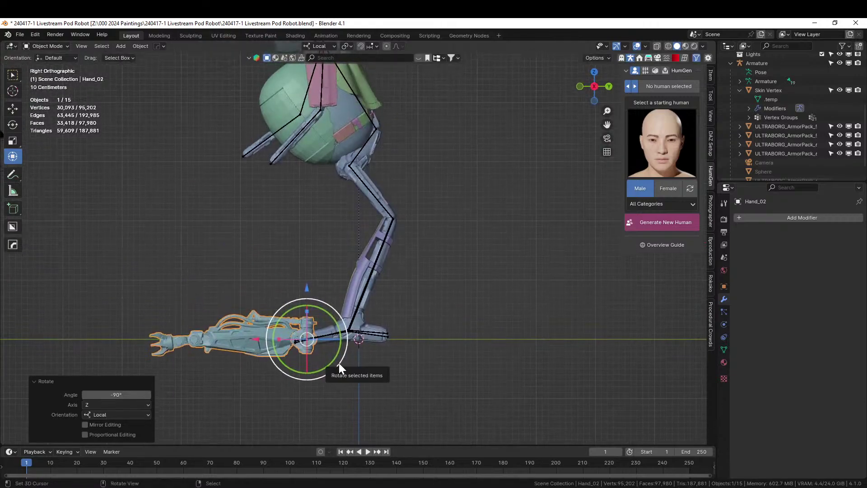
{"action": "key", "text": "g"}
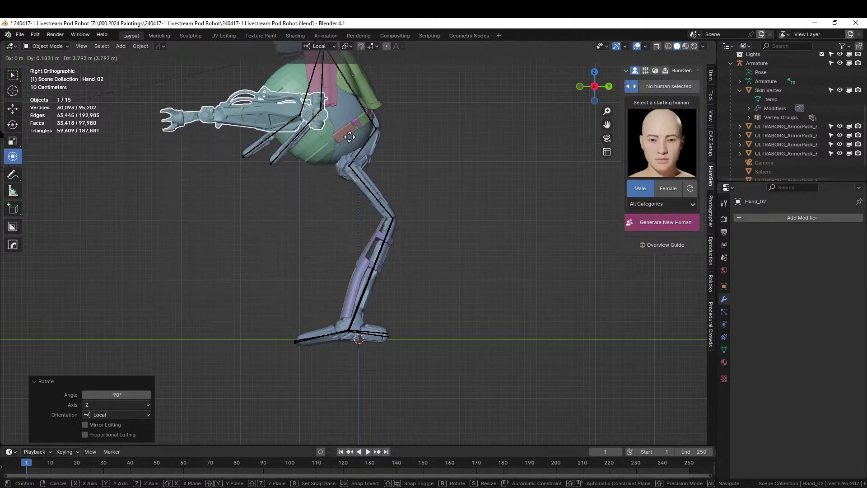
{"action": "left_click", "coordinate": [359, 146]}
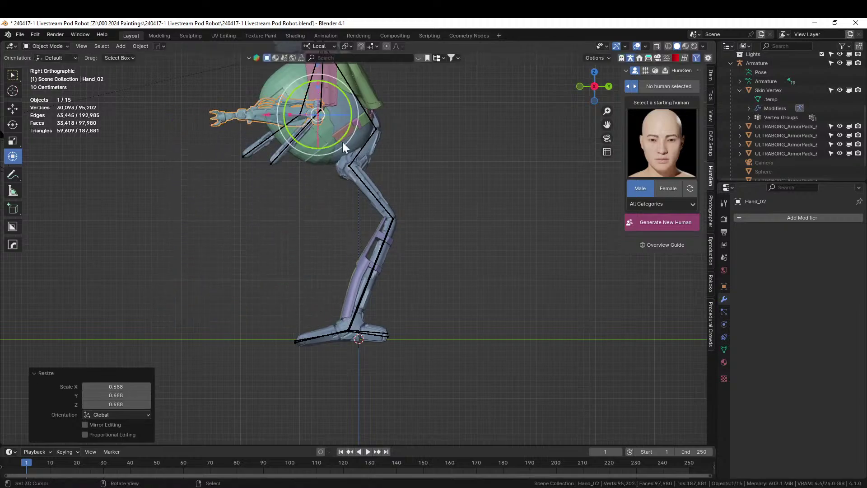
{"action": "left_click", "coordinate": [360, 147]}
{"action": "middle_click_drag", "start_coordinate": [360, 146], "coordinate": [364, 247], "text": "shift"}
In right side view, rotate Hand_02 by about 46.7° around its local Y axis to follow the forearm's slope.
{"action": "key", "text": "r"}
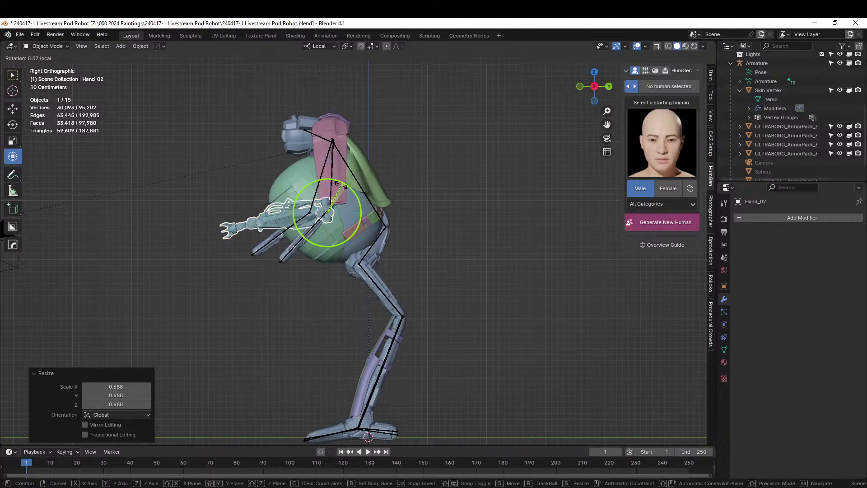
{"action": "mouse_move", "coordinate": [329, 170]}
{"action": "left_mouse_down"}
{"action": "mouse_move", "coordinate": [316, 160]}
{"action": "mouse_move", "coordinate": [318, 167]}
{"action": "left_mouse_up"}
{"action": "mouse_move", "coordinate": [356, 183]}
{"action": "middle_mouse_down"}
{"action": "mouse_move", "coordinate": [376, 199]}
{"action": "mouse_move", "coordinate": [464, 221]}
{"action": "mouse_move", "coordinate": [305, 180]}
{"action": "mouse_move", "coordinate": [383, 139]}
{"action": "mouse_move", "coordinate": [347, 184]}
{"action": "middle_mouse_up"}
Move Hand_02 about -0.03 m along its local Y axis and 0.115 m along its local X axis to fit the forearm bone.
{"action": "scroll", "coordinate": [463, 218], "scroll_direction": "up", "scroll_amount": 3}
{"action": "scroll", "coordinate": [382, 139], "scroll_direction": "up", "scroll_amount": 3}
{"action": "left_click_drag", "start_coordinate": [314, 141], "coordinate": [310, 145]}
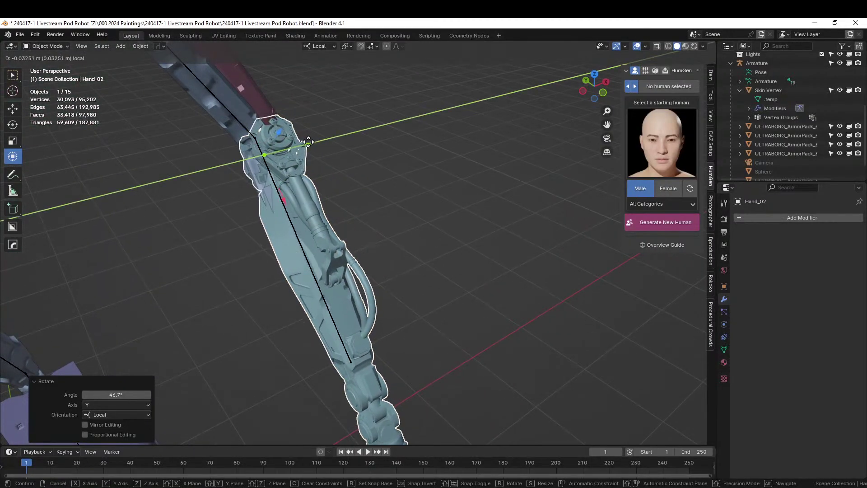
{"action": "middle_click_drag", "start_coordinate": [311, 145], "coordinate": [343, 205]}
{"action": "left_click_drag", "start_coordinate": [291, 259], "coordinate": [277, 269]}
{"action": "middle_click_drag", "start_coordinate": [278, 268], "coordinate": [474, 284]}
{"action": "scroll", "coordinate": [409, 269], "scroll_direction": "down", "scroll_amount": 3}
{"action": "scroll", "coordinate": [473, 282], "scroll_direction": "up", "scroll_amount": 3}
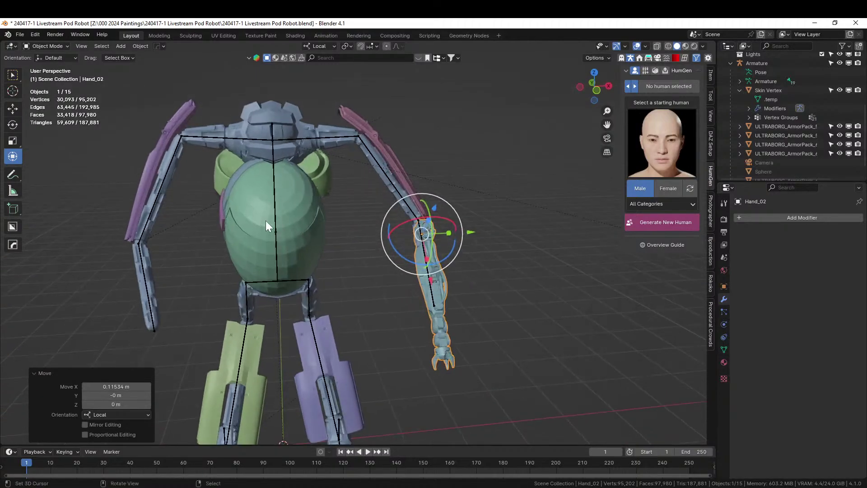
Try to mirror Hand_02 to the other arm across the Skin Vertex body along the X axis, and undo the mirror.
{"action": "left_click", "coordinate": [282, 112], "text": "shift"}
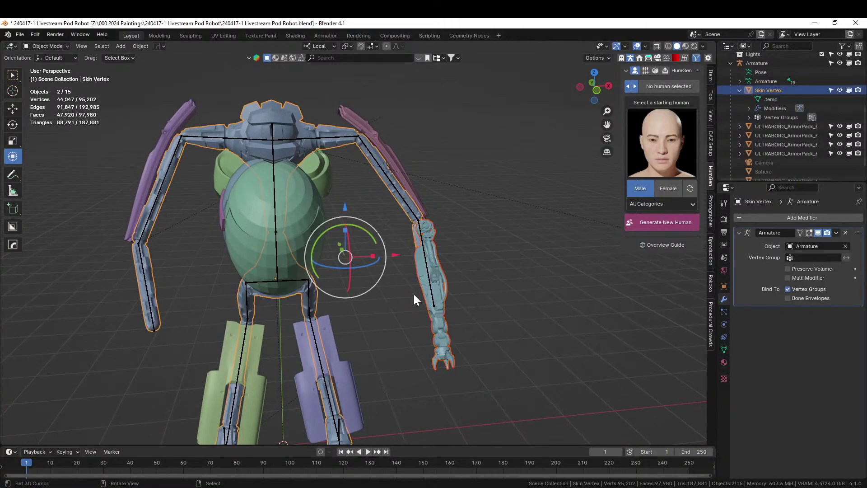
{"action": "key", "text": "alt+x"}
{"action": "left_click", "coordinate": [339, 275]}
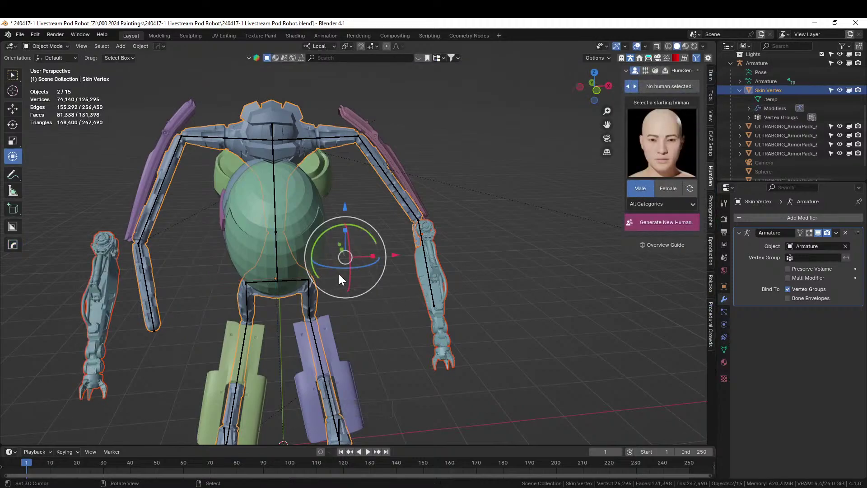
{"action": "key", "text": "KP_1"}
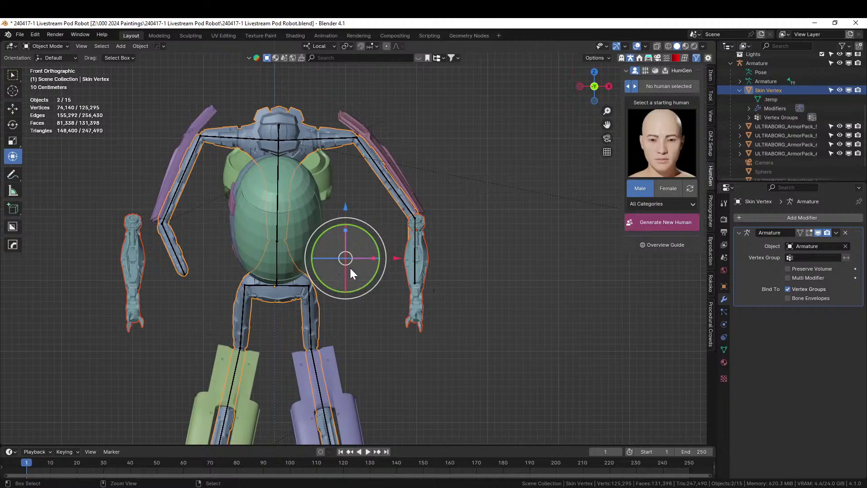
{"action": "key", "text": "ctrl+z"}
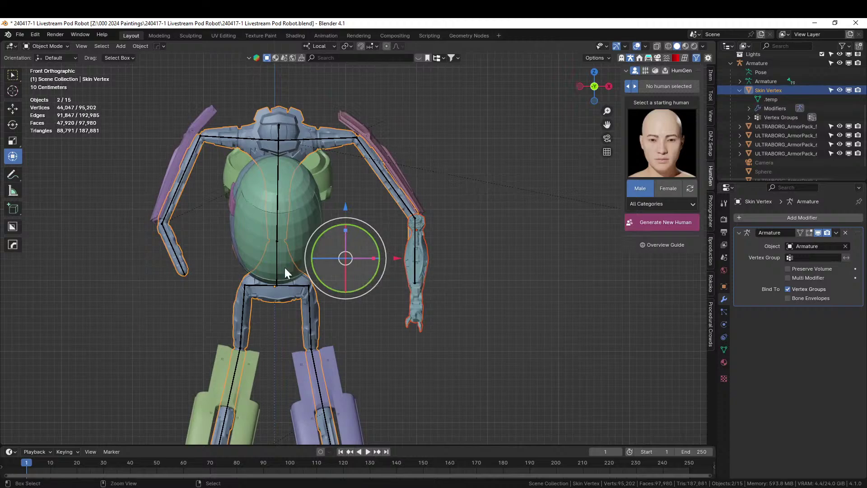
Switch the robot's armature to its Rest Position.
{"action": "left_click", "coordinate": [280, 168]}
{"action": "left_click", "coordinate": [724, 326]}
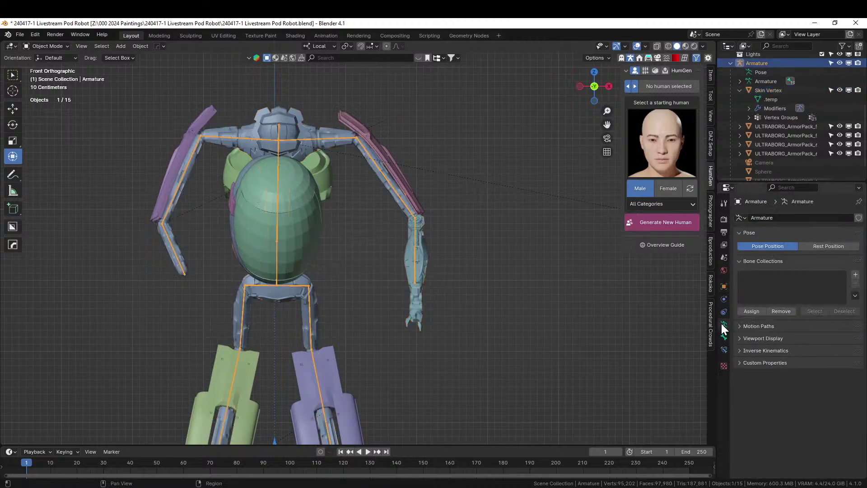
{"action": "left_click", "coordinate": [816, 246]}
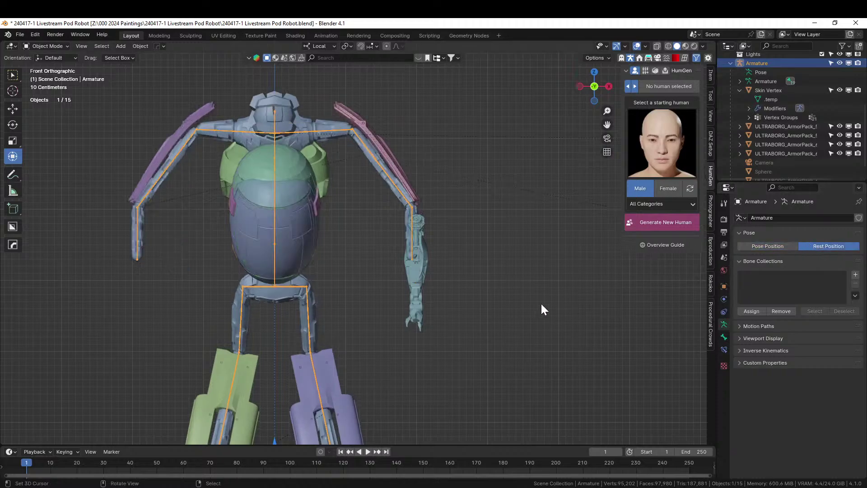
Move Hand_02 about -0.06 m in local Y and -0.26 m in local X onto the rest-pose forearm bone.
{"action": "middle_click_drag", "start_coordinate": [462, 279], "coordinate": [436, 260]}
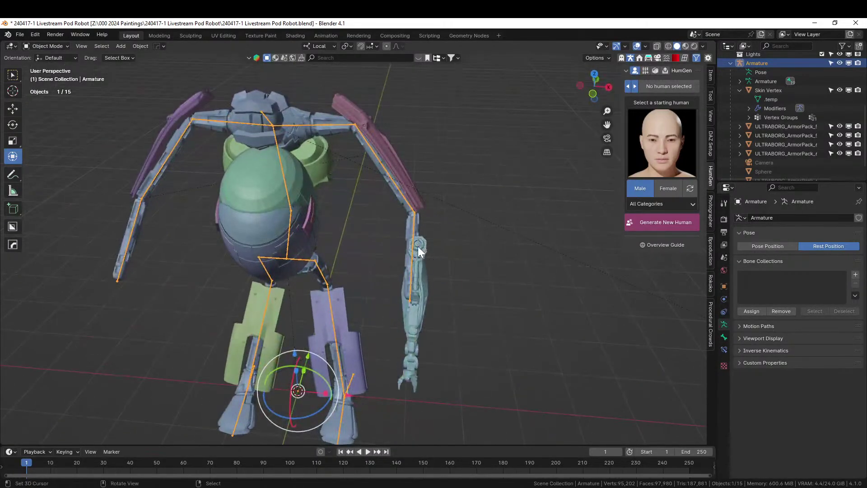
{"action": "left_click", "coordinate": [418, 250]}
{"action": "key", "text": "g"}
{"action": "key", "text": "y"}
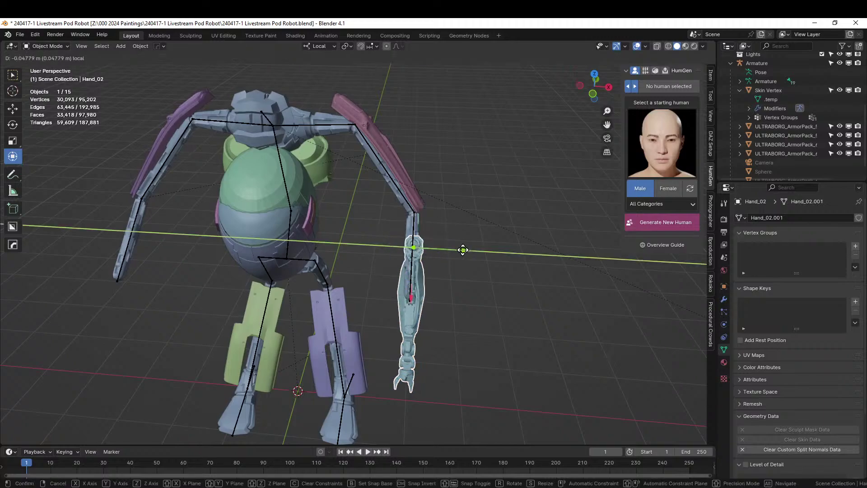
{"action": "left_click", "coordinate": [464, 248]}
{"action": "middle_click_drag", "start_coordinate": [465, 248], "coordinate": [357, 235]}
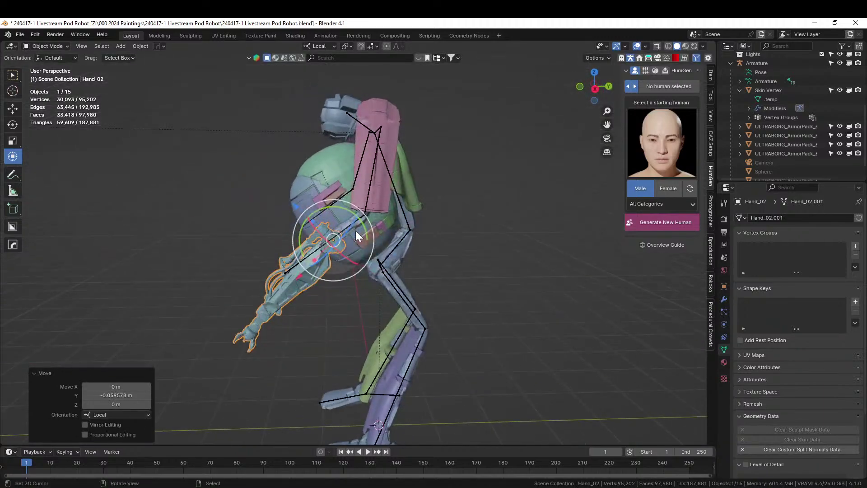
{"action": "scroll", "coordinate": [357, 235], "scroll_direction": "up", "scroll_amount": 2}
{"action": "key", "text": "g"}
{"action": "key", "text": "x"}
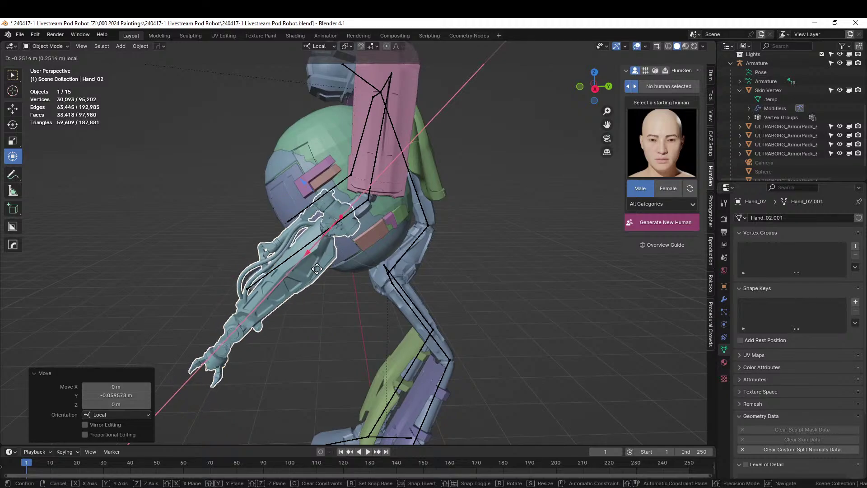
{"action": "left_click", "coordinate": [320, 270]}
In right side view, rotate Hand_02 by about -8.27° around its local Y axis to align it with the forearm bone.
{"action": "key", "text": "KP_3"}
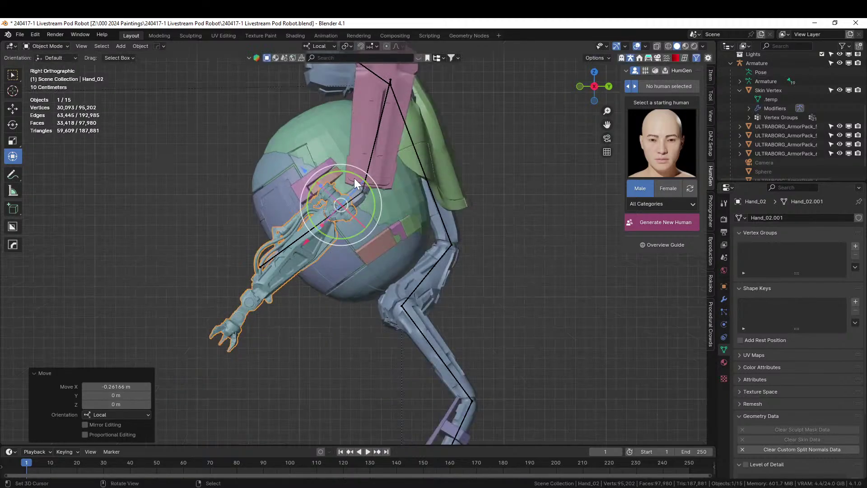
{"action": "left_click_drag", "start_coordinate": [354, 179], "coordinate": [354, 175]}
{"action": "key", "text": "ctrl+z"}
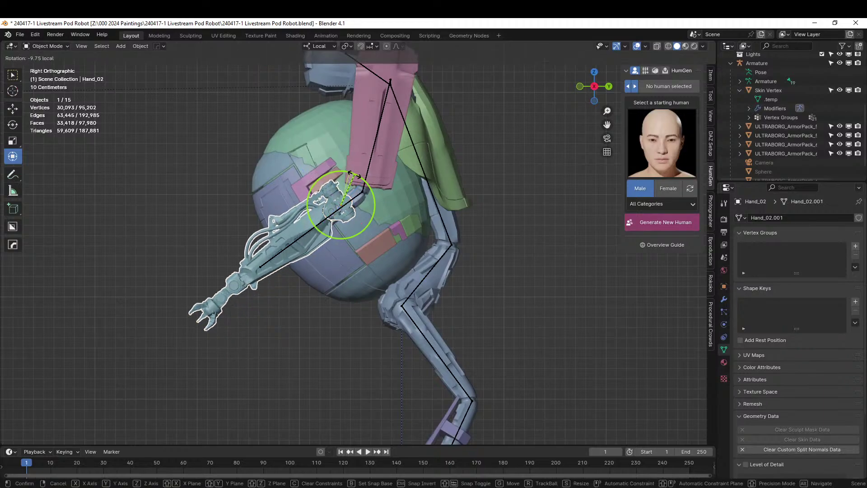
{"action": "left_click", "coordinate": [354, 175]}
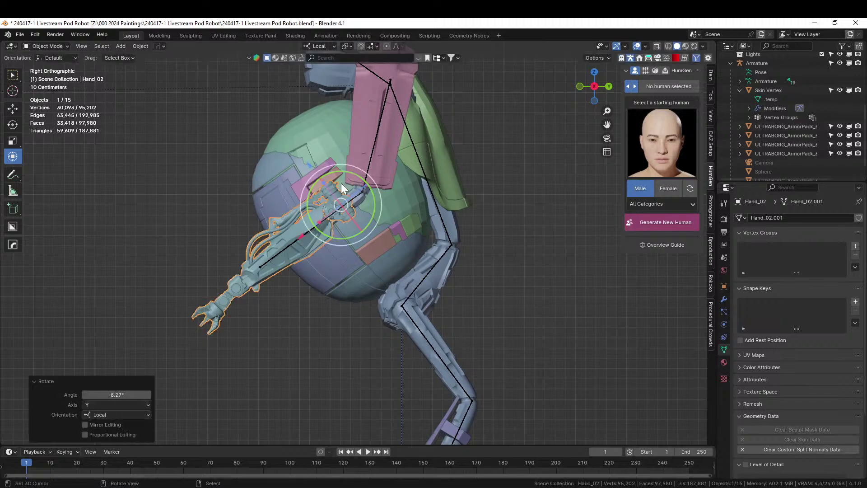
Mirror Hand_02 to the opposite arm across the Skin Vertex body along the X axis, using a mirror modifier.
{"action": "middle_click_drag", "start_coordinate": [354, 175], "coordinate": [294, 183]}
{"action": "scroll", "coordinate": [444, 264], "scroll_direction": "down", "scroll_amount": 4}
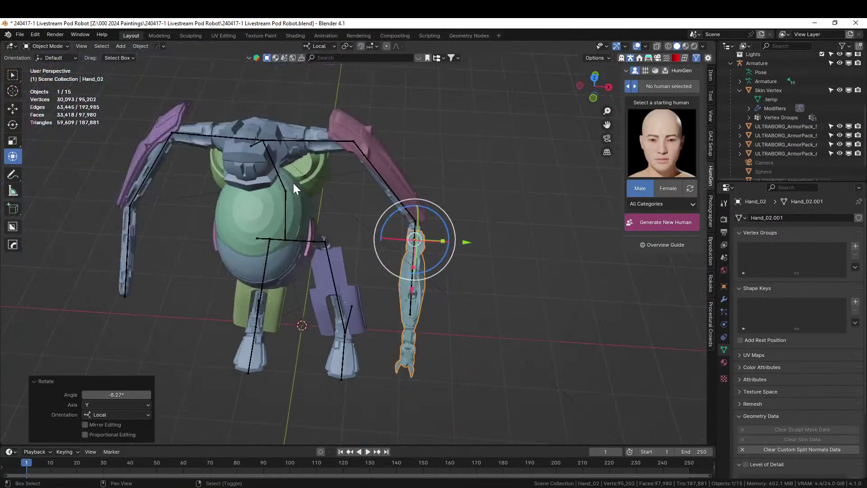
{"action": "left_click", "coordinate": [270, 131], "text": "shift"}
{"action": "key", "text": "alt+x"}
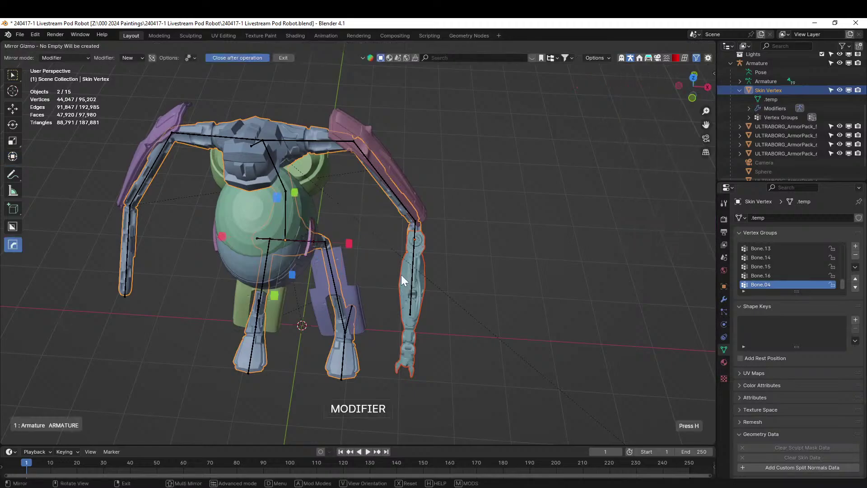
{"action": "left_click", "coordinate": [349, 242]}
{"action": "middle_click_drag", "start_coordinate": [349, 243], "coordinate": [412, 232]}
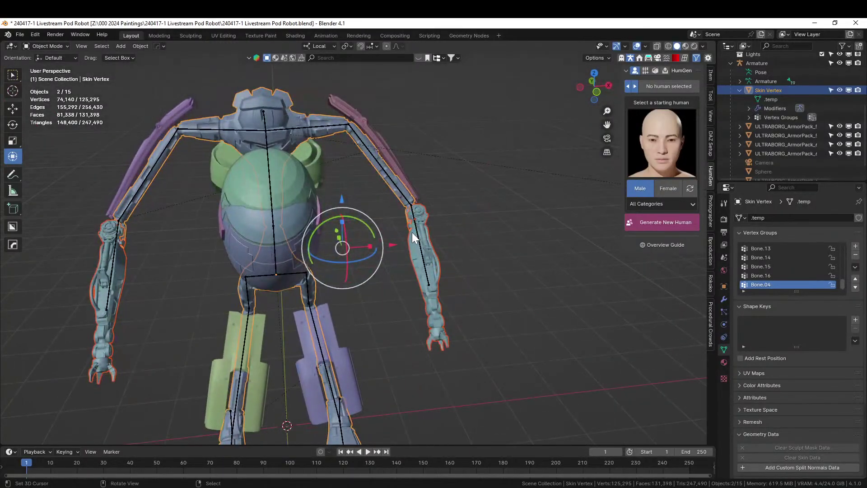
{"action": "scroll", "coordinate": [411, 233], "scroll_direction": "down", "scroll_amount": 5}
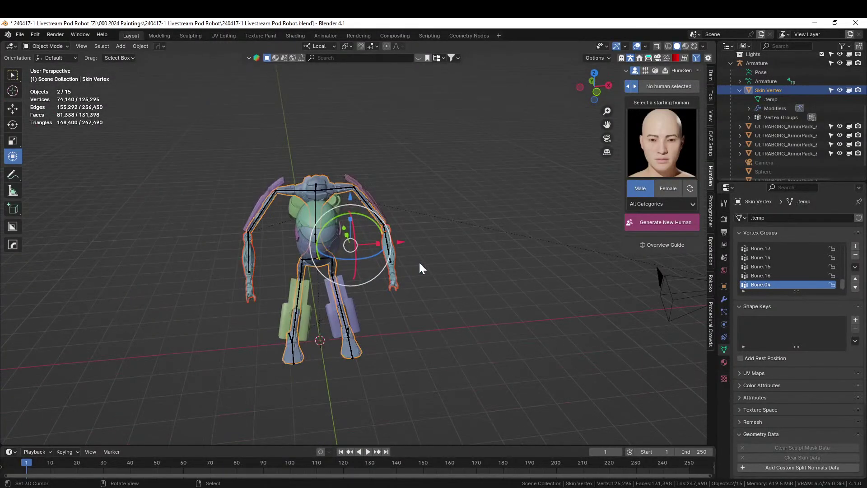
{"action": "middle_click_drag", "start_coordinate": [419, 261], "coordinate": [429, 278]}
{"action": "scroll", "coordinate": [381, 250], "scroll_direction": "up", "scroll_amount": 3}
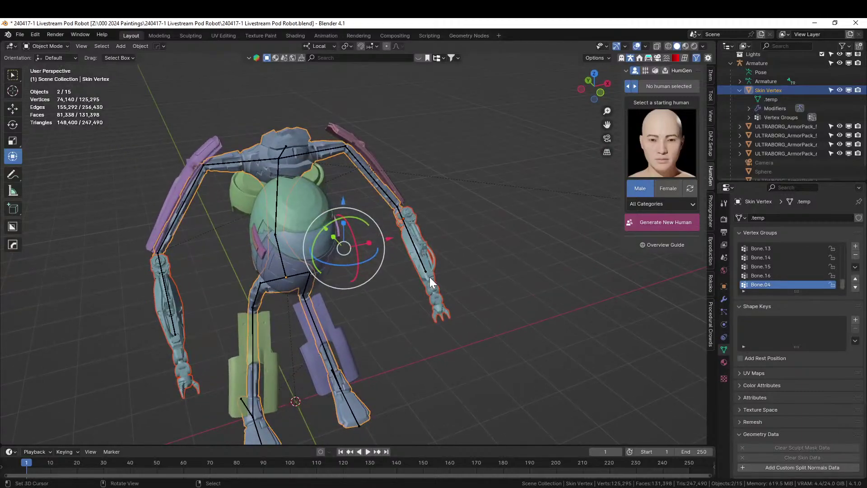
Select only Hand_02 and apply its mirror modifier.
{"action": "left_click", "coordinate": [416, 238]}
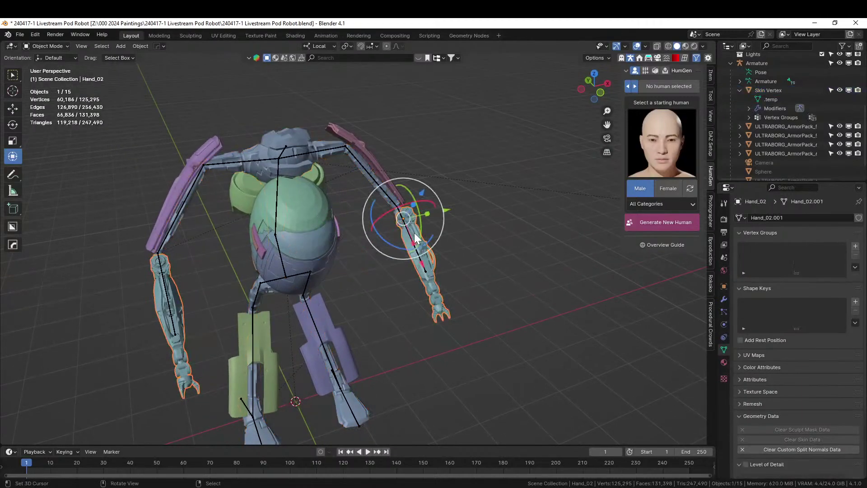
{"action": "left_click", "coordinate": [724, 299]}
{"action": "key", "text": "ctrl+a"}
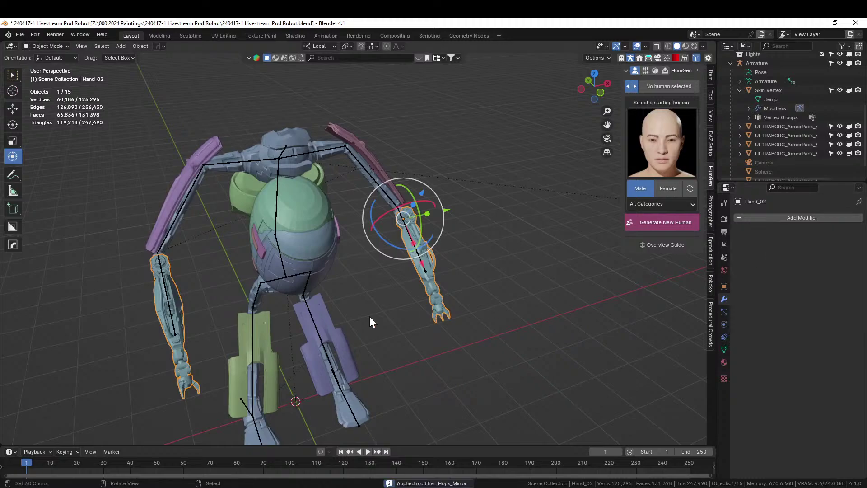
Isolate Hand_02, separate the mirrored arm on the negative X side into its own object, and leave the isolated view.
{"action": "key", "text": "KP_Divide"}
{"action": "key", "text": "Tab"}
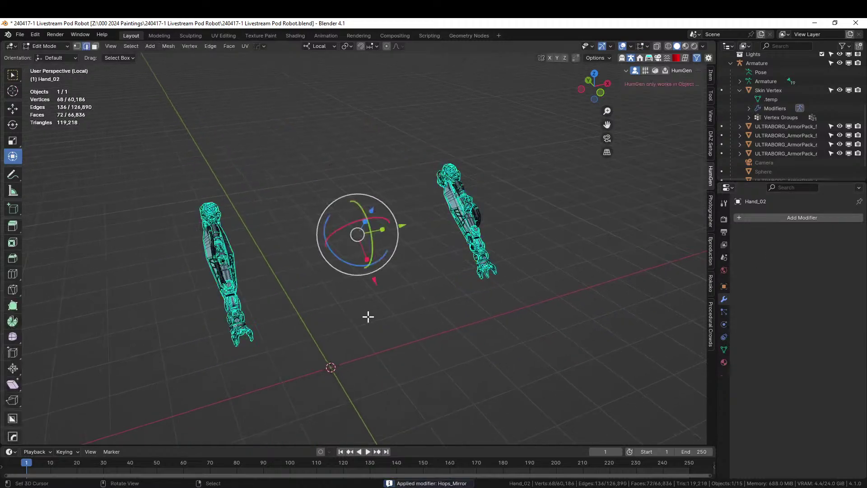
{"action": "key", "text": "KP_7"}
{"action": "key", "text": "alt+a"}
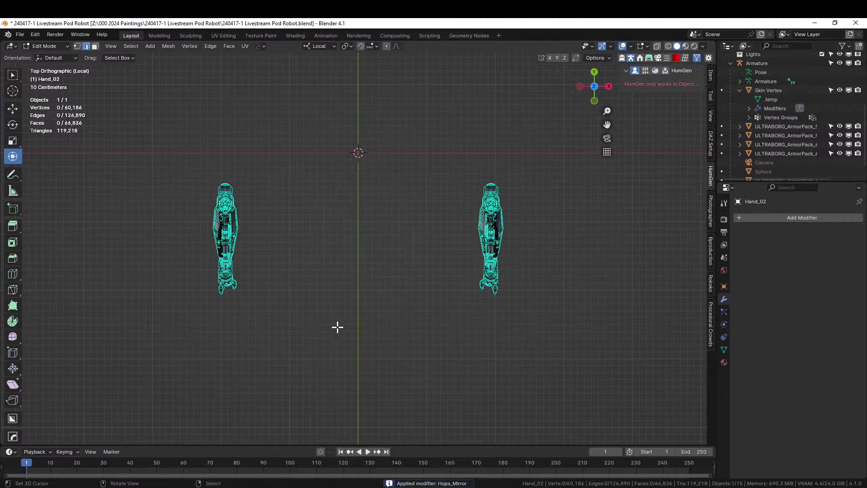
{"action": "left_click_drag", "start_coordinate": [164, 133], "coordinate": [298, 337]}
{"action": "key", "text": "p"}
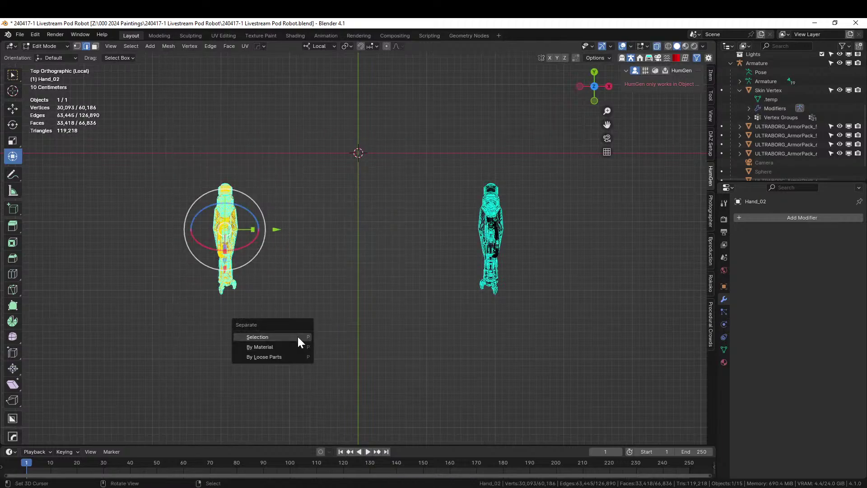
{"action": "left_click", "coordinate": [297, 338]}
{"action": "key", "text": "Tab"}
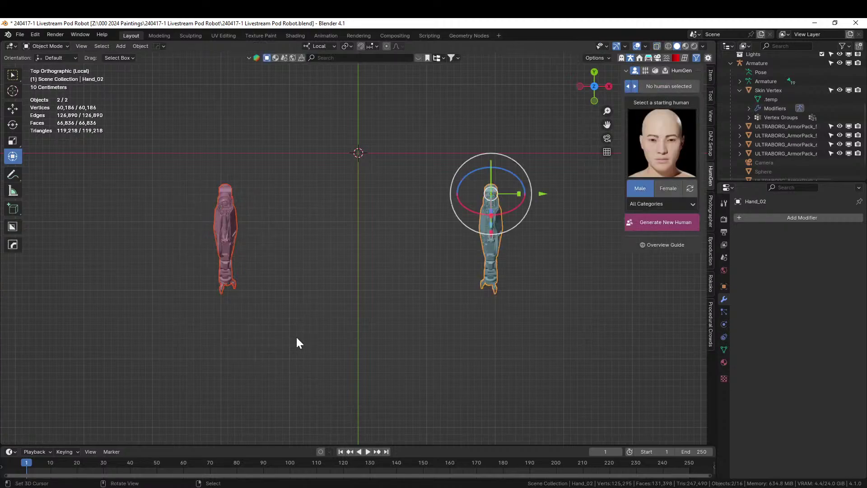
{"action": "key", "text": "KP_Divide"}
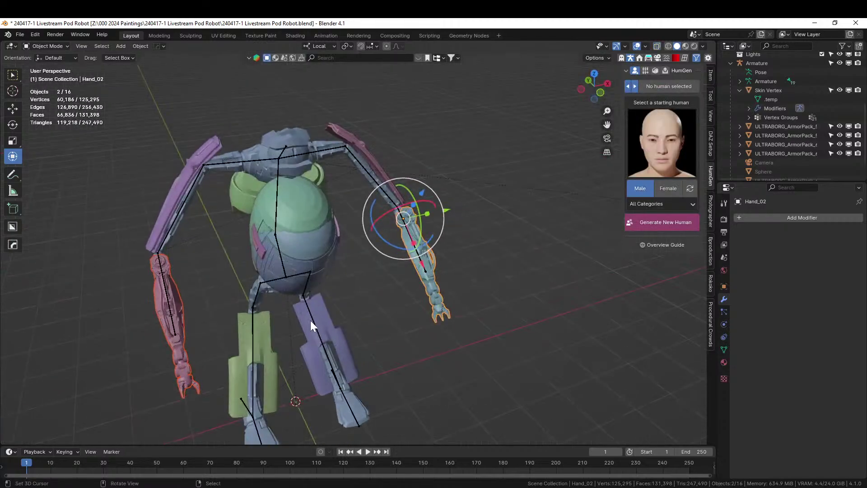
Parent the positive X side Hand_02 to the armature's forearm bone, Bone.10, in Pose Mode with the Bone parent type.
{"action": "middle_click_drag", "start_coordinate": [310, 321], "coordinate": [413, 292]}
{"action": "scroll", "coordinate": [458, 242], "scroll_direction": "up", "scroll_amount": 3}
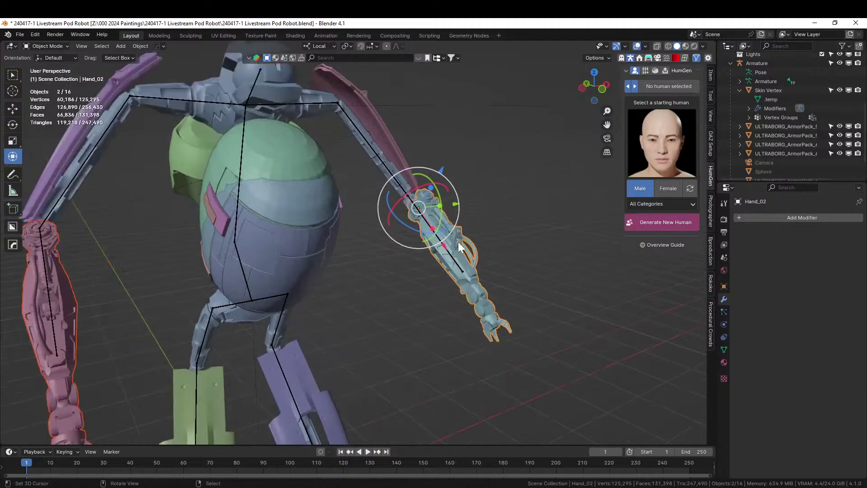
{"action": "left_click", "coordinate": [544, 247]}
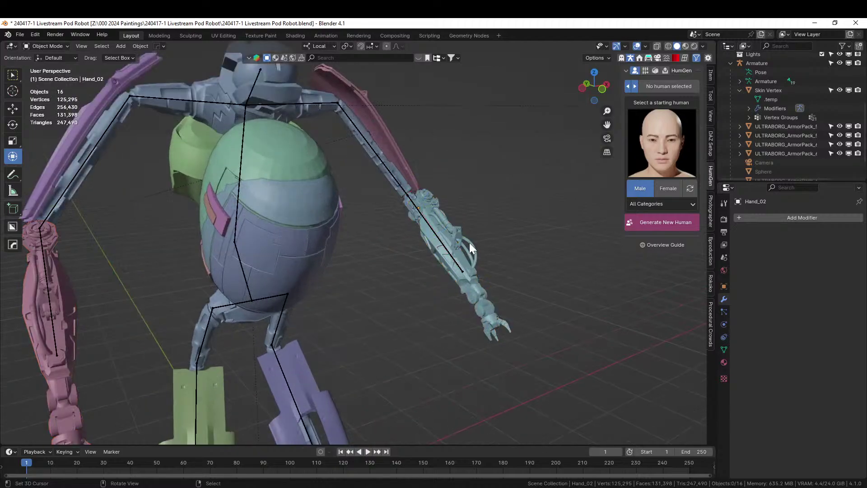
{"action": "left_click", "coordinate": [449, 242]}
{"action": "left_click", "coordinate": [456, 261], "text": "shift"}
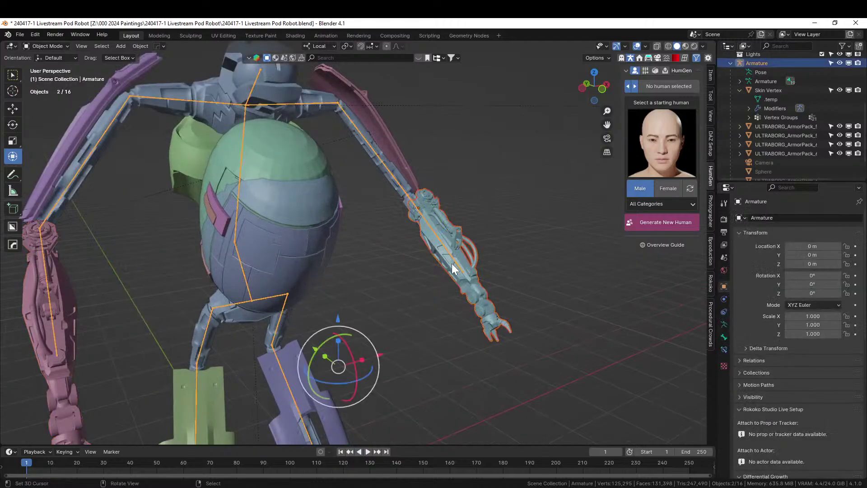
{"action": "left_click", "coordinate": [47, 45]}
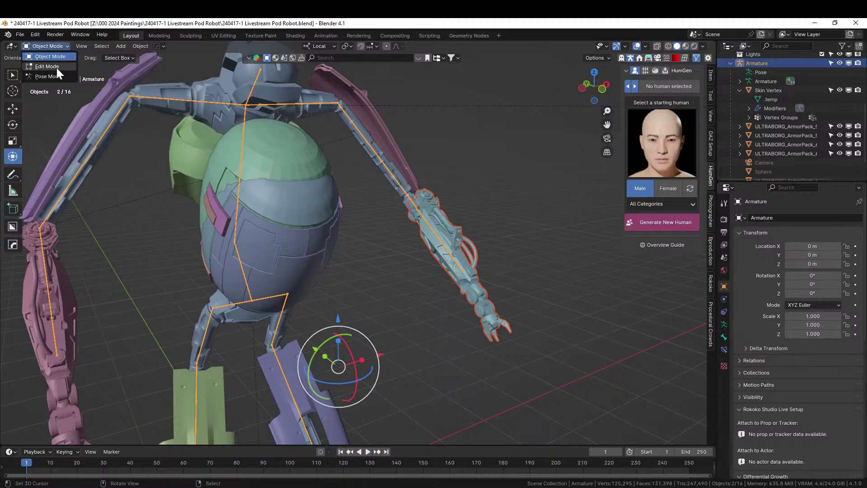
{"action": "left_click", "coordinate": [56, 77]}
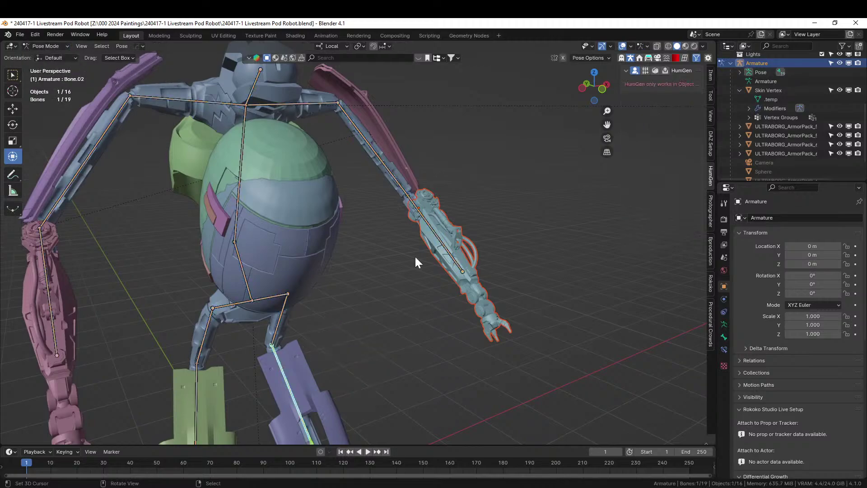
{"action": "left_click", "coordinate": [436, 239], "text": "shift"}
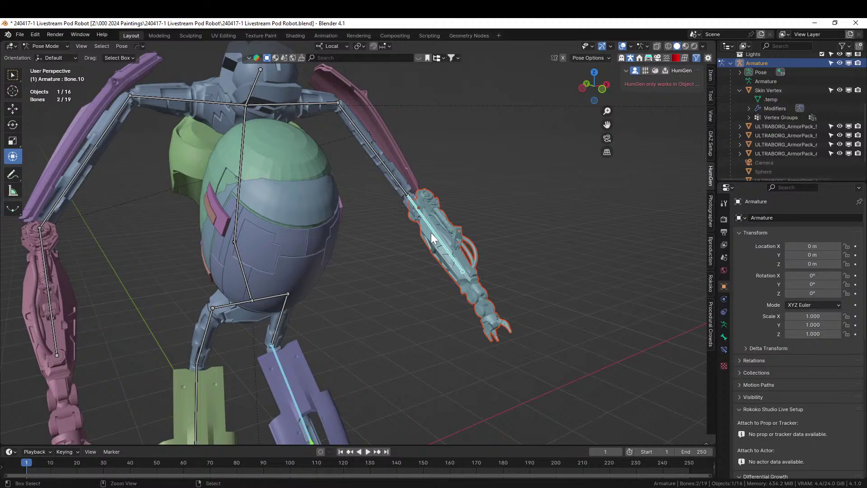
{"action": "key", "text": "ctrl+p"}
{"action": "left_click", "coordinate": [429, 233]}
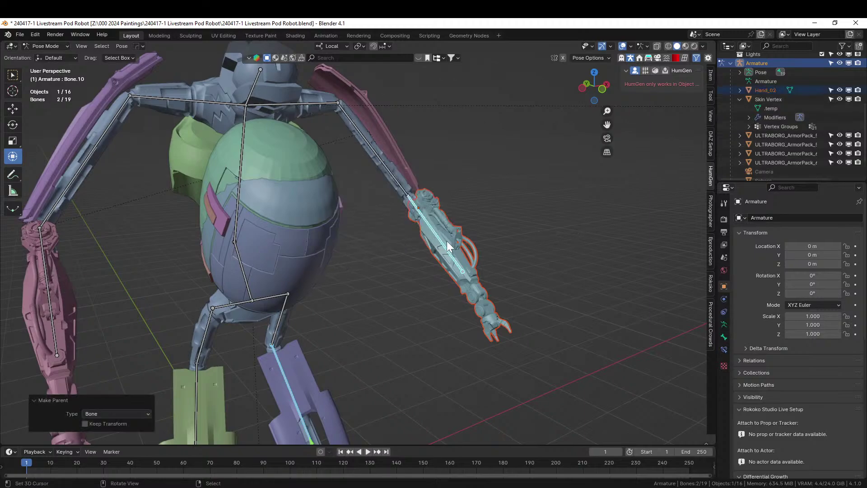
Parent the negative X side hand, Hand_02.001, to forearm bone Bone.19 with the Bone parent type in Pose Mode, and return to Object Mode.
{"action": "left_click", "coordinate": [53, 45]}
{"action": "left_click", "coordinate": [51, 56]}
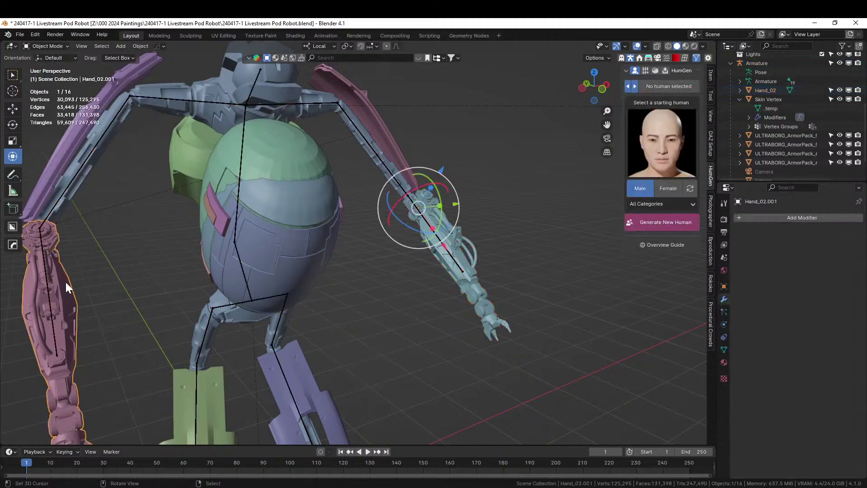
{"action": "left_click", "coordinate": [48, 278]}
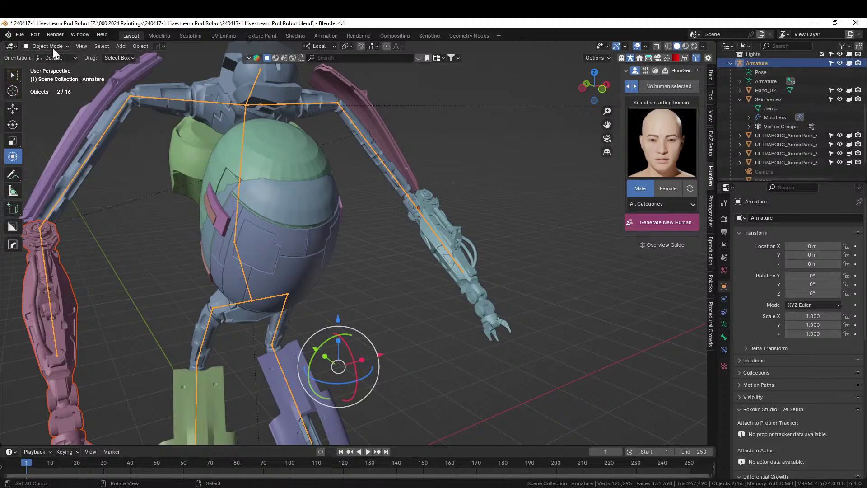
{"action": "left_click", "coordinate": [52, 47]}
{"action": "left_click", "coordinate": [58, 78]}
{"action": "left_click", "coordinate": [46, 285], "text": "shift"}
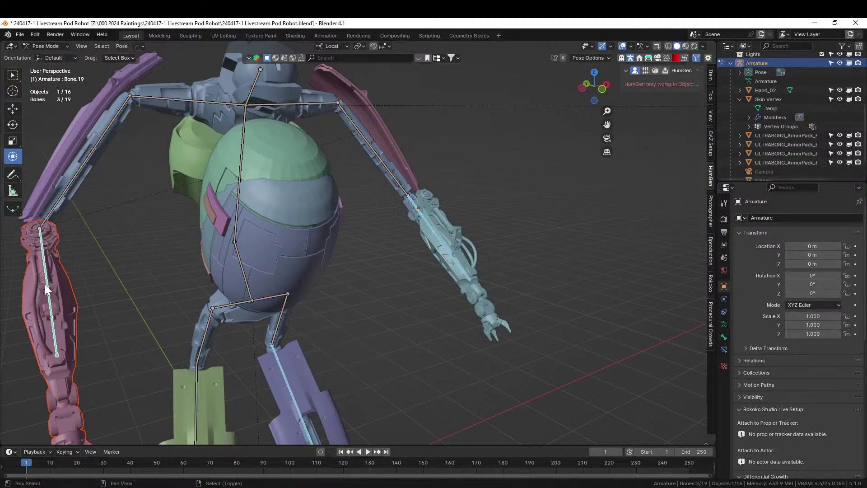
{"action": "key", "text": "ctrl+p"}
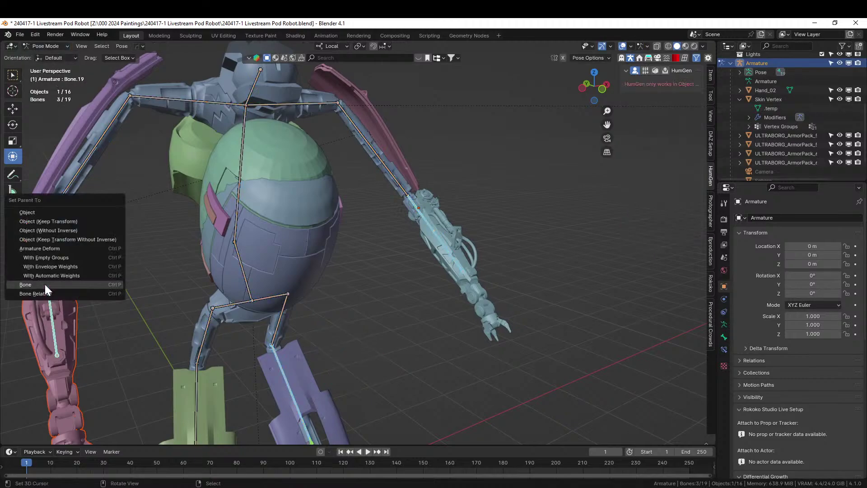
{"action": "left_click", "coordinate": [45, 284]}
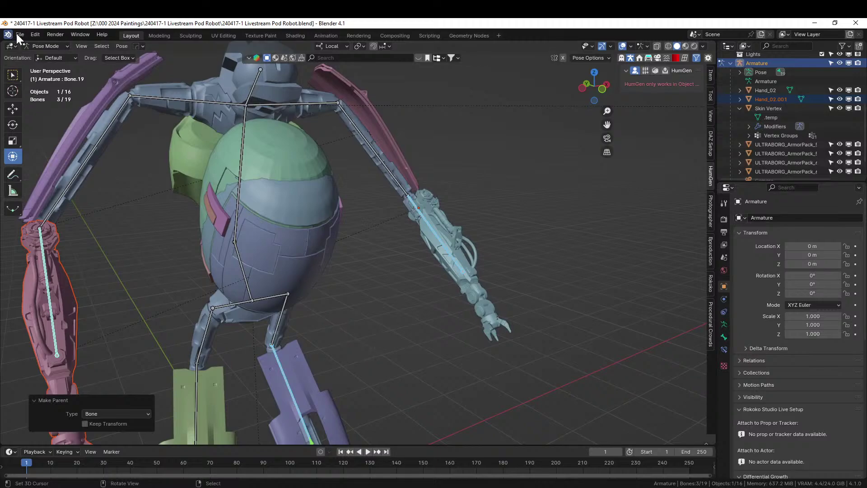
{"action": "left_click", "coordinate": [54, 47]}
{"action": "left_click", "coordinate": [51, 56]}
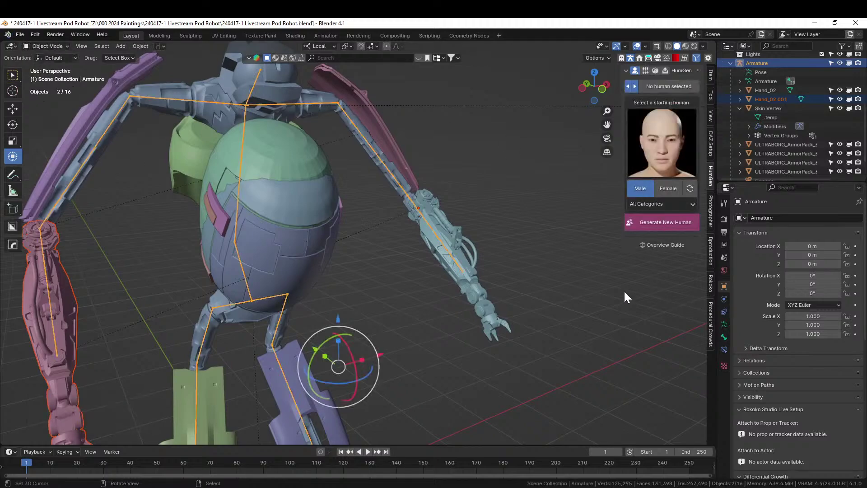
Preview the armature in Pose Position to check the parented hands, and set it back to Rest Position.
{"action": "left_click", "coordinate": [242, 186]}
{"action": "left_click", "coordinate": [238, 181]}
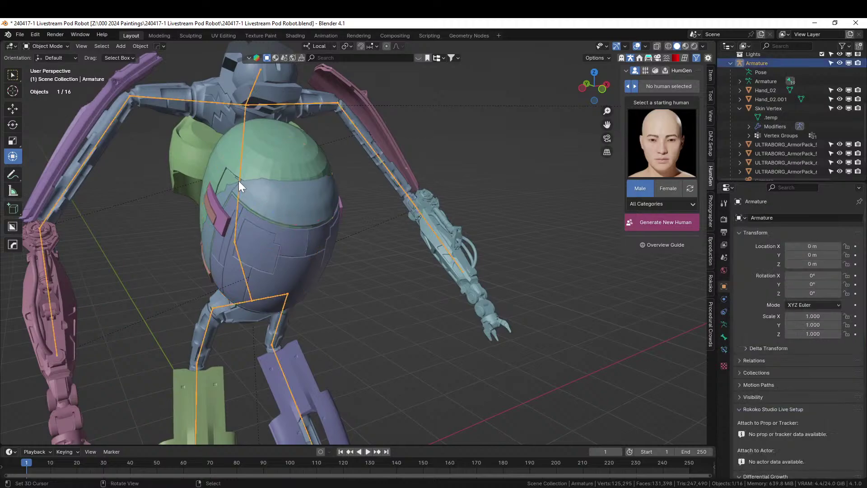
{"action": "left_click", "coordinate": [723, 325]}
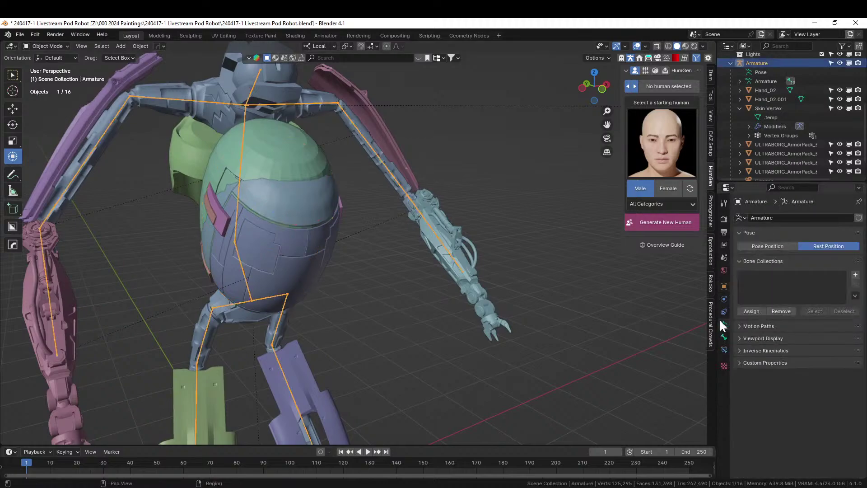
{"action": "left_click", "coordinate": [775, 245]}
{"action": "middle_click_drag", "start_coordinate": [506, 312], "coordinate": [441, 316]}
{"action": "left_click", "coordinate": [828, 246]}
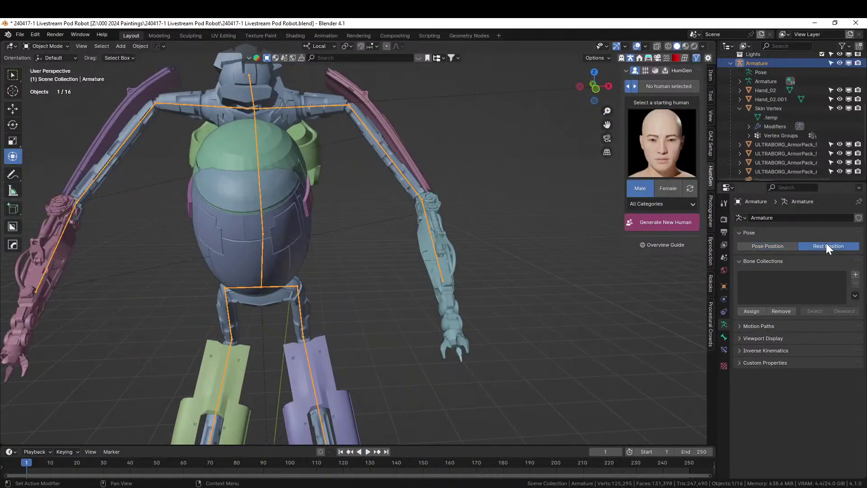
Examine the shoulder, upper arm and arm armor on the positive X side from several angles.
{"action": "scroll", "coordinate": [400, 315], "scroll_direction": "down", "scroll_amount": 3}
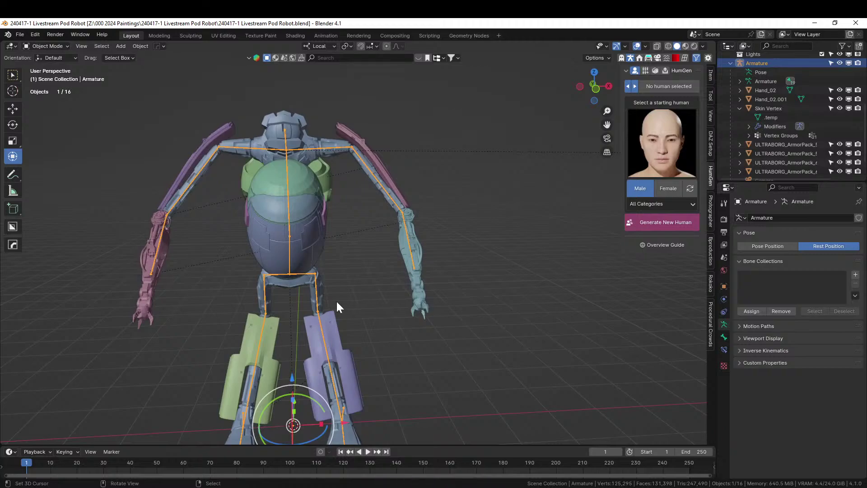
{"action": "middle_click_drag", "start_coordinate": [356, 285], "coordinate": [435, 61]}
{"action": "scroll", "coordinate": [443, 255], "scroll_direction": "up", "scroll_amount": 6}
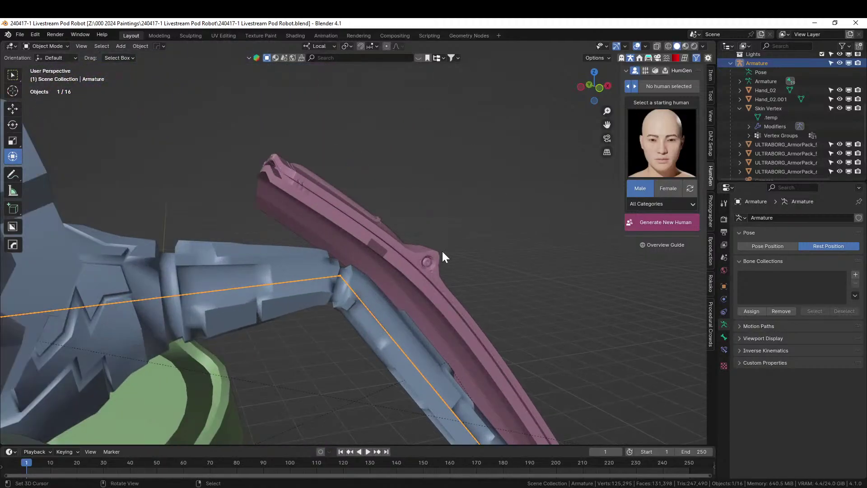
{"action": "middle_click_drag", "start_coordinate": [443, 256], "coordinate": [467, 212]}
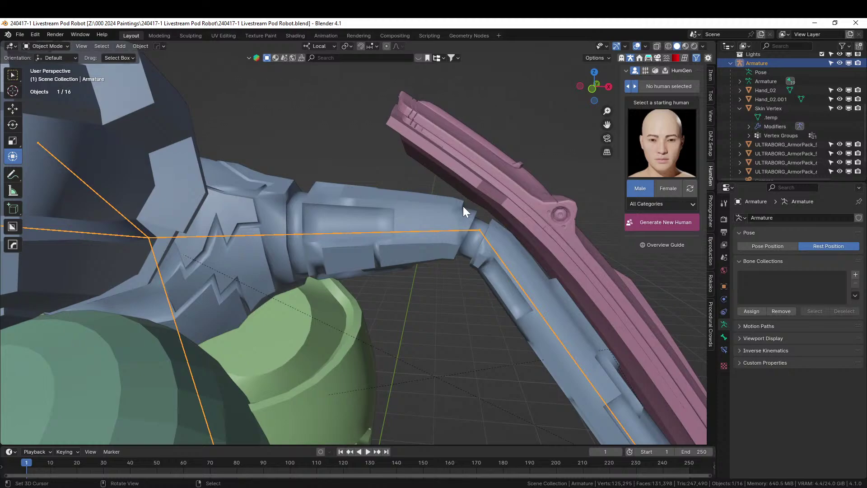
{"action": "scroll", "coordinate": [462, 206], "scroll_direction": "down", "scroll_amount": 5}
{"action": "middle_click_drag", "start_coordinate": [457, 208], "coordinate": [343, 216]}
{"action": "scroll", "coordinate": [430, 218], "scroll_direction": "down", "scroll_amount": 2}
{"action": "scroll", "coordinate": [427, 236], "scroll_direction": "up", "scroll_amount": 6}
{"action": "scroll", "coordinate": [391, 231], "scroll_direction": "up", "scroll_amount": 5}
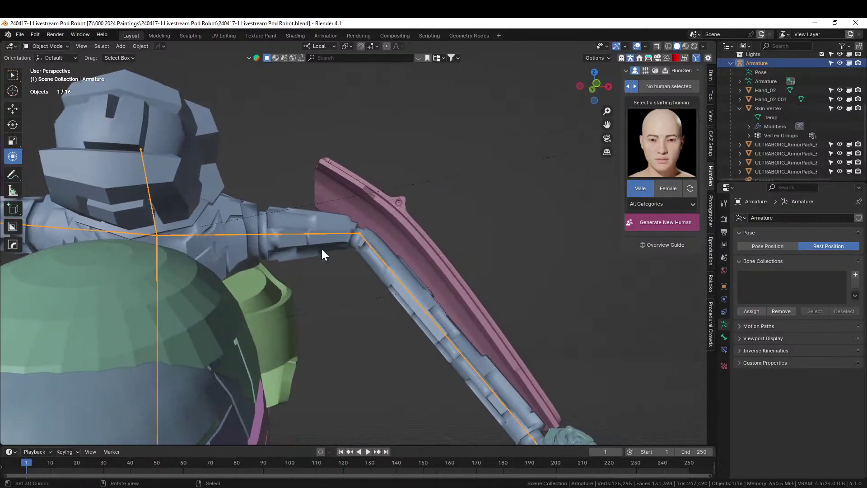
{"action": "middle_click_drag", "start_coordinate": [551, 199], "coordinate": [405, 196]}
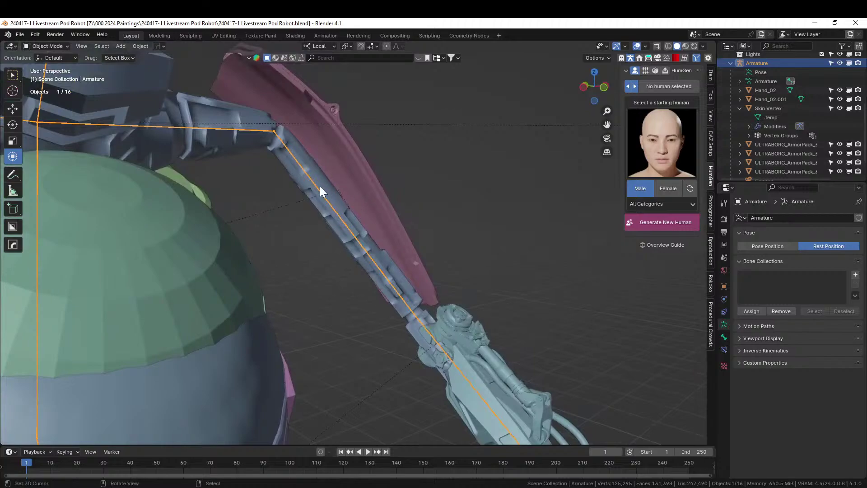
Create a cable with Cablerator's Create Cable along the teal-handed forearm, with end points near the elbow and the wrist.
{"action": "key", "text": "shift+alt+c"}
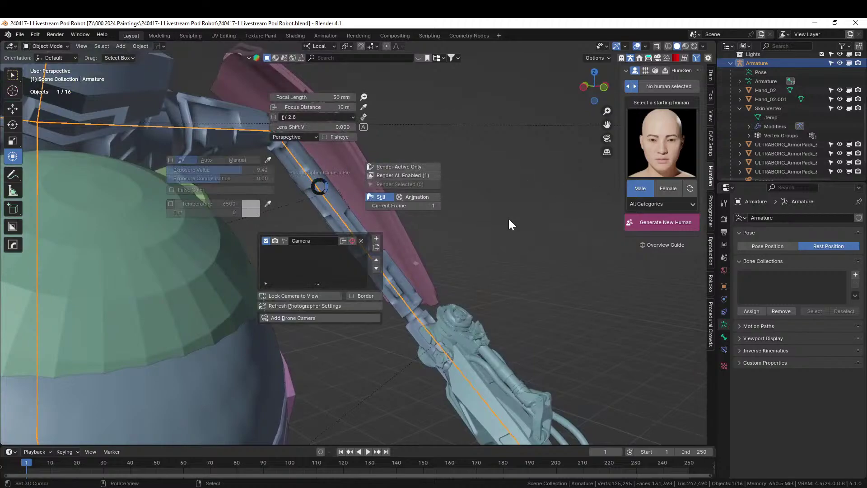
{"action": "left_click", "coordinate": [488, 238]}
{"action": "key", "text": "shift+alt+c"}
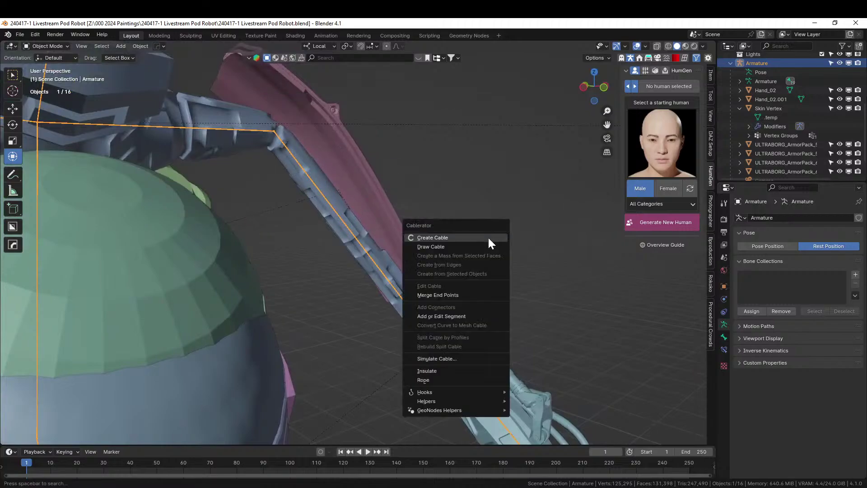
{"action": "left_click", "coordinate": [468, 238]}
{"action": "left_click", "coordinate": [288, 150]}
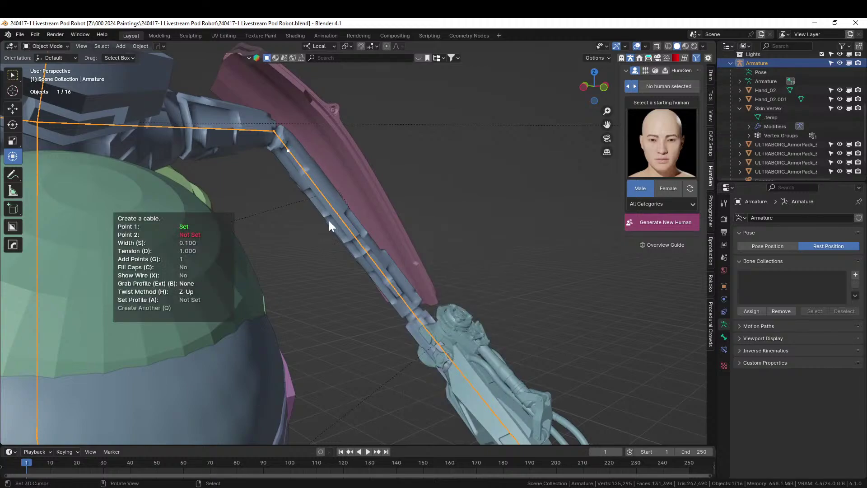
{"action": "left_click", "coordinate": [405, 316]}
Set the forearm cable's width to 0.023 and its tension to 0.140, and finish the cable.
{"action": "key", "text": "s"}
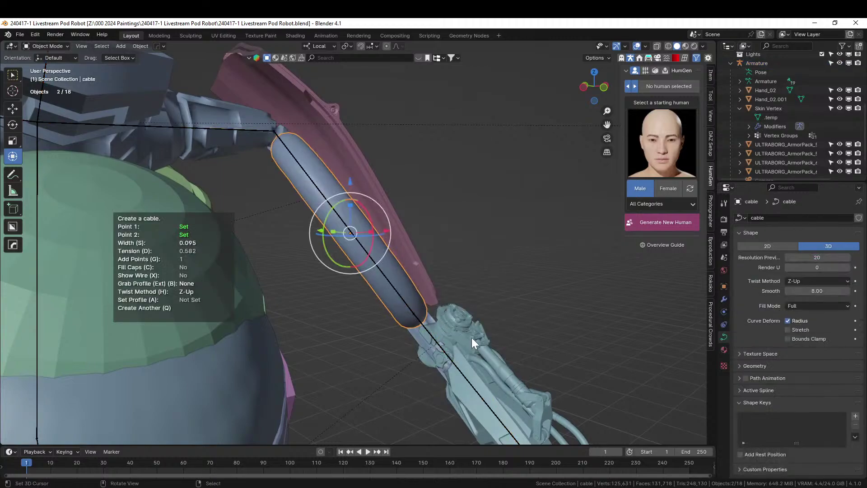
{"action": "middle_click_drag", "start_coordinate": [425, 307], "coordinate": [386, 326]}
{"action": "key", "text": "d"}
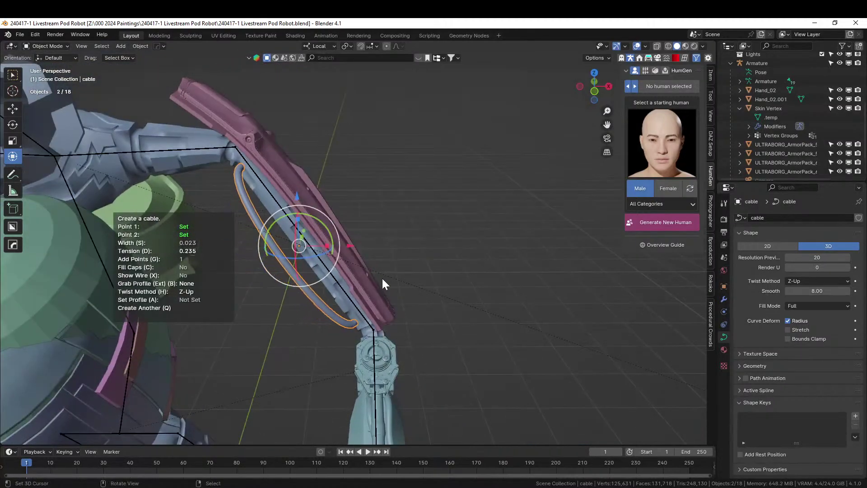
{"action": "left_click", "coordinate": [375, 279]}
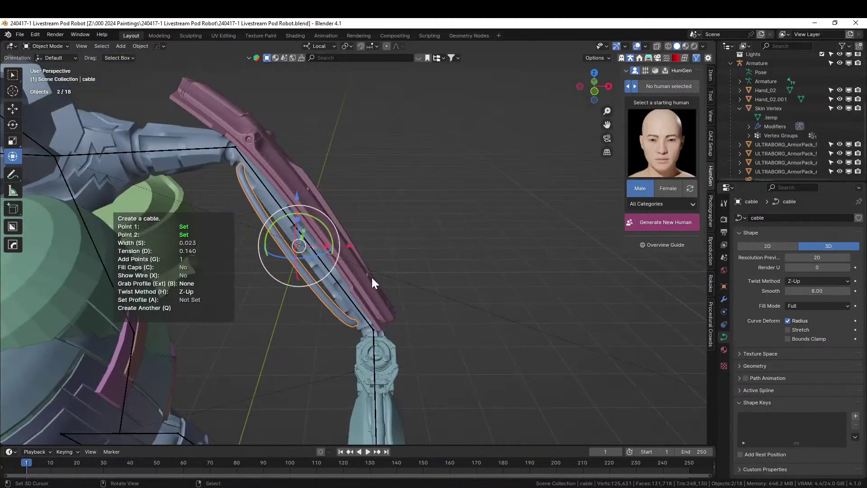
{"action": "middle_click_drag", "start_coordinate": [372, 277], "coordinate": [432, 403]}
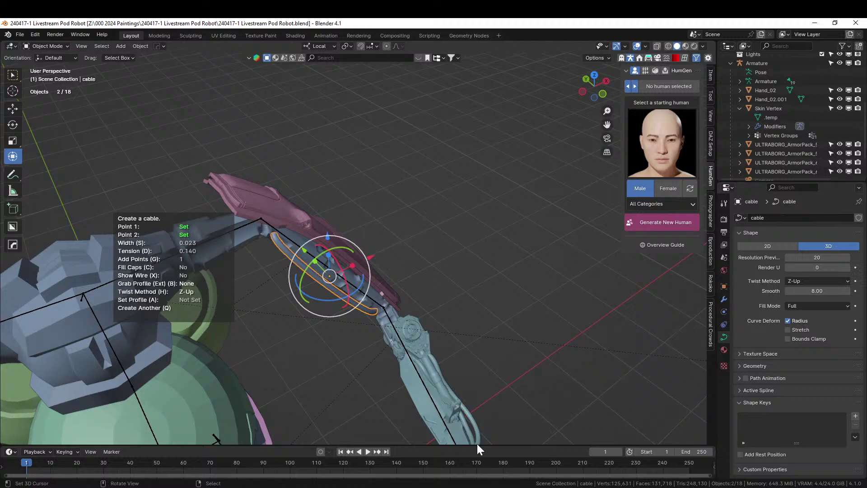
{"action": "mouse_move", "coordinate": [453, 314]}
{"action": "middle_mouse_down"}
{"action": "mouse_move", "coordinate": [419, 298]}
{"action": "mouse_move", "coordinate": [445, 289]}
{"action": "mouse_move", "coordinate": [459, 304]}
{"action": "mouse_move", "coordinate": [462, 285]}
{"action": "mouse_move", "coordinate": [469, 320]}
{"action": "mouse_move", "coordinate": [416, 348]}
{"action": "mouse_move", "coordinate": [433, 289]}
{"action": "mouse_move", "coordinate": [510, 219]}
{"action": "mouse_move", "coordinate": [464, 316]}
{"action": "mouse_move", "coordinate": [450, 315]}
{"action": "middle_mouse_up"}
{"action": "left_click", "coordinate": [464, 306]}
Convert the new forearm cable from a curve to a mesh.
{"action": "scroll", "coordinate": [464, 307], "scroll_direction": "down", "scroll_amount": 4}
{"action": "scroll", "coordinate": [462, 286], "scroll_direction": "up", "scroll_amount": 3}
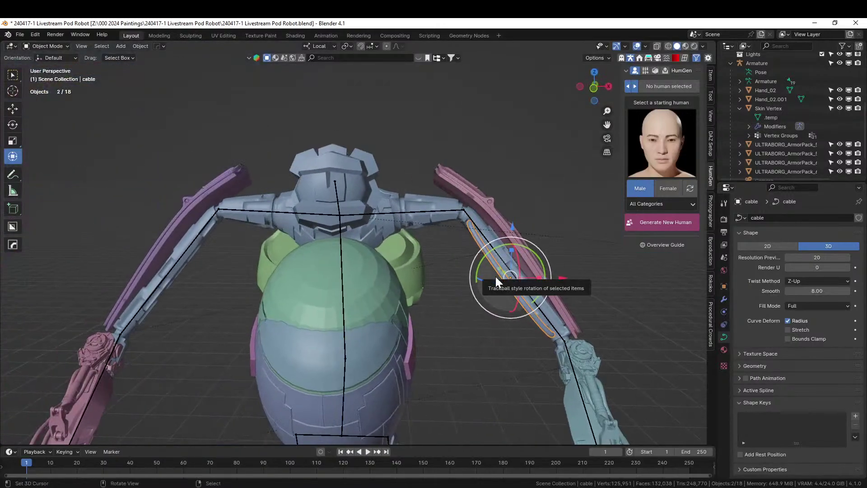
{"action": "key", "text": "q"}
{"action": "mouse_move", "coordinate": [478, 318]}
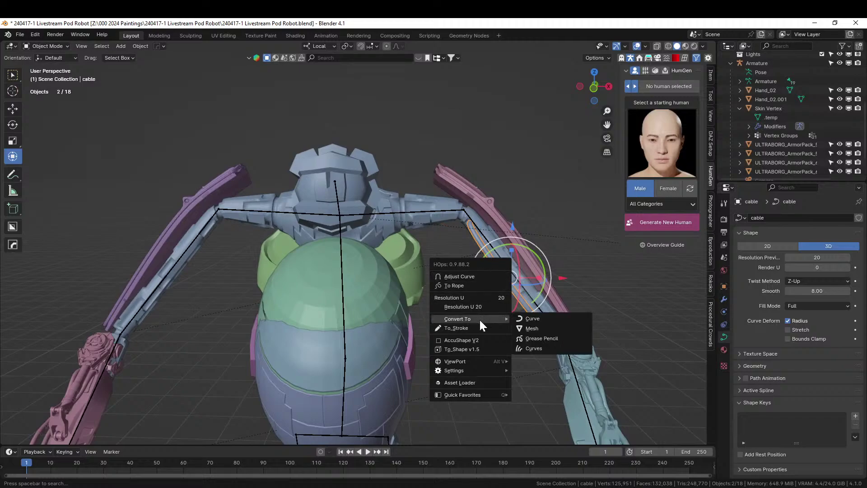
{"action": "left_click", "coordinate": [559, 329]}
Mirror the cable mesh to the opposite forearm with a Hard Ops mirror modifier, using the Skin Vertex body as the mirror object.
{"action": "left_click", "coordinate": [364, 176], "text": "shift"}
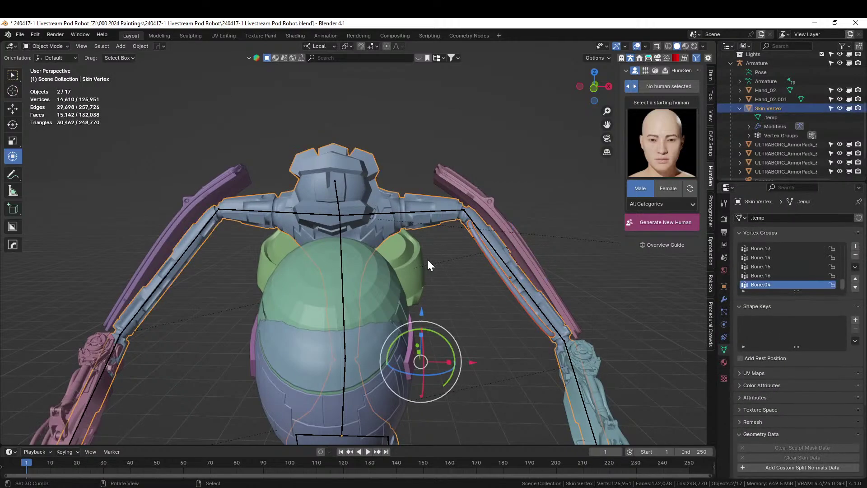
{"action": "key", "text": "alt+x"}
{"action": "left_click", "coordinate": [406, 438]}
{"action": "key", "text": "n"}
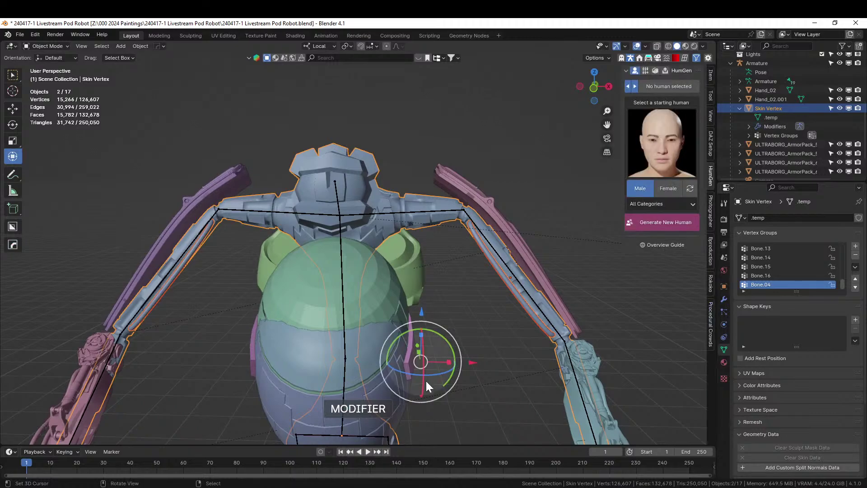
Select only the mirrored cable and apply its Hops_Mirror modifier.
{"action": "middle_click_drag", "start_coordinate": [426, 381], "coordinate": [438, 293]}
{"action": "left_click", "coordinate": [481, 297]}
{"action": "left_click", "coordinate": [431, 293]}
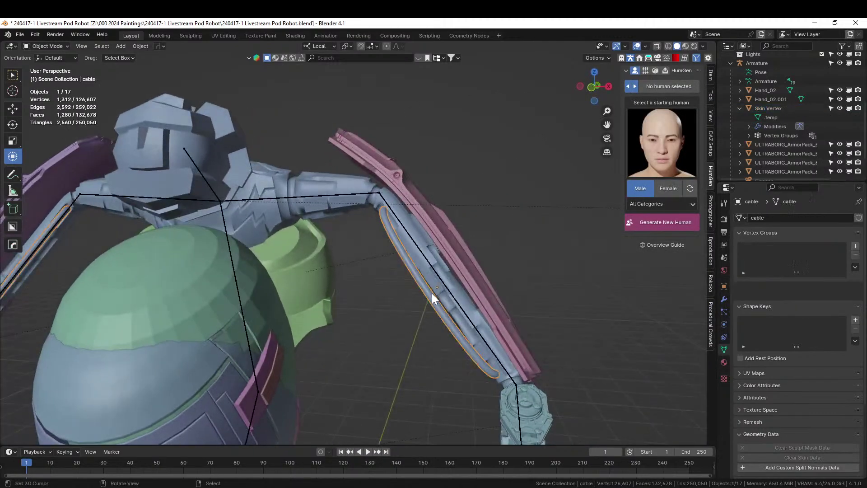
{"action": "left_click", "coordinate": [724, 299]}
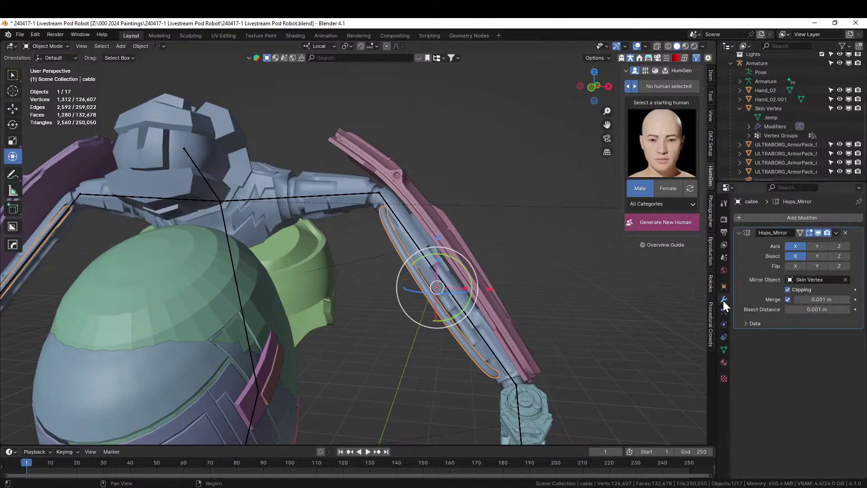
{"action": "key", "text": "ctrl+a"}
Isolate the cable mesh and separate the mirrored half on the pink-handed arm into its own object.
{"action": "scroll", "coordinate": [272, 234], "scroll_direction": "down", "scroll_amount": 5}
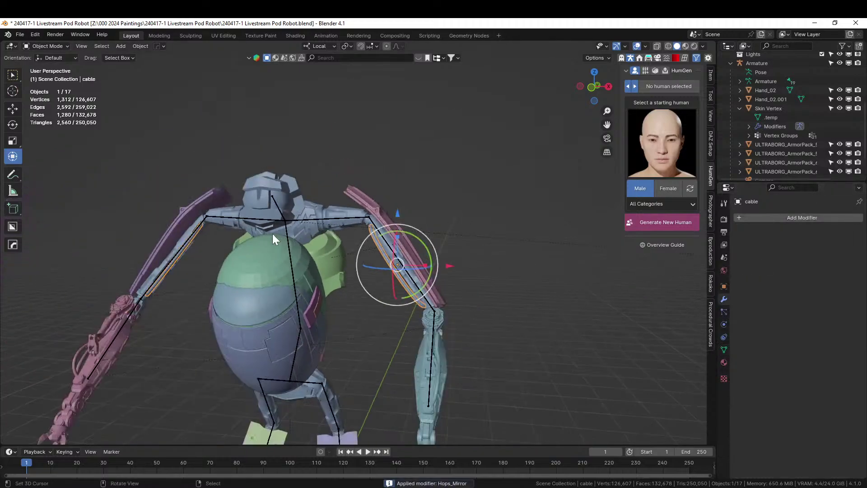
{"action": "key", "text": "Tab"}
{"action": "key", "text": "KP_Divide"}
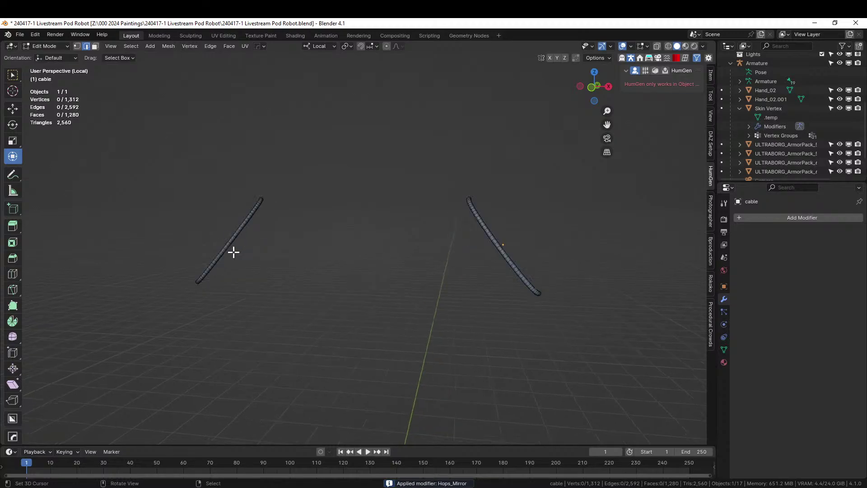
{"action": "left_click", "coordinate": [206, 240]}
{"action": "key", "text": "ctrl+l"}
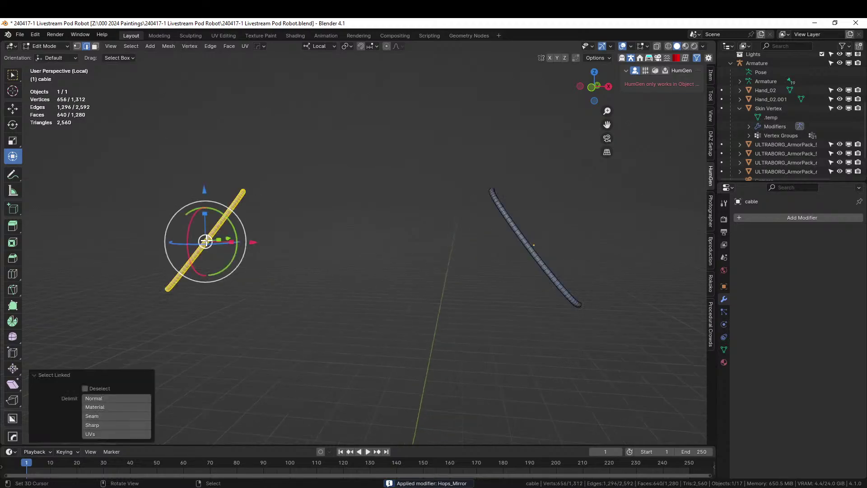
{"action": "key", "text": "p"}
{"action": "left_click", "coordinate": [206, 240]}
{"action": "key", "text": "Tab"}
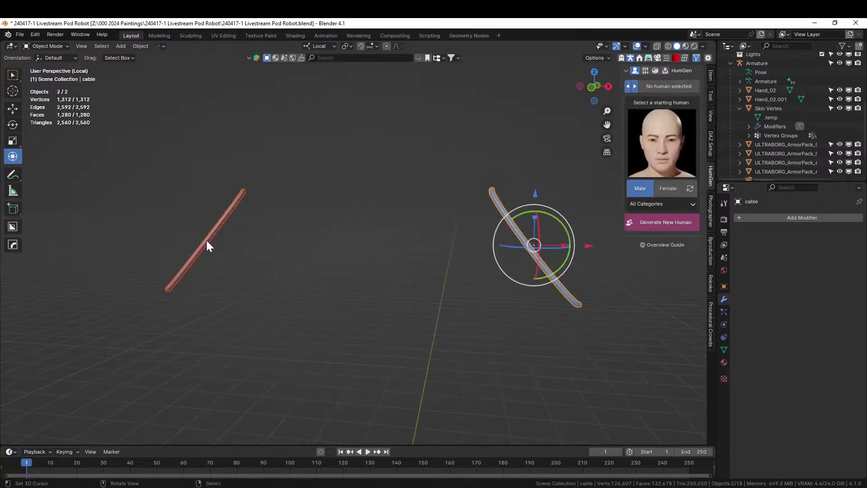
Parent the original cable to the teal-handed arm's forearm bone in Pose Mode, using the Bone option.
{"action": "left_click", "coordinate": [499, 207]}
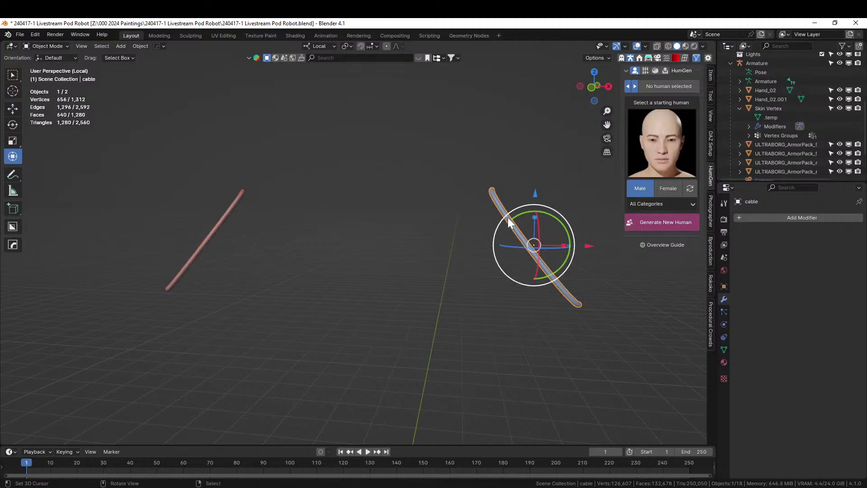
{"action": "key", "text": "KP_Divide"}
{"action": "scroll", "coordinate": [515, 224], "scroll_direction": "up", "scroll_amount": 3}
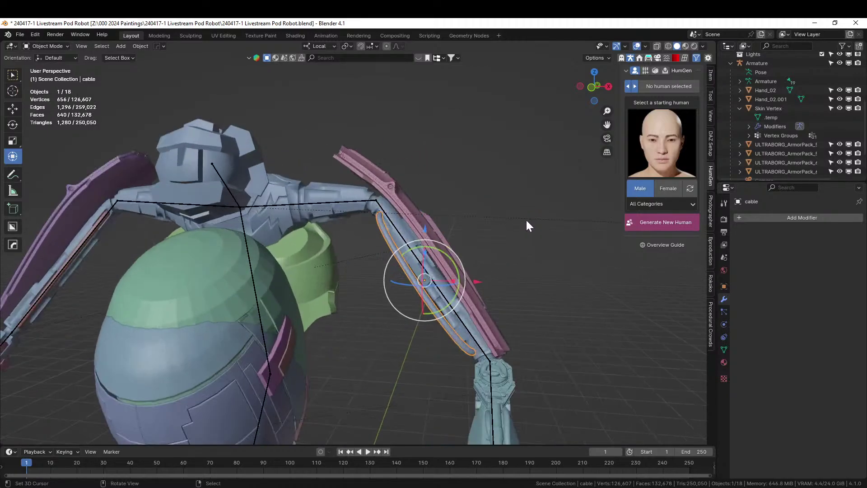
{"action": "left_click", "coordinate": [391, 212], "text": "shift"}
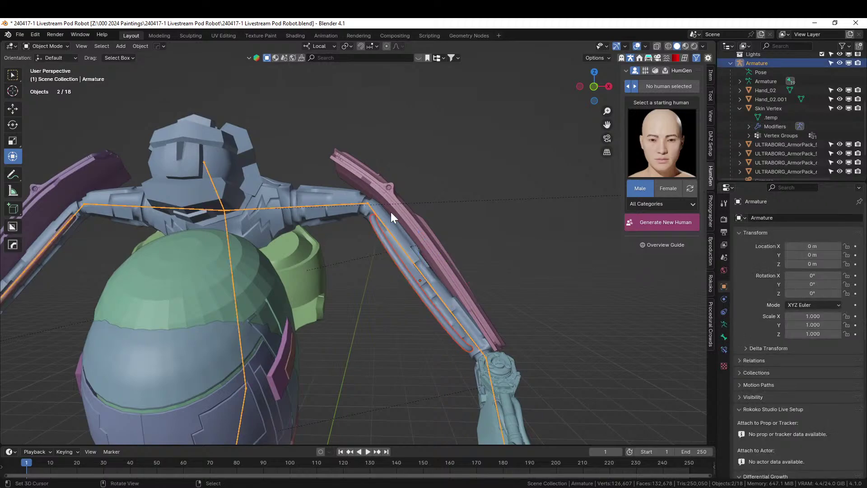
{"action": "left_click", "coordinate": [140, 46]}
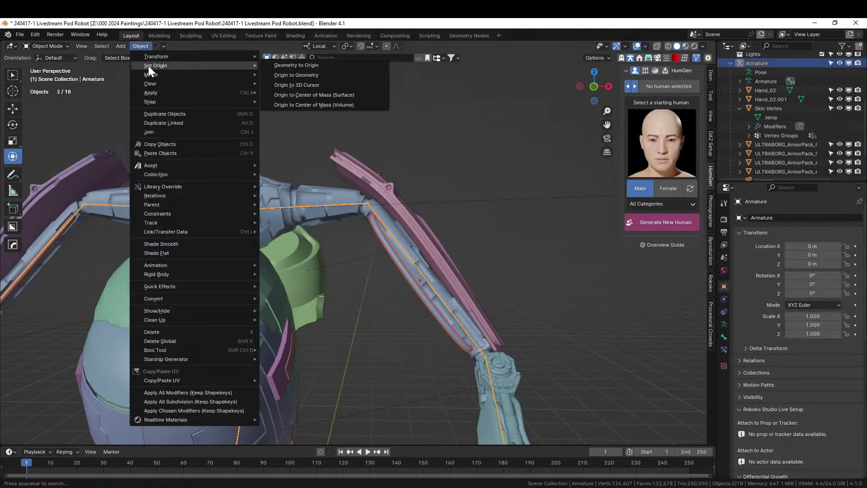
{"action": "left_click", "coordinate": [54, 47]}
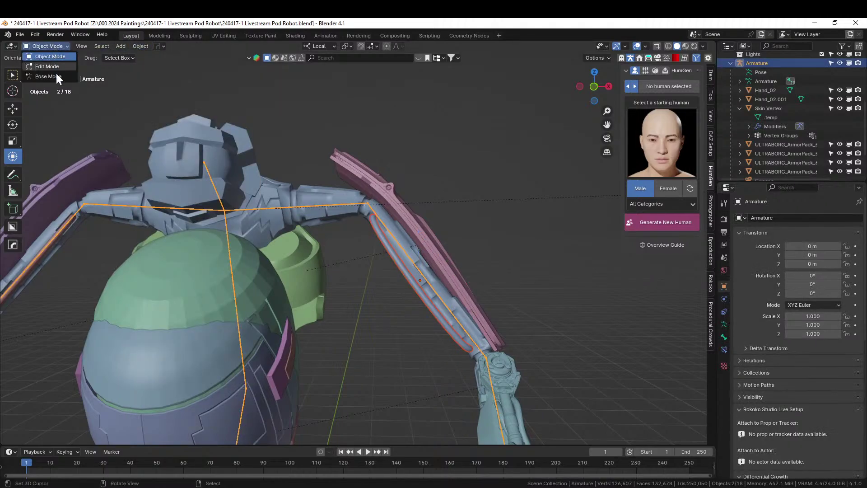
{"action": "left_click", "coordinate": [56, 76]}
{"action": "left_click", "coordinate": [403, 248], "text": "shift"}
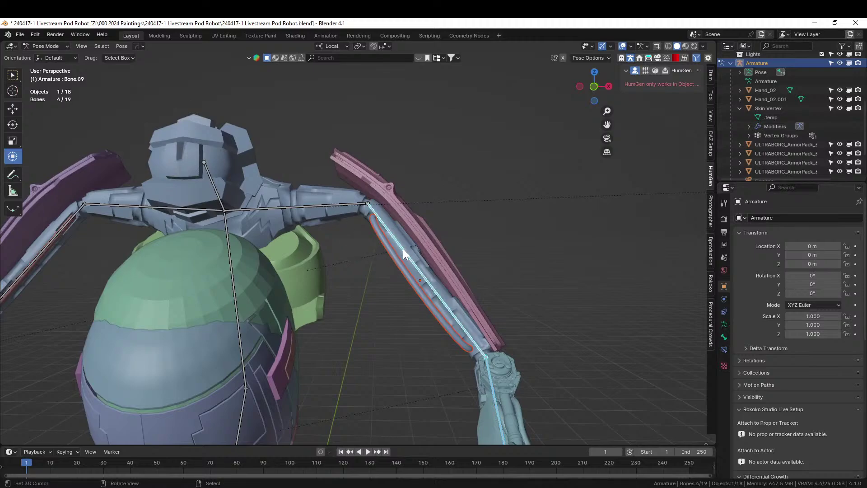
{"action": "key", "text": "ctrl+p"}
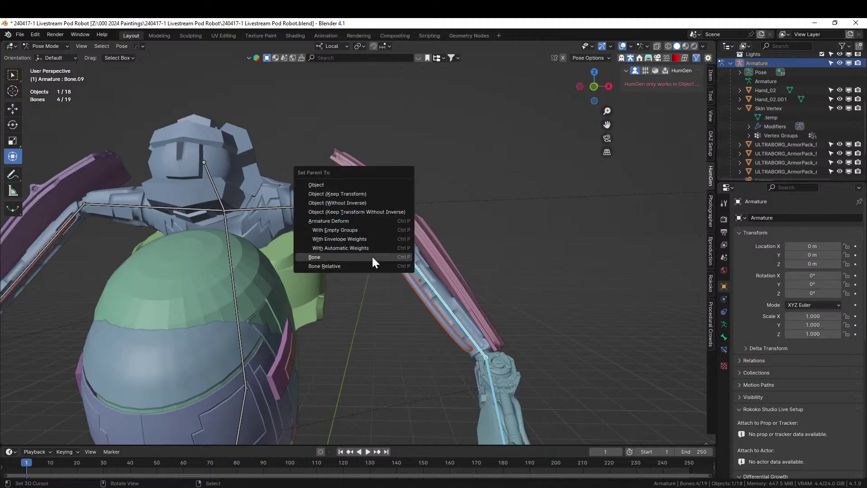
{"action": "left_click", "coordinate": [372, 256]}
Parent the separated cable to the pink-handed arm's forearm bone in Pose Mode, using the Bone option.
{"action": "middle_click_drag", "start_coordinate": [372, 256], "coordinate": [544, 264]}
{"action": "left_click", "coordinate": [229, 283]}
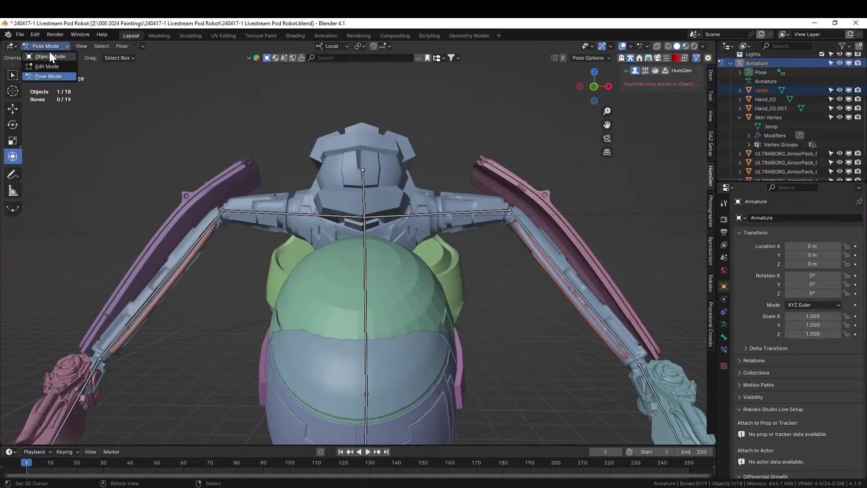
{"action": "left_click", "coordinate": [50, 56]}
{"action": "left_click", "coordinate": [196, 260]}
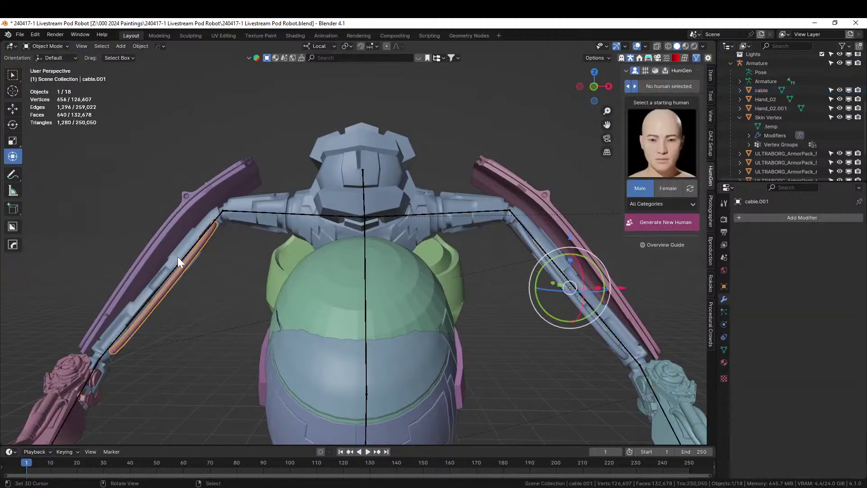
{"action": "left_click", "coordinate": [239, 209], "text": "shift"}
{"action": "left_click", "coordinate": [53, 47]}
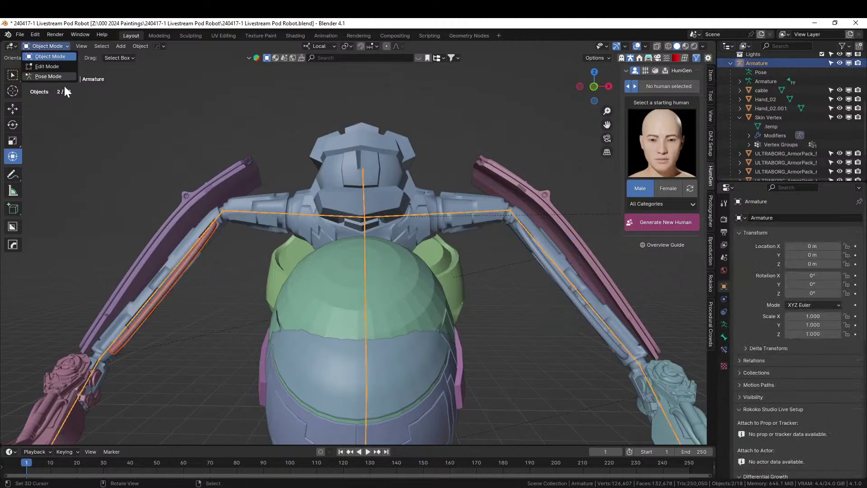
{"action": "left_click", "coordinate": [59, 76]}
{"action": "left_click", "coordinate": [177, 262]}
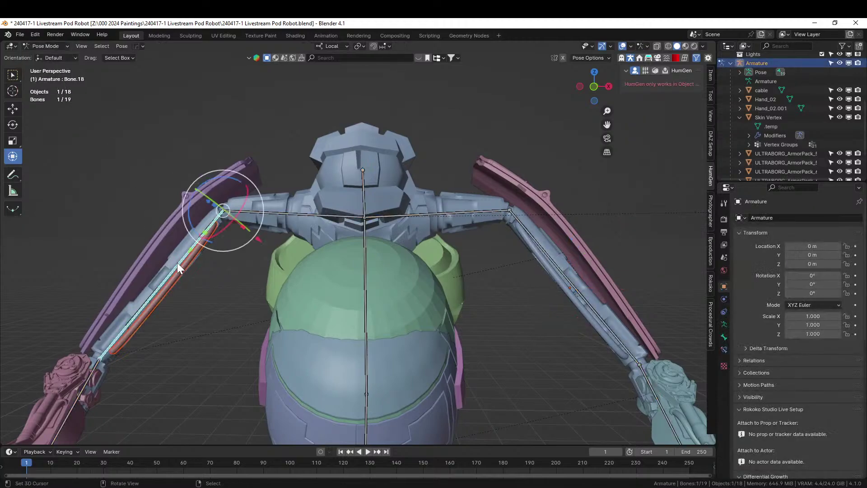
{"action": "key", "text": "ctrl+p"}
{"action": "left_click", "coordinate": [177, 264]}
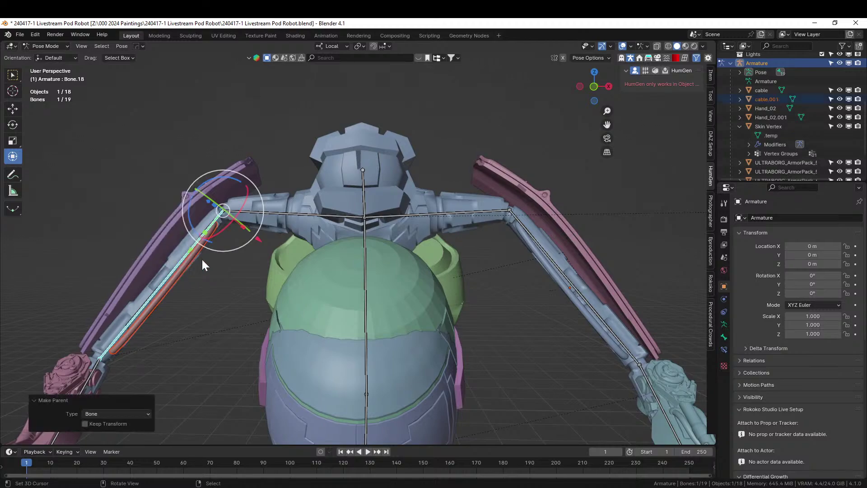
Set the armature to Pose Position and rotate the pink-handed arm's forearm bone about -7.09° on local Z to test its cable.
{"action": "left_click", "coordinate": [236, 181]}
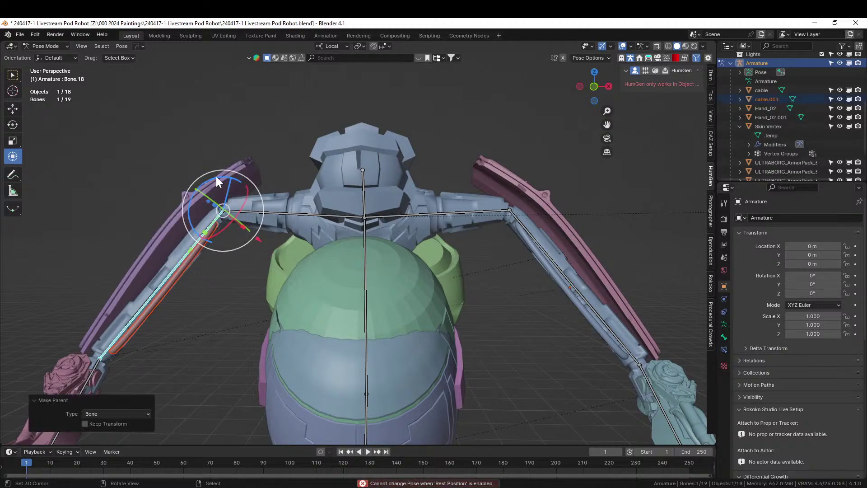
{"action": "left_click", "coordinate": [217, 176]}
{"action": "left_click", "coordinate": [724, 324]}
{"action": "left_click", "coordinate": [761, 245]}
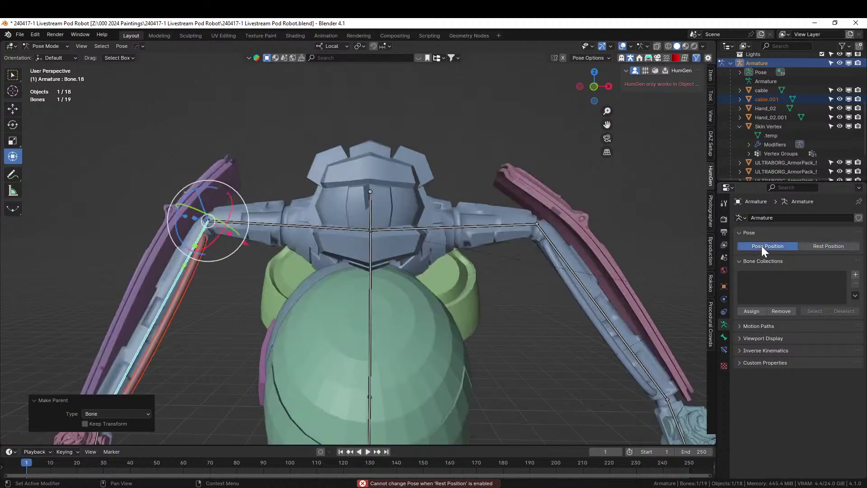
{"action": "left_click_drag", "start_coordinate": [194, 219], "coordinate": [194, 188]}
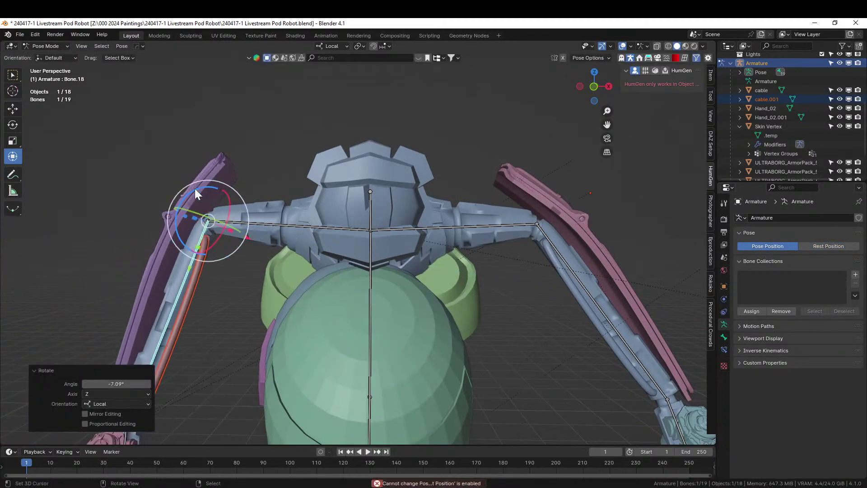
{"action": "scroll", "coordinate": [199, 193], "scroll_direction": "down", "scroll_amount": 3}
Return the armature to Rest Position and save the file.
{"action": "left_click", "coordinate": [829, 245]}
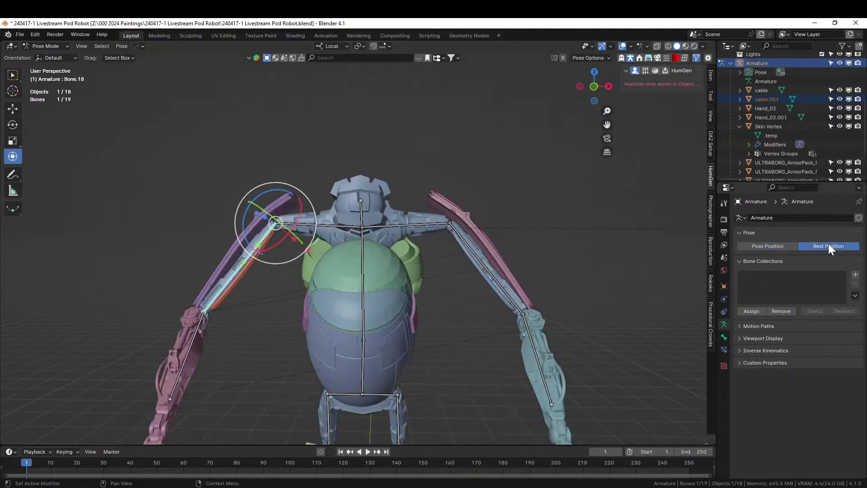
{"action": "scroll", "coordinate": [520, 314], "scroll_direction": "down", "scroll_amount": 2}
{"action": "middle_click_drag", "start_coordinate": [514, 315], "coordinate": [385, 299]}
{"action": "key", "text": "ctrl+s"}
Leave Pose Mode for Object Mode and select the green back armor piece behind the pod body.
{"action": "scroll", "coordinate": [392, 304], "scroll_direction": "up", "scroll_amount": 8}
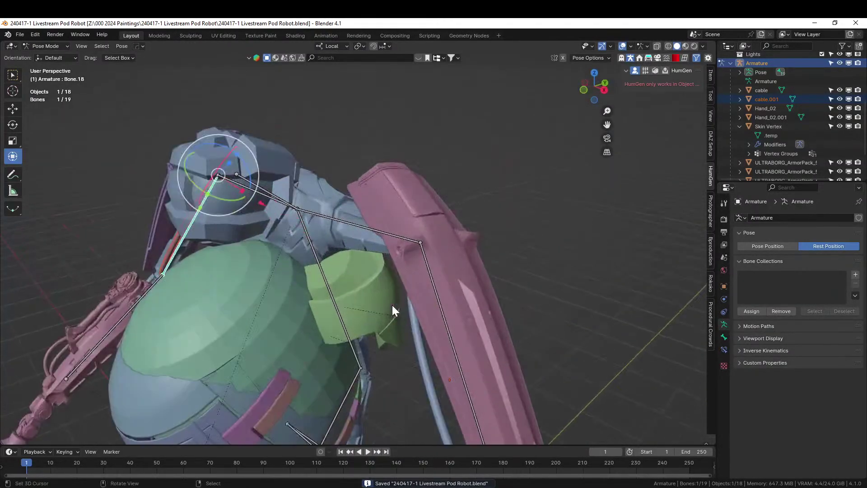
{"action": "scroll", "coordinate": [311, 300], "scroll_direction": "down", "scroll_amount": 8}
{"action": "middle_click_drag", "start_coordinate": [499, 334], "coordinate": [216, 298]}
{"action": "left_click", "coordinate": [245, 250]}
{"action": "left_click", "coordinate": [37, 46]}
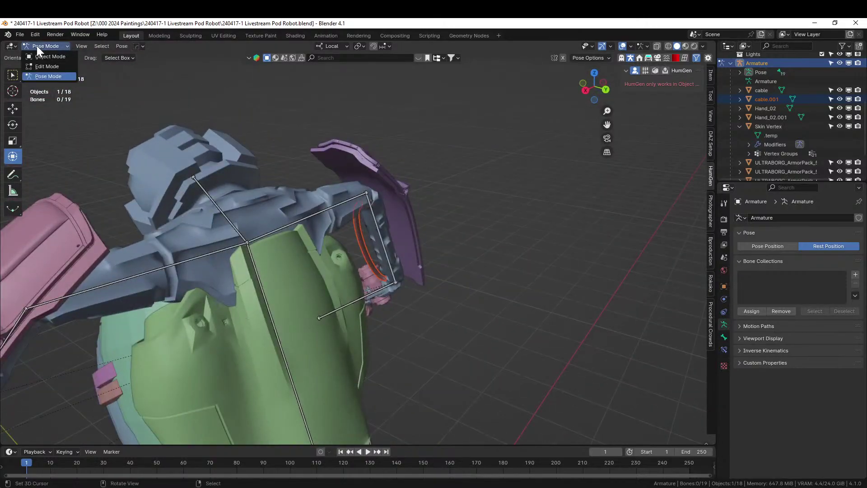
{"action": "left_click", "coordinate": [44, 54]}
{"action": "left_click", "coordinate": [199, 377]}
{"action": "middle_click_drag", "start_coordinate": [201, 377], "coordinate": [299, 376]}
{"action": "key", "text": "alt+x"}
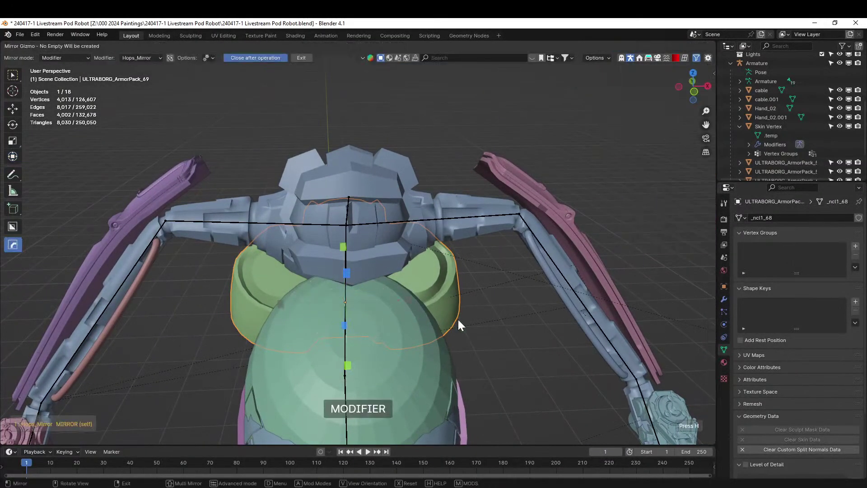
{"action": "key", "text": "ctrl"}
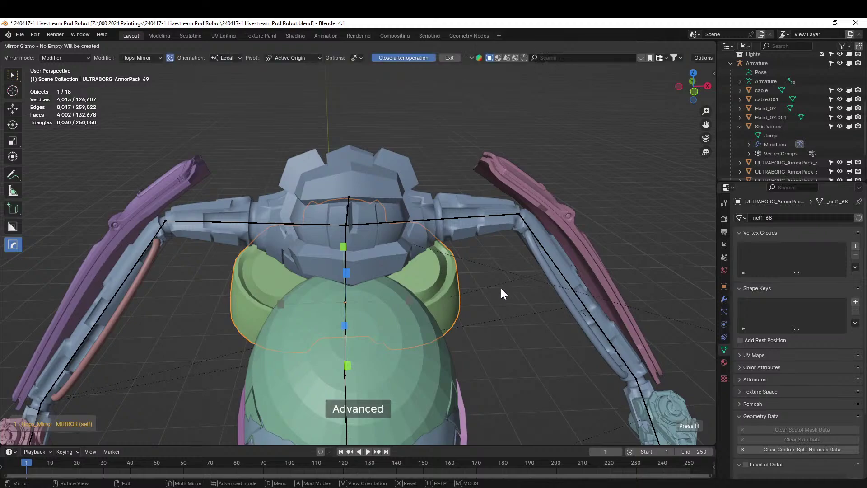
{"action": "right_click", "coordinate": [460, 310]}
{"action": "key", "text": "Tab"}
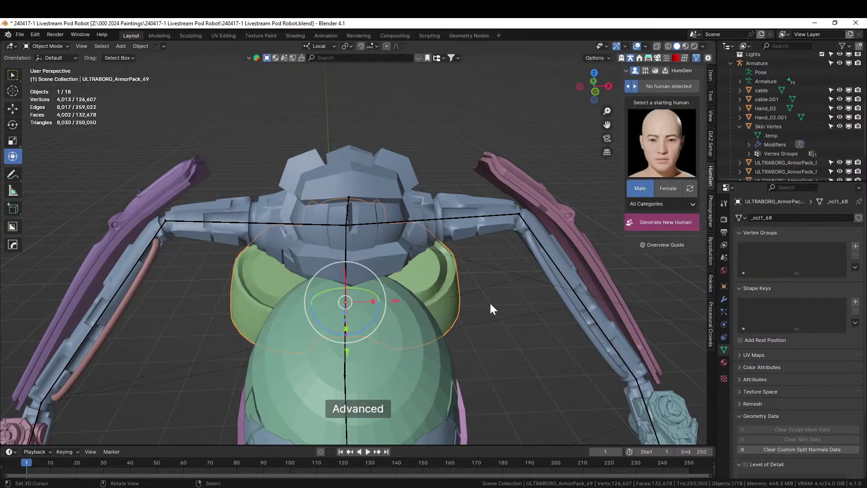
Show the back armor's modifiers and enter Sculpt Mode with the Elastic Deform brush at a 186 px radius.
{"action": "left_click", "coordinate": [724, 298]}
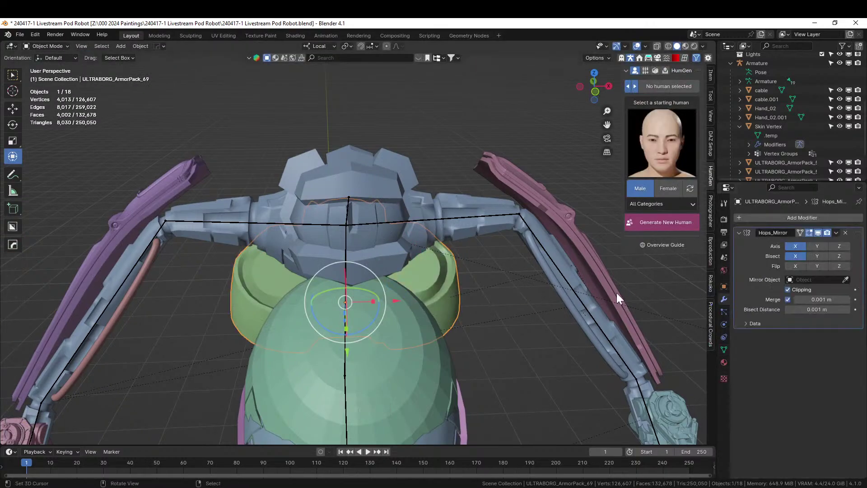
{"action": "middle_click_drag", "start_coordinate": [489, 312], "coordinate": [390, 308]}
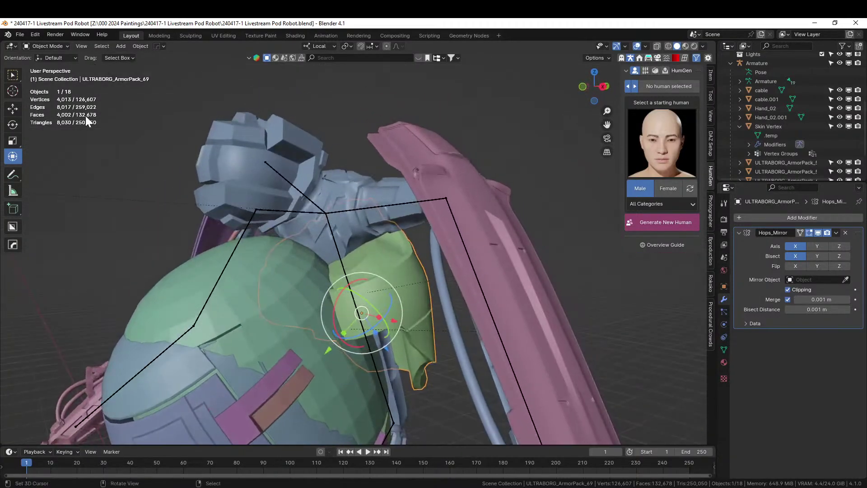
{"action": "left_click", "coordinate": [45, 46]}
{"action": "left_click", "coordinate": [43, 76]}
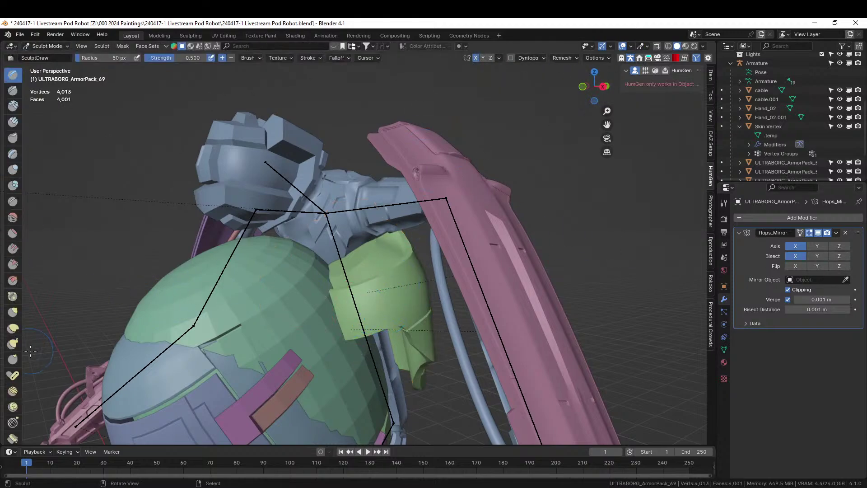
{"action": "left_click", "coordinate": [13, 328]}
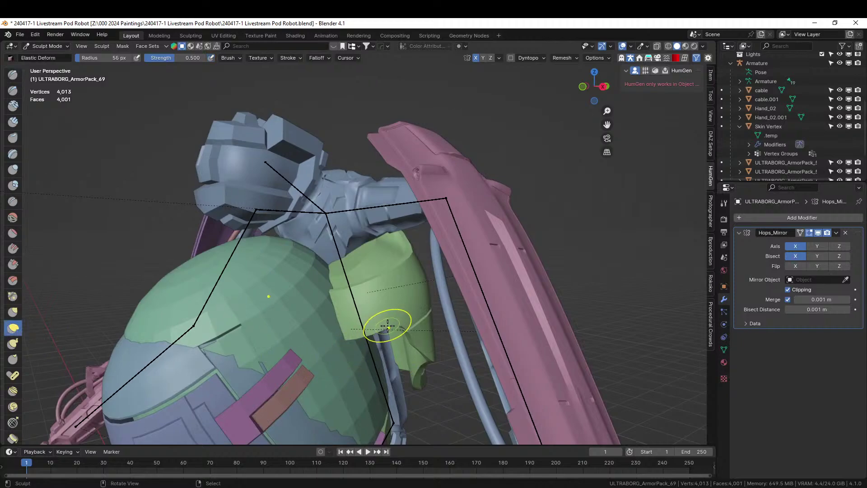
{"action": "key", "text": "bracketright"}
{"action": "key", "text": "bracketright"}
{"action": "key", "text": "bracketright"}
{"action": "key", "text": "bracketright"}
{"action": "key", "text": "bracketright"}
{"action": "key", "text": "bracketright"}
{"action": "key", "text": "bracketright"}
{"action": "key", "text": "bracketright"}
{"action": "key", "text": "bracketright"}
{"action": "key", "text": "bracketright"}
{"action": "key", "text": "bracketright"}
{"action": "key", "text": "bracketright"}
Elastically deform the back armor, pulling its side flaps in around the pod and up under the shoulders.
{"action": "mouse_move", "coordinate": [369, 323]}
{"action": "left_mouse_down"}
{"action": "mouse_move", "coordinate": [213, 389]}
{"action": "mouse_move", "coordinate": [114, 410]}
{"action": "mouse_move", "coordinate": [348, 291]}
{"action": "mouse_move", "coordinate": [288, 333]}
{"action": "mouse_move", "coordinate": [313, 361]}
{"action": "left_mouse_up"}
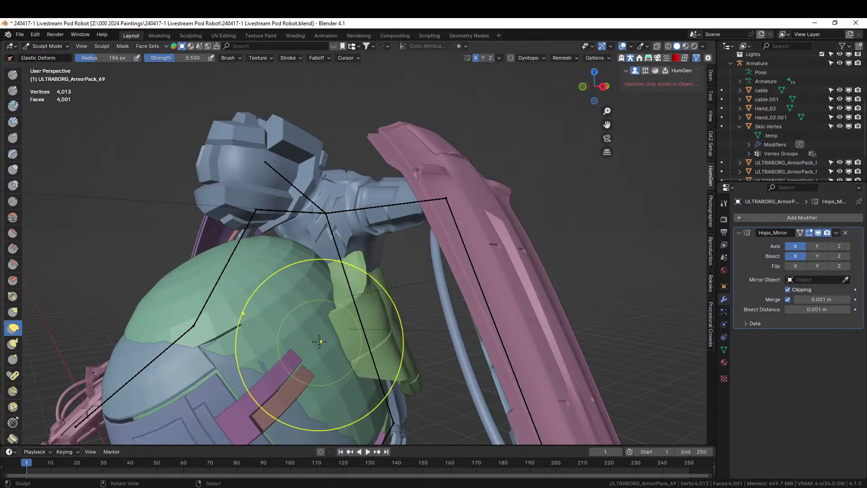
{"action": "mouse_move", "coordinate": [314, 361]}
{"action": "middle_mouse_down"}
{"action": "mouse_move", "coordinate": [191, 301]}
{"action": "mouse_move", "coordinate": [302, 326]}
{"action": "middle_mouse_up"}
{"action": "left_click_drag", "start_coordinate": [302, 326], "coordinate": [382, 190]}
{"action": "middle_click_drag", "start_coordinate": [383, 189], "coordinate": [352, 280]}
{"action": "left_click_drag", "start_coordinate": [433, 257], "coordinate": [426, 213]}
{"action": "mouse_move", "coordinate": [426, 213]}
{"action": "middle_mouse_down"}
{"action": "mouse_move", "coordinate": [266, 250]}
{"action": "mouse_move", "coordinate": [513, 275]}
{"action": "middle_mouse_up"}
{"action": "mouse_move", "coordinate": [489, 304]}
{"action": "middle_mouse_down"}
{"action": "mouse_move", "coordinate": [430, 313]}
{"action": "mouse_move", "coordinate": [327, 286]}
{"action": "mouse_move", "coordinate": [364, 294]}
{"action": "mouse_move", "coordinate": [368, 310]}
{"action": "mouse_move", "coordinate": [385, 291]}
{"action": "mouse_move", "coordinate": [494, 299]}
{"action": "mouse_move", "coordinate": [456, 271]}
{"action": "mouse_move", "coordinate": [494, 295]}
{"action": "mouse_move", "coordinate": [504, 270]}
{"action": "middle_mouse_up"}
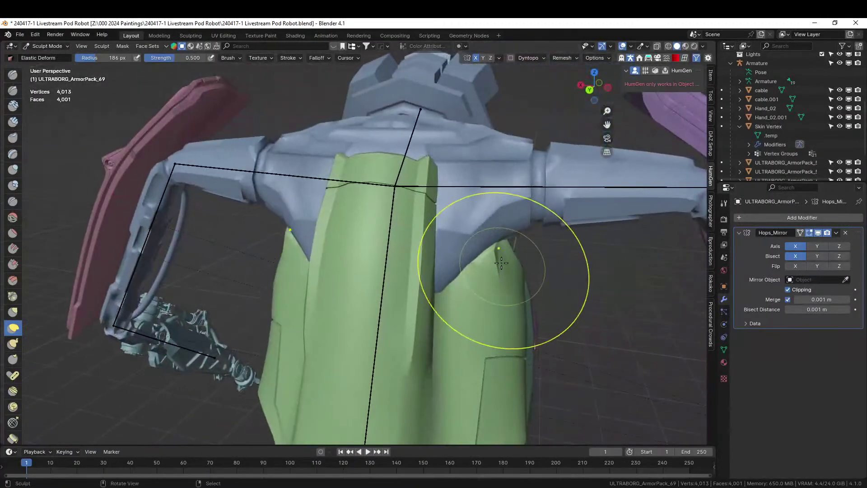
{"action": "scroll", "coordinate": [505, 268], "scroll_direction": "up", "scroll_amount": 2}
{"action": "mouse_move", "coordinate": [569, 267]}
{"action": "left_mouse_down"}
{"action": "mouse_move", "coordinate": [548, 257]}
{"action": "mouse_move", "coordinate": [522, 222]}
{"action": "left_mouse_up"}
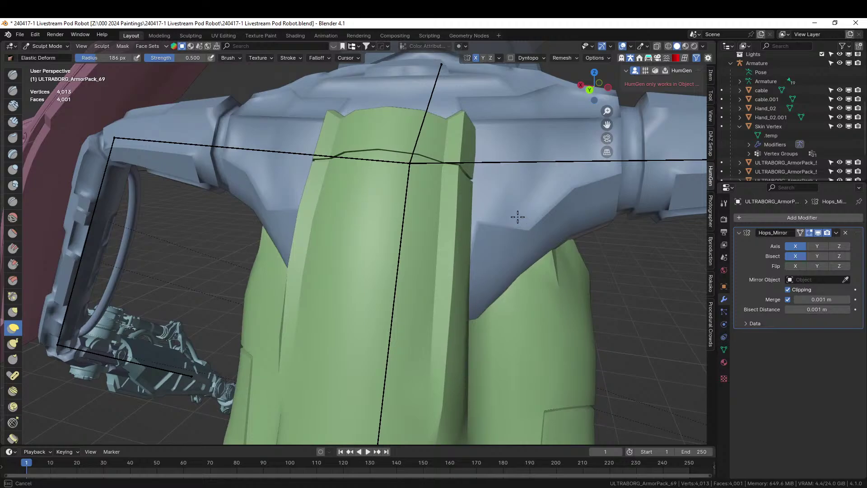
{"action": "scroll", "coordinate": [517, 217], "scroll_direction": "down", "scroll_amount": 2}
{"action": "mouse_move", "coordinate": [532, 234]}
{"action": "middle_mouse_down"}
{"action": "mouse_move", "coordinate": [412, 228]}
{"action": "mouse_move", "coordinate": [379, 239]}
{"action": "mouse_move", "coordinate": [315, 238]}
{"action": "mouse_move", "coordinate": [350, 261]}
{"action": "middle_mouse_up"}
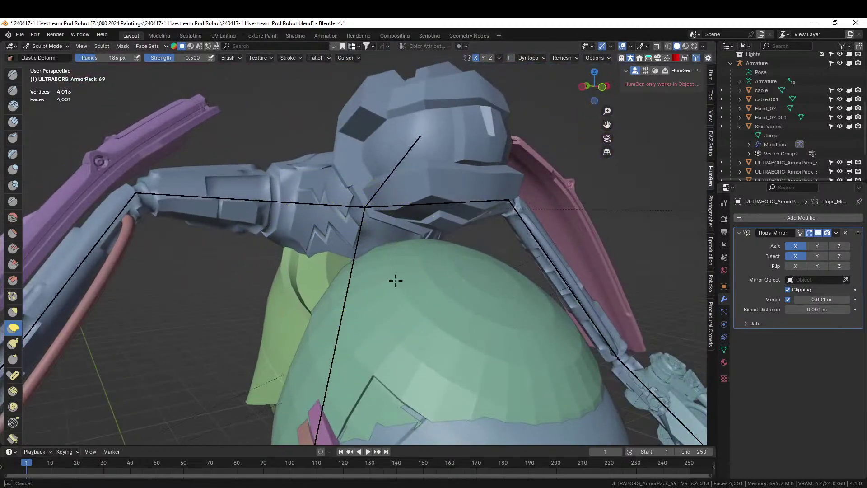
{"action": "middle_click_drag", "start_coordinate": [396, 280], "coordinate": [303, 298]}
{"action": "scroll", "coordinate": [330, 271], "scroll_direction": "down", "scroll_amount": 2}
{"action": "mouse_move", "coordinate": [329, 271]}
{"action": "middle_mouse_down"}
{"action": "mouse_move", "coordinate": [363, 236]}
{"action": "mouse_move", "coordinate": [591, 208]}
{"action": "mouse_move", "coordinate": [704, 324]}
{"action": "mouse_move", "coordinate": [521, 336]}
{"action": "middle_mouse_up"}
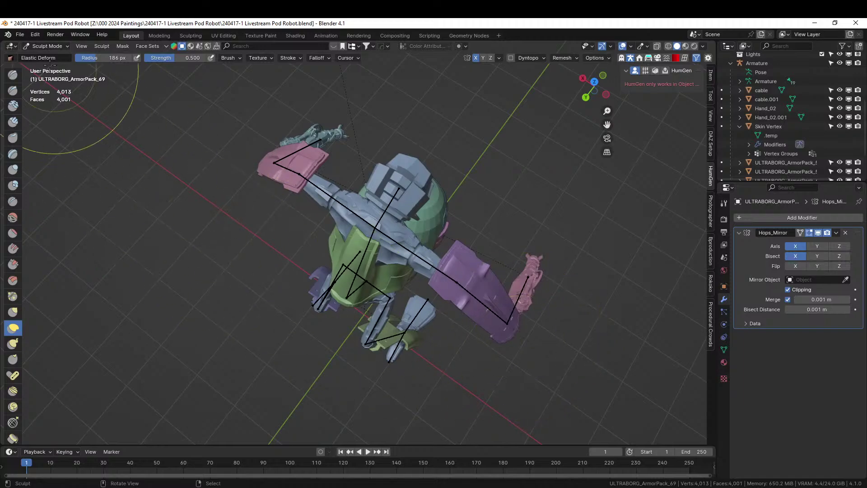
Return to Object Mode and apply the back armor's Hops_Mirror modifier.
{"action": "left_click", "coordinate": [42, 45]}
{"action": "left_click", "coordinate": [46, 56]}
{"action": "mouse_move", "coordinate": [202, 292]}
{"action": "middle_mouse_down"}
{"action": "mouse_move", "coordinate": [238, 257]}
{"action": "mouse_move", "coordinate": [344, 212]}
{"action": "mouse_move", "coordinate": [387, 174]}
{"action": "mouse_move", "coordinate": [456, 221]}
{"action": "middle_mouse_up"}
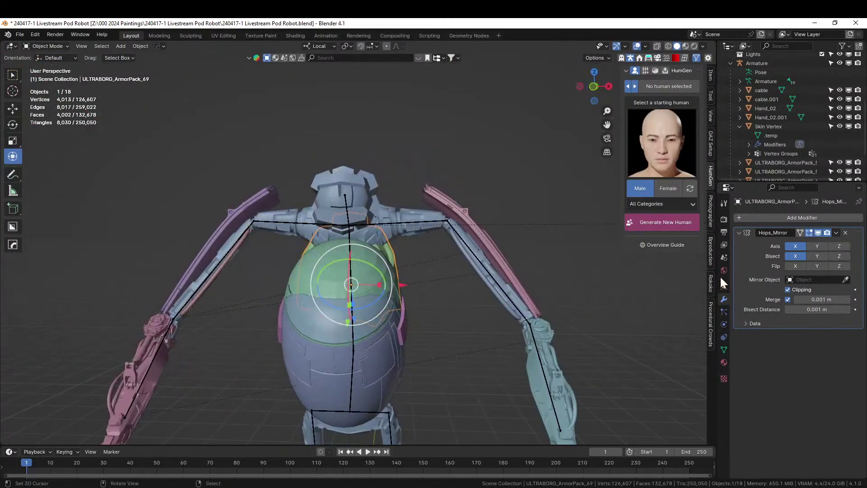
{"action": "key", "text": "ctrl+a"}
{"action": "mouse_move", "coordinate": [452, 333]}
{"action": "middle_mouse_down"}
{"action": "mouse_move", "coordinate": [454, 361]}
{"action": "mouse_move", "coordinate": [450, 332]}
{"action": "middle_mouse_up"}
{"action": "key", "text": "KP_1"}
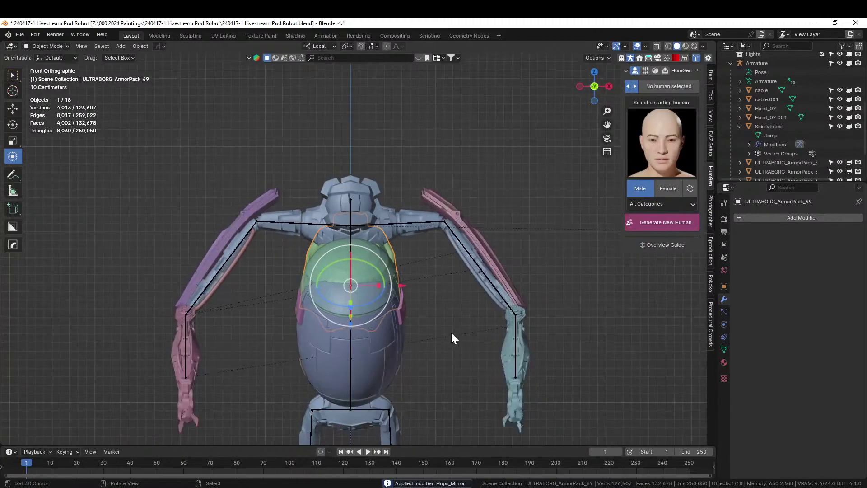
Mirror the back armor across X again with the HardOps mirror, bisected on X, and open it in Edit Mode.
{"action": "scroll", "coordinate": [450, 331], "scroll_direction": "down", "scroll_amount": 5}
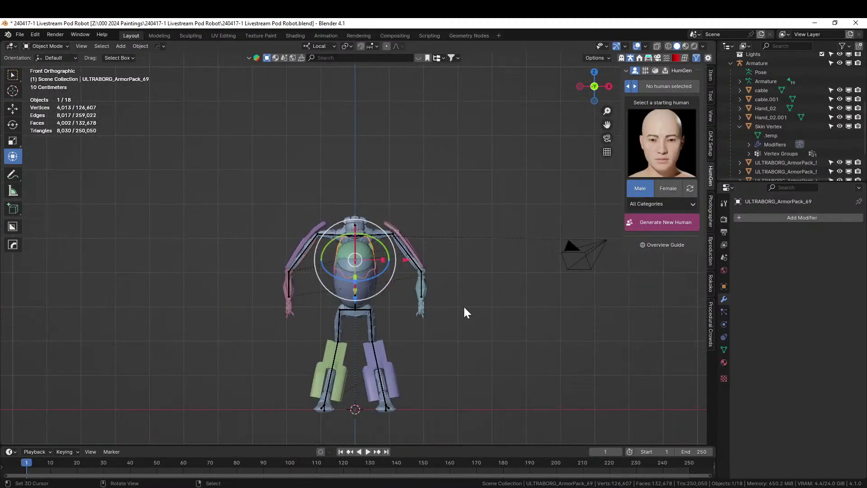
{"action": "middle_click_drag", "start_coordinate": [463, 305], "coordinate": [258, 301], "text": "shift"}
{"action": "scroll", "coordinate": [428, 267], "scroll_direction": "up", "scroll_amount": 6}
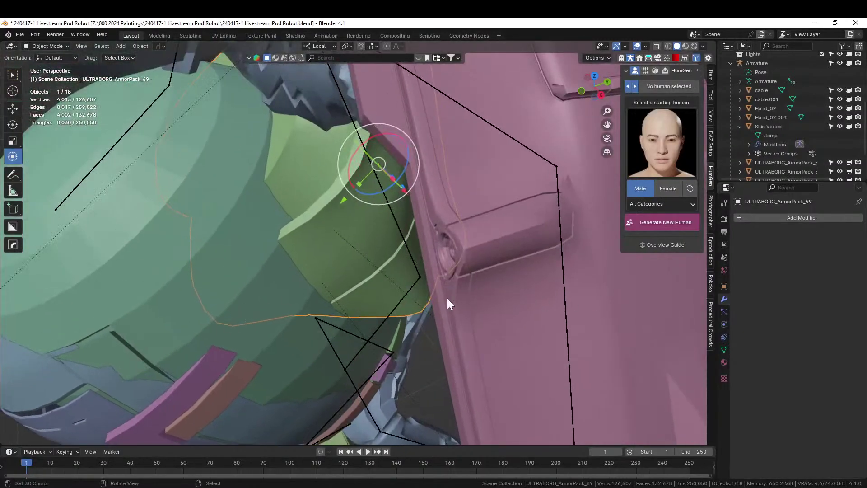
{"action": "scroll", "coordinate": [410, 302], "scroll_direction": "down", "scroll_amount": 5}
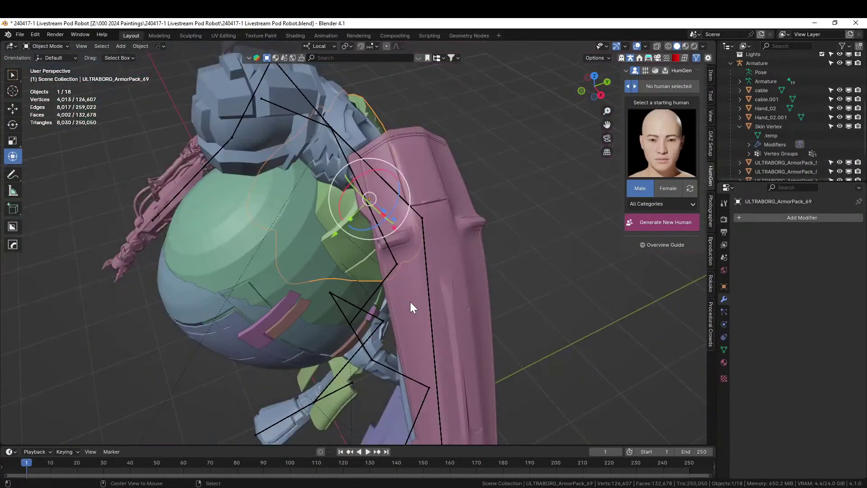
{"action": "key", "text": "alt+x"}
{"action": "left_click", "coordinate": [402, 237]}
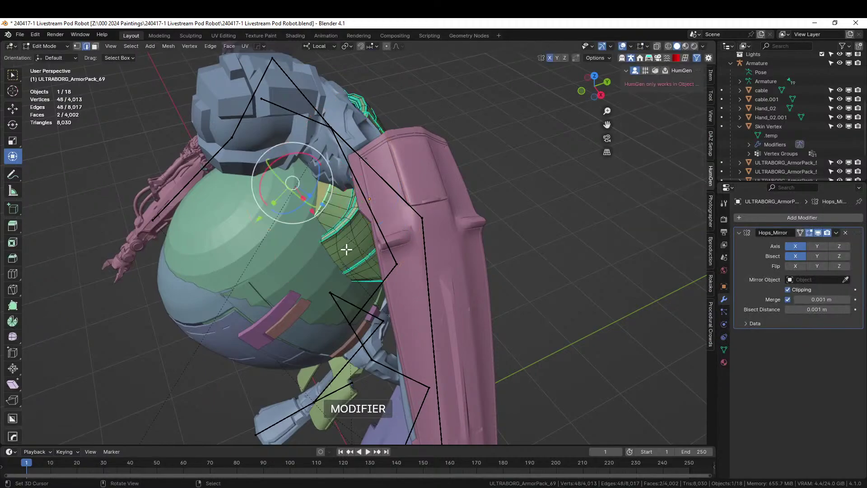
Select the connected outer faces at the front end of the armor's side flap and extrude them about 0.06 m.
{"action": "scroll", "coordinate": [341, 266], "scroll_direction": "up", "scroll_amount": 3}
{"action": "left_click", "coordinate": [312, 244]}
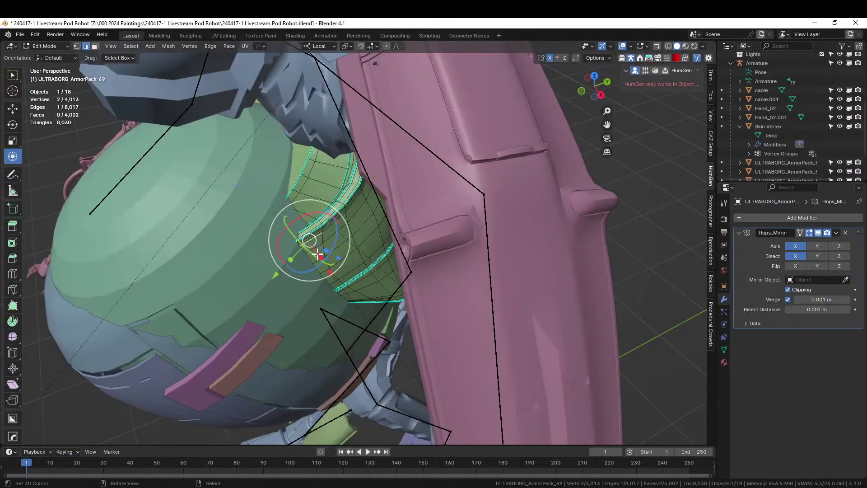
{"action": "key", "text": "3"}
{"action": "left_click", "coordinate": [317, 258]}
{"action": "left_click", "coordinate": [332, 284], "text": "ctrl"}
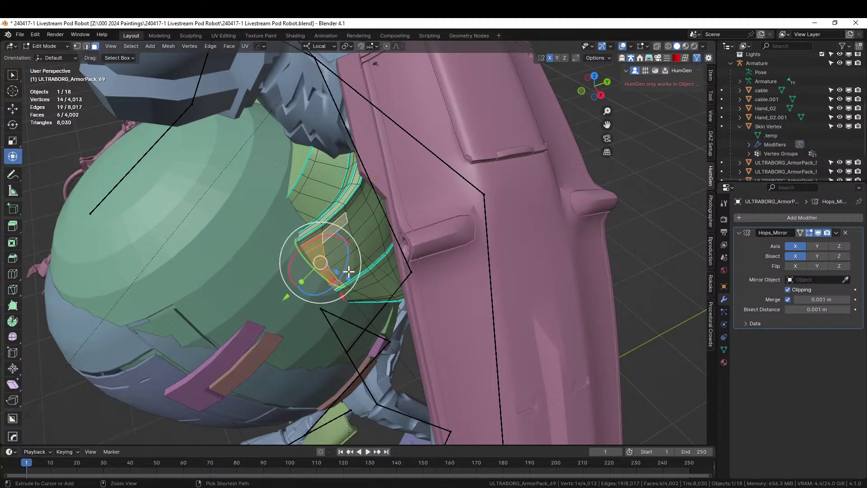
{"action": "left_click", "coordinate": [352, 273], "text": "ctrl"}
{"action": "middle_click_drag", "start_coordinate": [358, 277], "coordinate": [407, 281]}
{"action": "key", "text": "e"}
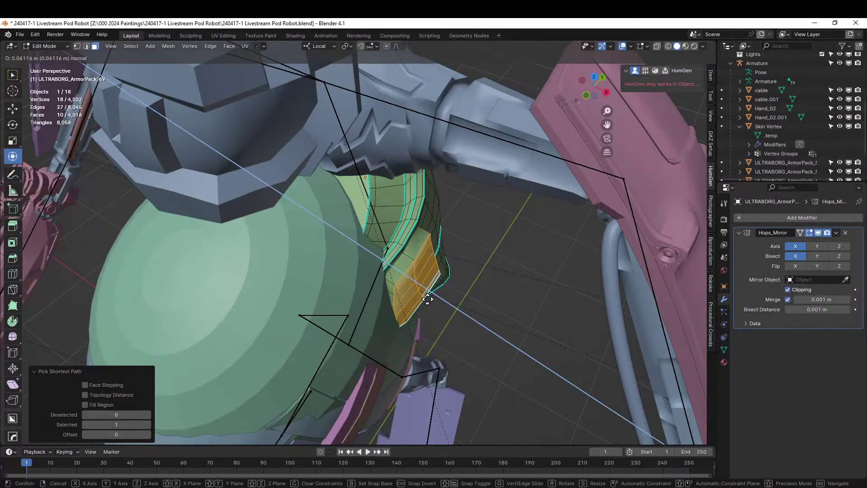
{"action": "left_click", "coordinate": [431, 301]}
Grow the selection around the extruded faces and generate Random Flow Plate Insets on it with Plating Seed 2.
{"action": "key", "text": "ctrl+KP_Add"}
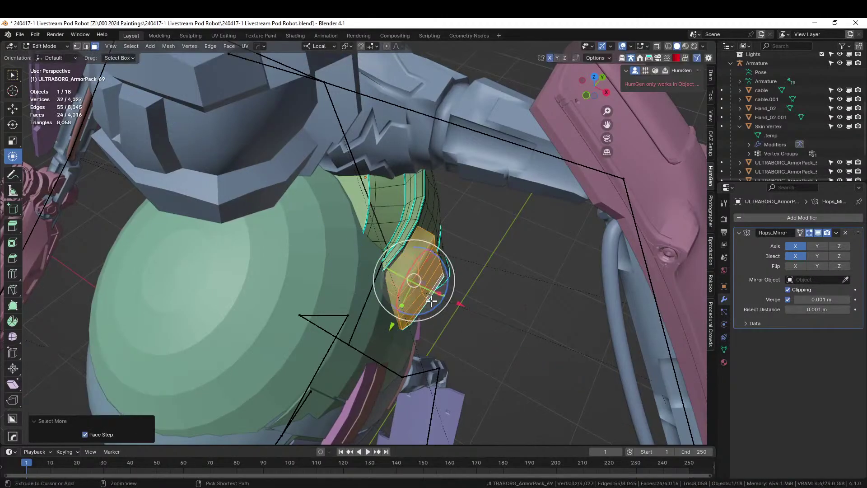
{"action": "middle_click_drag", "start_coordinate": [431, 300], "coordinate": [420, 282]}
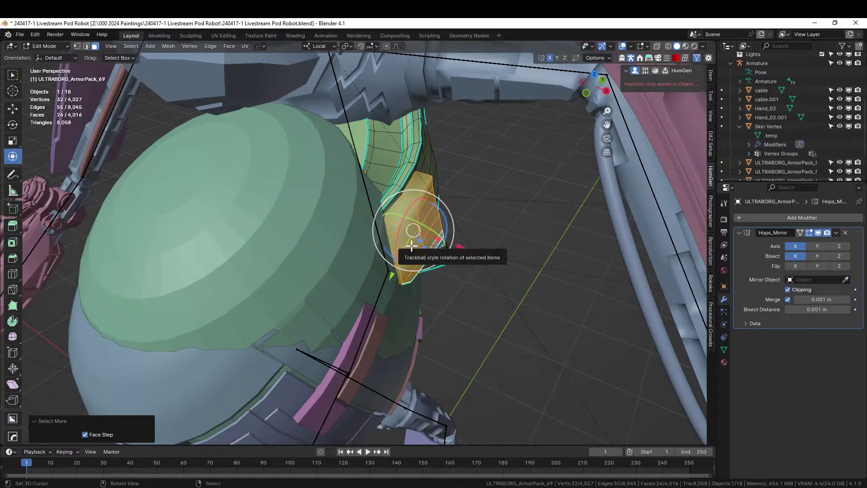
{"action": "key", "text": "shift+q"}
{"action": "mouse_move", "coordinate": [406, 367]}
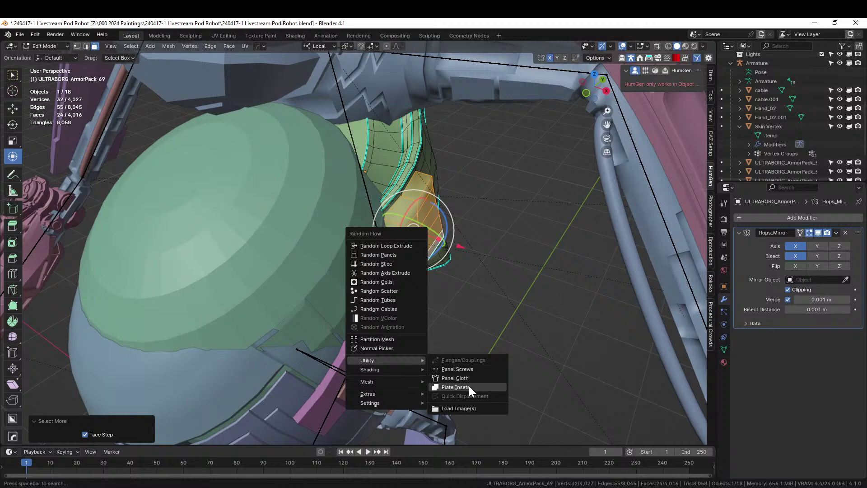
{"action": "left_click", "coordinate": [469, 387]}
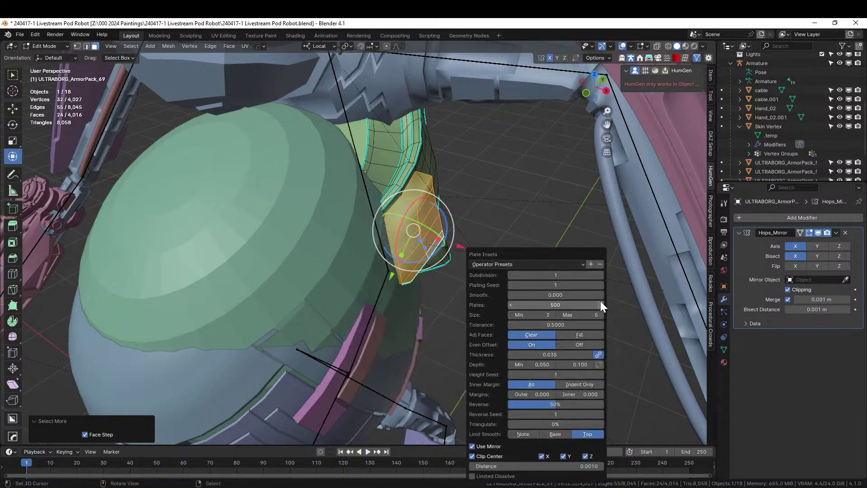
{"action": "left_click", "coordinate": [601, 285]}
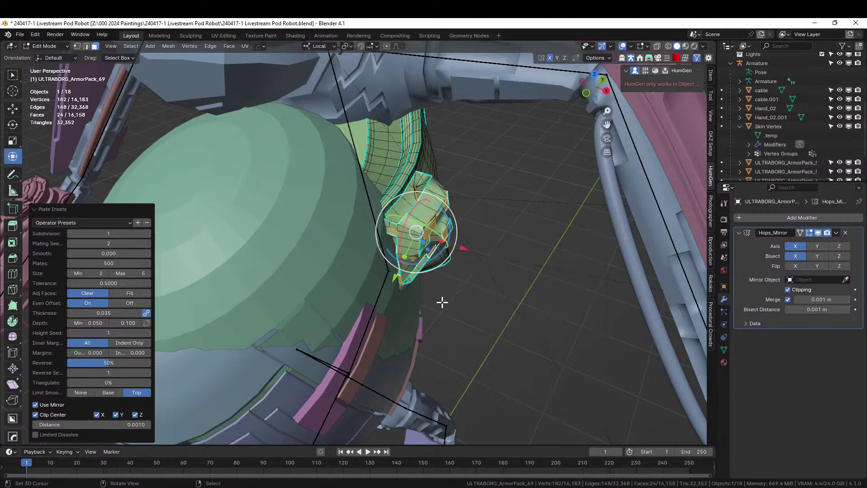
{"action": "middle_click_drag", "start_coordinate": [443, 300], "coordinate": [432, 334]}
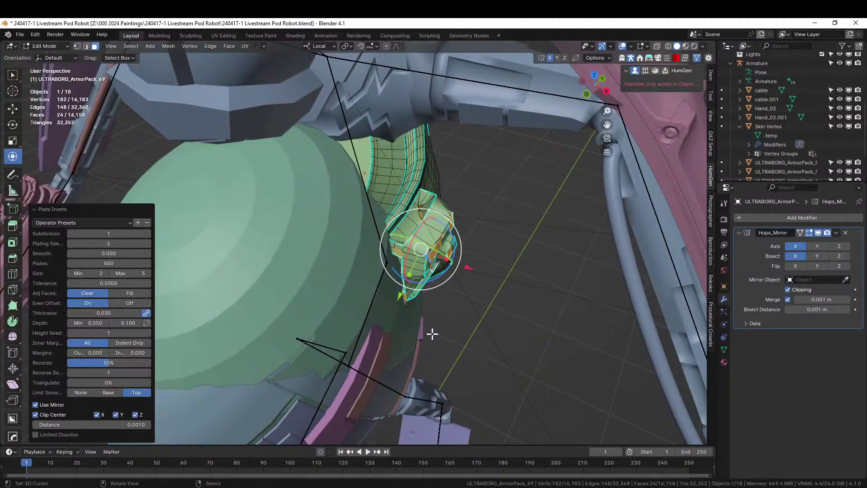
Set the plate insets' thickness to 0.010 and return to Object Mode.
{"action": "key", "text": "F9"}
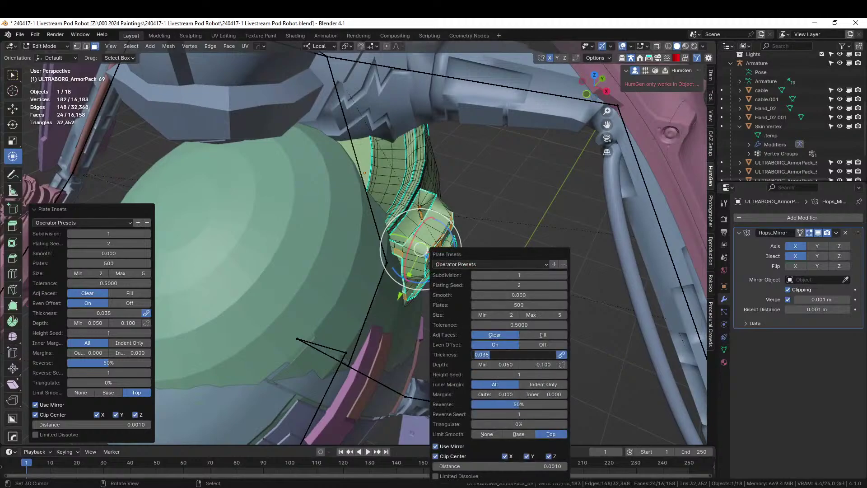
{"action": "key", "text": "Return"}
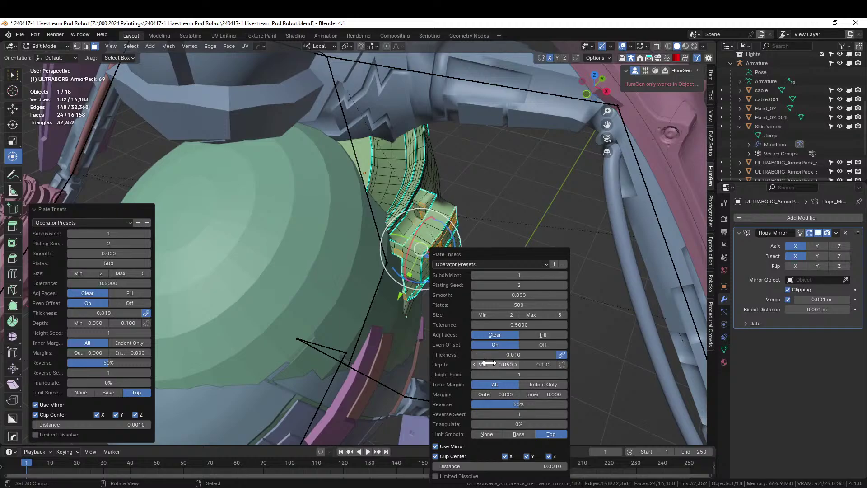
{"action": "scroll", "coordinate": [478, 232], "scroll_direction": "up", "scroll_amount": 5}
{"action": "mouse_move", "coordinate": [477, 232]}
{"action": "middle_mouse_down"}
{"action": "mouse_move", "coordinate": [482, 242]}
{"action": "mouse_move", "coordinate": [466, 246]}
{"action": "mouse_move", "coordinate": [399, 194]}
{"action": "mouse_move", "coordinate": [489, 244]}
{"action": "mouse_move", "coordinate": [516, 214]}
{"action": "mouse_move", "coordinate": [558, 213]}
{"action": "mouse_move", "coordinate": [562, 231]}
{"action": "mouse_move", "coordinate": [468, 221]}
{"action": "middle_mouse_up"}
{"action": "key", "text": "Tab"}
{"action": "scroll", "coordinate": [494, 240], "scroll_direction": "down", "scroll_amount": 5}
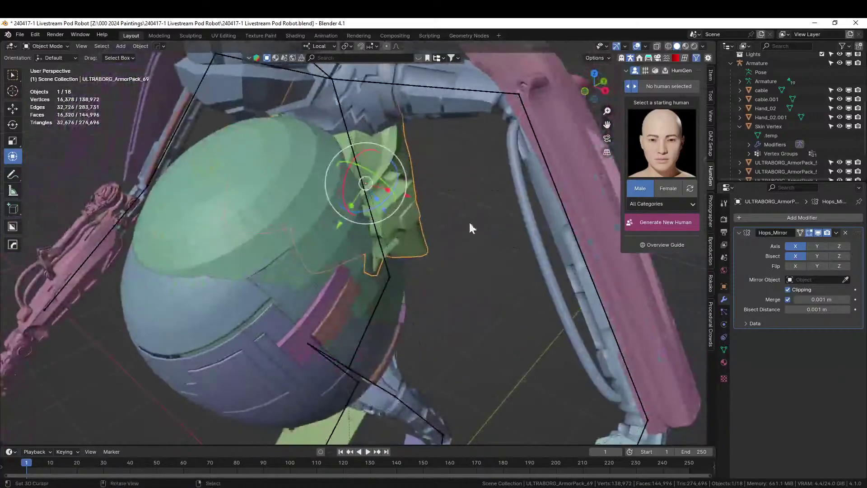
Sharpen the back armor with HardOps at 30° sharpness and 60° auto smooth, and deselect it.
{"action": "key", "text": "q"}
{"action": "left_click", "coordinate": [394, 196]}
{"action": "left_click", "coordinate": [437, 270]}
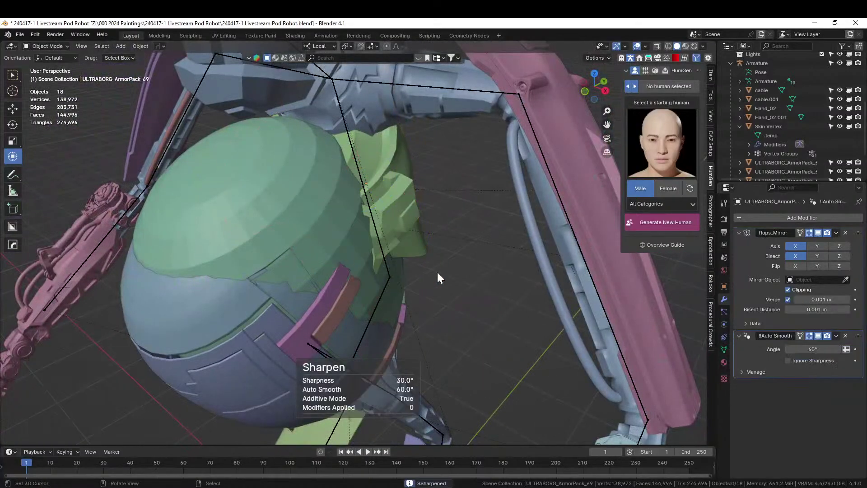
Inspect the pod body's panels with the armature in Pose Position, and return the armature to Rest Position.
{"action": "middle_click_drag", "start_coordinate": [437, 270], "coordinate": [489, 243]}
{"action": "middle_click_drag", "start_coordinate": [504, 242], "coordinate": [316, 215]}
{"action": "left_click", "coordinate": [270, 180]}
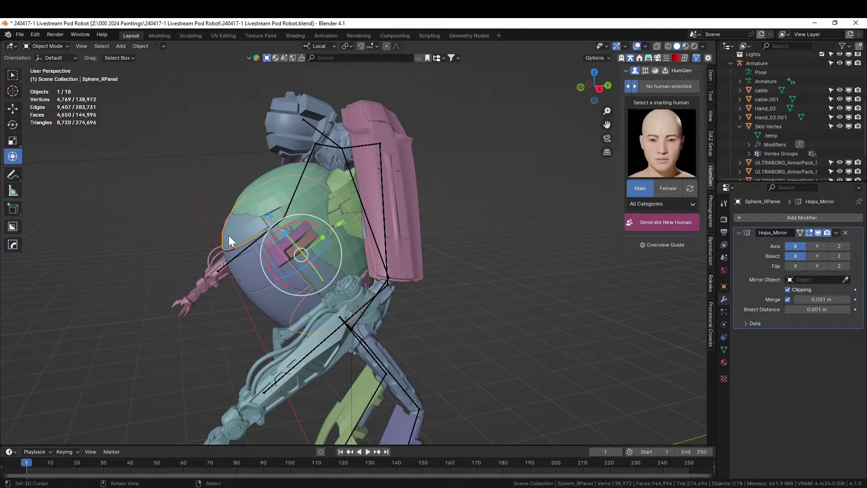
{"action": "middle_click_drag", "start_coordinate": [228, 235], "coordinate": [272, 260]}
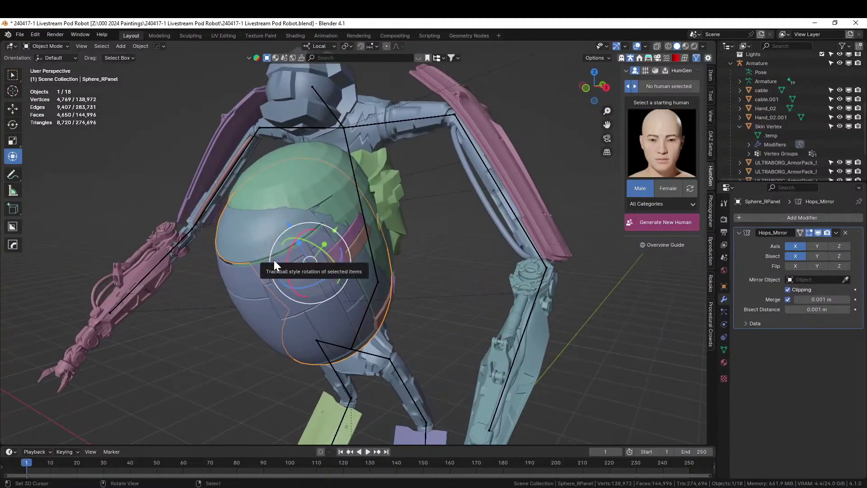
{"action": "middle_click_drag", "start_coordinate": [286, 231], "coordinate": [365, 240]}
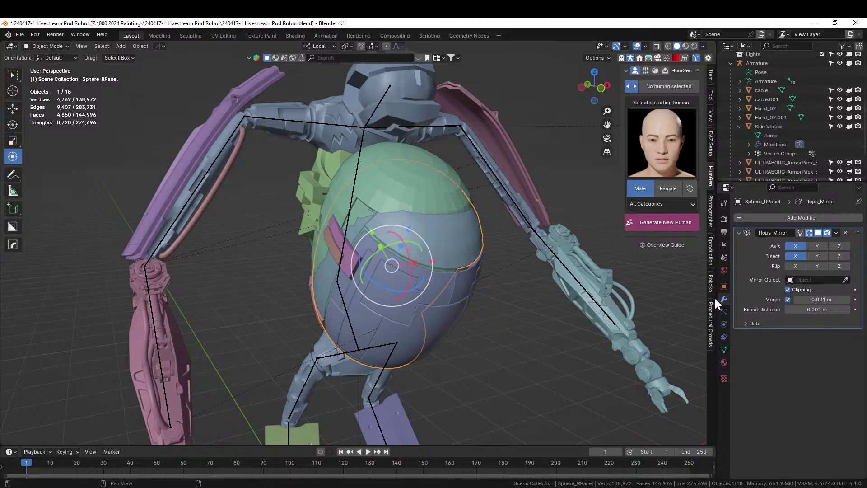
{"action": "left_click", "coordinate": [722, 350]}
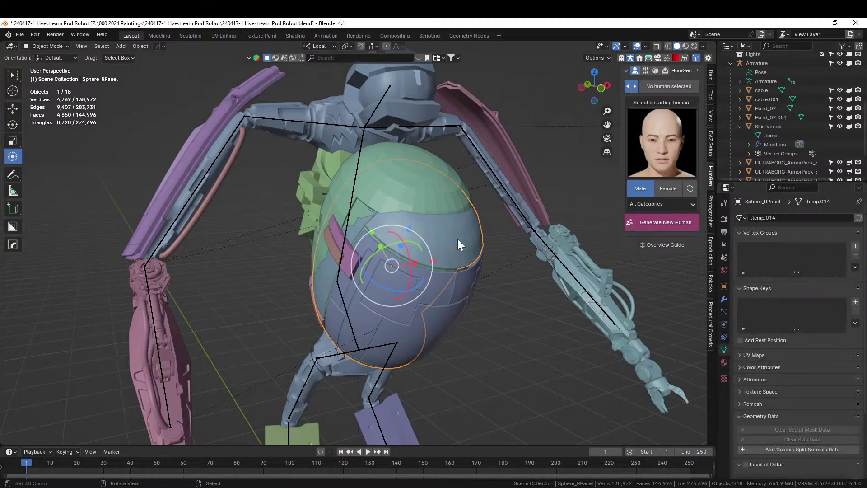
{"action": "left_click", "coordinate": [364, 123]}
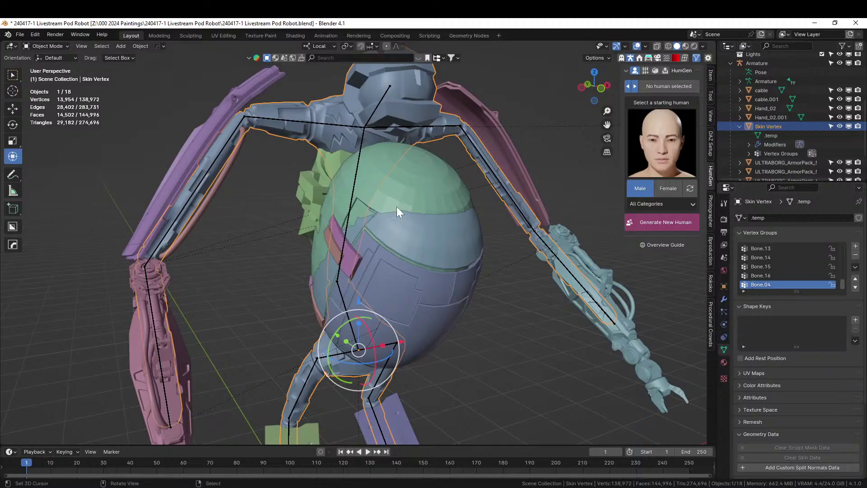
{"action": "left_click", "coordinate": [357, 163]}
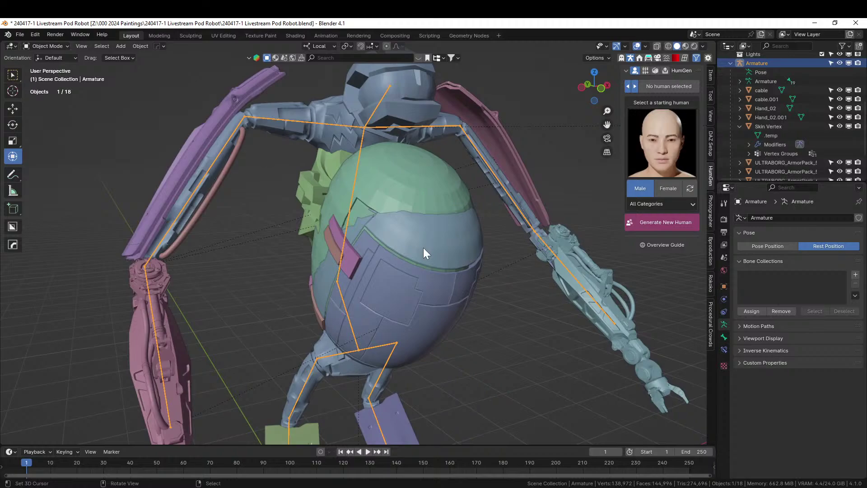
{"action": "left_click", "coordinate": [768, 248]}
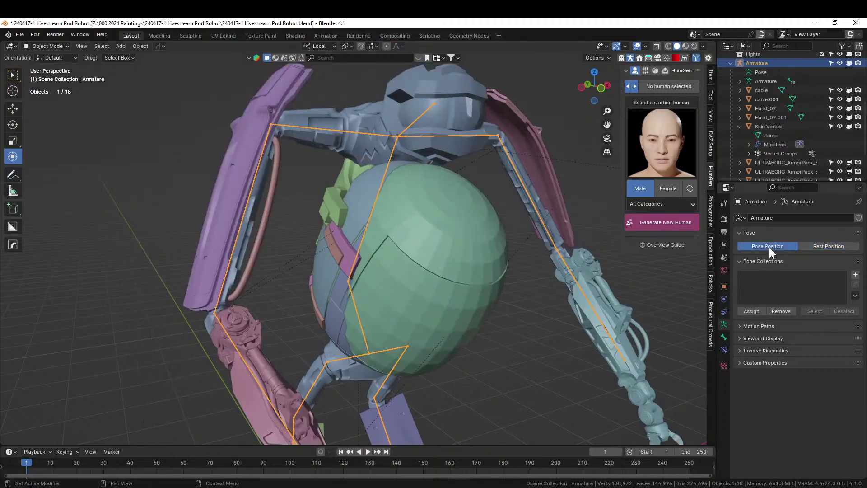
{"action": "left_click", "coordinate": [838, 247]}
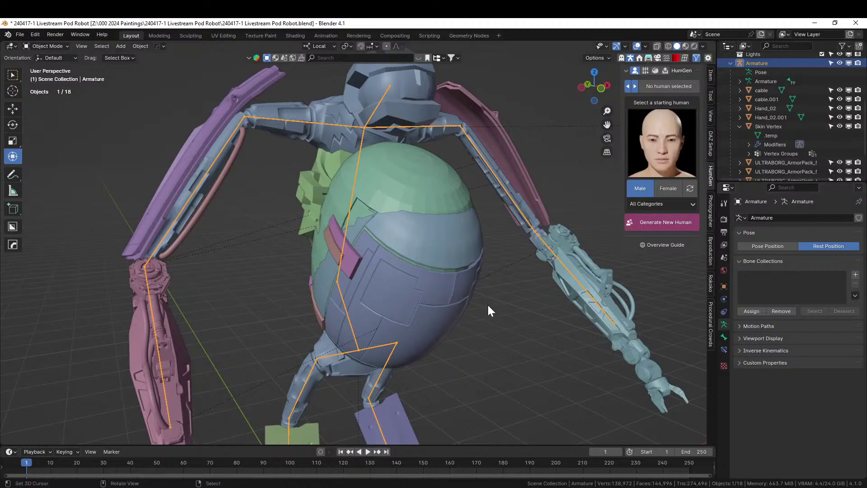
Select the five separate panel and extrusion objects around the pod body, check them in isolation, and join them into one object.
{"action": "middle_click_drag", "start_coordinate": [487, 303], "coordinate": [434, 292]}
{"action": "scroll", "coordinate": [384, 294], "scroll_direction": "up", "scroll_amount": 5}
{"action": "left_click", "coordinate": [348, 177]}
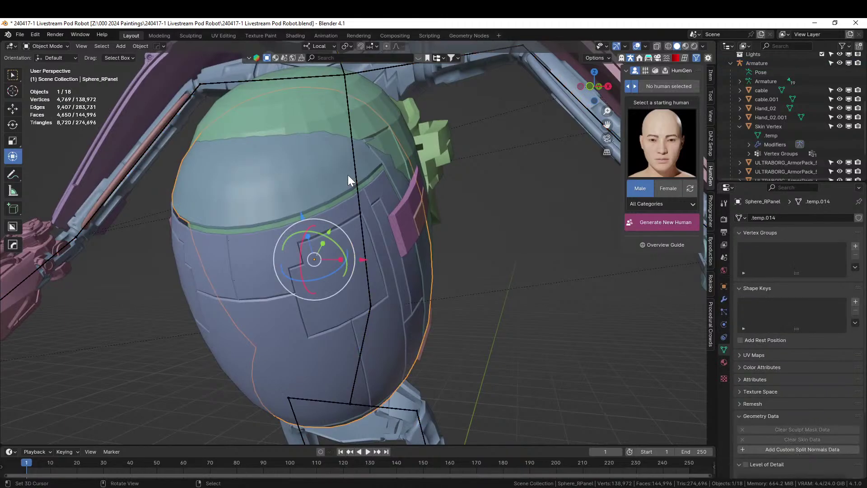
{"action": "left_click", "coordinate": [204, 248], "text": "shift"}
{"action": "middle_click_drag", "start_coordinate": [408, 270], "coordinate": [354, 240]}
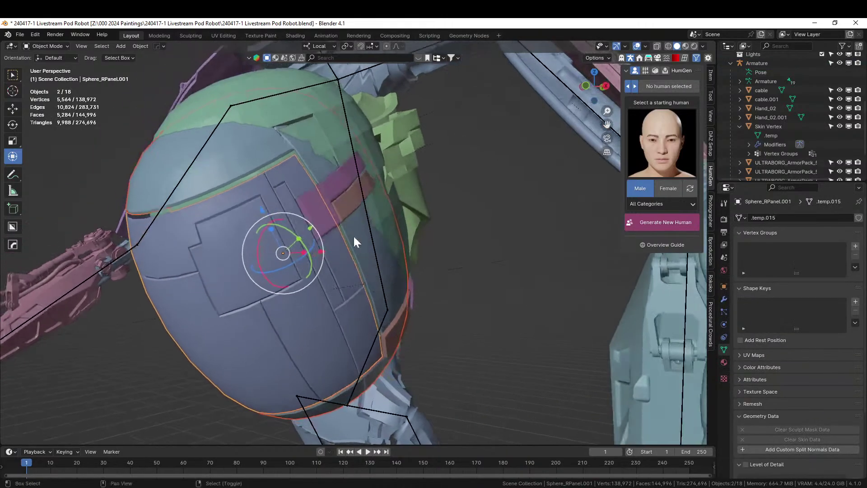
{"action": "left_click", "coordinate": [327, 197], "text": "shift"}
{"action": "left_click", "coordinate": [354, 211], "text": "shift"}
{"action": "middle_click_drag", "start_coordinate": [354, 210], "coordinate": [387, 266]}
{"action": "left_click", "coordinate": [341, 256], "text": "shift"}
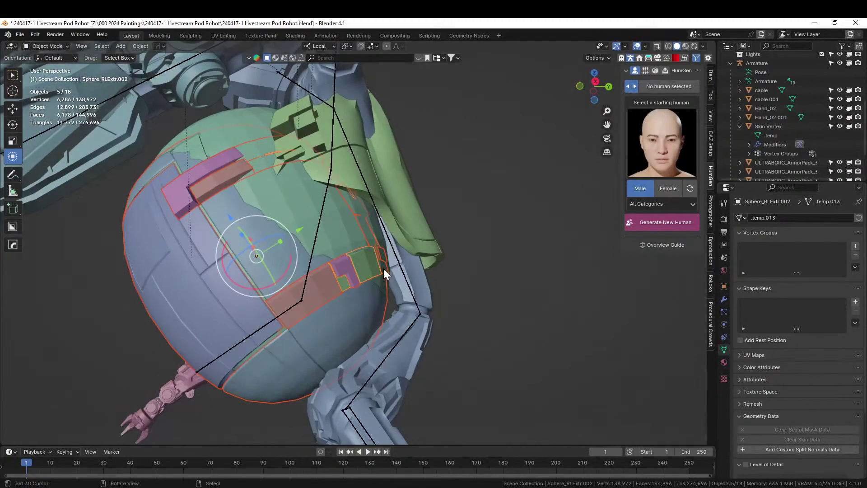
{"action": "key", "text": "KP_Divide"}
{"action": "middle_click_drag", "start_coordinate": [334, 311], "coordinate": [455, 328]}
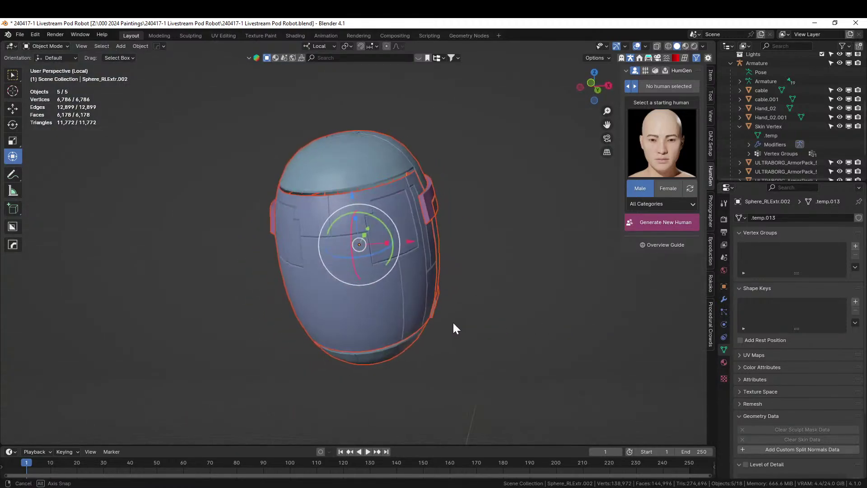
{"action": "key", "text": "KP_Divide"}
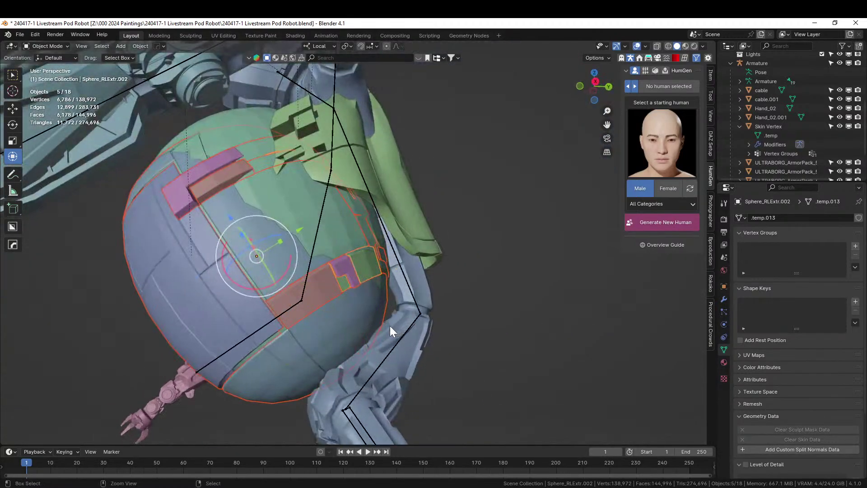
{"action": "key", "text": "ctrl+j"}
Isolate the joined panels with the Sphere and copy the Sphere's rotation and location onto the panel object.
{"action": "left_click", "coordinate": [277, 194], "text": "shift"}
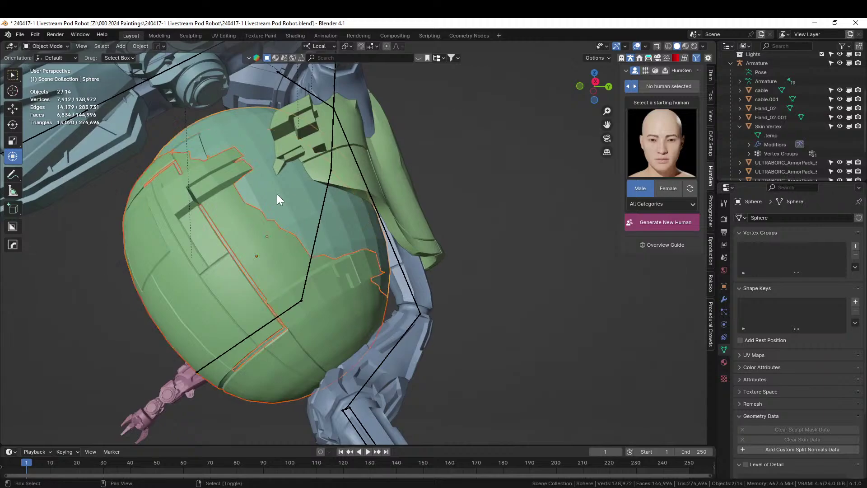
{"action": "key", "text": "KP_Divide"}
{"action": "key", "text": "KP_3"}
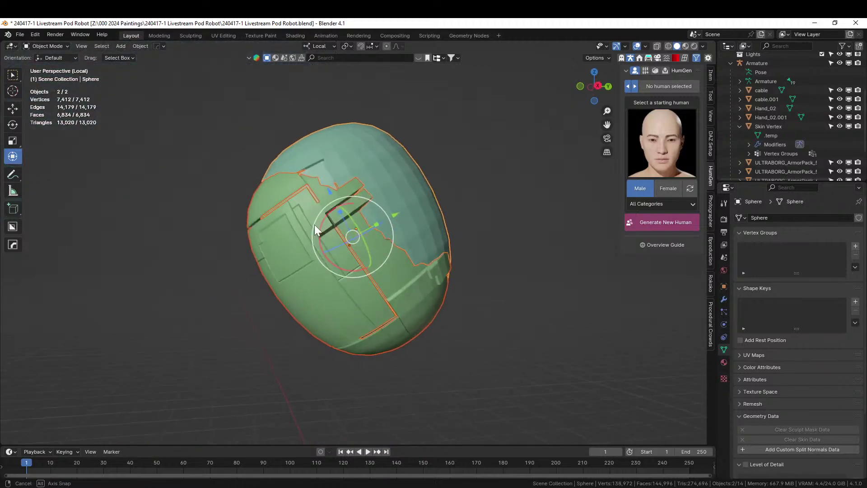
{"action": "left_click", "coordinate": [261, 229]}
{"action": "left_click", "coordinate": [712, 76]}
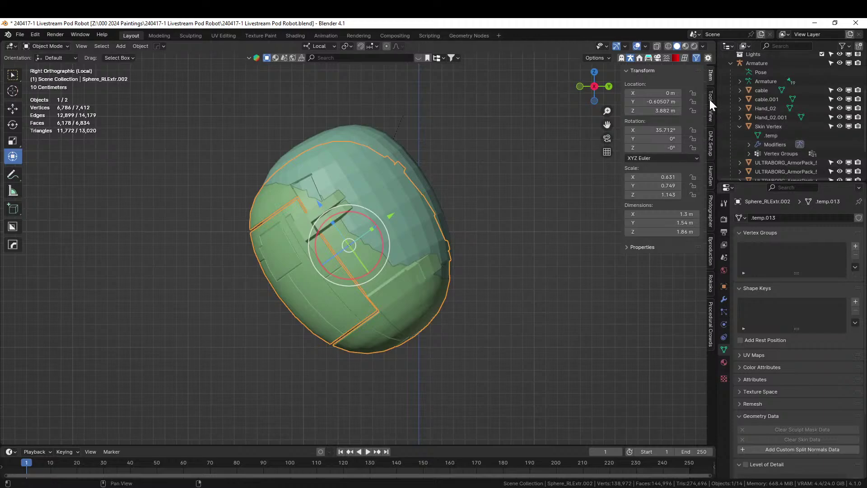
{"action": "left_click", "coordinate": [373, 135]}
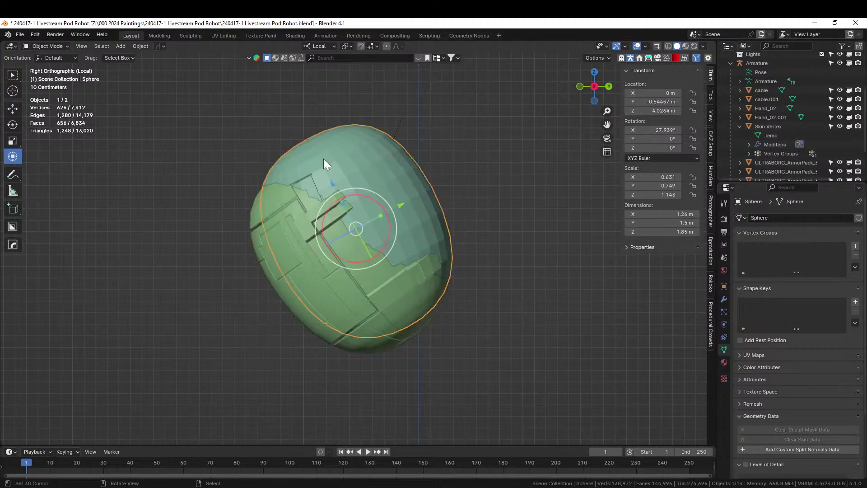
{"action": "left_click", "coordinate": [261, 215], "text": "shift"}
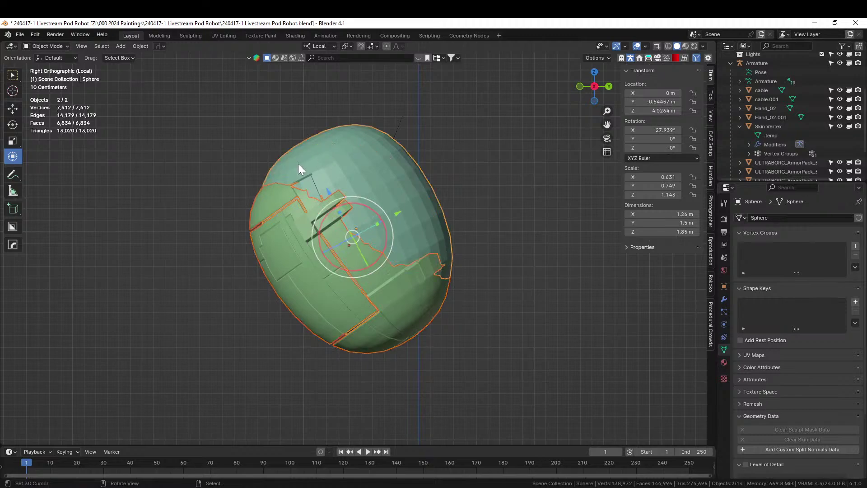
{"action": "key", "text": "ctrl+c"}
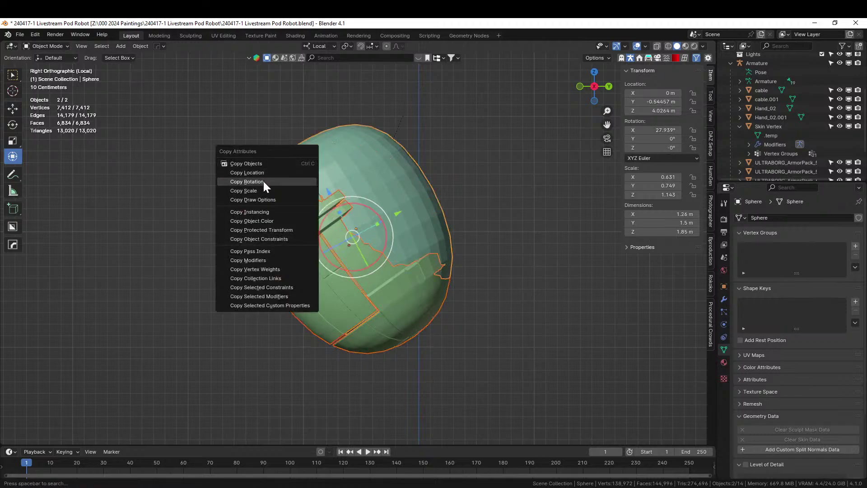
{"action": "left_click", "coordinate": [247, 182]}
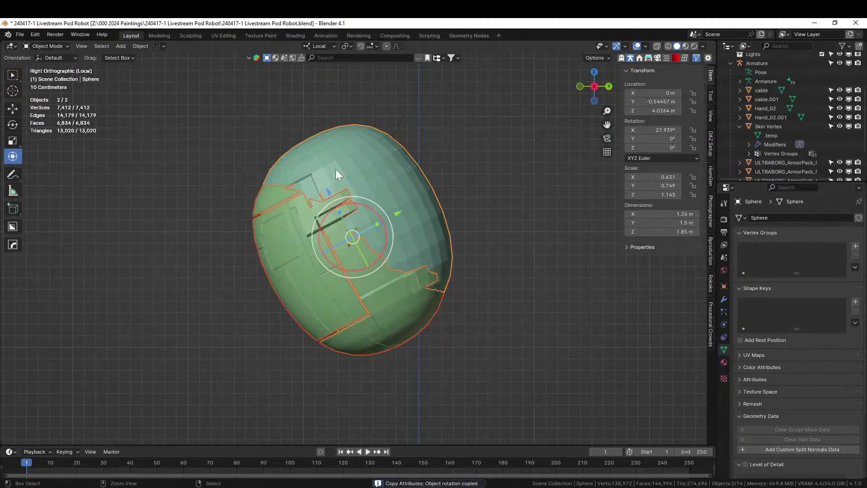
{"action": "key", "text": "ctrl+c"}
{"action": "left_click", "coordinate": [313, 162]}
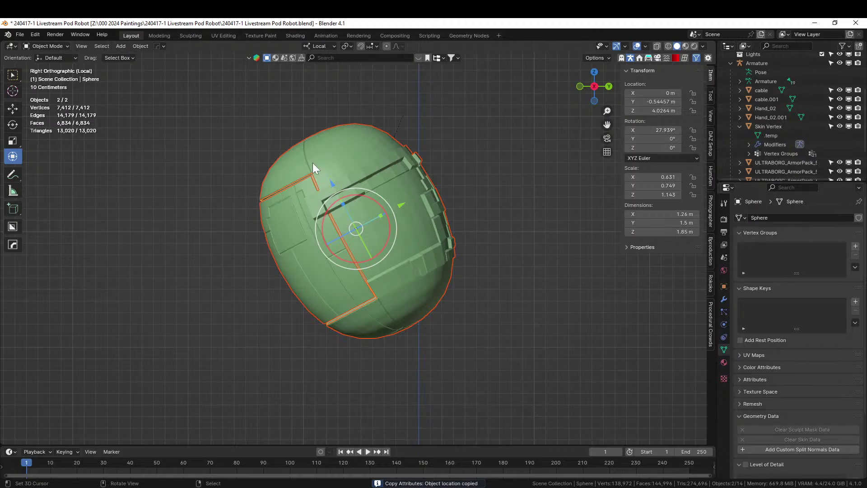
Try joining the Sphere into Sphere_RLExtr.002, check the result's parent relation, and undo the join.
{"action": "key", "text": "KP_Divide"}
{"action": "key", "text": "KP_Divide"}
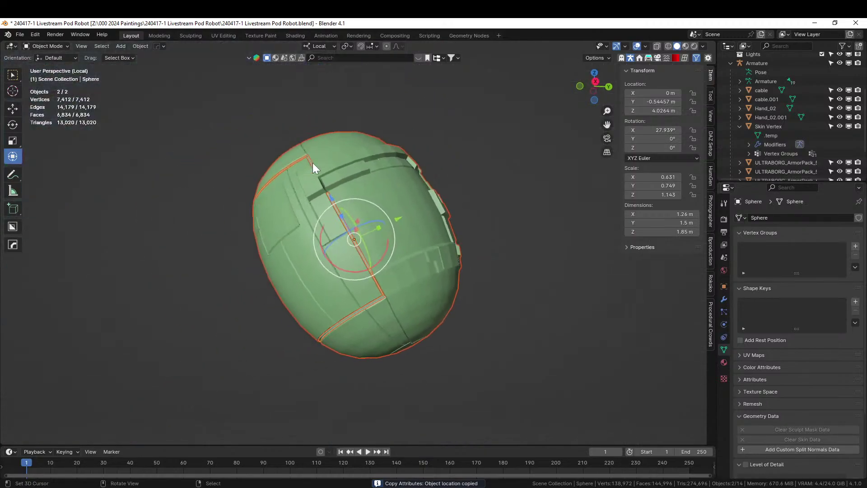
{"action": "scroll", "coordinate": [795, 119], "scroll_direction": "up", "scroll_amount": 5}
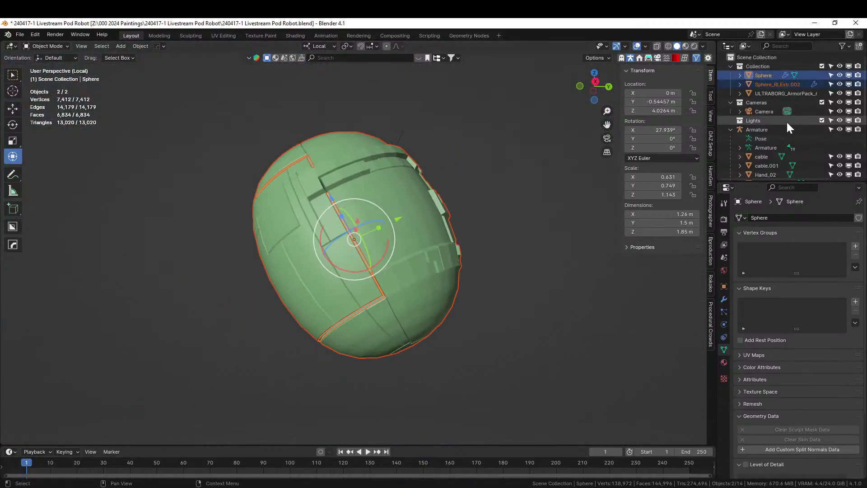
{"action": "left_click", "coordinate": [779, 85]}
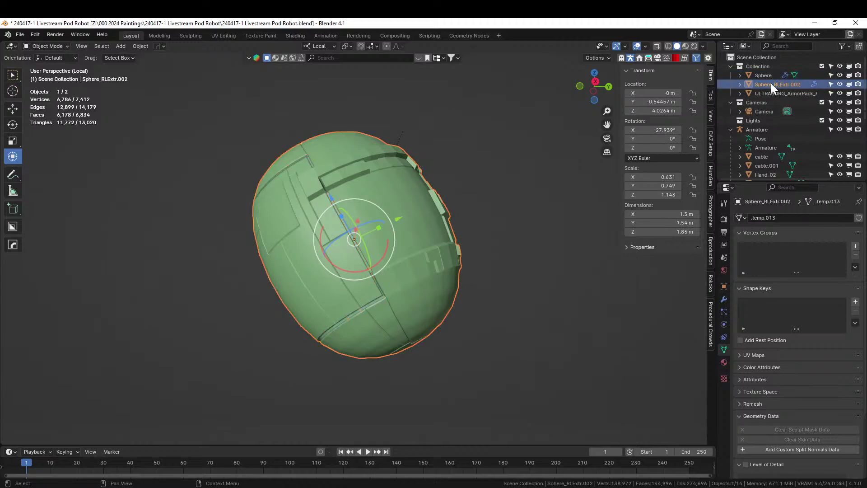
{"action": "left_click", "coordinate": [762, 75], "text": "ctrl"}
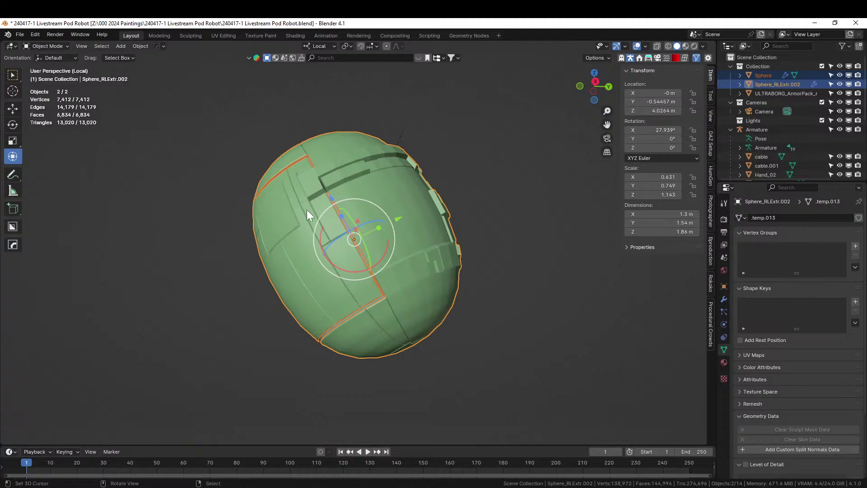
{"action": "key", "text": "ctrl+j"}
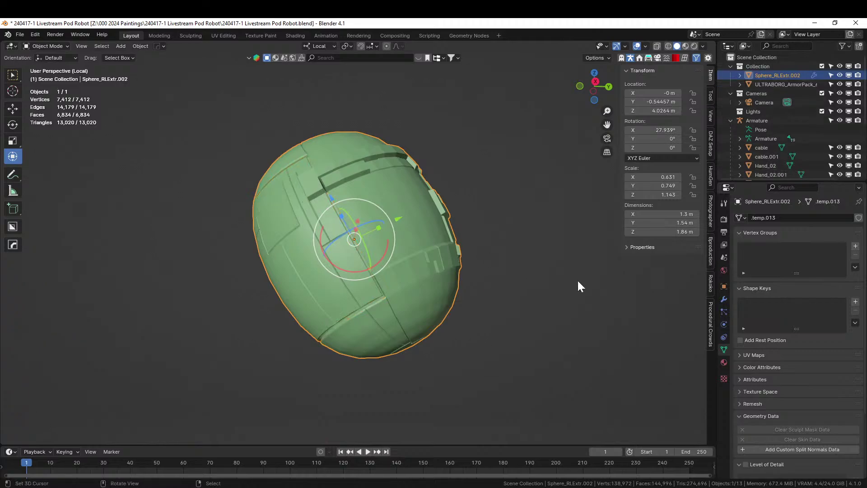
{"action": "left_click", "coordinate": [724, 286]}
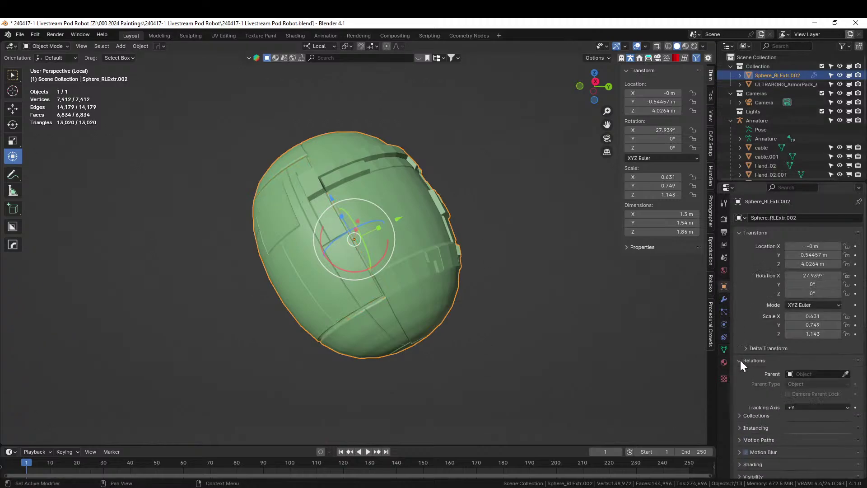
{"action": "key", "text": "ctrl+z"}
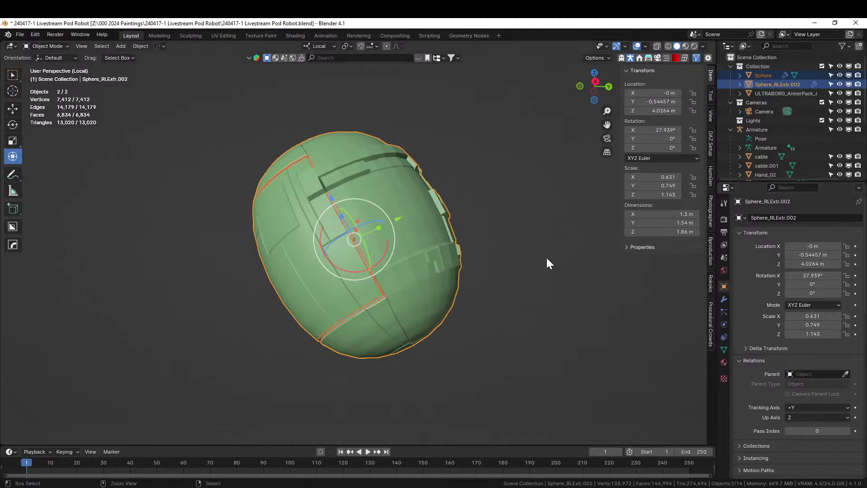
{"action": "key", "text": "ctrl+z"}
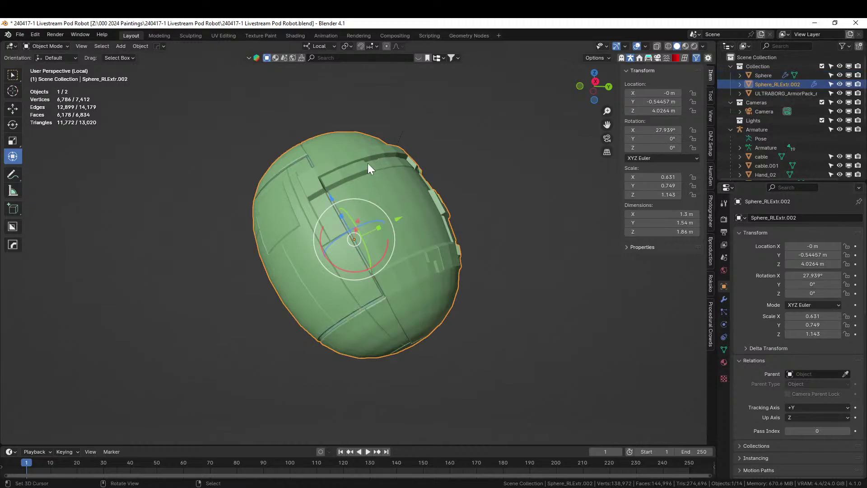
Join Sphere_RLExtr.002 into the Sphere, keeping the Sphere active with its Bone.06 parent, and leave the isolated view.
{"action": "left_click", "coordinate": [343, 167]}
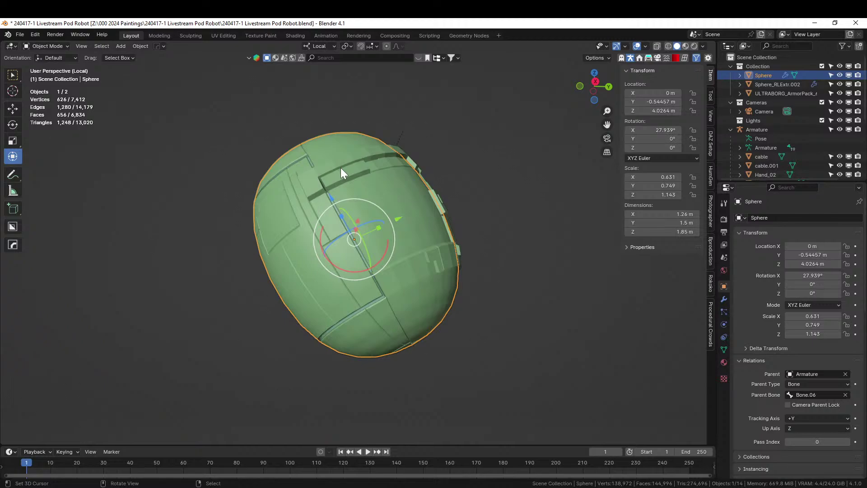
{"action": "left_click", "coordinate": [778, 84]}
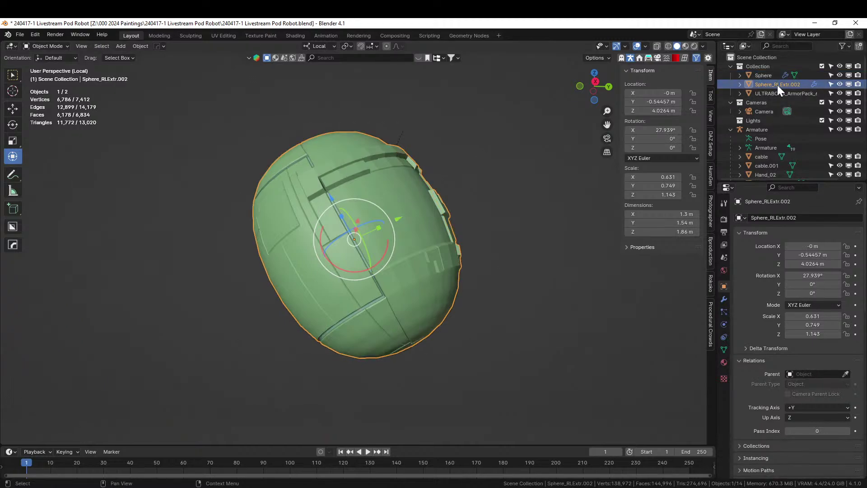
{"action": "left_click", "coordinate": [769, 74], "text": "shift"}
{"action": "left_click", "coordinate": [768, 75], "text": "ctrl"}
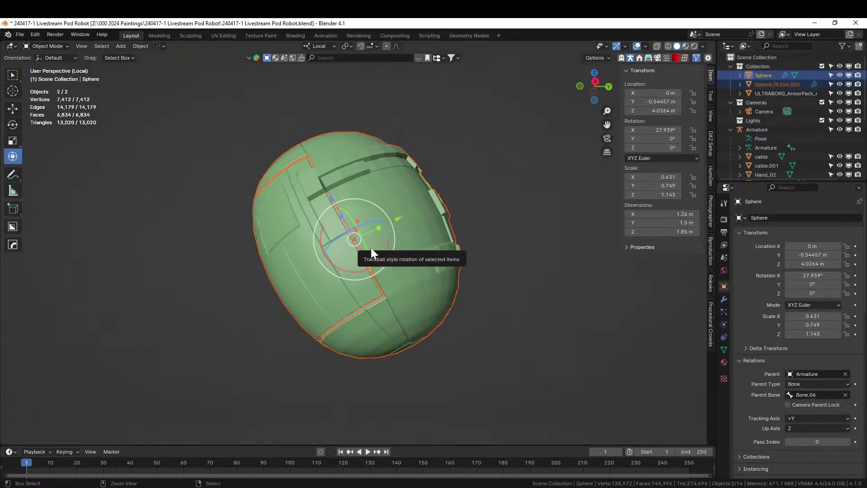
{"action": "key", "text": "ctrl+j"}
{"action": "middle_click_drag", "start_coordinate": [372, 255], "coordinate": [465, 307]}
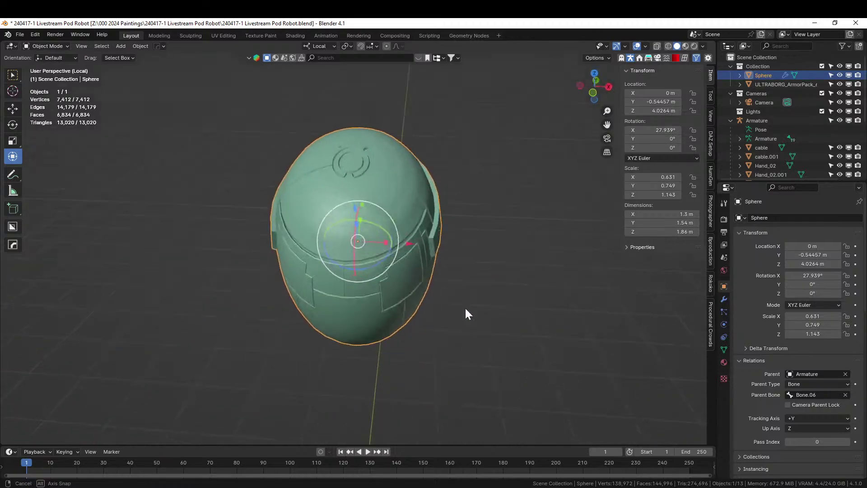
{"action": "key", "text": "KP_Divide"}
Check that the joined pod body follows the rig by toggling the Armature to Pose Position and back to Rest Position, and save the file.
{"action": "scroll", "coordinate": [542, 278], "scroll_direction": "down", "scroll_amount": 1}
{"action": "scroll", "coordinate": [543, 278], "scroll_direction": "down", "scroll_amount": 4}
{"action": "middle_click_drag", "start_coordinate": [543, 278], "coordinate": [511, 290]}
{"action": "scroll", "coordinate": [510, 290], "scroll_direction": "up", "scroll_amount": 2}
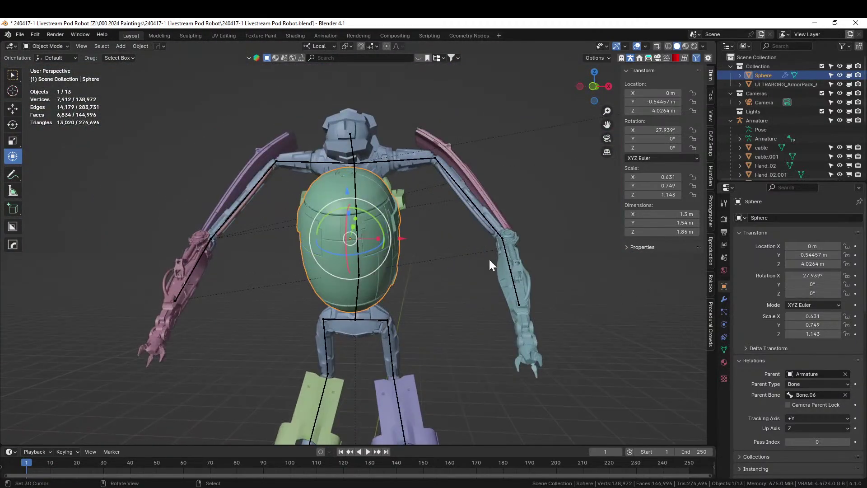
{"action": "left_click", "coordinate": [406, 159]}
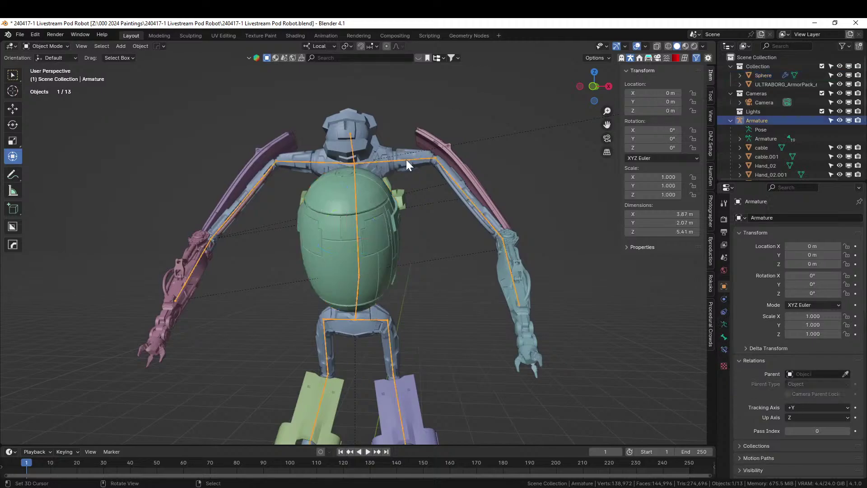
{"action": "left_click", "coordinate": [724, 324]}
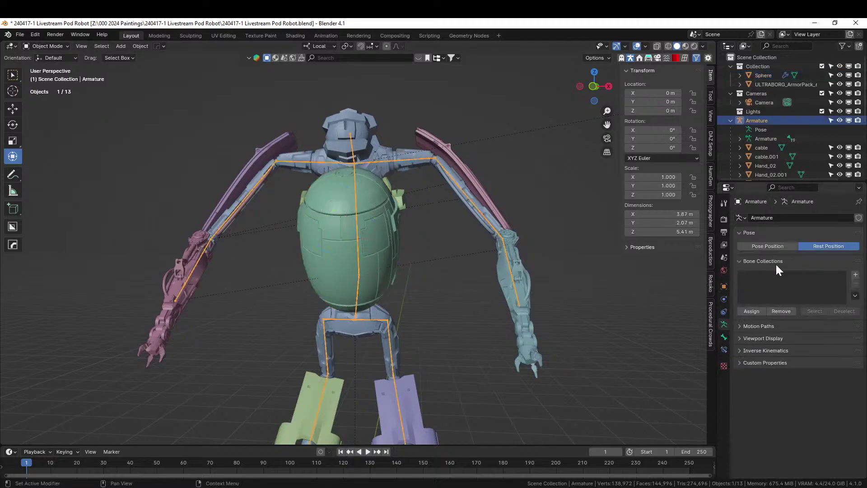
{"action": "left_click", "coordinate": [768, 246]}
{"action": "middle_click_drag", "start_coordinate": [463, 232], "coordinate": [490, 219]}
{"action": "left_click", "coordinate": [827, 246]}
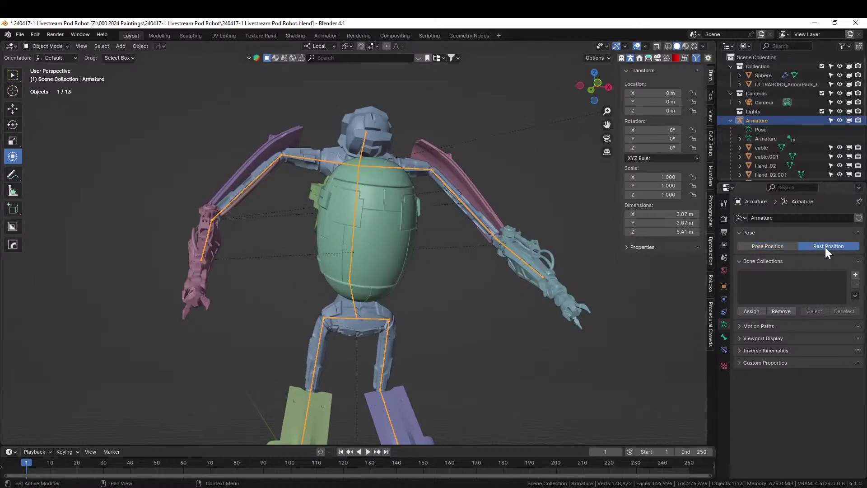
{"action": "middle_click_drag", "start_coordinate": [405, 323], "coordinate": [367, 317]}
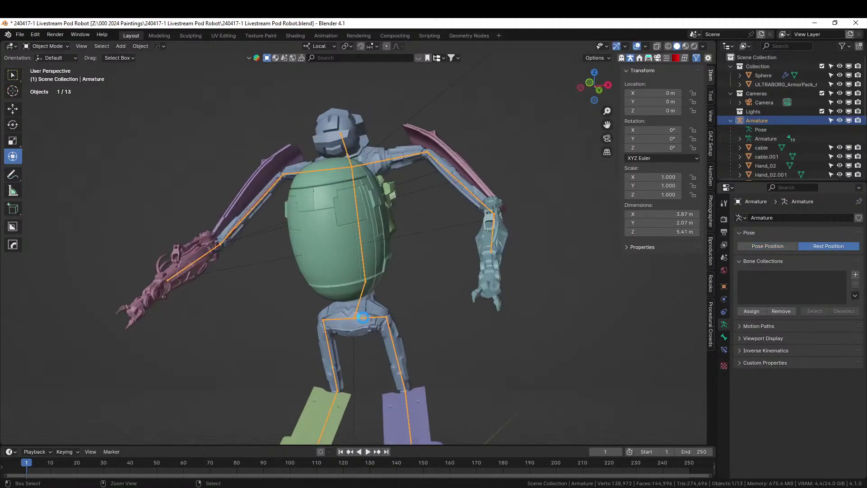
{"action": "key", "text": "ctrl+s"}
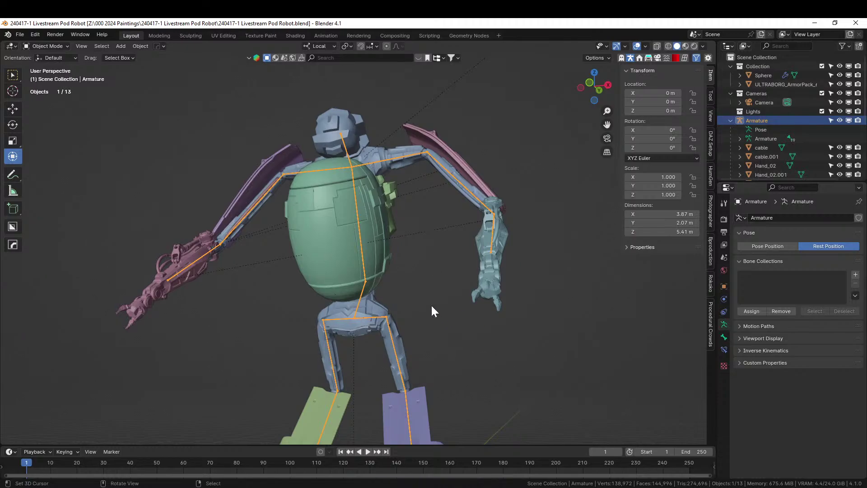
Place the Engine_17 asset in the scene beside the robot and scale it down to 0.21.
{"action": "middle_click_drag", "start_coordinate": [431, 305], "coordinate": [153, 289]}
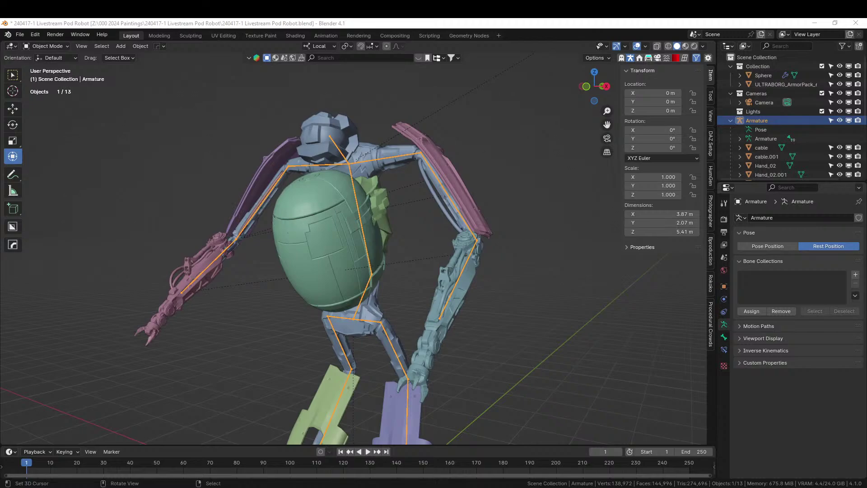
{"action": "left_click_drag", "start_coordinate": [390, 275], "coordinate": [539, 385]}
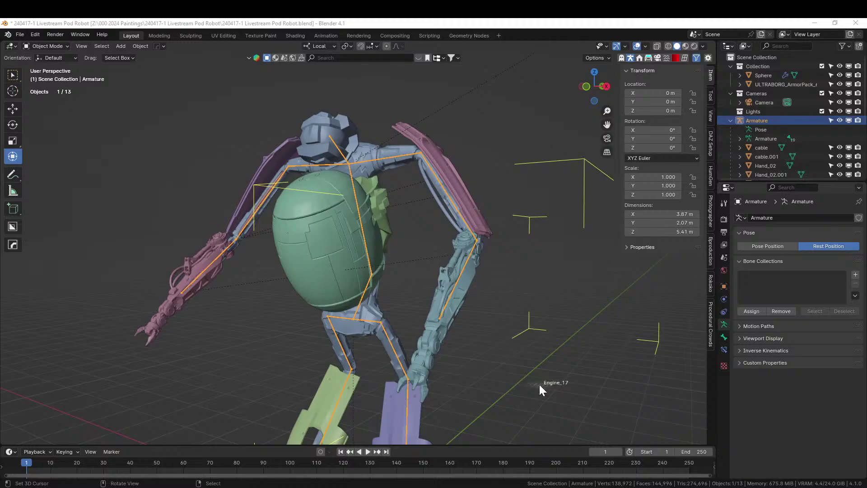
{"action": "left_click_drag", "start_coordinate": [539, 384], "coordinate": [539, 384]}
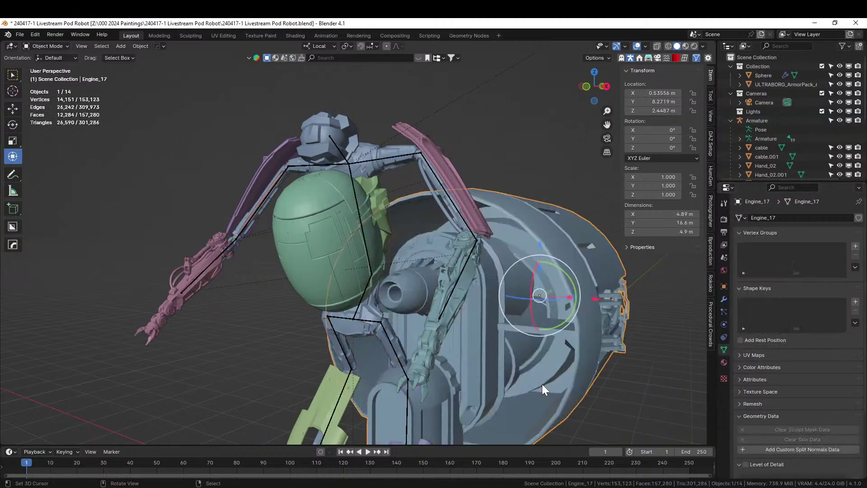
{"action": "key", "text": "KP_3"}
{"action": "scroll", "coordinate": [574, 362], "scroll_direction": "down", "scroll_amount": 5}
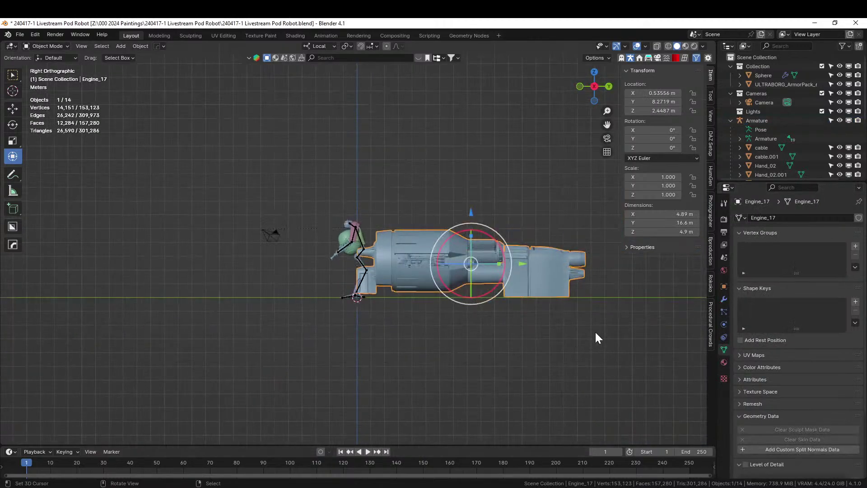
{"action": "key", "text": "s"}
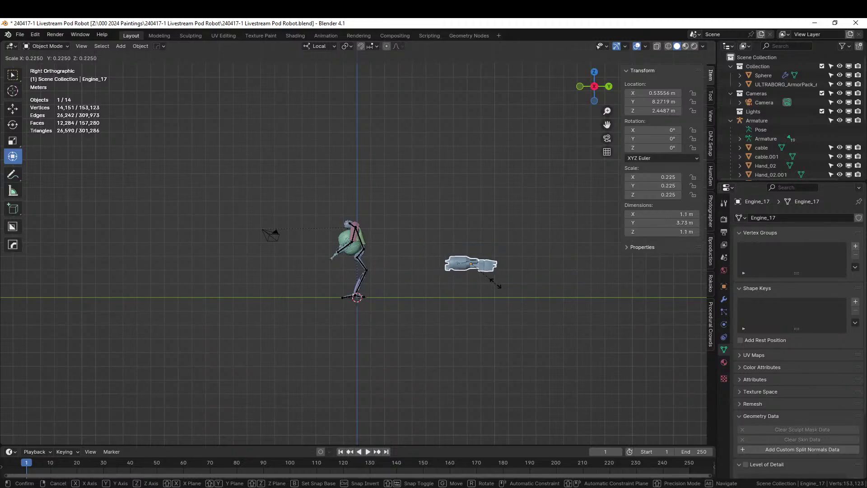
{"action": "left_click", "coordinate": [497, 285]}
Move Engine_17 behind the robot's back, tilt it to about -64° on X, and scale it down to about 0.183.
{"action": "key", "text": "r"}
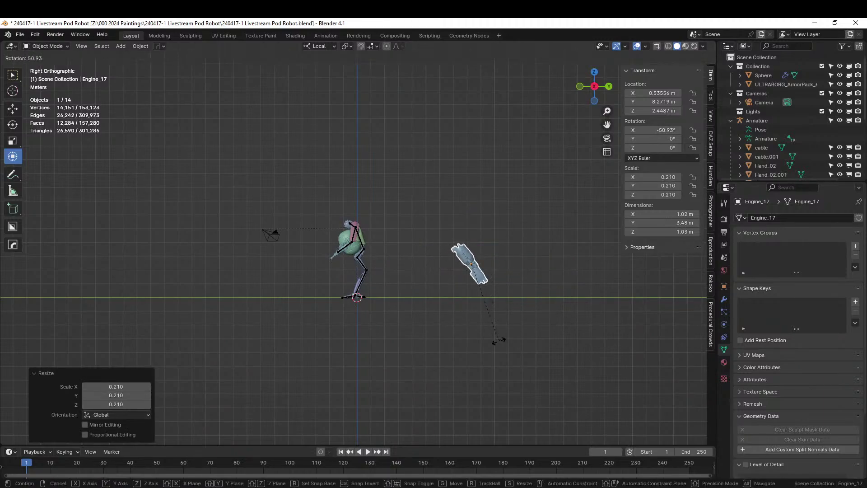
{"action": "left_click", "coordinate": [498, 339]}
{"action": "key", "text": "g"}
{"action": "left_click", "coordinate": [401, 308]}
{"action": "key", "text": "r"}
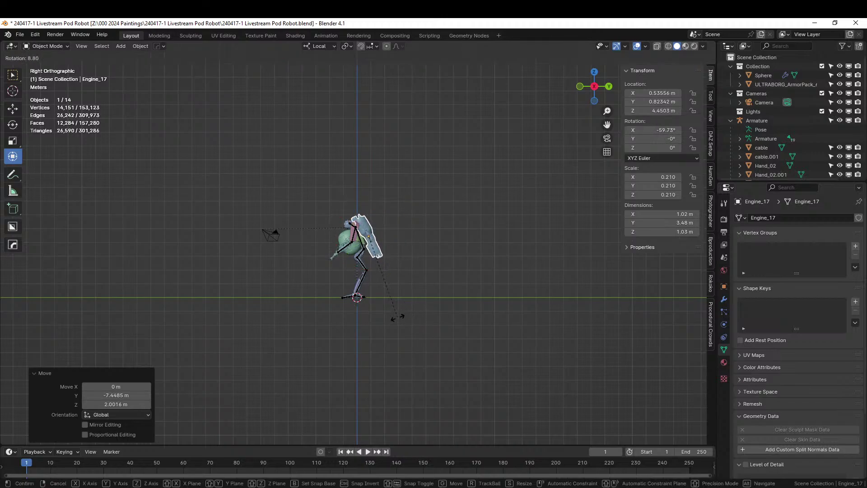
{"action": "left_click", "coordinate": [394, 322]}
{"action": "key", "text": "s"}
{"action": "left_click", "coordinate": [387, 311]}
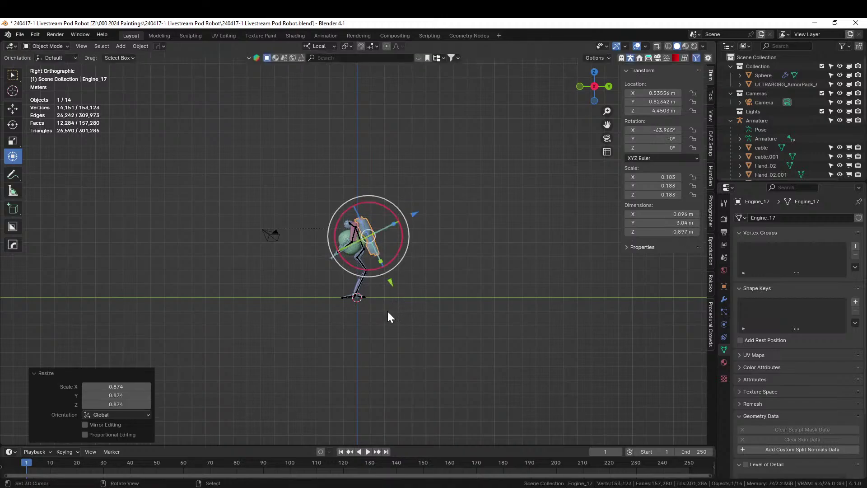
Shift Engine_17 about 0.17 m along X toward the robot's centre and scale it down to about 0.14.
{"action": "key", "text": "KP_Decimal"}
{"action": "middle_click_drag", "start_coordinate": [426, 331], "coordinate": [470, 384]}
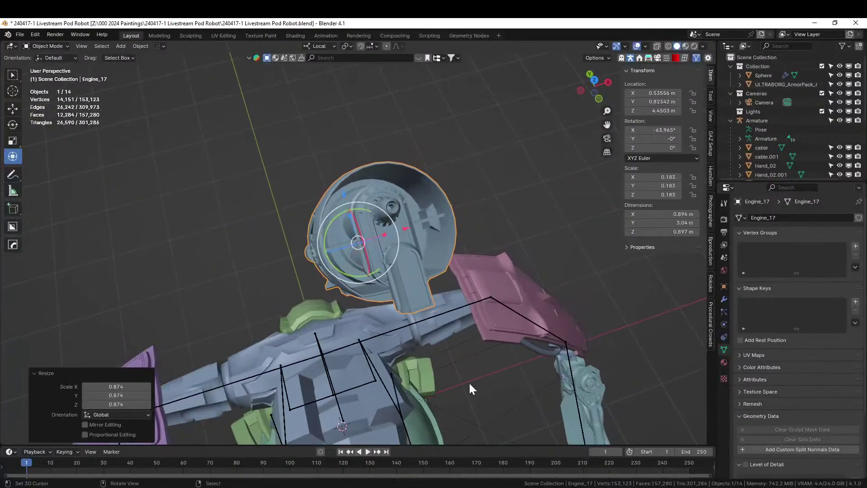
{"action": "left_click_drag", "start_coordinate": [409, 223], "coordinate": [402, 234]}
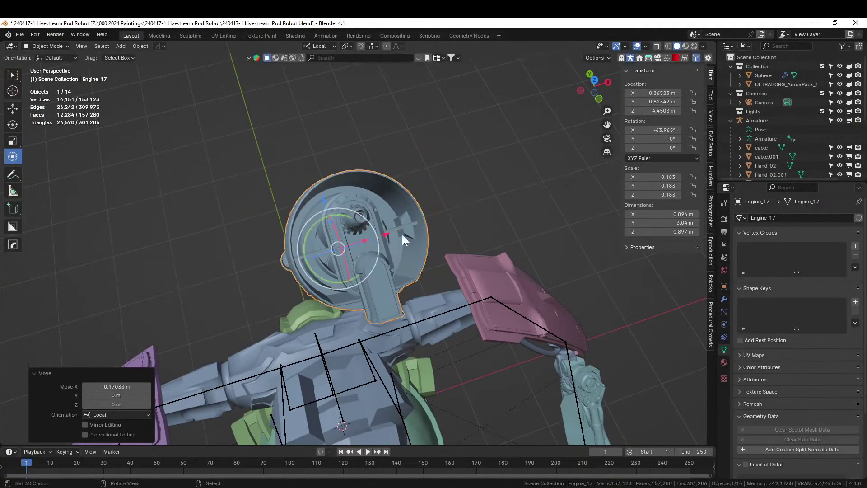
{"action": "middle_click_drag", "start_coordinate": [402, 234], "coordinate": [533, 195]}
{"action": "middle_click_drag", "start_coordinate": [523, 179], "coordinate": [297, 156]}
{"action": "key", "text": "s"}
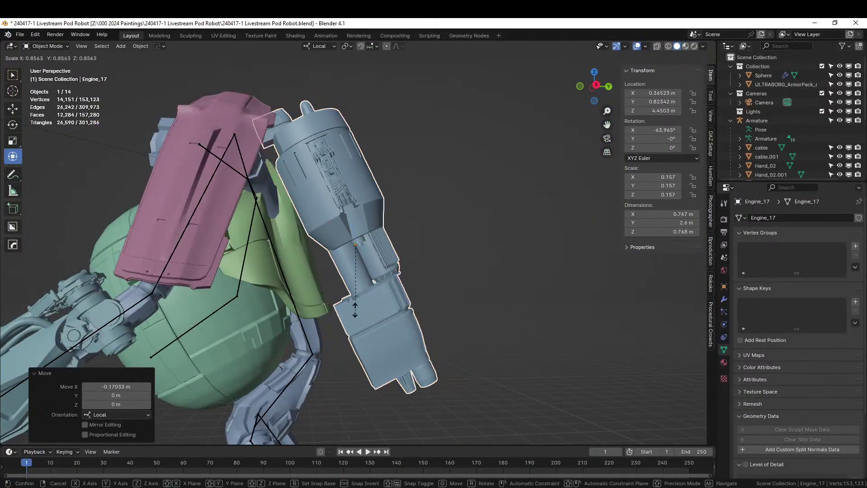
{"action": "middle_click_drag", "start_coordinate": [351, 304], "coordinate": [348, 312], "text": "alt"}
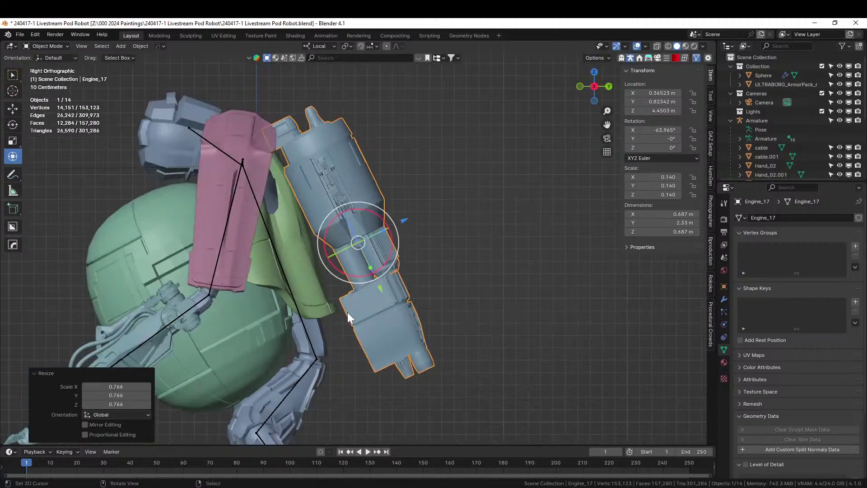
Tilt Engine_17 to about -69° on X and move it against the back armor at about X 0.376, Y 0.619, Z 4.401 m.
{"action": "left_click", "coordinate": [354, 316]}
{"action": "key", "text": "g"}
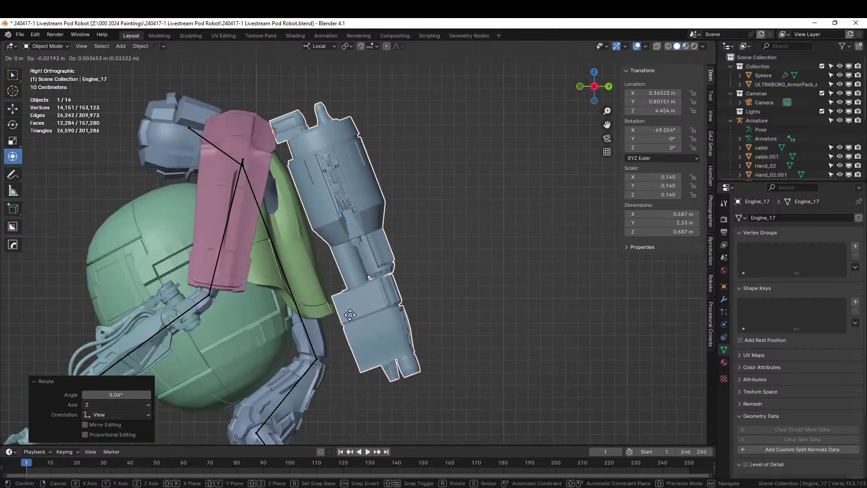
{"action": "left_click", "coordinate": [340, 317]}
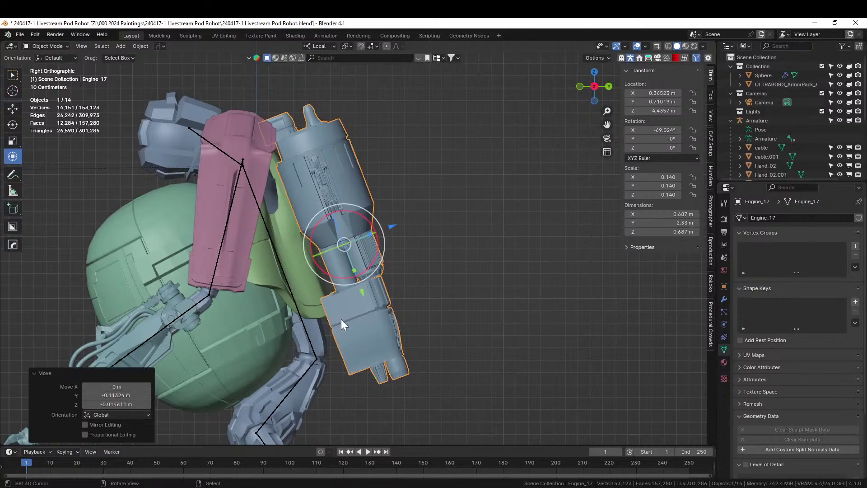
{"action": "middle_click_drag", "start_coordinate": [341, 319], "coordinate": [449, 432]}
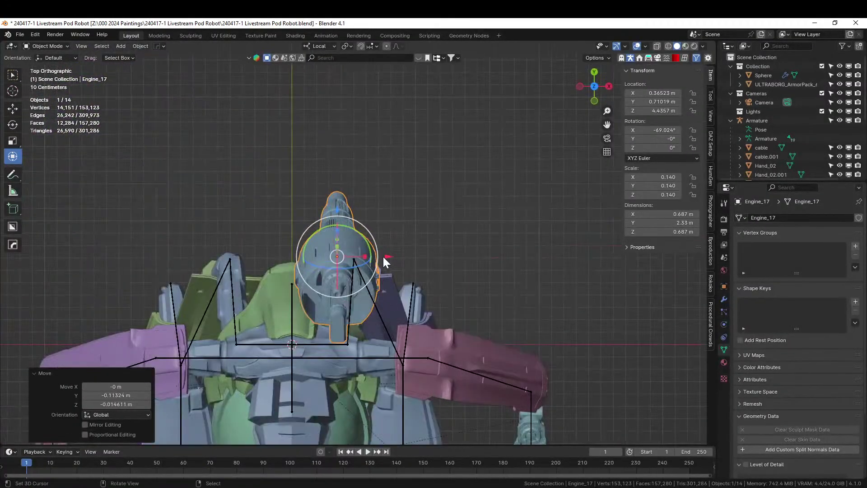
{"action": "left_click_drag", "start_coordinate": [383, 256], "coordinate": [387, 255]}
{"action": "middle_click_drag", "start_coordinate": [387, 254], "coordinate": [401, 196]}
{"action": "key", "text": "g"}
{"action": "key", "text": "z"}
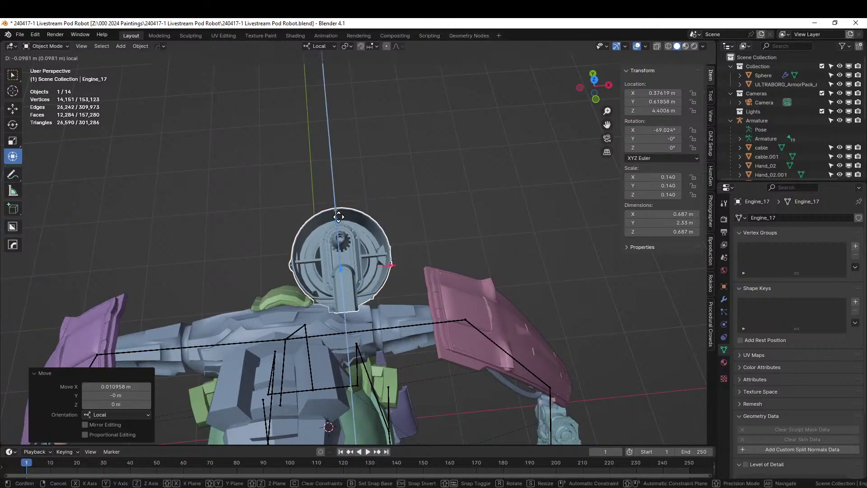
Mirror Engine_17 across the robot's body mesh with a Mirror modifier, placing a second engine on the other side of the back.
{"action": "middle_click_drag", "start_coordinate": [339, 218], "coordinate": [297, 289]}
{"action": "scroll", "coordinate": [298, 291], "scroll_direction": "up", "scroll_amount": 3}
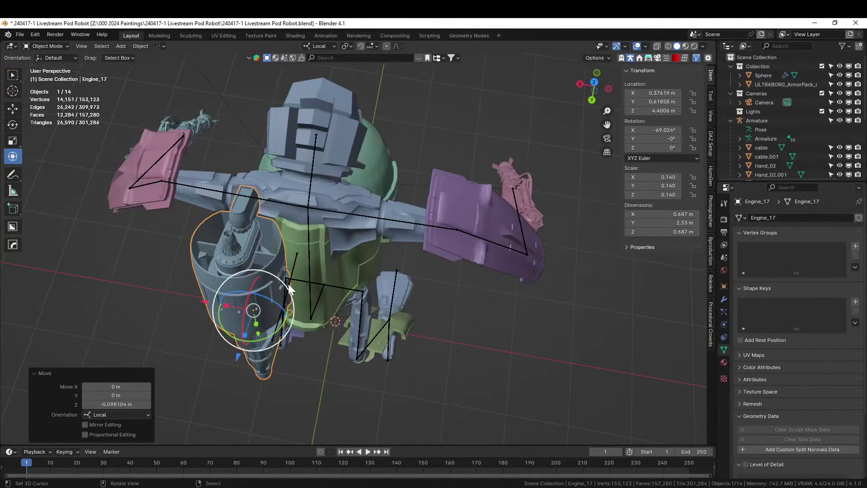
{"action": "left_click", "coordinate": [278, 226], "text": "shift"}
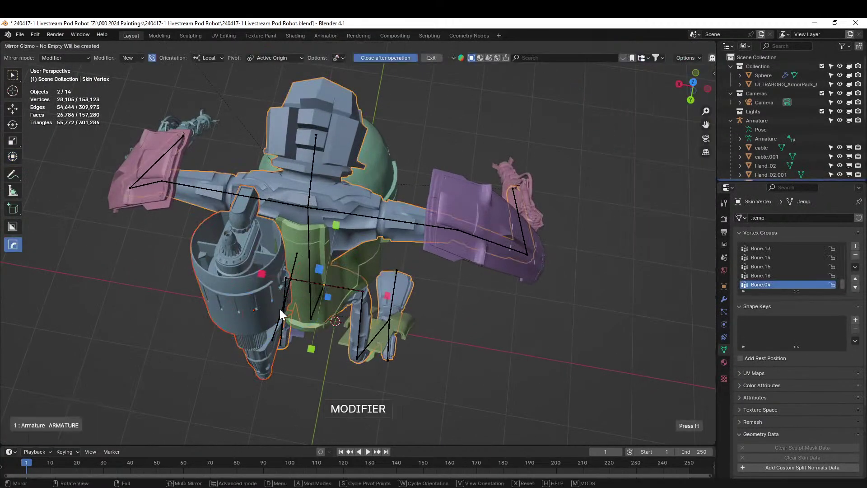
{"action": "middle_click_drag", "start_coordinate": [263, 274], "coordinate": [352, 251]}
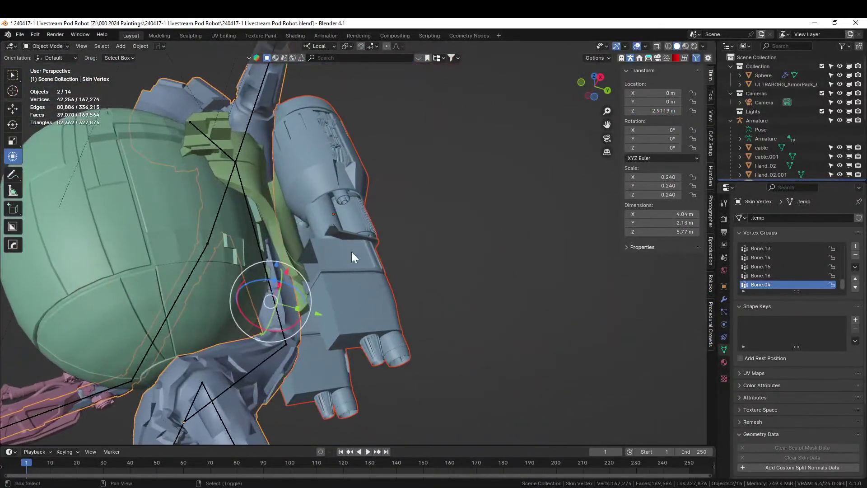
In Engine_17's mesh, extrude the flat face of the lower block that faces the robot by about 0.139 m.
{"action": "scroll", "coordinate": [357, 271], "scroll_direction": "up", "scroll_amount": 3}
{"action": "left_click", "coordinate": [345, 284]}
{"action": "key", "text": "Tab"}
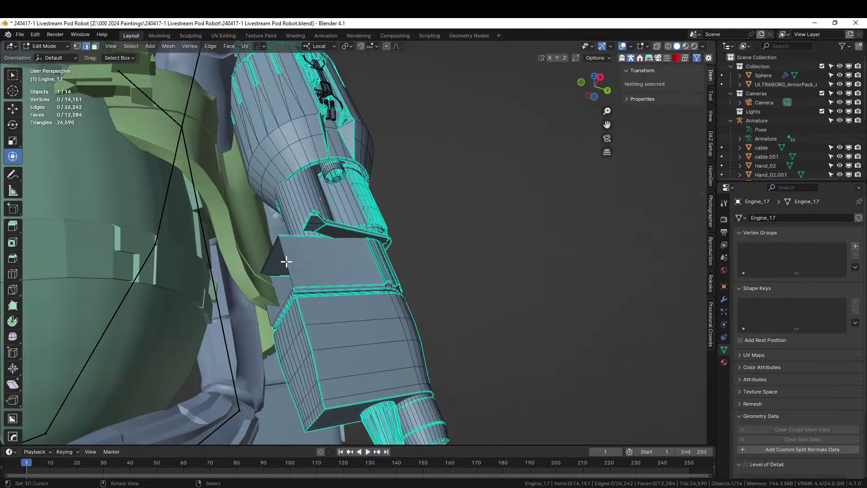
{"action": "middle_click_drag", "start_coordinate": [301, 267], "coordinate": [293, 296]}
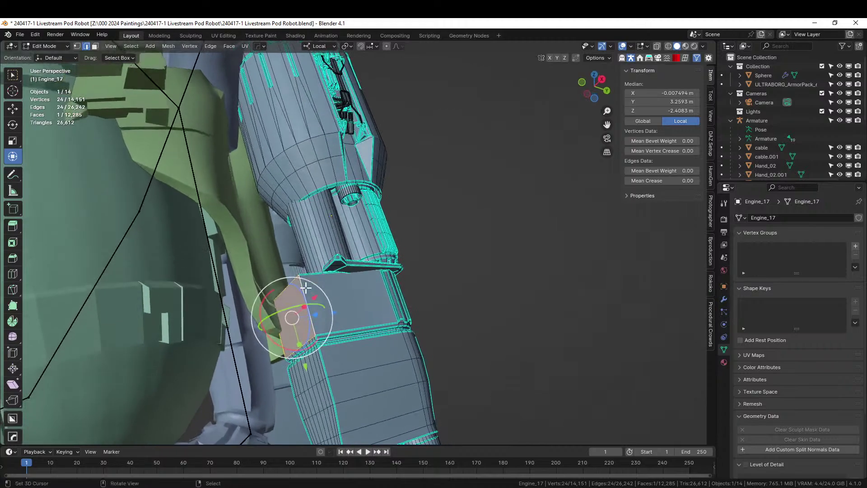
{"action": "key", "text": "e"}
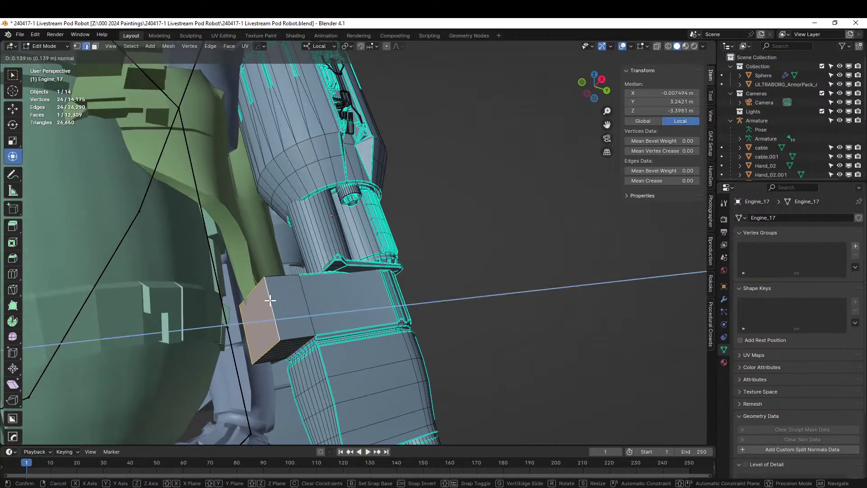
{"action": "left_click", "coordinate": [270, 299]}
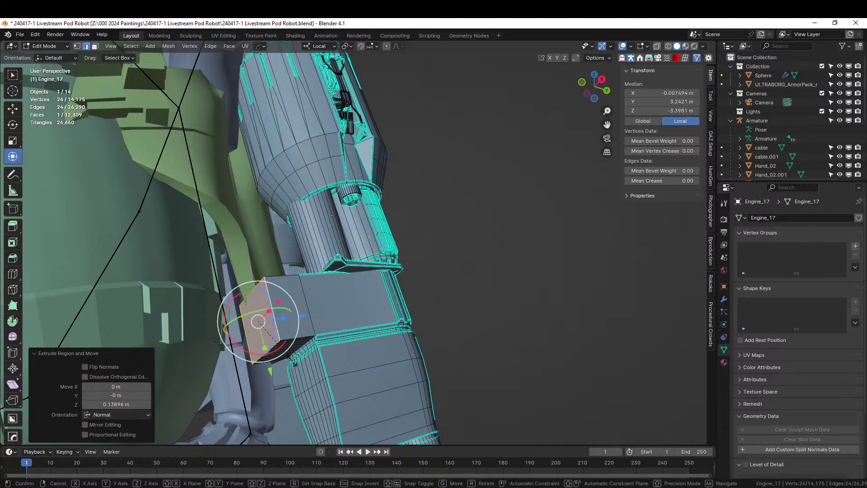
Taper the mount by scaling its end face to 0.621, extruding about 0.04 m, scaling to 0.65, and extruding about 0.043 m.
{"action": "left_click", "coordinate": [282, 344]}
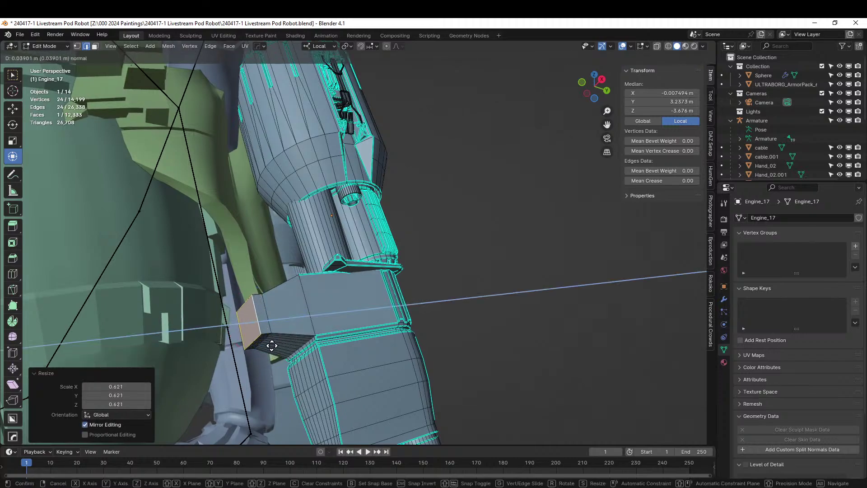
{"action": "left_click", "coordinate": [272, 346]}
{"action": "left_click", "coordinate": [276, 353]}
{"action": "key", "text": "e"}
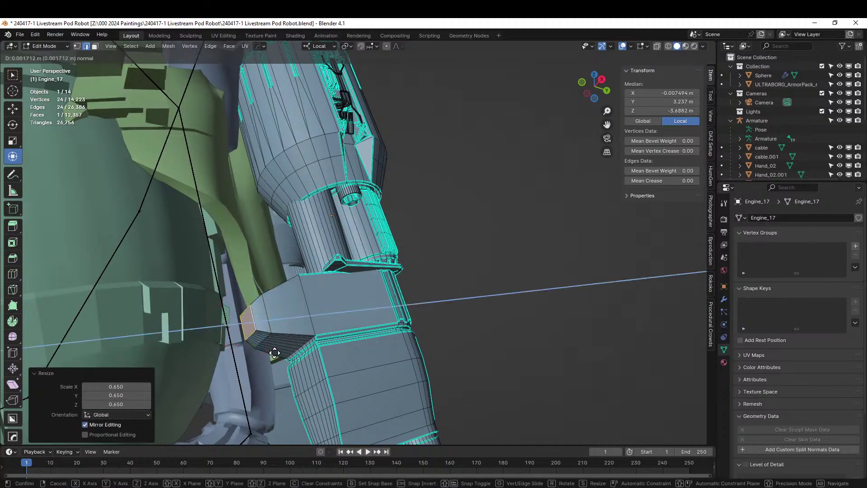
{"action": "left_click", "coordinate": [266, 355]}
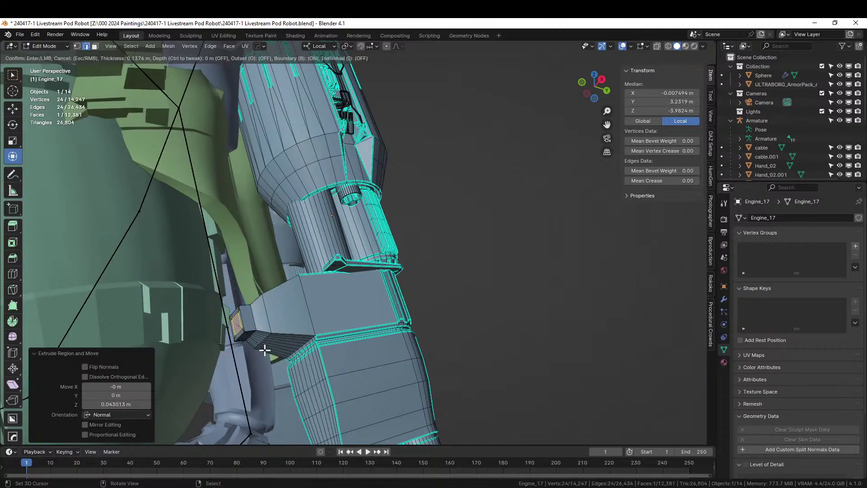
Inset the mount's end face by about 0.138 m, extrude the inset face, and finish editing the engine mesh.
{"action": "left_click", "coordinate": [265, 350]}
{"action": "key", "text": "e"}
{"action": "left_click", "coordinate": [271, 353]}
{"action": "scroll", "coordinate": [273, 355], "scroll_direction": "down", "scroll_amount": 4}
{"action": "middle_click_drag", "start_coordinate": [273, 355], "coordinate": [421, 218]}
{"action": "key", "text": "Tab"}
{"action": "scroll", "coordinate": [432, 325], "scroll_direction": "up", "scroll_amount": 5}
{"action": "scroll", "coordinate": [447, 328], "scroll_direction": "down", "scroll_amount": 5}
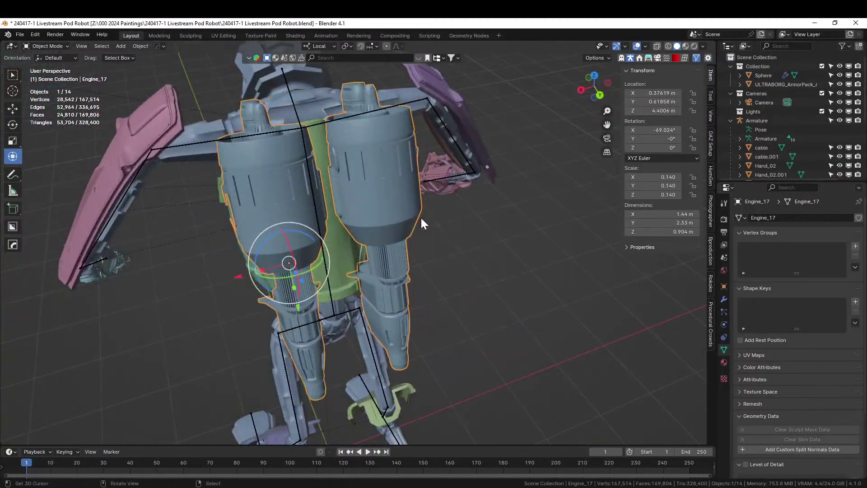
Apply Engine_17's Mirror modifier and parent the engines to the armature's central spine bone with the Bone option.
{"action": "left_click", "coordinate": [724, 299]}
{"action": "key", "text": "ctrl+a"}
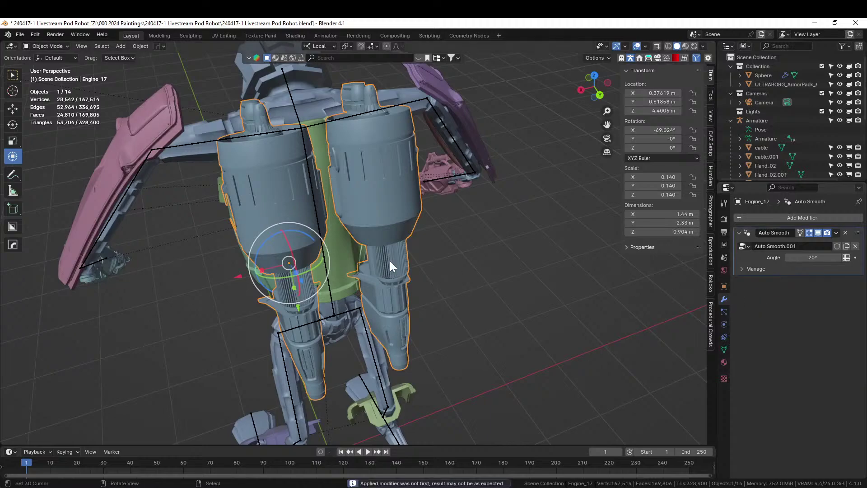
{"action": "middle_click_drag", "start_coordinate": [389, 261], "coordinate": [252, 236]}
{"action": "left_click", "coordinate": [242, 197], "text": "shift"}
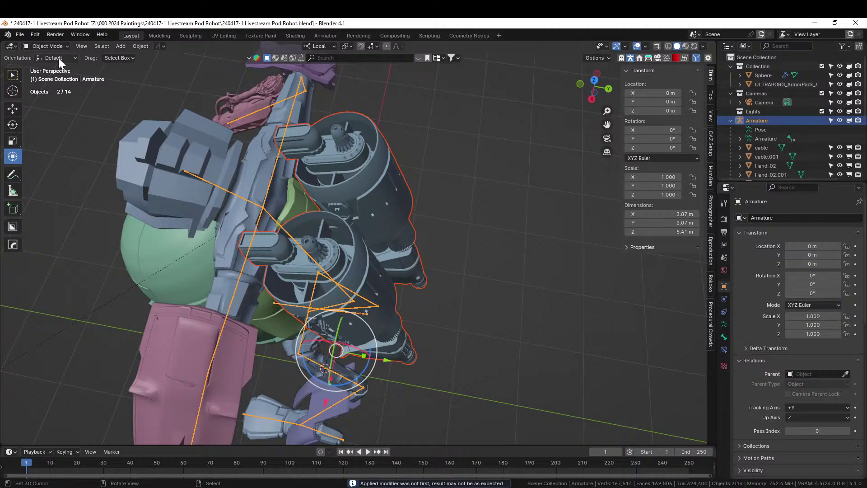
{"action": "left_click", "coordinate": [48, 76]}
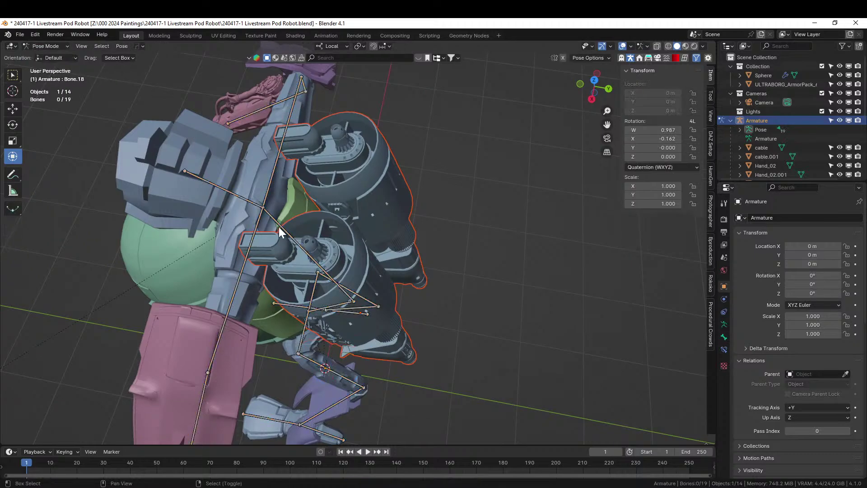
{"action": "left_click", "coordinate": [278, 226]}
{"action": "key", "text": "ctrl+p"}
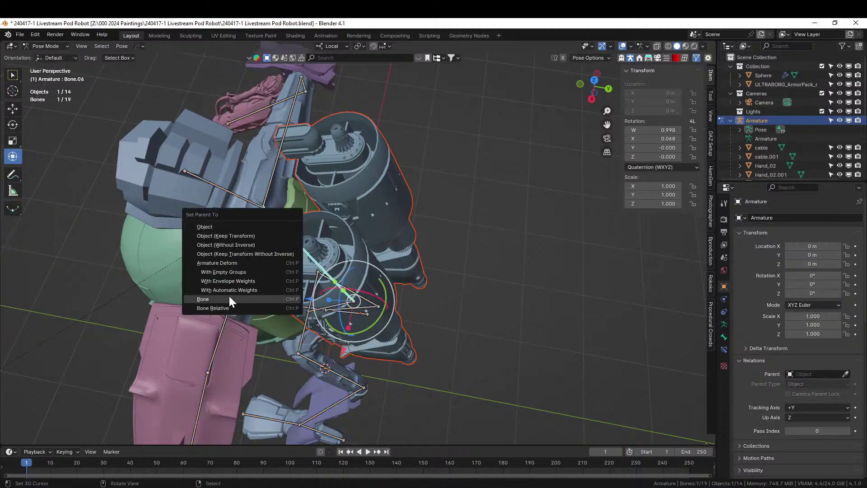
{"action": "left_click", "coordinate": [203, 299]}
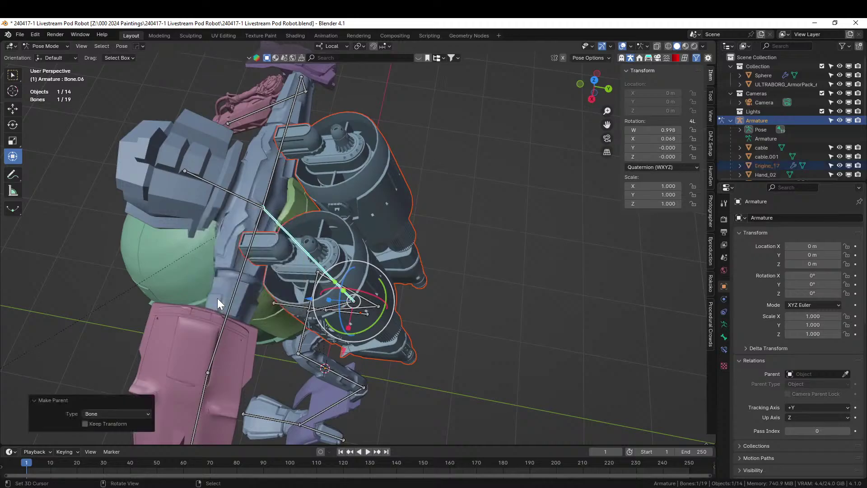
Return the armature to Object Mode, clear the selection, and save the file.
{"action": "left_click", "coordinate": [52, 44]}
{"action": "left_click", "coordinate": [49, 53]}
{"action": "middle_click_drag", "start_coordinate": [432, 316], "coordinate": [612, 252]}
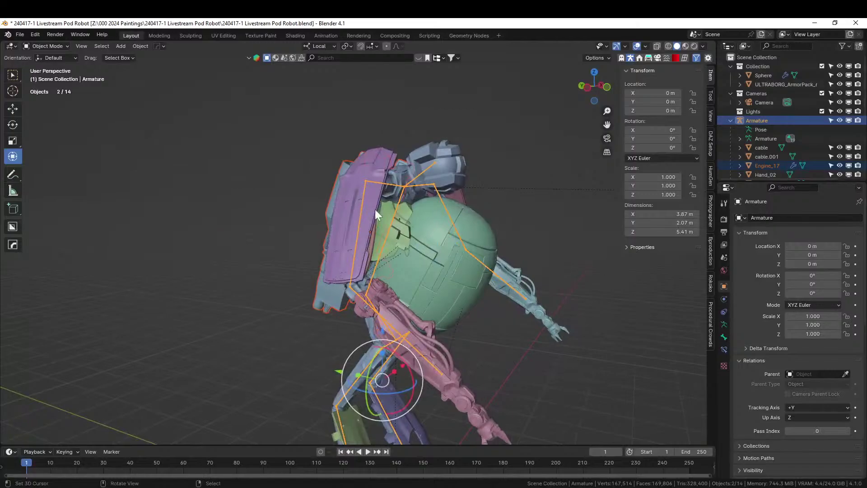
{"action": "left_click", "coordinate": [531, 207]}
{"action": "middle_click_drag", "start_coordinate": [531, 206], "coordinate": [225, 214]}
{"action": "key", "text": "ctrl+s"}
Open both lower-leg armor pieces together for mesh editing.
{"action": "scroll", "coordinate": [418, 222], "scroll_direction": "down", "scroll_amount": 4}
{"action": "middle_click_drag", "start_coordinate": [296, 269], "coordinate": [258, 247], "text": "ctrl"}
{"action": "left_click", "coordinate": [228, 239]}
{"action": "key", "text": "Tab"}
{"action": "scroll", "coordinate": [229, 240], "scroll_direction": "up", "scroll_amount": 3}
{"action": "key", "text": "Tab"}
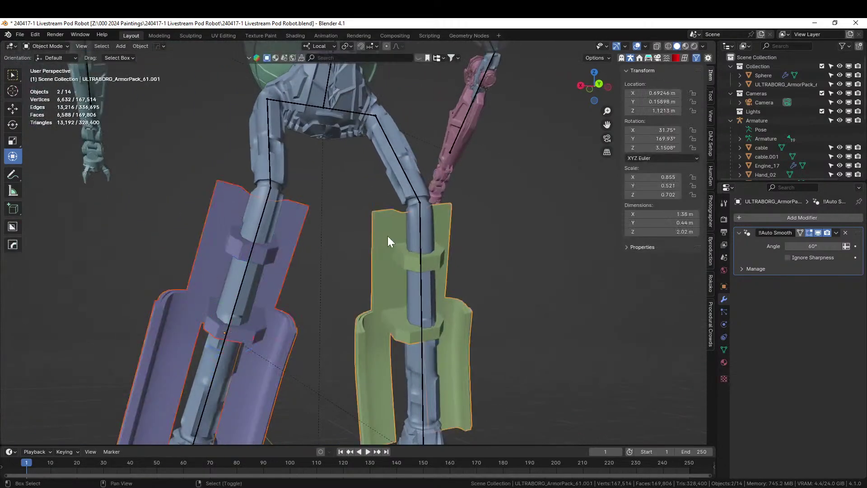
{"action": "key", "text": "Tab"}
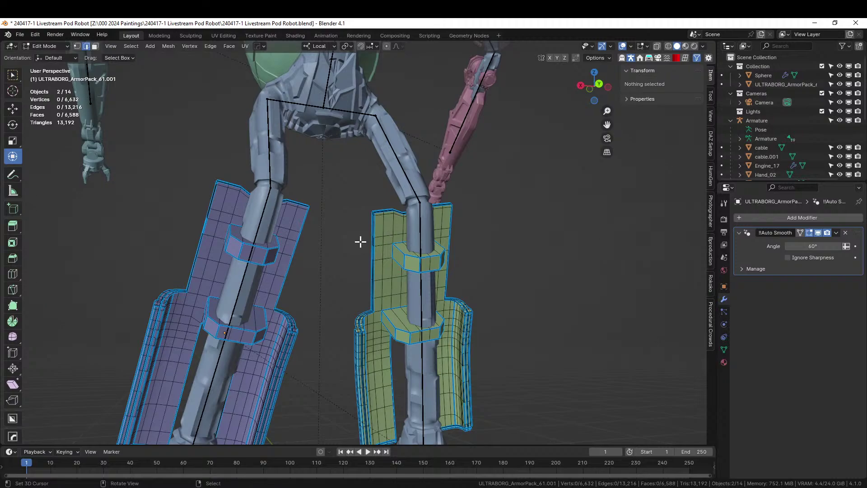
Select the inner boundary edges of the purple leg armor and extrude them about -0.147 m in X, 0.331 m in Y and -0.355 m in Z.
{"action": "middle_click_drag", "start_coordinate": [262, 229], "coordinate": [220, 208]}
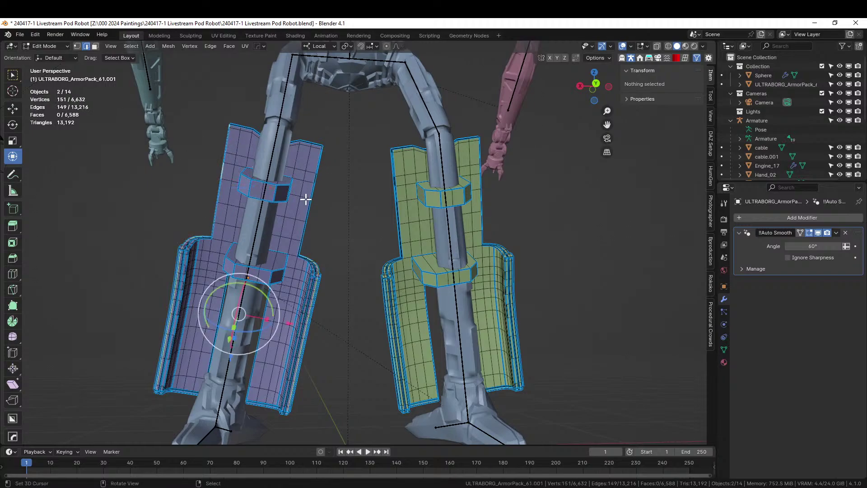
{"action": "middle_click_drag", "start_coordinate": [305, 198], "coordinate": [373, 273]}
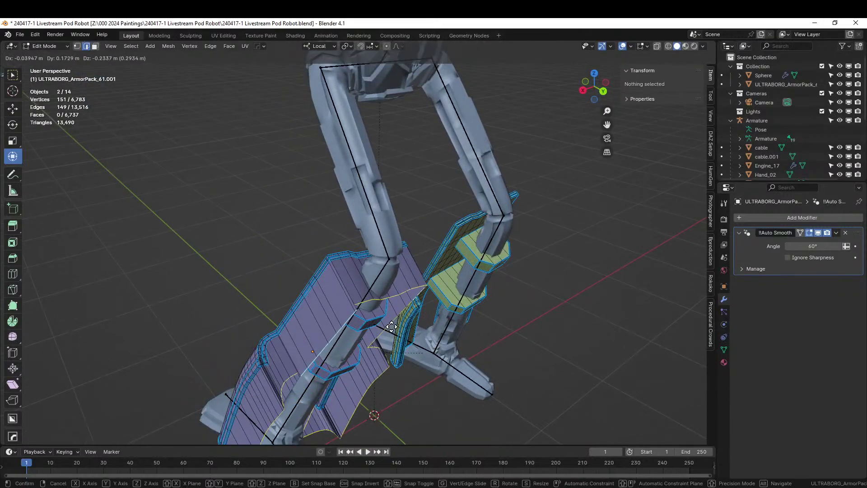
{"action": "left_click_drag", "start_coordinate": [391, 326], "coordinate": [411, 345]}
{"action": "left_click", "coordinate": [414, 343]}
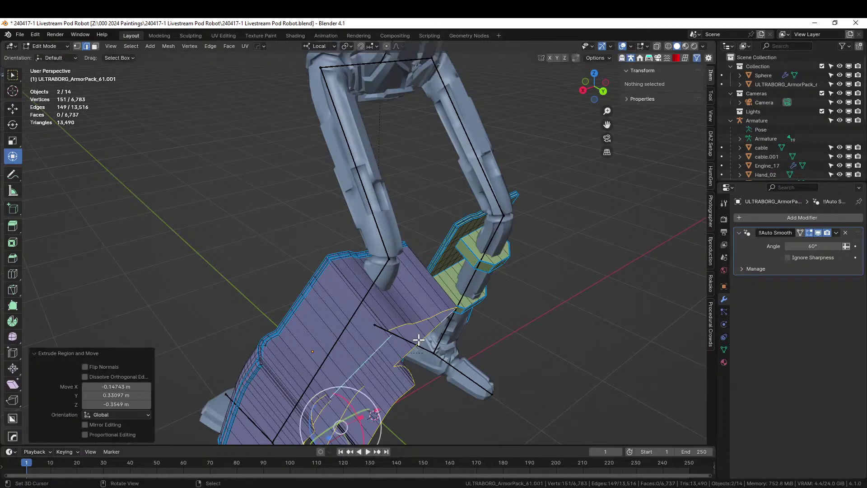
Scale the extruded edges to 0.75 and move them back up around the leg.
{"action": "middle_click_drag", "start_coordinate": [416, 342], "coordinate": [325, 349]}
{"action": "key", "text": "s"}
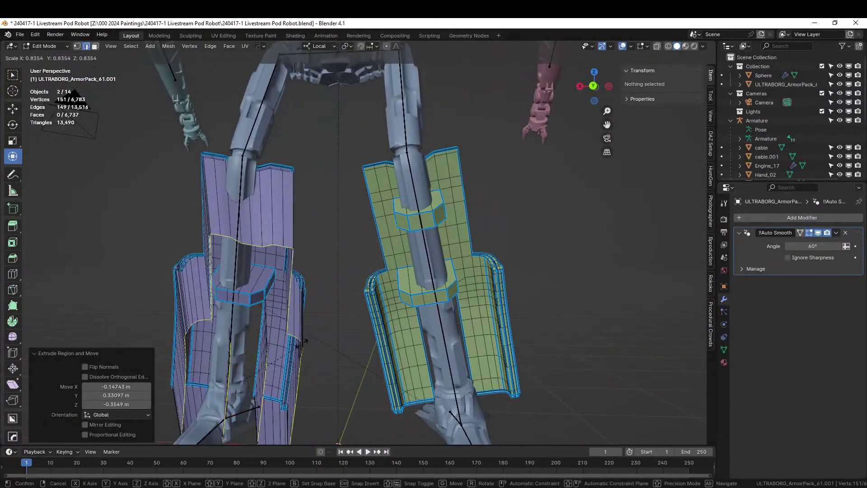
{"action": "left_click", "coordinate": [285, 333]}
{"action": "key", "text": "g"}
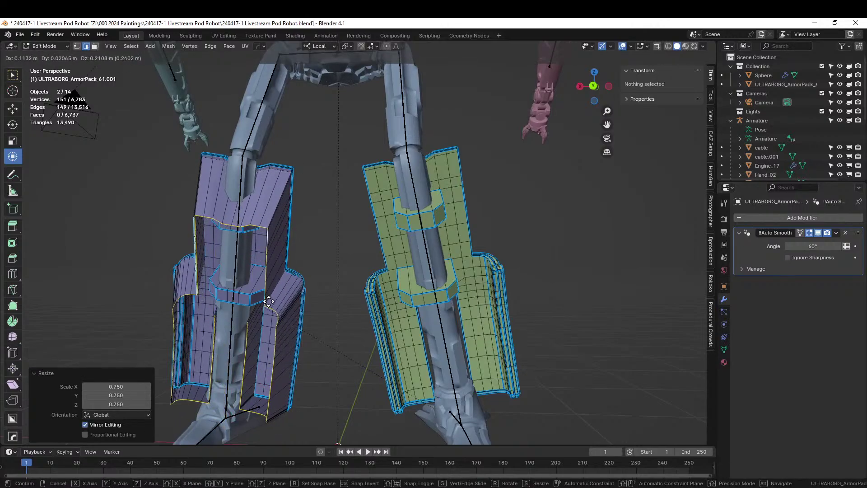
{"action": "middle_click_drag", "start_coordinate": [270, 297], "coordinate": [299, 284]}
Select the edge path around the open back of the purple armor's upper plate and fill it with a face.
{"action": "key", "text": "f"}
{"action": "scroll", "coordinate": [300, 296], "scroll_direction": "up", "scroll_amount": 3}
{"action": "scroll", "coordinate": [298, 258], "scroll_direction": "down", "scroll_amount": 5}
{"action": "scroll", "coordinate": [311, 266], "scroll_direction": "up", "scroll_amount": 2}
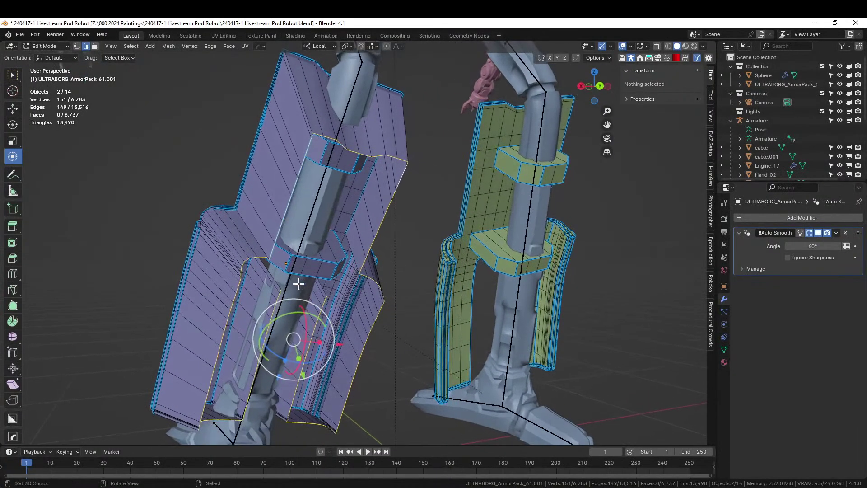
{"action": "left_click", "coordinate": [272, 253]}
{"action": "left_click", "coordinate": [305, 140], "text": "ctrl"}
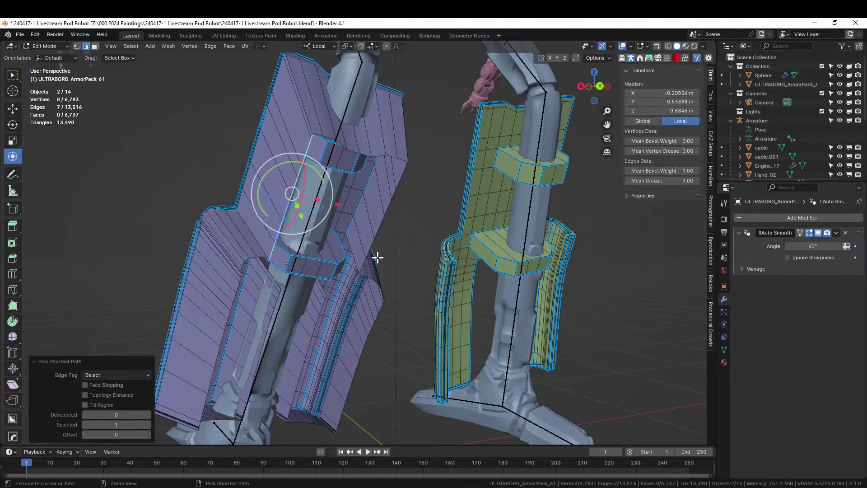
{"action": "left_click", "coordinate": [305, 119], "text": "shift"}
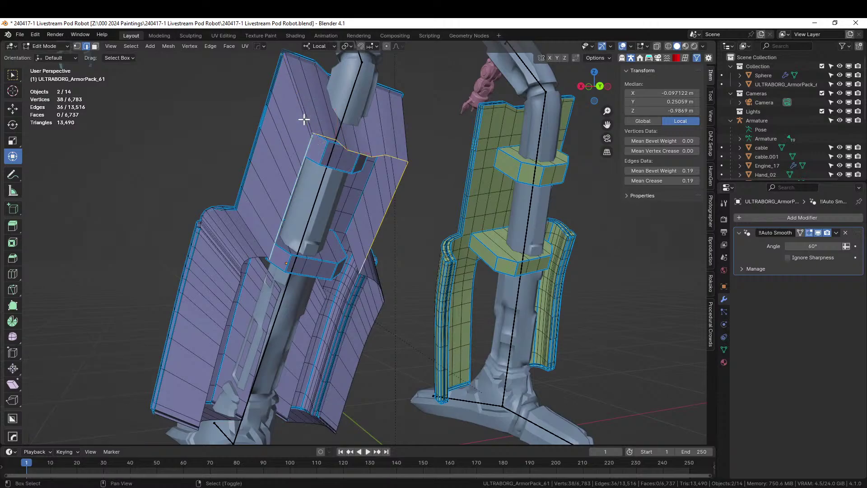
{"action": "key", "text": "f"}
Select the open edge loop of one lower flap on the purple armor and fill it with a face.
{"action": "middle_click_drag", "start_coordinate": [333, 211], "coordinate": [343, 246]}
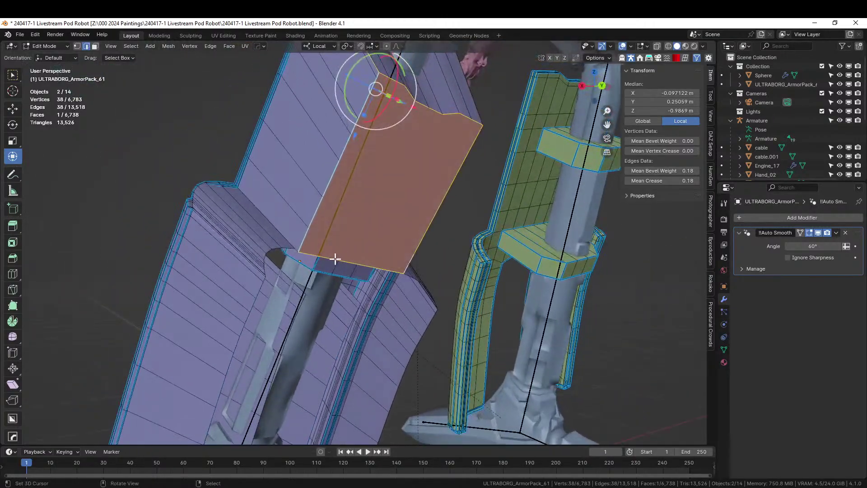
{"action": "left_click", "coordinate": [299, 249]}
{"action": "left_click", "coordinate": [298, 249]}
{"action": "left_click", "coordinate": [296, 249]}
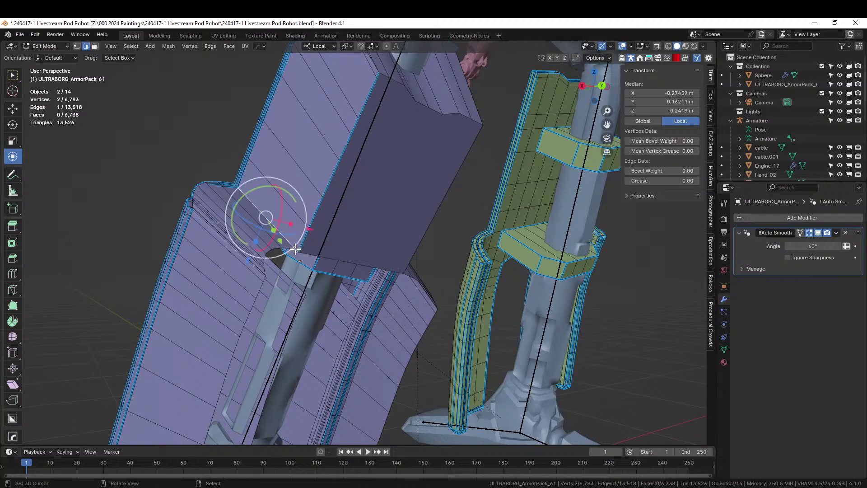
{"action": "left_click", "coordinate": [280, 248], "text": "alt"}
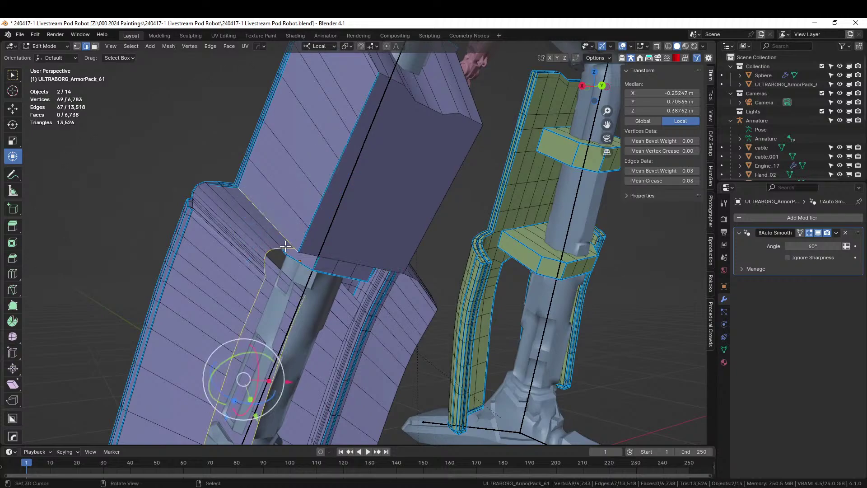
{"action": "left_click", "coordinate": [286, 246], "text": "alt"}
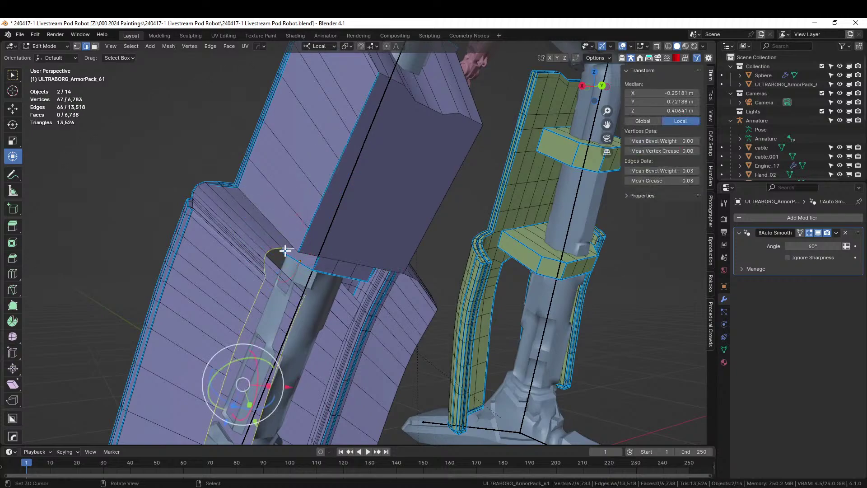
{"action": "key", "text": "f"}
Try to fill the open edge loop of the purple armor's other lower flap and undo the fill.
{"action": "mouse_move", "coordinate": [285, 249]}
{"action": "middle_mouse_down"}
{"action": "mouse_move", "coordinate": [302, 265]}
{"action": "mouse_move", "coordinate": [273, 248]}
{"action": "mouse_move", "coordinate": [285, 258]}
{"action": "middle_mouse_up"}
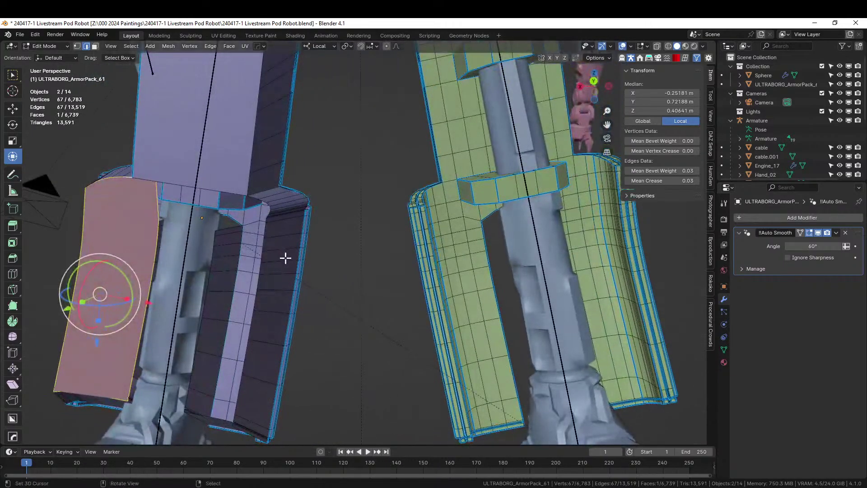
{"action": "left_click", "coordinate": [261, 258], "text": "alt"}
{"action": "left_click", "coordinate": [262, 258], "text": "alt"}
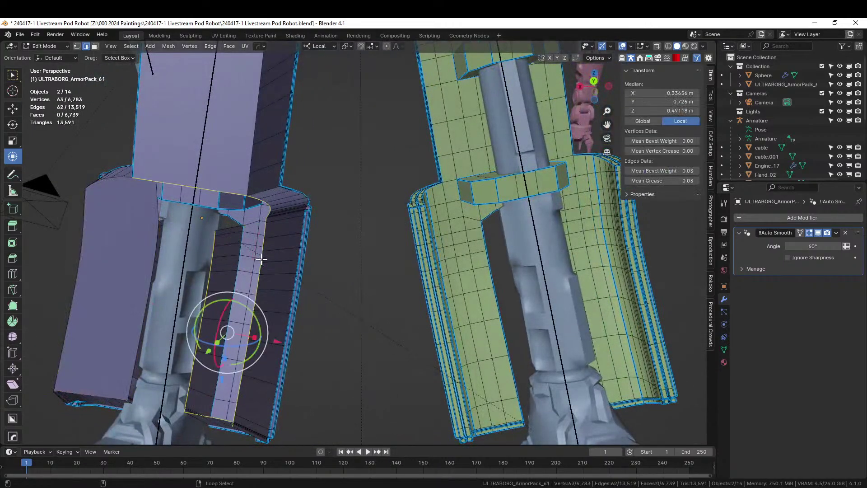
{"action": "key", "text": "f"}
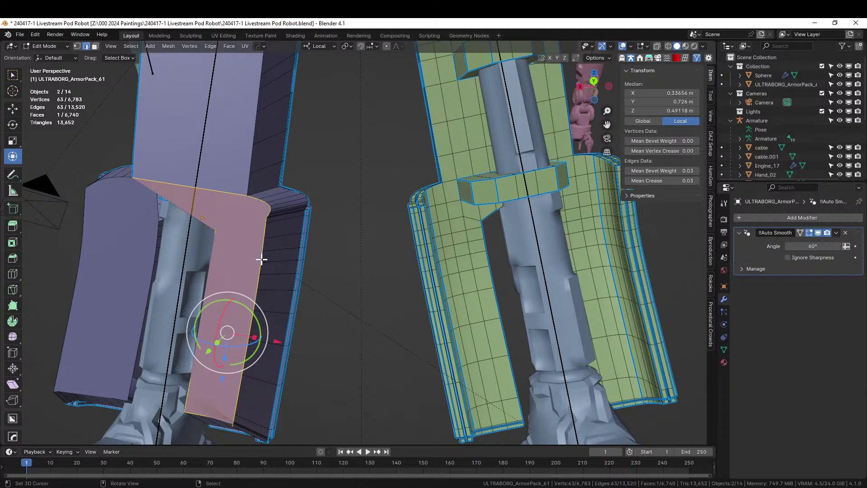
{"action": "middle_click_drag", "start_coordinate": [262, 258], "coordinate": [281, 268]}
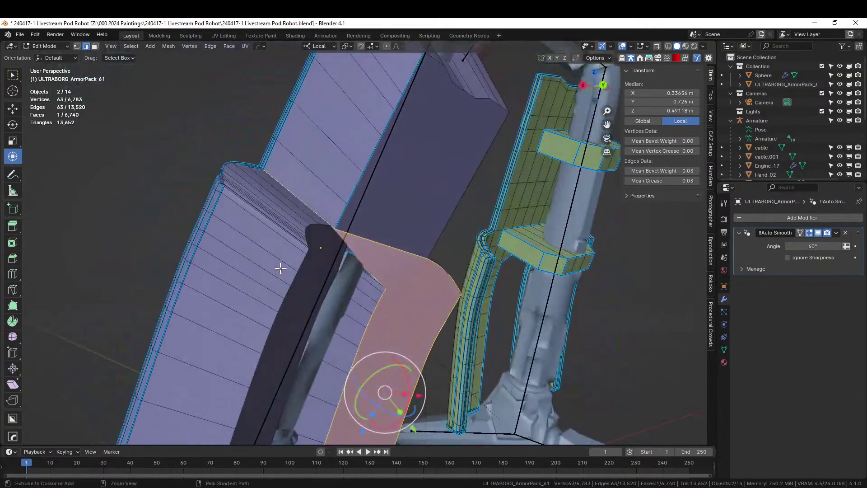
{"action": "key", "text": "ctrl+z"}
Finish editing both leg armor meshes and isolate only ULTRABORG_ArmorPack_61 in local view.
{"action": "scroll", "coordinate": [284, 265], "scroll_direction": "down", "scroll_amount": 6}
{"action": "key", "text": "KP_Divide"}
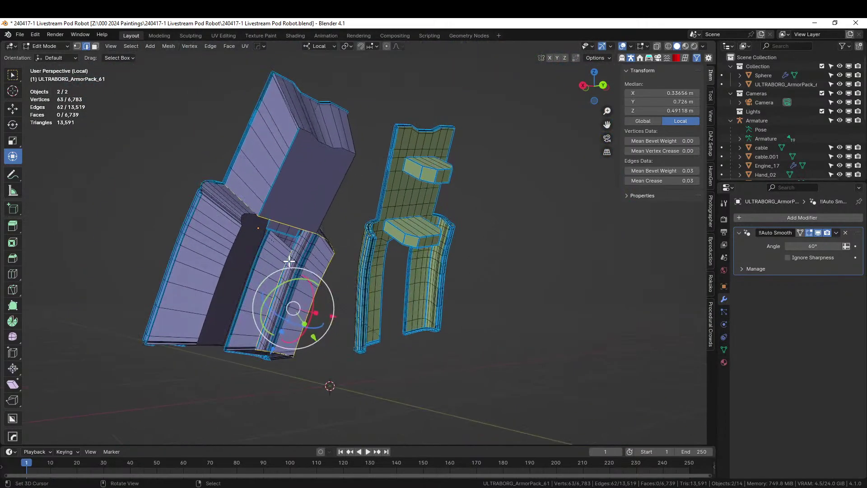
{"action": "key", "text": "Tab"}
{"action": "key", "text": "KP_Divide"}
{"action": "key", "text": "KP_Divide"}
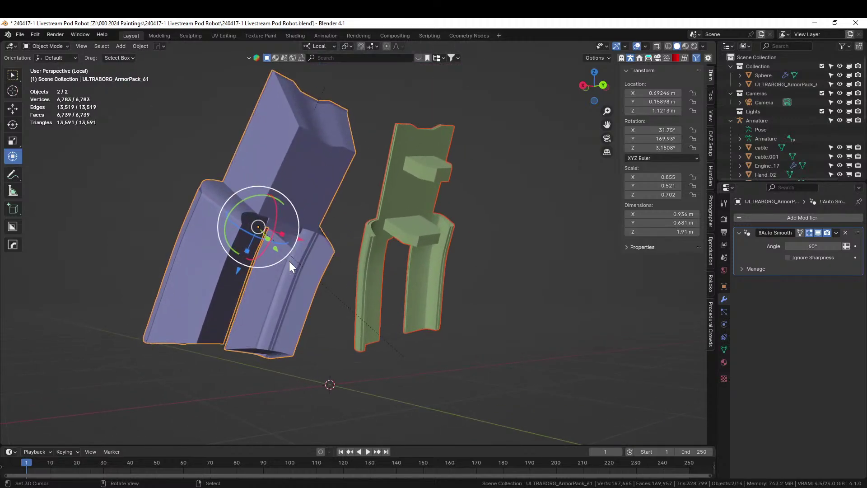
{"action": "left_click", "coordinate": [364, 185]}
{"action": "left_click", "coordinate": [316, 166]}
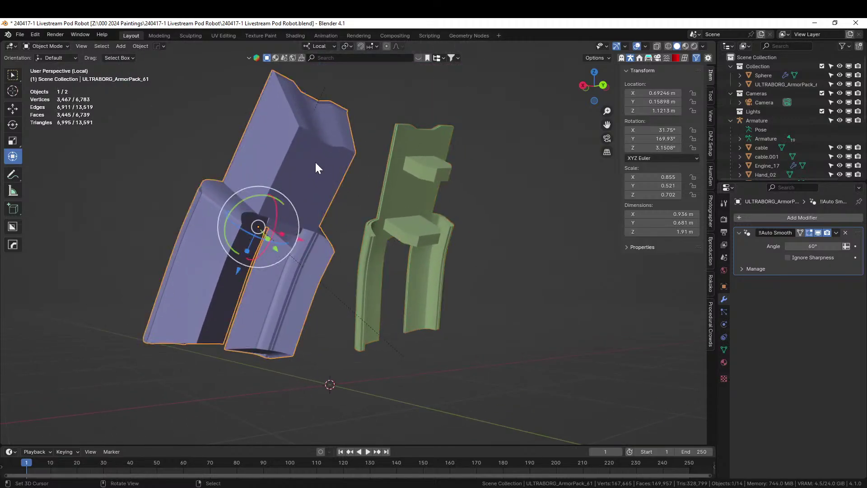
{"action": "key", "text": "KP_Divide"}
{"action": "key", "text": "KP_Divide"}
Mirror ULTRABORG_ArmorPack_61 across its X axis with bisect and flip enabled, and return to the full scene around the leg.
{"action": "key", "text": "Tab"}
{"action": "middle_click_drag", "start_coordinate": [316, 163], "coordinate": [380, 174]}
{"action": "scroll", "coordinate": [324, 175], "scroll_direction": "up", "scroll_amount": 4}
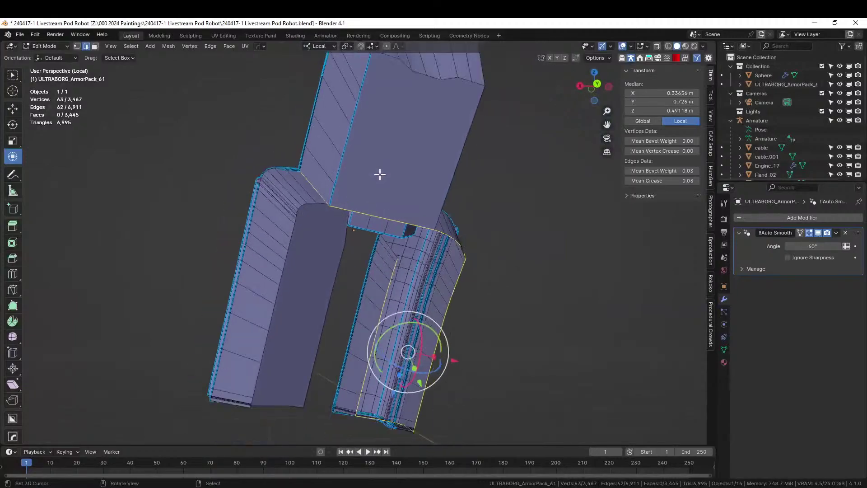
{"action": "scroll", "coordinate": [380, 174], "scroll_direction": "down", "scroll_amount": 3}
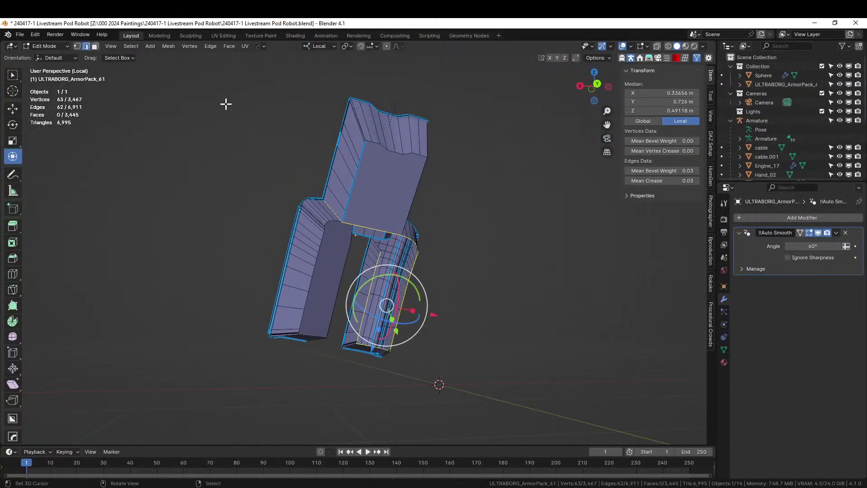
{"action": "key", "text": "Tab"}
{"action": "middle_click_drag", "start_coordinate": [443, 250], "coordinate": [421, 237]}
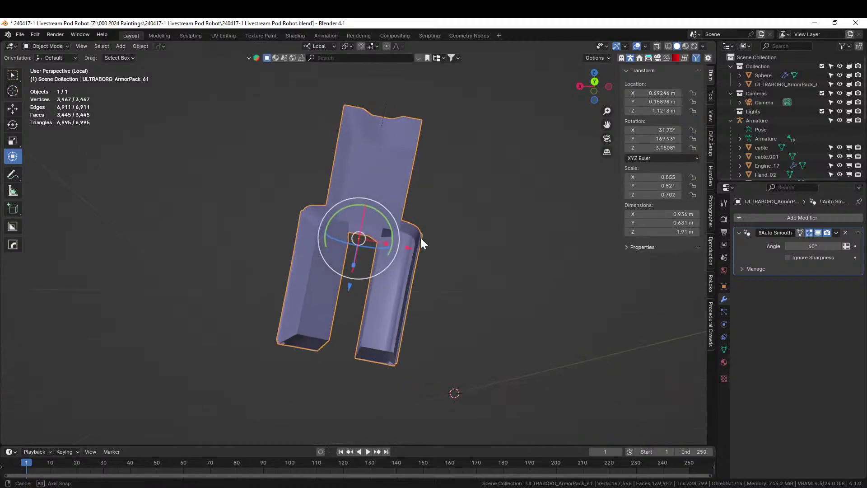
{"action": "key", "text": "alt+x"}
{"action": "left_click", "coordinate": [294, 226]}
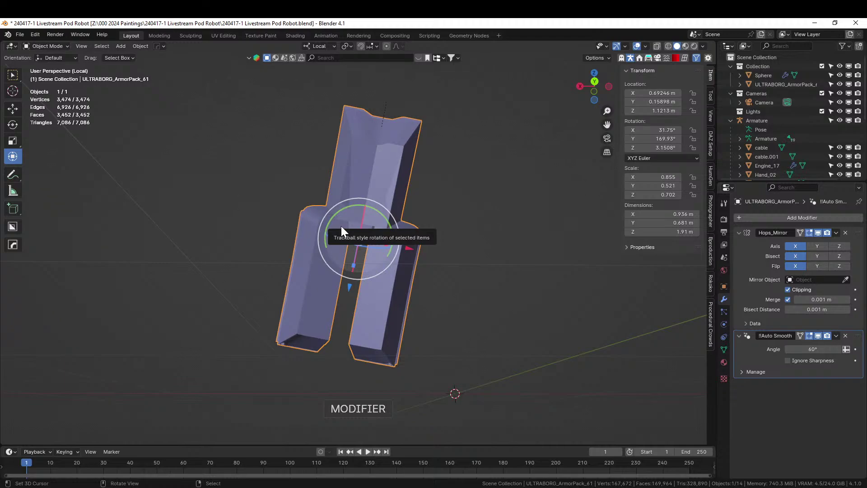
{"action": "key", "text": "KP_Divide"}
{"action": "middle_click_drag", "start_coordinate": [340, 226], "coordinate": [313, 227]}
{"action": "scroll", "coordinate": [314, 348], "scroll_direction": "up", "scroll_amount": 5}
{"action": "middle_click_drag", "start_coordinate": [314, 348], "coordinate": [319, 314]}
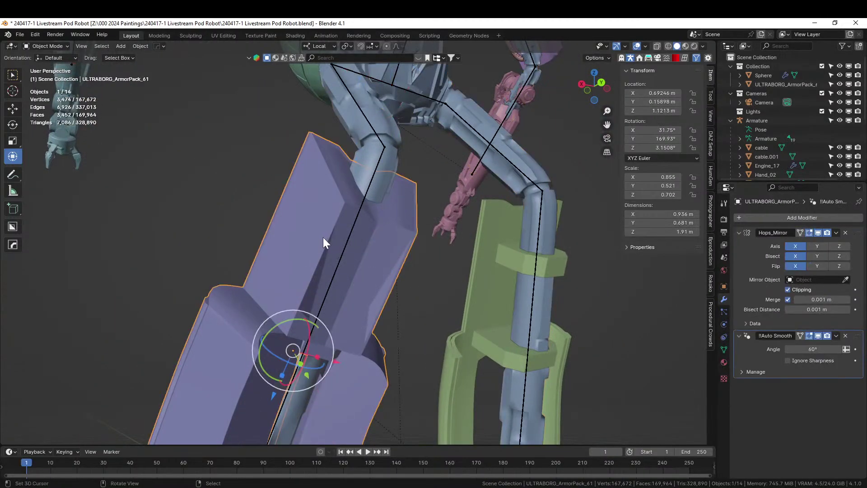
Isolate ULTRABORG_ArmorPack_61 for mesh editing and delete the large distorted face covering the inside of one lower flap.
{"action": "key", "text": "slash"}
{"action": "key", "text": "Tab"}
{"action": "middle_click_drag", "start_coordinate": [315, 188], "coordinate": [304, 293]}
{"action": "left_click", "coordinate": [300, 299]}
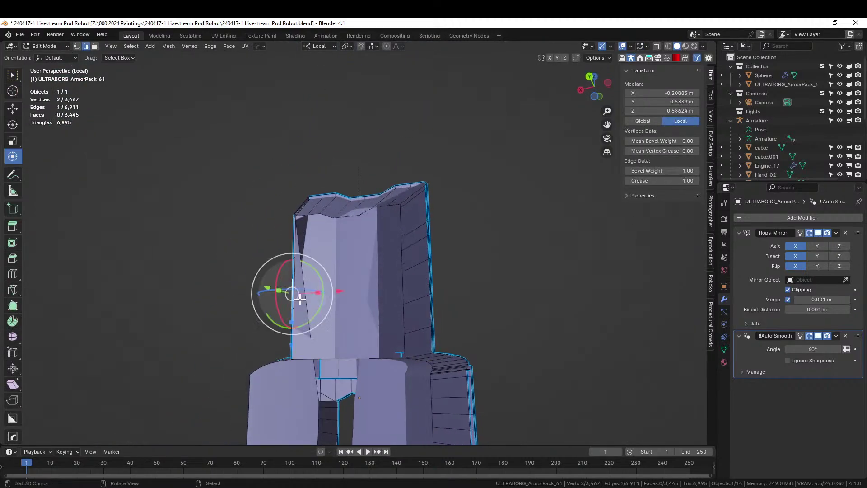
{"action": "key", "text": "3"}
{"action": "left_click", "coordinate": [299, 328]}
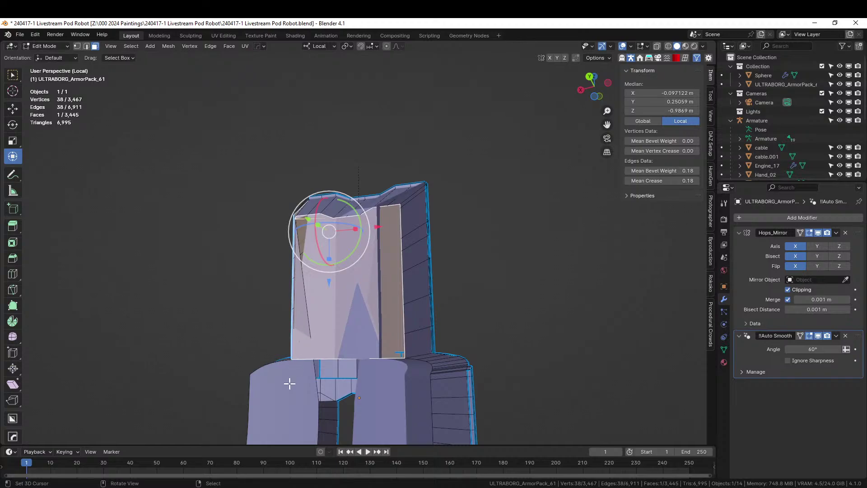
{"action": "left_click", "coordinate": [290, 383]}
{"action": "key", "text": "x"}
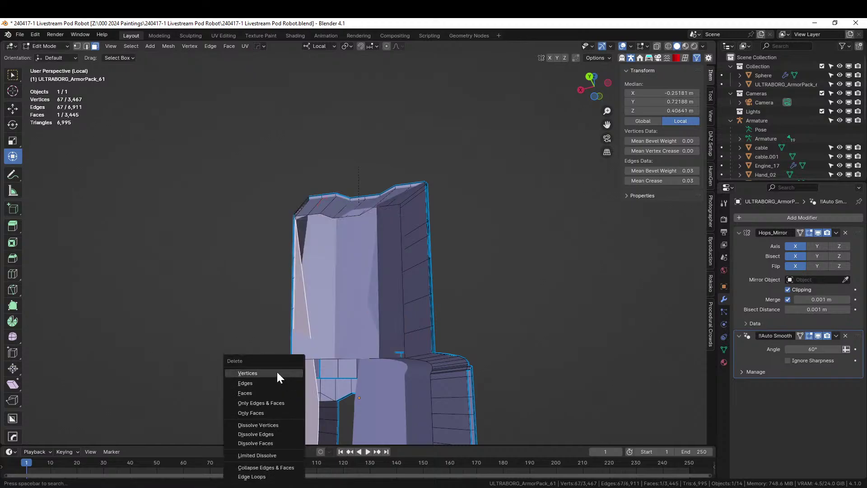
{"action": "left_click", "coordinate": [268, 392]}
Delete the large face that closes off the inner side of the armor's upper section.
{"action": "middle_click_drag", "start_coordinate": [386, 396], "coordinate": [387, 377]}
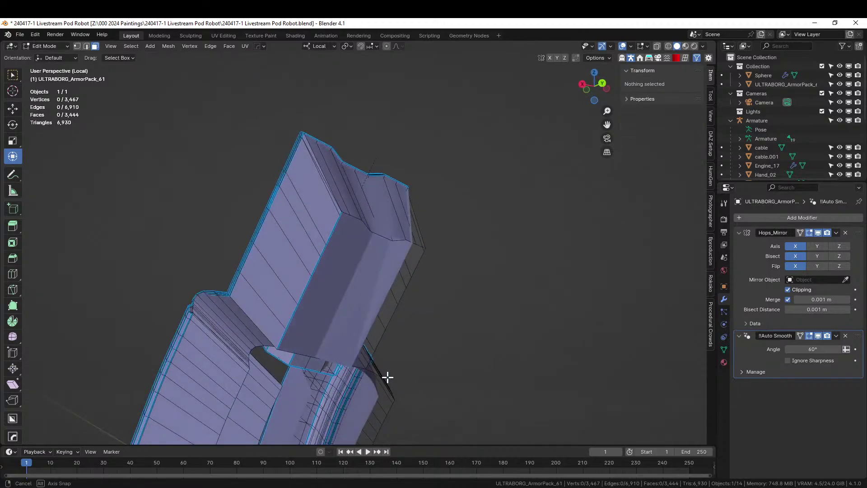
{"action": "left_click", "coordinate": [358, 310]}
{"action": "key", "text": "x"}
{"action": "left_click", "coordinate": [318, 315]}
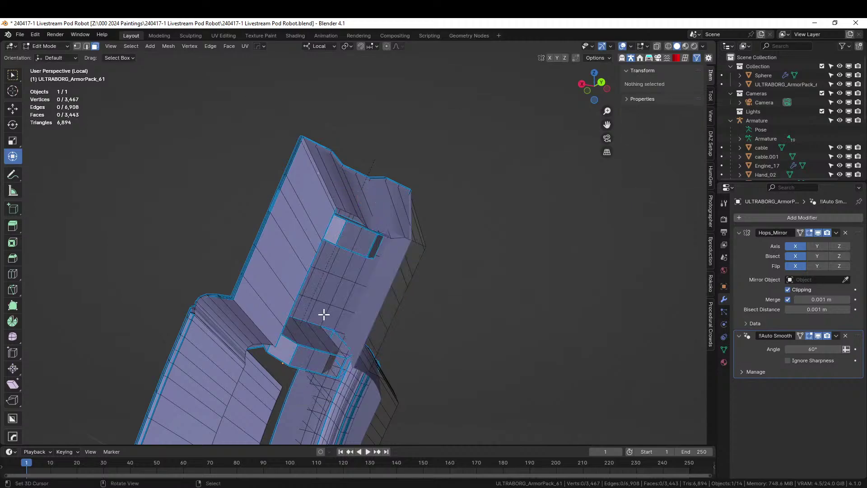
Select the open edge loops running around the armor's inner rim and fill them with a single face.
{"action": "middle_click_drag", "start_coordinate": [323, 313], "coordinate": [326, 199]}
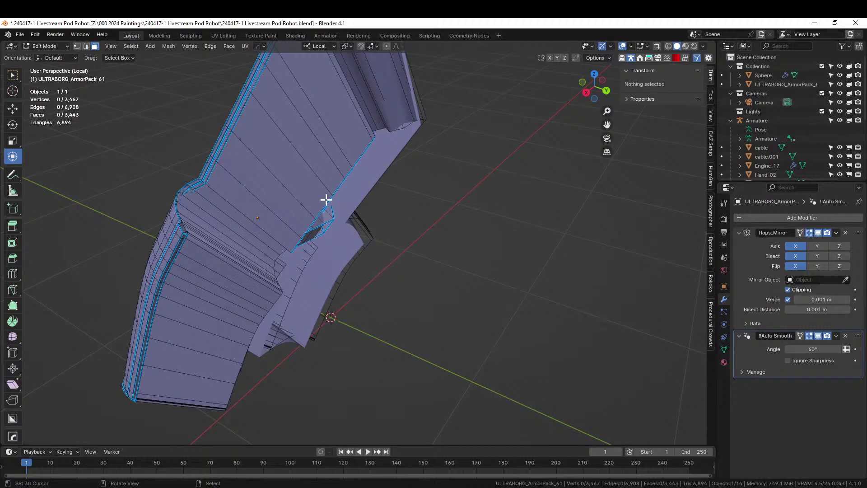
{"action": "middle_click_drag", "start_coordinate": [324, 199], "coordinate": [295, 124]}
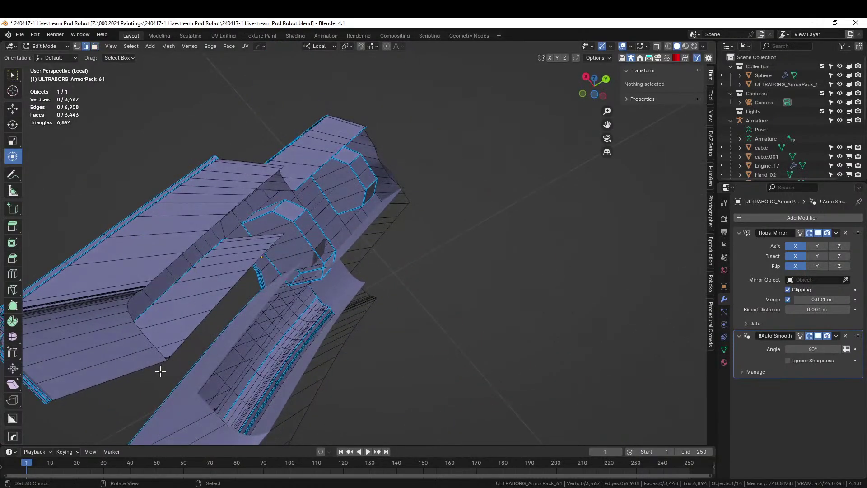
{"action": "left_click", "coordinate": [157, 350], "text": "alt"}
{"action": "middle_click_drag", "start_coordinate": [245, 360], "coordinate": [215, 418]}
{"action": "left_click", "coordinate": [282, 218], "text": "alt+shift"}
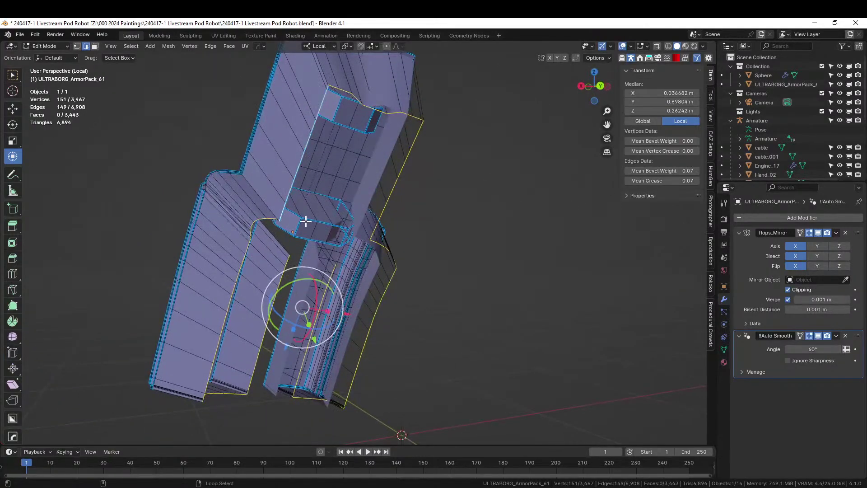
{"action": "scroll", "coordinate": [307, 244], "scroll_direction": "up", "scroll_amount": 3}
{"action": "middle_click_drag", "start_coordinate": [300, 337], "coordinate": [333, 273]}
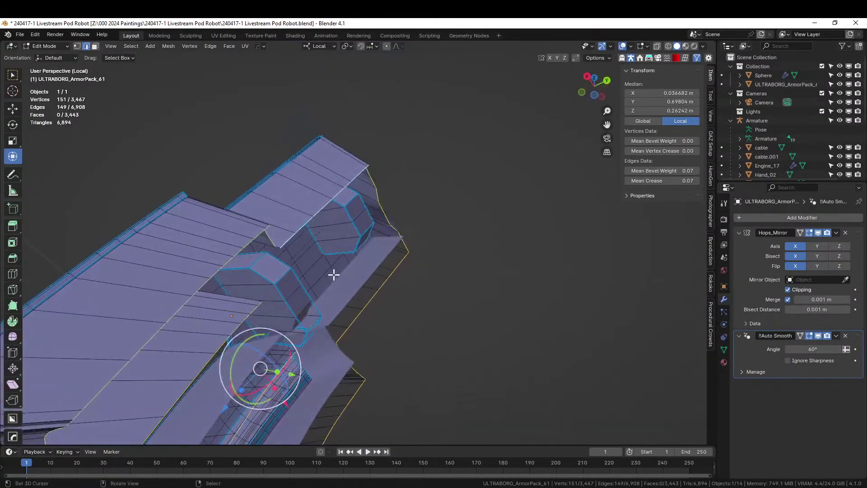
{"action": "scroll", "coordinate": [333, 272], "scroll_direction": "up", "scroll_amount": 2}
{"action": "middle_click_drag", "start_coordinate": [267, 261], "coordinate": [248, 281]}
{"action": "key", "text": "f"}
{"action": "key", "text": "grave"}
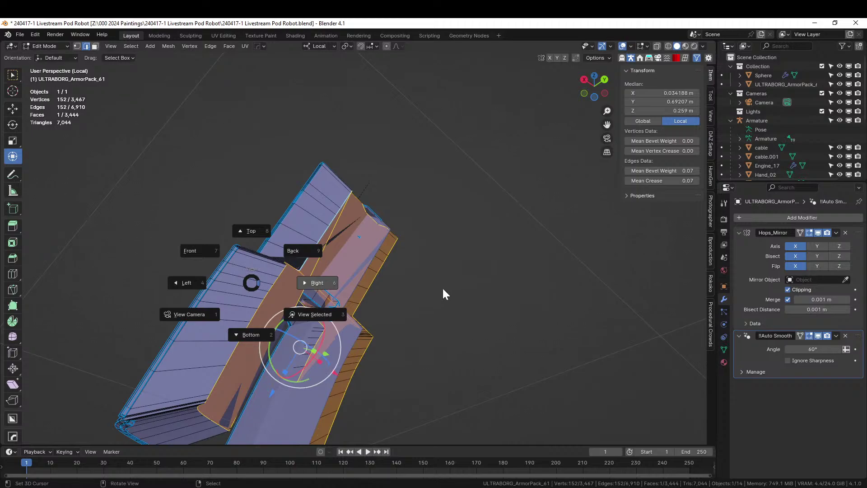
{"action": "key", "text": "Escape"}
Finish editing the armor mesh and toggle off its X-axis mirror with the mirror gizmo.
{"action": "key", "text": "Tab"}
{"action": "middle_click_drag", "start_coordinate": [438, 287], "coordinate": [376, 332]}
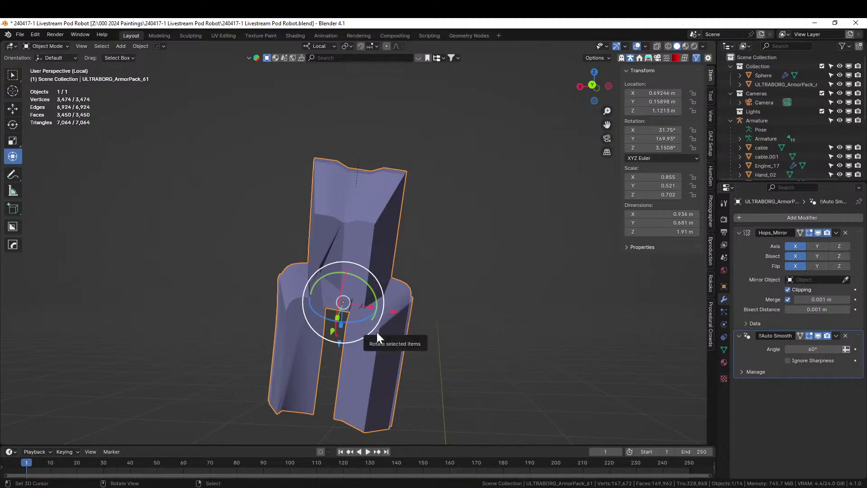
{"action": "key", "text": "alt+x"}
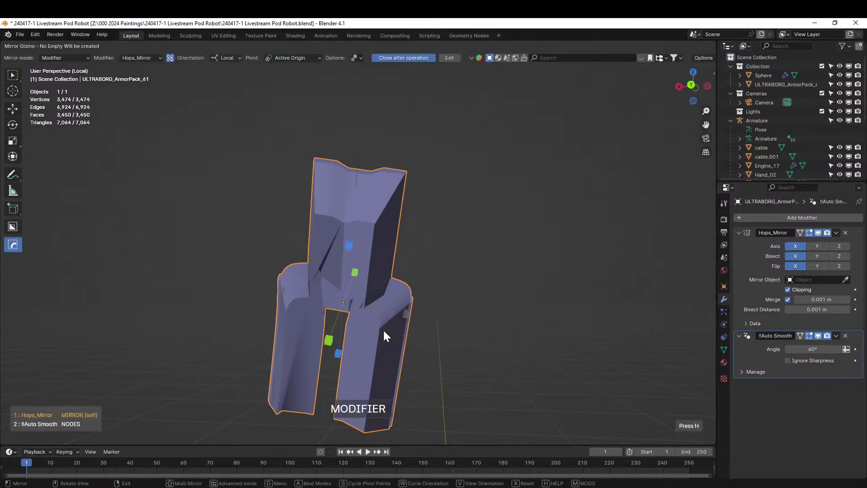
{"action": "left_click", "coordinate": [406, 312]}
{"action": "middle_click_drag", "start_coordinate": [437, 327], "coordinate": [495, 358]}
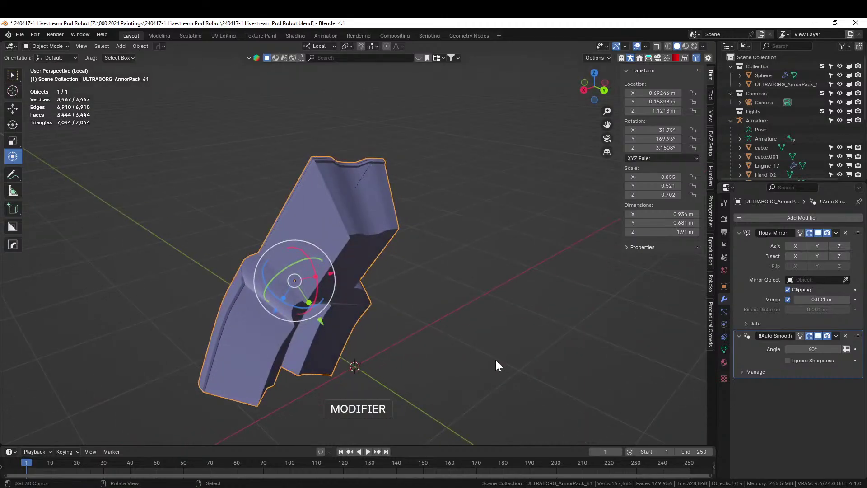
Return to the full scene and delete the green armor ULTRABORG_ArmorPack_61.001 from the other leg.
{"action": "key", "text": "KP_Divide"}
{"action": "middle_click_drag", "start_coordinate": [370, 324], "coordinate": [175, 369]}
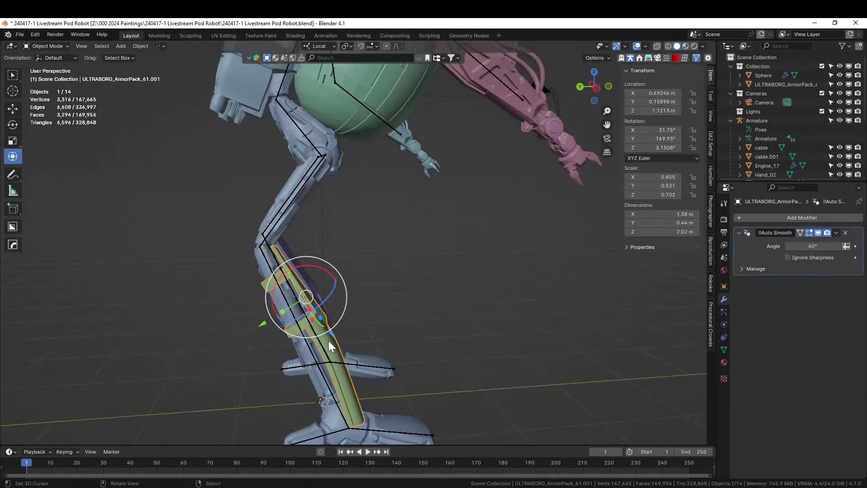
{"action": "key", "text": "Delete"}
{"action": "middle_click_drag", "start_coordinate": [329, 340], "coordinate": [340, 280]}
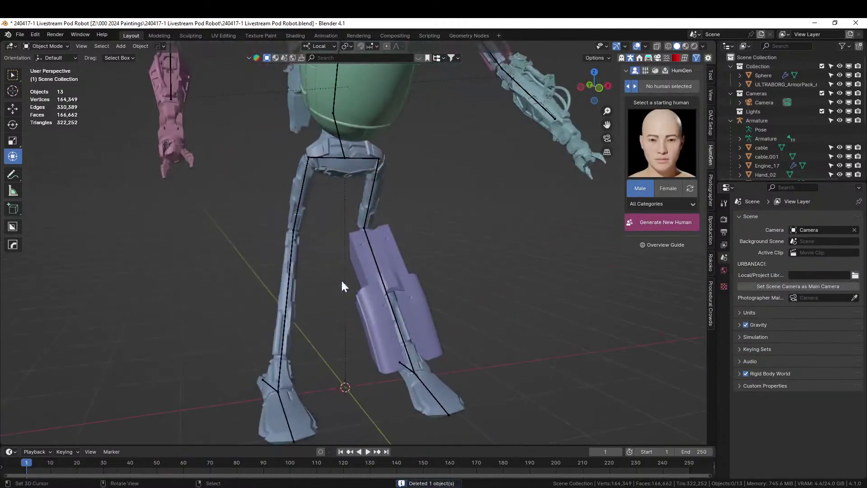
Apply the purple armor's Hops_Mirror modifier and mirror the armor onto the other leg along X, using Skin Vertex as the mirror object.
{"action": "left_click", "coordinate": [392, 245]}
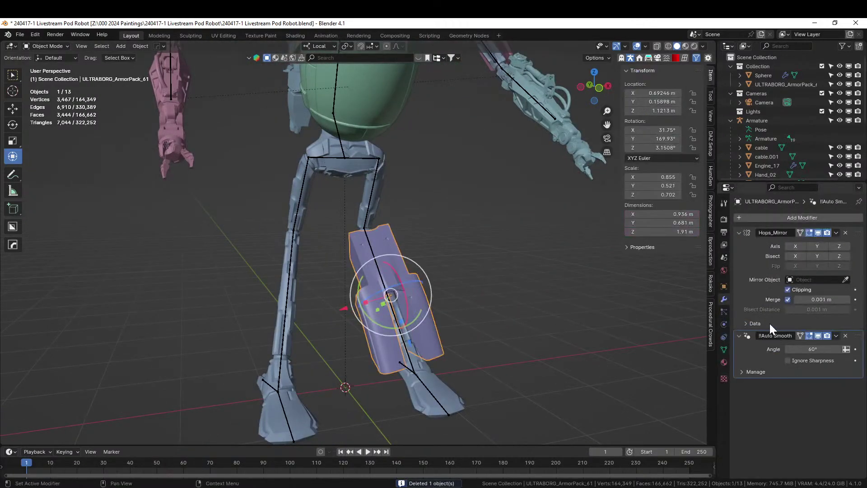
{"action": "key", "text": "ctrl+a"}
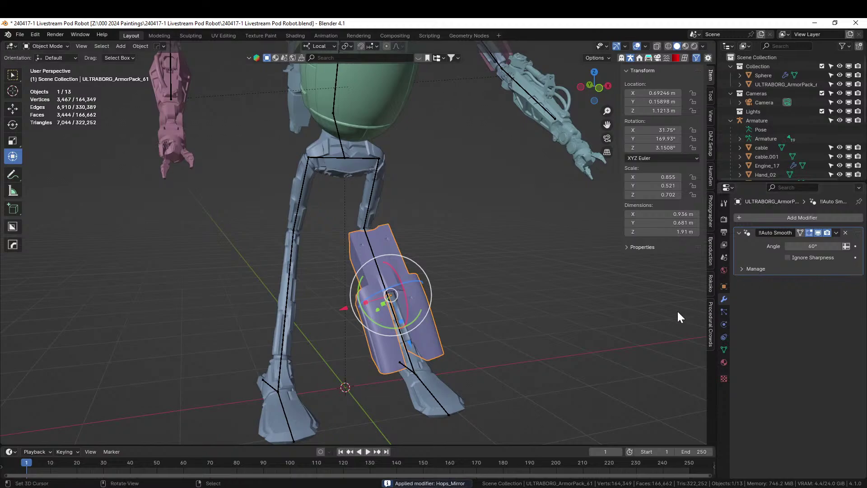
{"action": "middle_click_drag", "start_coordinate": [681, 317], "coordinate": [422, 253]}
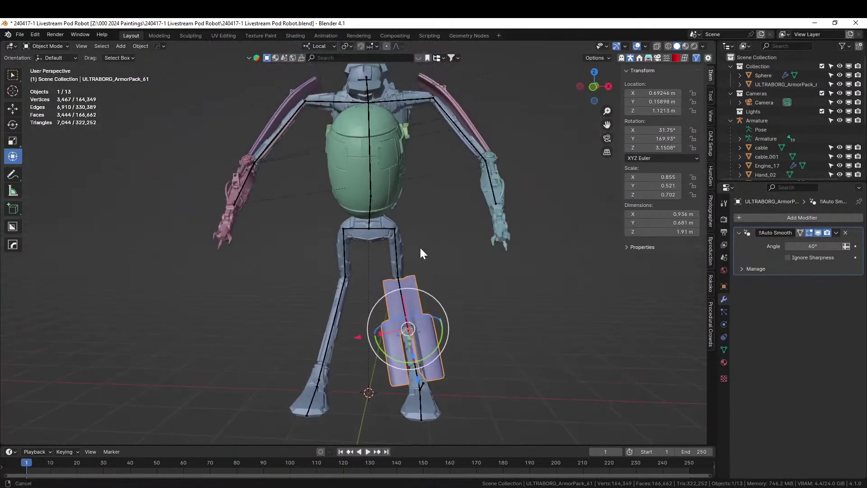
{"action": "left_click", "coordinate": [368, 239], "text": "shift"}
{"action": "key", "text": "alt+x"}
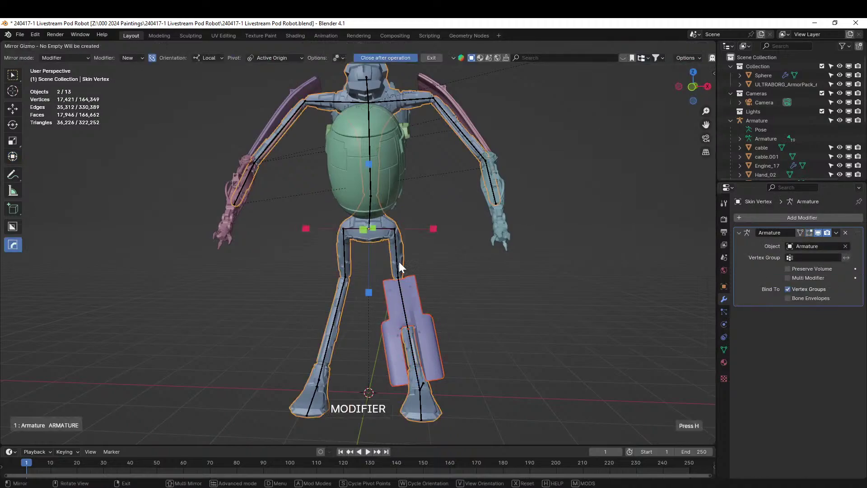
{"action": "left_click", "coordinate": [433, 228]}
{"action": "middle_click_drag", "start_coordinate": [504, 317], "coordinate": [453, 320]}
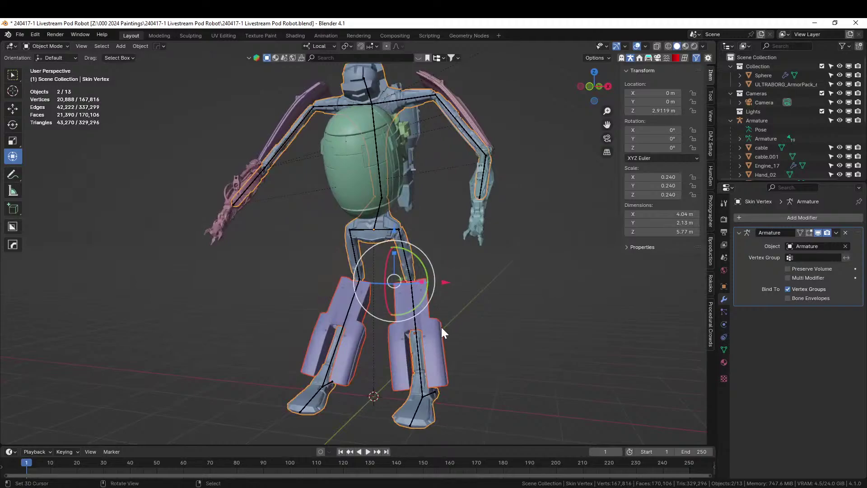
Apply the new Hops_Mirror modifier on the leg armor and show the armor's object properties with its parent relations.
{"action": "left_click", "coordinate": [441, 327]}
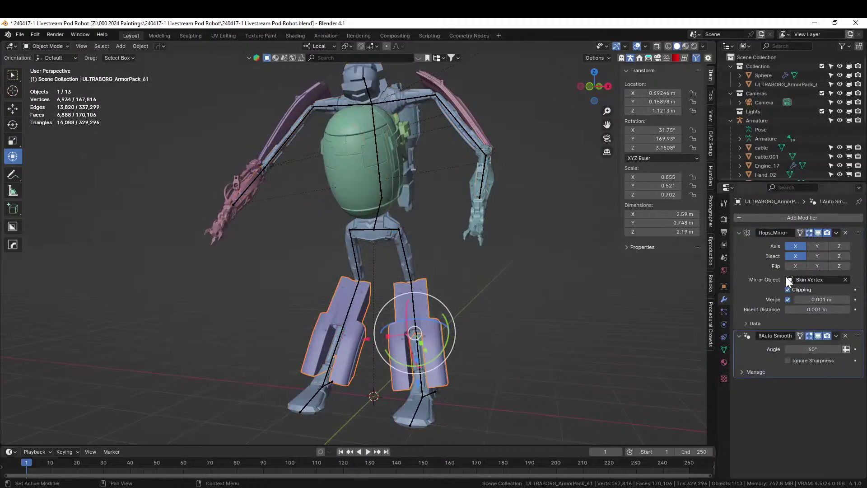
{"action": "key", "text": "ctrl+a"}
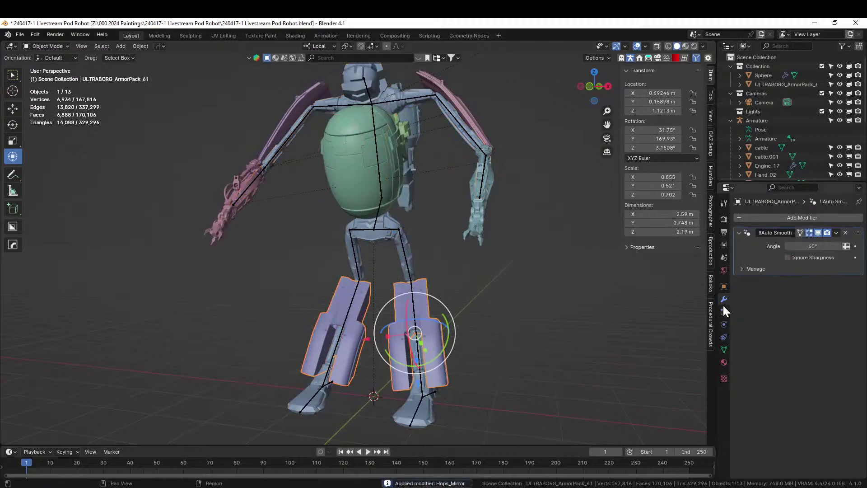
{"action": "left_click", "coordinate": [723, 286]}
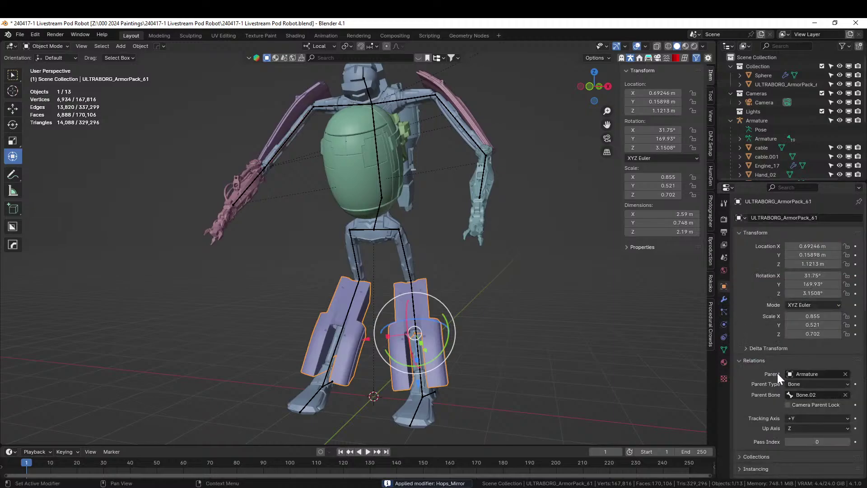
{"action": "left_click", "coordinate": [413, 315]}
Select all geometry of the mirrored leg armor in see-through front view and separate the selection into its own object.
{"action": "left_click", "coordinate": [363, 300]}
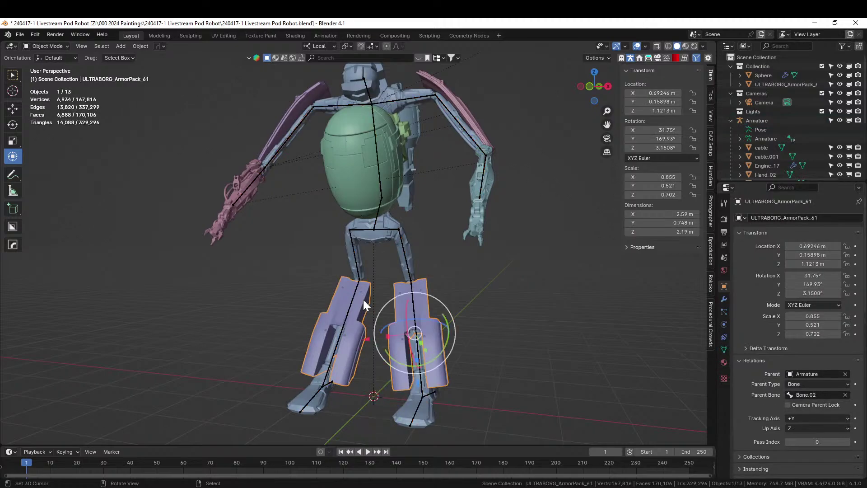
{"action": "key", "text": "Tab"}
{"action": "left_click", "coordinate": [358, 301]}
{"action": "key", "text": "l"}
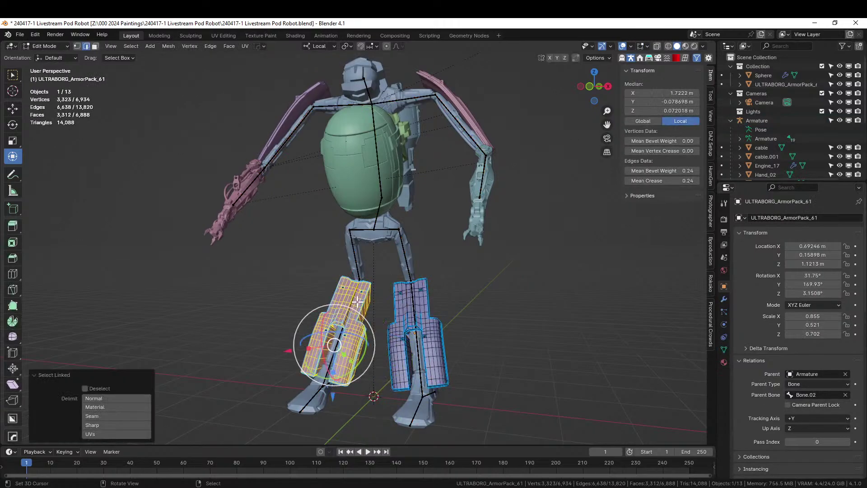
{"action": "key", "text": "KP_1"}
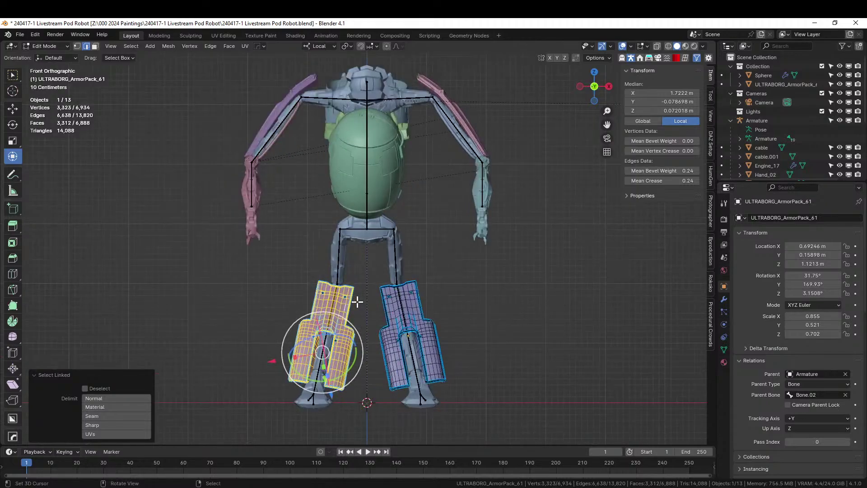
{"action": "key", "text": "alt+z"}
{"action": "key", "text": "b"}
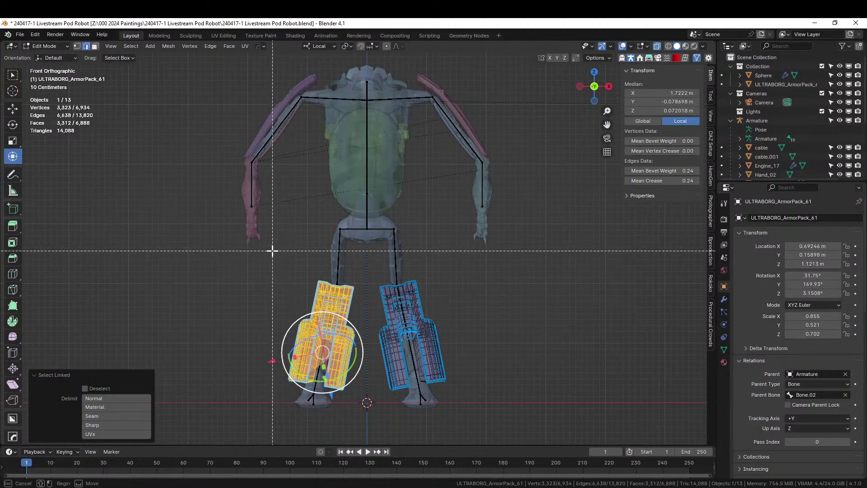
{"action": "left_click_drag", "start_coordinate": [273, 250], "coordinate": [363, 430]}
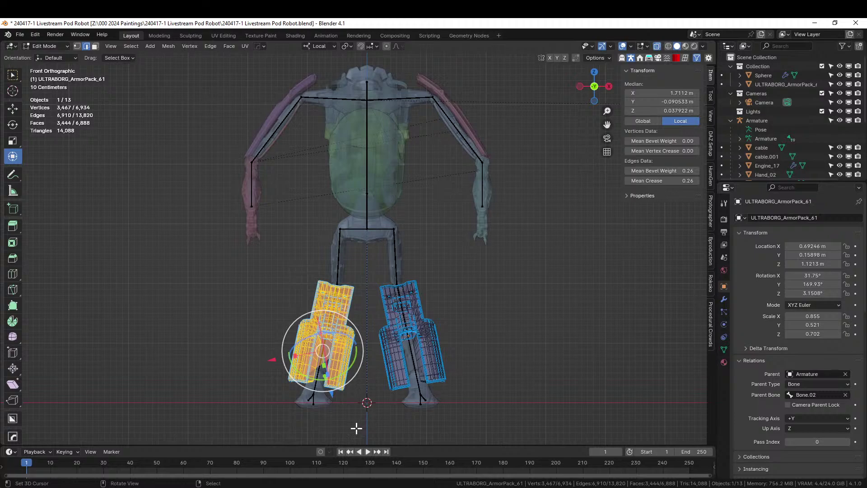
{"action": "key", "text": "p"}
{"action": "left_click", "coordinate": [354, 425]}
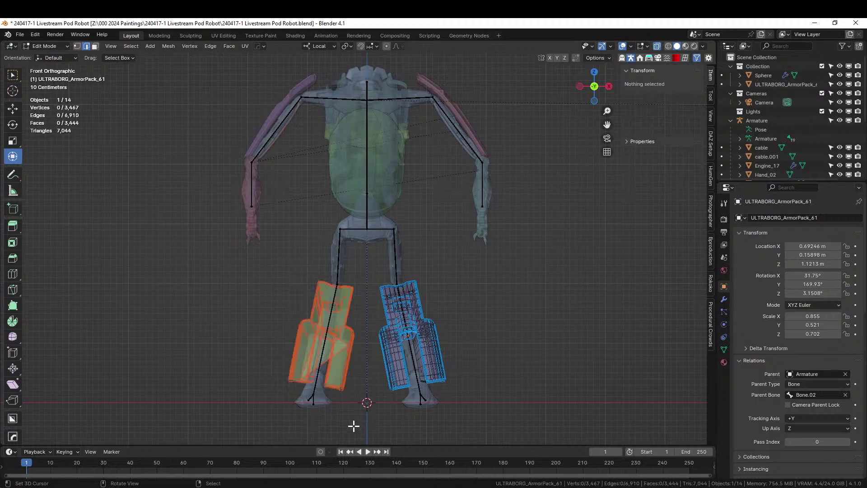
{"action": "key", "text": "Tab"}
{"action": "key", "text": "alt+z"}
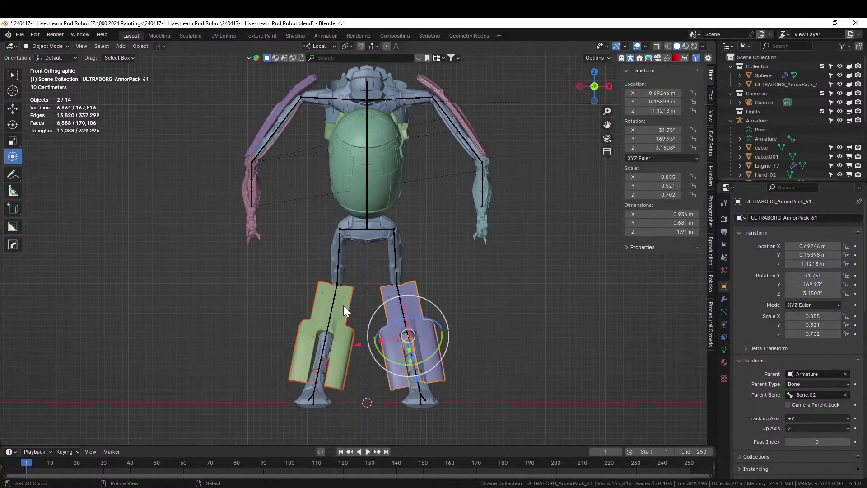
Parent the separated green armor to the armature's matching lower-leg bone, Bone.14, in Pose Mode with the Bone option.
{"action": "middle_click_drag", "start_coordinate": [382, 316], "coordinate": [326, 346]}
{"action": "left_click", "coordinate": [313, 345], "text": "shift"}
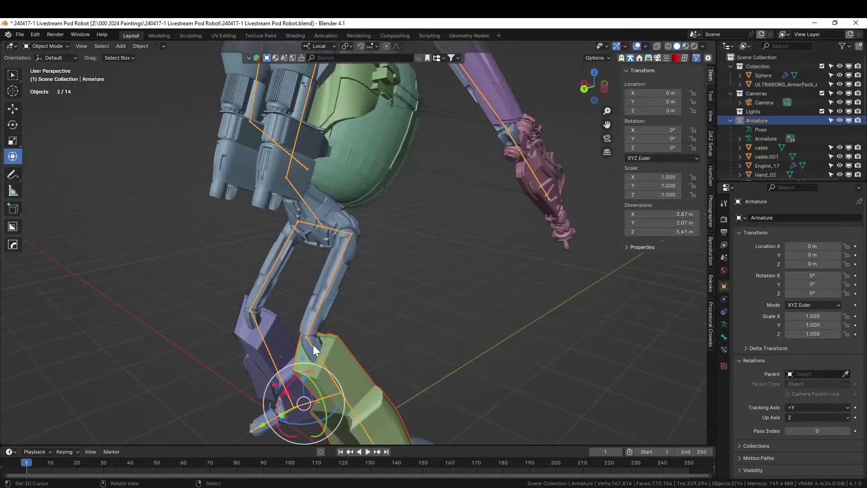
{"action": "left_click", "coordinate": [48, 47]}
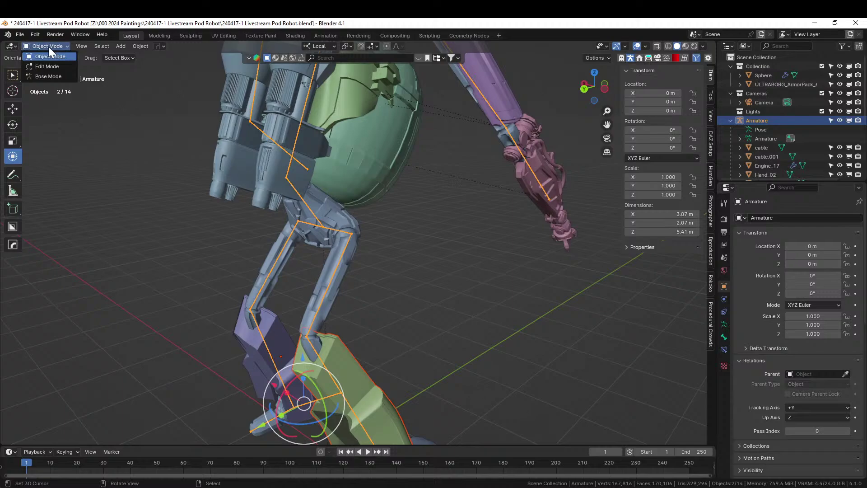
{"action": "left_click", "coordinate": [53, 75]}
{"action": "middle_click_drag", "start_coordinate": [392, 364], "coordinate": [348, 298], "text": "shift"}
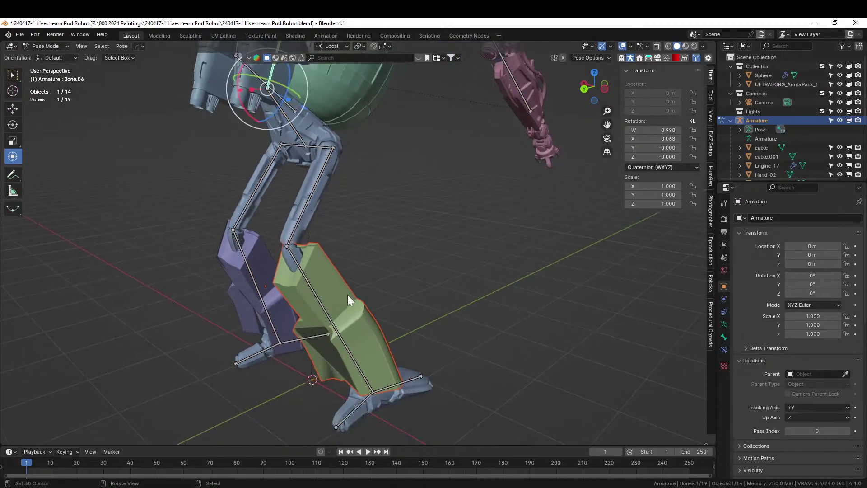
{"action": "left_click", "coordinate": [319, 299], "text": "shift"}
{"action": "key", "text": "ctrl+p"}
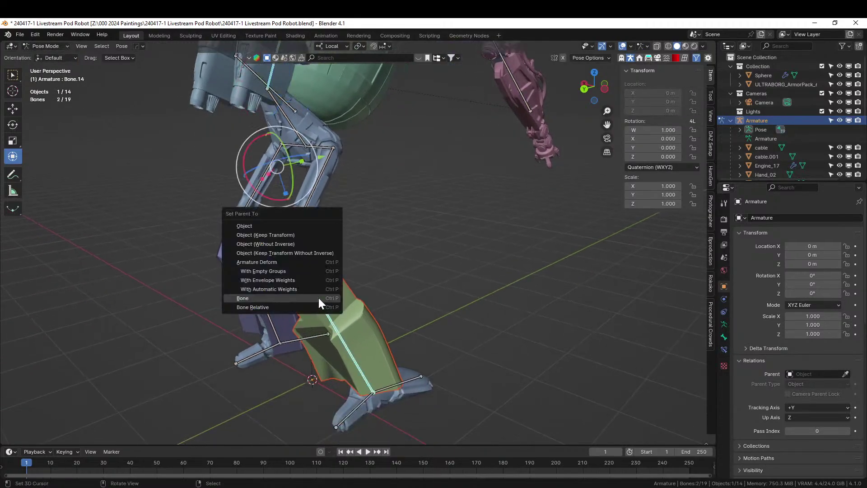
{"action": "left_click", "coordinate": [318, 298]}
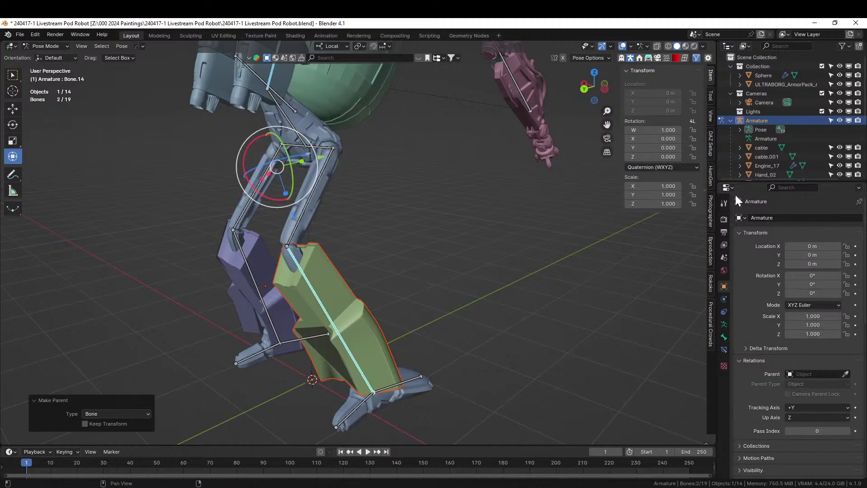
Test the leg armor with the armature in Pose Position, set the armature back to Rest Position and save the file.
{"action": "left_click", "coordinate": [724, 326]}
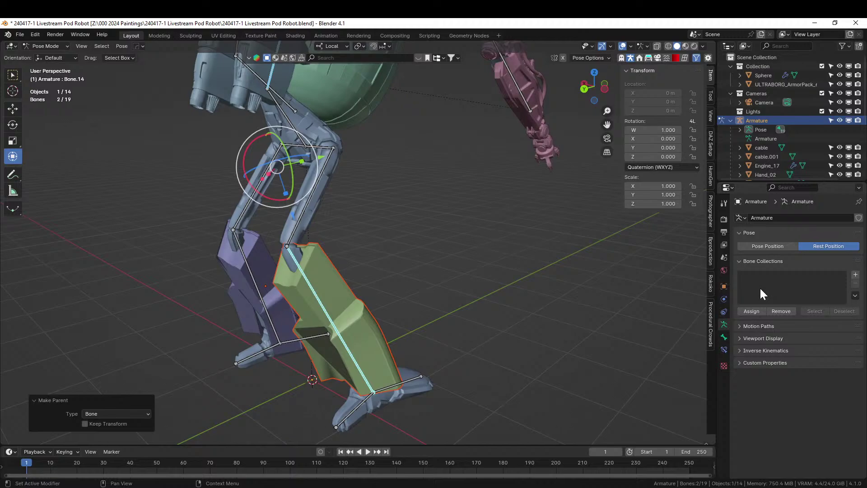
{"action": "left_click", "coordinate": [779, 246]}
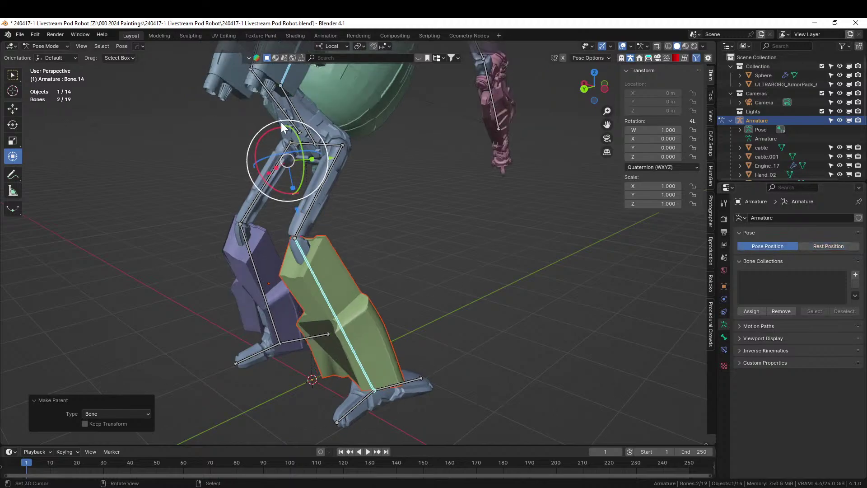
{"action": "left_click_drag", "start_coordinate": [260, 138], "coordinate": [275, 152]}
{"action": "right_click", "coordinate": [274, 153]}
{"action": "middle_click_drag", "start_coordinate": [395, 191], "coordinate": [417, 228]}
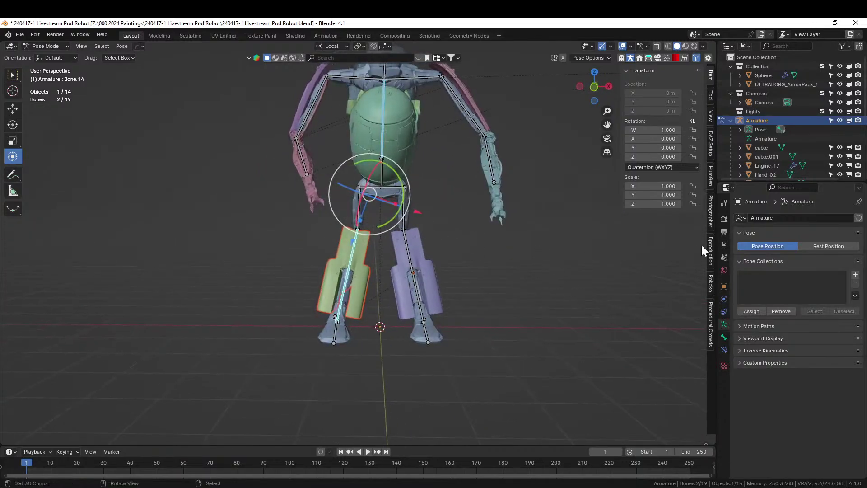
{"action": "left_click", "coordinate": [827, 247]}
{"action": "middle_click_drag", "start_coordinate": [498, 291], "coordinate": [481, 340]}
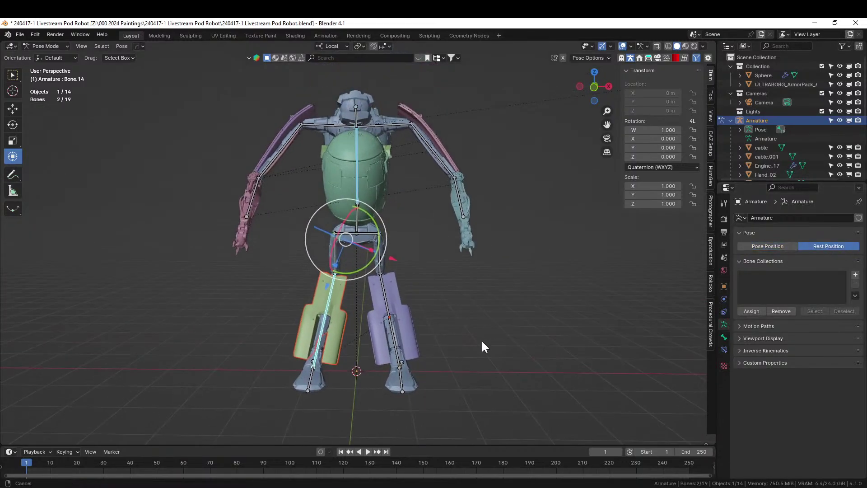
{"action": "key", "text": "ctrl+s"}
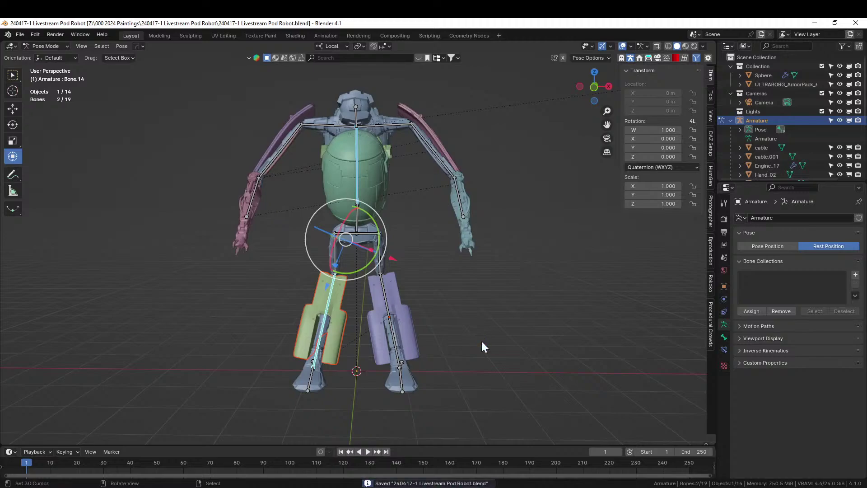
Deselect the bones, switch the armature to Object Mode and place the Greeble_38 asset at the robot's hip joint.
{"action": "middle_click_drag", "start_coordinate": [482, 342], "coordinate": [403, 335]}
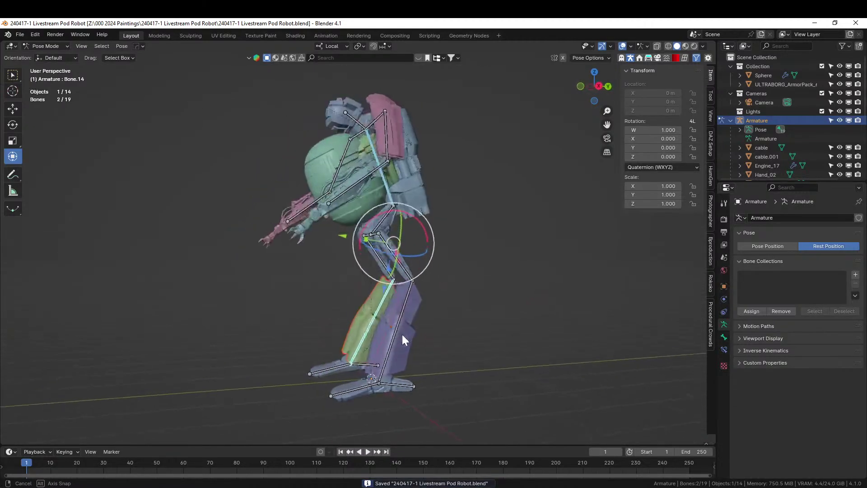
{"action": "left_click", "coordinate": [491, 332]}
{"action": "scroll", "coordinate": [476, 355], "scroll_direction": "down", "scroll_amount": 2}
{"action": "middle_click_drag", "start_coordinate": [476, 354], "coordinate": [560, 351]}
{"action": "scroll", "coordinate": [387, 352], "scroll_direction": "up", "scroll_amount": 3}
{"action": "middle_click_drag", "start_coordinate": [402, 365], "coordinate": [381, 385]}
{"action": "scroll", "coordinate": [364, 375], "scroll_direction": "up", "scroll_amount": 4}
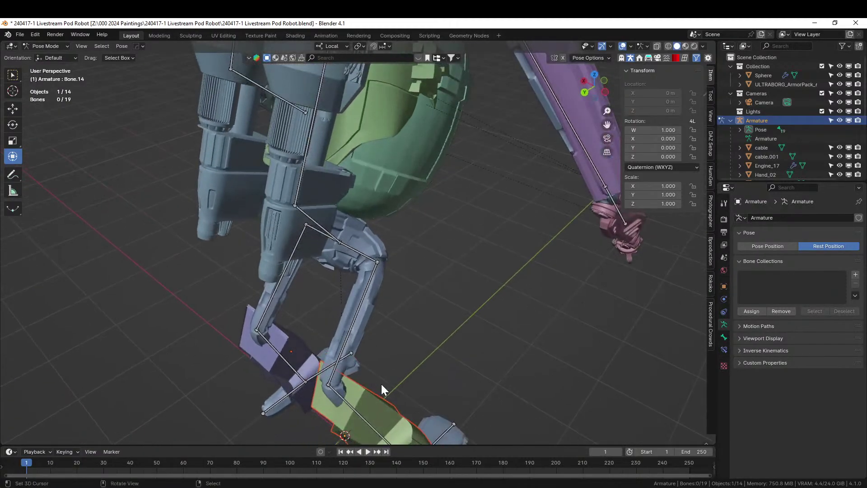
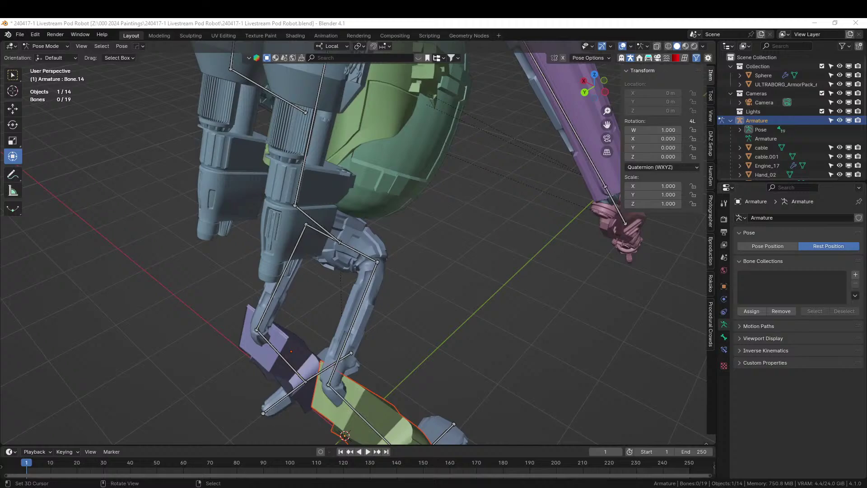
{"action": "left_click_drag", "start_coordinate": [214, 201], "coordinate": [268, 59]}
{"action": "left_click", "coordinate": [53, 46]}
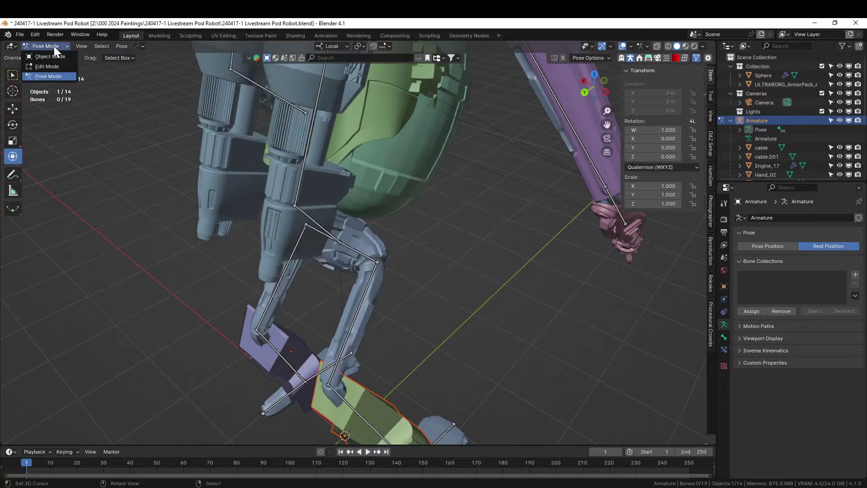
{"action": "left_click", "coordinate": [54, 56]}
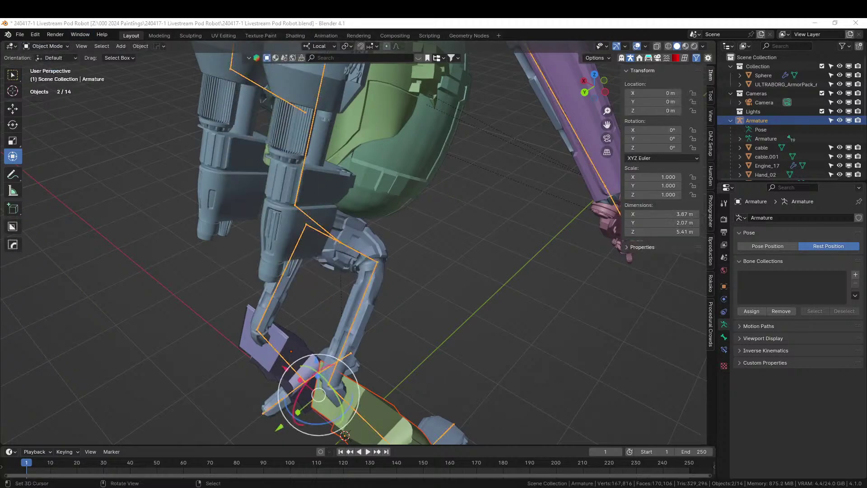
{"action": "left_click_drag", "start_coordinate": [357, 375], "coordinate": [381, 269]}
{"action": "middle_click_drag", "start_coordinate": [425, 296], "coordinate": [363, 287]}
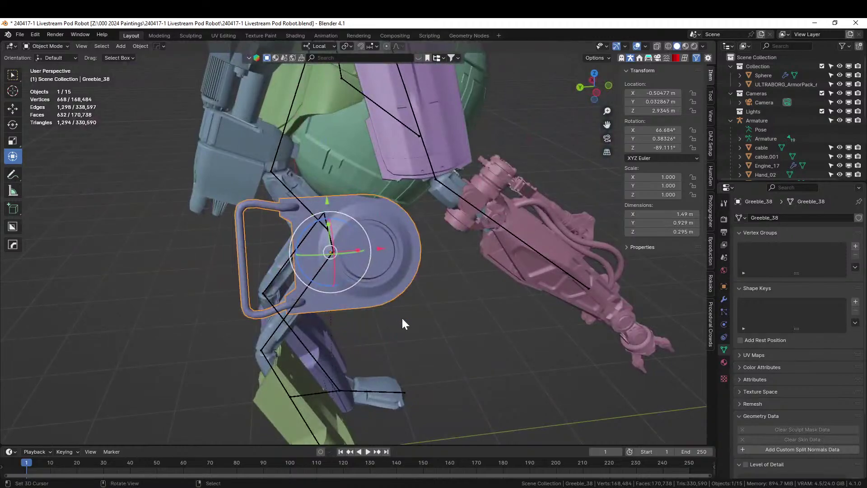
Scale the hip greeble to 0.404, then tilt and shift it in left orthographic view to follow the thigh.
{"action": "key", "text": "s"}
{"action": "left_click", "coordinate": [377, 292]}
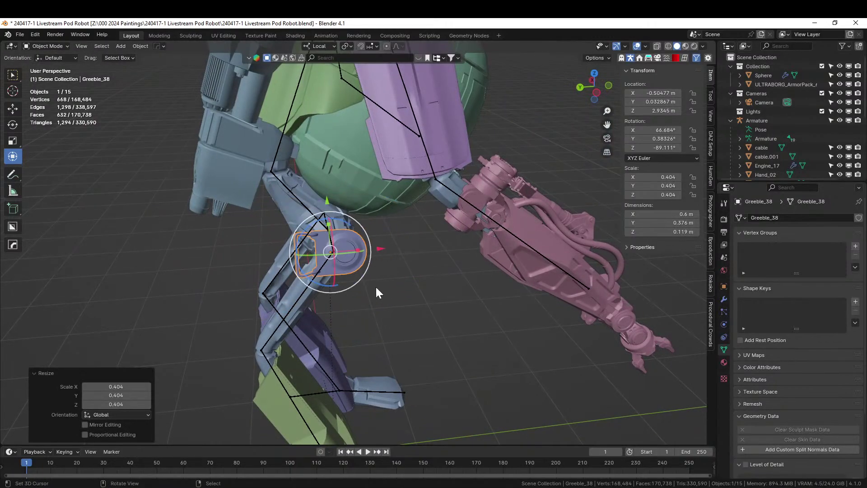
{"action": "key", "text": "KP_3"}
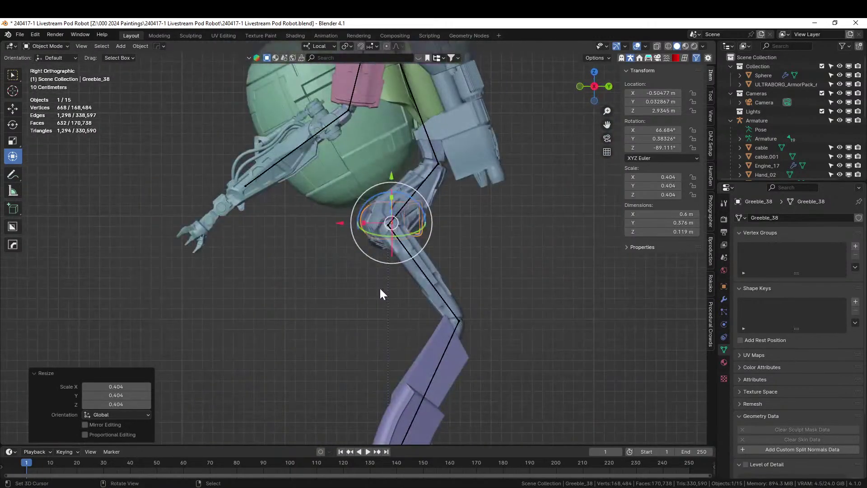
{"action": "key", "text": "ctrl+KP_3"}
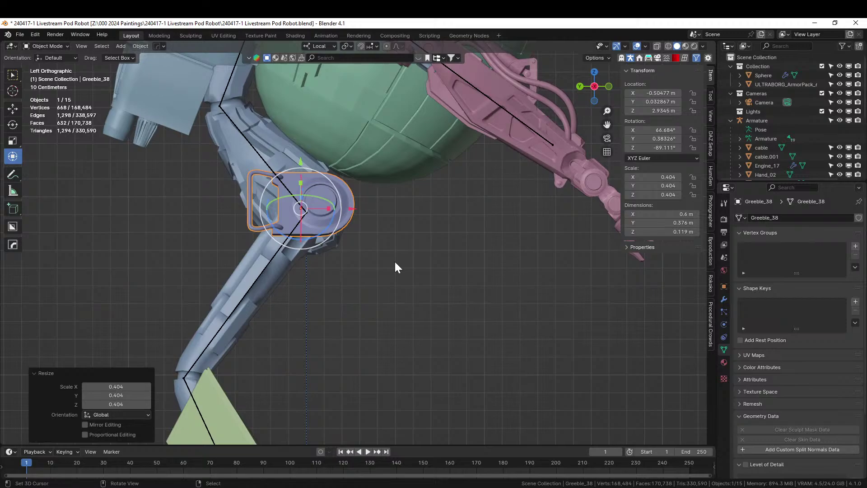
{"action": "middle_click_drag", "start_coordinate": [396, 266], "coordinate": [383, 302]}
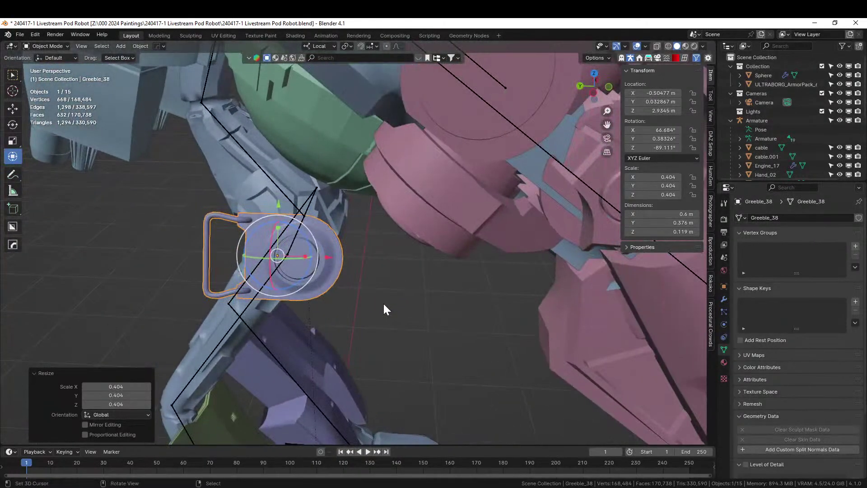
{"action": "key", "text": "ctrl+KP_3"}
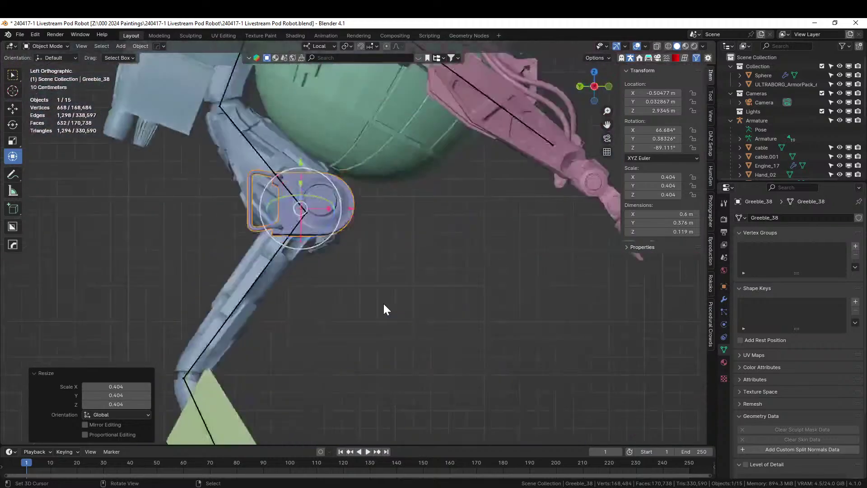
{"action": "key", "text": "r"}
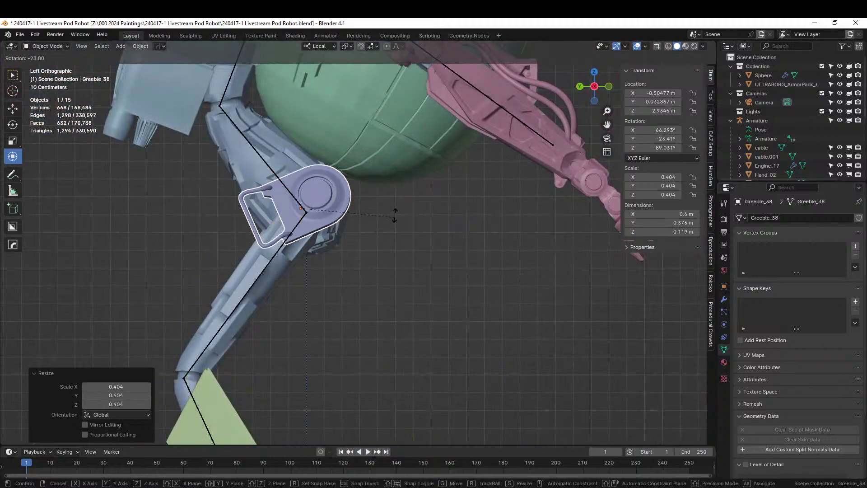
{"action": "left_click", "coordinate": [379, 191]}
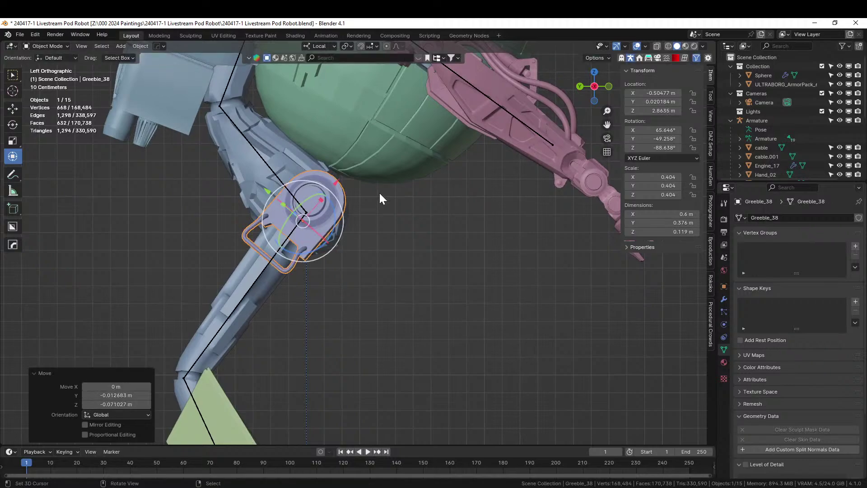
Clear the hip greeble's rotation and rotate it -90° around its local Y axis.
{"action": "key", "text": "alt+r"}
{"action": "middle_click_drag", "start_coordinate": [358, 202], "coordinate": [376, 256]}
{"action": "key", "text": "r"}
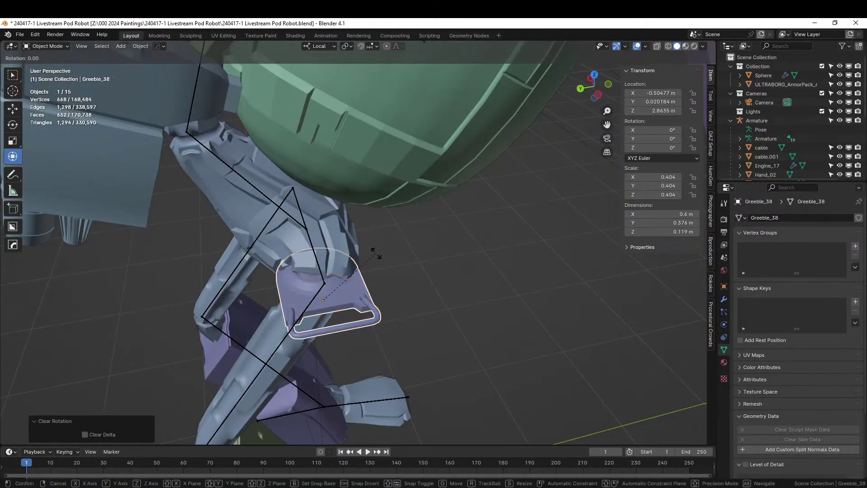
{"action": "key", "text": "y"}
{"action": "key", "text": "y"}
{"action": "type", "text": "90"}
{"action": "key", "text": "BackSpace"}
{"action": "key", "text": "BackSpace"}
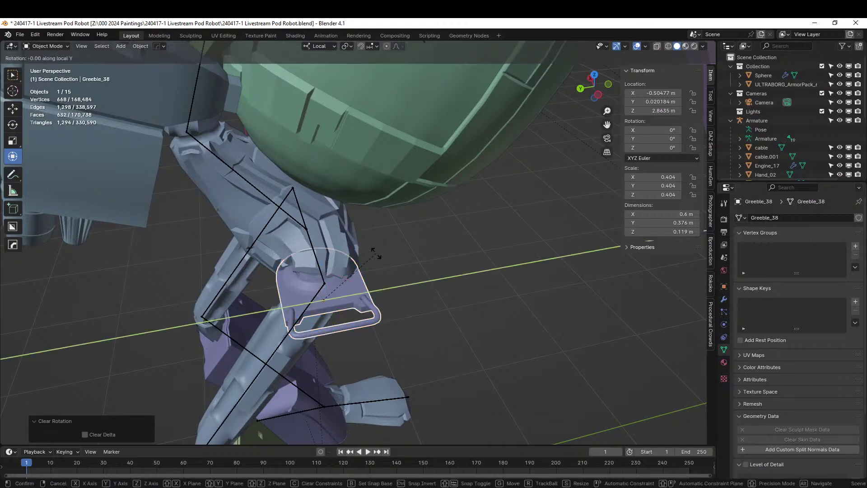
{"action": "type", "text": "-90"}
{"action": "key", "text": "Return"}
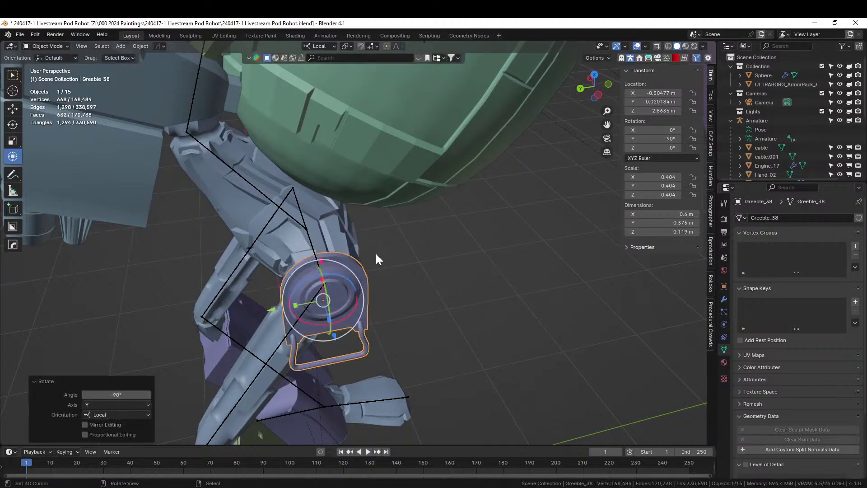
Rotate the greeble 180° around local Z and move it about -1.17 m along local Z to the opposite hip.
{"action": "key", "text": "KP_3"}
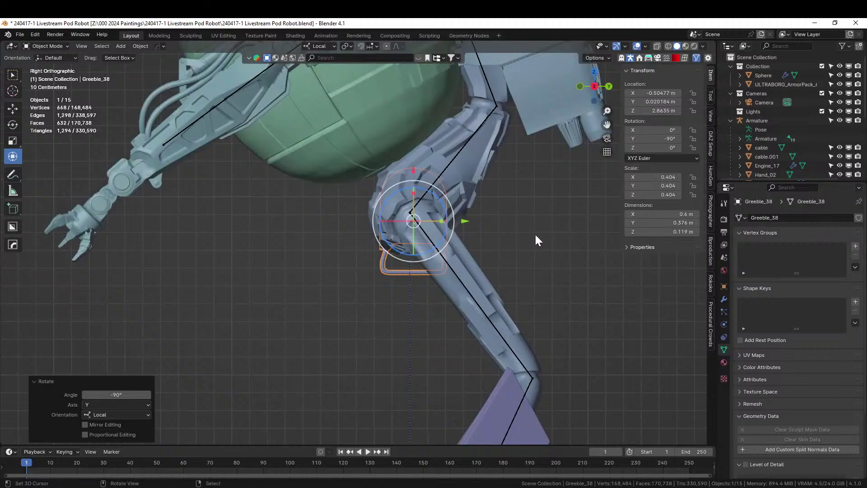
{"action": "middle_click_drag", "start_coordinate": [536, 239], "coordinate": [568, 245]}
{"action": "middle_click_drag", "start_coordinate": [408, 240], "coordinate": [395, 233]}
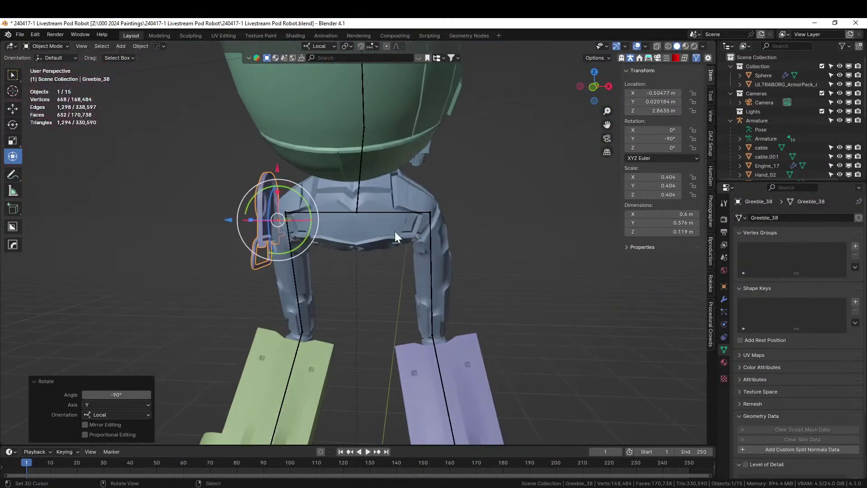
{"action": "type", "text": "rz180"}
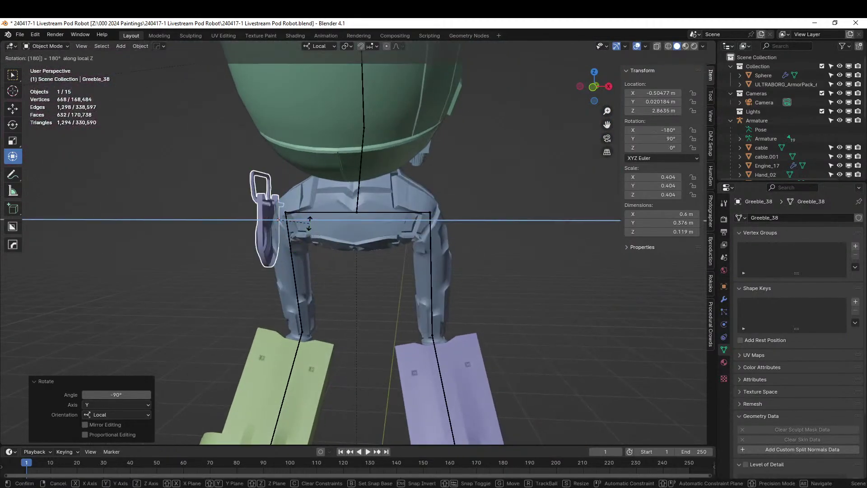
{"action": "key", "text": "Return"}
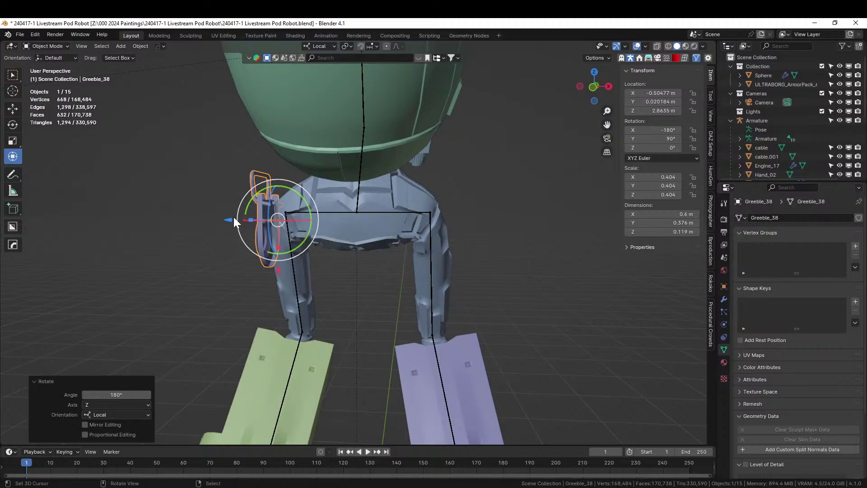
{"action": "left_click_drag", "start_coordinate": [231, 219], "coordinate": [422, 239]}
{"action": "mouse_move", "coordinate": [422, 239]}
{"action": "middle_mouse_down"}
{"action": "mouse_move", "coordinate": [438, 245]}
{"action": "mouse_move", "coordinate": [426, 247]}
{"action": "middle_mouse_up"}
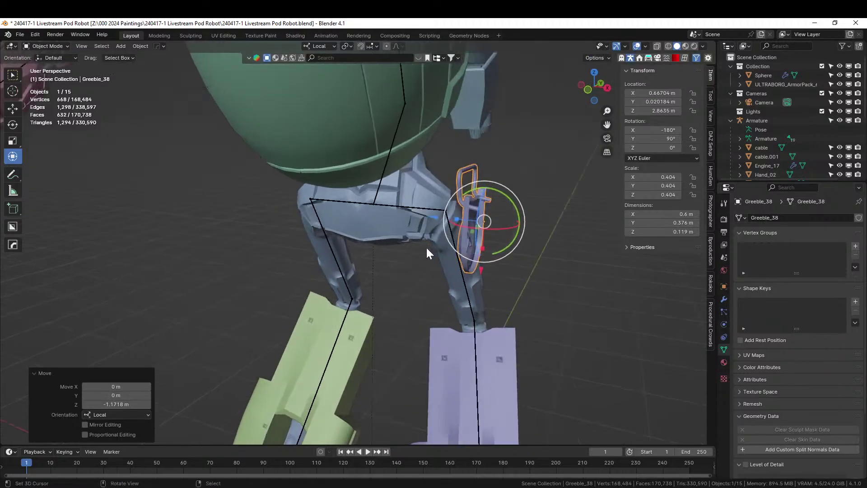
Rotate the greeble 180° around local X and 180° around local Z, and move it about -0.2 m along local Z against the hip.
{"action": "type", "text": "rx180"}
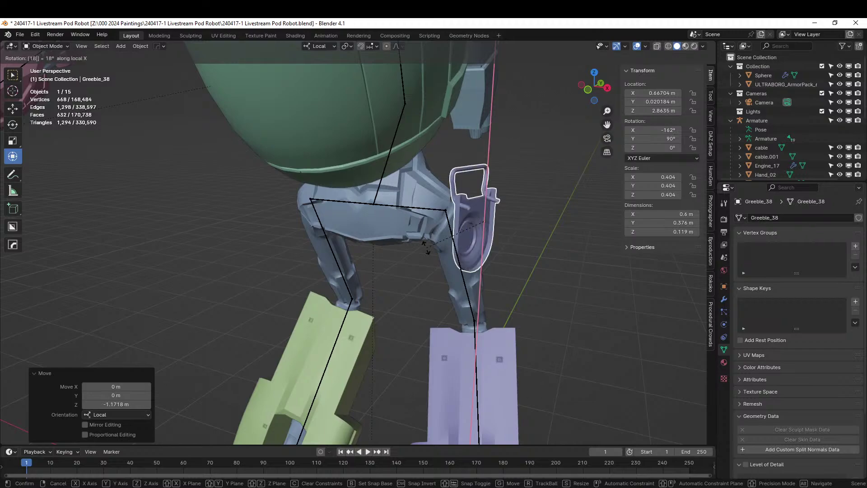
{"action": "key", "text": "Return"}
{"action": "type", "text": "rz180"}
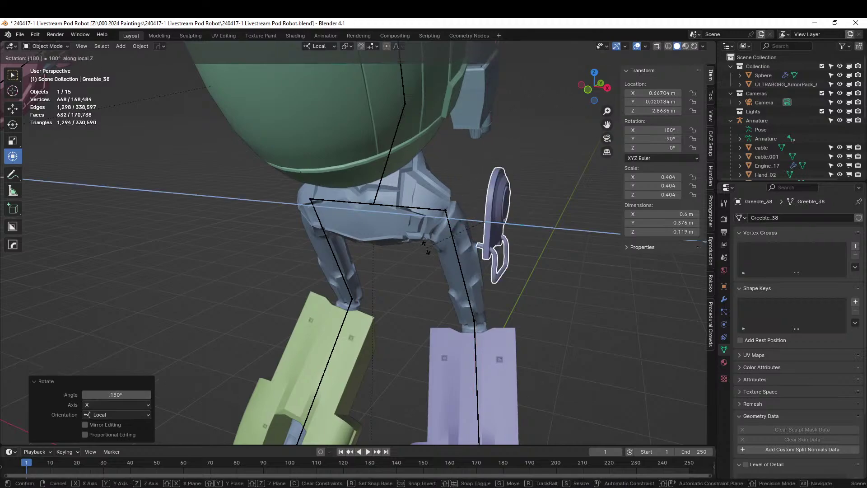
{"action": "key", "text": "Return"}
{"action": "left_click_drag", "start_coordinate": [547, 228], "coordinate": [492, 231]}
Rotate the greeble about -38° in right orthographic view to align with the thigh and nudge it over the hip joint.
{"action": "key", "text": "KP_3"}
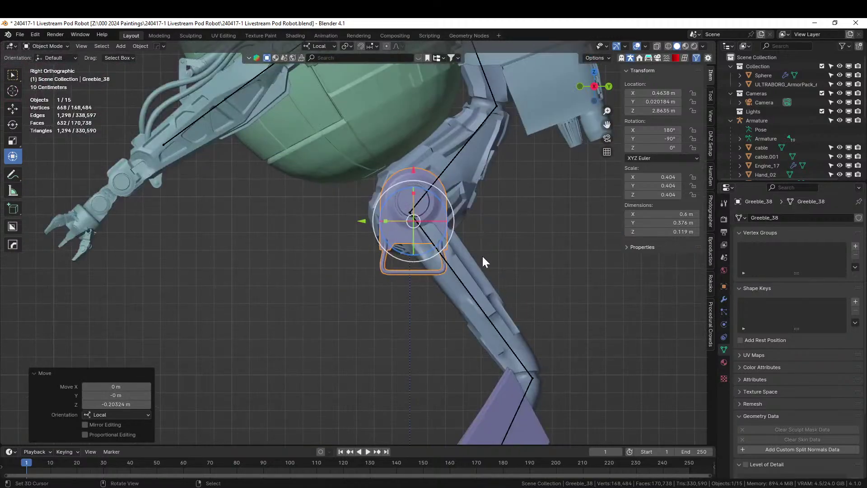
{"action": "key", "text": "KP_Decimal"}
{"action": "key", "text": "r"}
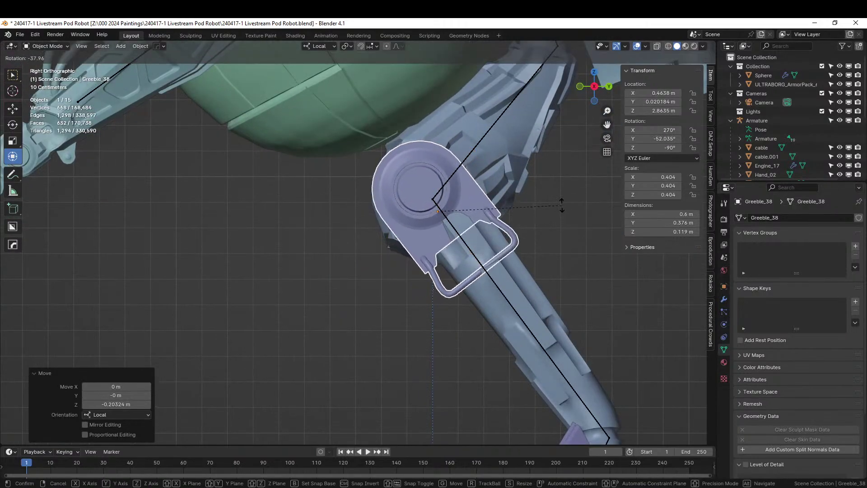
{"action": "left_click", "coordinate": [561, 204]}
{"action": "middle_click_drag", "start_coordinate": [561, 204], "coordinate": [511, 229]}
{"action": "left_click_drag", "start_coordinate": [468, 171], "coordinate": [469, 191]}
{"action": "left_click_drag", "start_coordinate": [513, 236], "coordinate": [526, 236]}
{"action": "middle_click_drag", "start_coordinate": [527, 237], "coordinate": [335, 239]}
Isolate the greeble, enter Edit Mode, select the outer edge loop on its open back and fill it with a face.
{"action": "scroll", "coordinate": [432, 252], "scroll_direction": "up", "scroll_amount": 5}
{"action": "key", "text": "slash"}
{"action": "key", "text": "Tab"}
{"action": "scroll", "coordinate": [347, 230], "scroll_direction": "up", "scroll_amount": 2}
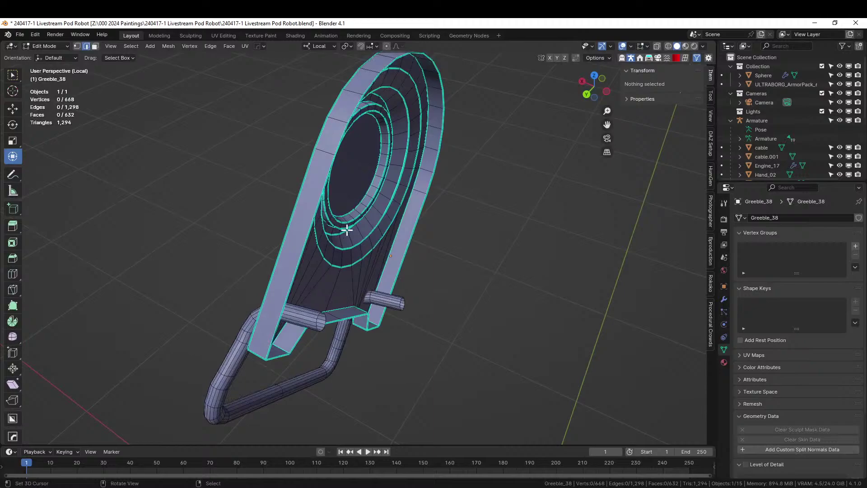
{"action": "left_click", "coordinate": [290, 285], "text": "alt"}
{"action": "key", "text": "alt+a"}
{"action": "left_click", "coordinate": [288, 286], "text": "alt"}
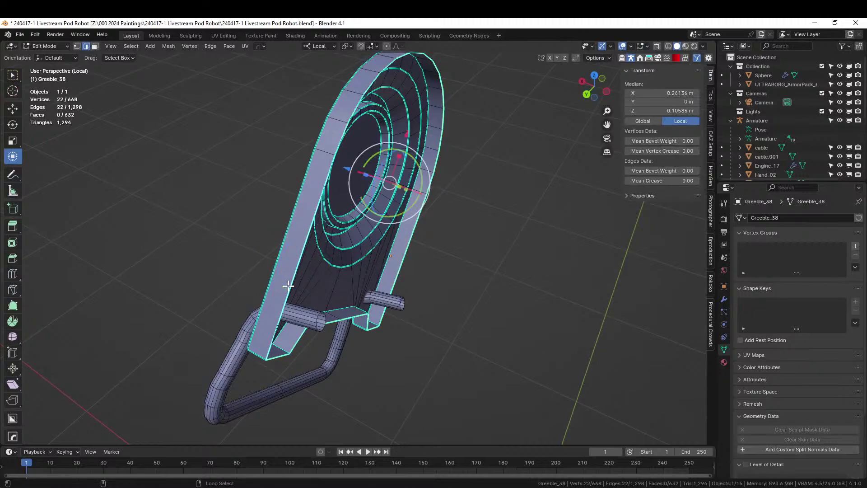
{"action": "key", "text": "f"}
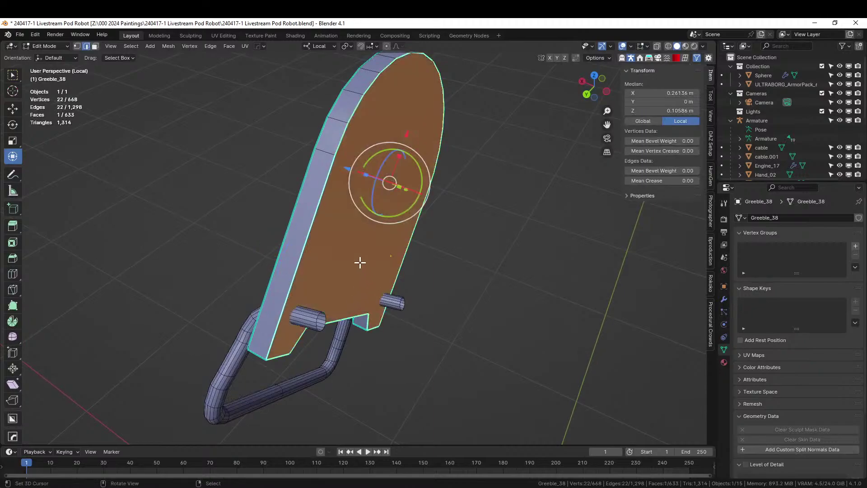
Extrude the greeble's new back face about 0.126 m toward the hip and leave the isolated view.
{"action": "key", "text": "e"}
{"action": "left_click", "coordinate": [426, 299]}
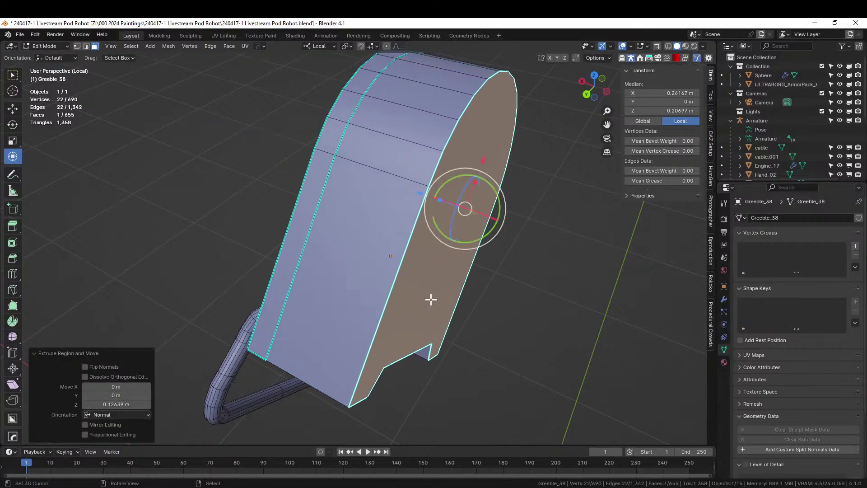
{"action": "key", "text": "KP_Divide"}
{"action": "middle_click_drag", "start_coordinate": [426, 296], "coordinate": [332, 337]}
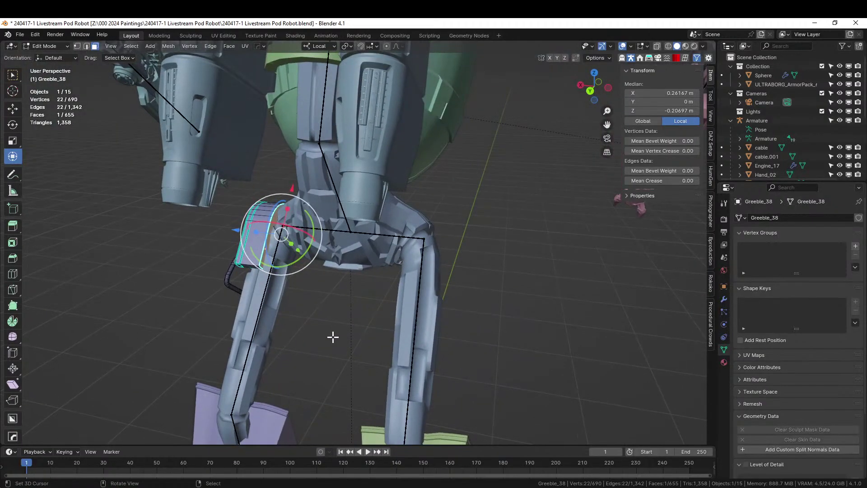
Leave Edit Mode and mirror the hip greeble to the opposite hip with a mirror modifier across the body mesh's local X axis.
{"action": "middle_click_drag", "start_coordinate": [242, 335], "coordinate": [376, 224]}
{"action": "scroll", "coordinate": [483, 324], "scroll_direction": "up", "scroll_amount": 3}
{"action": "scroll", "coordinate": [522, 300], "scroll_direction": "up", "scroll_amount": 2}
{"action": "key", "text": "Tab"}
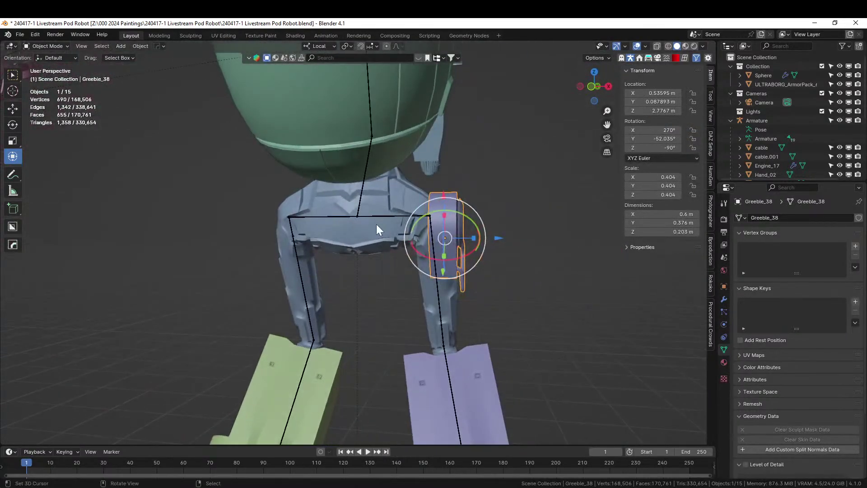
{"action": "left_click", "coordinate": [363, 236], "text": "shift"}
{"action": "key", "text": "alt+x"}
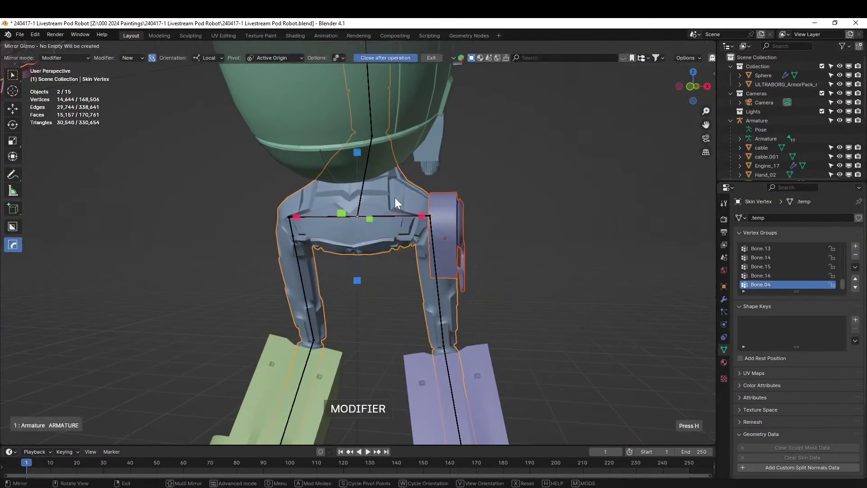
{"action": "left_click", "coordinate": [422, 216]}
{"action": "middle_click_drag", "start_coordinate": [427, 213], "coordinate": [407, 214]}
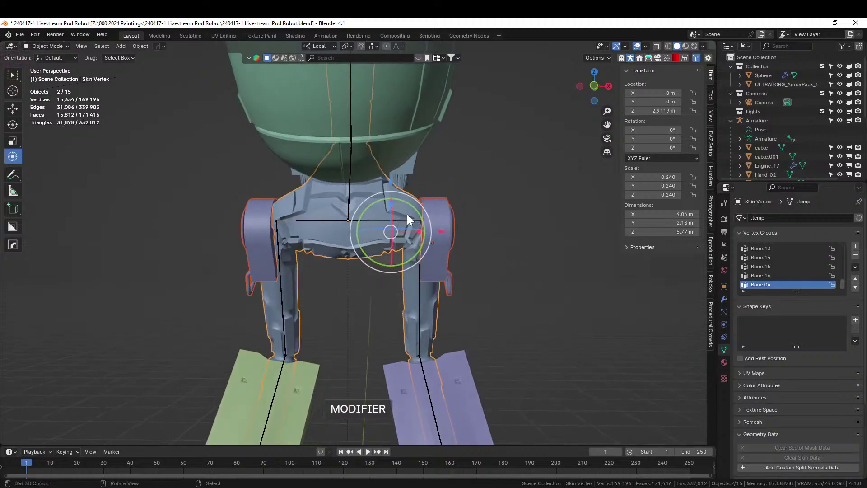
Apply the Hops_Mirror modifier on the hip greeble.
{"action": "left_click", "coordinate": [446, 205]}
{"action": "left_click", "coordinate": [724, 287]}
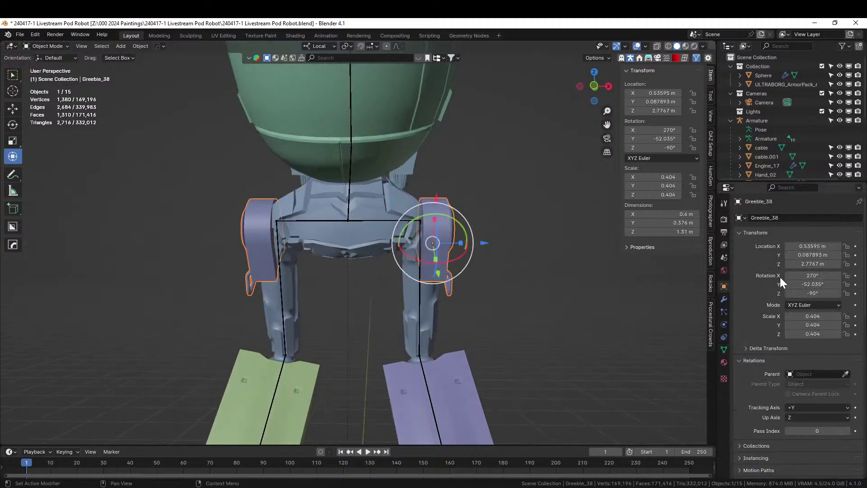
{"action": "left_click", "coordinate": [724, 300]}
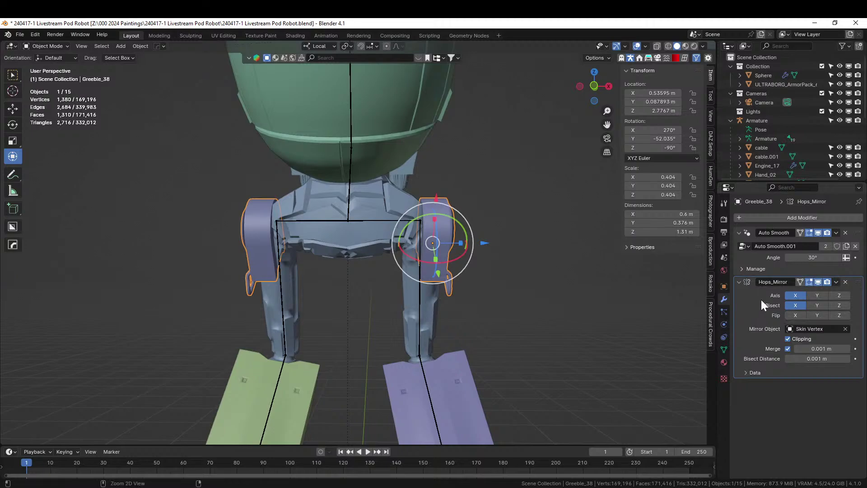
{"action": "key", "text": "ctrl+a"}
Select the whole mirrored half of the greeble in Edit Mode with X-ray and separate it into its own object.
{"action": "key", "text": "Tab"}
{"action": "left_click", "coordinate": [261, 226]}
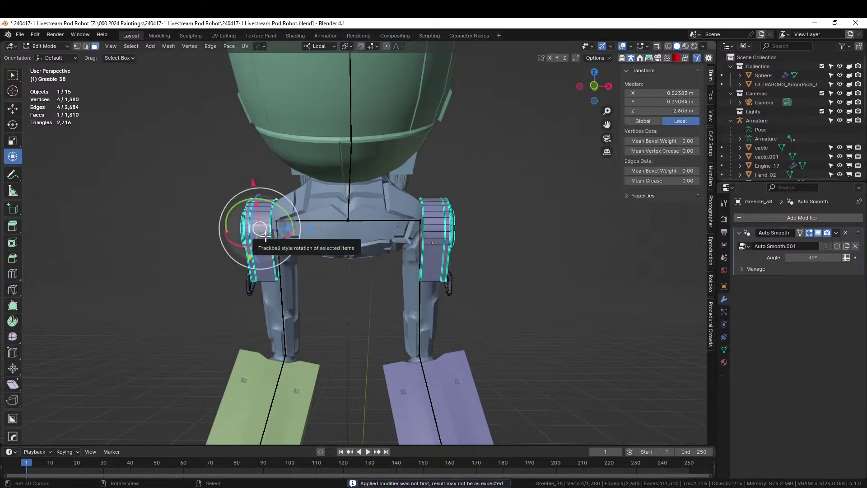
{"action": "key", "text": "alt+z"}
{"action": "key", "text": "b"}
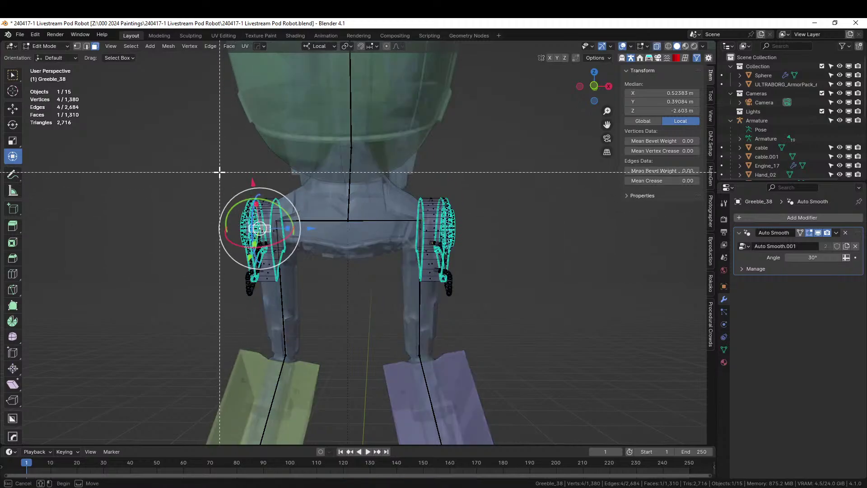
{"action": "left_click_drag", "start_coordinate": [219, 172], "coordinate": [318, 312]}
{"action": "middle_click_drag", "start_coordinate": [318, 311], "coordinate": [283, 304]}
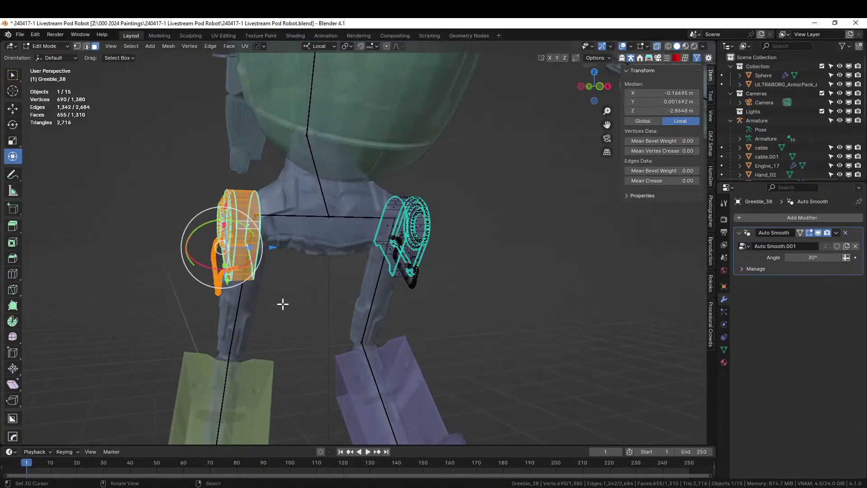
{"action": "key", "text": "p"}
{"action": "left_click", "coordinate": [273, 303]}
{"action": "key", "text": "Tab"}
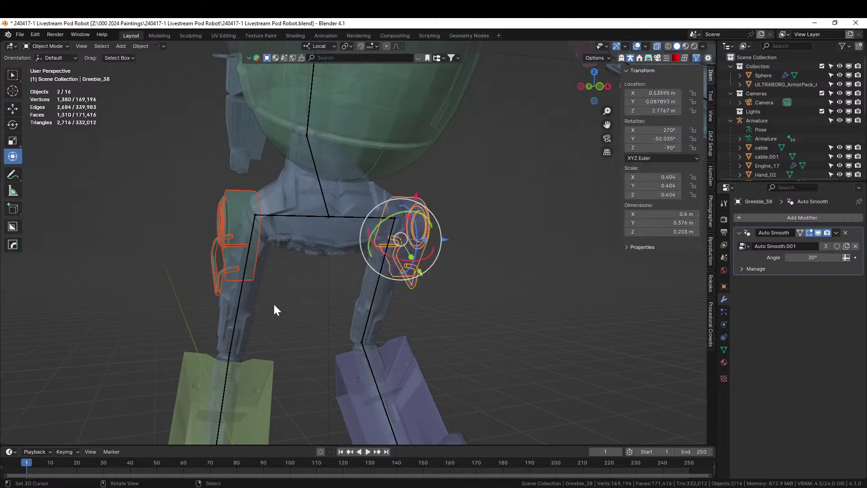
{"action": "key", "text": "alt+z"}
Parent the original hip greeble to its thigh bone, Bone.01, in the armature's Pose Mode using the Bone parent type.
{"action": "middle_click_drag", "start_coordinate": [337, 278], "coordinate": [445, 237]}
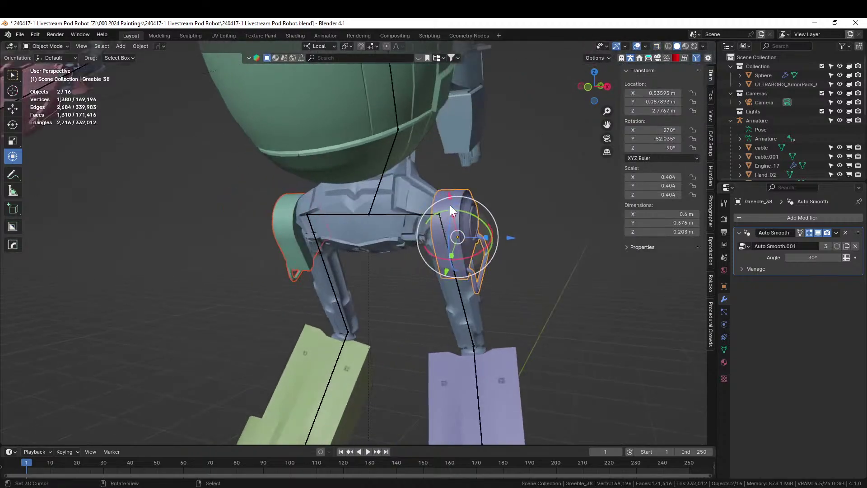
{"action": "left_click", "coordinate": [411, 217]}
{"action": "left_click", "coordinate": [462, 192]}
{"action": "left_click", "coordinate": [441, 229], "text": "shift"}
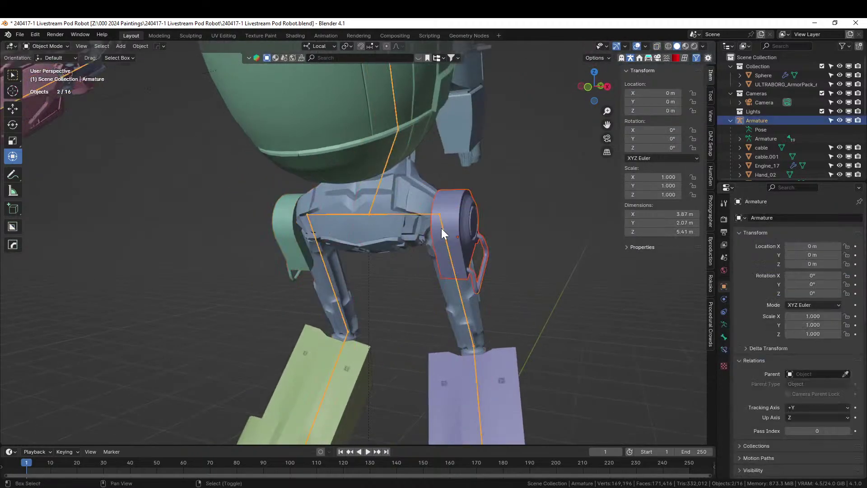
{"action": "left_click", "coordinate": [63, 44]}
{"action": "left_click", "coordinate": [50, 80]}
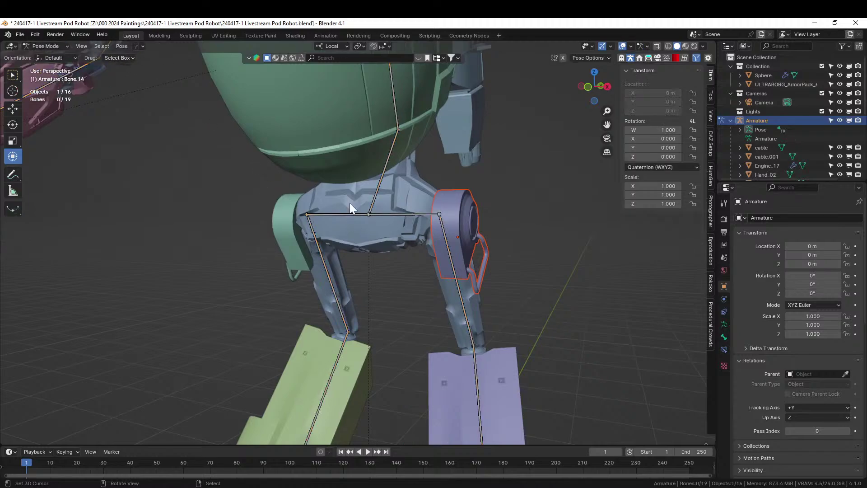
{"action": "left_click", "coordinate": [451, 251]}
{"action": "key", "text": "ctrl+p"}
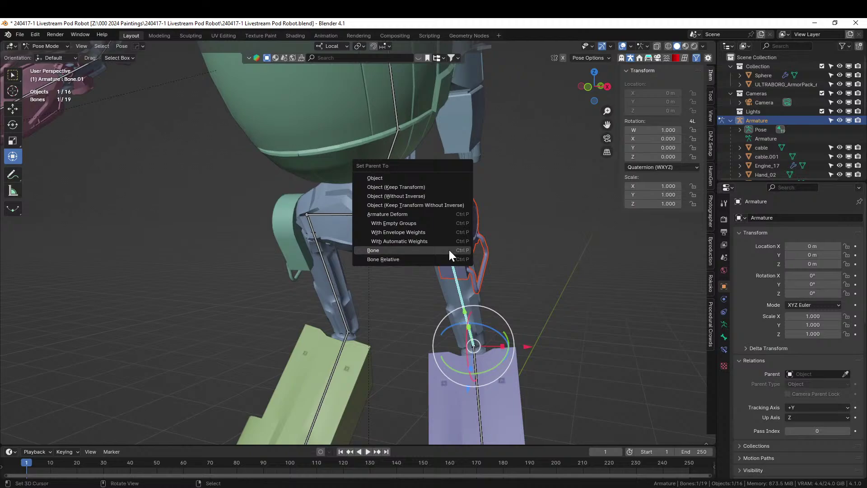
{"action": "left_click", "coordinate": [448, 249]}
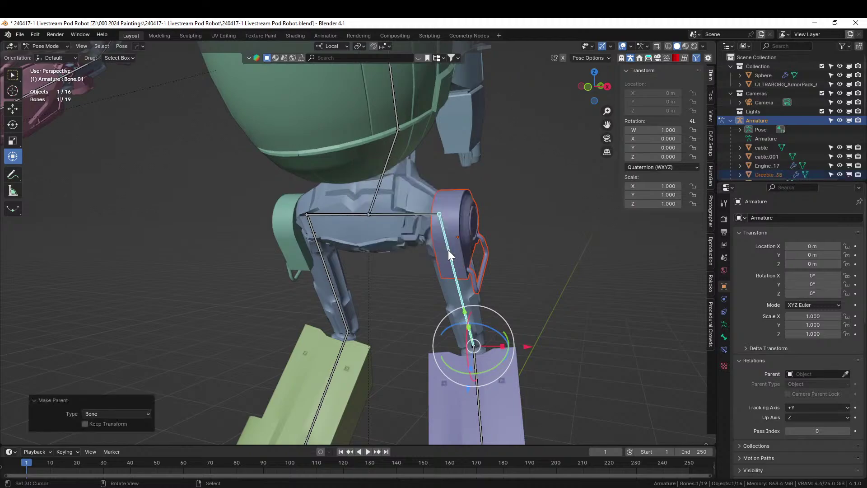
Parent the separated greeble on the other hip to its thigh bone, Bone.13, using the Bone parent type.
{"action": "left_click", "coordinate": [42, 46]}
{"action": "left_click", "coordinate": [47, 53]}
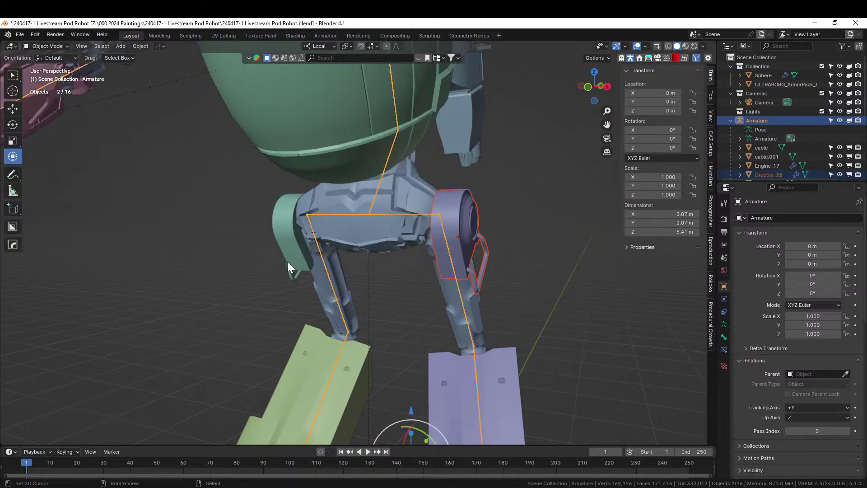
{"action": "left_click", "coordinate": [282, 234]}
{"action": "left_click", "coordinate": [316, 239], "text": "shift"}
{"action": "left_click", "coordinate": [49, 47]}
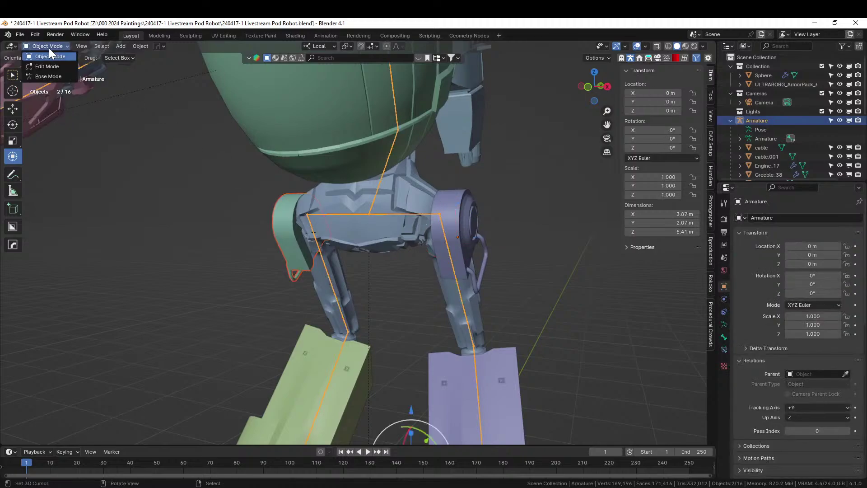
{"action": "left_click", "coordinate": [47, 77]}
{"action": "left_click", "coordinate": [313, 233], "text": "shift"}
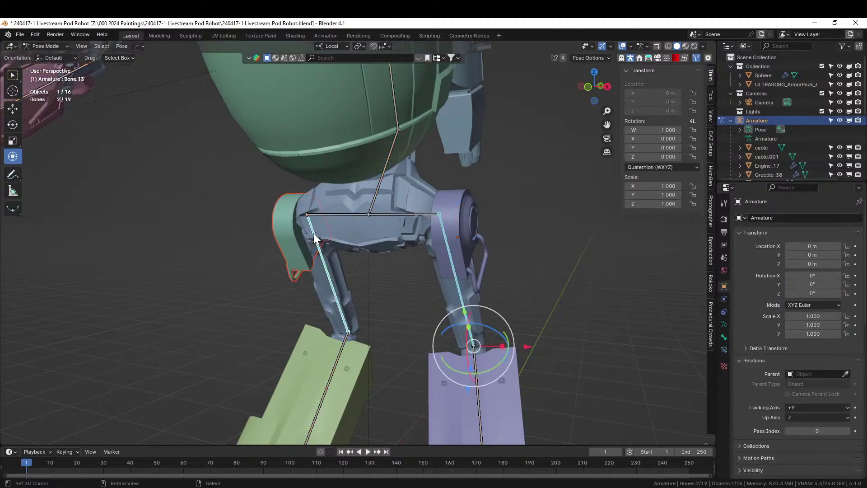
{"action": "key", "text": "ctrl+p"}
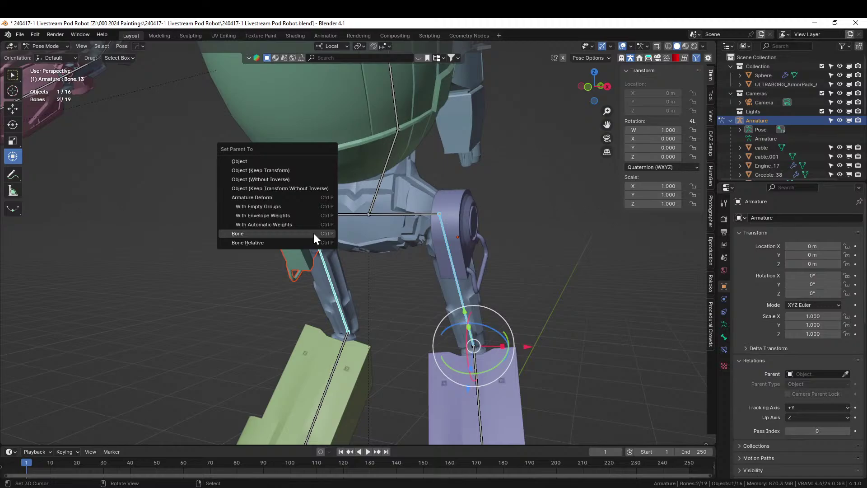
{"action": "left_click", "coordinate": [314, 233]}
Deselect the bones and examine the whole robot from several sides, ending on the engines and back armor.
{"action": "middle_click_drag", "start_coordinate": [432, 289], "coordinate": [310, 269]}
{"action": "left_click", "coordinate": [496, 319]}
{"action": "scroll", "coordinate": [497, 311], "scroll_direction": "down", "scroll_amount": 5}
{"action": "scroll", "coordinate": [433, 287], "scroll_direction": "up", "scroll_amount": 5}
{"action": "middle_click_drag", "start_coordinate": [416, 298], "coordinate": [540, 288]}
{"action": "scroll", "coordinate": [587, 321], "scroll_direction": "down", "scroll_amount": 5}
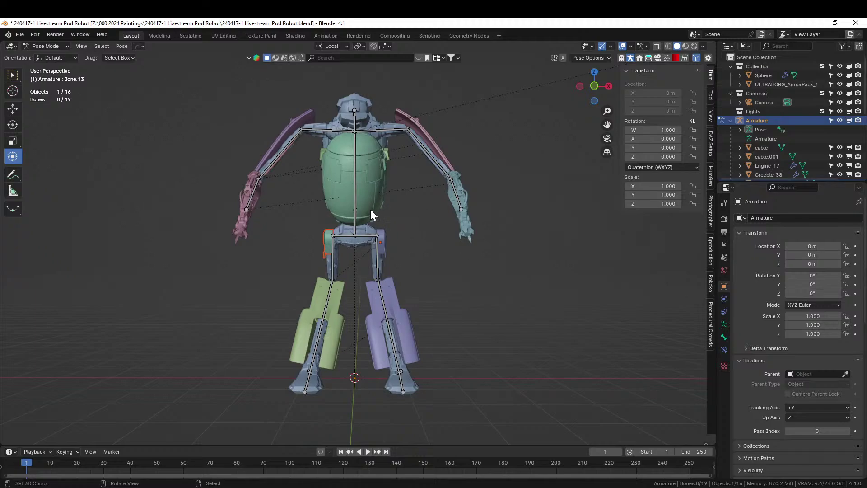
{"action": "middle_click_drag", "start_coordinate": [501, 315], "coordinate": [522, 383]}
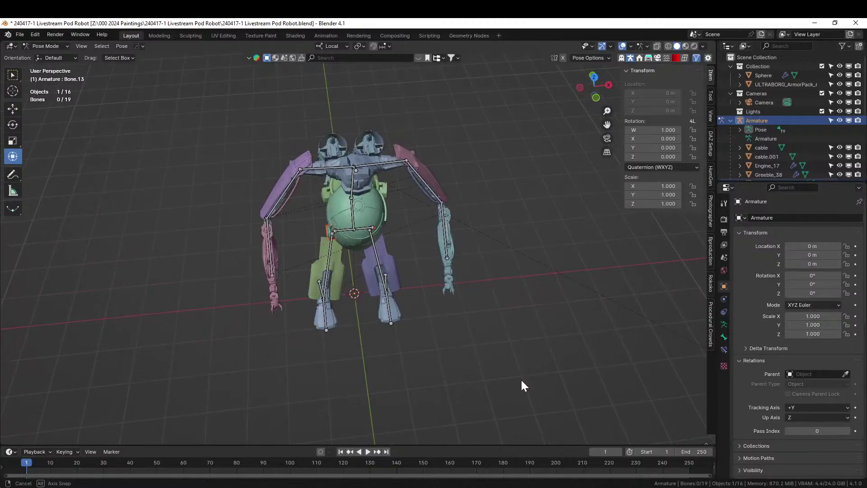
{"action": "scroll", "coordinate": [502, 353], "scroll_direction": "up", "scroll_amount": 3}
{"action": "middle_click_drag", "start_coordinate": [502, 353], "coordinate": [378, 205]}
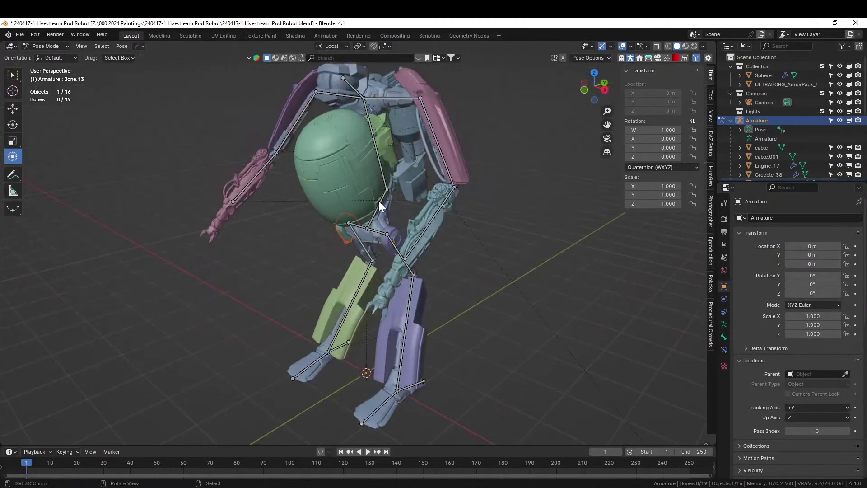
{"action": "middle_click_drag", "start_coordinate": [478, 230], "coordinate": [433, 280]}
{"action": "scroll", "coordinate": [492, 285], "scroll_direction": "up", "scroll_amount": 3}
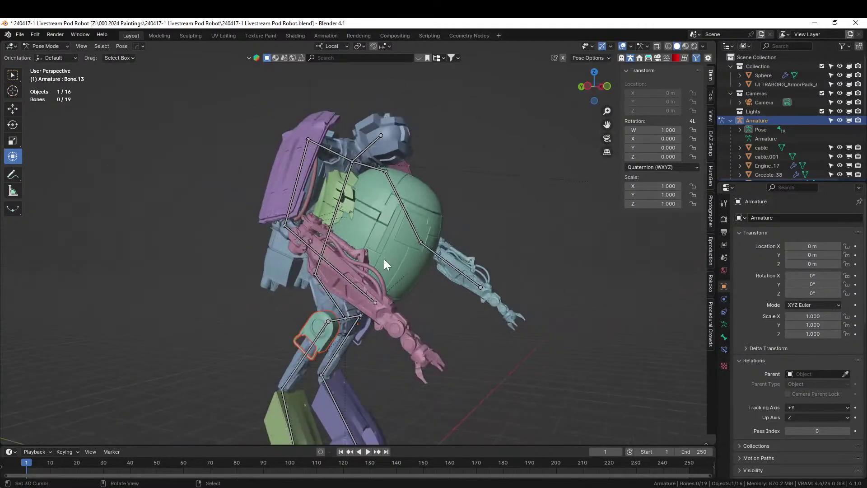
{"action": "middle_click_drag", "start_coordinate": [384, 265], "coordinate": [488, 255]}
Create a Cablerator cable from the side of the engine to the green back armor, with reduced width and tension.
{"action": "key", "text": "alt+shift+c"}
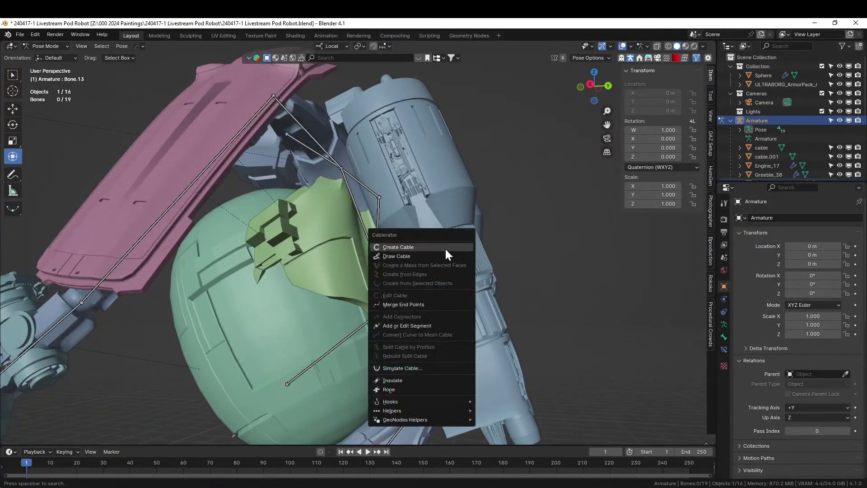
{"action": "left_click", "coordinate": [444, 247]}
{"action": "left_click", "coordinate": [419, 200]}
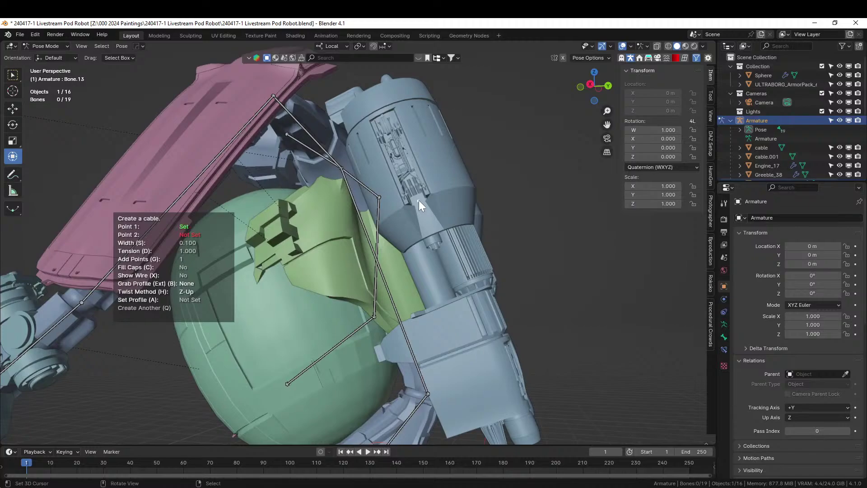
{"action": "left_click", "coordinate": [288, 226]}
{"action": "key", "text": "s"}
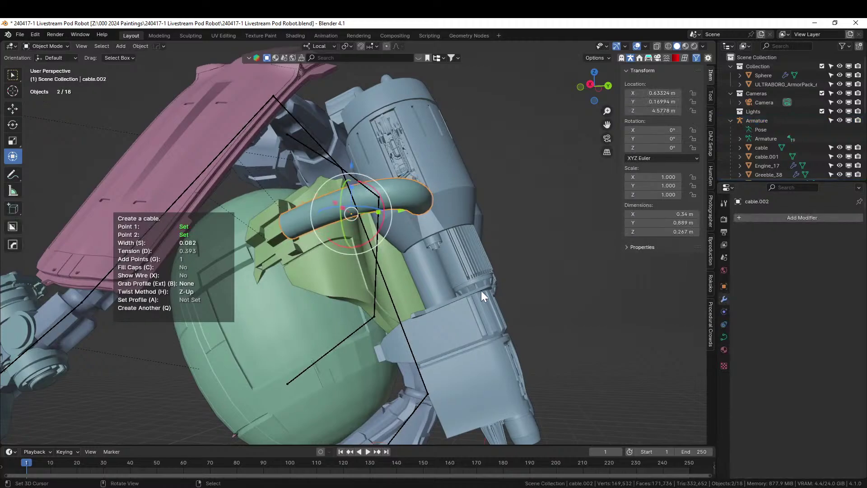
{"action": "middle_click_drag", "start_coordinate": [450, 277], "coordinate": [364, 318]}
{"action": "left_click", "coordinate": [413, 337]}
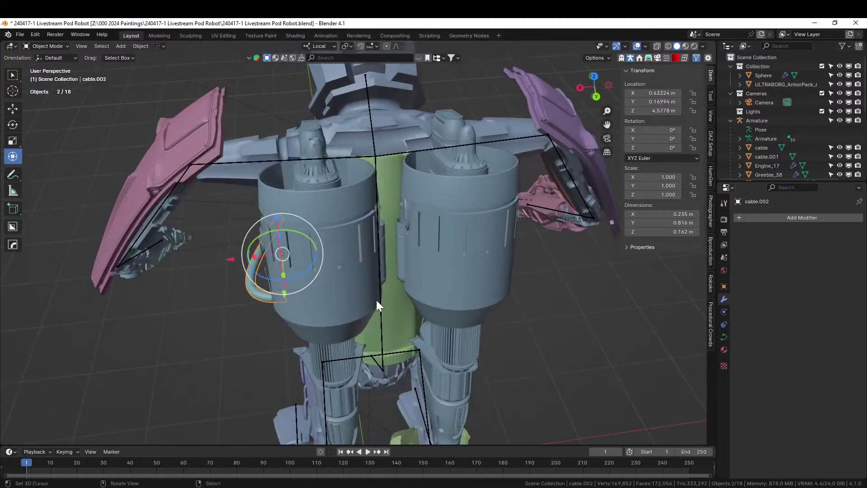
Mirror the new cable to the other engine with a mirror modifier across the back armor's local X axis.
{"action": "left_click", "coordinate": [388, 177], "text": "shift"}
{"action": "key", "text": "alt+x"}
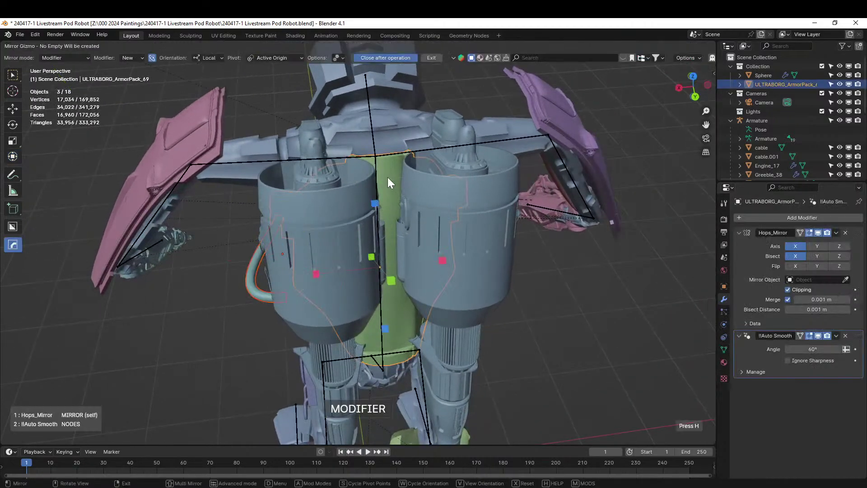
{"action": "left_click", "coordinate": [319, 273]}
{"action": "middle_click_drag", "start_coordinate": [331, 278], "coordinate": [405, 282]}
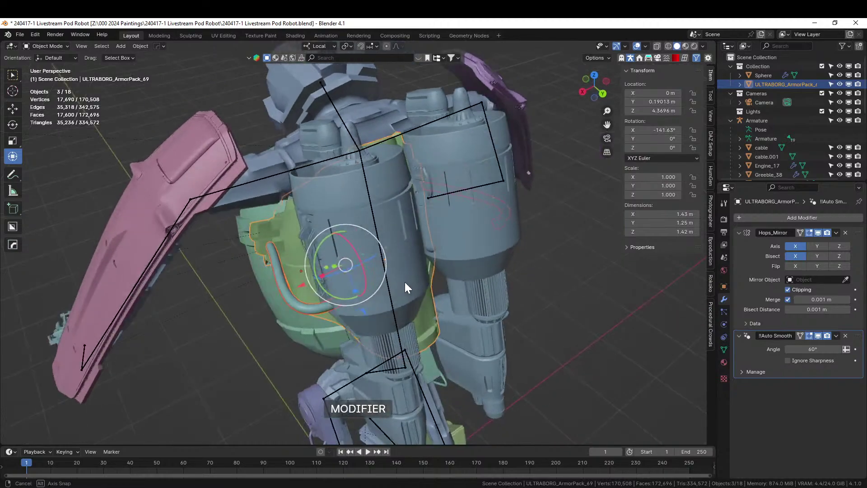
Select the mirrored cable and convert it from a curve to a mesh.
{"action": "left_click", "coordinate": [310, 305]}
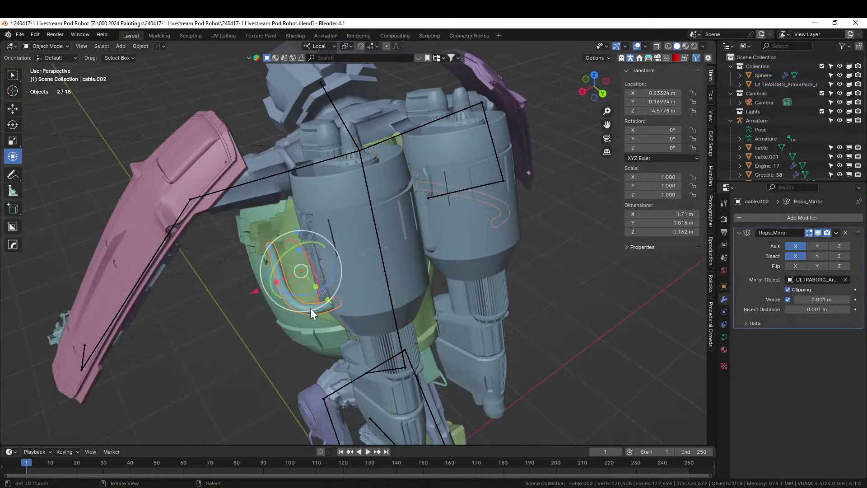
{"action": "key", "text": "ctrl+a"}
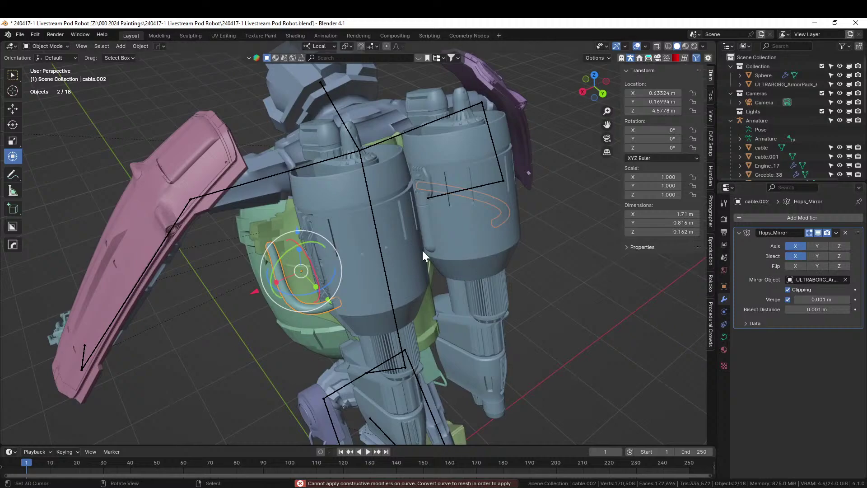
{"action": "left_click", "coordinate": [322, 307]}
{"action": "left_click", "coordinate": [299, 302]}
{"action": "key", "text": "q"}
{"action": "mouse_move", "coordinate": [285, 298]}
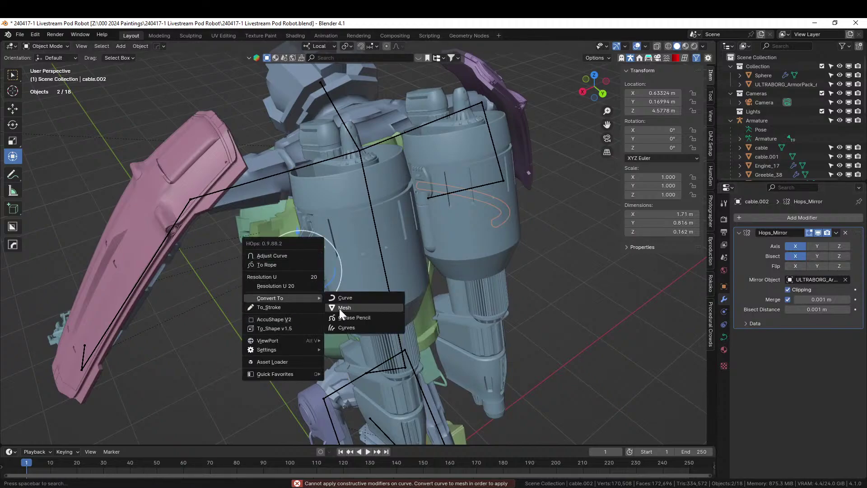
{"action": "left_click", "coordinate": [349, 308]}
Join the cable mesh into the Engine_17 object and check the engine's bone parenting.
{"action": "left_click", "coordinate": [364, 291], "text": "shift"}
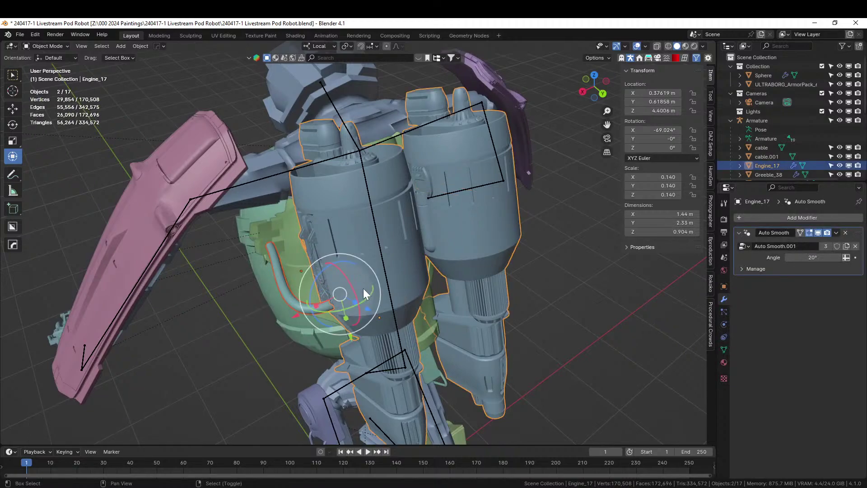
{"action": "key", "text": "ctrl+j"}
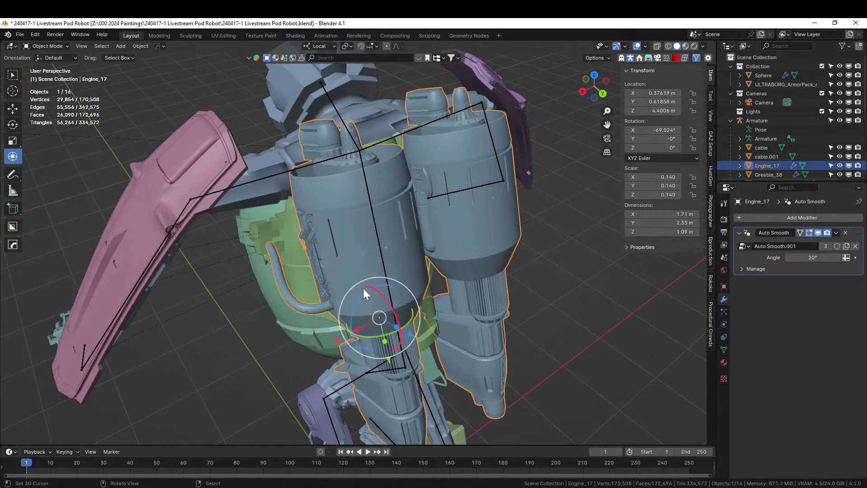
{"action": "left_click", "coordinate": [724, 286]}
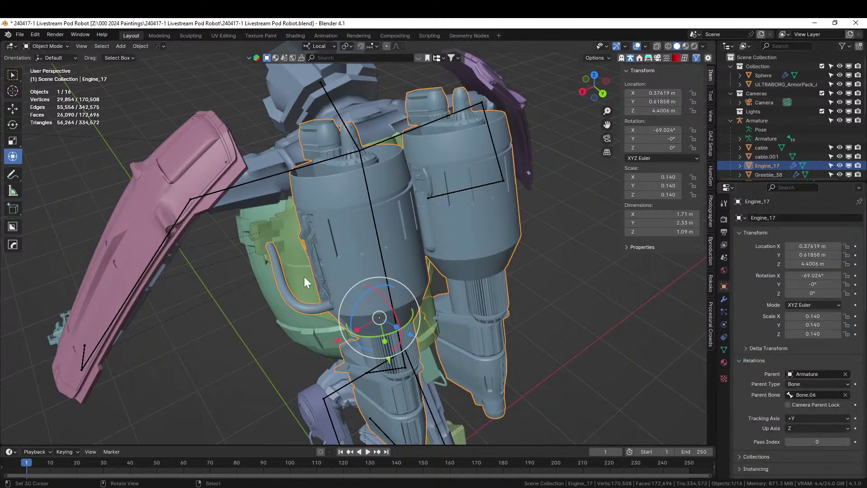
{"action": "middle_click_drag", "start_coordinate": [455, 353], "coordinate": [237, 329]}
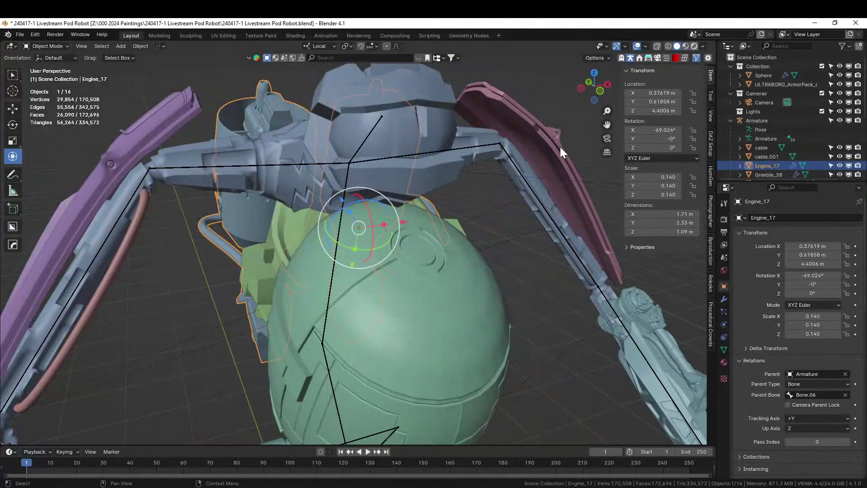
Preview the robot in rendered shading, inspect the engines and cables from several angles, and return to solid shading.
{"action": "key", "text": "z"}
{"action": "key", "text": "8"}
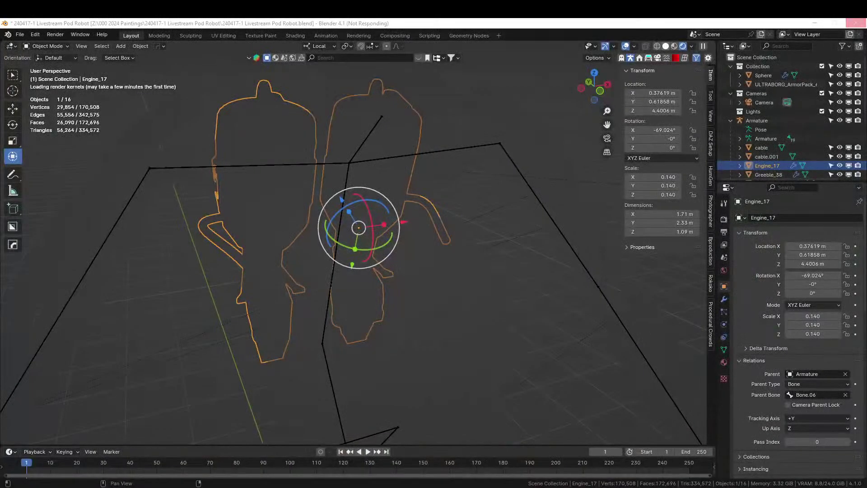
{"action": "key", "text": "z"}
{"action": "mouse_move", "coordinate": [504, 251]}
{"action": "middle_mouse_down"}
{"action": "mouse_move", "coordinate": [492, 264]}
{"action": "mouse_move", "coordinate": [506, 257]}
{"action": "middle_mouse_up"}
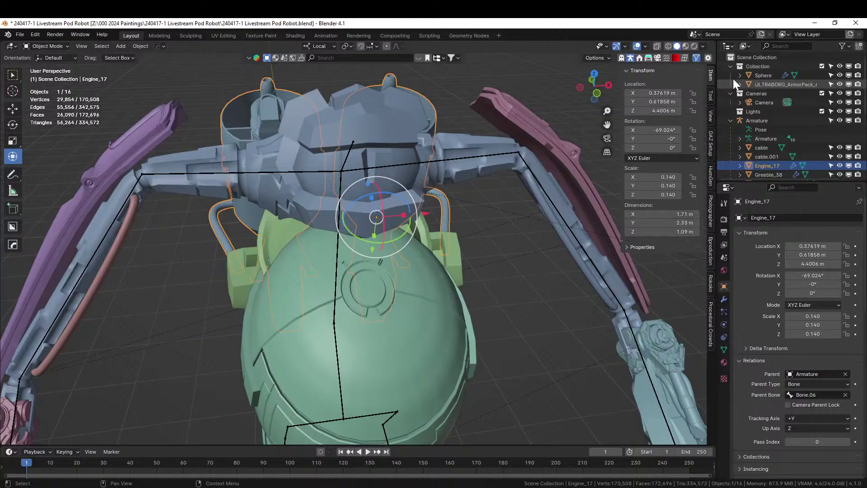
{"action": "left_click", "coordinate": [694, 46]}
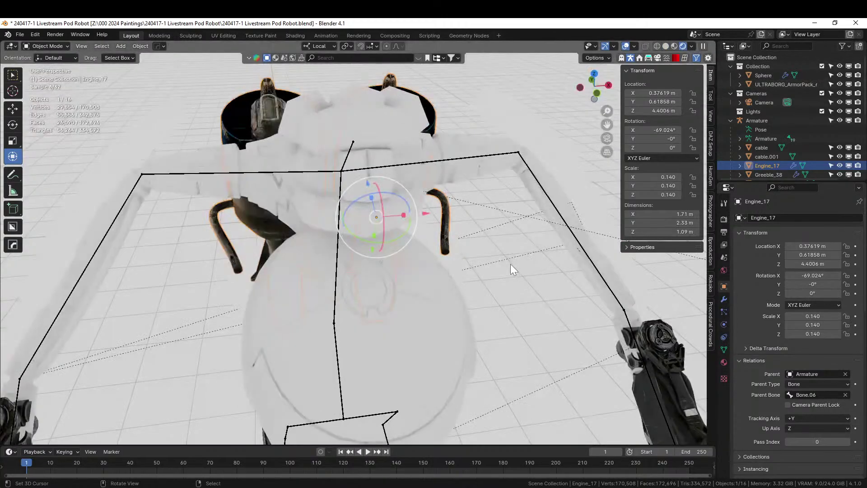
{"action": "mouse_move", "coordinate": [490, 283]}
{"action": "middle_mouse_down"}
{"action": "mouse_move", "coordinate": [429, 296]}
{"action": "mouse_move", "coordinate": [342, 283]}
{"action": "mouse_move", "coordinate": [286, 293]}
{"action": "mouse_move", "coordinate": [220, 285]}
{"action": "middle_mouse_up"}
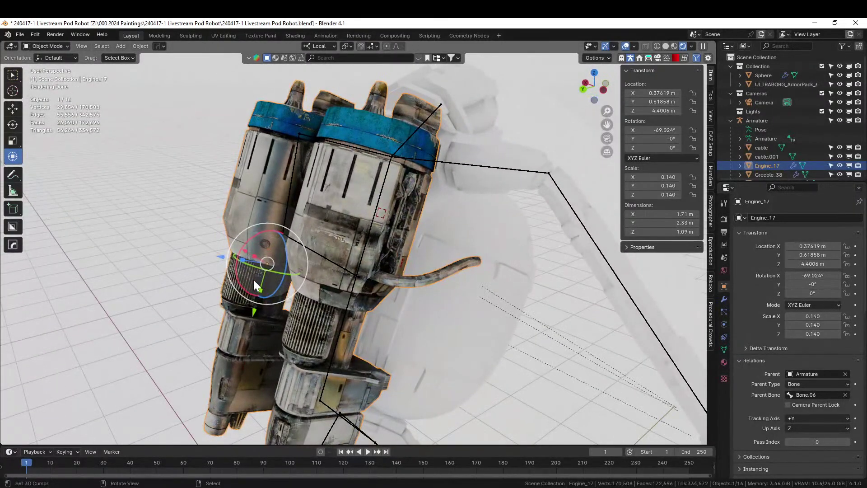
{"action": "middle_click_drag", "start_coordinate": [373, 266], "coordinate": [263, 255]}
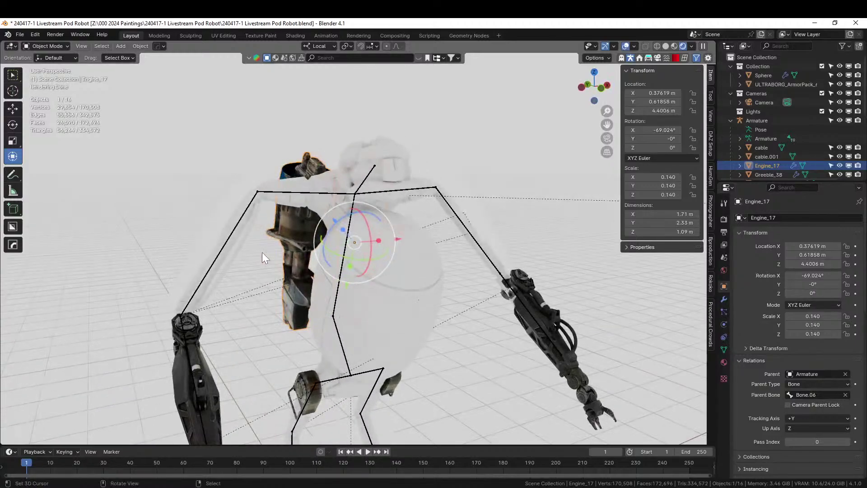
{"action": "middle_click_drag", "start_coordinate": [262, 252], "coordinate": [433, 251]}
{"action": "middle_click_drag", "start_coordinate": [494, 237], "coordinate": [588, 228]}
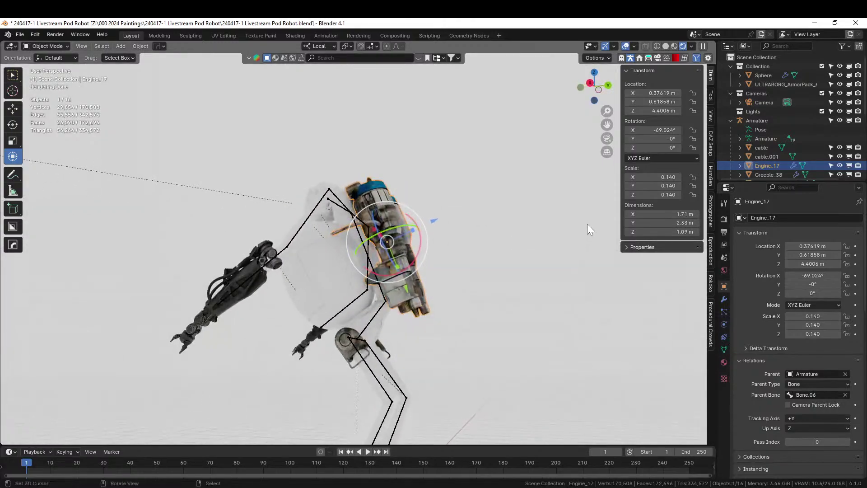
{"action": "left_click", "coordinate": [666, 46]}
Create a Cablerator cable from the lower engine housing to the green body, with width 0.021 and tension 0.180.
{"action": "scroll", "coordinate": [386, 288], "scroll_direction": "up", "scroll_amount": 8}
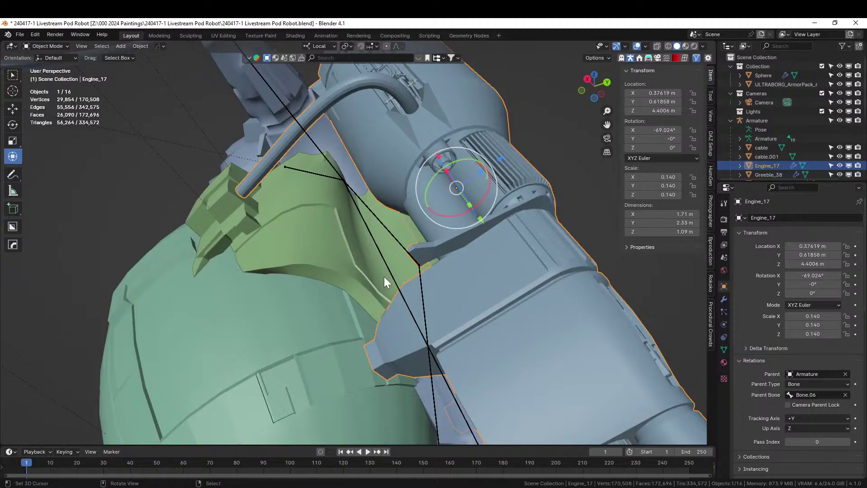
{"action": "middle_click_drag", "start_coordinate": [384, 276], "coordinate": [486, 363]}
{"action": "right_click", "coordinate": [459, 353]}
{"action": "left_click", "coordinate": [405, 299]}
{"action": "left_click", "coordinate": [476, 390]}
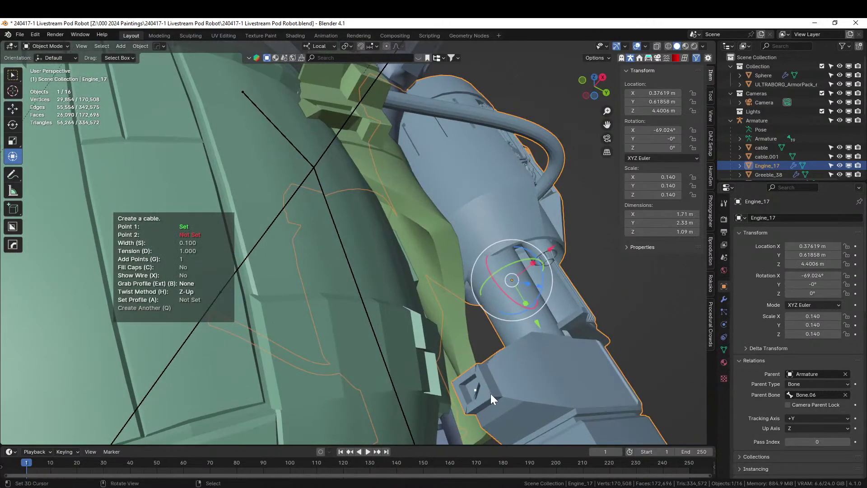
{"action": "middle_click_drag", "start_coordinate": [491, 394], "coordinate": [324, 362]}
{"action": "left_click", "coordinate": [318, 370]}
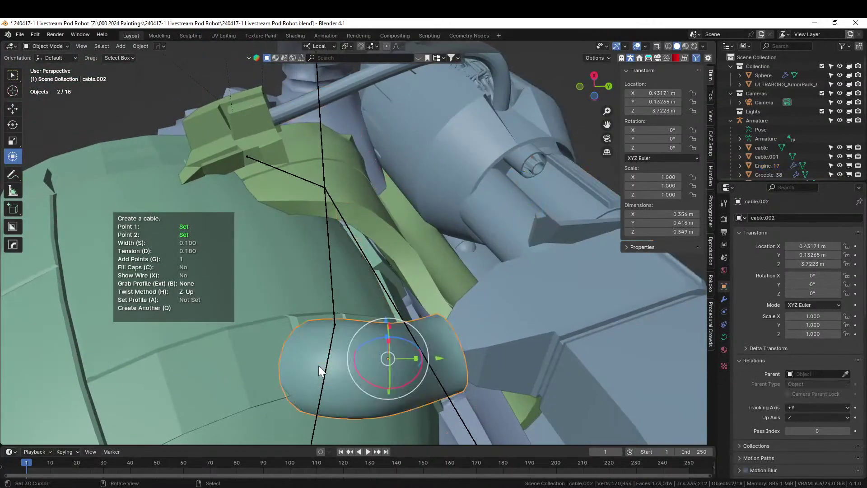
{"action": "key", "text": "s"}
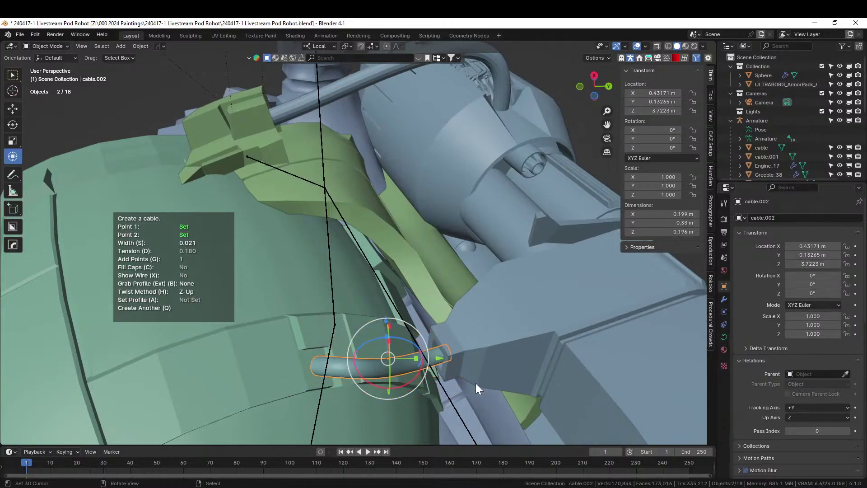
{"action": "middle_click_drag", "start_coordinate": [476, 383], "coordinate": [491, 306]}
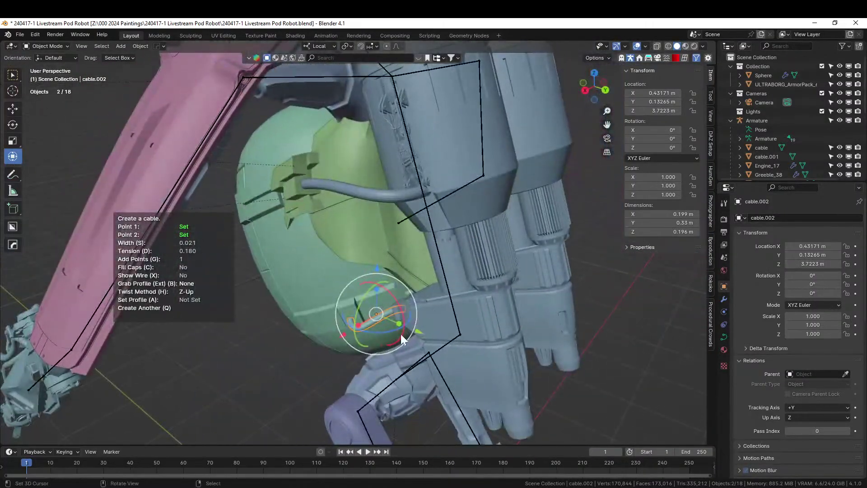
{"action": "left_click", "coordinate": [304, 350]}
Try to mirror the new lower cable using Engine_17's local X axis as the mirror reference.
{"action": "middle_click_drag", "start_coordinate": [500, 335], "coordinate": [406, 314]}
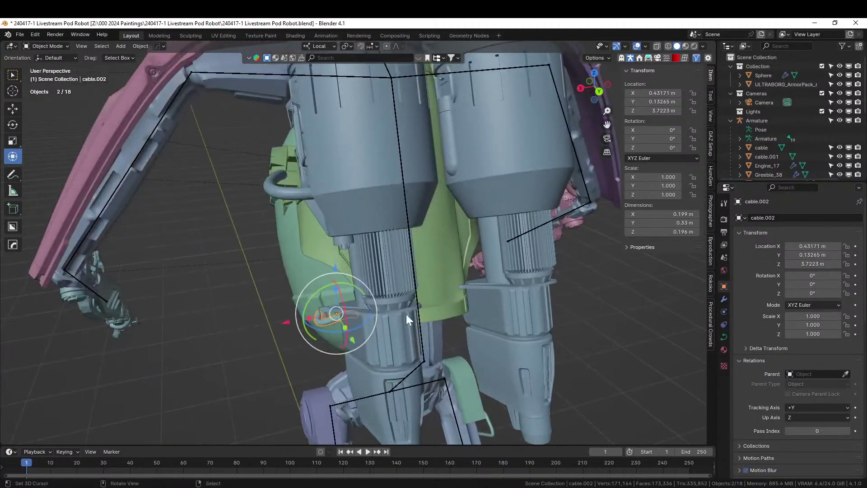
{"action": "left_click", "coordinate": [376, 181], "text": "shift"}
{"action": "key", "text": "alt+x"}
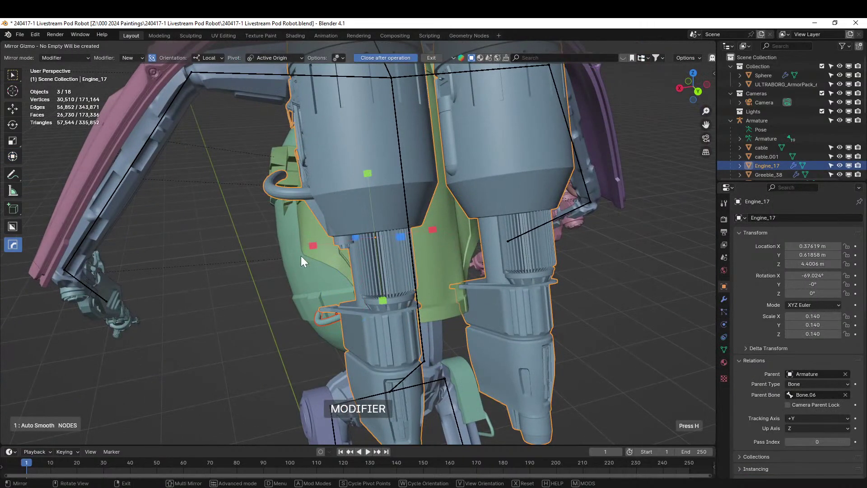
{"action": "left_click", "coordinate": [313, 246]}
{"action": "middle_click_drag", "start_coordinate": [538, 311], "coordinate": [498, 297]}
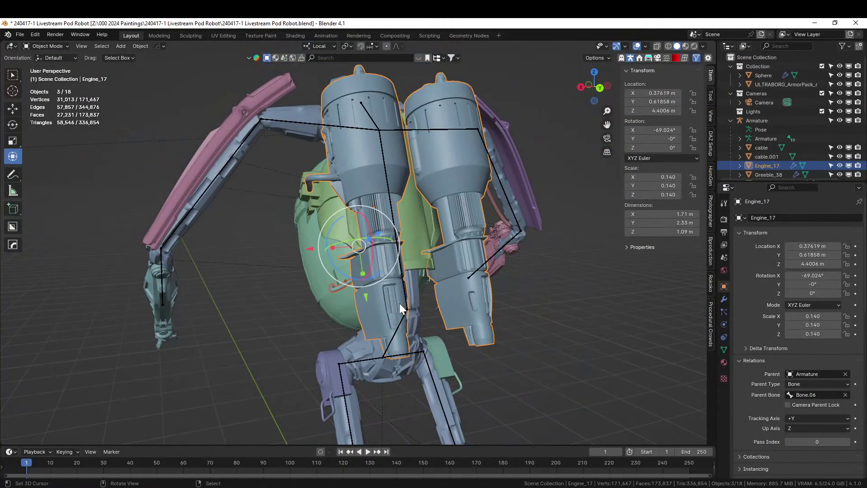
Try to mirror the lower cable curve using the Skin Vertex body as the mirror object.
{"action": "left_click", "coordinate": [336, 288]}
{"action": "left_click", "coordinate": [413, 304]}
{"action": "left_click", "coordinate": [341, 288]}
{"action": "middle_click_drag", "start_coordinate": [341, 288], "coordinate": [397, 347]}
{"action": "left_click", "coordinate": [397, 314]}
{"action": "key", "text": "alt+x"}
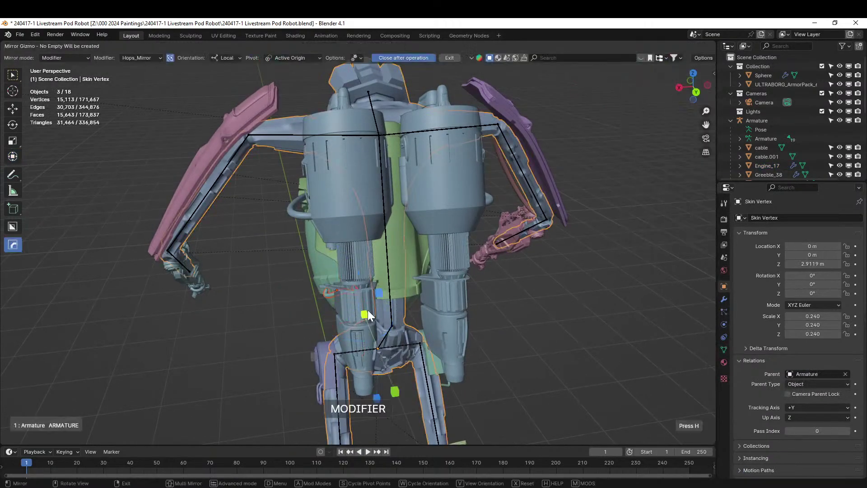
{"action": "left_click", "coordinate": [315, 356]}
{"action": "middle_click_drag", "start_coordinate": [315, 355], "coordinate": [528, 312]}
{"action": "left_click", "coordinate": [573, 342]}
{"action": "left_click", "coordinate": [364, 270]}
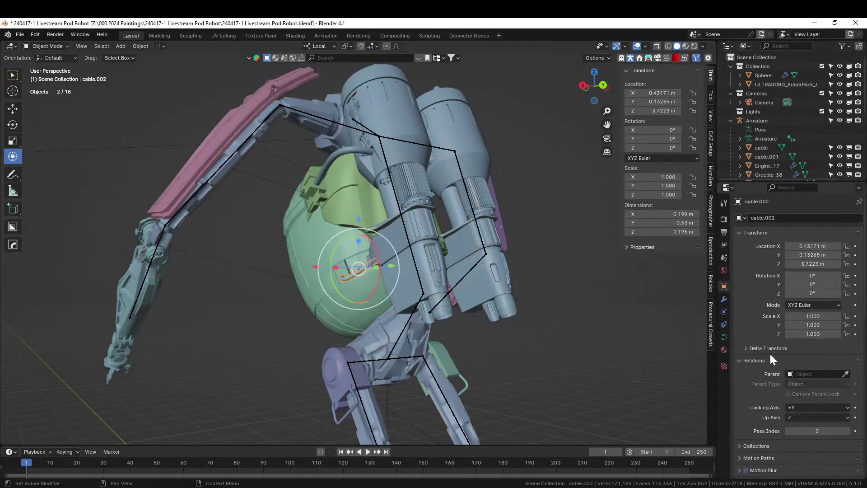
Examine the lower cable's mirror modifier settings and the armature's pose position setting.
{"action": "left_click", "coordinate": [724, 300]}
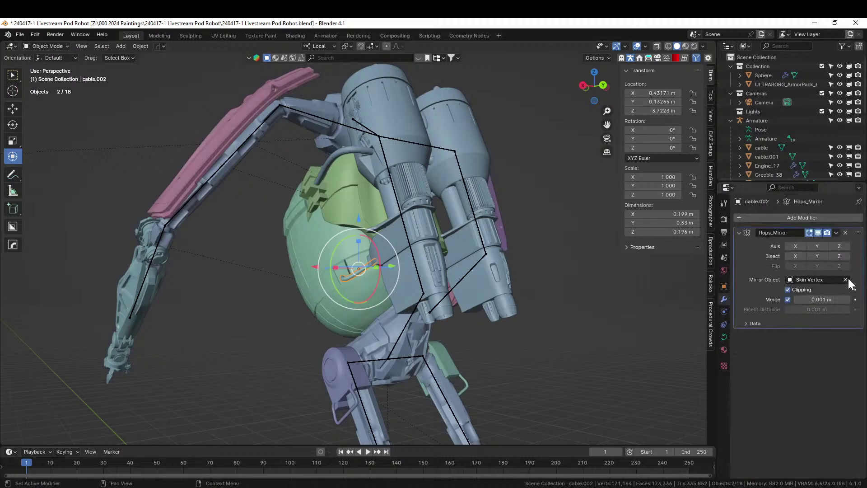
{"action": "middle_click_drag", "start_coordinate": [668, 308], "coordinate": [645, 311]}
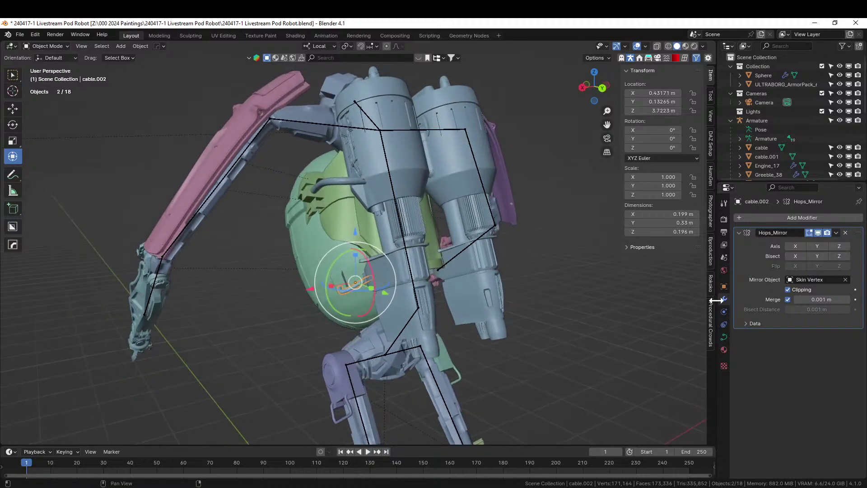
{"action": "left_click", "coordinate": [461, 248]}
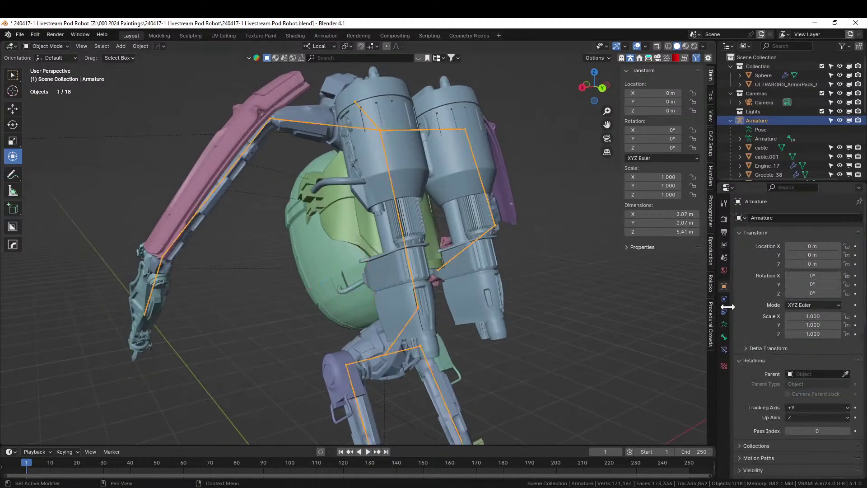
{"action": "left_click", "coordinate": [725, 325]}
{"action": "middle_click_drag", "start_coordinate": [668, 267], "coordinate": [418, 305]}
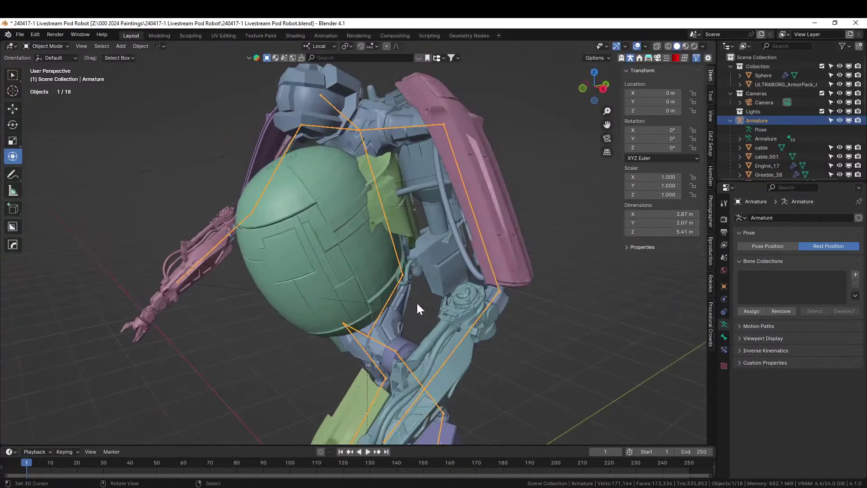
Select the lower cable and convert it from a curve to a mesh.
{"action": "left_click", "coordinate": [409, 279]}
{"action": "key", "text": "q"}
{"action": "mouse_move", "coordinate": [406, 277]}
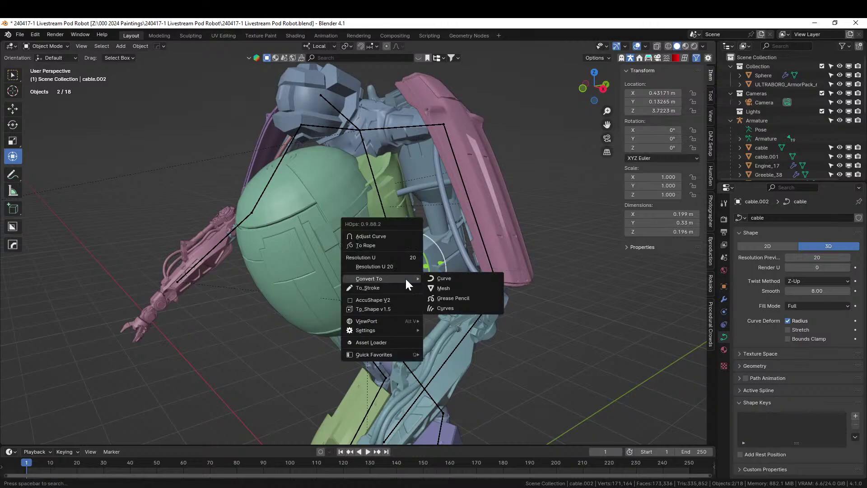
{"action": "left_click", "coordinate": [459, 288]}
{"action": "middle_click_drag", "start_coordinate": [459, 288], "coordinate": [400, 334]}
{"action": "key", "text": "KP_Divide"}
{"action": "key", "text": "KP_Divide"}
Try to mirror the converted cable across the Skin Vertex body's X axis and check both sides of the robot.
{"action": "left_click", "coordinate": [350, 348], "text": "shift"}
{"action": "middle_click_drag", "start_coordinate": [351, 349], "coordinate": [399, 351]}
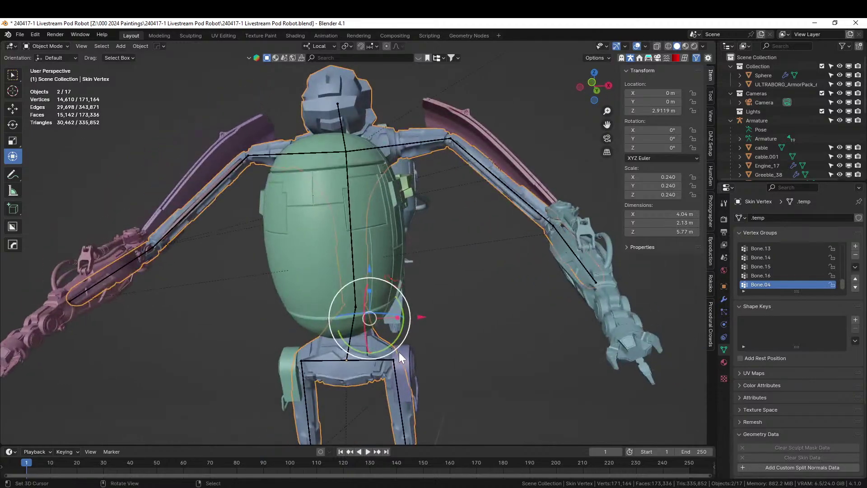
{"action": "scroll", "coordinate": [404, 349], "scroll_direction": "up", "scroll_amount": 5}
{"action": "key", "text": "shift+alt+x"}
{"action": "scroll", "coordinate": [429, 347], "scroll_direction": "down", "scroll_amount": 6}
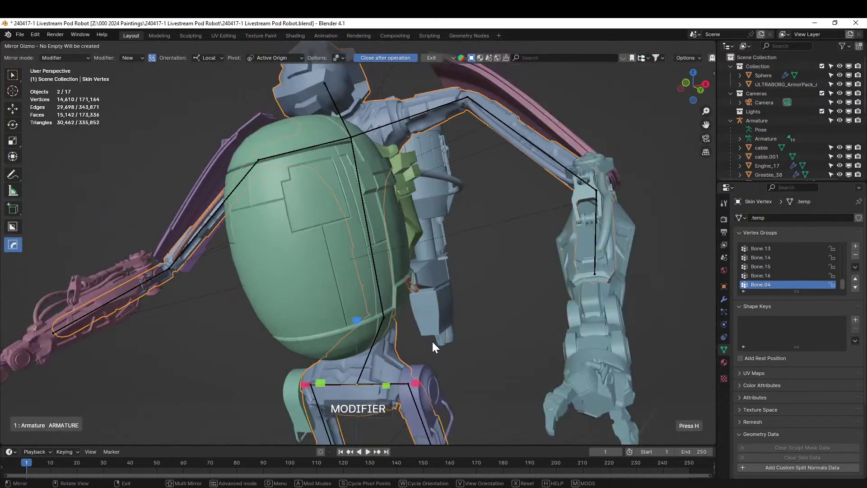
{"action": "scroll", "coordinate": [420, 339], "scroll_direction": "up", "scroll_amount": 2}
{"action": "middle_click_drag", "start_coordinate": [431, 347], "coordinate": [456, 388]}
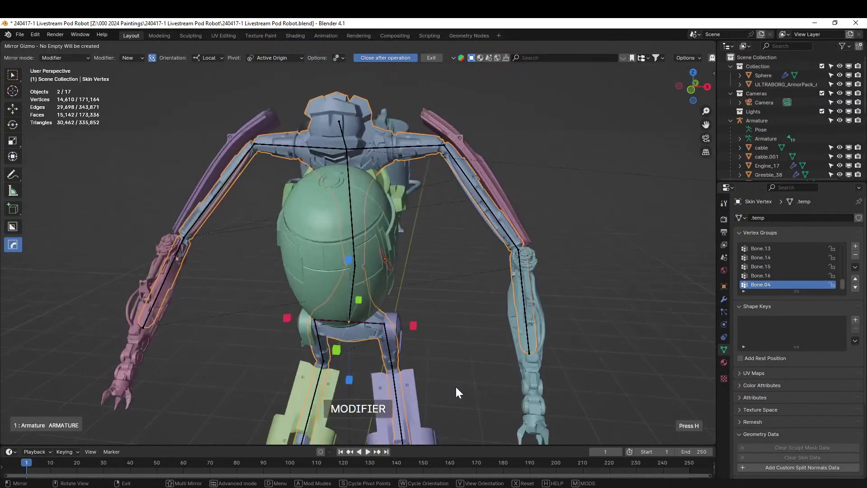
{"action": "left_click", "coordinate": [411, 324]}
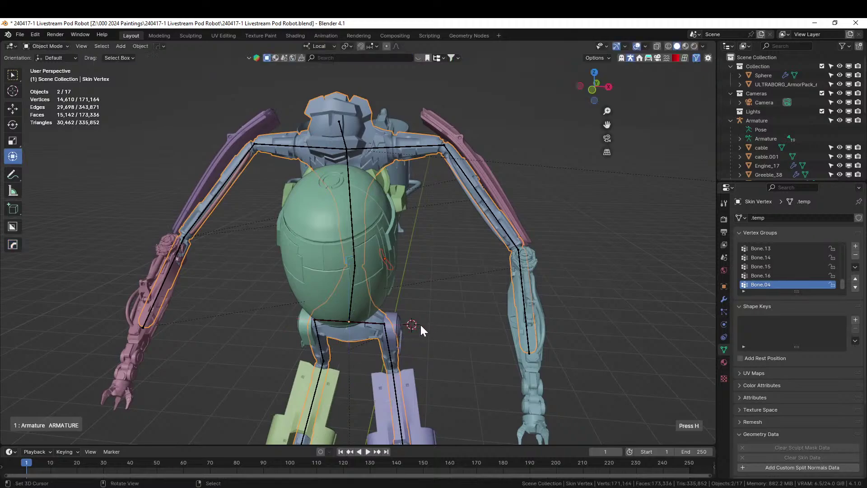
{"action": "key", "text": "n"}
{"action": "middle_click_drag", "start_coordinate": [420, 323], "coordinate": [303, 286]}
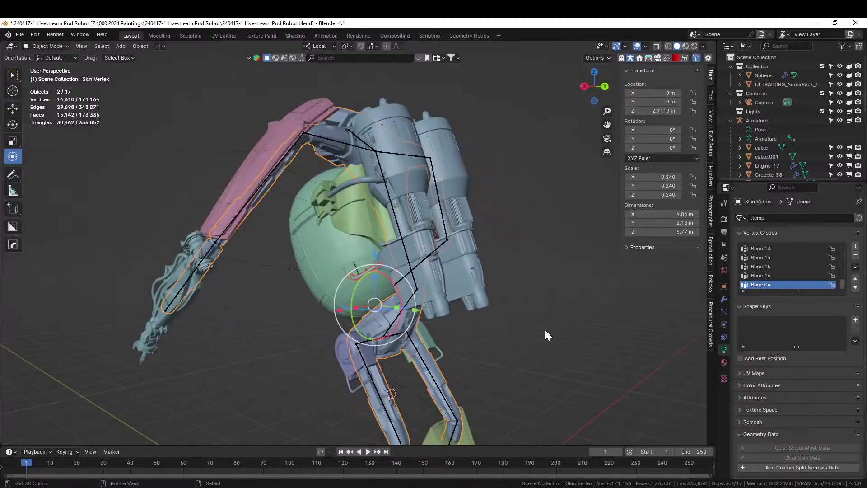
{"action": "left_click", "coordinate": [457, 332]}
{"action": "middle_click_drag", "start_coordinate": [510, 317], "coordinate": [212, 184]}
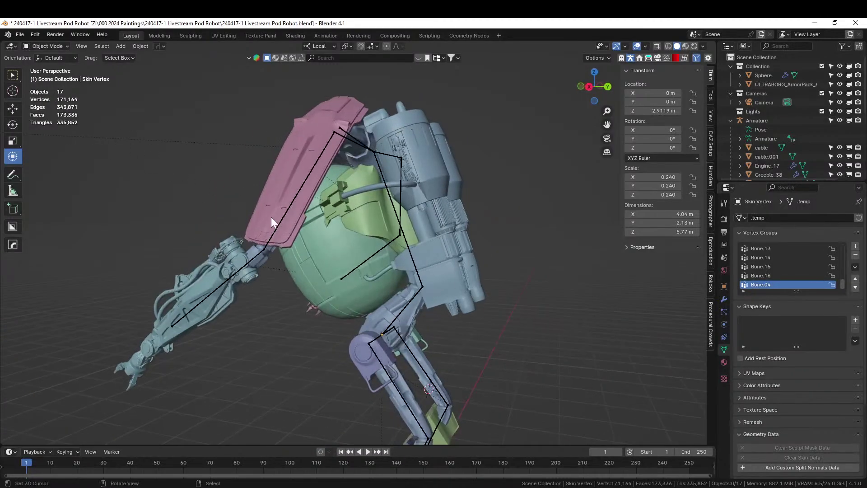
{"action": "middle_click_drag", "start_coordinate": [554, 212], "coordinate": [454, 253]}
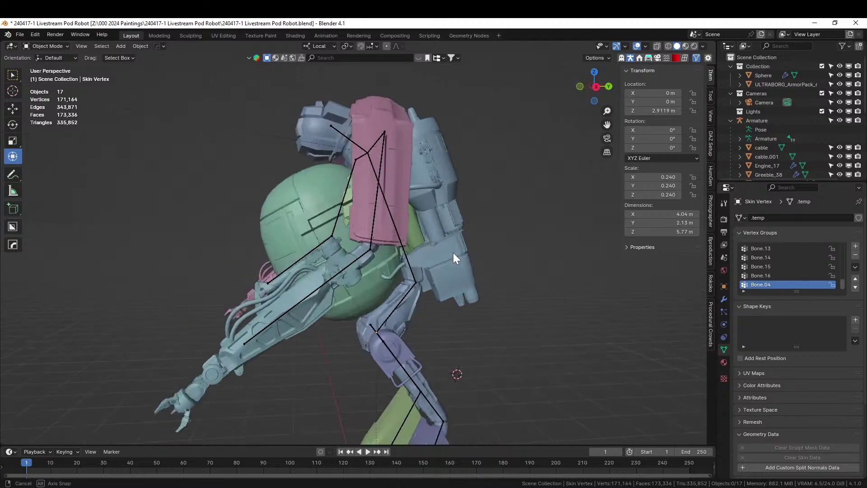
{"action": "left_click", "coordinate": [289, 203]}
Mirror the cable mesh to the other side of the robot across the Skin Vertex body's local X axis.
{"action": "middle_click_drag", "start_coordinate": [289, 202], "coordinate": [408, 323]}
{"action": "left_click", "coordinate": [405, 253]}
{"action": "left_click", "coordinate": [404, 256]}
{"action": "left_click", "coordinate": [353, 318], "text": "shift"}
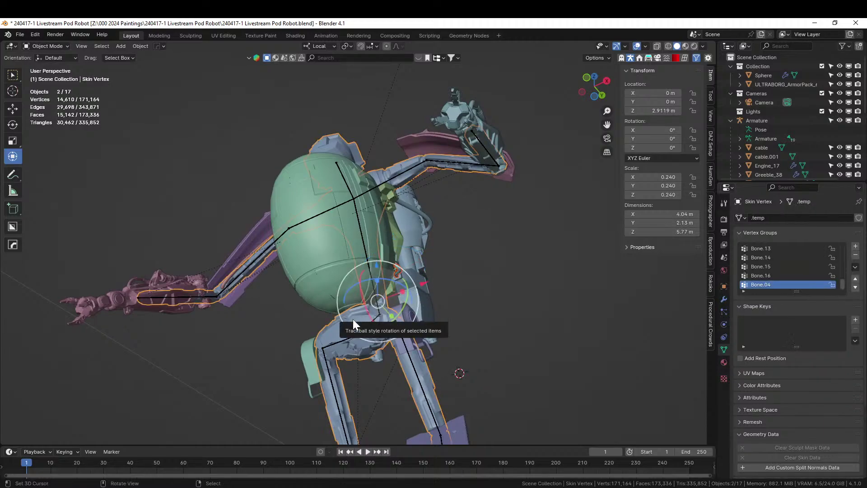
{"action": "key", "text": "alt+x"}
{"action": "left_click", "coordinate": [415, 313]}
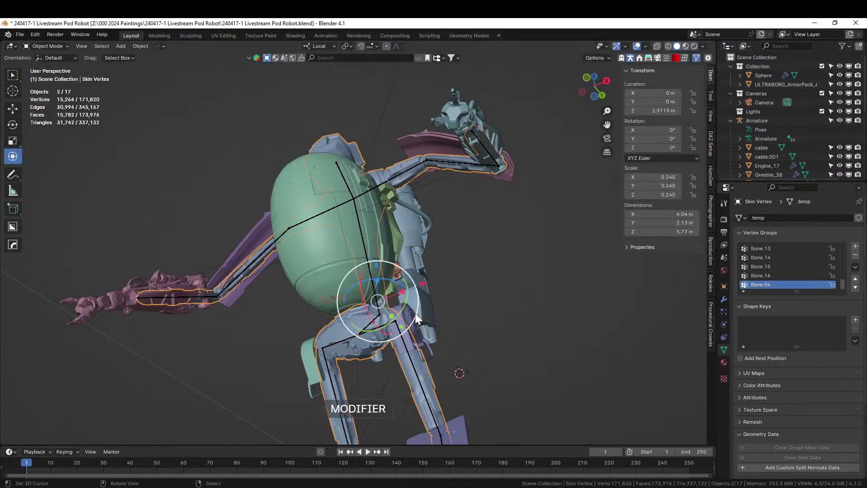
Apply the mirror modifier on the cable mesh and select Engine_17 together with it as the active object.
{"action": "middle_click_drag", "start_coordinate": [437, 309], "coordinate": [573, 367]}
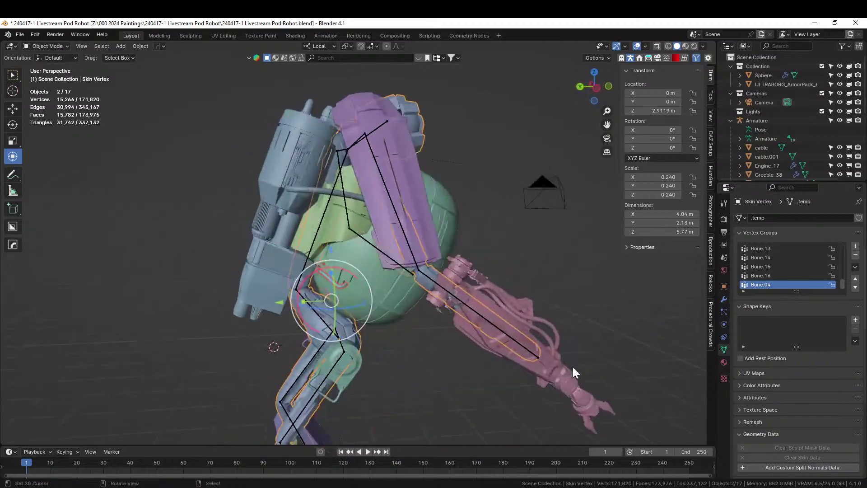
{"action": "scroll", "coordinate": [377, 360], "scroll_direction": "up", "scroll_amount": 5}
{"action": "left_click", "coordinate": [292, 301]}
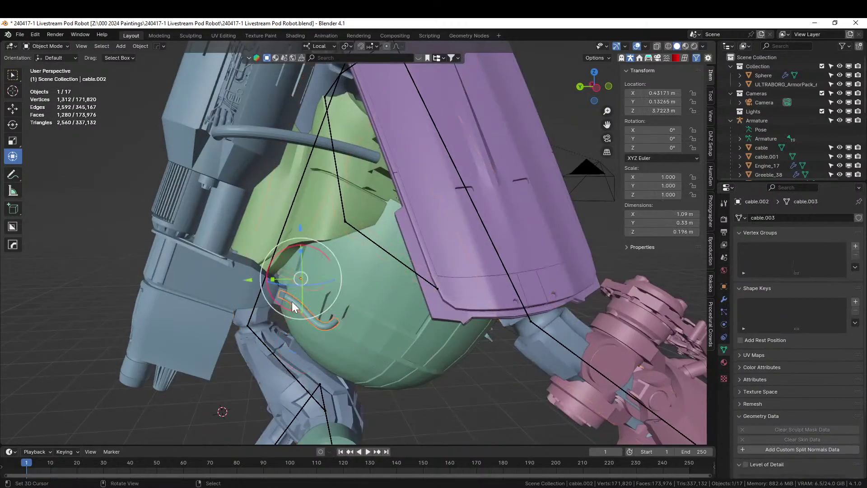
{"action": "right_click", "coordinate": [291, 300]}
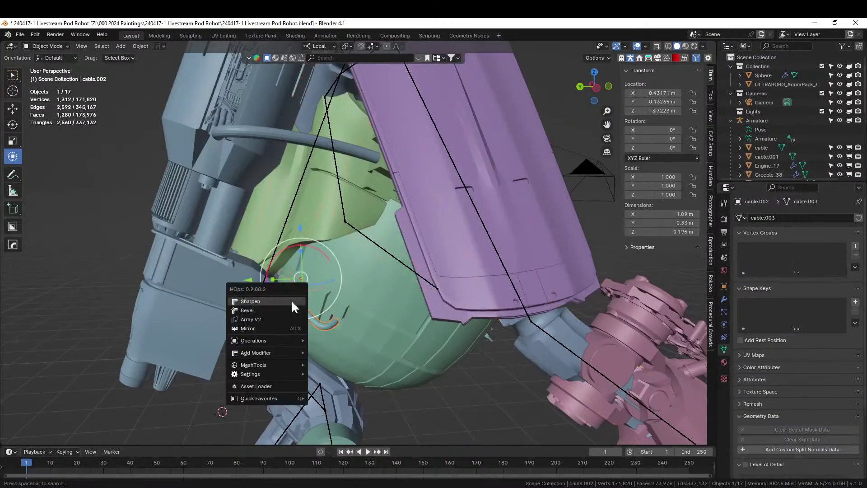
{"action": "left_click", "coordinate": [724, 300]}
{"action": "key", "text": "ctrl+a"}
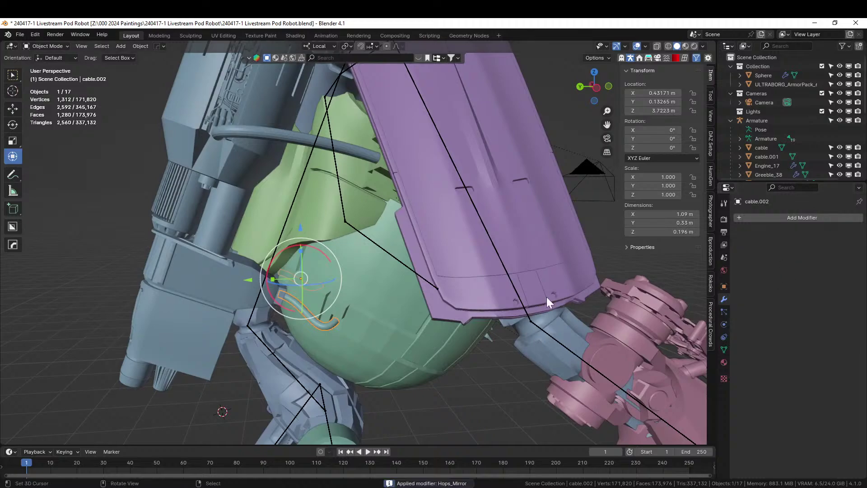
{"action": "left_click", "coordinate": [199, 281], "text": "shift"}
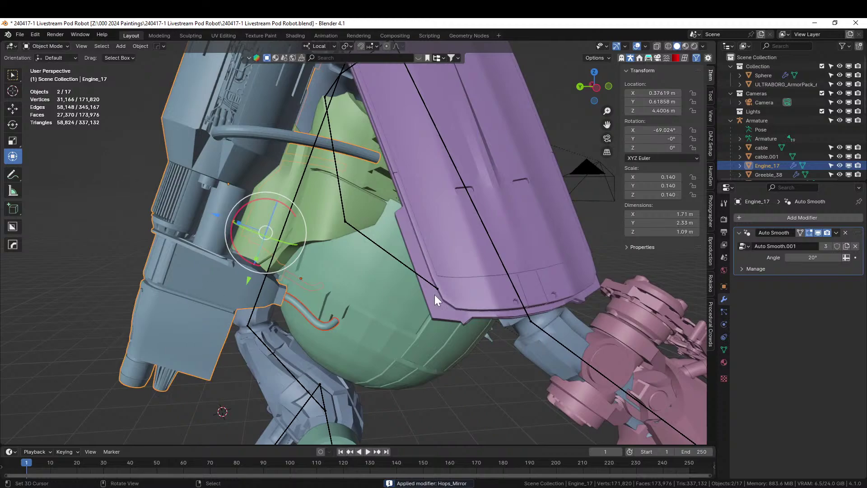
Select the lower cable mesh and add the Rubber material from the Abstract realtime materials to it.
{"action": "left_click", "coordinate": [310, 316]}
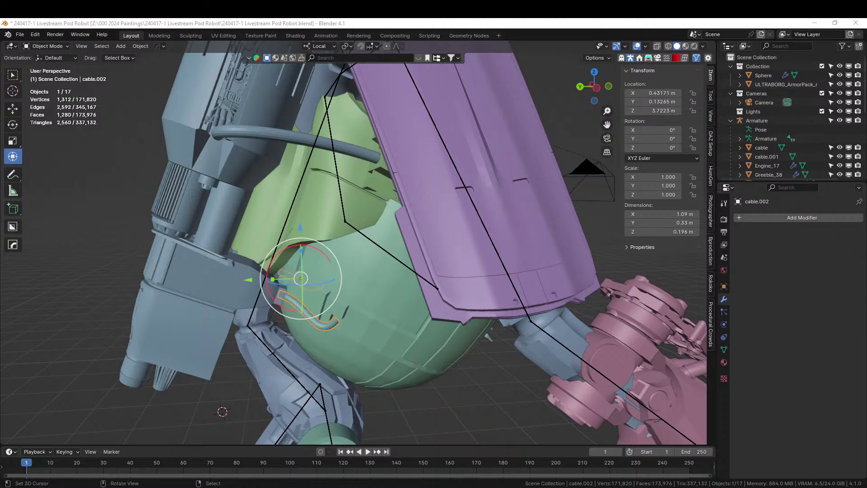
{"action": "left_click", "coordinate": [676, 59]}
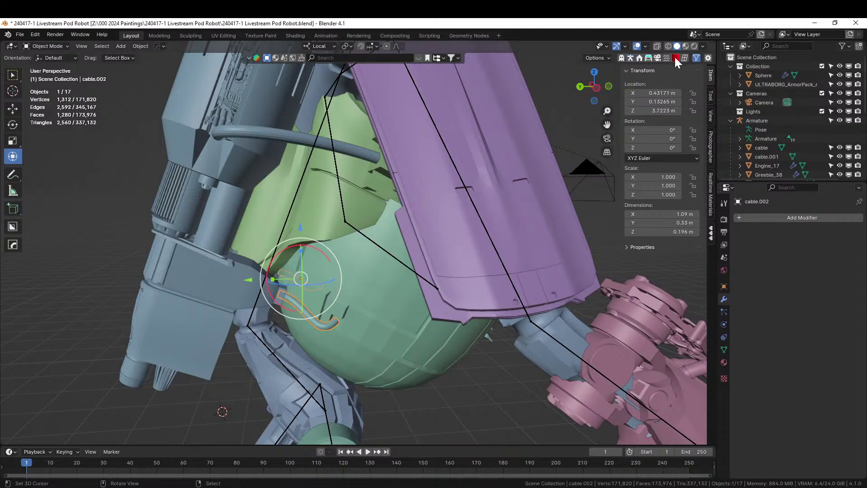
{"action": "left_click", "coordinate": [709, 190]}
{"action": "left_click", "coordinate": [676, 127]}
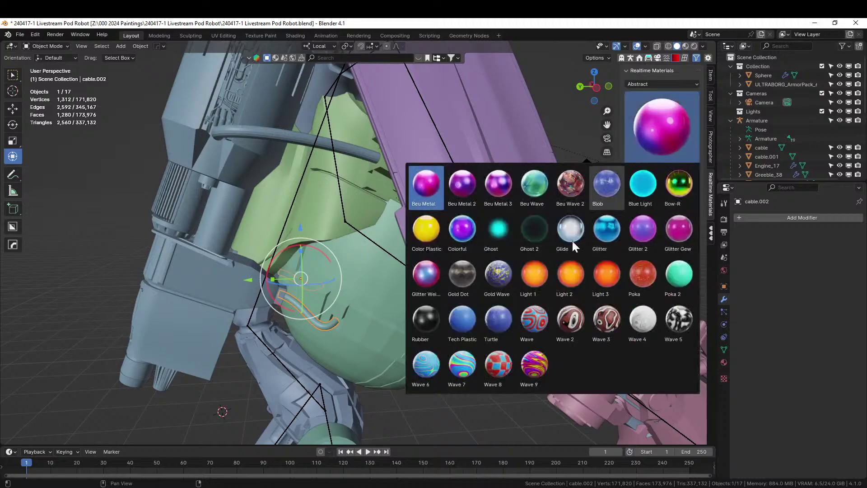
{"action": "left_click", "coordinate": [431, 316]}
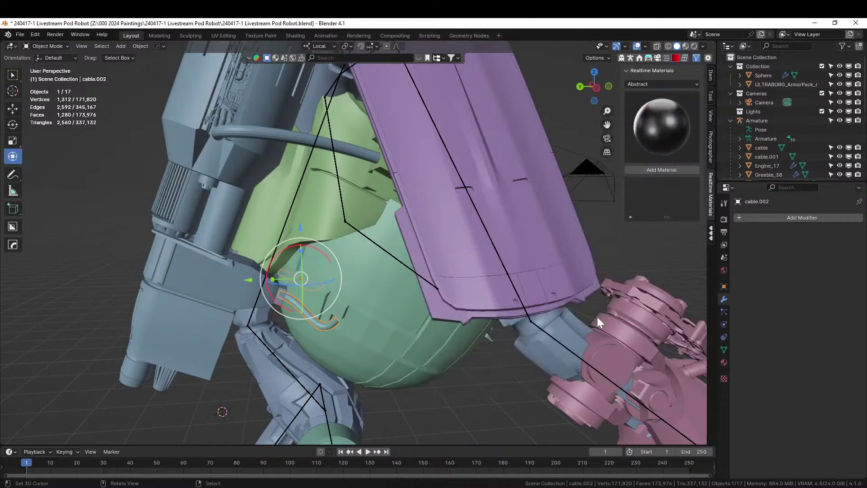
{"action": "left_click", "coordinate": [661, 170]}
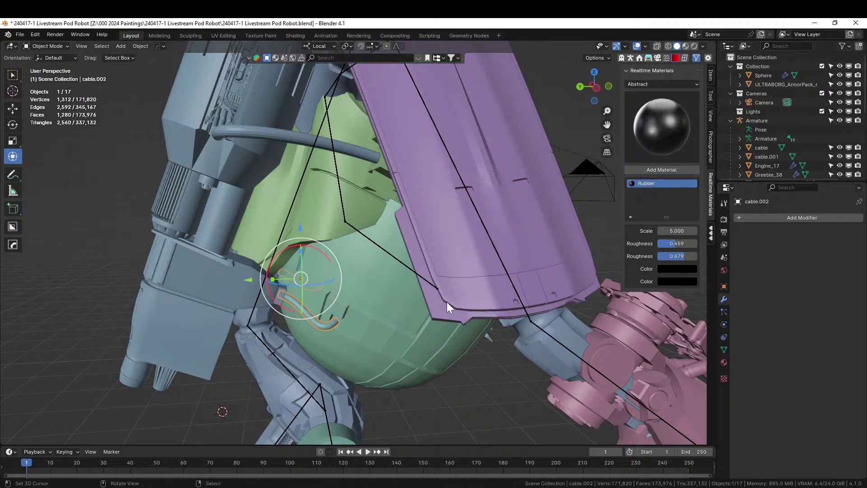
Join the lower cable mesh into Engine_17 and show the scene in rendered viewport shading.
{"action": "middle_click_drag", "start_coordinate": [446, 302], "coordinate": [367, 323]}
{"action": "left_click", "coordinate": [329, 284]}
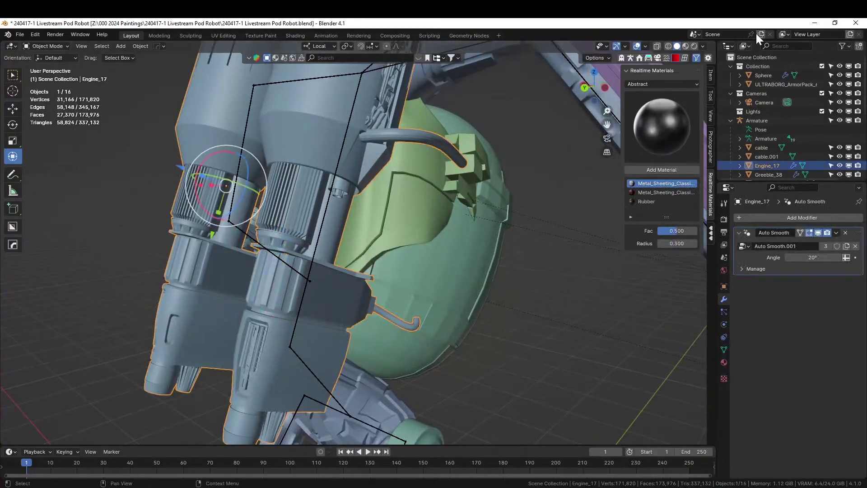
{"action": "left_click", "coordinate": [690, 45]}
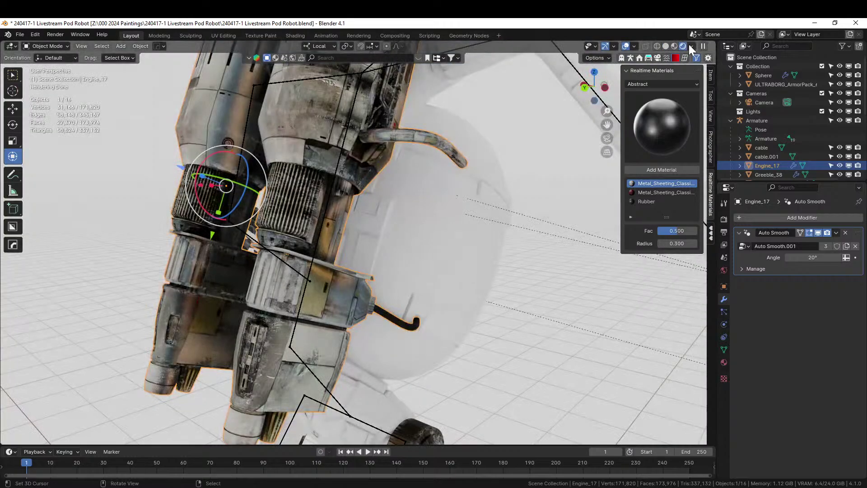
{"action": "middle_click_drag", "start_coordinate": [623, 253], "coordinate": [475, 294]}
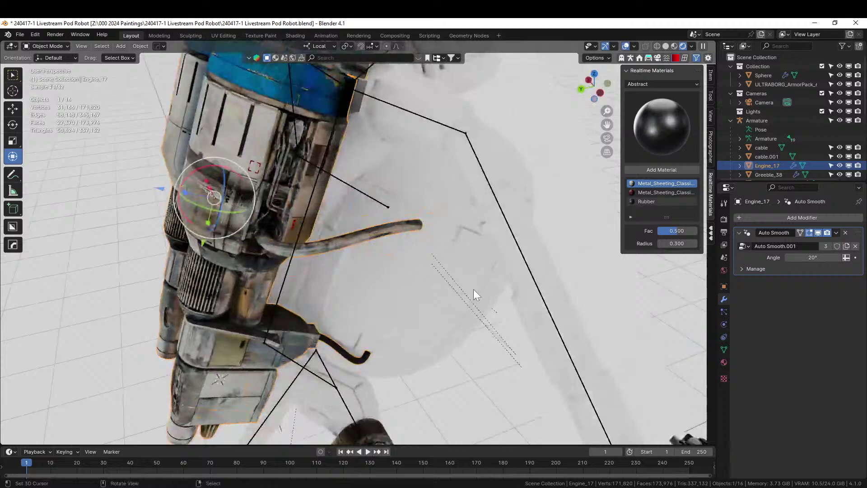
Select the linked faces of both upper cables in Engine_17's mesh, assign them the Rubber material, and leave Edit Mode.
{"action": "left_click", "coordinate": [333, 243]}
{"action": "left_click", "coordinate": [240, 201]}
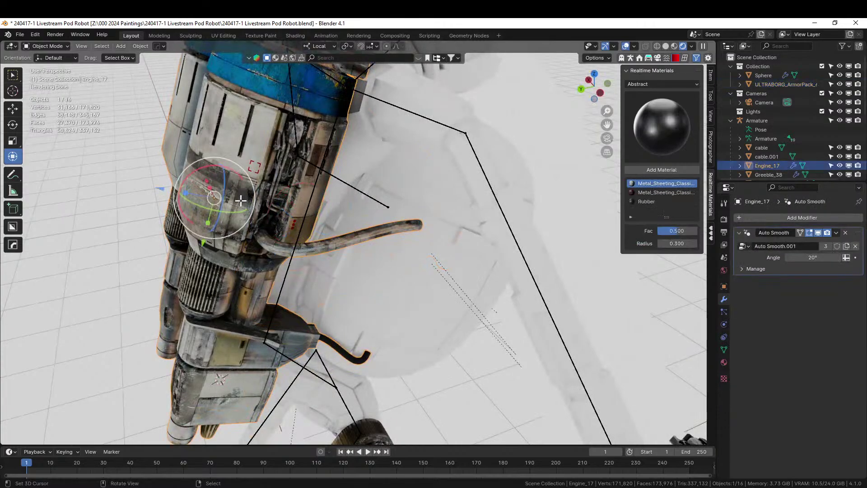
{"action": "key", "text": "Tab"}
{"action": "left_click", "coordinate": [307, 253]}
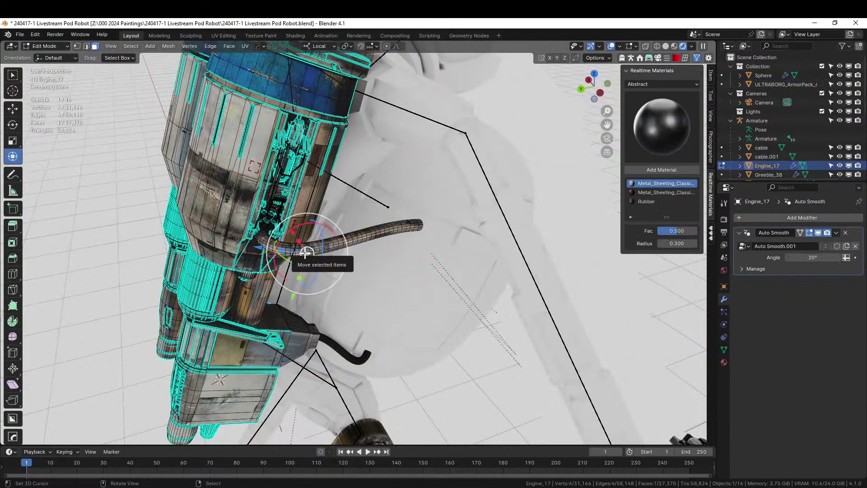
{"action": "key", "text": "l"}
{"action": "middle_click_drag", "start_coordinate": [307, 253], "coordinate": [502, 230]}
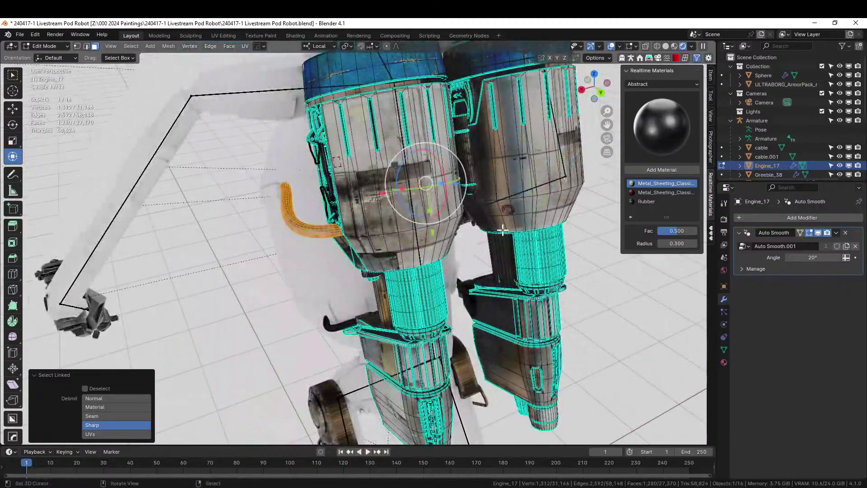
{"action": "left_click", "coordinate": [724, 362]}
{"action": "left_click", "coordinate": [755, 237]}
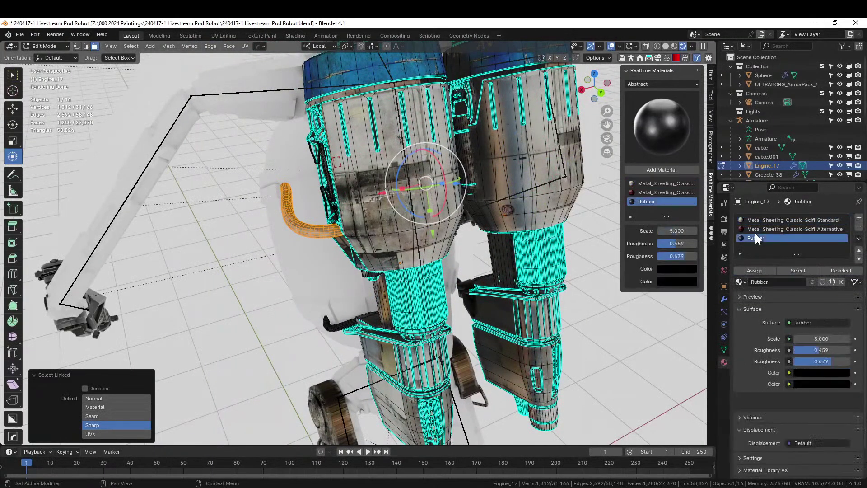
{"action": "left_click", "coordinate": [755, 270]}
{"action": "middle_click_drag", "start_coordinate": [550, 327], "coordinate": [508, 323]}
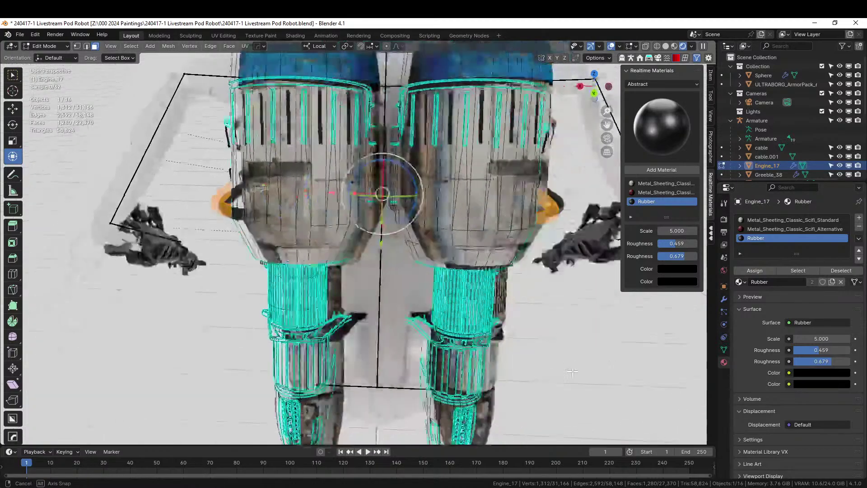
{"action": "key", "text": "Tab"}
Examine the rubber cables in the render from the robot's other side and return to solid viewport shading.
{"action": "scroll", "coordinate": [565, 369], "scroll_direction": "down", "scroll_amount": 4}
{"action": "middle_click_drag", "start_coordinate": [565, 369], "coordinate": [416, 345]}
{"action": "scroll", "coordinate": [446, 360], "scroll_direction": "up", "scroll_amount": 4}
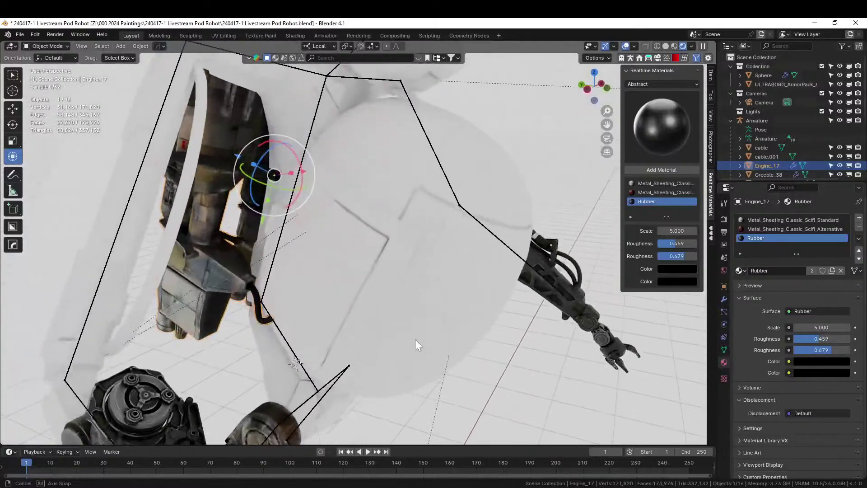
{"action": "left_click", "coordinate": [665, 46]}
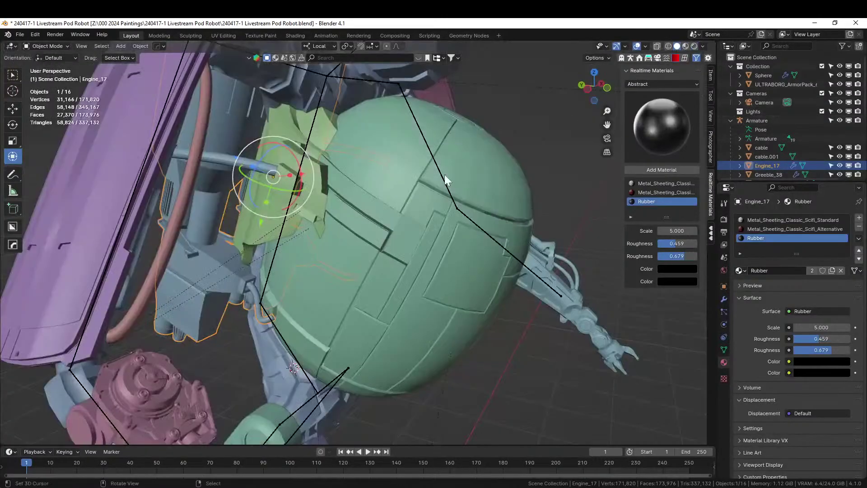
Select the green Sphere body beside the engine and open its mesh in Edit Mode.
{"action": "mouse_move", "coordinate": [352, 222]}
{"action": "middle_mouse_down"}
{"action": "mouse_move", "coordinate": [356, 181]}
{"action": "mouse_move", "coordinate": [368, 251]}
{"action": "mouse_move", "coordinate": [284, 271]}
{"action": "mouse_move", "coordinate": [257, 265]}
{"action": "mouse_move", "coordinate": [240, 220]}
{"action": "mouse_move", "coordinate": [250, 189]}
{"action": "mouse_move", "coordinate": [220, 219]}
{"action": "mouse_move", "coordinate": [285, 270]}
{"action": "mouse_move", "coordinate": [247, 269]}
{"action": "mouse_move", "coordinate": [248, 259]}
{"action": "middle_mouse_up"}
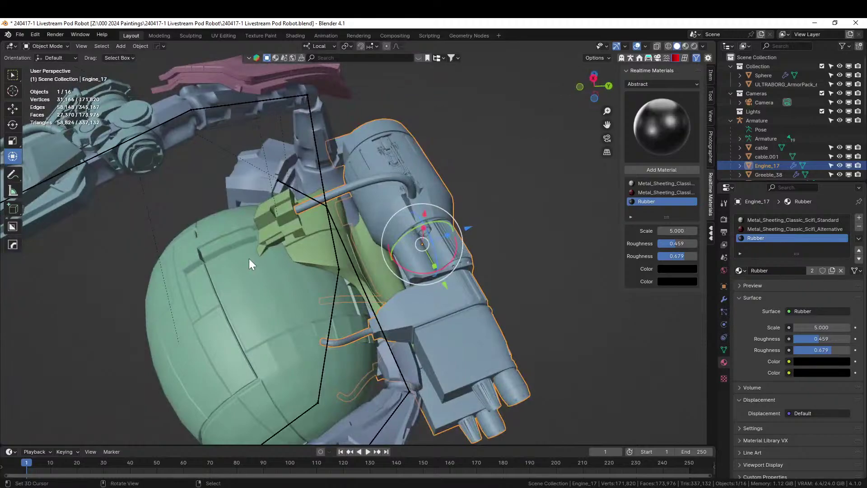
{"action": "middle_click_drag", "start_coordinate": [249, 259], "coordinate": [261, 291]}
{"action": "left_click", "coordinate": [258, 287]}
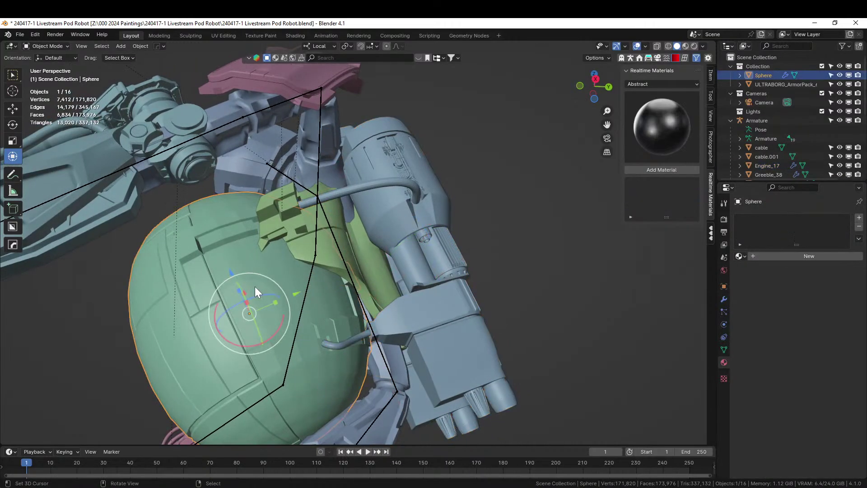
{"action": "key", "text": "Tab"}
{"action": "key", "text": "l"}
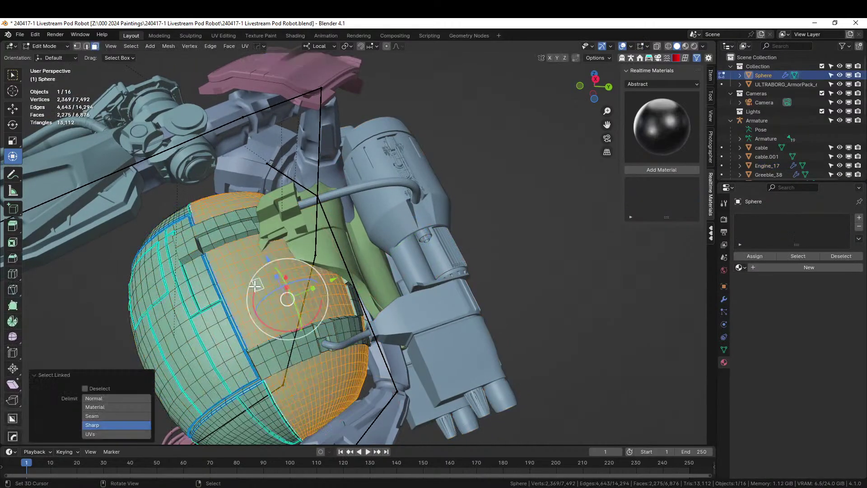
{"action": "middle_click_drag", "start_coordinate": [256, 286], "coordinate": [401, 352]}
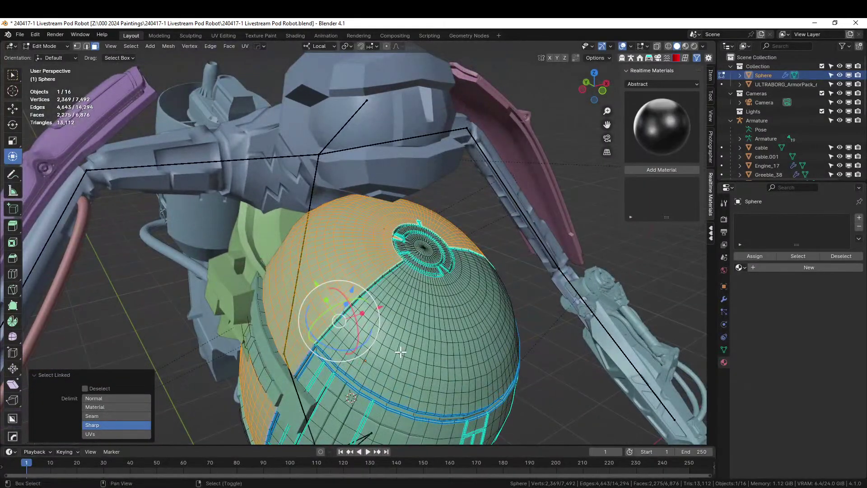
{"action": "key", "text": "shift+h"}
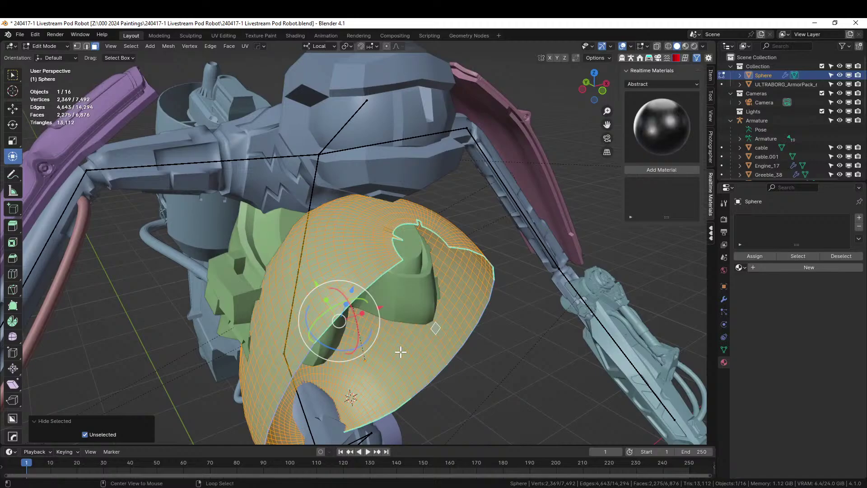
{"action": "key", "text": "alt+h"}
{"action": "middle_click_drag", "start_coordinate": [449, 361], "coordinate": [281, 329]}
Select the adjacent face loops filling the band between the Sphere's two raised strips, check them isolated, and reveal the rest of the mesh.
{"action": "right_click", "coordinate": [144, 270]}
{"action": "right_click", "coordinate": [140, 270], "text": "alt+shift"}
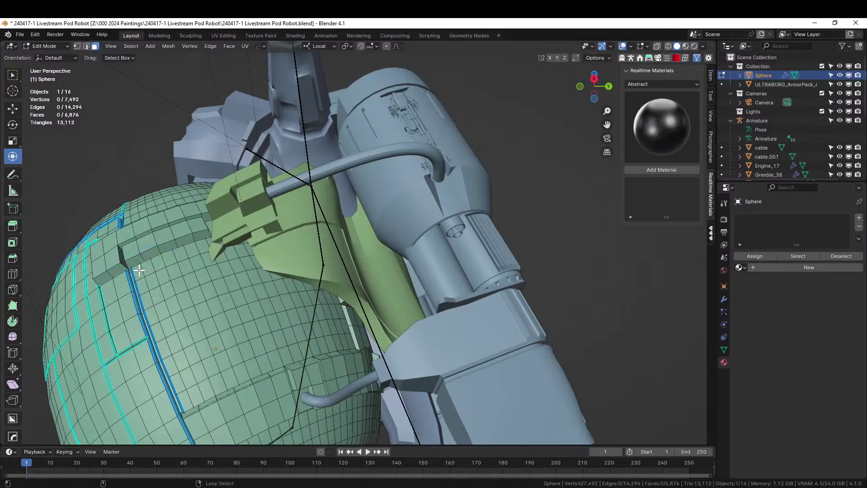
{"action": "right_click", "coordinate": [139, 270], "text": "alt+shift"}
{"action": "right_click", "coordinate": [144, 292], "text": "alt+shift"}
{"action": "right_click", "coordinate": [148, 302], "text": "alt+shift"}
{"action": "right_click", "coordinate": [153, 319], "text": "alt+shift"}
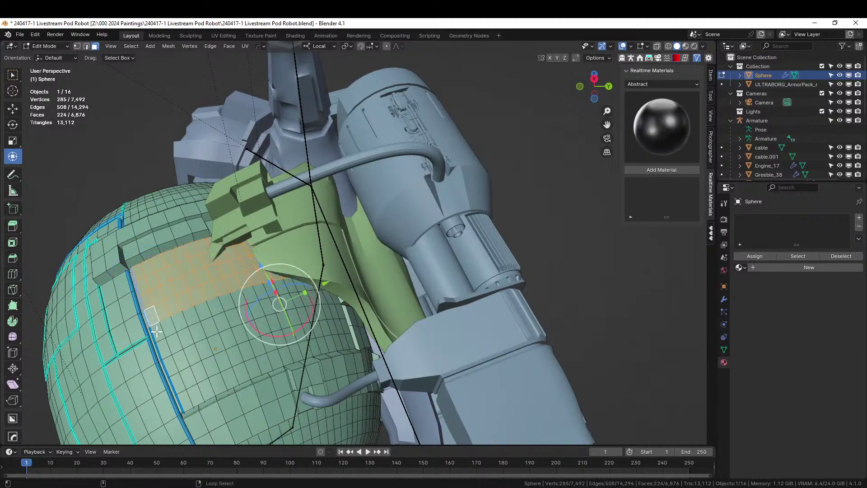
{"action": "right_click", "coordinate": [161, 344], "text": "alt+shift"}
{"action": "right_click", "coordinate": [172, 332], "text": "alt+shift"}
{"action": "right_click", "coordinate": [158, 329], "text": "alt+shift"}
{"action": "right_click", "coordinate": [165, 344], "text": "alt+shift"}
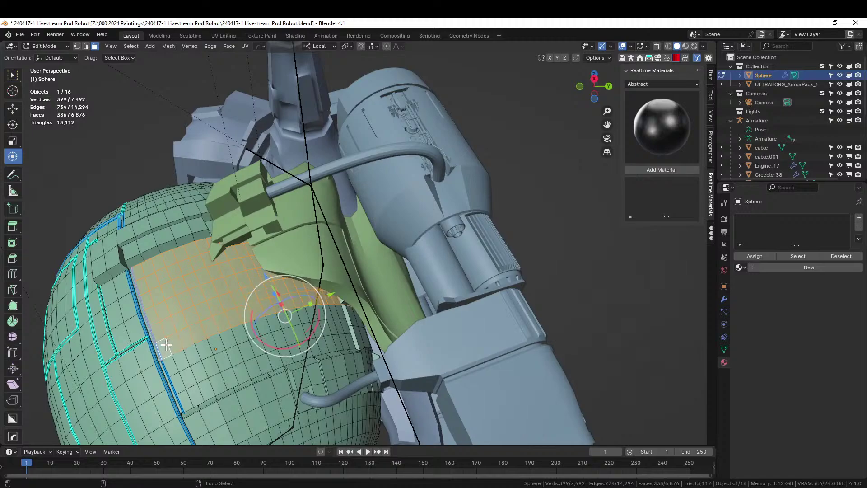
{"action": "right_click", "coordinate": [177, 366], "text": "alt+shift"}
{"action": "right_click", "coordinate": [181, 379], "text": "alt+shift"}
{"action": "right_click", "coordinate": [190, 399], "text": "alt+shift"}
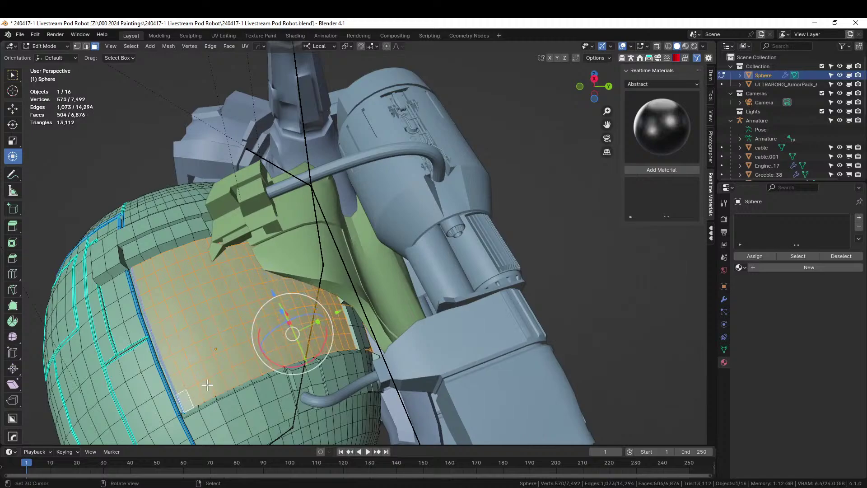
{"action": "key", "text": "shift+h"}
{"action": "middle_click_drag", "start_coordinate": [207, 385], "coordinate": [323, 324]}
{"action": "key", "text": "alt+h"}
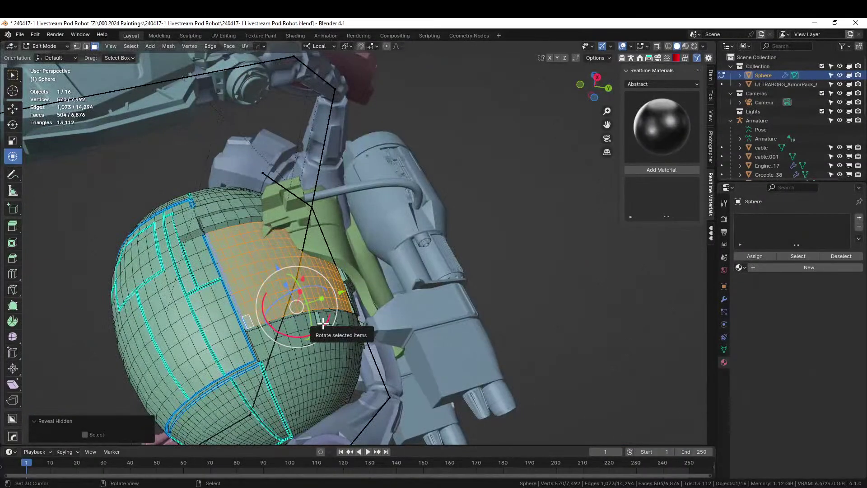
Run Random Loop Extrude on the Sphere's selected band of faces with loops 1, 2 and 3 enabled.
{"action": "key", "text": "Tab"}
{"action": "key", "text": "shift+q"}
{"action": "left_click", "coordinate": [321, 318]}
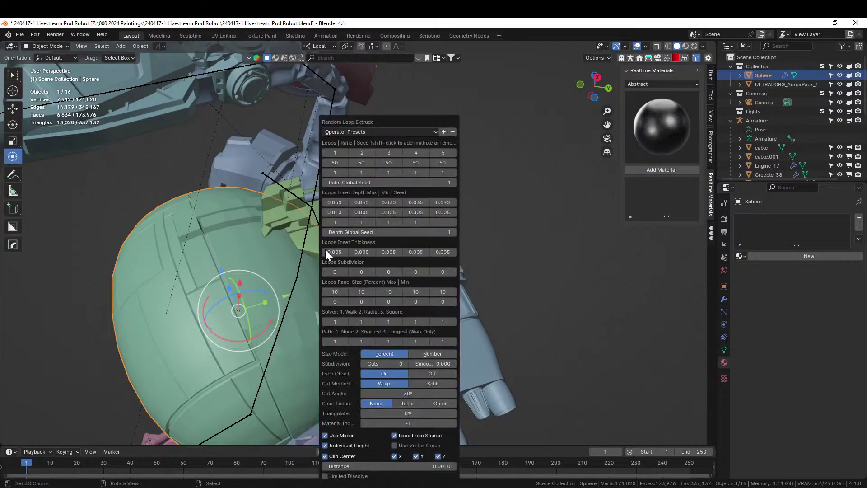
{"action": "left_click", "coordinate": [340, 151]}
{"action": "left_click", "coordinate": [368, 153], "text": "shift"}
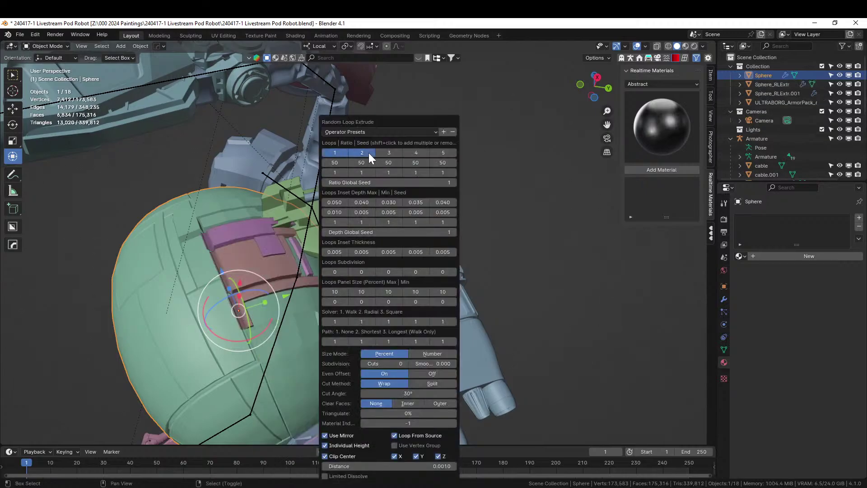
{"action": "left_click", "coordinate": [389, 153], "text": "shift"}
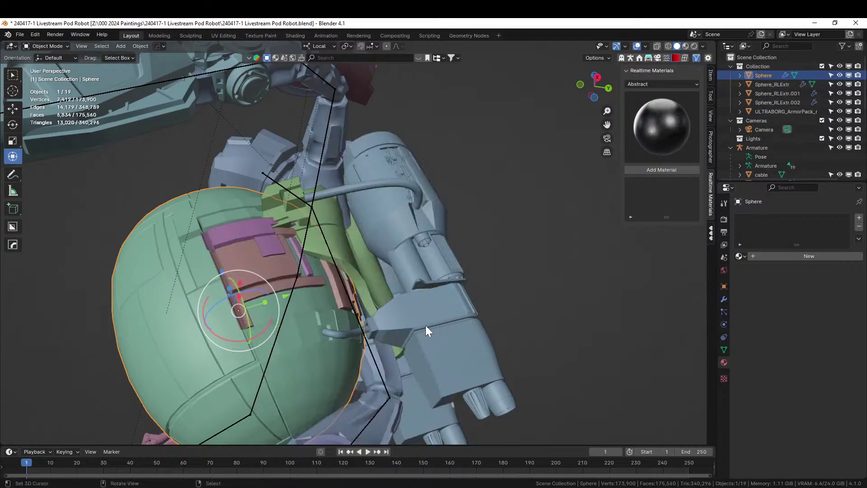
{"action": "middle_click_drag", "start_coordinate": [425, 326], "coordinate": [348, 359]}
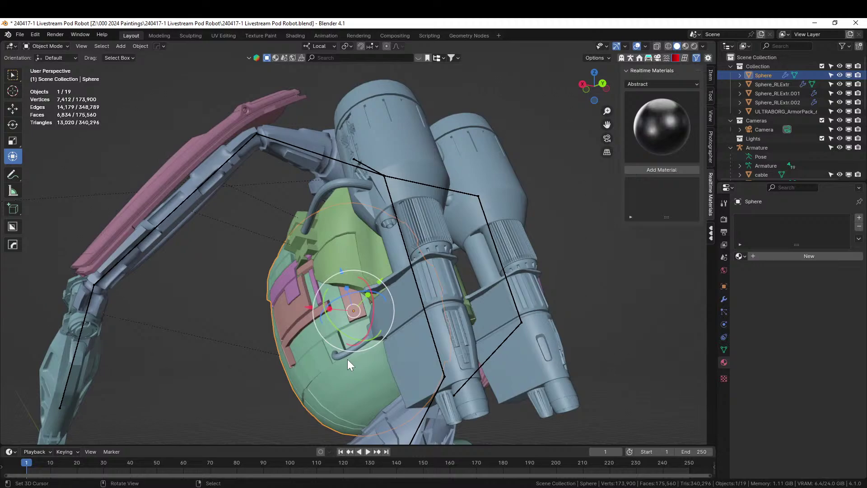
{"action": "scroll", "coordinate": [348, 359], "scroll_direction": "up", "scroll_amount": 3}
{"action": "middle_click_drag", "start_coordinate": [348, 359], "coordinate": [423, 317]}
{"action": "left_click", "coordinate": [312, 237], "text": "shift"}
{"action": "left_click", "coordinate": [395, 283], "text": "shift"}
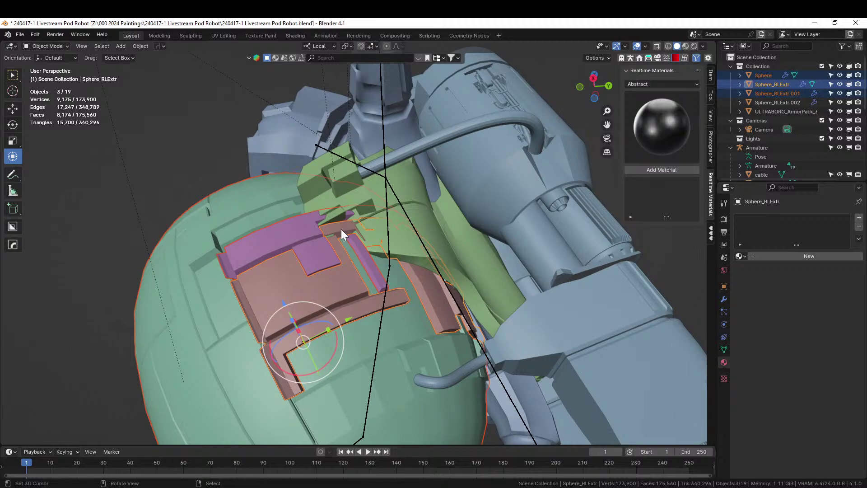
{"action": "scroll", "coordinate": [276, 246], "scroll_direction": "down", "scroll_amount": 5}
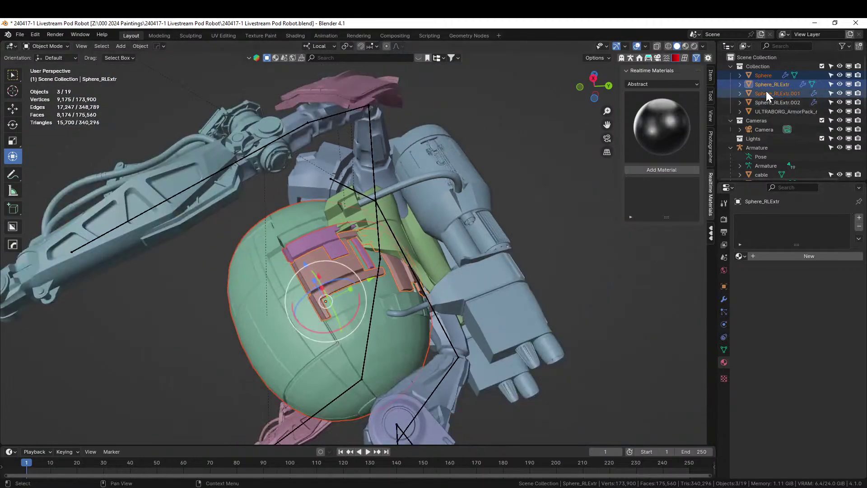
Join the extruded panel objects Sphere_RLExtr.001 and Sphere_RLExtr into the Sphere body.
{"action": "left_click", "coordinate": [767, 93]}
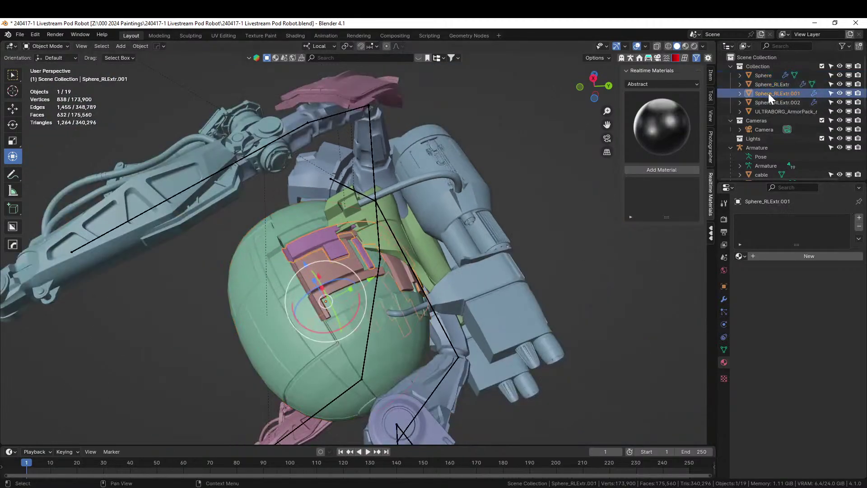
{"action": "left_click", "coordinate": [245, 251], "text": "shift"}
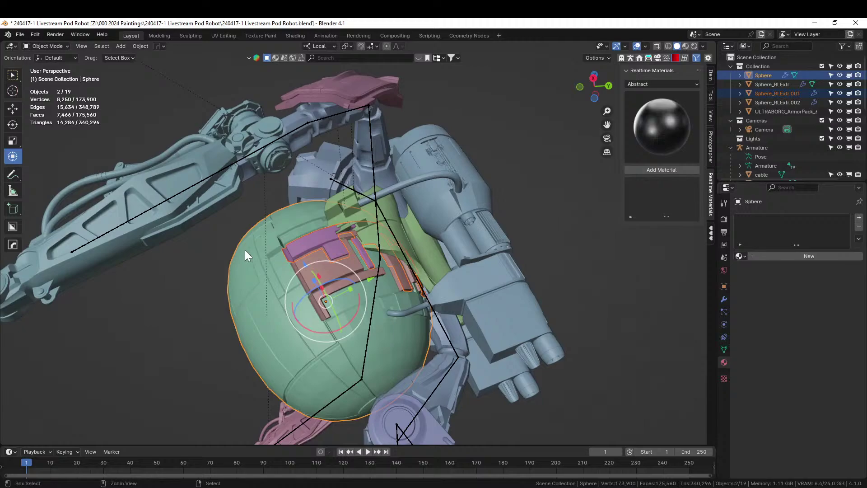
{"action": "key", "text": "ctrl+j"}
{"action": "left_click", "coordinate": [306, 259]}
{"action": "left_click", "coordinate": [252, 269], "text": "shift"}
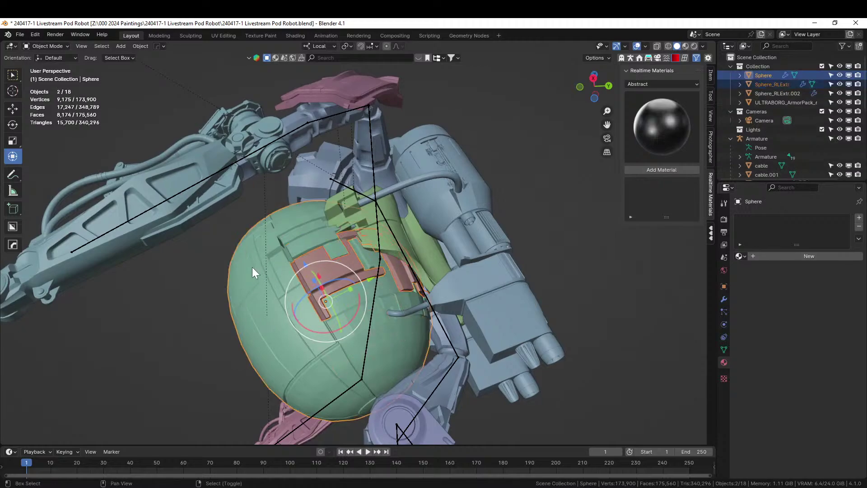
{"action": "key", "text": "ctrl+j"}
{"action": "scroll", "coordinate": [252, 267], "scroll_direction": "up", "scroll_amount": 3}
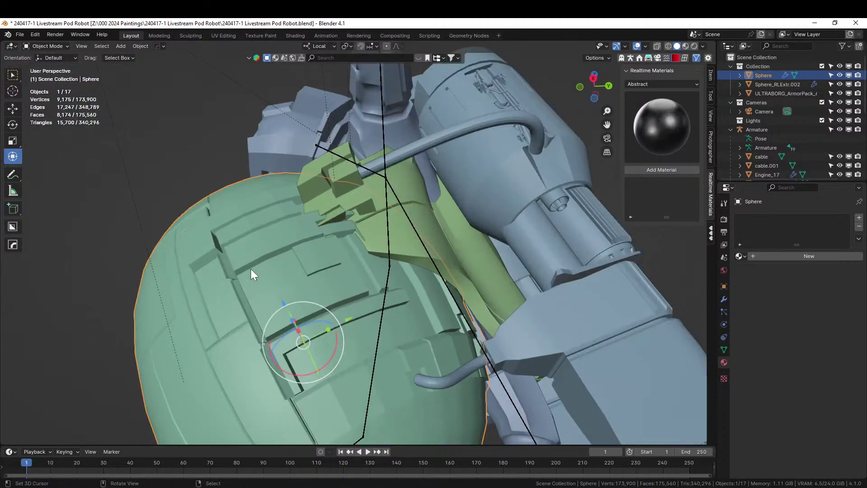
Inspect the joined panel detail on the Sphere body, isolated and within the whole robot from several angles.
{"action": "middle_click_drag", "start_coordinate": [250, 269], "coordinate": [429, 373]}
{"action": "key", "text": "slash"}
{"action": "key", "text": "slash"}
{"action": "scroll", "coordinate": [477, 334], "scroll_direction": "up", "scroll_amount": 2}
{"action": "scroll", "coordinate": [492, 370], "scroll_direction": "down", "scroll_amount": 3}
{"action": "scroll", "coordinate": [519, 360], "scroll_direction": "up", "scroll_amount": 2}
{"action": "scroll", "coordinate": [481, 348], "scroll_direction": "up", "scroll_amount": 2}
{"action": "scroll", "coordinate": [485, 377], "scroll_direction": "down", "scroll_amount": 3}
{"action": "scroll", "coordinate": [419, 387], "scroll_direction": "up", "scroll_amount": 2}
{"action": "scroll", "coordinate": [487, 359], "scroll_direction": "down", "scroll_amount": 3}
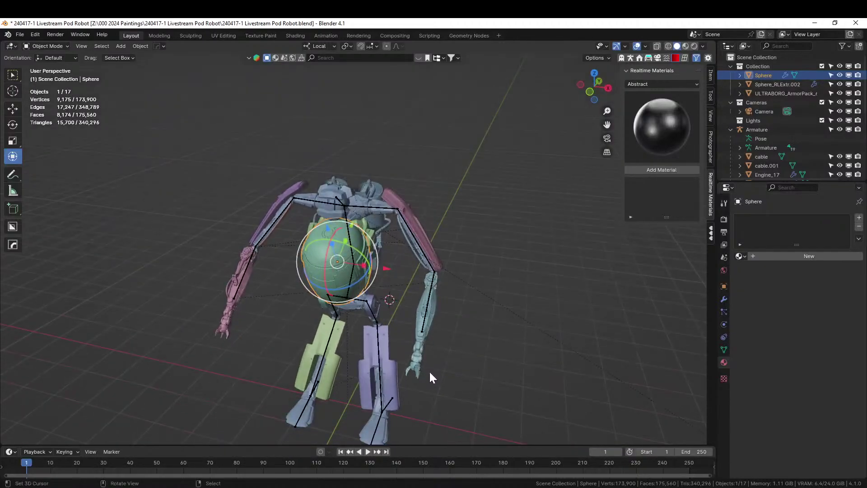
{"action": "scroll", "coordinate": [429, 361], "scroll_direction": "up", "scroll_amount": 3}
{"action": "middle_click_drag", "start_coordinate": [428, 343], "coordinate": [401, 332]}
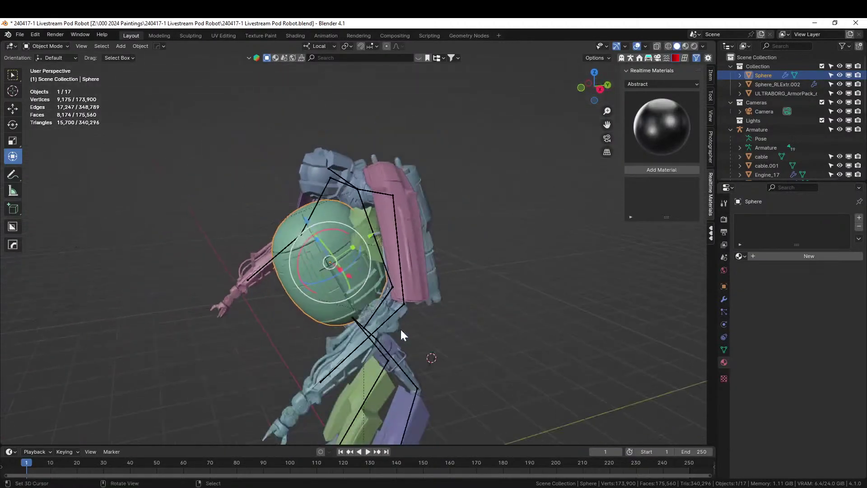
Deselect the Sphere body and save the Blender file.
{"action": "left_click", "coordinate": [491, 323]}
{"action": "key", "text": "ctrl+s"}
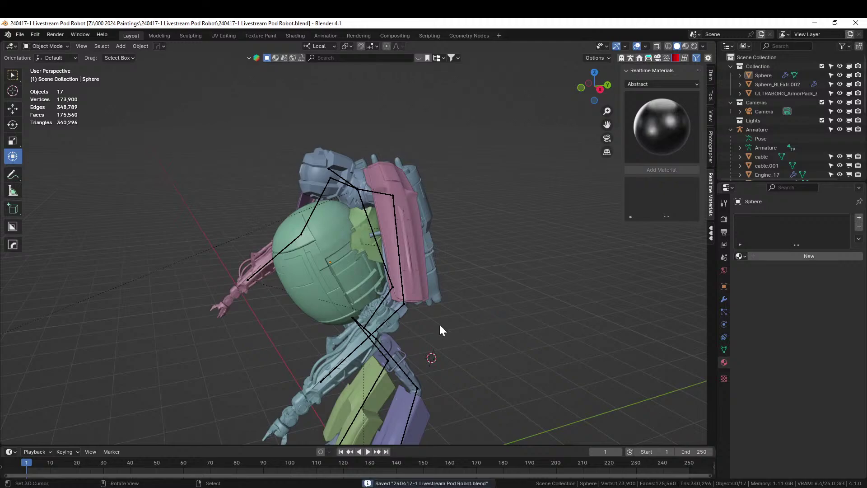
{"action": "middle_click_drag", "start_coordinate": [441, 329], "coordinate": [549, 302]}
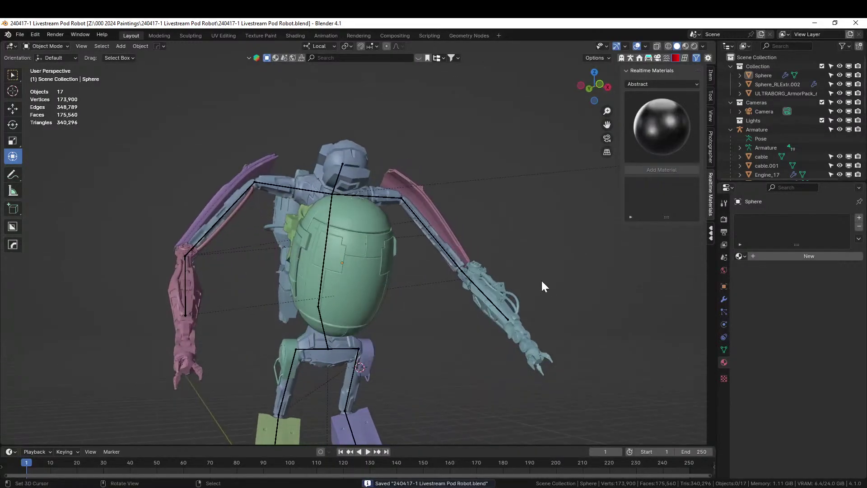
{"action": "middle_click_drag", "start_coordinate": [430, 282], "coordinate": [417, 302]}
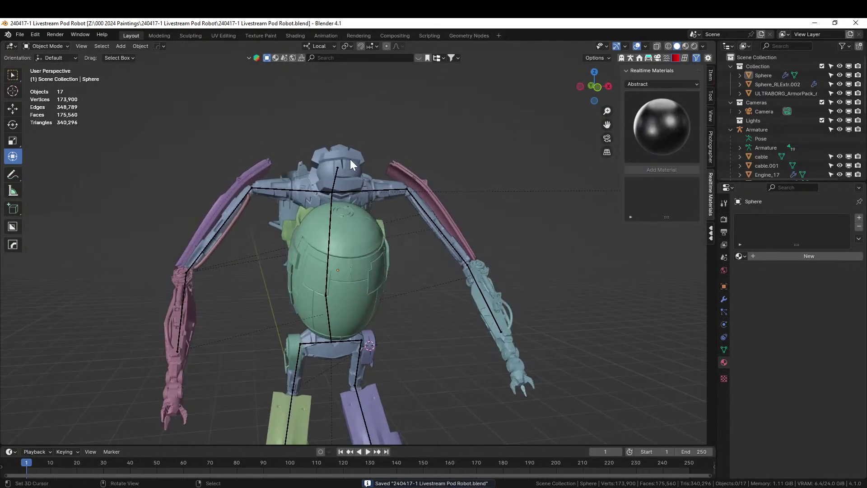
Isolate the Skin Vertex body mesh to examine it alone, bring back the full robot, and check its silhouette.
{"action": "left_click", "coordinate": [343, 154]}
{"action": "key", "text": "KP_Divide"}
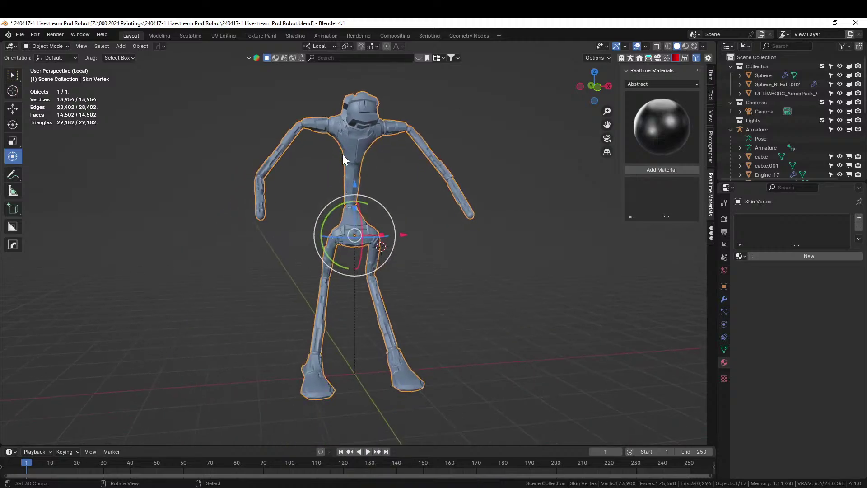
{"action": "key", "text": "KP_Divide"}
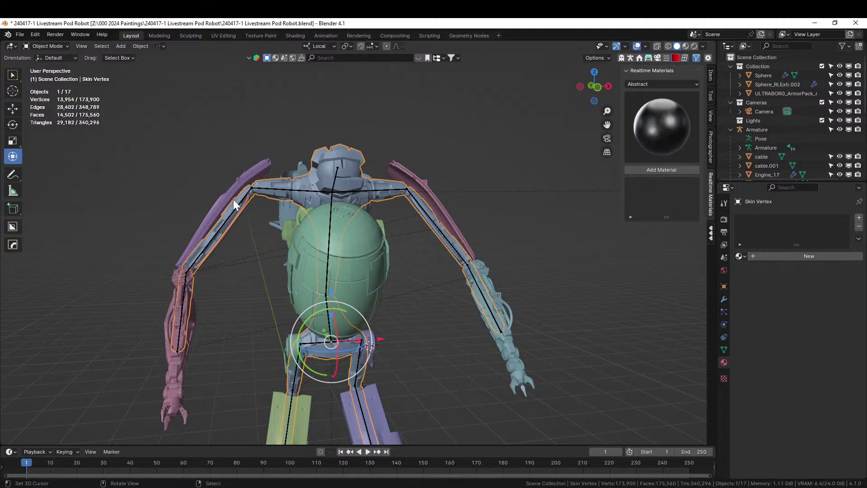
{"action": "middle_click_drag", "start_coordinate": [452, 232], "coordinate": [419, 262]}
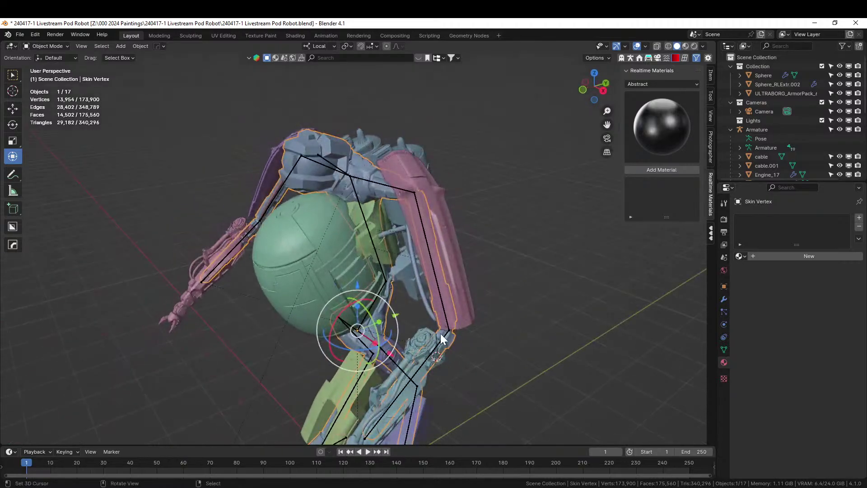
{"action": "middle_click_drag", "start_coordinate": [441, 333], "coordinate": [413, 280]}
{"action": "scroll", "coordinate": [393, 237], "scroll_direction": "up", "scroll_amount": 4}
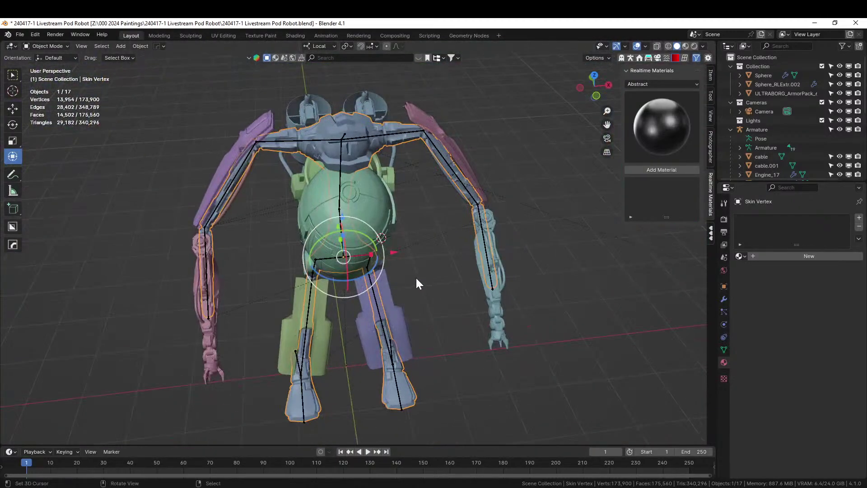
{"action": "middle_click_drag", "start_coordinate": [414, 277], "coordinate": [452, 257]}
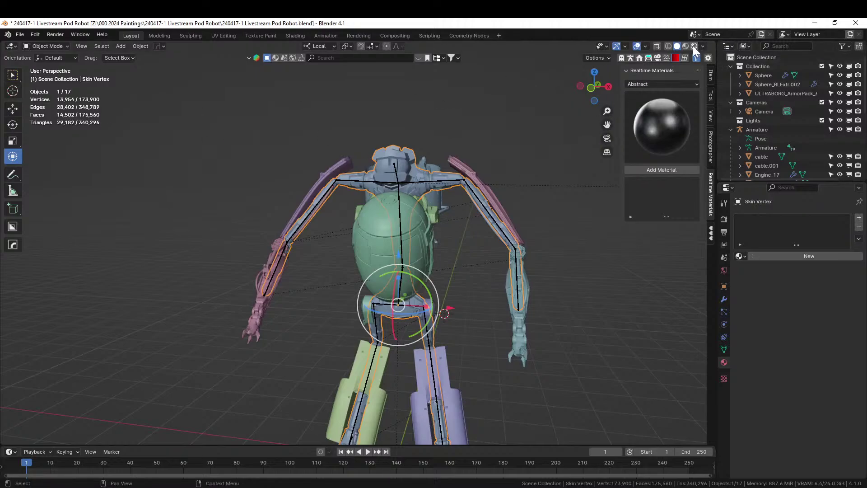
Show the robot in rendered shading and select the Hand_02 forearm to review its material slots.
{"action": "key", "text": "z"}
{"action": "key", "text": "8"}
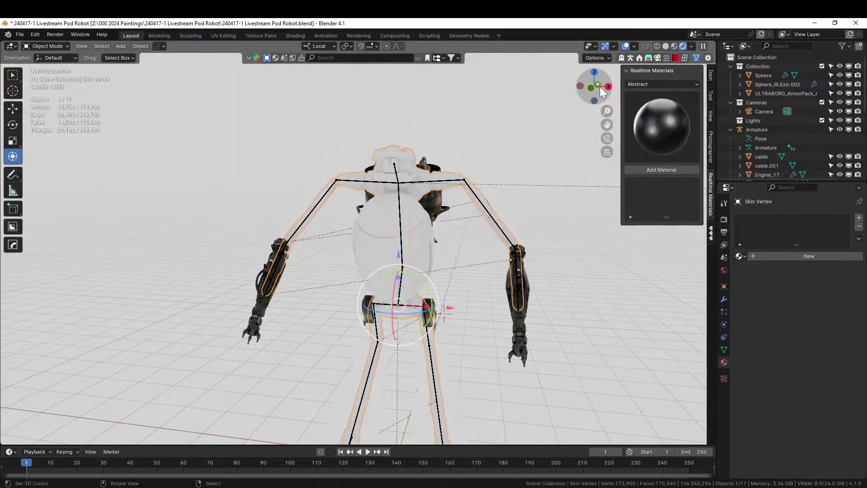
{"action": "middle_click_drag", "start_coordinate": [526, 344], "coordinate": [281, 303]}
{"action": "left_click", "coordinate": [273, 272]}
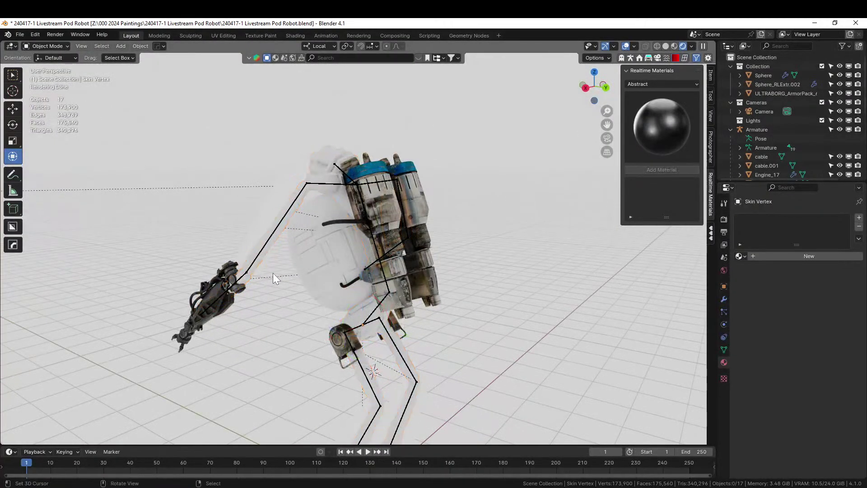
{"action": "left_click", "coordinate": [216, 292]}
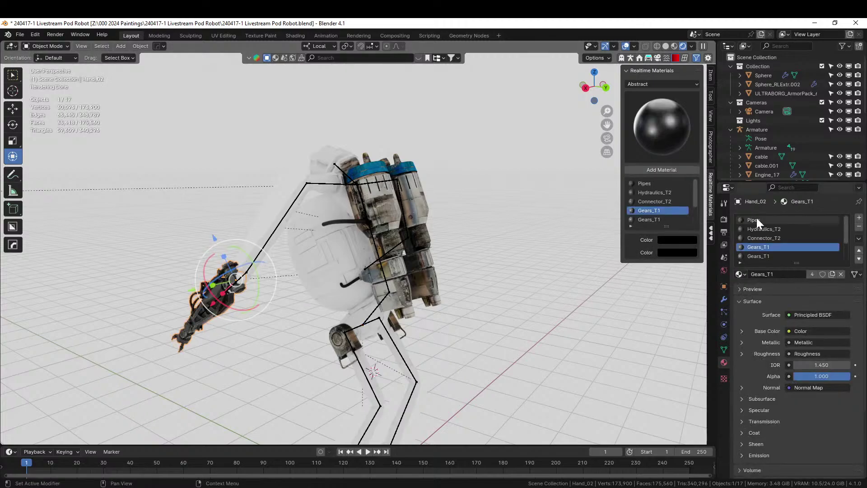
{"action": "scroll", "coordinate": [795, 173], "scroll_direction": "down", "scroll_amount": 1}
Check the modifiers on Engine_17 and on the Greeble_38 hip part.
{"action": "left_click", "coordinate": [769, 157]}
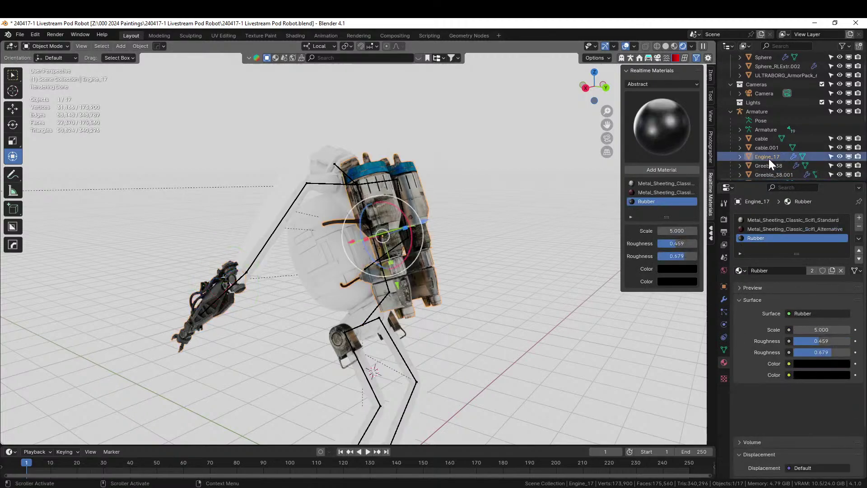
{"action": "left_click", "coordinate": [724, 299]}
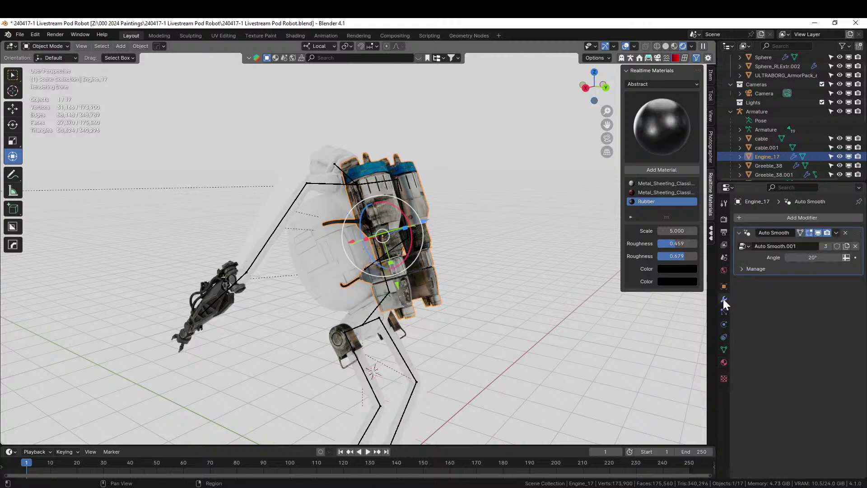
{"action": "left_click", "coordinate": [768, 166]}
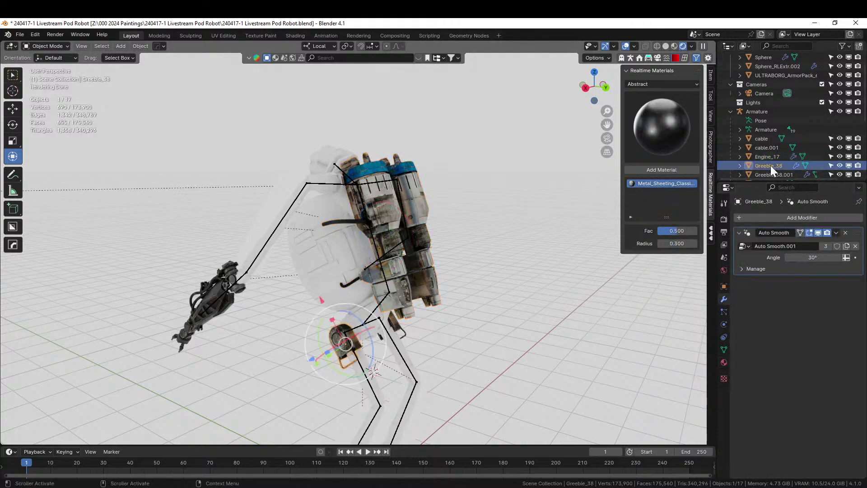
Hide the Armature so the bones no longer cover the robot.
{"action": "middle_click_drag", "start_coordinate": [470, 244], "coordinate": [609, 251]}
{"action": "left_click", "coordinate": [840, 111]}
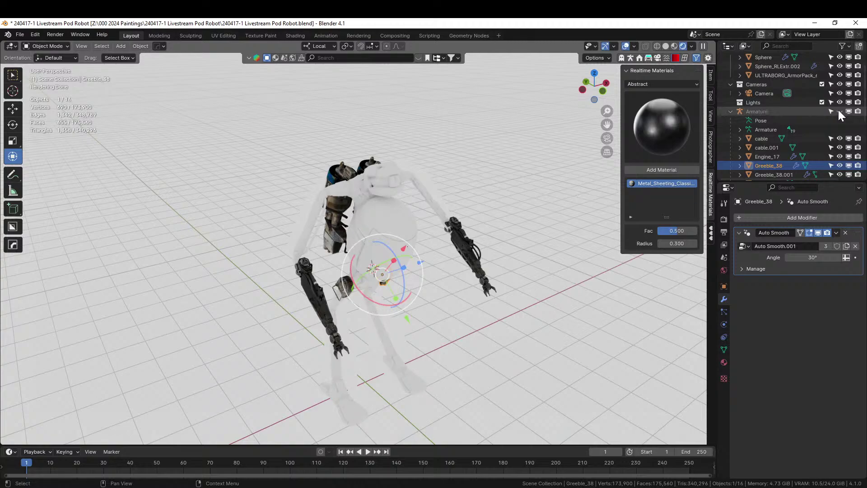
{"action": "middle_click_drag", "start_coordinate": [460, 209], "coordinate": [412, 200]}
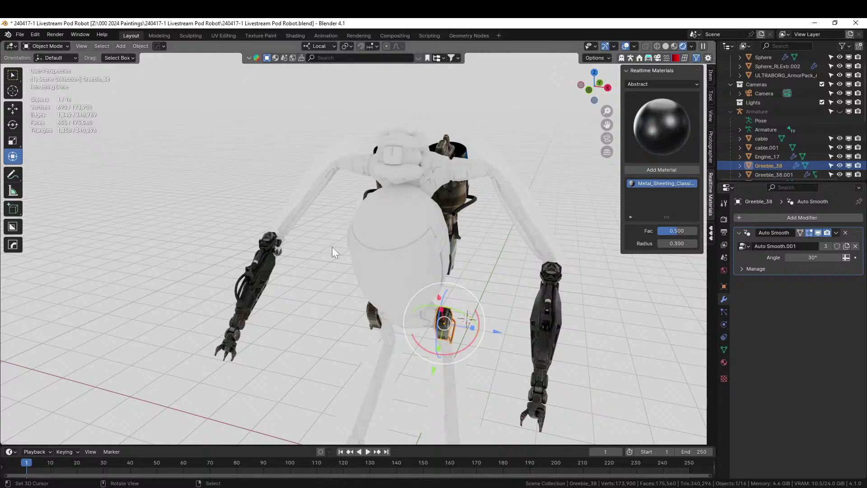
Apply a worn metal sheeting material to the untextured Skin Vertex body.
{"action": "mouse_move", "coordinate": [463, 325]}
{"action": "middle_mouse_down"}
{"action": "mouse_move", "coordinate": [375, 313]}
{"action": "mouse_move", "coordinate": [451, 327]}
{"action": "middle_mouse_up"}
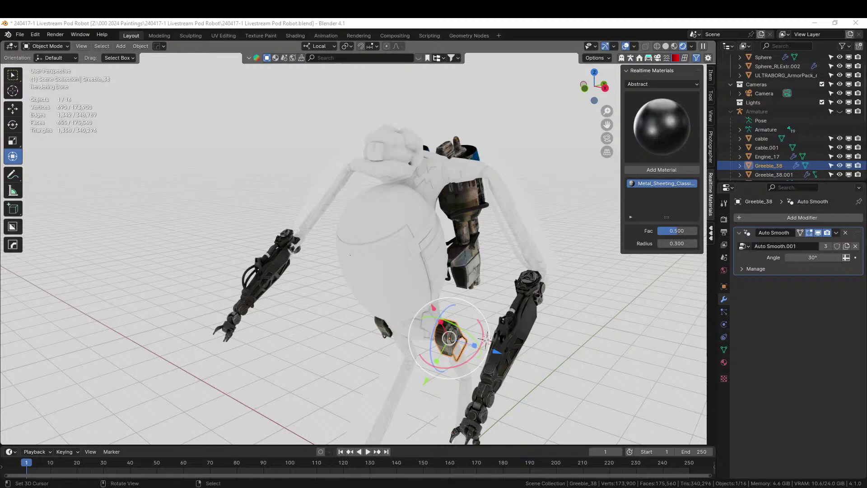
{"action": "left_click_drag", "start_coordinate": [662, 127], "coordinate": [466, 172]}
{"action": "mouse_move", "coordinate": [544, 216]}
{"action": "middle_mouse_down"}
{"action": "mouse_move", "coordinate": [554, 240]}
{"action": "mouse_move", "coordinate": [633, 246]}
{"action": "mouse_move", "coordinate": [693, 221]}
{"action": "mouse_move", "coordinate": [513, 232]}
{"action": "mouse_move", "coordinate": [456, 223]}
{"action": "mouse_move", "coordinate": [464, 193]}
{"action": "mouse_move", "coordinate": [592, 217]}
{"action": "mouse_move", "coordinate": [559, 216]}
{"action": "middle_mouse_up"}
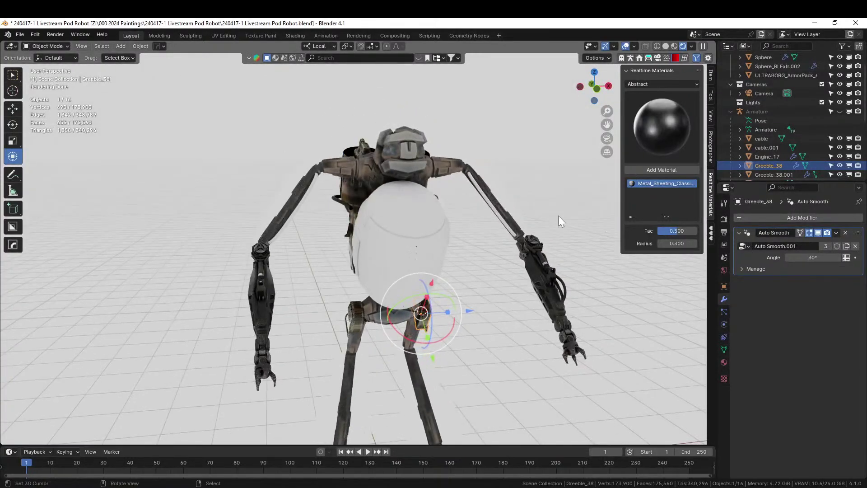
Assign the existing Rubber material to cable.001 on the upper arm.
{"action": "scroll", "coordinate": [452, 212], "scroll_direction": "up", "scroll_amount": 3}
{"action": "left_click", "coordinate": [271, 171]}
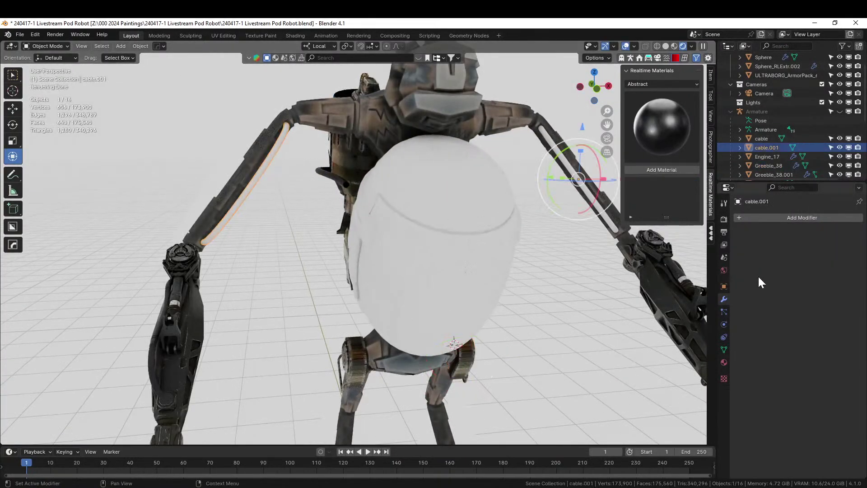
{"action": "left_click", "coordinate": [723, 362]}
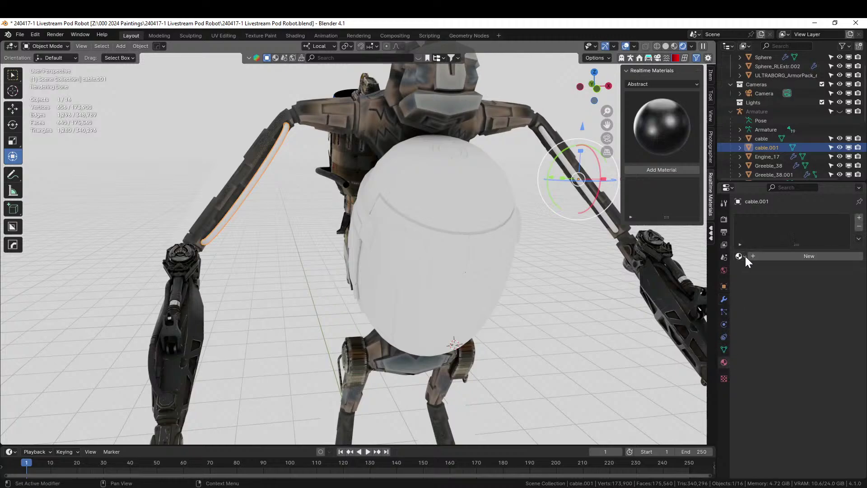
{"action": "left_click", "coordinate": [742, 256]}
{"action": "type", "text": "Rubb"}
{"action": "key", "text": "Return"}
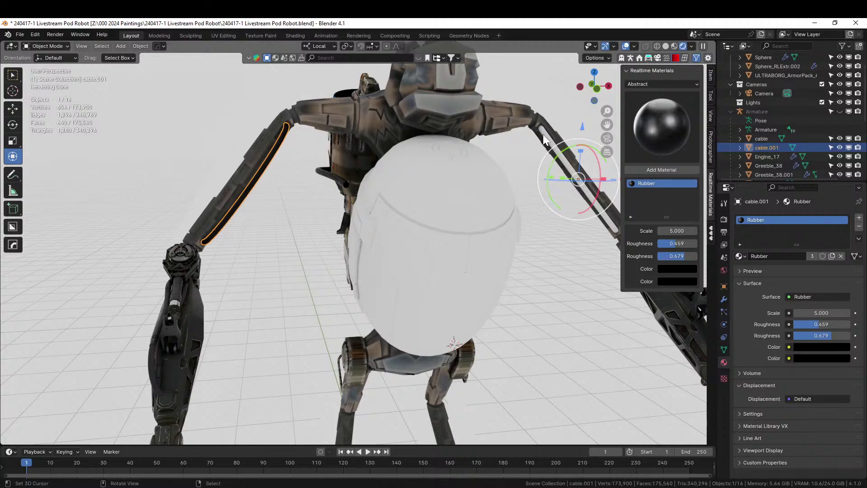
Assign the existing Rubber material to the matching cable on the other upper arm.
{"action": "left_click", "coordinate": [545, 139]}
{"action": "left_click", "coordinate": [740, 256]}
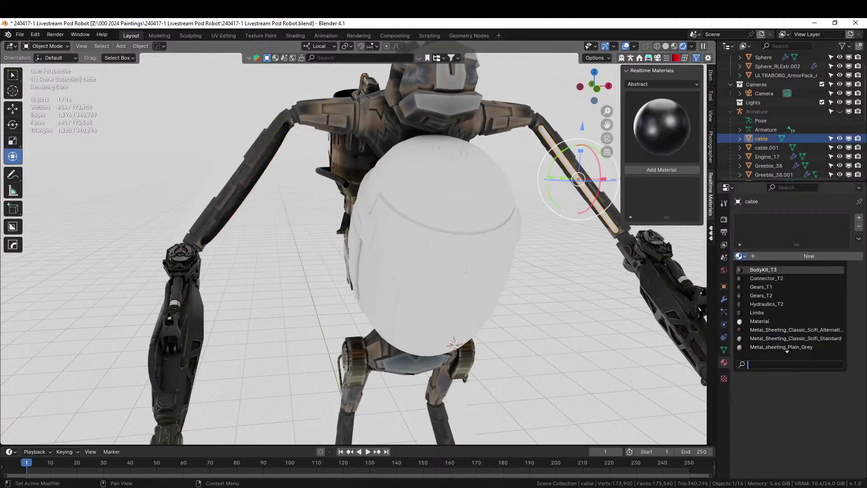
{"action": "type", "text": "rub"}
{"action": "key", "text": "Return"}
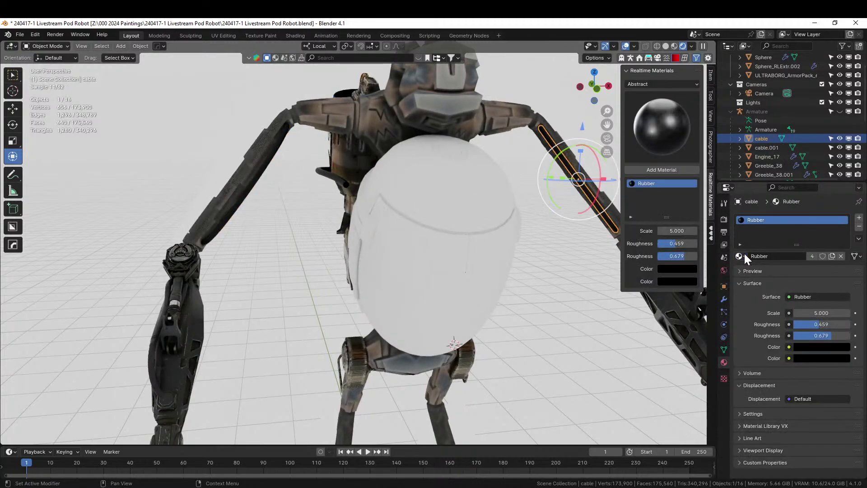
Review the textured robot from the front, side and back, and return the viewport to solid shading.
{"action": "middle_click_drag", "start_coordinate": [266, 373], "coordinate": [383, 337]}
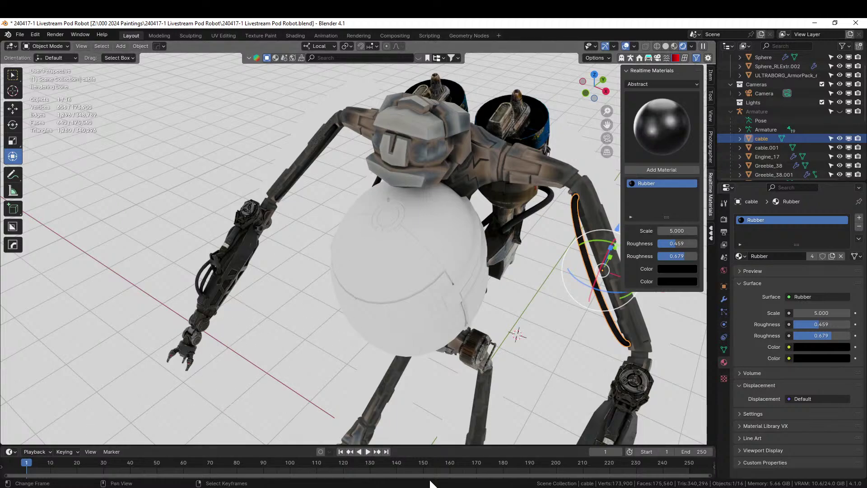
{"action": "middle_click_drag", "start_coordinate": [478, 337], "coordinate": [511, 313]}
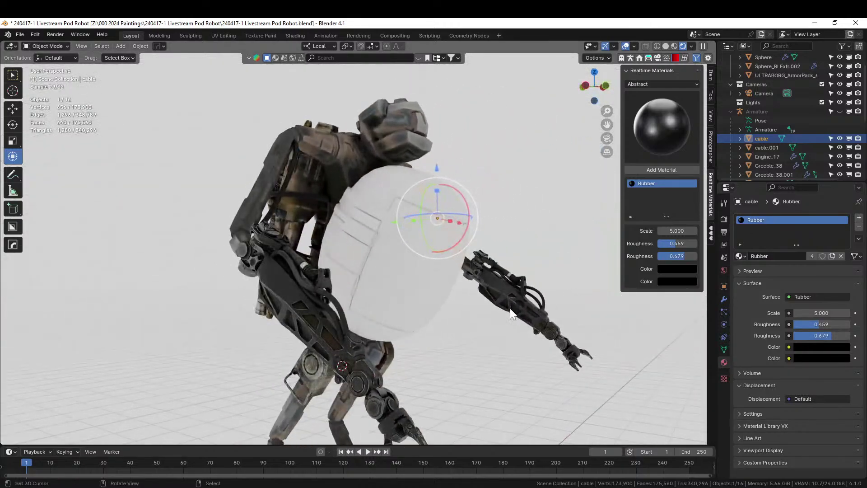
{"action": "middle_click_drag", "start_coordinate": [546, 156], "coordinate": [711, 151]}
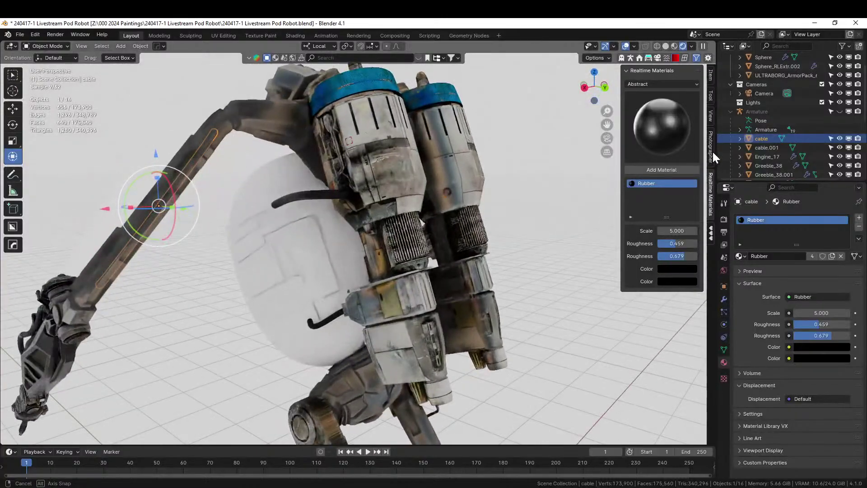
{"action": "middle_click_drag", "start_coordinate": [409, 174], "coordinate": [616, 110]}
{"action": "left_click", "coordinate": [665, 46]}
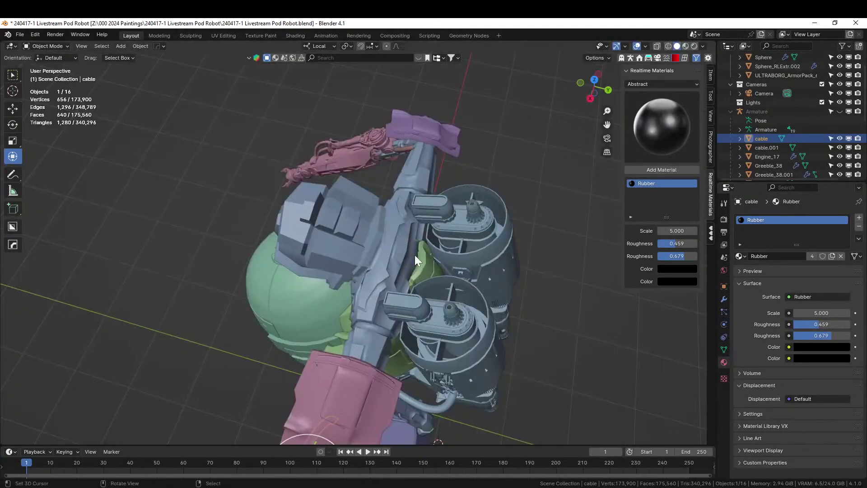
Select ULTRABORG_ArmorPack_69 behind the Sphere body and replace its Scene_Root material with Metal_sheeting_Plain_Grey.
{"action": "left_click", "coordinate": [426, 267]}
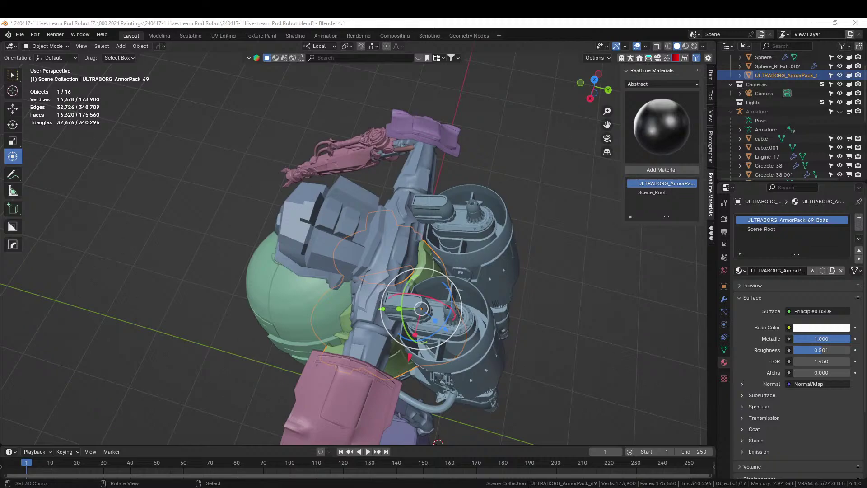
{"action": "middle_click_drag", "start_coordinate": [307, 281], "coordinate": [392, 206]}
{"action": "scroll", "coordinate": [328, 293], "scroll_direction": "down", "scroll_amount": 3}
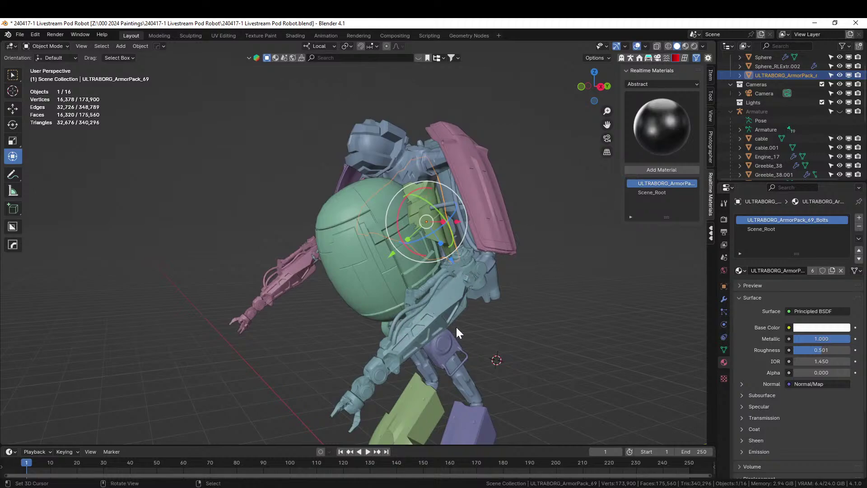
{"action": "middle_click_drag", "start_coordinate": [440, 324], "coordinate": [472, 330]}
{"action": "scroll", "coordinate": [470, 330], "scroll_direction": "up", "scroll_amount": 2}
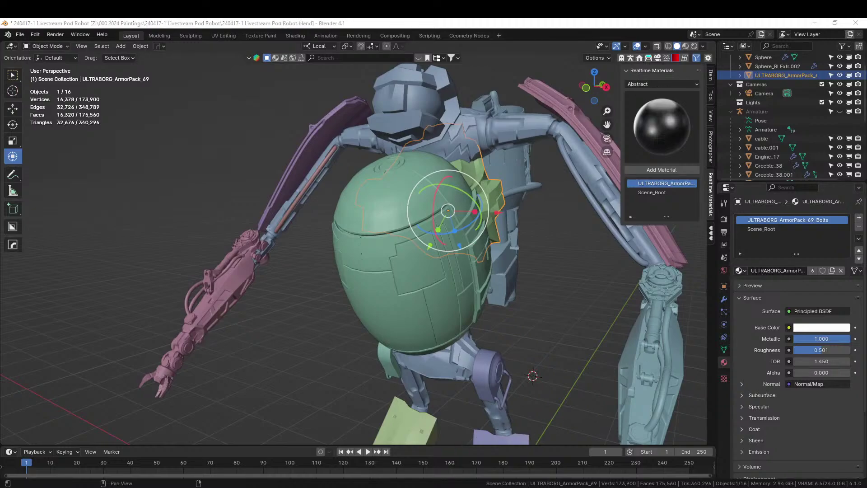
{"action": "left_click_drag", "start_coordinate": [866, 298], "coordinate": [815, 229]}
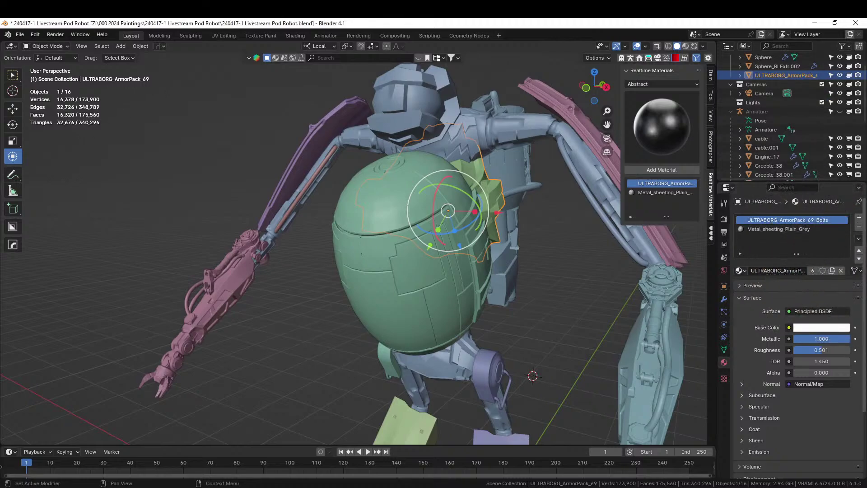
Remove the ULTRABORG_ArmorPack_69_Bolts material slot from the armor pack and isolate the piece.
{"action": "left_click", "coordinate": [859, 227]}
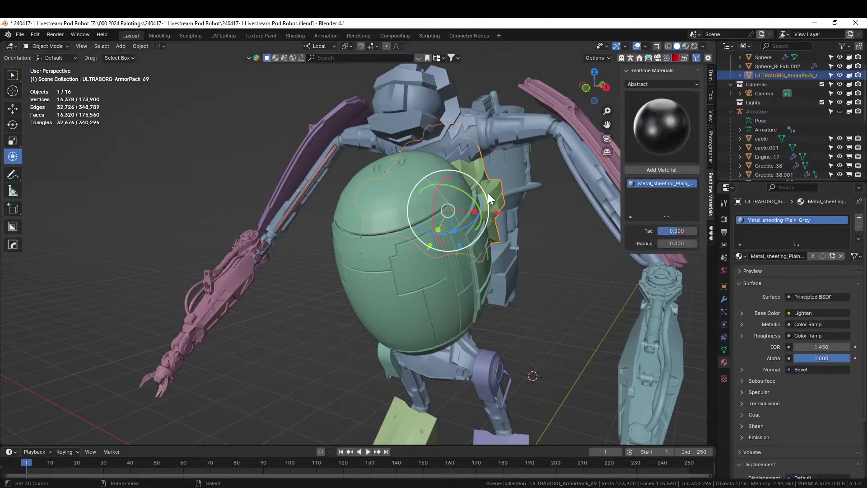
{"action": "key", "text": "KP_Divide"}
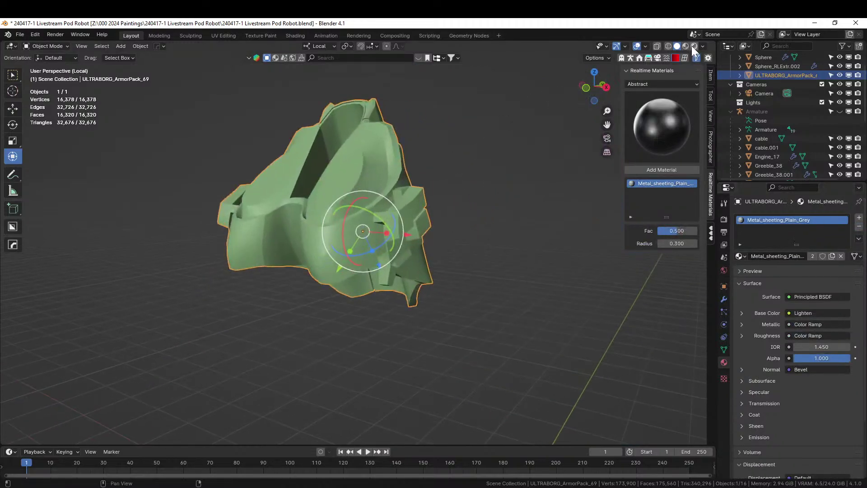
Apply Cube Projection UVs to all faces of the isolated armor pack in rendered shading and bring the whole robot back into view.
{"action": "key", "text": "z"}
{"action": "mouse_move", "coordinate": [456, 241]}
{"action": "middle_mouse_down"}
{"action": "mouse_move", "coordinate": [415, 254]}
{"action": "mouse_move", "coordinate": [377, 250]}
{"action": "middle_mouse_up"}
{"action": "key", "text": "Tab"}
{"action": "key", "text": "a"}
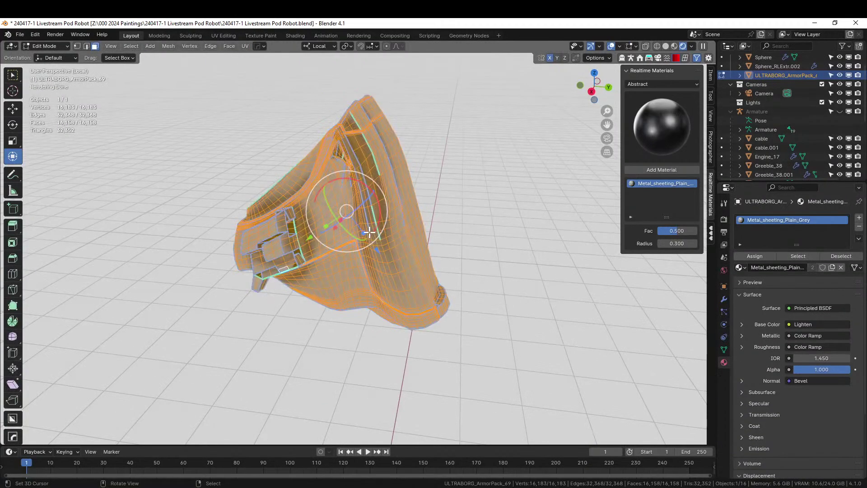
{"action": "key", "text": "u"}
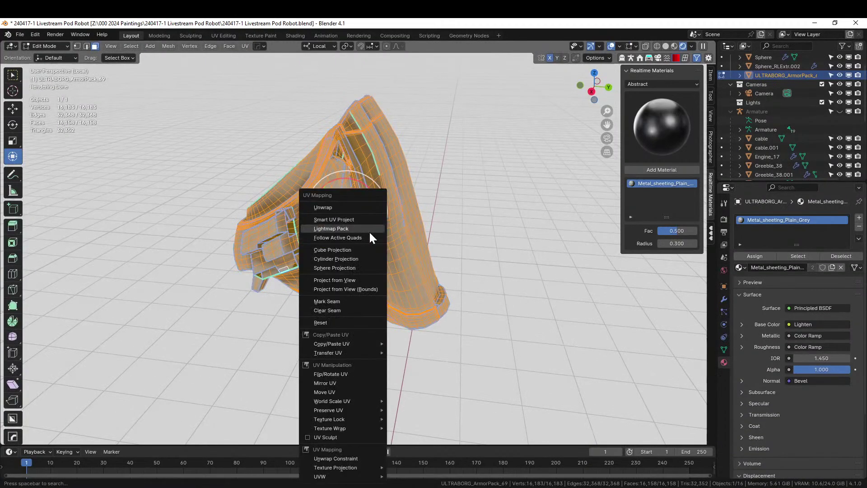
{"action": "left_click", "coordinate": [332, 249]}
{"action": "key", "text": "Tab"}
{"action": "middle_click_drag", "start_coordinate": [415, 258], "coordinate": [541, 283]}
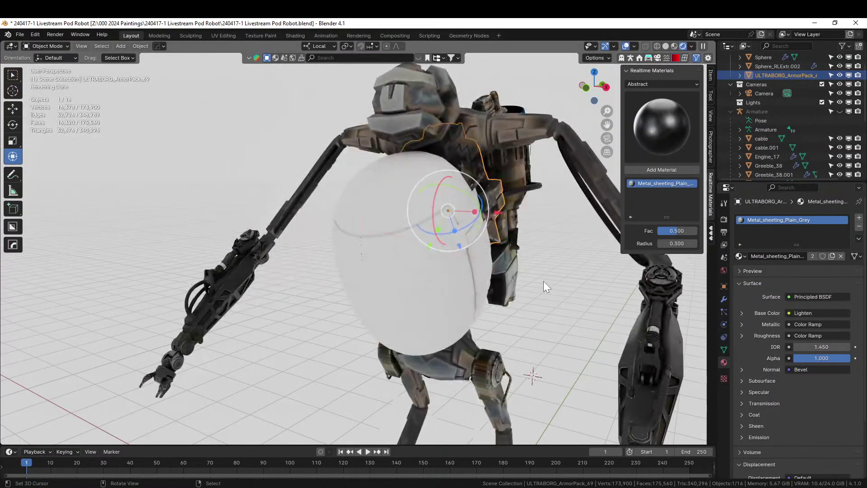
{"action": "middle_click_drag", "start_coordinate": [451, 245], "coordinate": [223, 244]}
Apply Cube Projection UVs to the whole Skin Vertex mesh that forms the legs and feet, and save the file.
{"action": "middle_click_drag", "start_coordinate": [299, 373], "coordinate": [386, 447]}
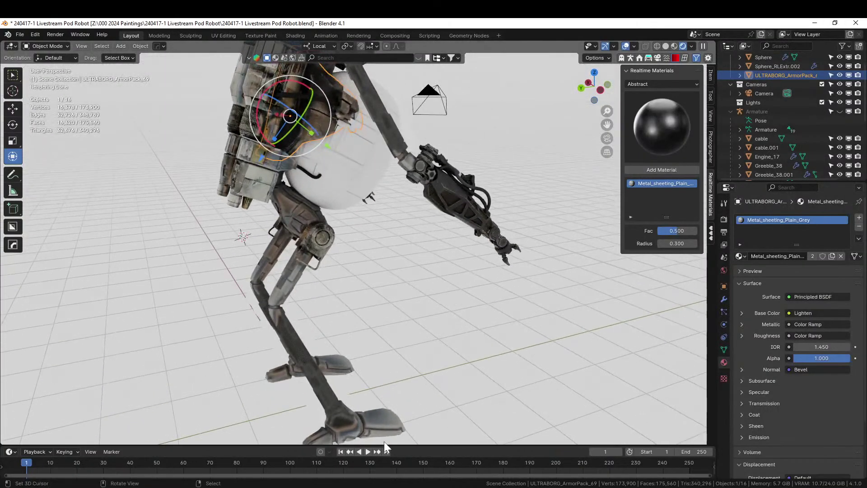
{"action": "left_click", "coordinate": [378, 418]}
{"action": "key", "text": "Tab"}
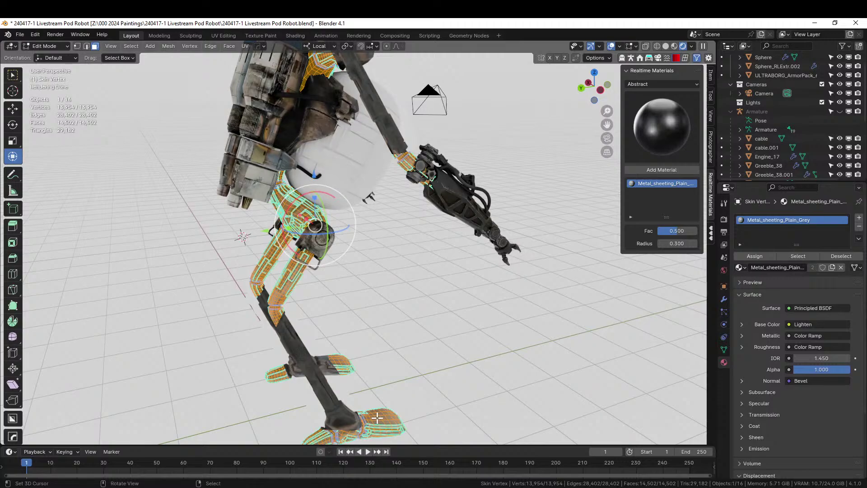
{"action": "key", "text": "u"}
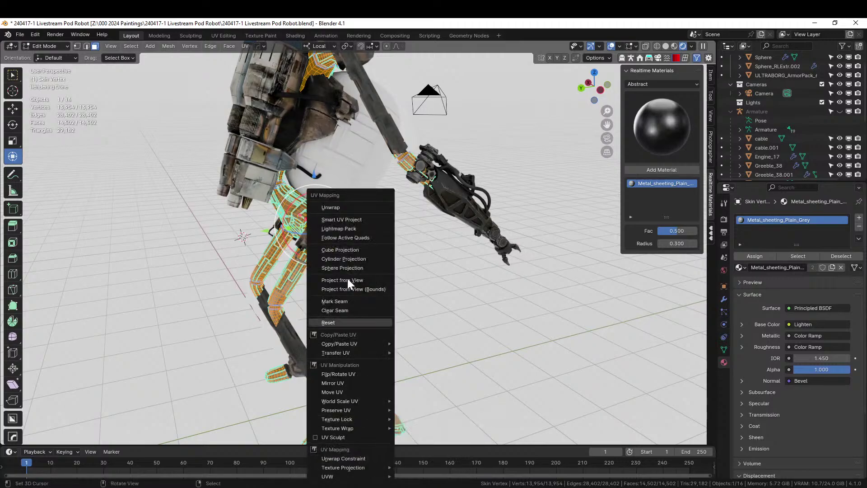
{"action": "left_click", "coordinate": [340, 247]}
{"action": "key", "text": "Tab"}
{"action": "mouse_move", "coordinate": [396, 322]}
{"action": "middle_mouse_down"}
{"action": "mouse_move", "coordinate": [335, 364]}
{"action": "mouse_move", "coordinate": [364, 340]}
{"action": "mouse_move", "coordinate": [318, 319]}
{"action": "mouse_move", "coordinate": [386, 319]}
{"action": "middle_mouse_up"}
{"action": "key", "text": "ctrl+s"}
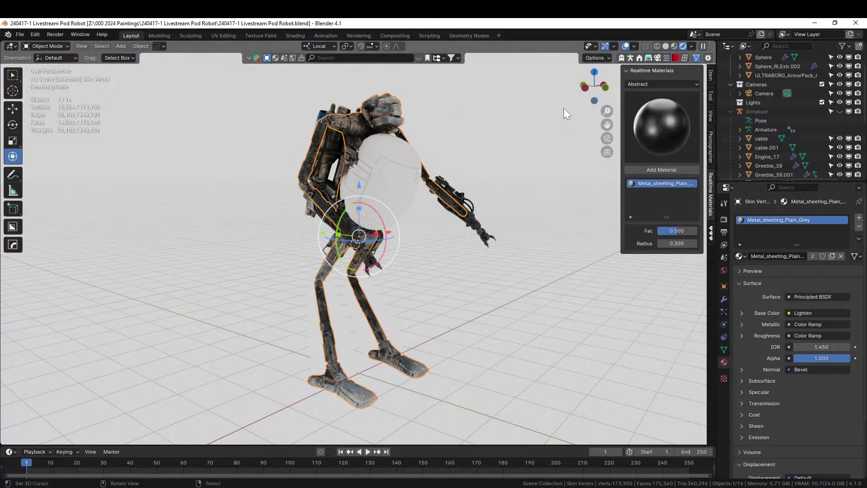
Select the large lower front panel of the Sphere body as linked faces delimited by Sharp, and return the viewport to solid shading.
{"action": "left_click", "coordinate": [386, 189]}
{"action": "scroll", "coordinate": [399, 189], "scroll_direction": "up", "scroll_amount": 4}
{"action": "key", "text": "Tab"}
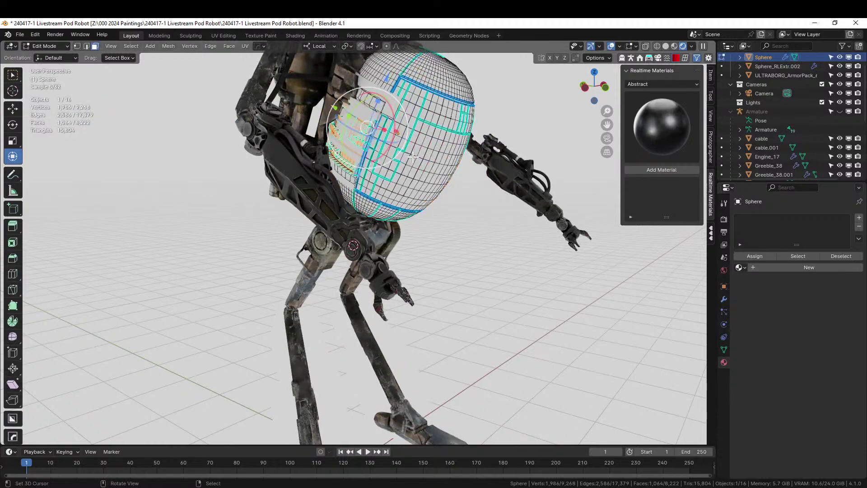
{"action": "key", "text": "ctrl+l"}
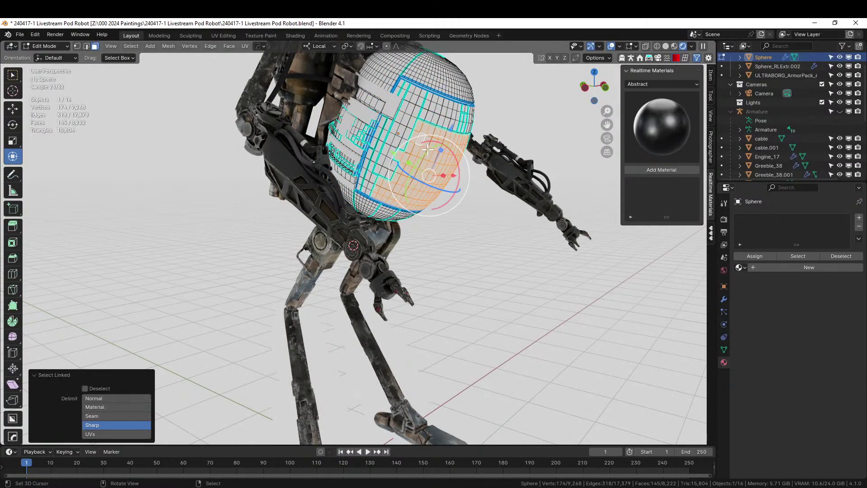
{"action": "middle_click_drag", "start_coordinate": [419, 140], "coordinate": [337, 136]}
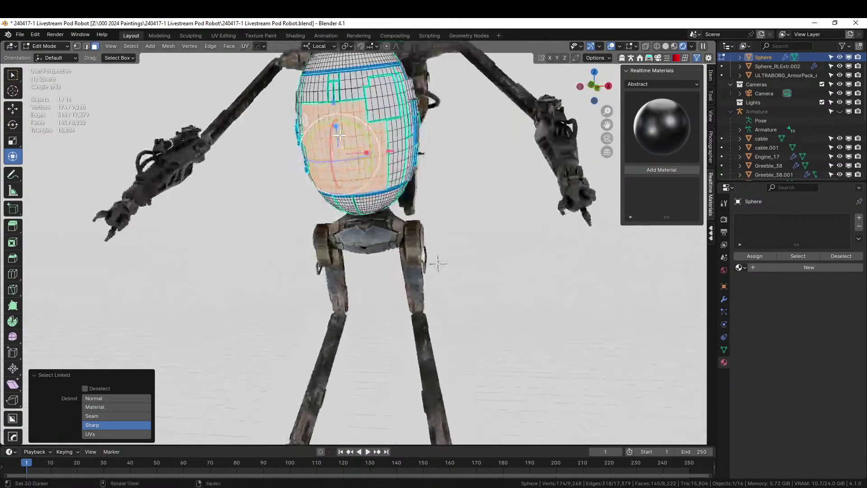
{"action": "left_click", "coordinate": [667, 46]}
{"action": "scroll", "coordinate": [454, 142], "scroll_direction": "up", "scroll_amount": 6}
{"action": "middle_click_drag", "start_coordinate": [466, 277], "coordinate": [501, 298]}
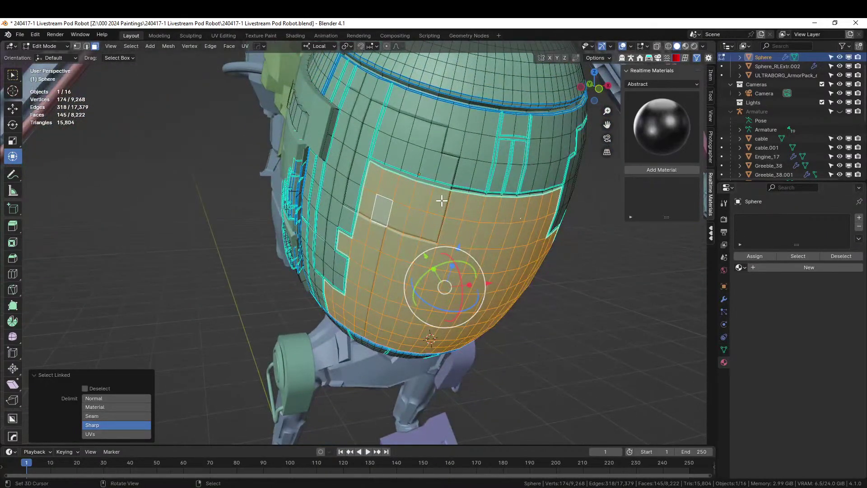
Add a base material to the sphere and assign Scratched Dirty Glass in a second slot to the selected lower front panel faces.
{"action": "middle_click_drag", "start_coordinate": [374, 178], "coordinate": [663, 252]}
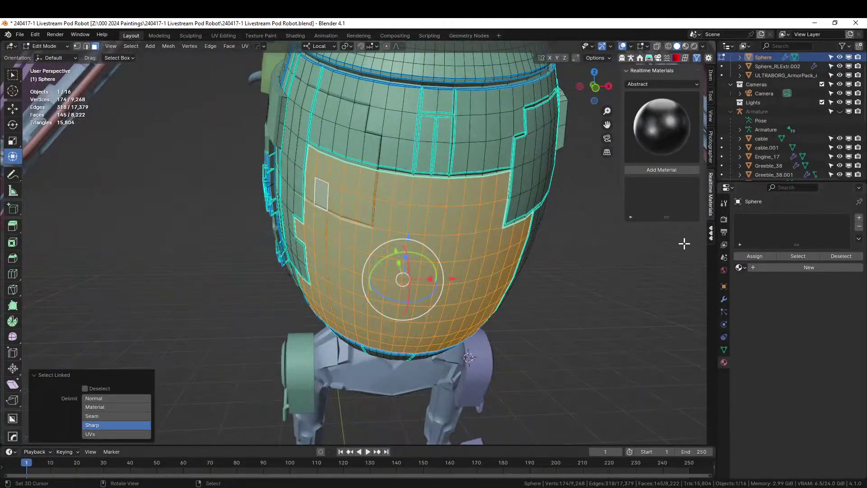
{"action": "left_click", "coordinate": [818, 265]}
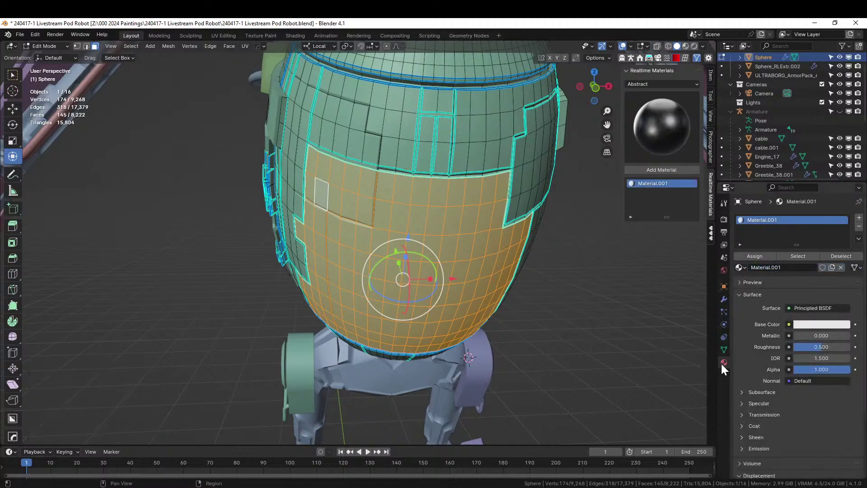
{"action": "left_click", "coordinate": [859, 218]}
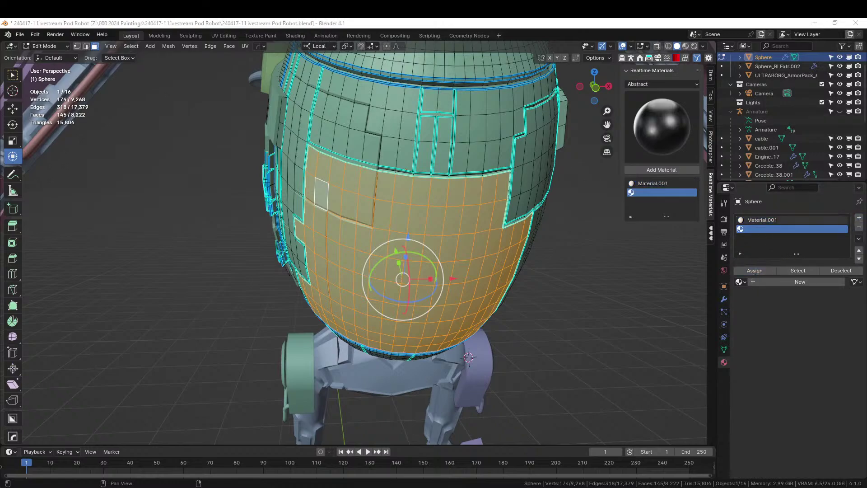
{"action": "left_click_drag", "start_coordinate": [605, 237], "coordinate": [769, 238]}
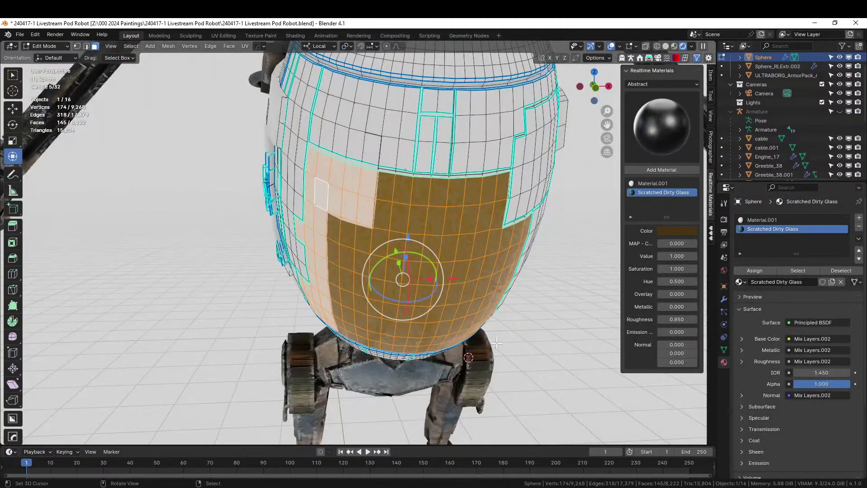
{"action": "key", "text": "alt+a"}
{"action": "mouse_move", "coordinate": [527, 302]}
{"action": "middle_mouse_down"}
{"action": "mouse_move", "coordinate": [575, 313]}
{"action": "mouse_move", "coordinate": [539, 332]}
{"action": "mouse_move", "coordinate": [422, 340]}
{"action": "mouse_move", "coordinate": [411, 356]}
{"action": "mouse_move", "coordinate": [453, 375]}
{"action": "mouse_move", "coordinate": [382, 348]}
{"action": "middle_mouse_up"}
{"action": "key", "text": "Tab"}
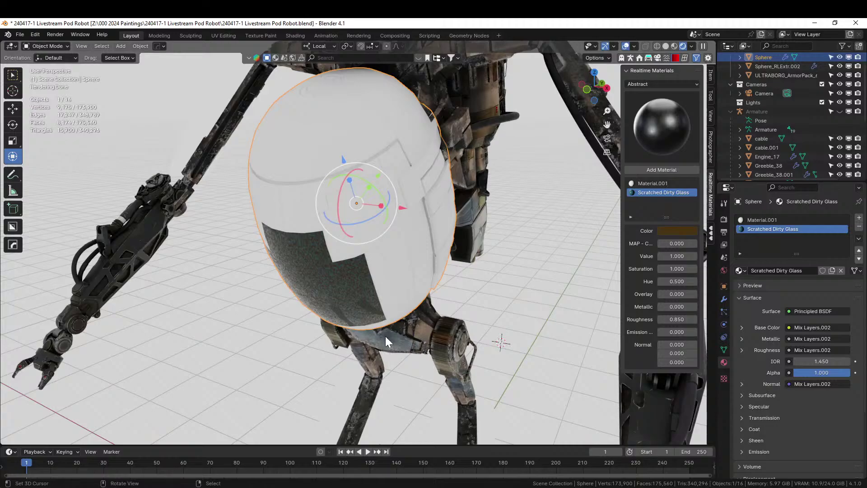
Save the robot project file.
{"action": "middle_click_drag", "start_coordinate": [361, 341], "coordinate": [424, 332]}
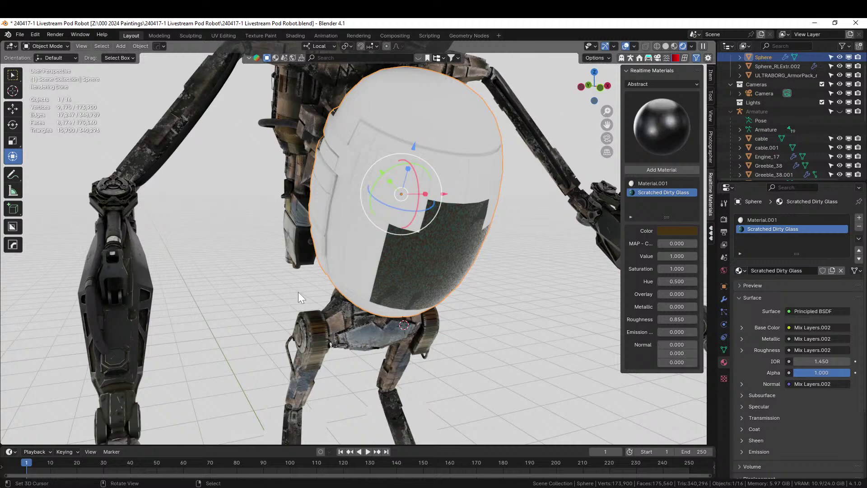
{"action": "scroll", "coordinate": [581, 321], "scroll_direction": "down", "scroll_amount": 2}
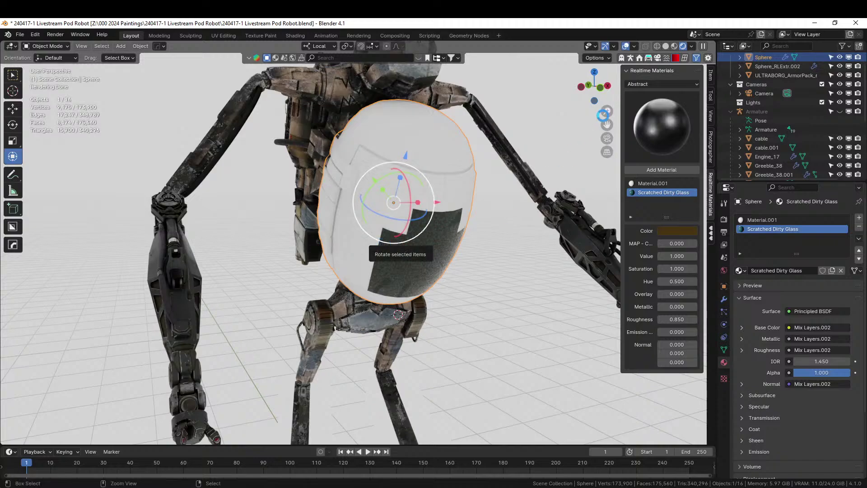
{"action": "key", "text": "ctrl+s"}
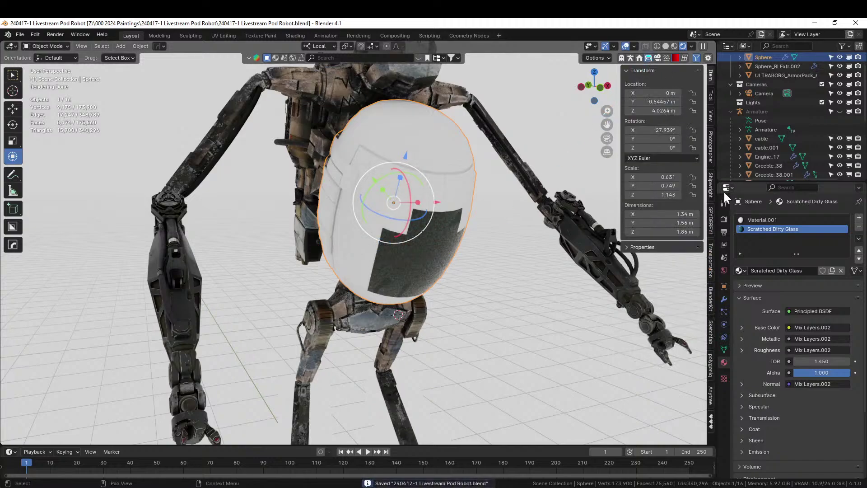
Add the HD Audi Q7 vehicle at the scene centre and make it editable for animation.
{"action": "left_click", "coordinate": [710, 261]}
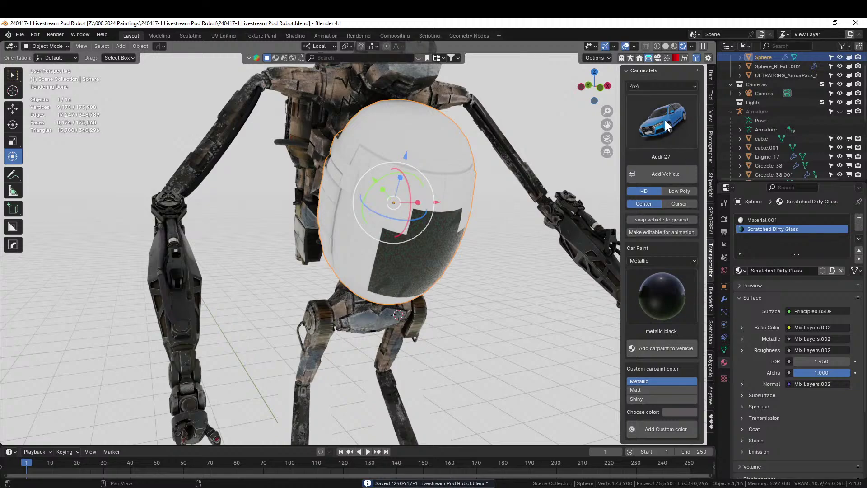
{"action": "left_click", "coordinate": [656, 175]}
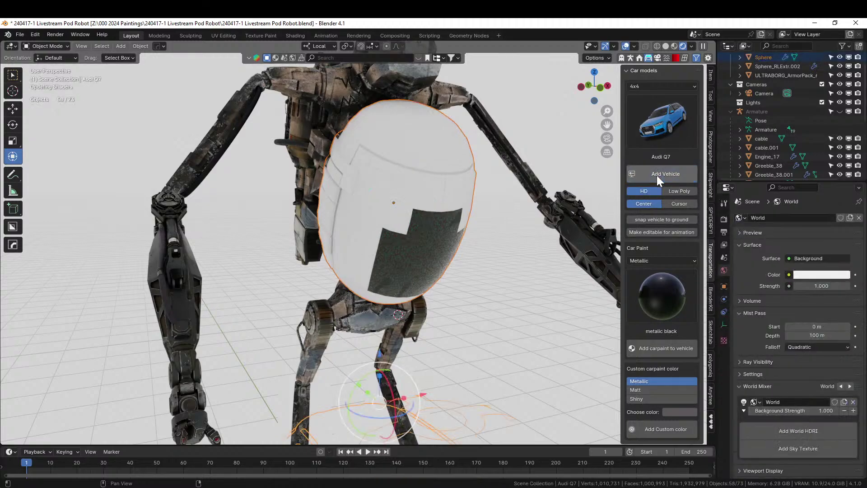
{"action": "scroll", "coordinate": [372, 395], "scroll_direction": "down", "scroll_amount": 5}
{"action": "scroll", "coordinate": [391, 410], "scroll_direction": "down", "scroll_amount": 3}
{"action": "middle_click_drag", "start_coordinate": [391, 410], "coordinate": [463, 400]}
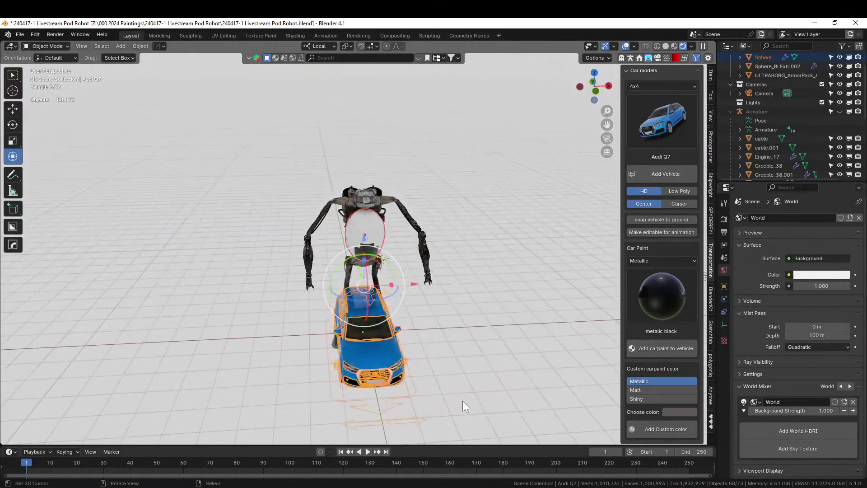
{"action": "left_click", "coordinate": [673, 232]}
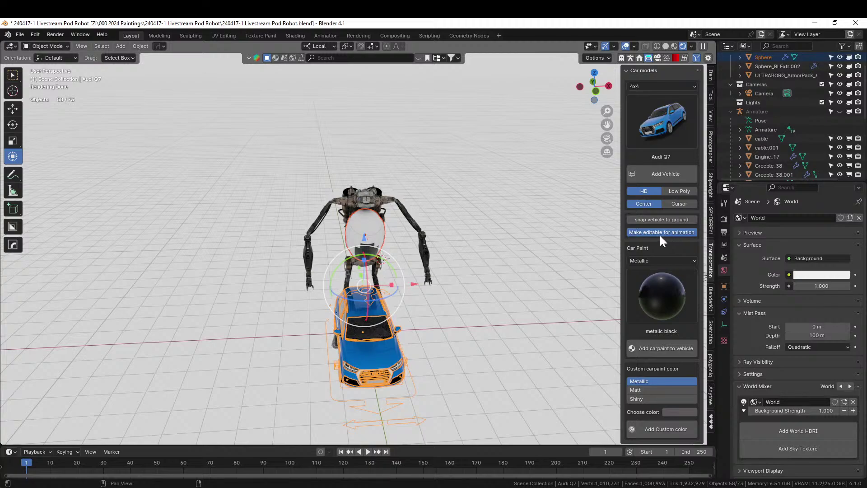
Apply the shiny white car paint to the Audi Q7's body.
{"action": "left_click", "coordinate": [384, 345]}
{"action": "left_click", "coordinate": [669, 289]}
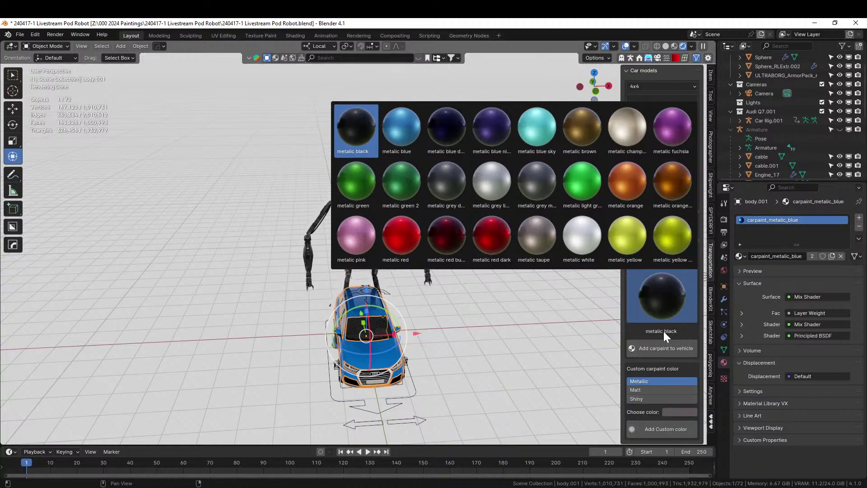
{"action": "left_click", "coordinate": [664, 260]}
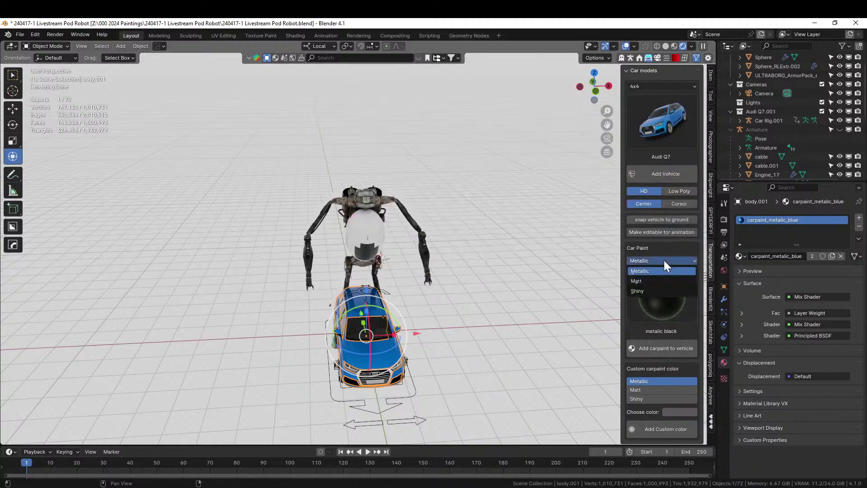
{"action": "left_click", "coordinate": [645, 290]}
{"action": "left_click", "coordinate": [670, 301]}
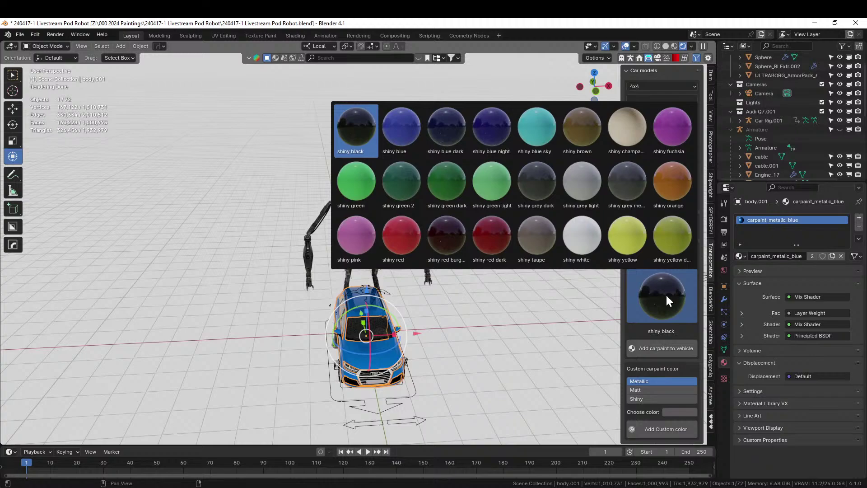
{"action": "left_click", "coordinate": [592, 238]}
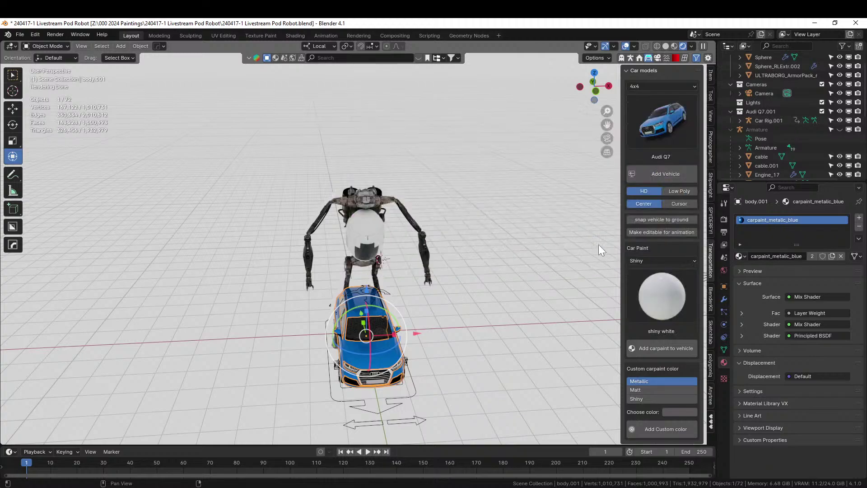
{"action": "left_click", "coordinate": [659, 347]}
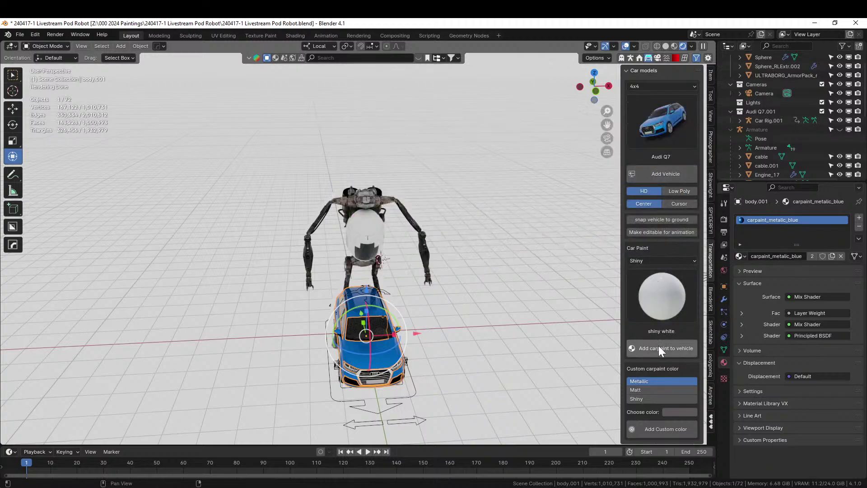
{"action": "scroll", "coordinate": [467, 334], "scroll_direction": "up", "scroll_amount": 4}
{"action": "middle_click_drag", "start_coordinate": [466, 332], "coordinate": [427, 303]}
Replace Material.001 in the sphere's first material slot with carpaint_shiny_white.
{"action": "left_click", "coordinate": [356, 188]}
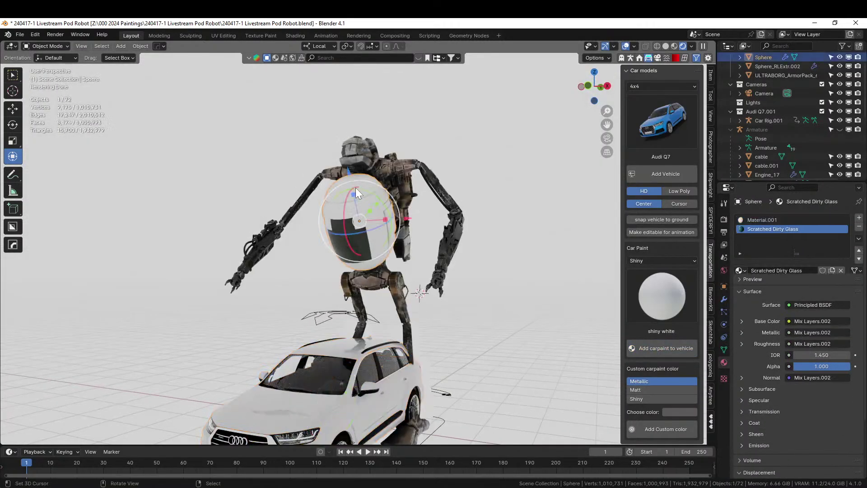
{"action": "left_click", "coordinate": [763, 220]}
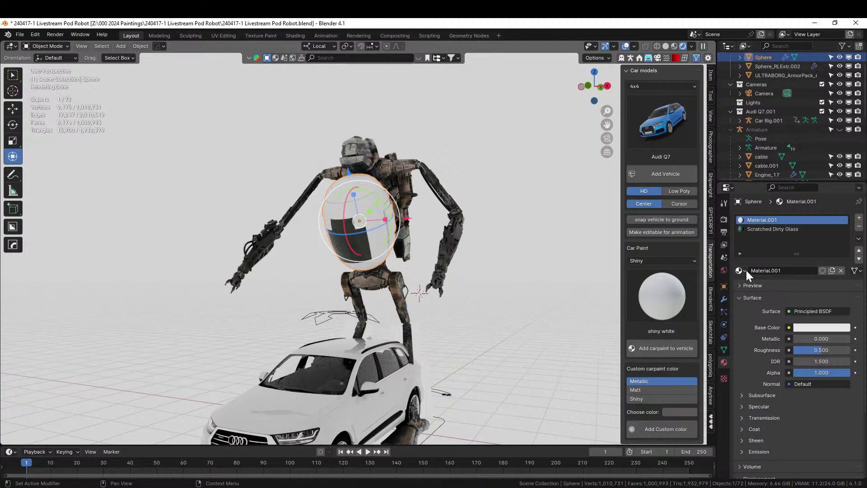
{"action": "left_click", "coordinate": [741, 271]}
{"action": "type", "text": "carpain"}
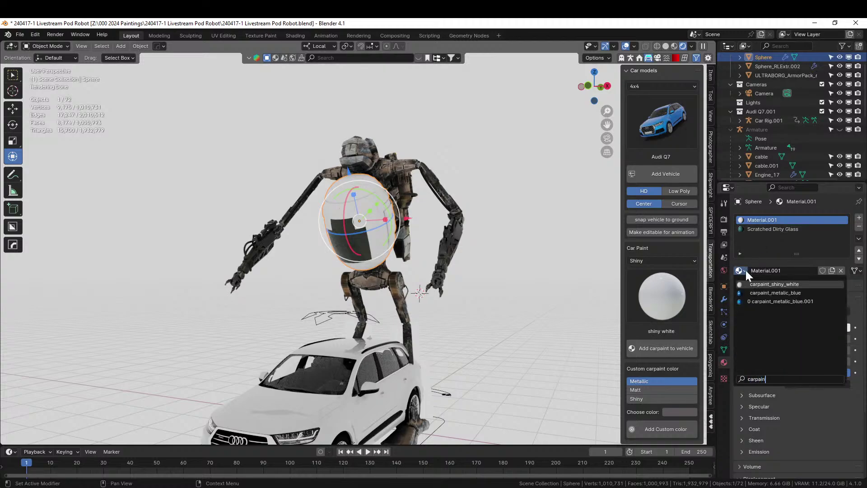
{"action": "key", "text": "Return"}
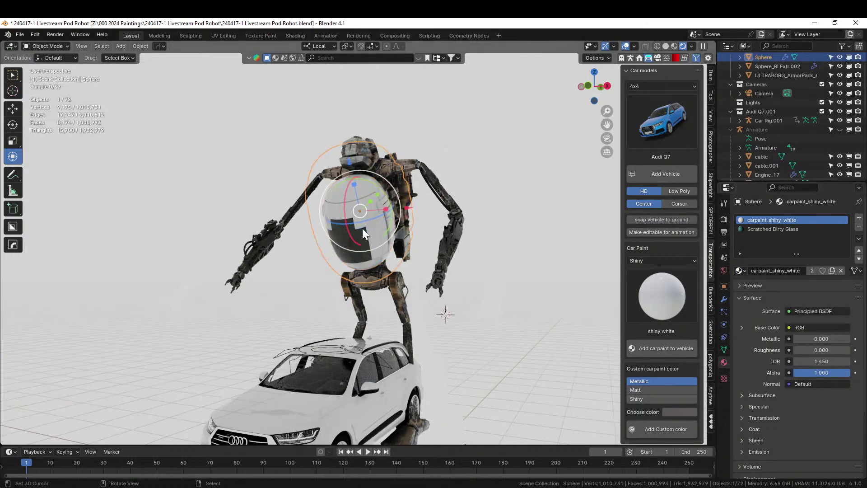
{"action": "scroll", "coordinate": [362, 228], "scroll_direction": "up", "scroll_amount": 5}
{"action": "middle_click_drag", "start_coordinate": [362, 226], "coordinate": [365, 209]}
{"action": "middle_click_drag", "start_coordinate": [357, 214], "coordinate": [346, 249]}
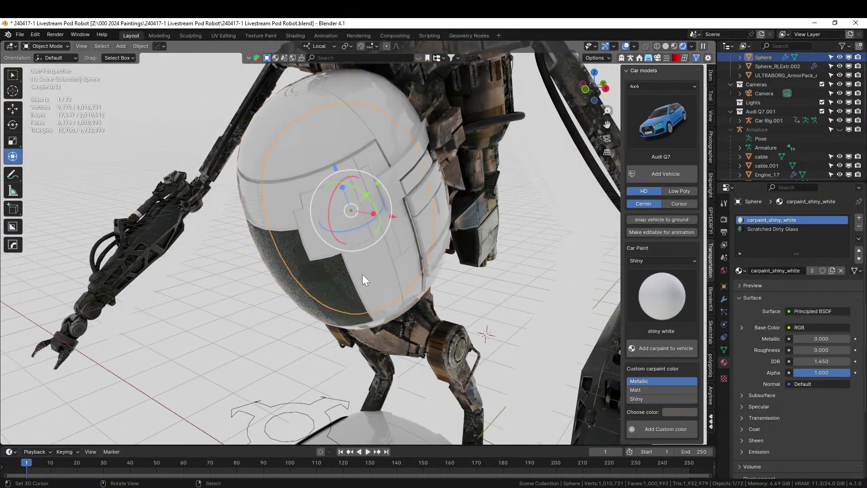
{"action": "scroll", "coordinate": [363, 274], "scroll_direction": "down", "scroll_amount": 6}
{"action": "middle_click_drag", "start_coordinate": [362, 275], "coordinate": [384, 249]}
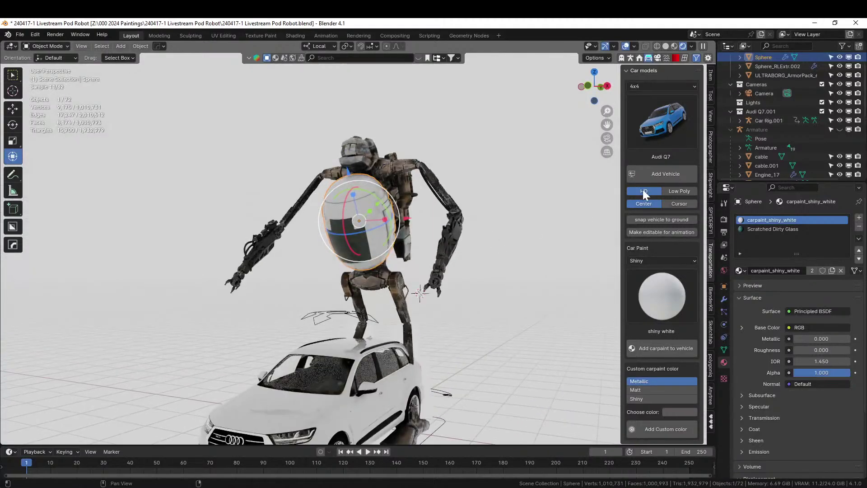
Exclude the Audi Q7.001 collection from the view layer and inspect the top of the robot's painted body shell.
{"action": "left_click", "coordinate": [822, 111]}
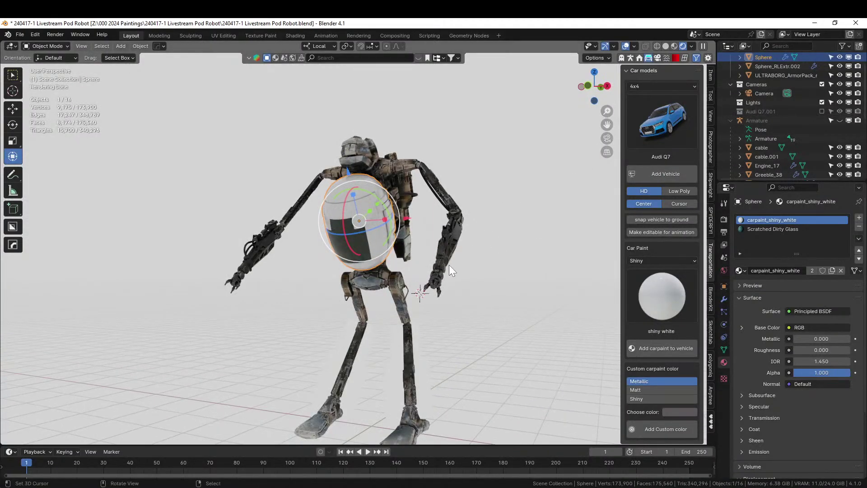
{"action": "middle_click_drag", "start_coordinate": [449, 265], "coordinate": [411, 258]}
{"action": "scroll", "coordinate": [463, 248], "scroll_direction": "up", "scroll_amount": 5}
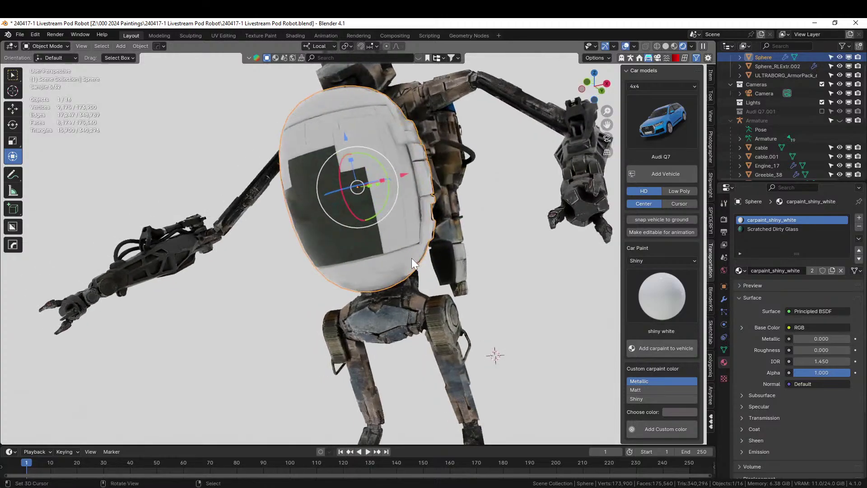
{"action": "scroll", "coordinate": [412, 280], "scroll_direction": "down", "scroll_amount": 3}
{"action": "scroll", "coordinate": [413, 303], "scroll_direction": "up", "scroll_amount": 5}
{"action": "middle_click_drag", "start_coordinate": [413, 304], "coordinate": [347, 245]}
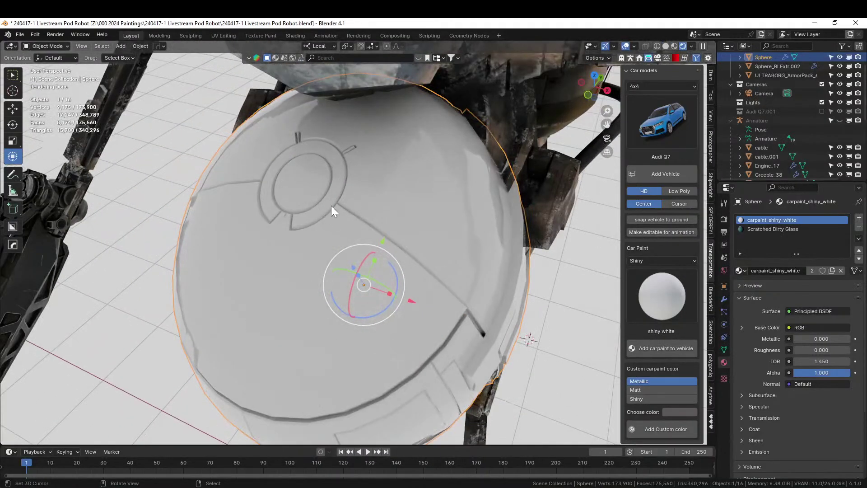
Select the ring panels and inner circle on top of the sphere as linked faces delimited by sharp edges.
{"action": "left_click", "coordinate": [343, 178]}
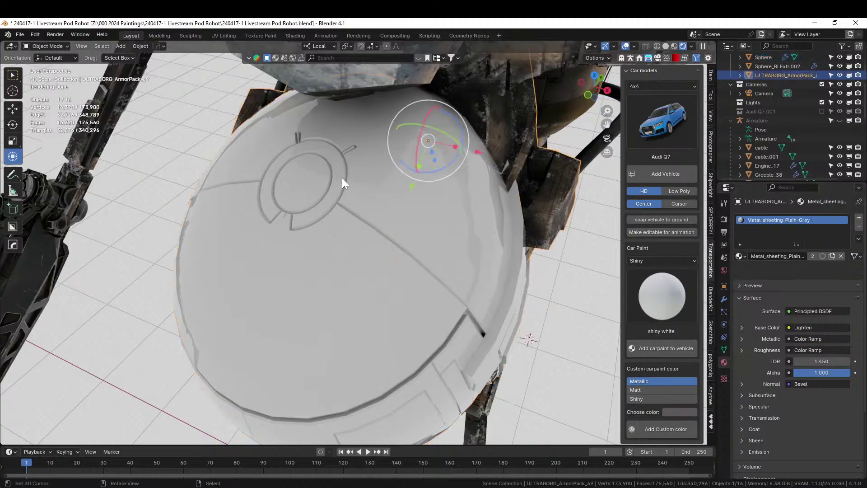
{"action": "key", "text": "Tab"}
{"action": "key", "text": "Tab"}
{"action": "left_click", "coordinate": [335, 189]}
{"action": "key", "text": "Tab"}
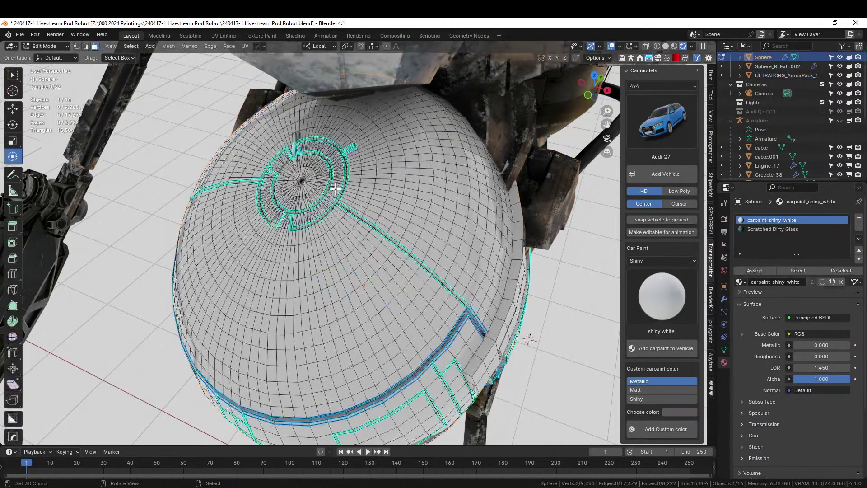
{"action": "key", "text": "l"}
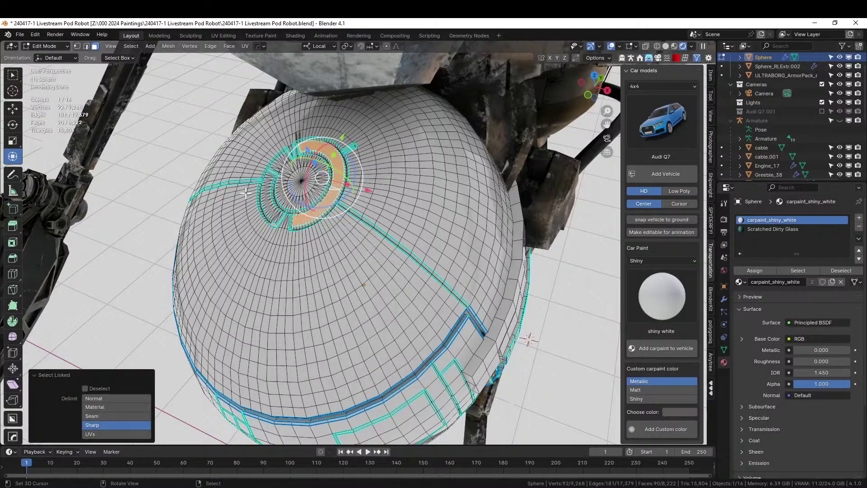
{"action": "key", "text": "l"}
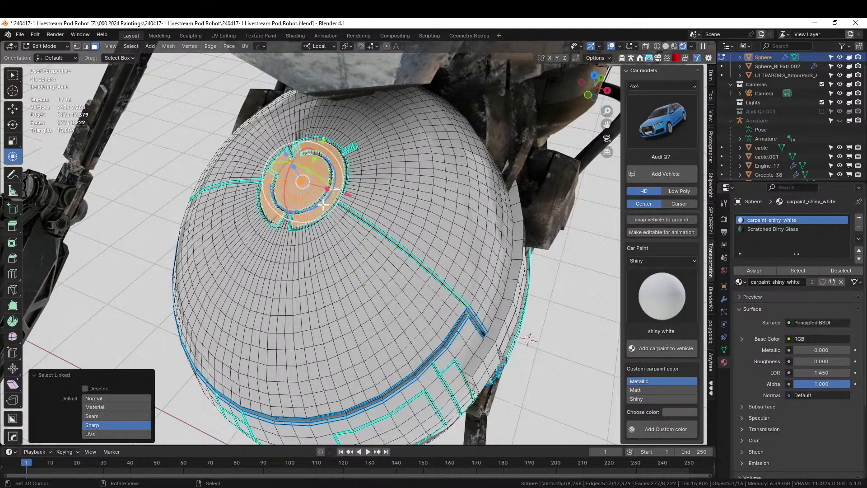
Undo the inner circle's selection and grow the ring panels' face selection with Face Step enabled.
{"action": "middle_click_drag", "start_coordinate": [323, 205], "coordinate": [362, 217]}
{"action": "scroll", "coordinate": [368, 220], "scroll_direction": "up", "scroll_amount": 2}
{"action": "key", "text": "ctrl+z"}
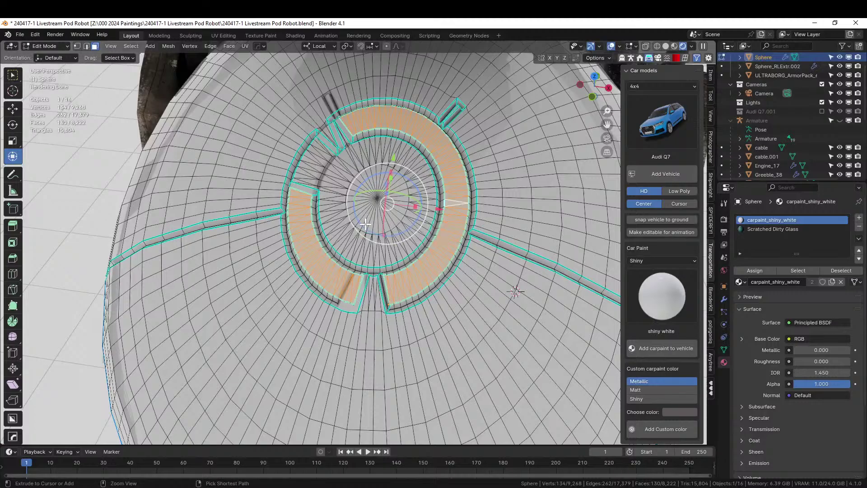
{"action": "key", "text": "ctrl+KP_Add"}
{"action": "middle_click_drag", "start_coordinate": [365, 223], "coordinate": [324, 274]}
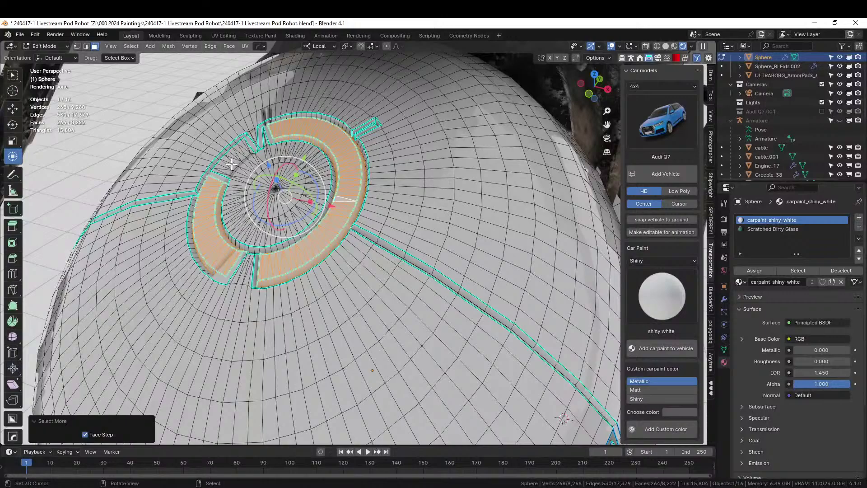
Switch the viewport to solid shading and return the sphere to Object Mode.
{"action": "key", "text": "semicolon"}
{"action": "key", "text": "semicolon"}
{"action": "key", "text": "semicolon"}
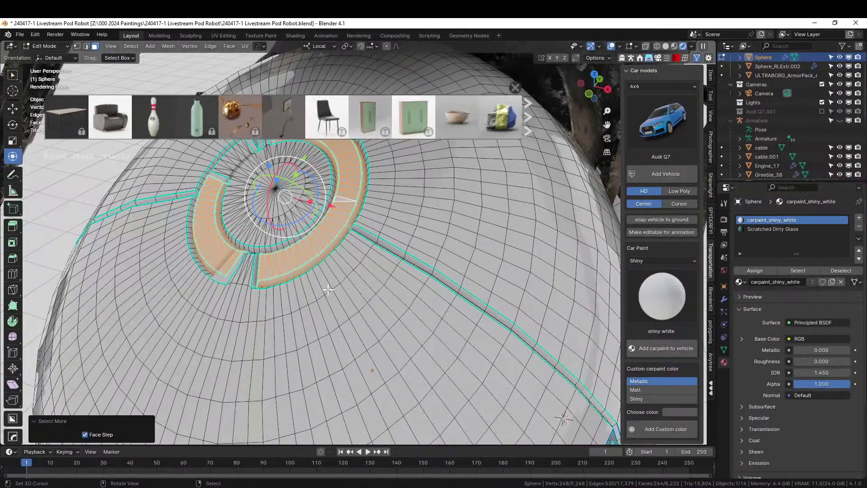
{"action": "key", "text": "z"}
{"action": "key", "text": "6"}
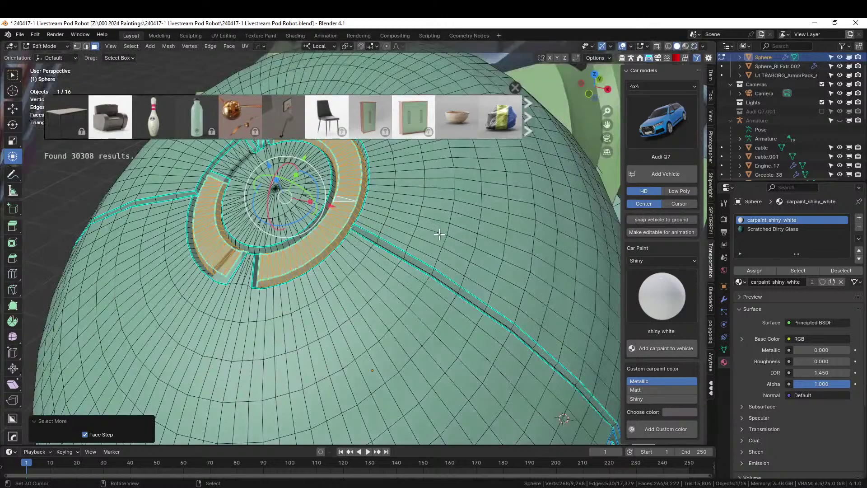
{"action": "left_click", "coordinate": [403, 244]}
{"action": "middle_click_drag", "start_coordinate": [403, 244], "coordinate": [397, 291]}
{"action": "key", "text": "Tab"}
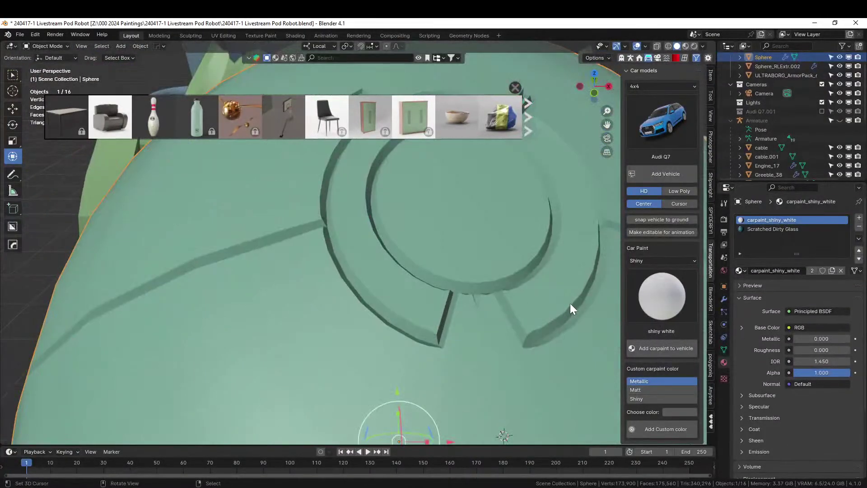
Apply the Hops_Mirror modifier on the sphere.
{"action": "middle_click_drag", "start_coordinate": [570, 304], "coordinate": [531, 315]}
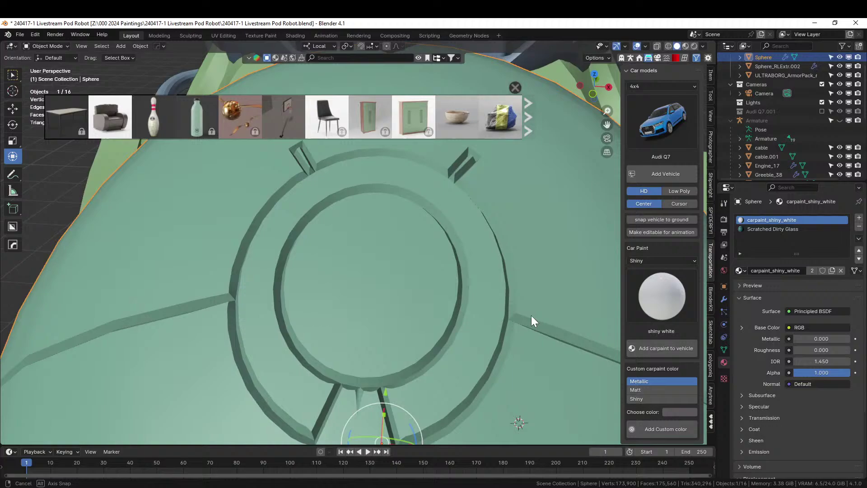
{"action": "left_click", "coordinate": [723, 299]}
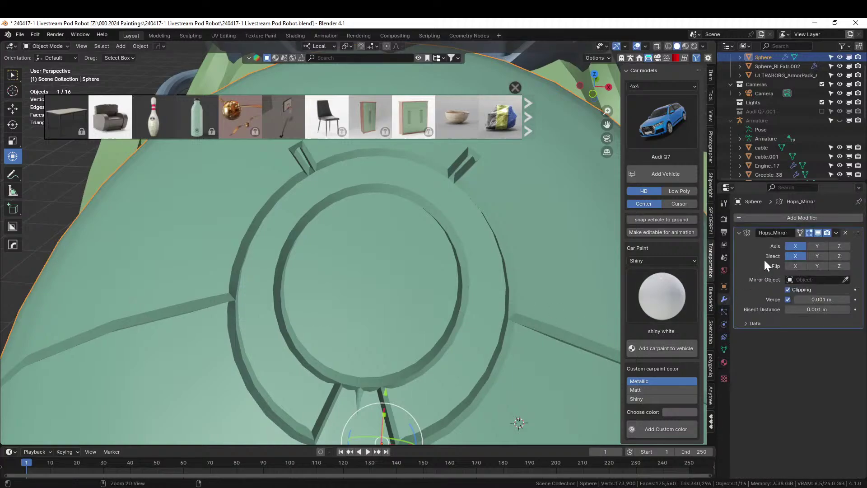
{"action": "key", "text": "ctrl+a"}
Select the whole ring on top of the sphere as linked faces delimited by sharp edges and grow the selection with Face Step.
{"action": "key", "text": "Tab"}
{"action": "left_click", "coordinate": [489, 295]}
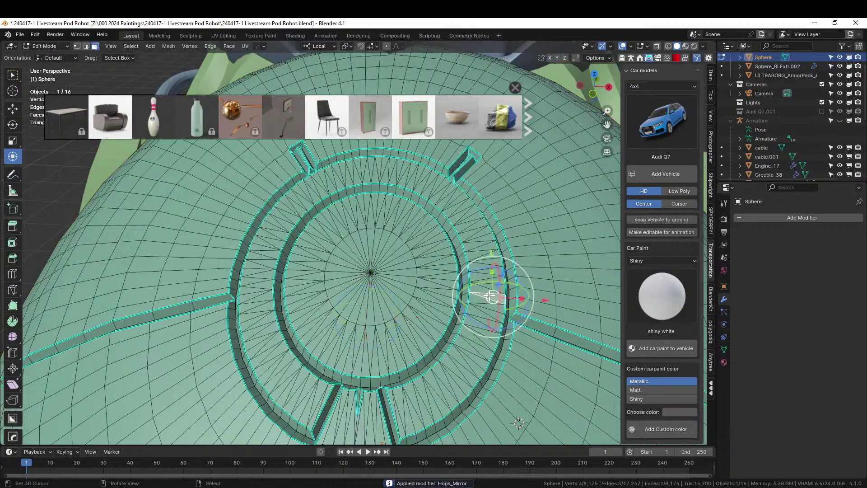
{"action": "key", "text": "ctrl+l"}
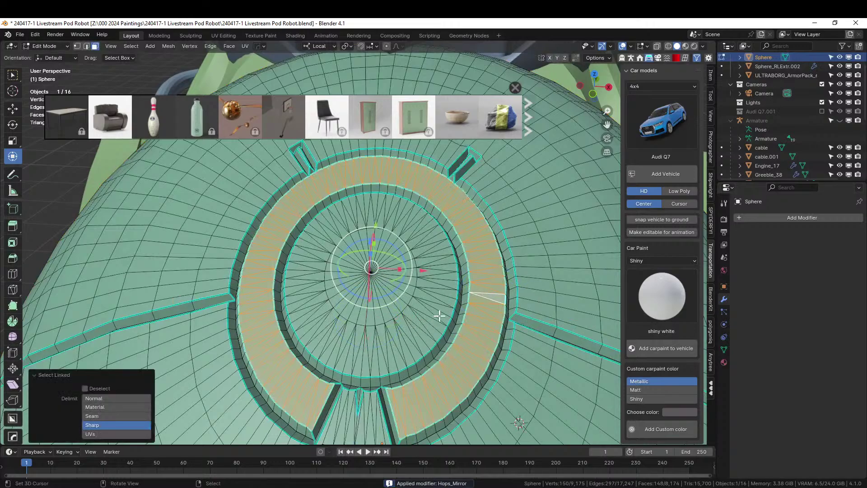
{"action": "key", "text": "ctrl+KP_Add"}
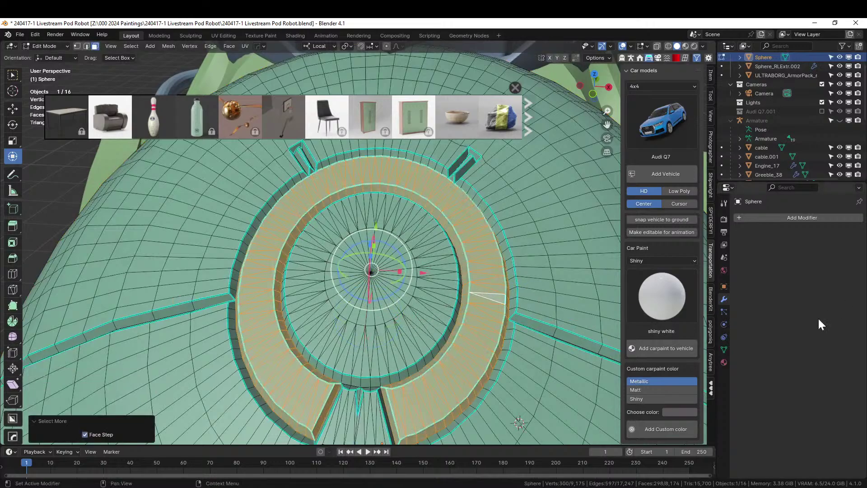
Add a third material slot based on carpaint_metalic_blue, name the material carpaint_metalic_Red and assign it to the selected ring faces.
{"action": "left_click", "coordinate": [723, 361]}
{"action": "left_click", "coordinate": [859, 220]}
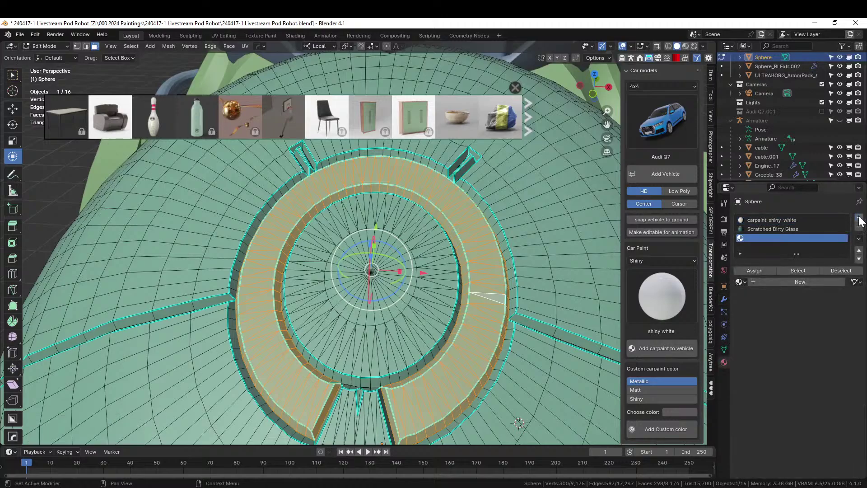
{"action": "left_click", "coordinate": [744, 280]}
{"action": "type", "text": "car"}
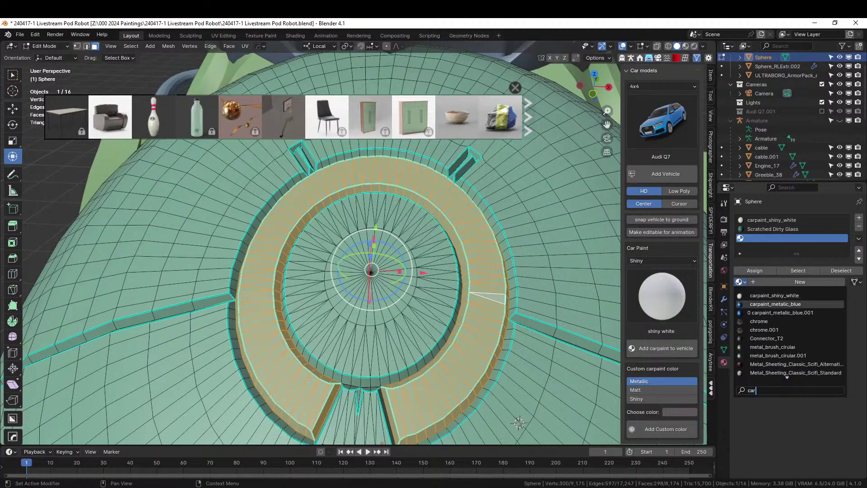
{"action": "left_click", "coordinate": [779, 304]}
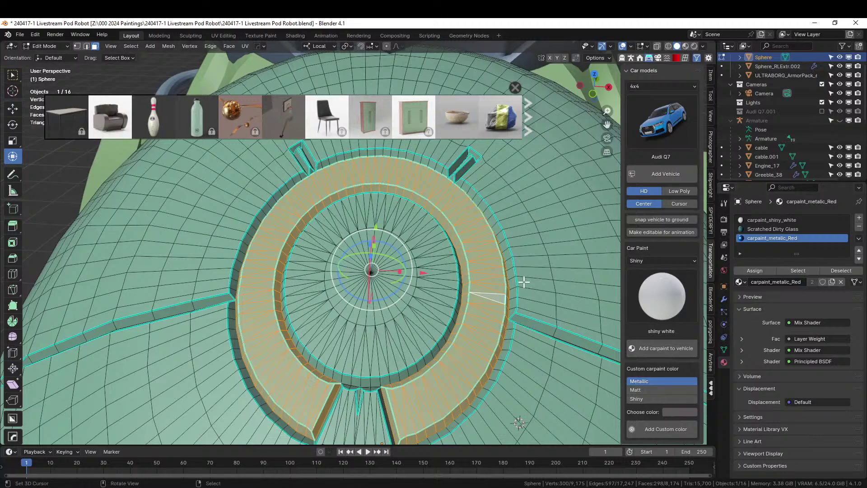
{"action": "left_click", "coordinate": [747, 269]}
Switch to the Shading workspace, close the asset bar and set carpaint_metalic_Red's RGB node colour to dark red.
{"action": "left_click", "coordinate": [295, 36]}
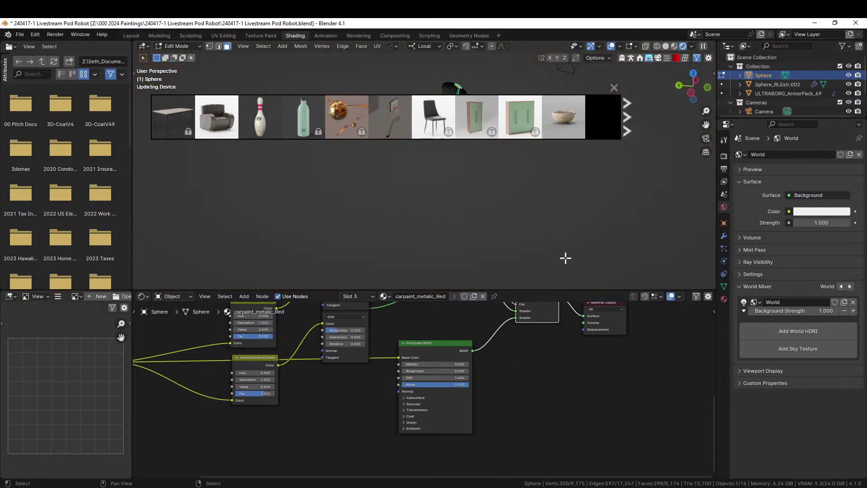
{"action": "key", "text": "z"}
{"action": "left_click", "coordinate": [615, 88]}
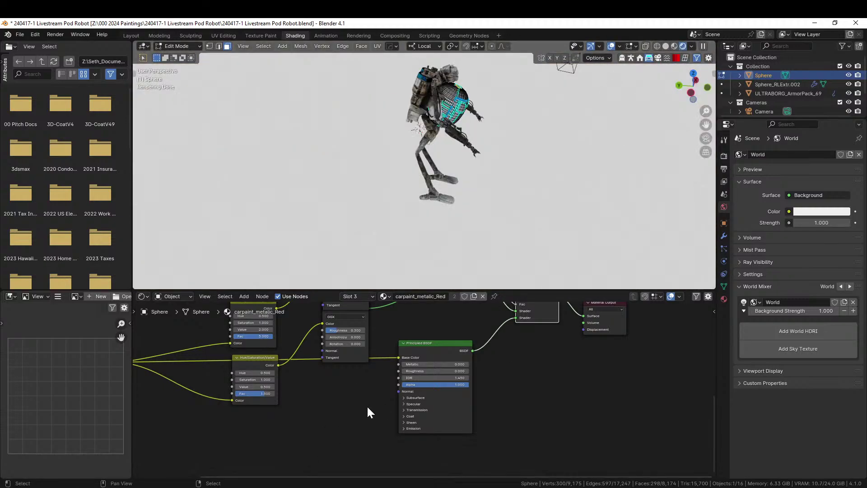
{"action": "middle_click_drag", "start_coordinate": [368, 410], "coordinate": [439, 420]}
{"action": "scroll", "coordinate": [440, 420], "scroll_direction": "up", "scroll_amount": 4}
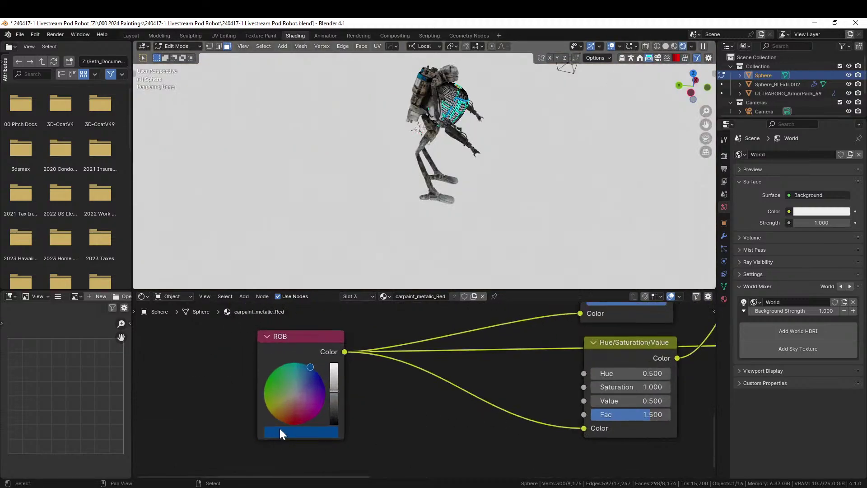
{"action": "left_click_drag", "start_coordinate": [293, 418], "coordinate": [290, 420]}
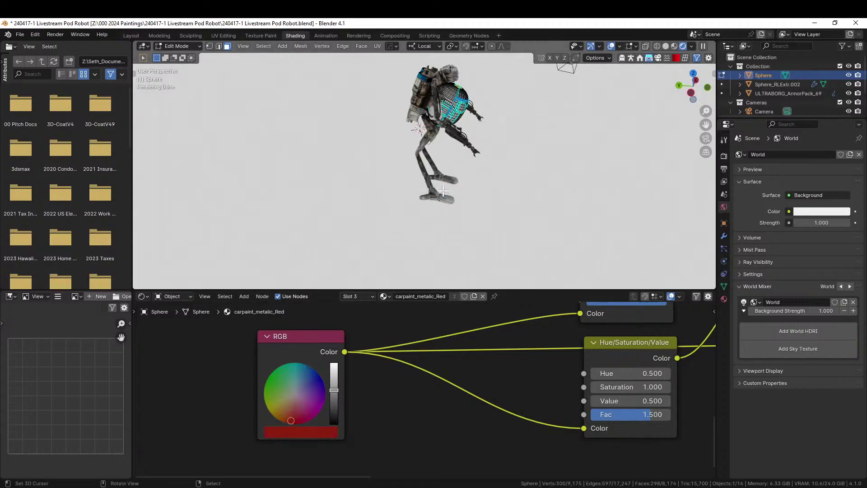
Return the sphere to Object Mode, inspect the ring on top and isolate the sphere in local view.
{"action": "key", "text": "KP_Decimal"}
{"action": "middle_click_drag", "start_coordinate": [447, 158], "coordinate": [471, 98]}
{"action": "key", "text": "Tab"}
{"action": "scroll", "coordinate": [464, 138], "scroll_direction": "down", "scroll_amount": 3}
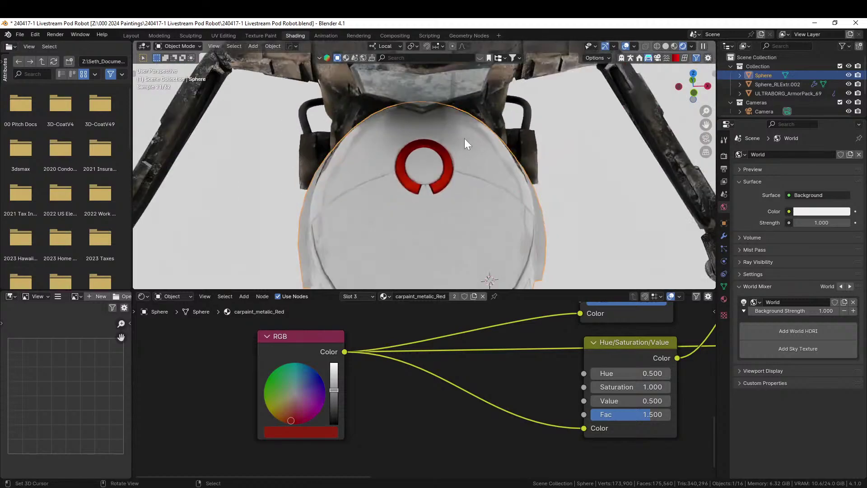
{"action": "middle_click_drag", "start_coordinate": [464, 138], "coordinate": [377, 164]}
{"action": "key", "text": "KP_Divide"}
{"action": "scroll", "coordinate": [329, 169], "scroll_direction": "up", "scroll_amount": 3}
Assign carpaint_metalic_Red to the linked faces of the curved raised bands on both sides of the shell.
{"action": "key", "text": "Tab"}
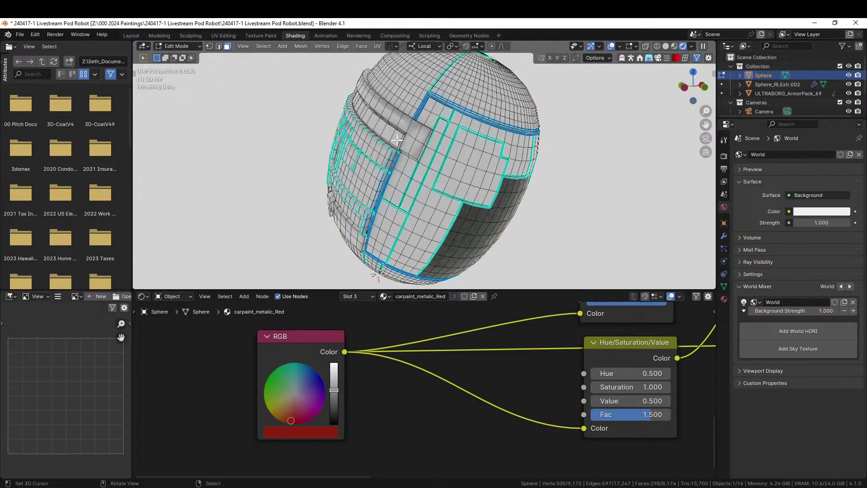
{"action": "left_click", "coordinate": [413, 132]}
{"action": "key", "text": "ctrl+l"}
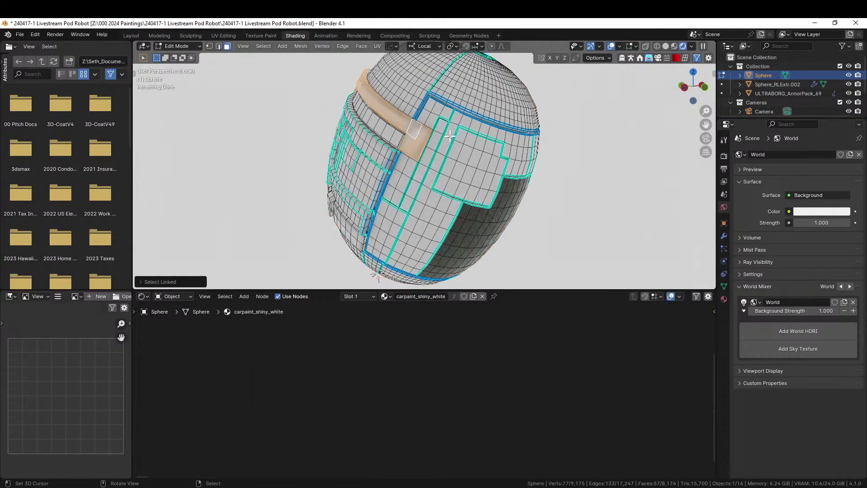
{"action": "middle_click_drag", "start_coordinate": [414, 131], "coordinate": [341, 136]}
{"action": "key", "text": "l"}
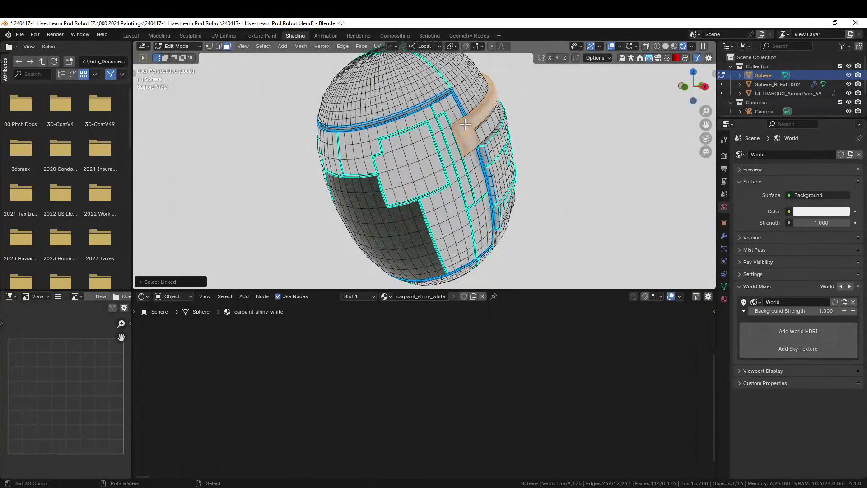
{"action": "middle_click_drag", "start_coordinate": [463, 137], "coordinate": [615, 139]}
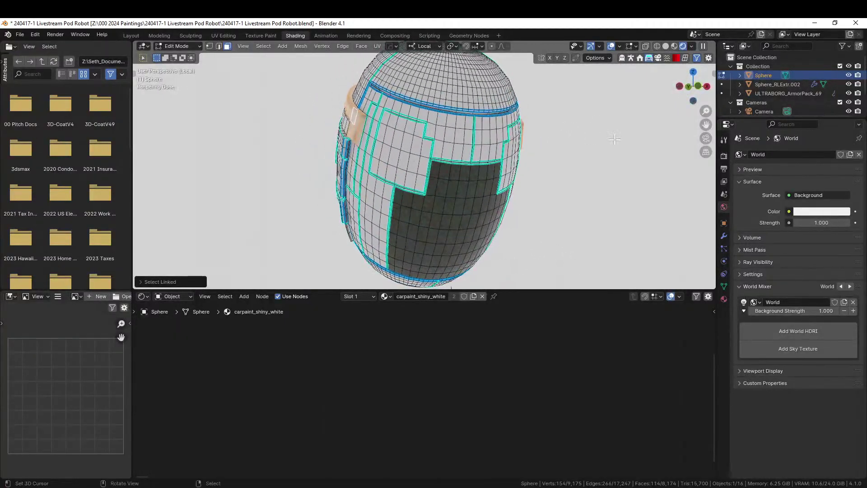
{"action": "left_click", "coordinate": [724, 299]}
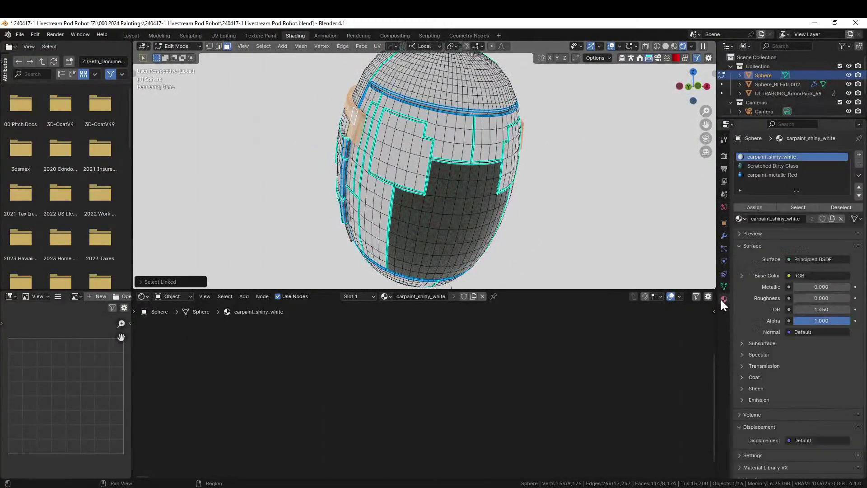
{"action": "left_click", "coordinate": [775, 175]}
Select the raised L-shaped panel low on the shell's side, grow the selection and assign carpaint_metalic_Red to it.
{"action": "middle_click_drag", "start_coordinate": [564, 205], "coordinate": [487, 189]}
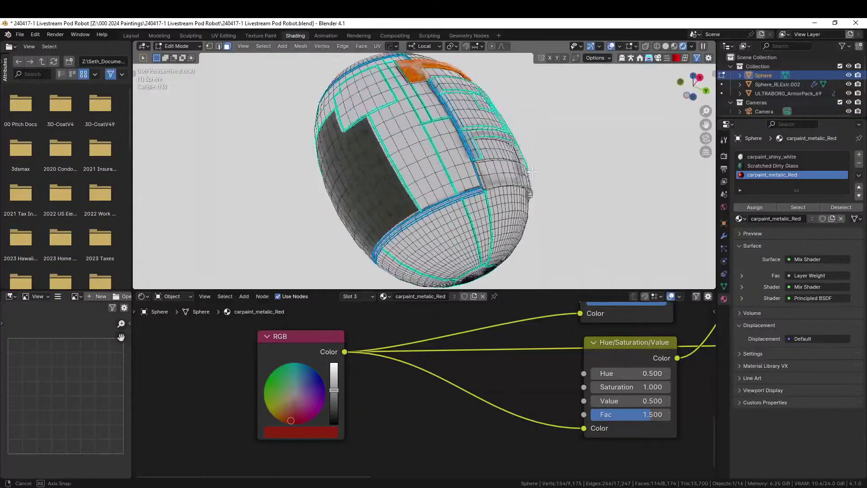
{"action": "scroll", "coordinate": [541, 181], "scroll_direction": "up", "scroll_amount": 3}
{"action": "left_click", "coordinate": [516, 135]}
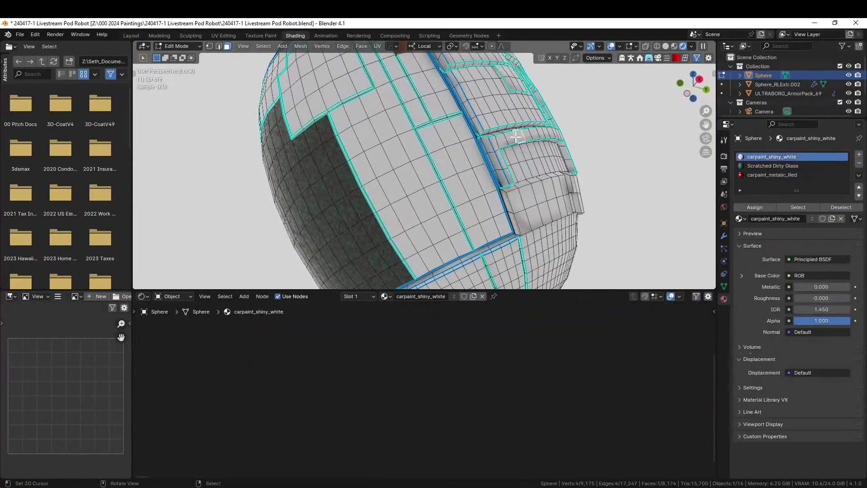
{"action": "key", "text": "ctrl+l"}
{"action": "middle_click_drag", "start_coordinate": [516, 135], "coordinate": [496, 178]}
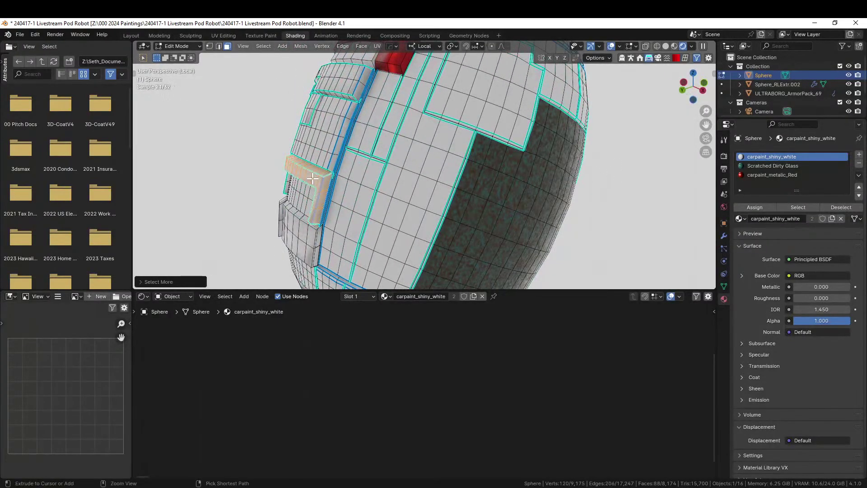
{"action": "middle_click_drag", "start_coordinate": [315, 164], "coordinate": [518, 219]}
{"action": "left_click", "coordinate": [772, 175]}
{"action": "left_click", "coordinate": [755, 207]}
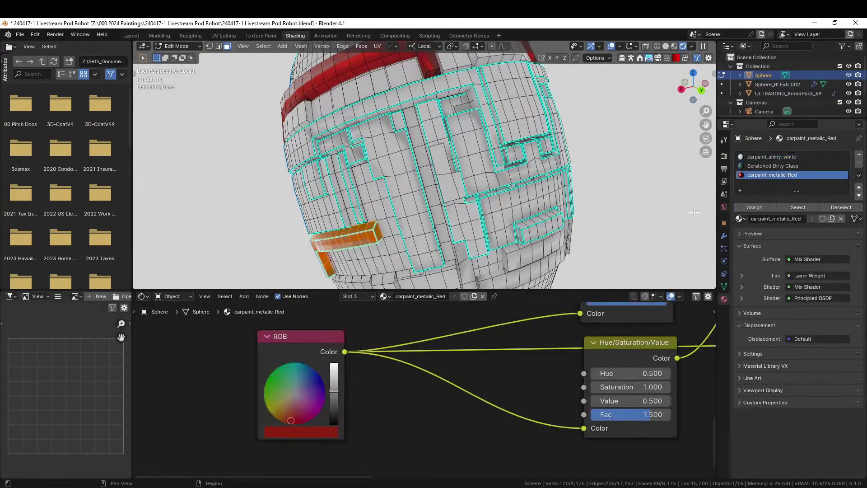
Assign carpaint_metalic_Red to the linked faces of the round cap on the underside of the sphere.
{"action": "middle_click_drag", "start_coordinate": [570, 211], "coordinate": [664, 170]}
{"action": "scroll", "coordinate": [606, 135], "scroll_direction": "down", "scroll_amount": 5}
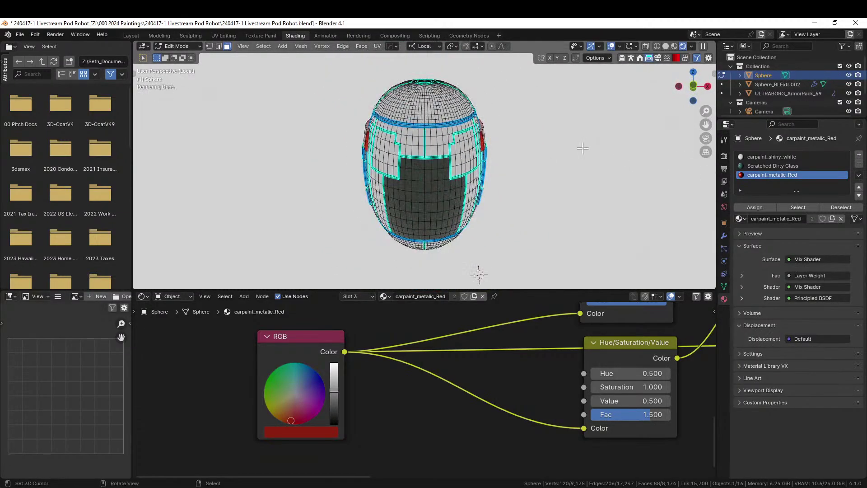
{"action": "key", "text": "Tab"}
{"action": "middle_click_drag", "start_coordinate": [565, 194], "coordinate": [516, 134]}
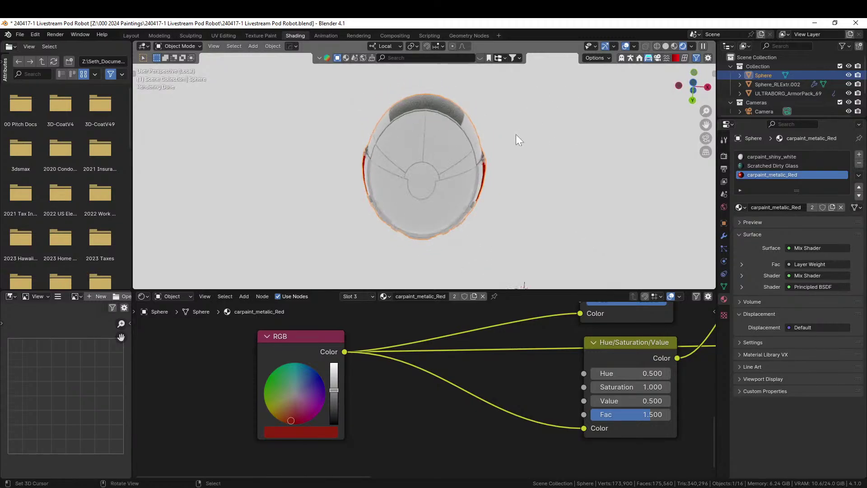
{"action": "key", "text": "Tab"}
{"action": "left_click", "coordinate": [428, 197]}
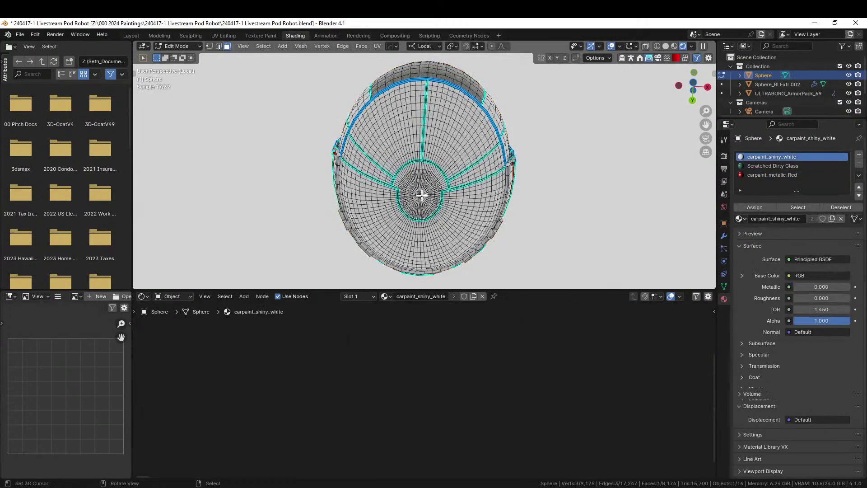
{"action": "key", "text": "l"}
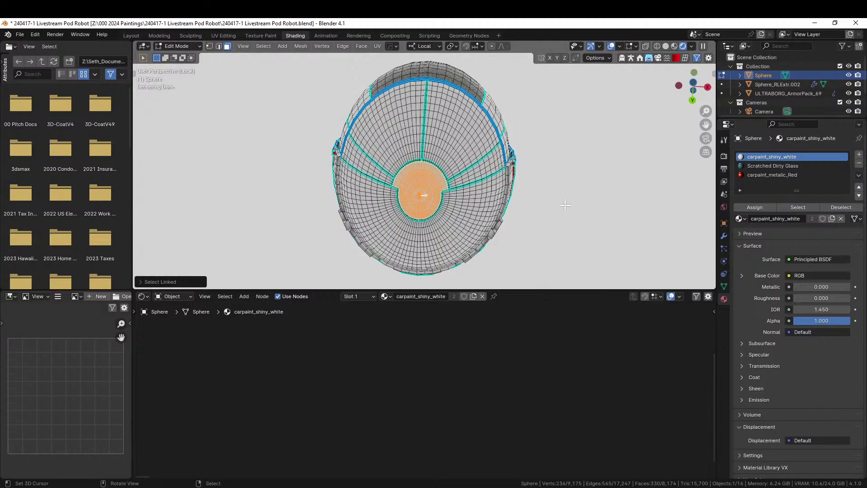
{"action": "left_click", "coordinate": [773, 174]}
{"action": "left_click", "coordinate": [755, 208]}
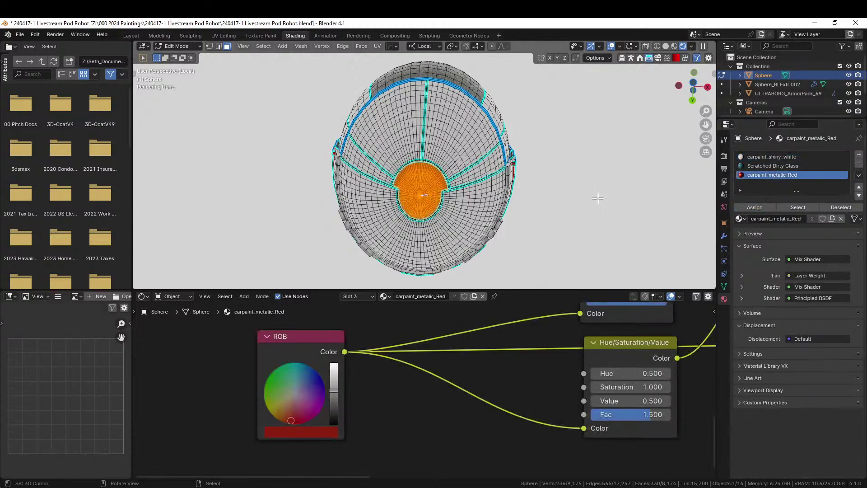
Assign carpaint_metalic_Red to the two tapered strips running outward from the round cap on the sphere's underside.
{"action": "mouse_move", "coordinate": [607, 204]}
{"action": "middle_mouse_down"}
{"action": "mouse_move", "coordinate": [559, 238]}
{"action": "mouse_move", "coordinate": [556, 273]}
{"action": "mouse_move", "coordinate": [517, 193]}
{"action": "middle_mouse_up"}
{"action": "key", "text": "Tab"}
{"action": "key", "text": "Tab"}
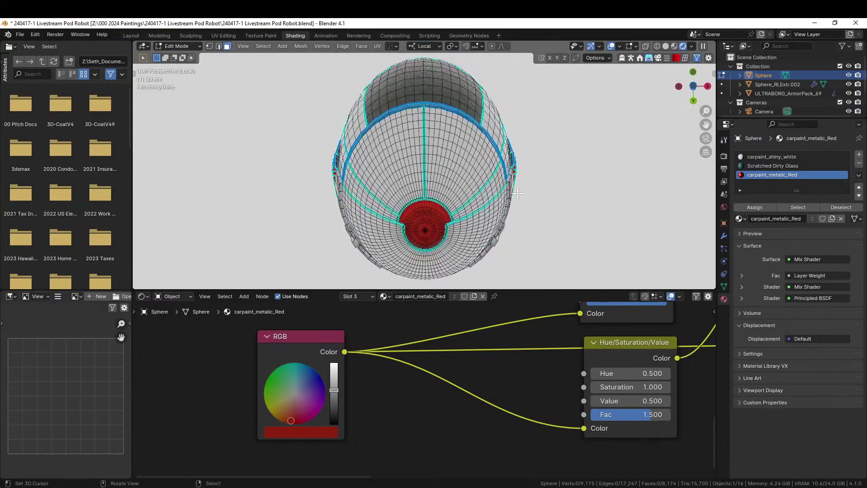
{"action": "left_click", "coordinate": [497, 185]}
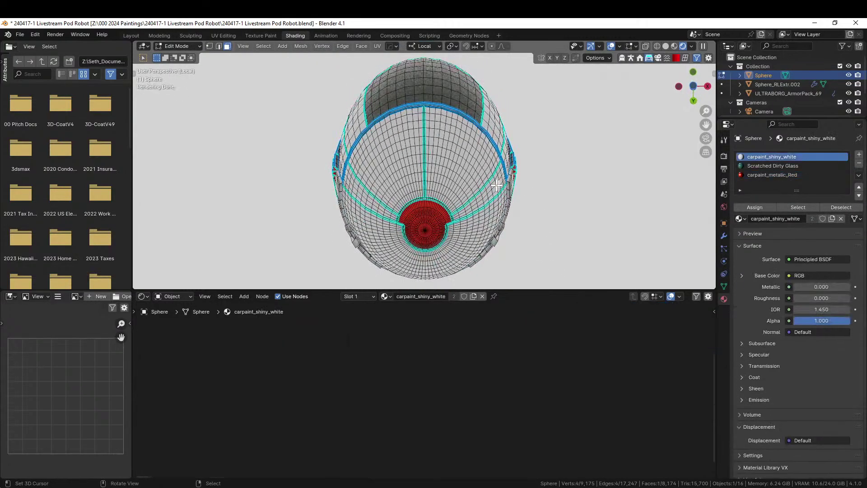
{"action": "key", "text": "ctrl+l"}
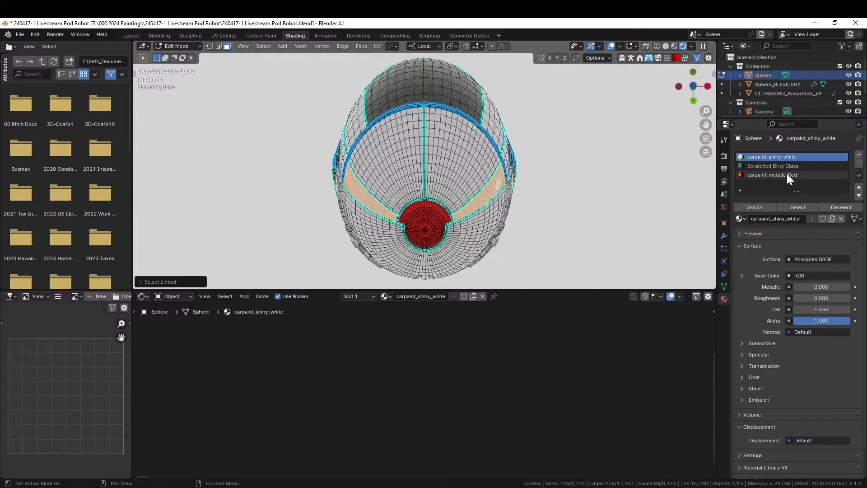
{"action": "left_click", "coordinate": [787, 174]}
{"action": "left_click", "coordinate": [768, 207]}
{"action": "key", "text": "Tab"}
{"action": "middle_click_drag", "start_coordinate": [573, 208], "coordinate": [450, 68]}
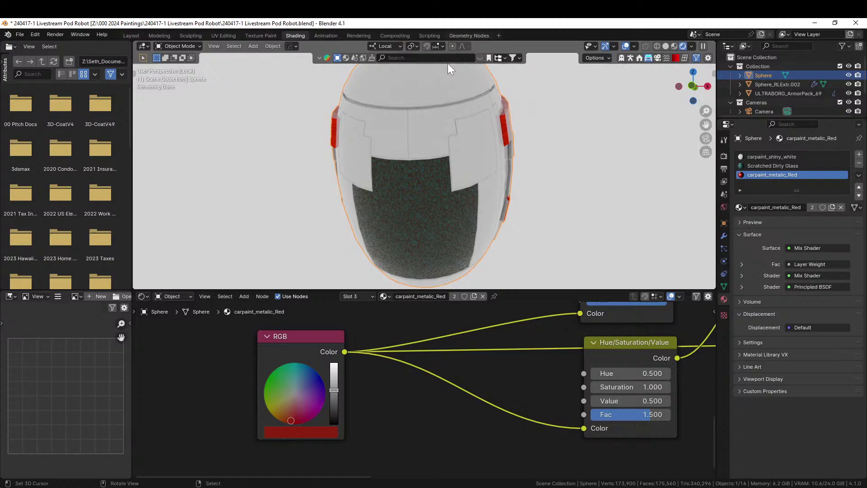
{"action": "key", "text": "Tab"}
{"action": "left_click", "coordinate": [434, 131]}
{"action": "key", "text": "ctrl+l"}
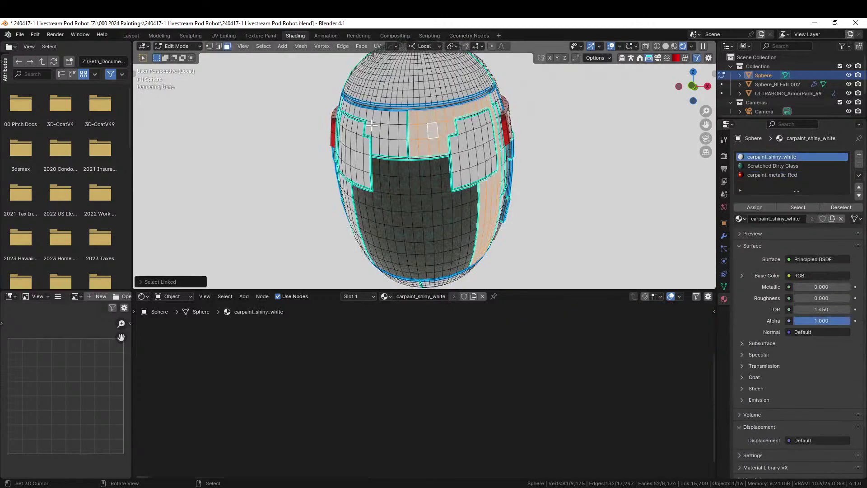
{"action": "middle_click_drag", "start_coordinate": [431, 131], "coordinate": [410, 135]}
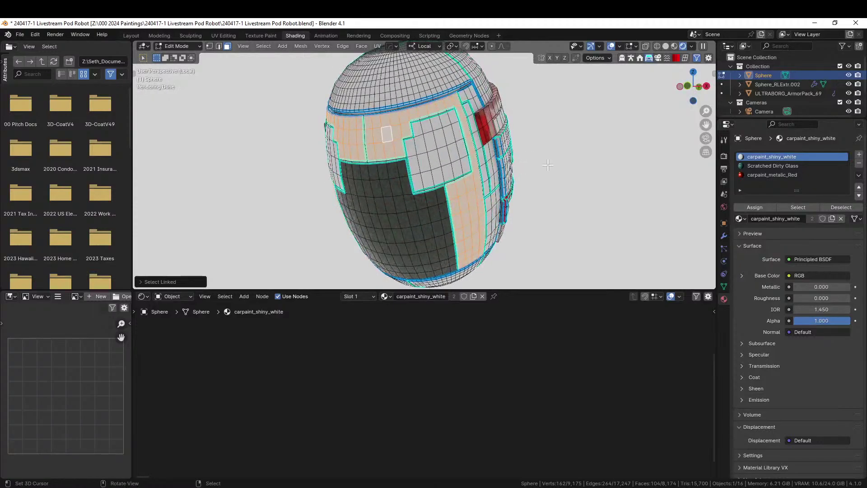
{"action": "key", "text": "alt+a"}
Assign carpaint_metalic_Red to the linked faces of the two stepped panels flanking the dark glass window.
{"action": "scroll", "coordinate": [559, 169], "scroll_direction": "up", "scroll_amount": 1}
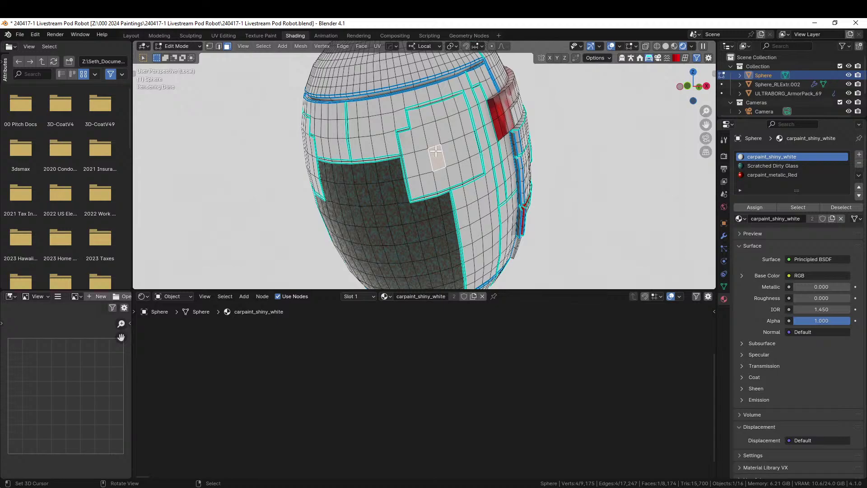
{"action": "key", "text": "l"}
{"action": "middle_click_drag", "start_coordinate": [436, 150], "coordinate": [491, 147]}
{"action": "key", "text": "l"}
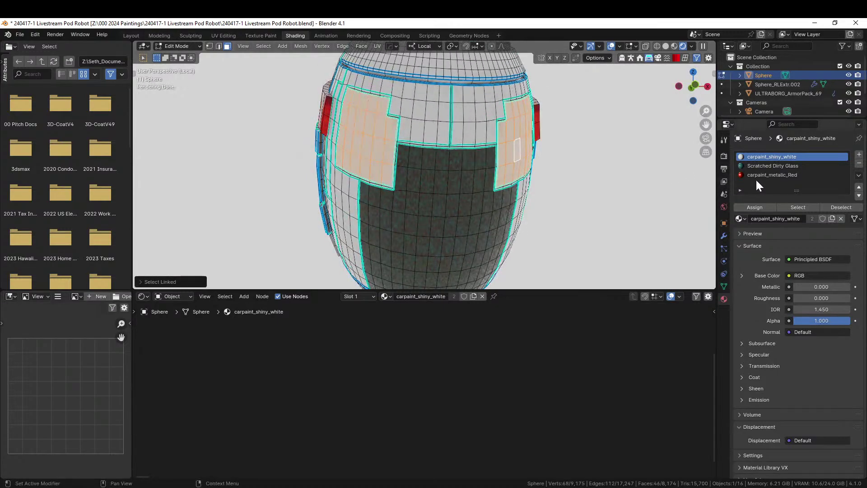
{"action": "left_click", "coordinate": [772, 175]}
{"action": "left_click", "coordinate": [754, 208]}
{"action": "key", "text": "Tab"}
Bring back the whole robot to check the red panels on it, switch to the Layout workspace and save the file.
{"action": "scroll", "coordinate": [568, 189], "scroll_direction": "down", "scroll_amount": 3}
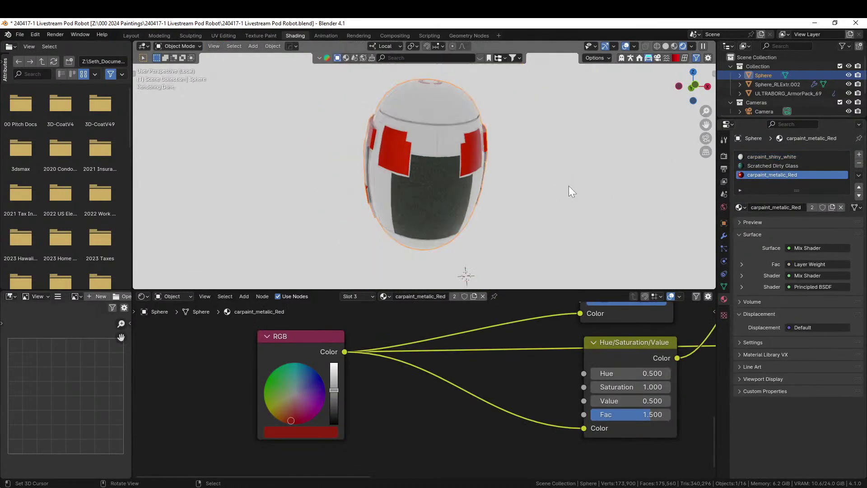
{"action": "middle_click_drag", "start_coordinate": [569, 191], "coordinate": [492, 103]}
{"action": "key", "text": "KP_Divide"}
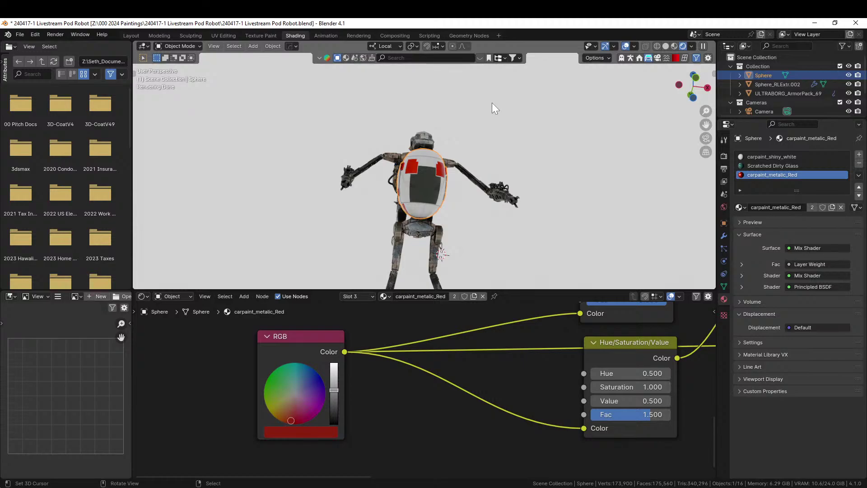
{"action": "scroll", "coordinate": [524, 135], "scroll_direction": "up", "scroll_amount": 10}
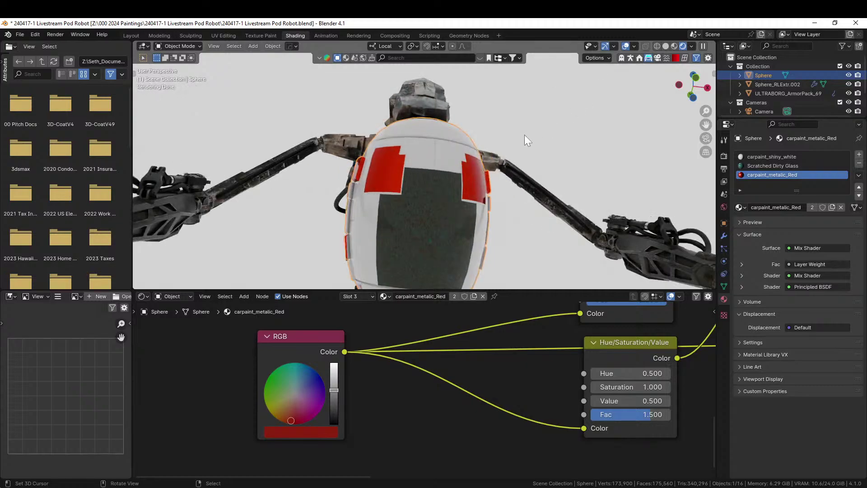
{"action": "middle_click_drag", "start_coordinate": [519, 138], "coordinate": [517, 169]}
{"action": "middle_click_drag", "start_coordinate": [506, 162], "coordinate": [441, 213]}
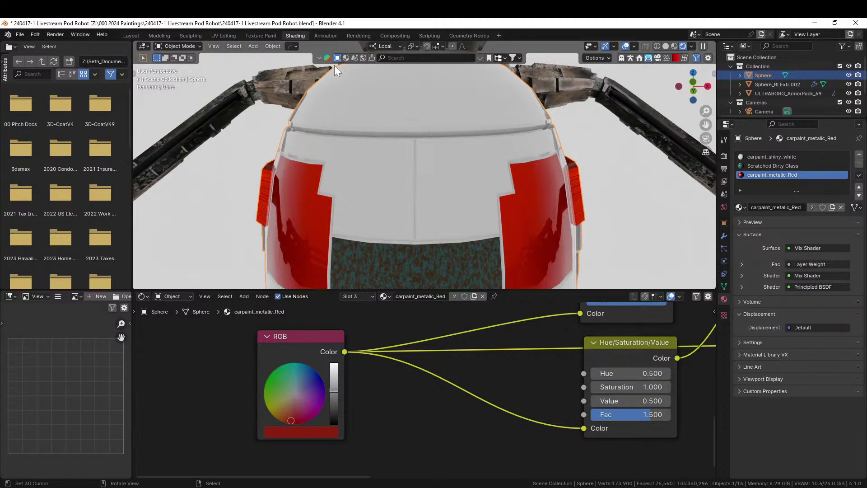
{"action": "left_click", "coordinate": [131, 36]}
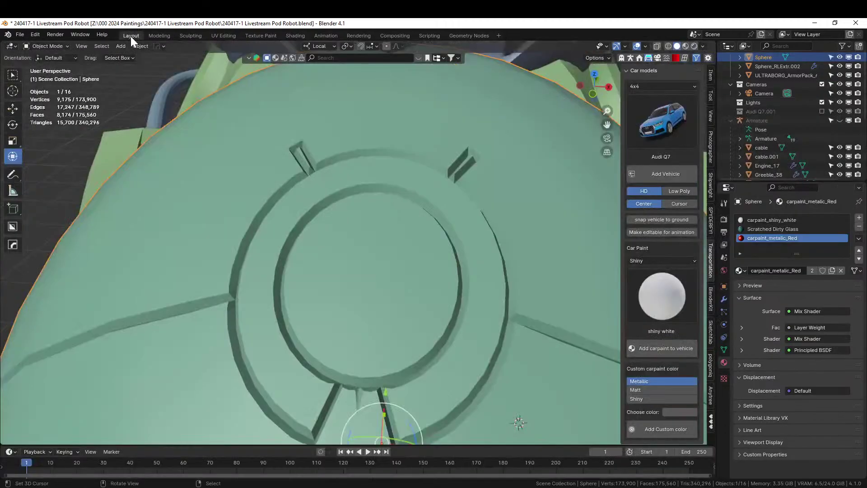
{"action": "key", "text": "ctrl+s"}
Isolate the shell and select one vertex on each side of the vertical seam between the upper panels.
{"action": "middle_click_drag", "start_coordinate": [422, 323], "coordinate": [429, 267]}
{"action": "key", "text": "KP_Divide"}
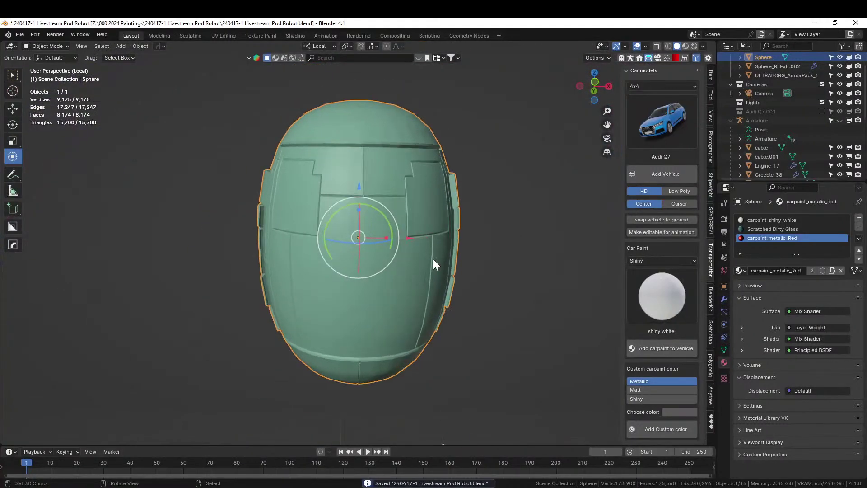
{"action": "scroll", "coordinate": [432, 259], "scroll_direction": "up", "scroll_amount": 4}
{"action": "key", "text": "Tab"}
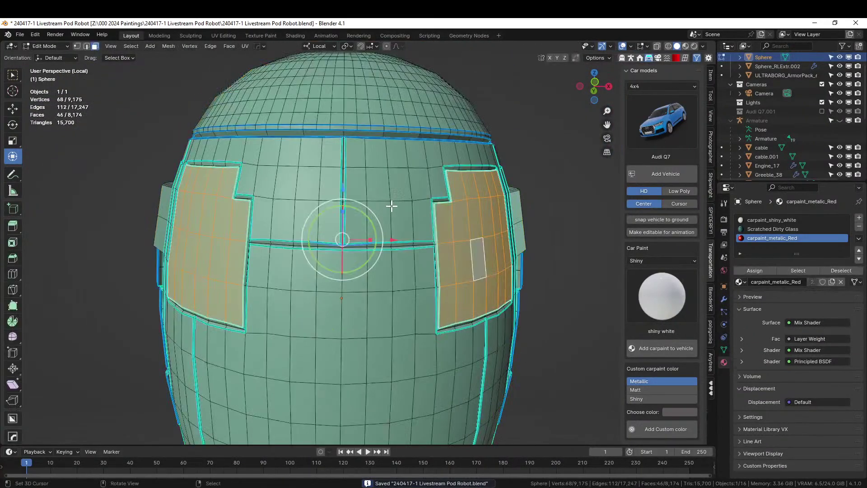
{"action": "key", "text": "1"}
{"action": "left_click", "coordinate": [389, 200]}
{"action": "left_click", "coordinate": [295, 199], "text": "shift"}
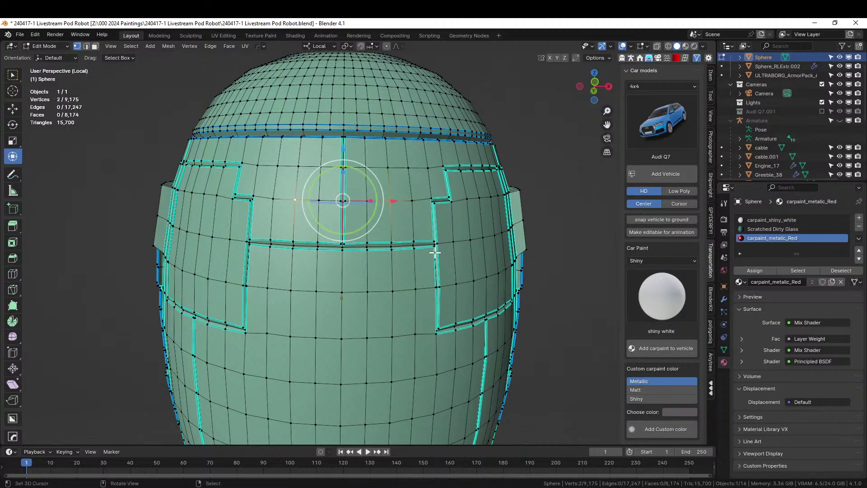
{"action": "key", "text": "q"}
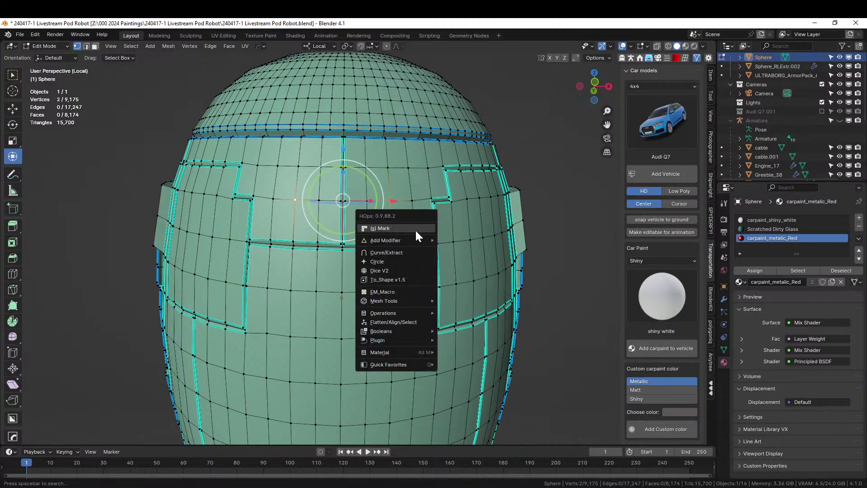
{"action": "left_click", "coordinate": [410, 261]}
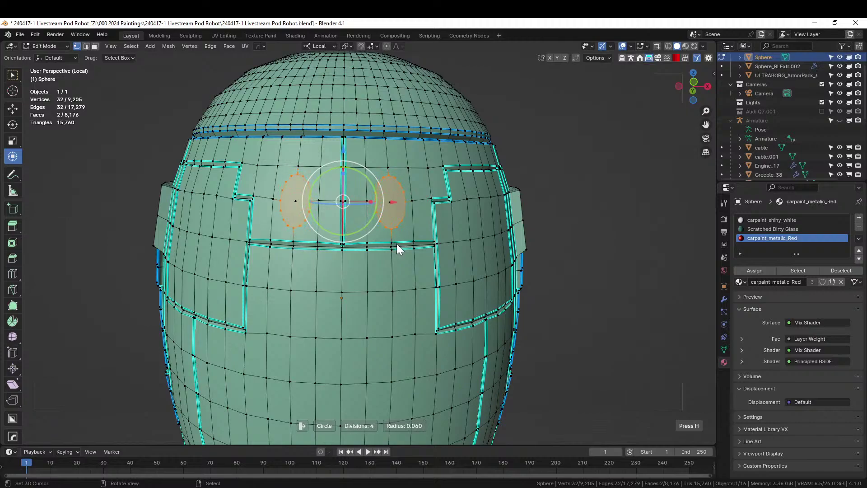
{"action": "left_click", "coordinate": [396, 243]}
Apply the shell's rotation and scale, and turn the two selected vertices into circles with 4 divisions and a 0.060 radius.
{"action": "key", "text": "Tab"}
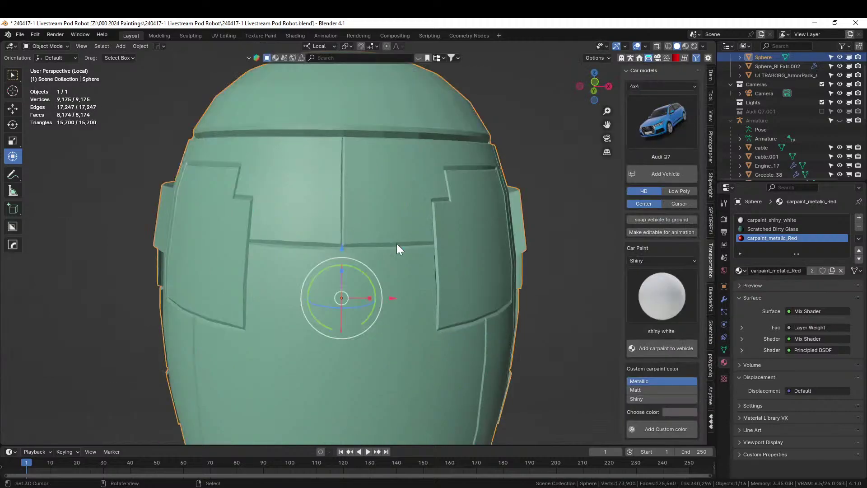
{"action": "key", "text": "ctrl+a"}
{"action": "left_click", "coordinate": [373, 253]}
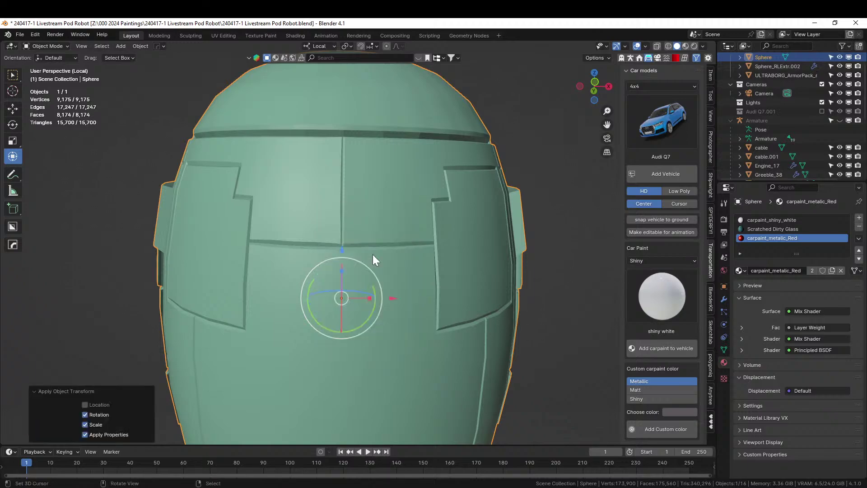
{"action": "key", "text": "Tab"}
{"action": "key", "text": "q"}
{"action": "left_click", "coordinate": [388, 226]}
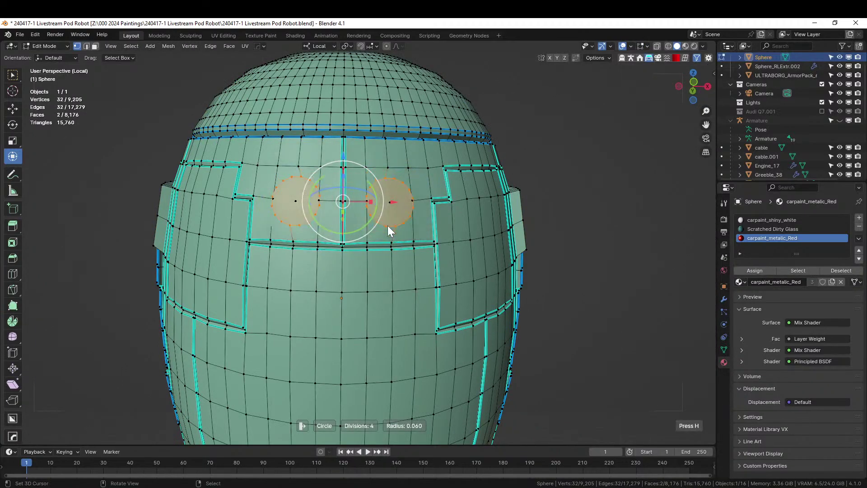
{"action": "left_click", "coordinate": [386, 226]}
Extrude the two circular faces outward about 0.0135 m along their normals.
{"action": "middle_click_drag", "start_coordinate": [401, 226], "coordinate": [470, 273]}
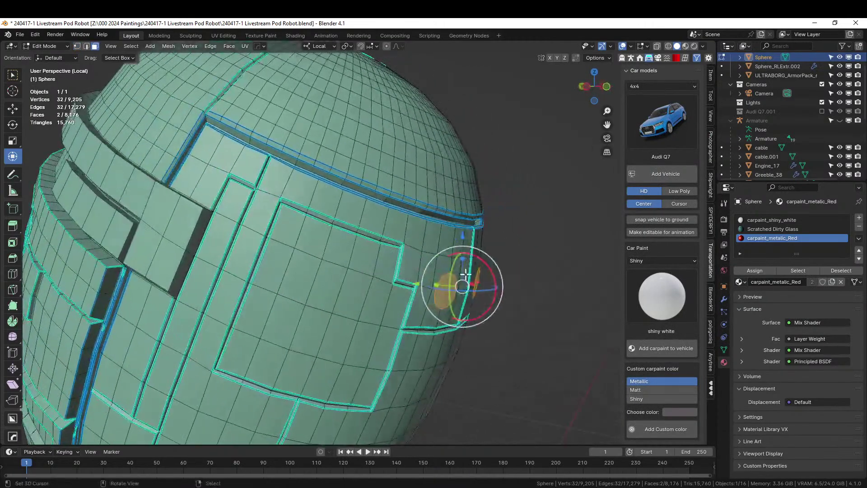
{"action": "key", "text": "e"}
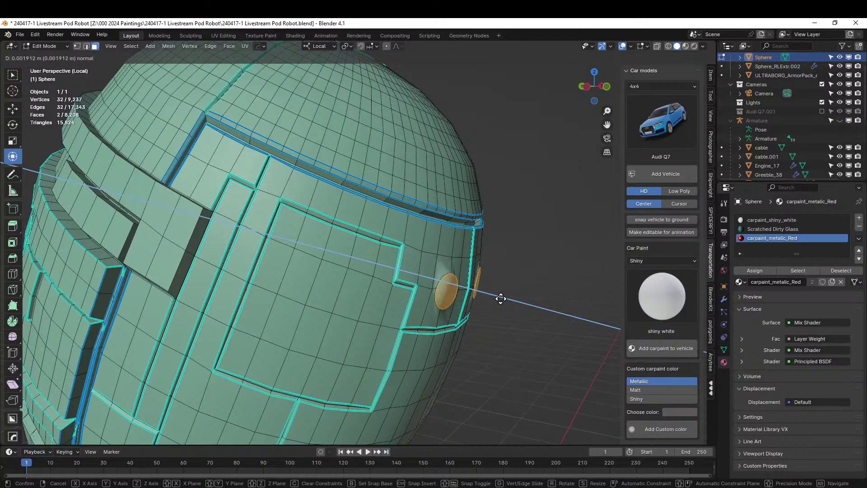
{"action": "left_click", "coordinate": [499, 296]}
{"action": "middle_click_drag", "start_coordinate": [499, 296], "coordinate": [464, 334]}
{"action": "scroll", "coordinate": [432, 296], "scroll_direction": "up", "scroll_amount": 4}
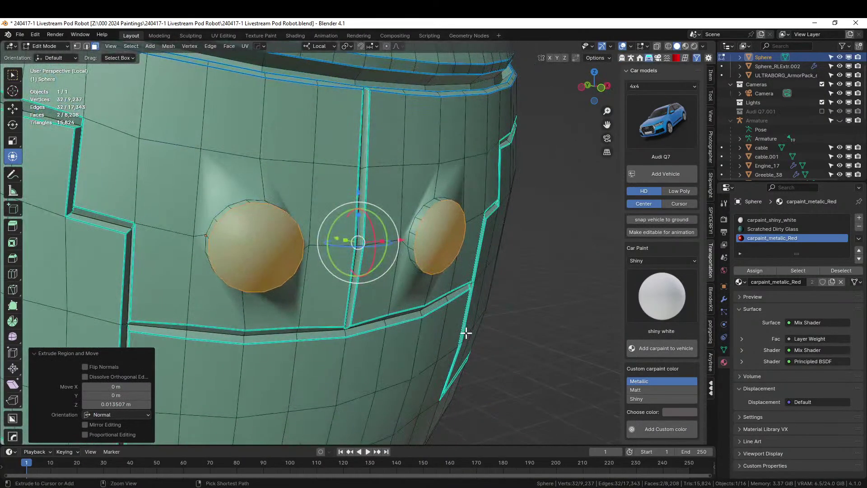
{"action": "key", "text": "ctrl+KP_Add"}
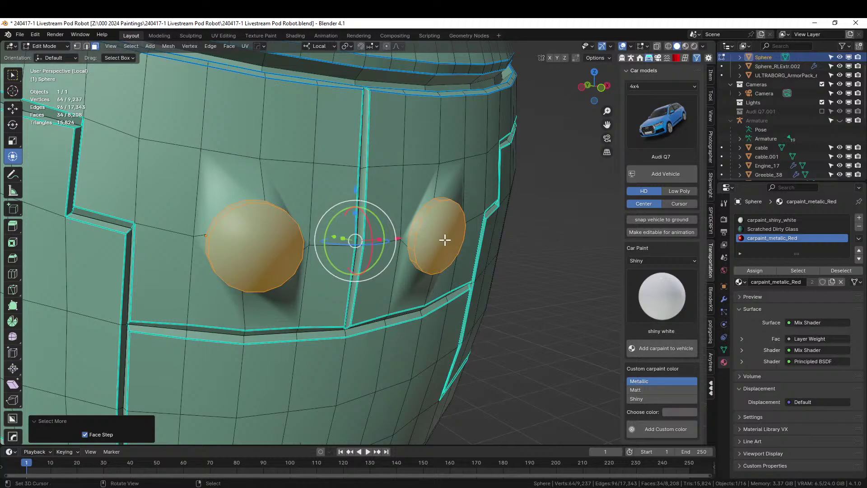
{"action": "key", "text": "ctrl+z"}
Inset both raised circular faces about 0.006 m and extrude the inner faces inward about 0.007 m.
{"action": "left_click", "coordinate": [270, 250], "text": "shift"}
{"action": "key", "text": "i"}
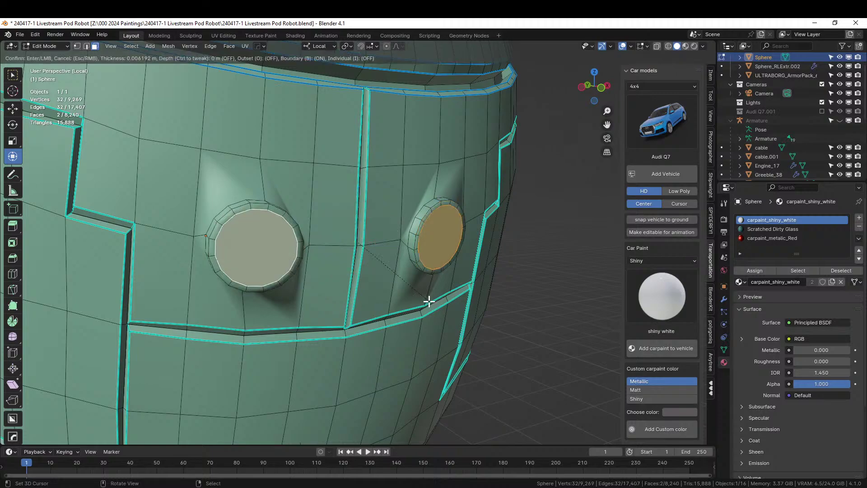
{"action": "left_click", "coordinate": [429, 300]}
{"action": "key", "text": "e"}
{"action": "left_click", "coordinate": [425, 299]}
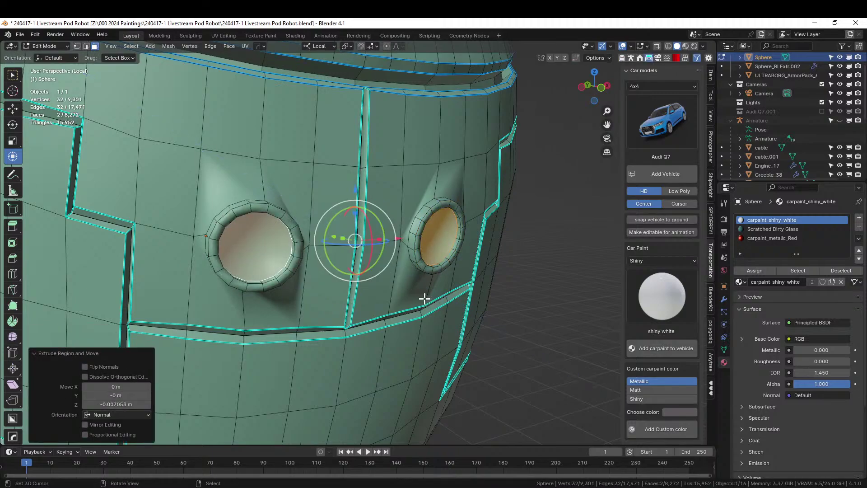
Select the inner and outer edge loops around the rim of the first circular socket.
{"action": "scroll", "coordinate": [407, 273], "scroll_direction": "up", "scroll_amount": 1}
{"action": "middle_click_drag", "start_coordinate": [337, 265], "coordinate": [360, 275]}
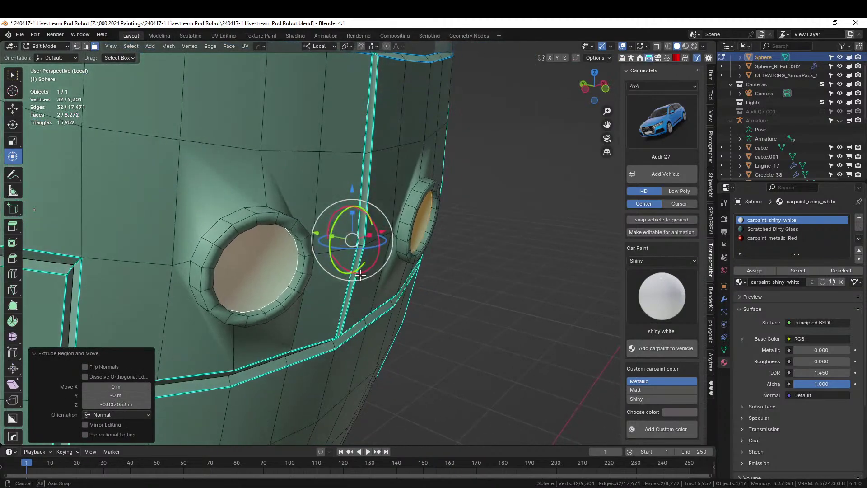
{"action": "key", "text": "2"}
{"action": "left_click", "coordinate": [210, 224]}
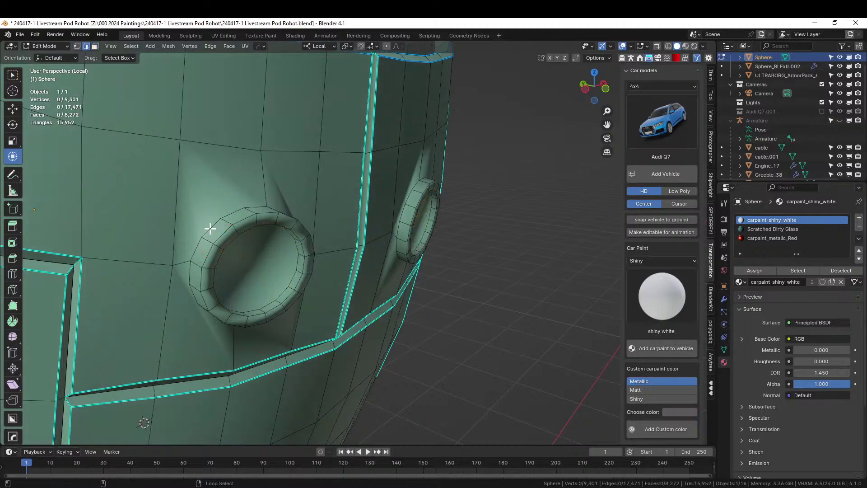
{"action": "left_click", "coordinate": [228, 235], "text": "alt"}
{"action": "left_click", "coordinate": [192, 275], "text": "alt+shift"}
{"action": "middle_click_drag", "start_coordinate": [192, 275], "coordinate": [352, 241]}
{"action": "left_click", "coordinate": [242, 268], "text": "alt+shift"}
{"action": "left_click", "coordinate": [298, 244], "text": "alt+shift"}
{"action": "left_click", "coordinate": [264, 207], "text": "alt+shift"}
{"action": "left_click", "coordinate": [272, 219], "text": "alt+shift"}
Add the rim edge loops of the second circular socket to the selection and mark all of them sharp.
{"action": "left_click", "coordinate": [400, 237], "text": "alt+shift"}
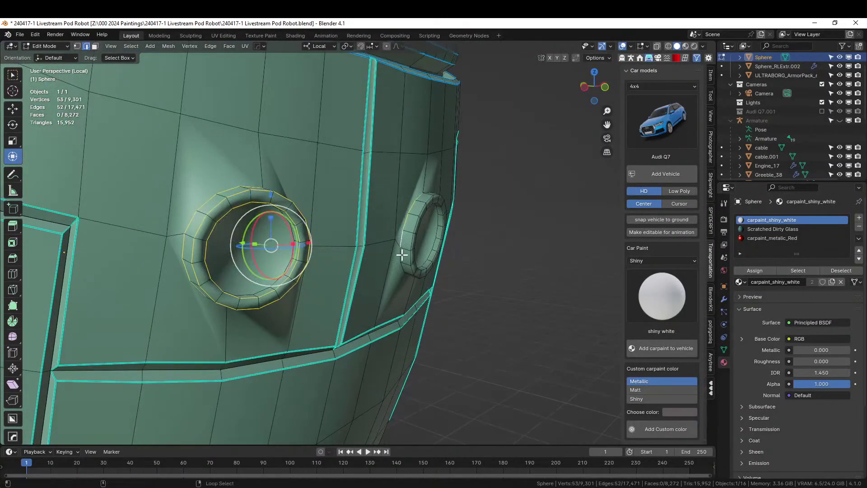
{"action": "middle_click_drag", "start_coordinate": [401, 254], "coordinate": [344, 195]}
{"action": "left_click", "coordinate": [516, 263], "text": "alt+shift"}
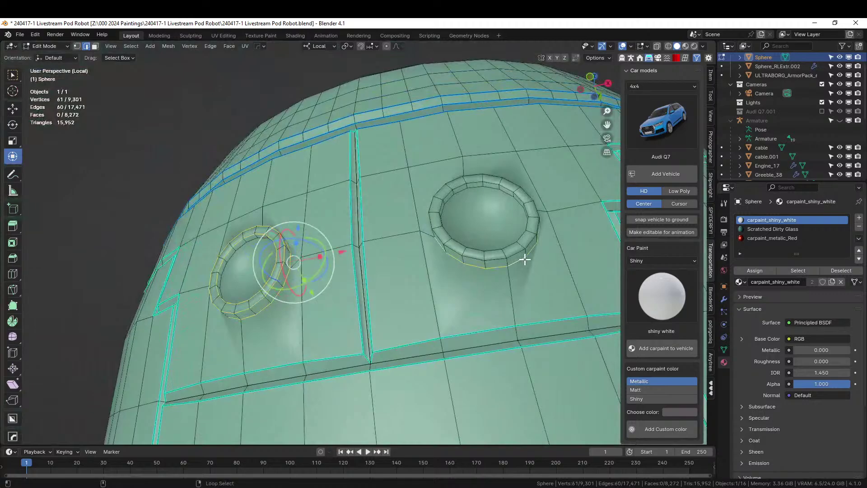
{"action": "middle_click_drag", "start_coordinate": [519, 260], "coordinate": [496, 316]}
{"action": "left_click", "coordinate": [518, 205], "text": "alt+shift"}
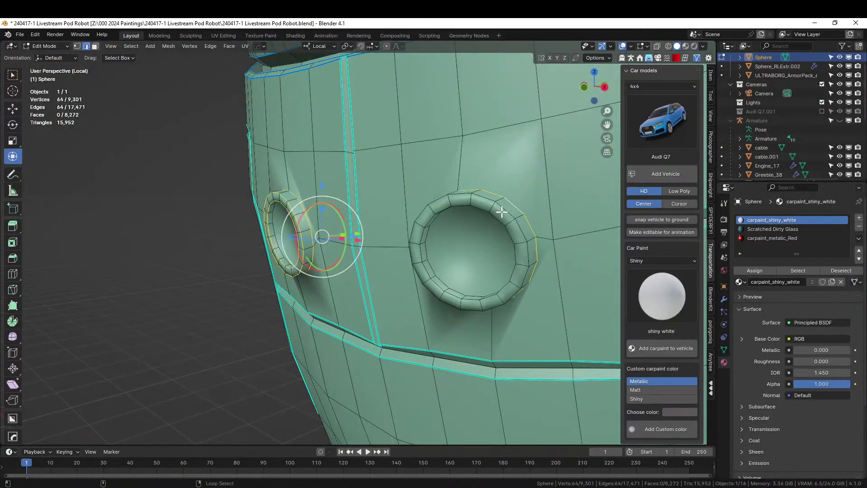
{"action": "left_click", "coordinate": [505, 216], "text": "alt+shift"}
{"action": "left_click", "coordinate": [501, 218], "text": "alt+shift"}
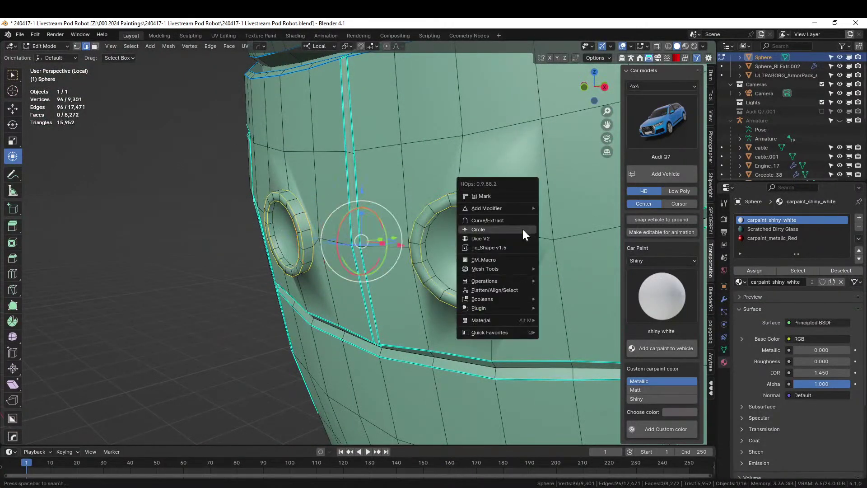
{"action": "key", "text": "q"}
{"action": "left_click", "coordinate": [495, 198]}
{"action": "mouse_move", "coordinate": [489, 214]}
{"action": "middle_mouse_down"}
{"action": "mouse_move", "coordinate": [501, 236]}
{"action": "mouse_move", "coordinate": [548, 224]}
{"action": "mouse_move", "coordinate": [494, 220]}
{"action": "middle_mouse_up"}
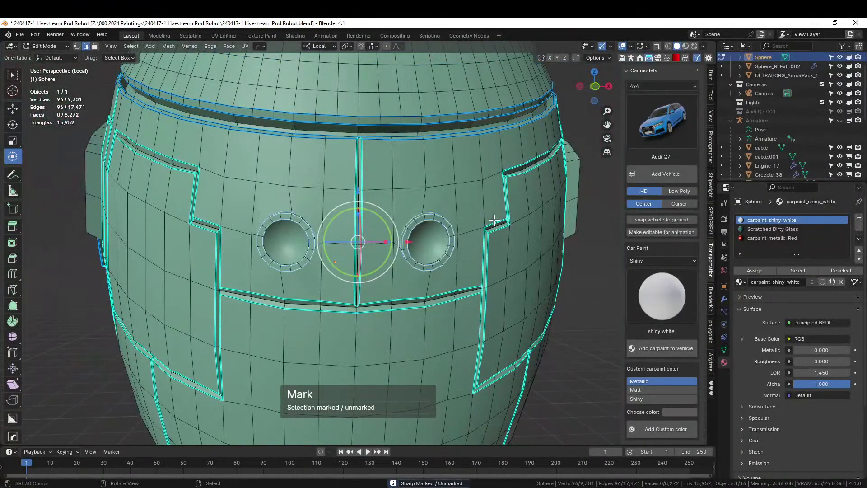
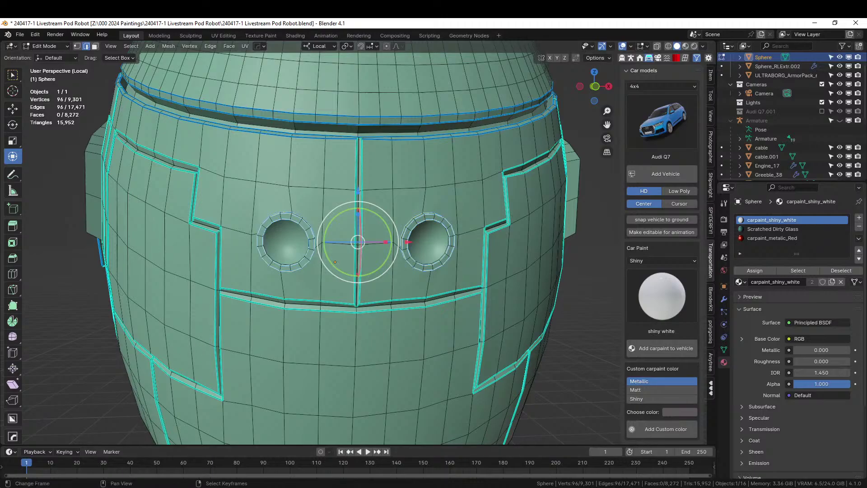
Select the recessed circular faces inside both sockets and add an empty material slot to the shell.
{"action": "middle_click_drag", "start_coordinate": [234, 391], "coordinate": [319, 339]}
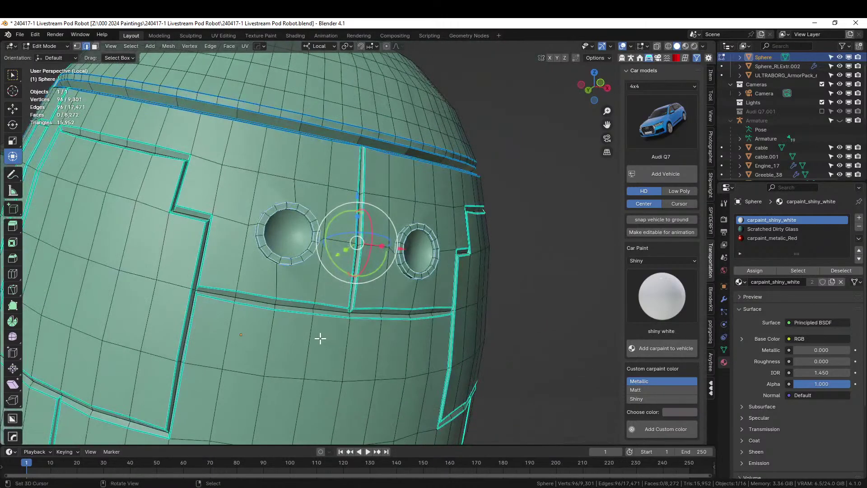
{"action": "key", "text": "3"}
{"action": "left_click", "coordinate": [290, 249]}
{"action": "left_click", "coordinate": [430, 259], "text": "shift"}
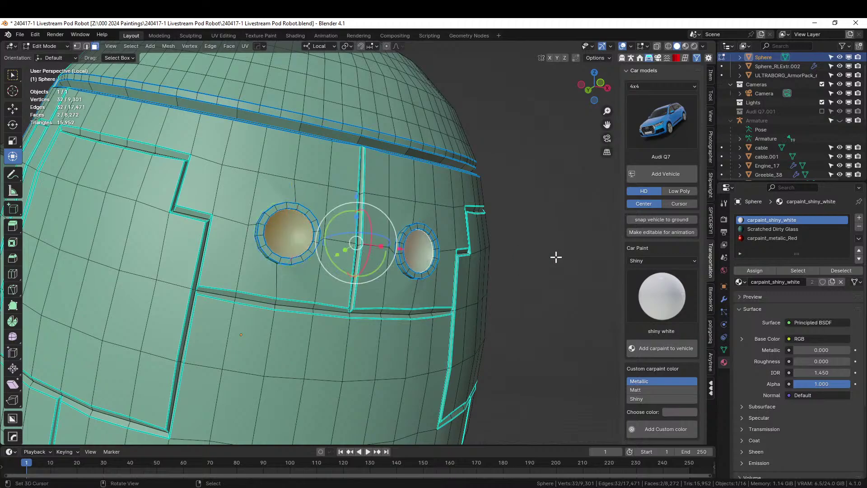
{"action": "left_click", "coordinate": [859, 219]}
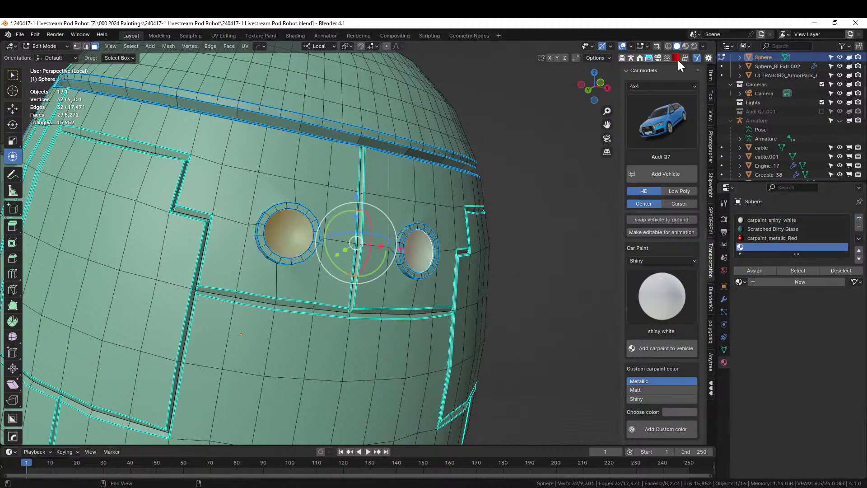
Apply the sy_yellow_5_emmisive material from the KO-Emissive pack in KIT OPS to the recessed socket faces.
{"action": "left_click", "coordinate": [711, 75]}
{"action": "left_click", "coordinate": [711, 230]}
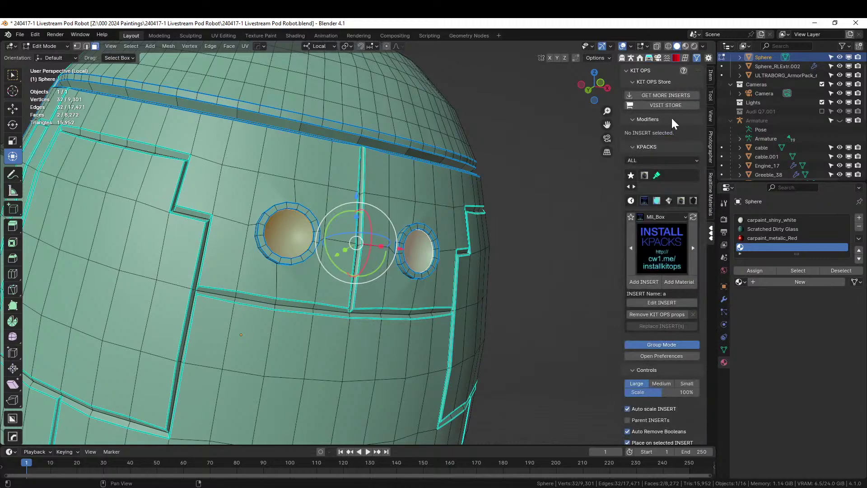
{"action": "left_click", "coordinate": [657, 201]}
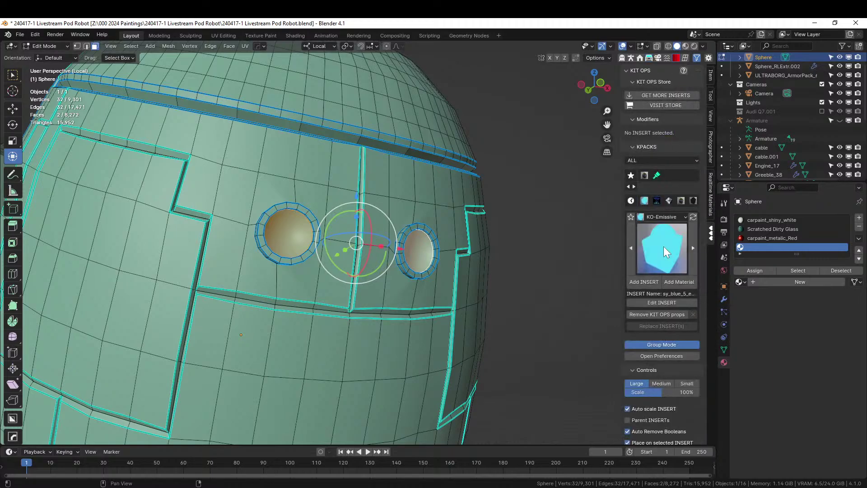
{"action": "left_click", "coordinate": [663, 245]}
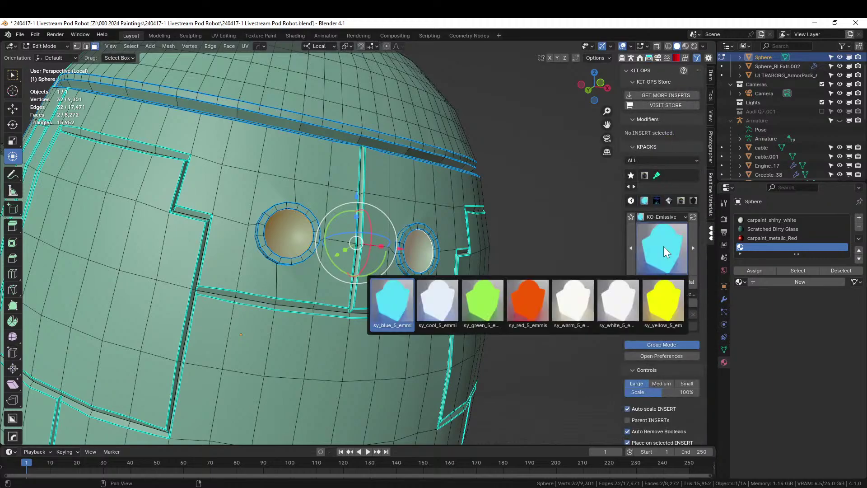
{"action": "left_click", "coordinate": [666, 308]}
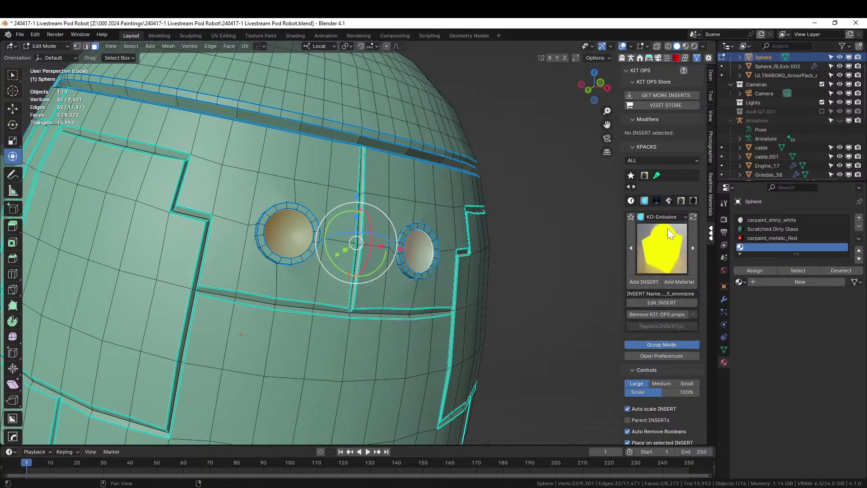
{"action": "left_click", "coordinate": [682, 282]}
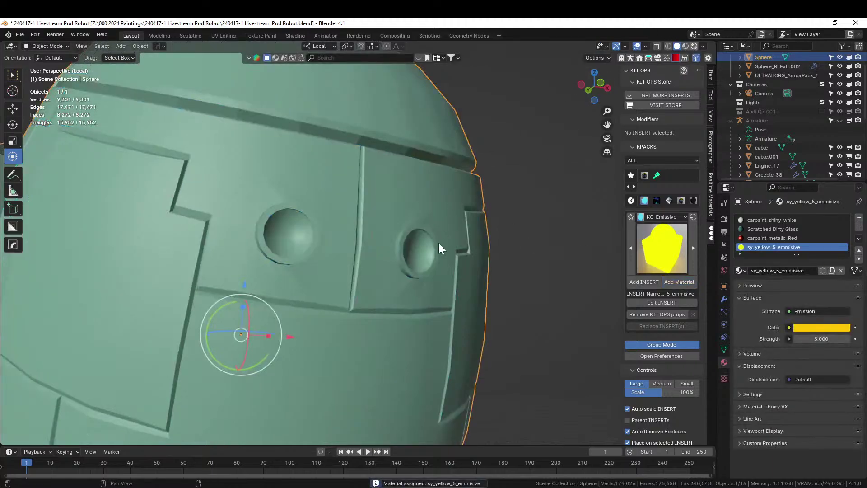
Switch to rendered shading, leave local view, and examine the shell and its emissive sockets on the complete robot.
{"action": "key", "text": "shift+z"}
{"action": "scroll", "coordinate": [438, 243], "scroll_direction": "down", "scroll_amount": 3}
{"action": "mouse_move", "coordinate": [438, 243]}
{"action": "middle_mouse_down"}
{"action": "mouse_move", "coordinate": [364, 233]}
{"action": "mouse_move", "coordinate": [458, 217]}
{"action": "mouse_move", "coordinate": [451, 255]}
{"action": "mouse_move", "coordinate": [414, 263]}
{"action": "mouse_move", "coordinate": [473, 240]}
{"action": "mouse_move", "coordinate": [464, 214]}
{"action": "mouse_move", "coordinate": [410, 223]}
{"action": "mouse_move", "coordinate": [367, 263]}
{"action": "mouse_move", "coordinate": [402, 280]}
{"action": "mouse_move", "coordinate": [455, 222]}
{"action": "mouse_move", "coordinate": [402, 273]}
{"action": "mouse_move", "coordinate": [434, 262]}
{"action": "mouse_move", "coordinate": [443, 295]}
{"action": "mouse_move", "coordinate": [350, 317]}
{"action": "mouse_move", "coordinate": [238, 313]}
{"action": "mouse_move", "coordinate": [202, 327]}
{"action": "mouse_move", "coordinate": [182, 367]}
{"action": "mouse_move", "coordinate": [285, 311]}
{"action": "mouse_move", "coordinate": [283, 277]}
{"action": "mouse_move", "coordinate": [240, 296]}
{"action": "mouse_move", "coordinate": [226, 320]}
{"action": "mouse_move", "coordinate": [225, 336]}
{"action": "mouse_move", "coordinate": [257, 359]}
{"action": "middle_mouse_up"}
{"action": "scroll", "coordinate": [364, 233], "scroll_direction": "down", "scroll_amount": 3}
{"action": "scroll", "coordinate": [364, 233], "scroll_direction": "down", "scroll_amount": 4}
{"action": "key", "text": "KP_Divide"}
{"action": "scroll", "coordinate": [324, 325], "scroll_direction": "down", "scroll_amount": 3}
{"action": "scroll", "coordinate": [238, 315], "scroll_direction": "down", "scroll_amount": 3}
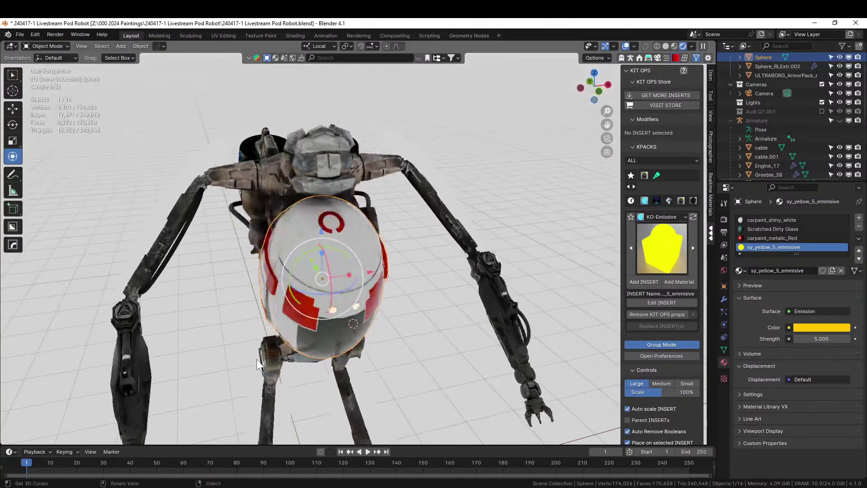
Return to solid shading and open the robot's head-and-arms mesh for editing.
{"action": "left_click", "coordinate": [665, 46]}
{"action": "scroll", "coordinate": [275, 195], "scroll_direction": "up", "scroll_amount": 5}
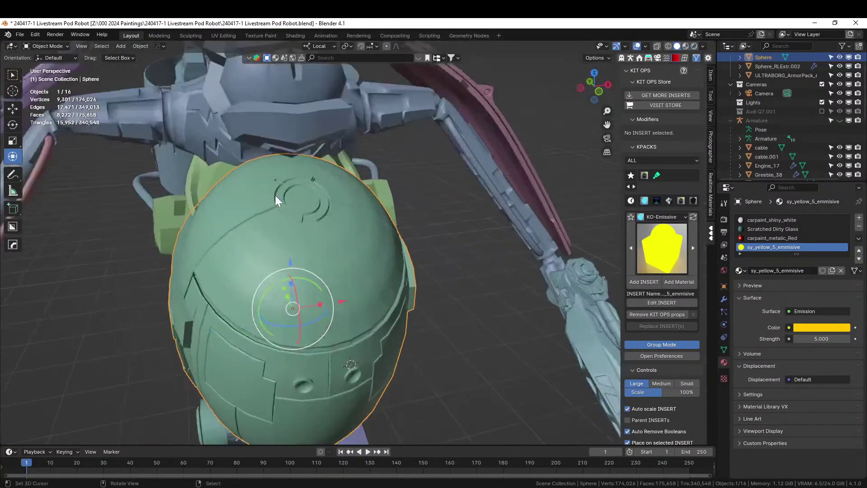
{"action": "scroll", "coordinate": [309, 254], "scroll_direction": "up", "scroll_amount": 3}
{"action": "middle_click_drag", "start_coordinate": [309, 253], "coordinate": [277, 257]}
{"action": "left_click", "coordinate": [218, 218]}
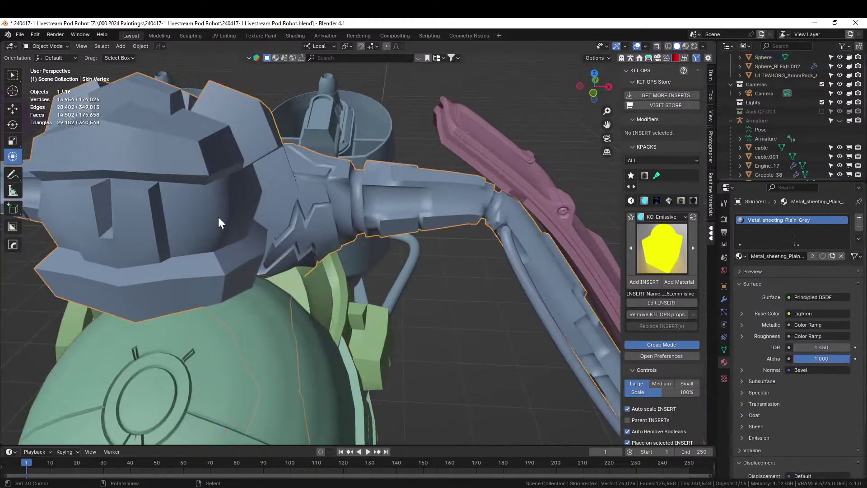
{"action": "key", "text": "Tab"}
Select the eight faces of the two eye areas on the head and inset them about 0.079 m.
{"action": "right_click", "coordinate": [203, 218]}
{"action": "right_click", "coordinate": [203, 231], "text": "shift"}
{"action": "middle_click_drag", "start_coordinate": [203, 231], "coordinate": [229, 261]}
{"action": "right_click", "coordinate": [231, 274], "text": "shift"}
{"action": "right_click", "coordinate": [240, 242], "text": "shift"}
{"action": "middle_click_drag", "start_coordinate": [354, 277], "coordinate": [332, 277]}
{"action": "right_click", "coordinate": [180, 229], "text": "shift"}
{"action": "right_click", "coordinate": [171, 208], "text": "shift"}
{"action": "right_click", "coordinate": [277, 276], "text": "shift"}
{"action": "right_click", "coordinate": [271, 235], "text": "shift"}
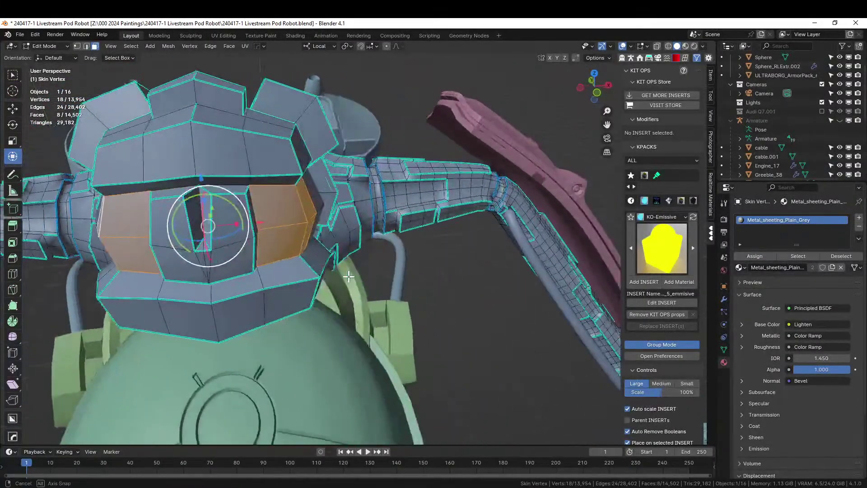
{"action": "key", "text": "i"}
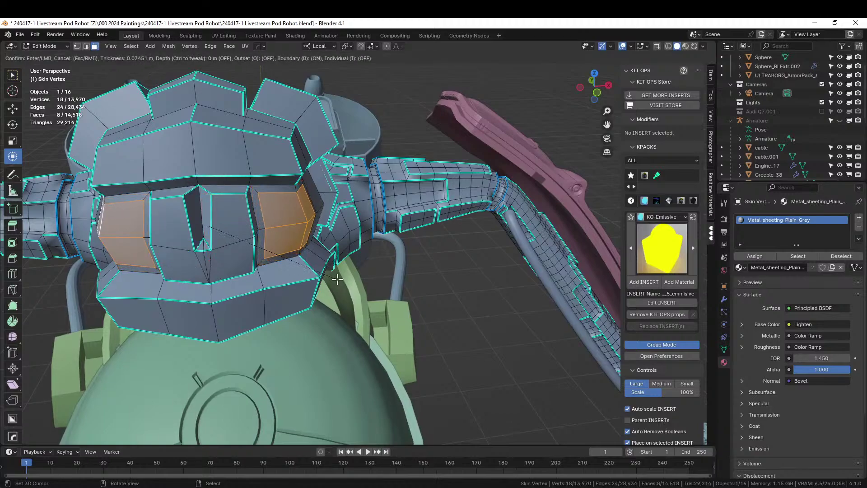
{"action": "left_click", "coordinate": [337, 280]}
Try to extrude the inset eye faces inward about 0.044 m along their normals and mark them sharp.
{"action": "key", "text": "alt+e"}
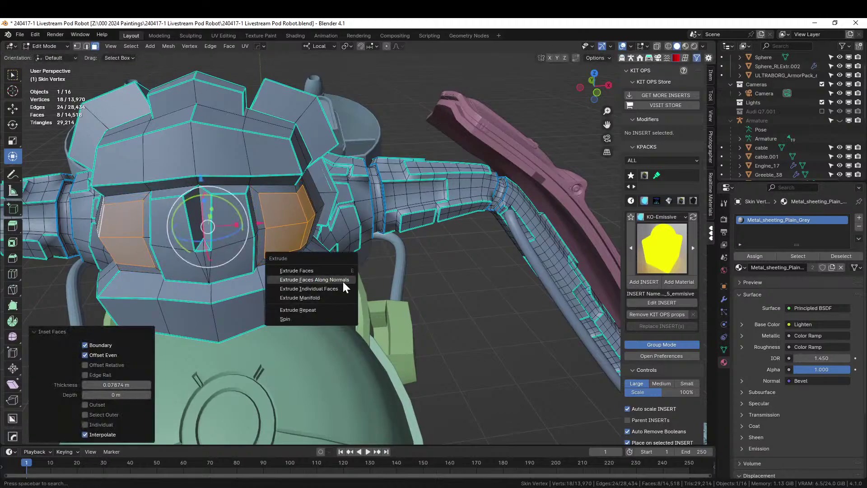
{"action": "left_click", "coordinate": [343, 281]}
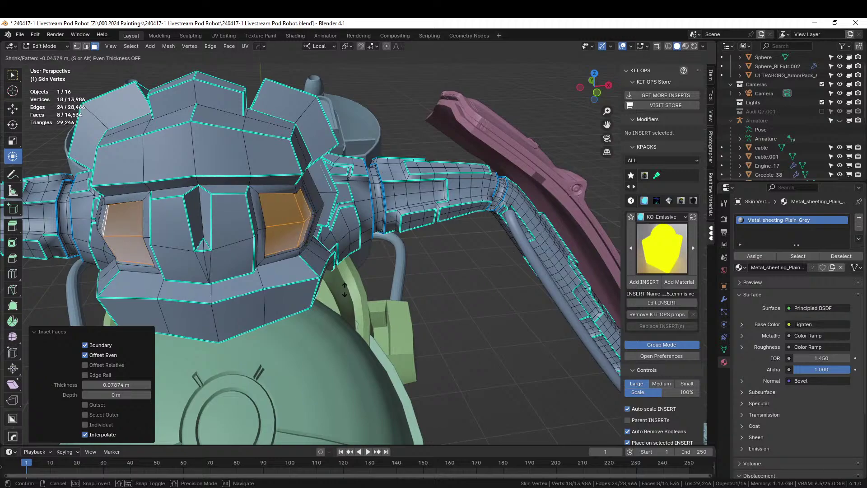
{"action": "left_click", "coordinate": [345, 290]}
{"action": "key", "text": "q"}
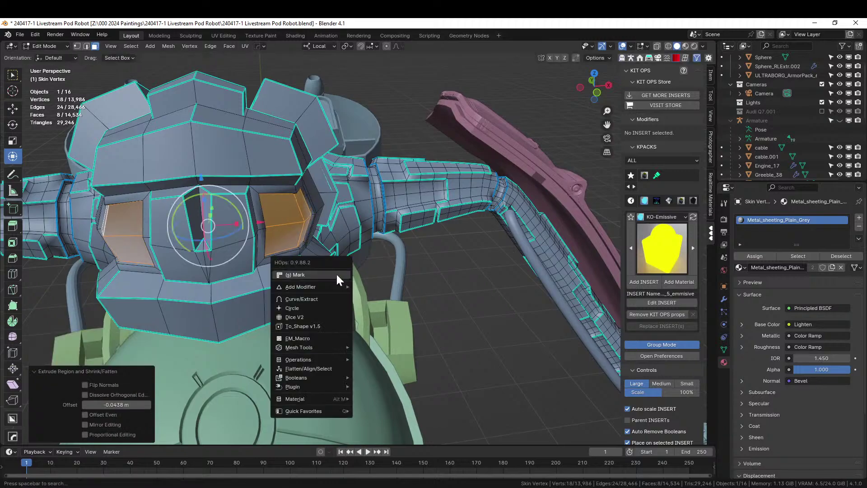
{"action": "left_click", "coordinate": [311, 277]}
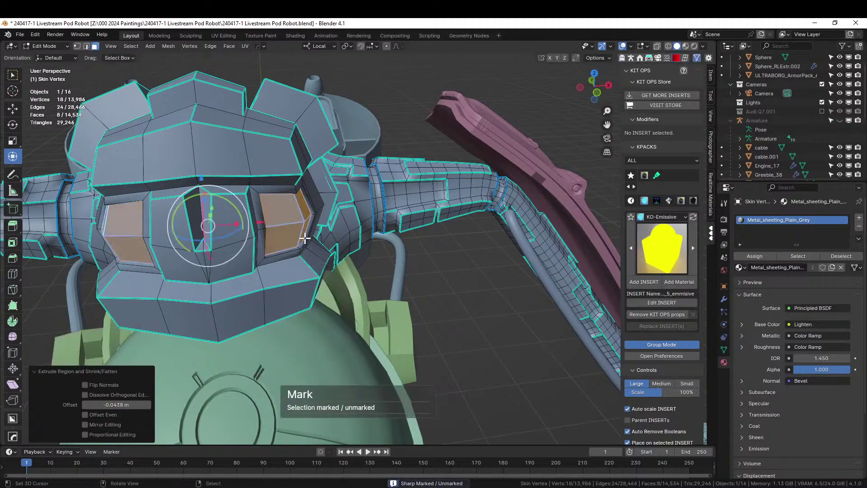
{"action": "middle_click_drag", "start_coordinate": [311, 245], "coordinate": [334, 251]}
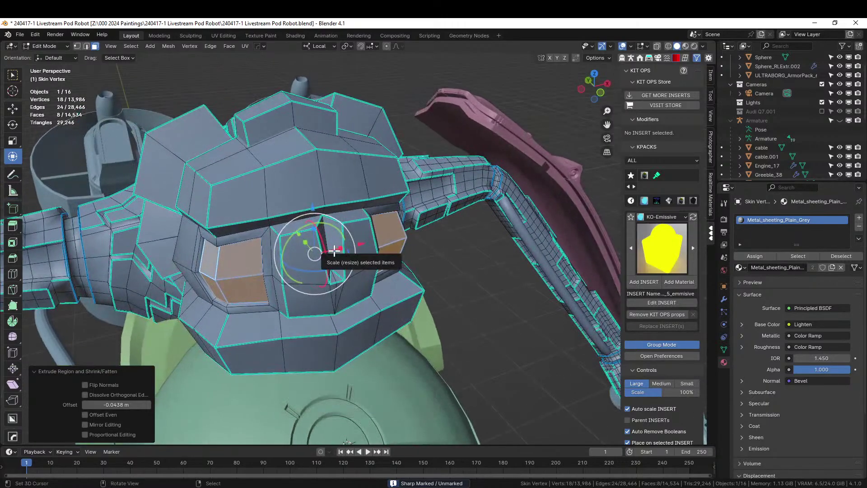
{"action": "key", "text": "ctrl+z"}
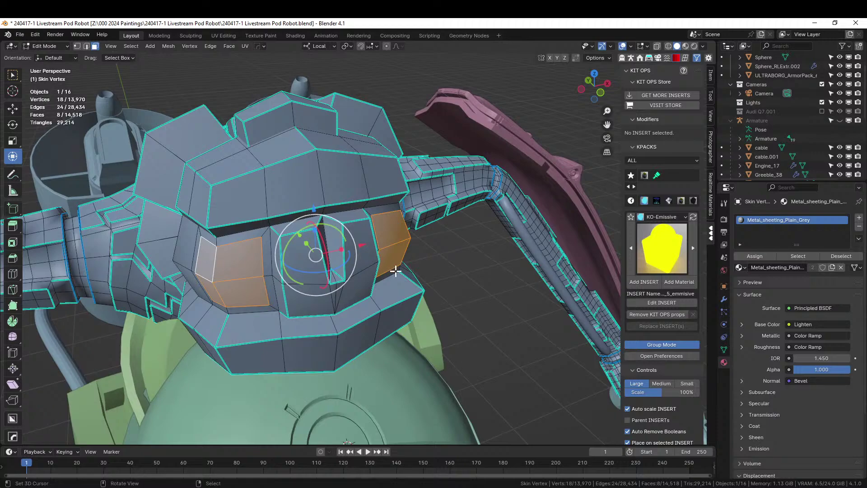
Mark the inset eye faces sharp, extrude them inward about 0.063 m along their normals, and mark the recessed faces sharp.
{"action": "key", "text": "q"}
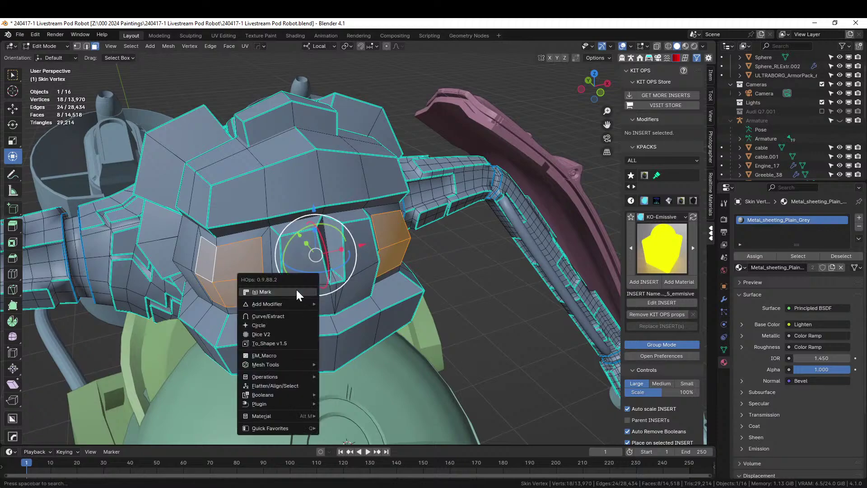
{"action": "left_click", "coordinate": [298, 293]}
{"action": "key", "text": "alt+e"}
{"action": "left_click", "coordinate": [388, 304]}
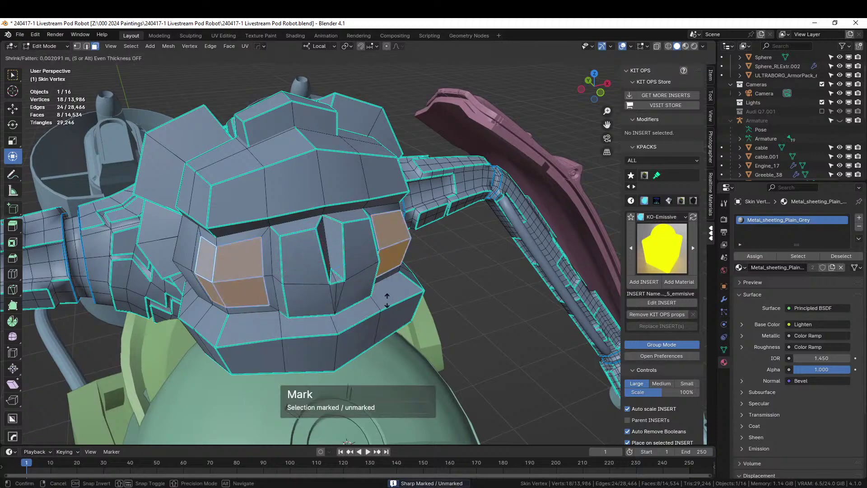
{"action": "left_click", "coordinate": [392, 319]}
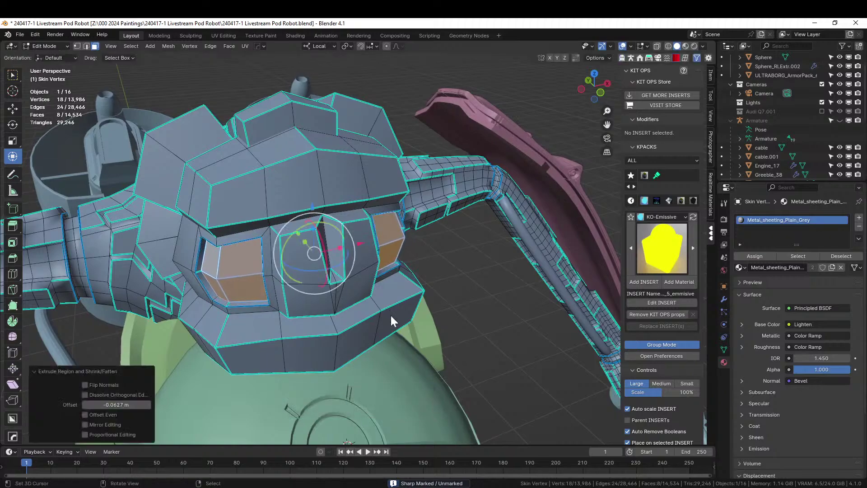
{"action": "key", "text": "q"}
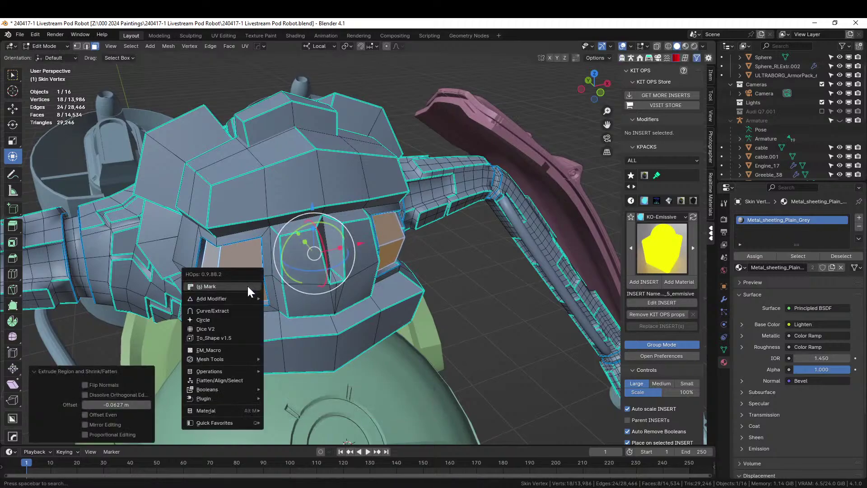
{"action": "left_click", "coordinate": [250, 292]}
Apply the sy_cool_5_emmisive material to the recessed eye faces in a new material slot and preview it in rendered shading.
{"action": "middle_click_drag", "start_coordinate": [442, 332], "coordinate": [604, 301]}
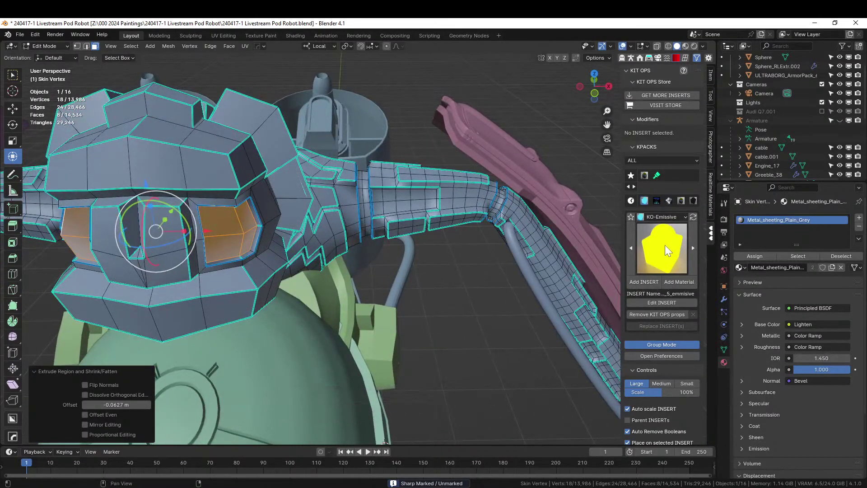
{"action": "left_click", "coordinate": [859, 218]}
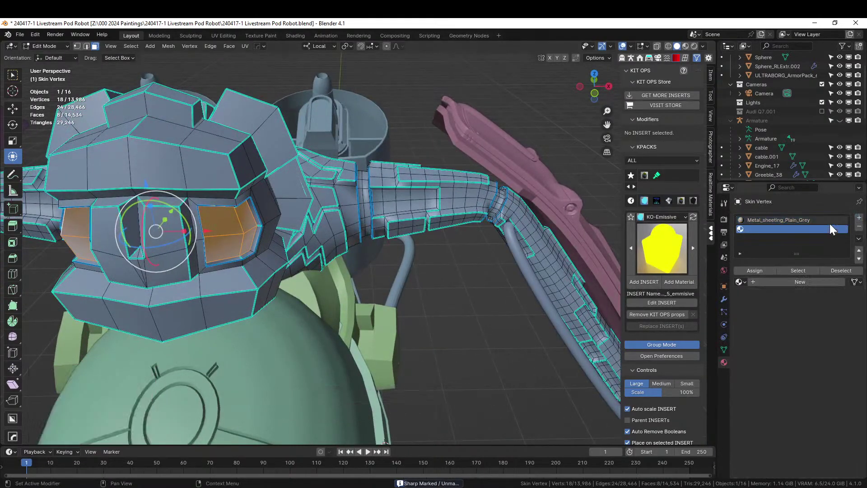
{"action": "left_click", "coordinate": [663, 252]}
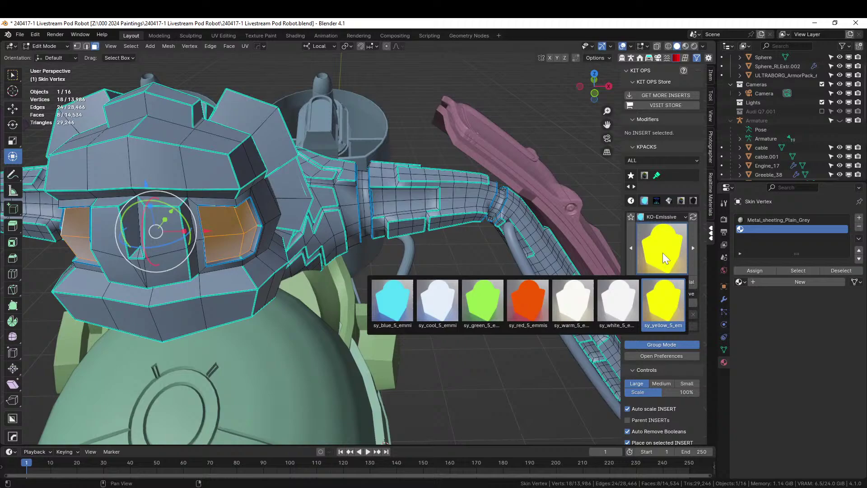
{"action": "left_click", "coordinate": [434, 307]}
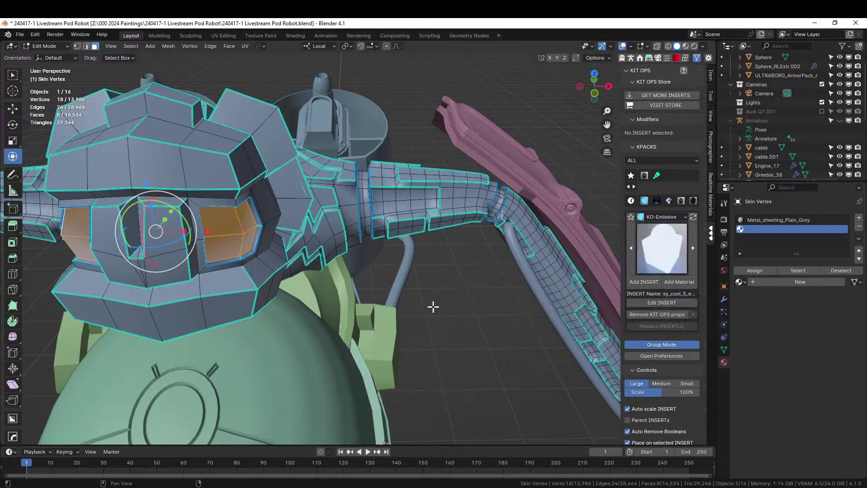
{"action": "left_click", "coordinate": [684, 282]}
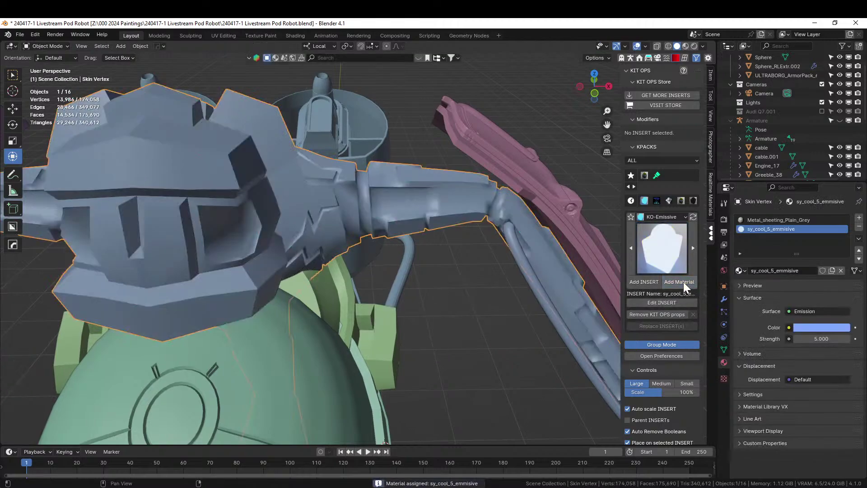
{"action": "left_click", "coordinate": [694, 46]}
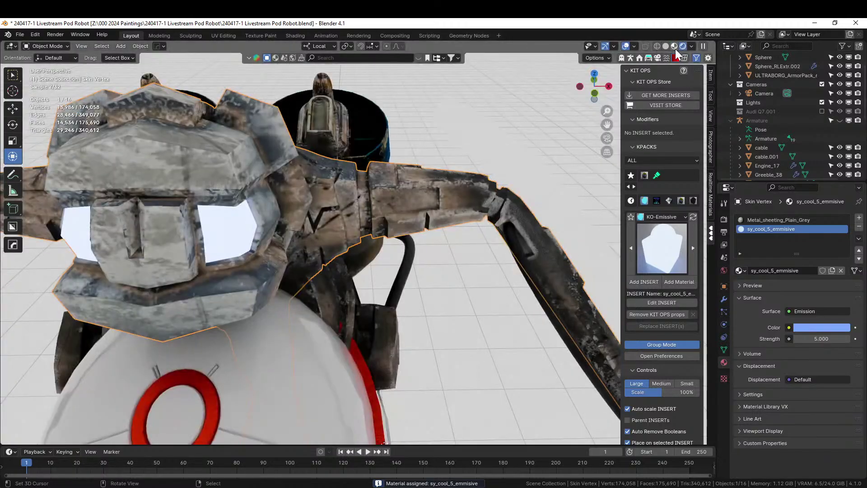
Open the Hand_02.001 forearm for editing, pick an outer cover face, and select all faces using the Connector_T2 material.
{"action": "scroll", "coordinate": [407, 228], "scroll_direction": "down", "scroll_amount": 6}
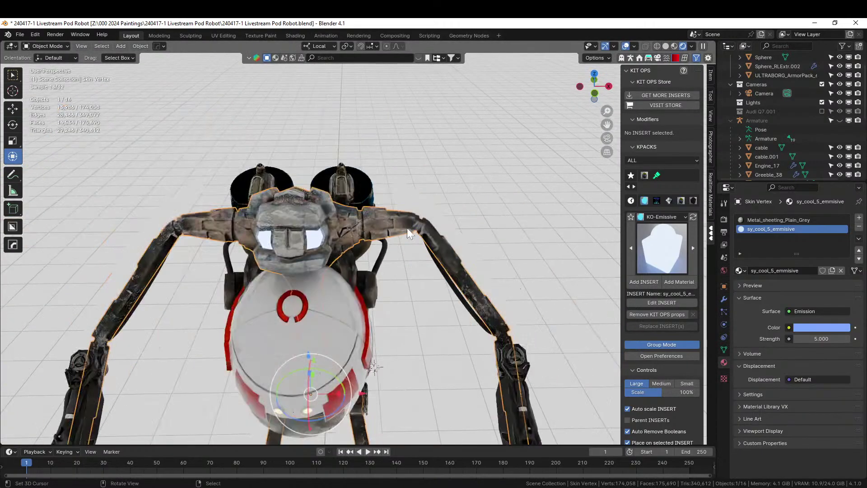
{"action": "middle_click_drag", "start_coordinate": [408, 228], "coordinate": [378, 207]}
{"action": "scroll", "coordinate": [408, 269], "scroll_direction": "up", "scroll_amount": 3}
{"action": "scroll", "coordinate": [378, 207], "scroll_direction": "up", "scroll_amount": 3}
{"action": "left_click", "coordinate": [93, 265]}
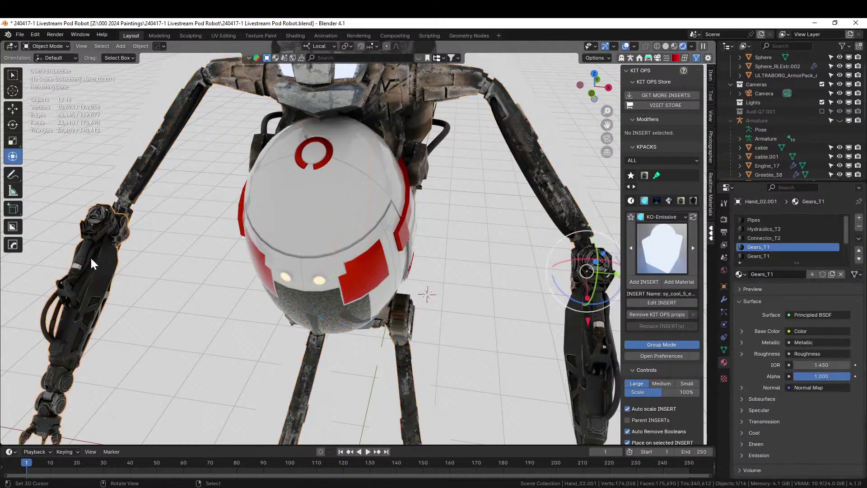
{"action": "key", "text": "Tab"}
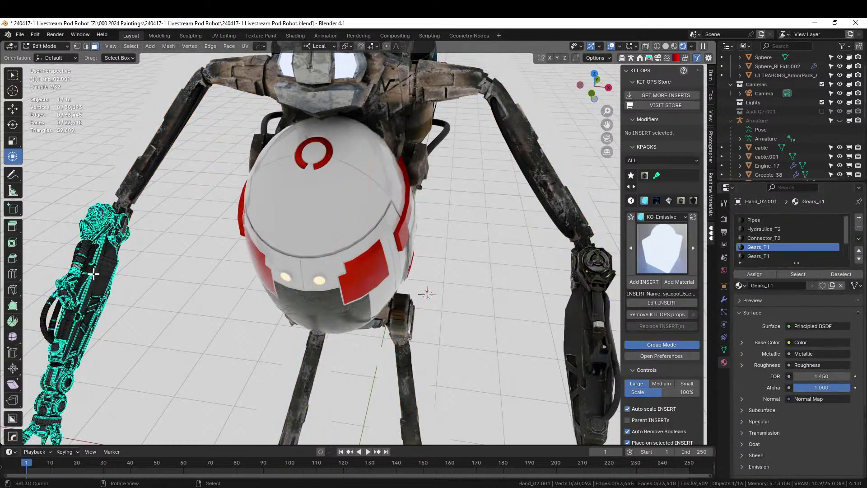
{"action": "left_click", "coordinate": [99, 285]}
{"action": "scroll", "coordinate": [271, 302], "scroll_direction": "up", "scroll_amount": 4}
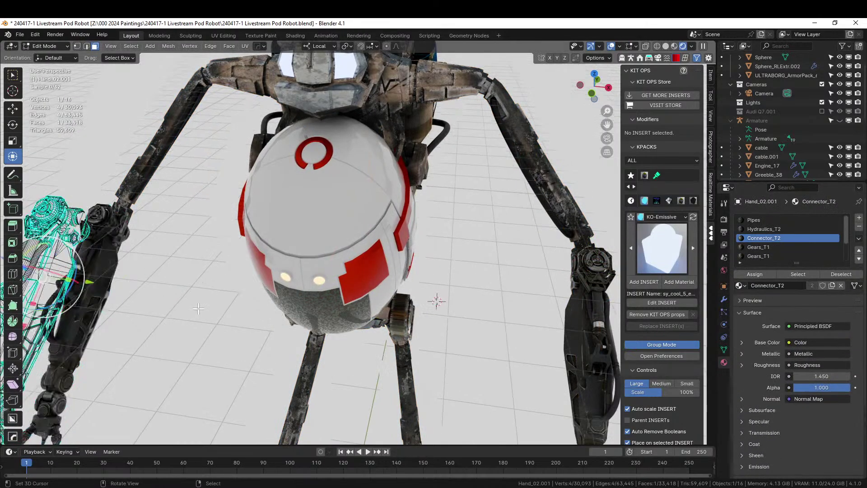
{"action": "middle_click_drag", "start_coordinate": [68, 322], "coordinate": [300, 311], "text": "shift"}
{"action": "scroll", "coordinate": [300, 311], "scroll_direction": "up", "scroll_amount": 1}
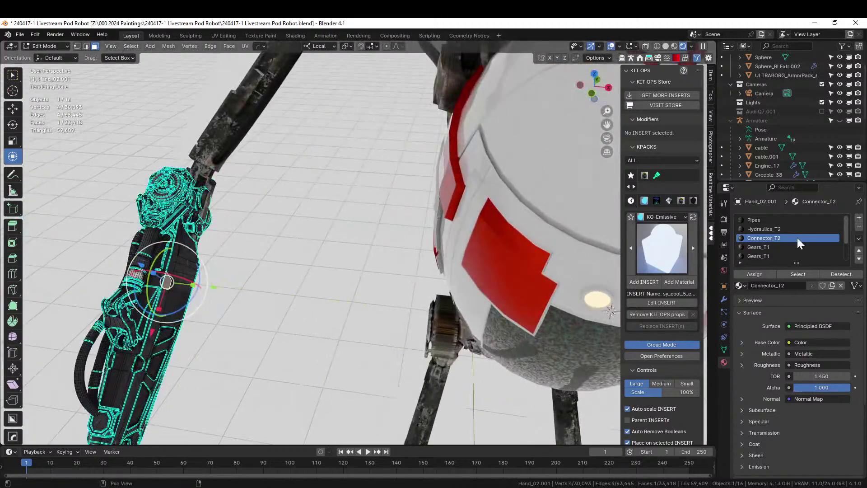
{"action": "left_click", "coordinate": [798, 274]}
{"action": "middle_click_drag", "start_coordinate": [334, 253], "coordinate": [367, 310]}
{"action": "scroll", "coordinate": [379, 283], "scroll_direction": "down", "scroll_amount": 5}
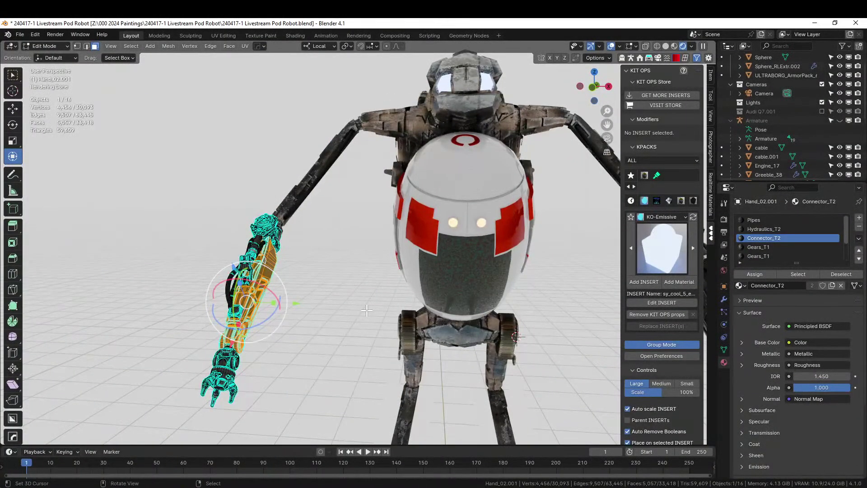
Leave mesh editing and replace the forearm's Connector_T2 material with Distressed Hull Texture with Chevrons.
{"action": "key", "text": "Tab"}
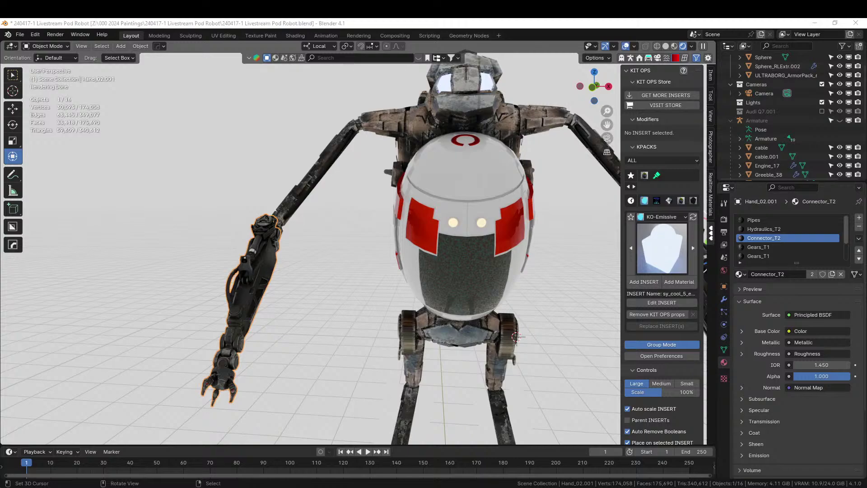
{"action": "left_click_drag", "start_coordinate": [705, 268], "coordinate": [801, 235]}
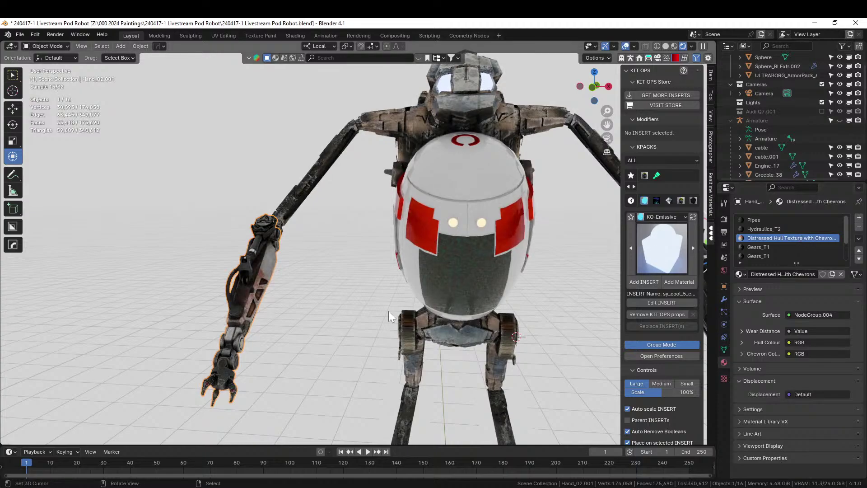
{"action": "middle_click_drag", "start_coordinate": [391, 316], "coordinate": [313, 296]}
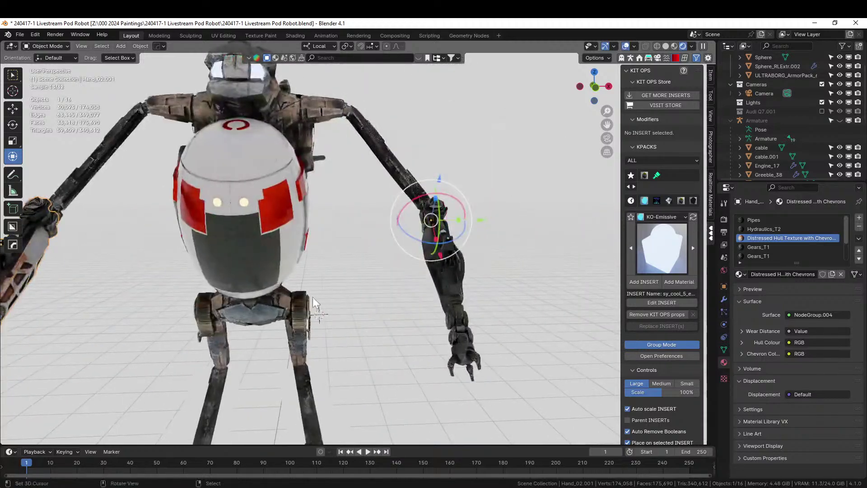
Select the Hand_02 forearm and replace its Connector_T2 material with Distressed Hull Texture with Chevrons.
{"action": "left_click", "coordinate": [456, 291]}
{"action": "left_click", "coordinate": [759, 238]}
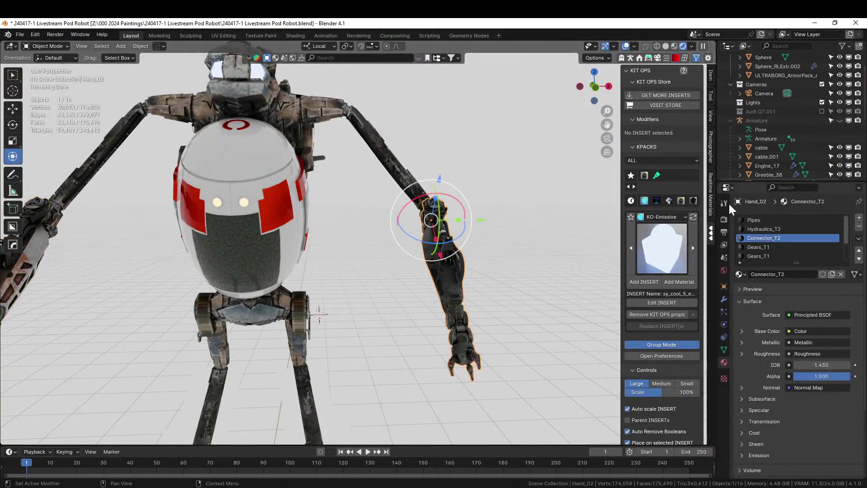
{"action": "left_click_drag", "start_coordinate": [606, 136], "coordinate": [788, 239]}
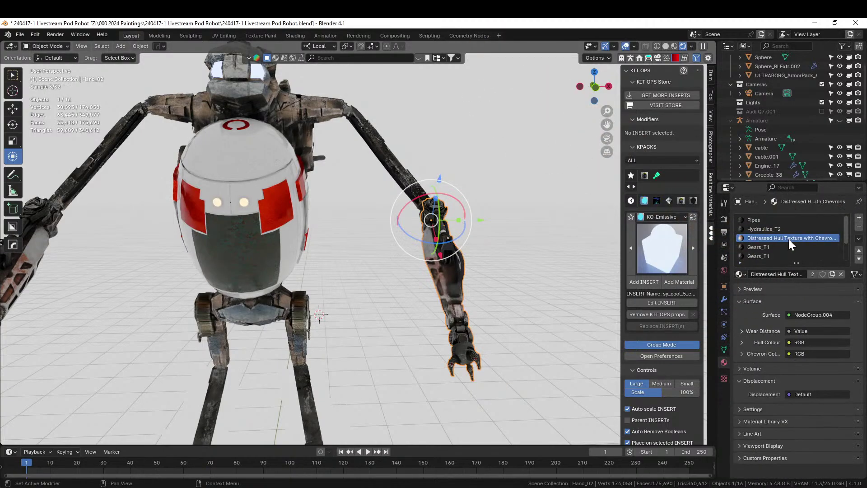
Set the forearm material's hull colour to white and its chevron colour to dark red.
{"action": "middle_click_drag", "start_coordinate": [491, 280], "coordinate": [443, 286]}
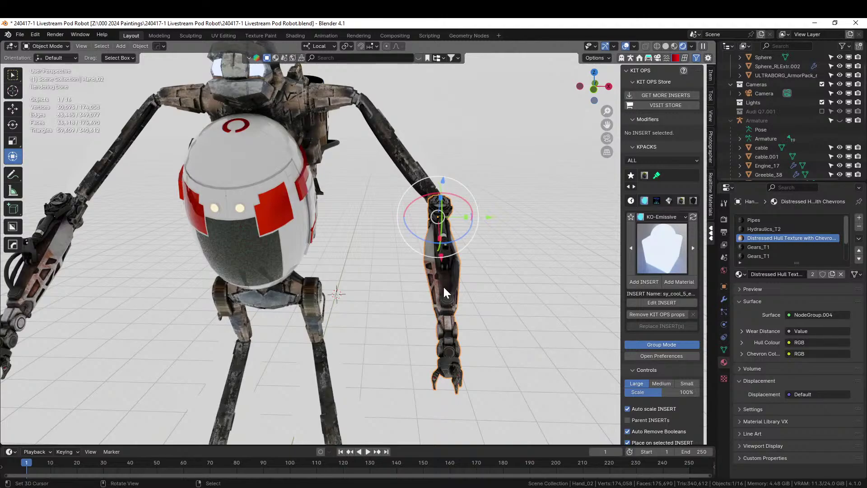
{"action": "left_click", "coordinate": [742, 342]}
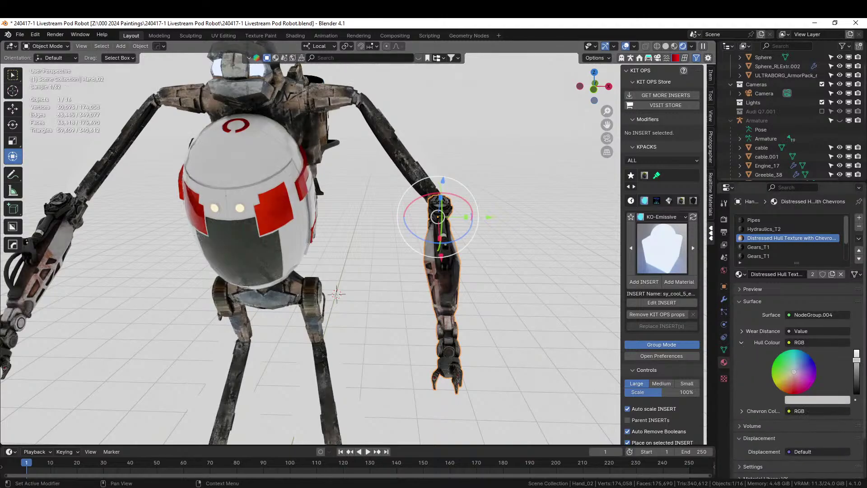
{"action": "scroll", "coordinate": [790, 387], "scroll_direction": "up", "scroll_amount": 3, "text": "ctrl"}
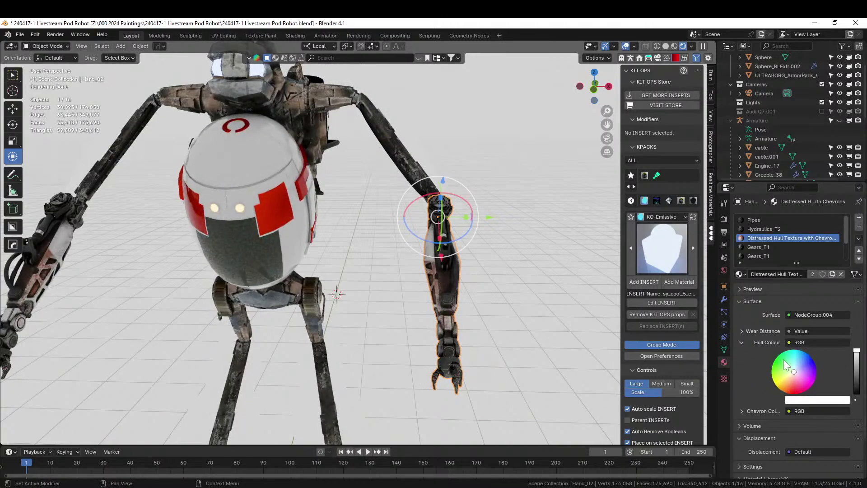
{"action": "left_click", "coordinate": [742, 411]}
{"action": "left_click_drag", "start_coordinate": [788, 457], "coordinate": [794, 461]}
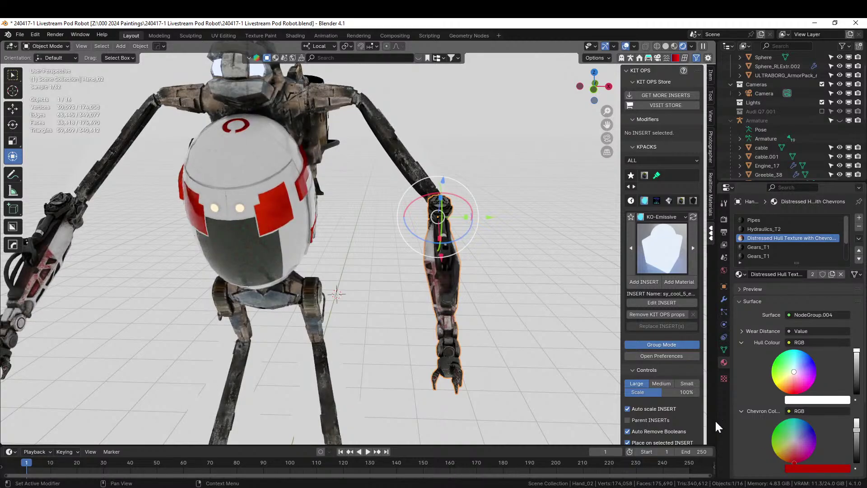
Clear the object selection, check both forearms from the side, and save the file.
{"action": "left_click", "coordinate": [49, 252]}
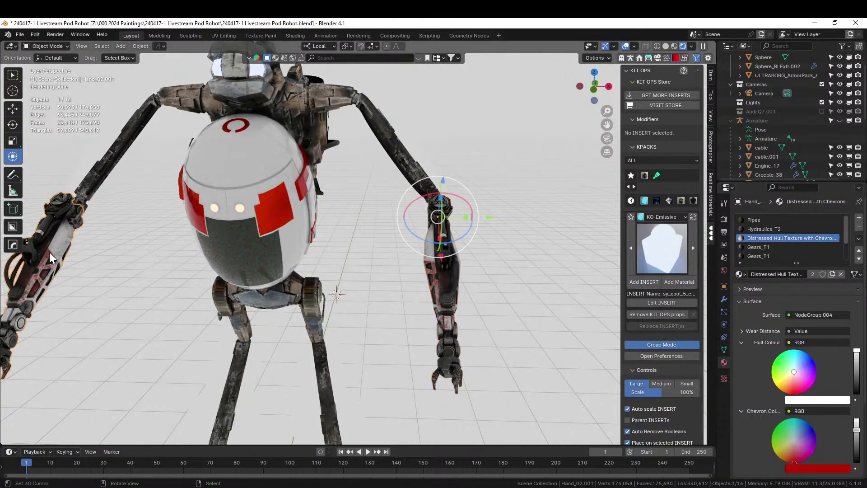
{"action": "left_click", "coordinate": [546, 330]}
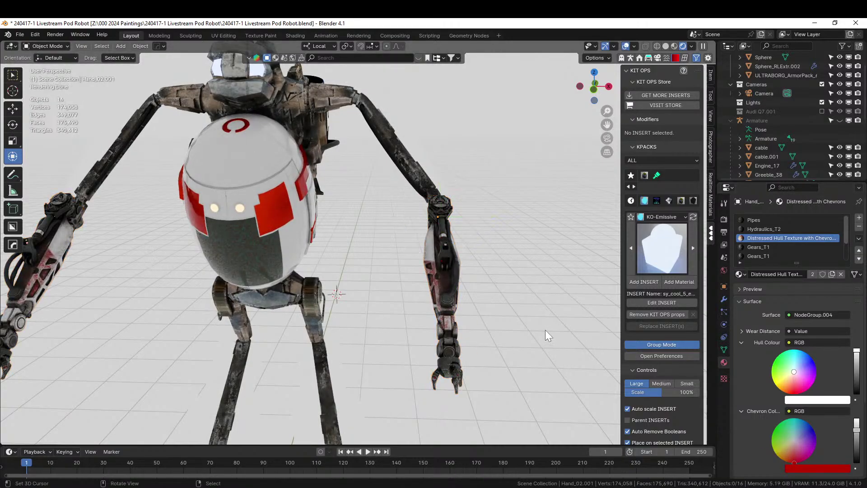
{"action": "middle_click_drag", "start_coordinate": [545, 329], "coordinate": [481, 310]}
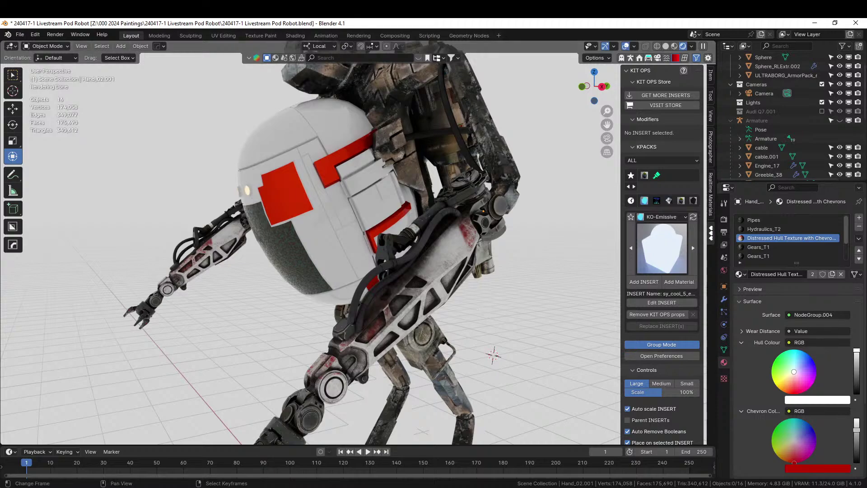
{"action": "key", "text": "ctrl+s"}
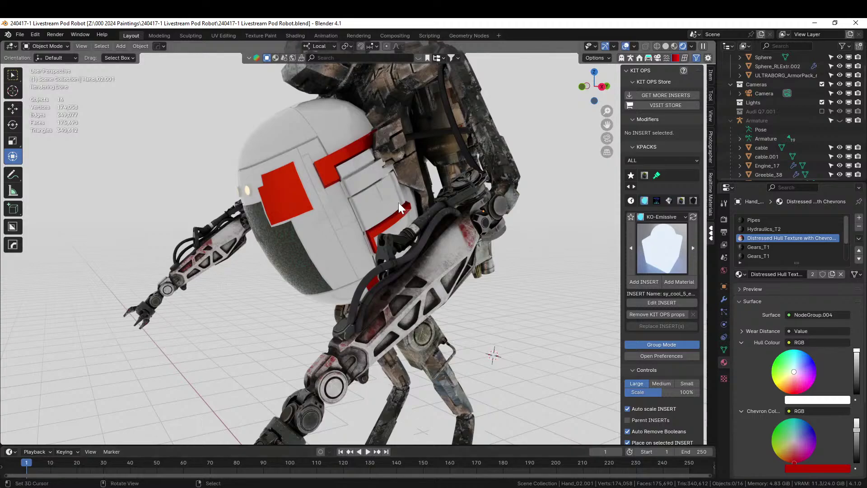
Examine the textured robot from the side, up close at the shell, and at full figure.
{"action": "middle_click_drag", "start_coordinate": [435, 266], "coordinate": [484, 272]}
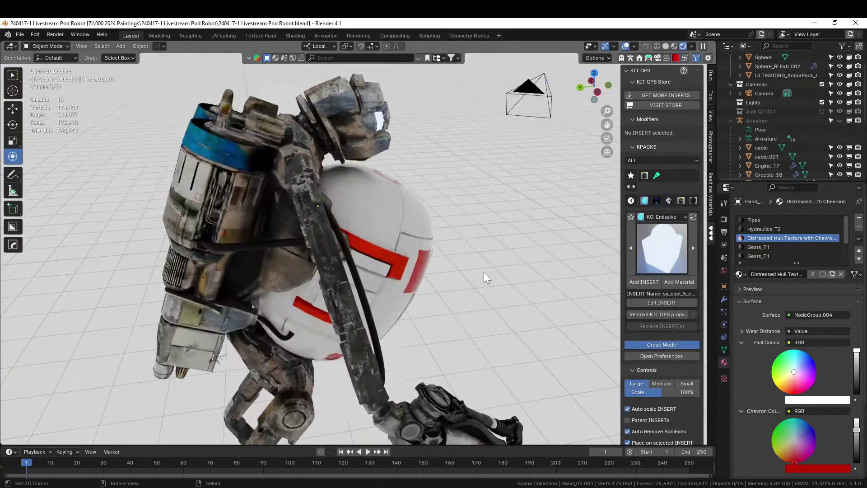
{"action": "scroll", "coordinate": [483, 272], "scroll_direction": "down", "scroll_amount": 2}
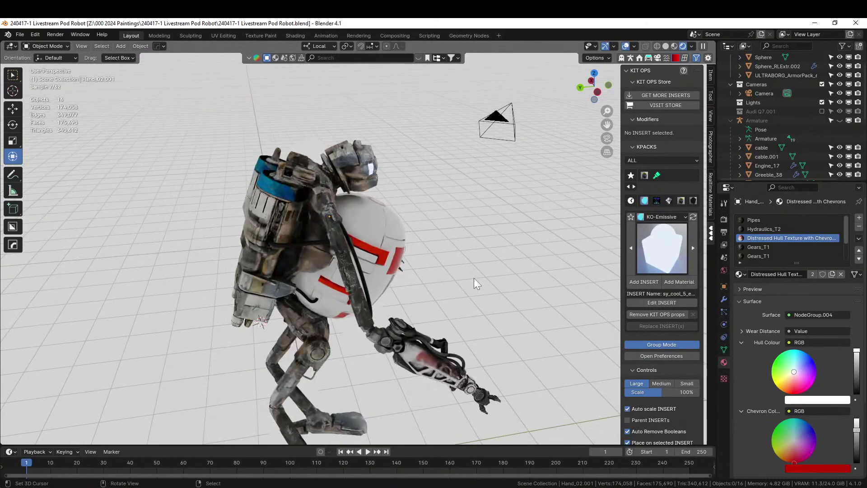
{"action": "middle_click_drag", "start_coordinate": [469, 290], "coordinate": [264, 252]}
{"action": "scroll", "coordinate": [457, 276], "scroll_direction": "up", "scroll_amount": 5}
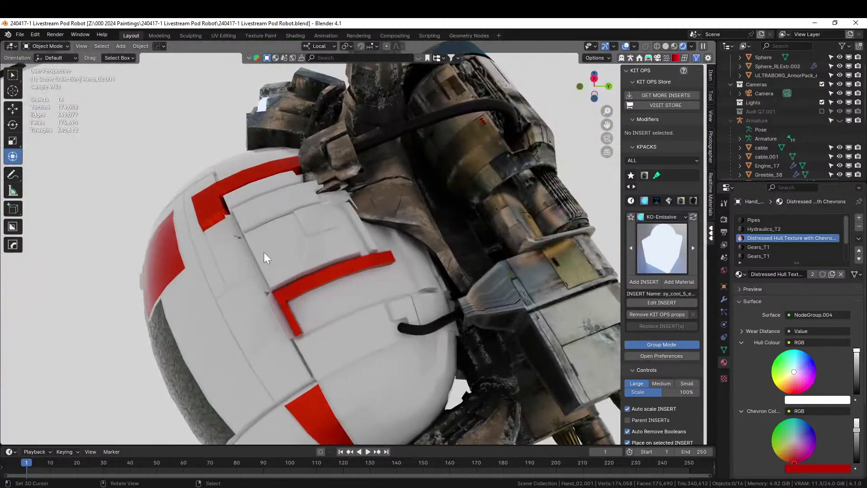
{"action": "middle_click_drag", "start_coordinate": [334, 321], "coordinate": [139, 336]}
{"action": "scroll", "coordinate": [398, 333], "scroll_direction": "down", "scroll_amount": 4}
{"action": "scroll", "coordinate": [223, 315], "scroll_direction": "down", "scroll_amount": 6}
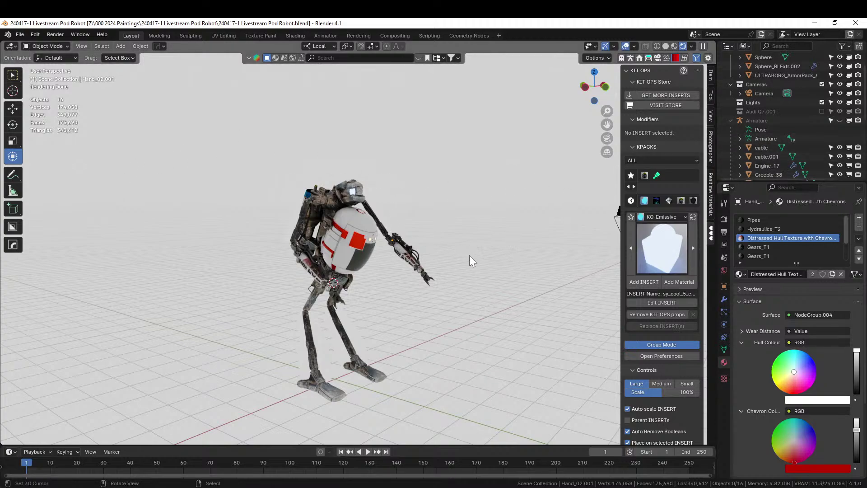
{"action": "middle_click_drag", "start_coordinate": [405, 297], "coordinate": [447, 293]}
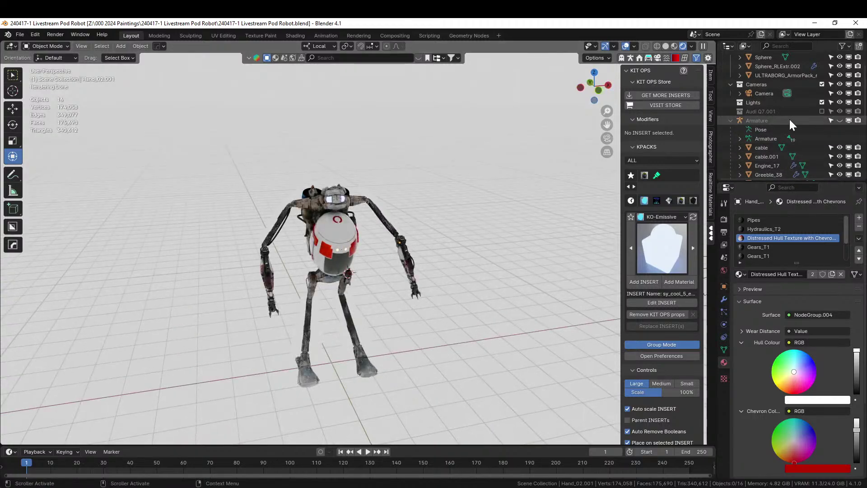
Make the armature visible, collapse its hierarchy in the outliner, and select it.
{"action": "left_click", "coordinate": [840, 120]}
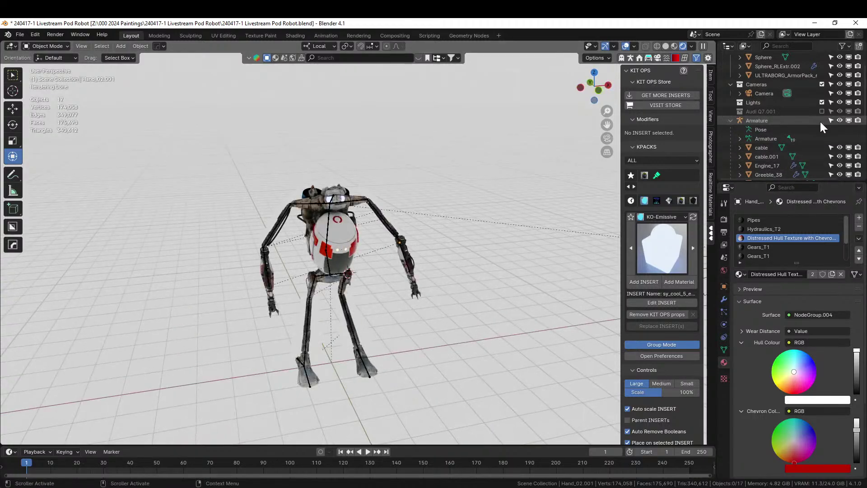
{"action": "left_click", "coordinate": [730, 121]}
{"action": "left_click", "coordinate": [751, 139]}
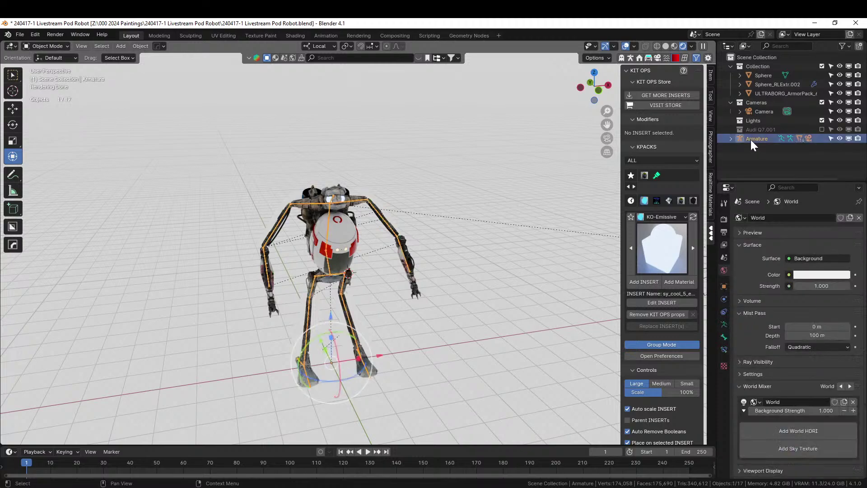
Move Sphere, Sphere_RLExtr.002 and the ULTRABORG_ArmorPack object from Collection to the Scene Collection.
{"action": "left_click", "coordinate": [779, 94]}
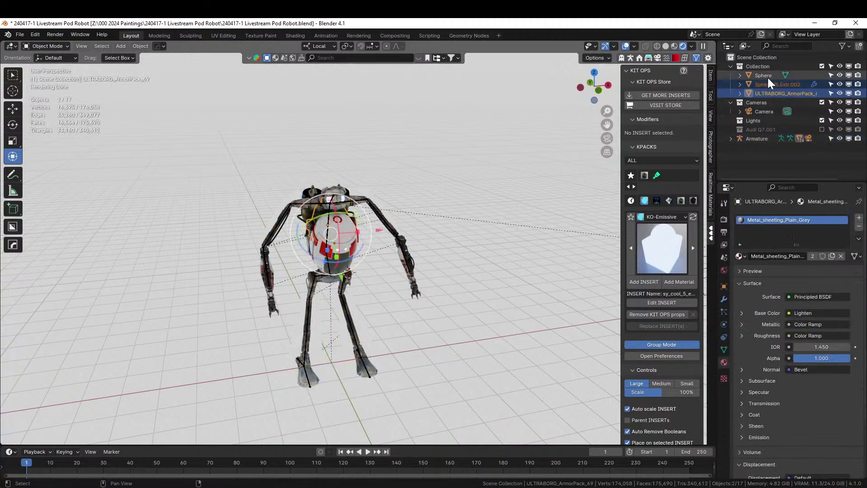
{"action": "left_click", "coordinate": [767, 78], "text": "shift"}
{"action": "key", "text": "m"}
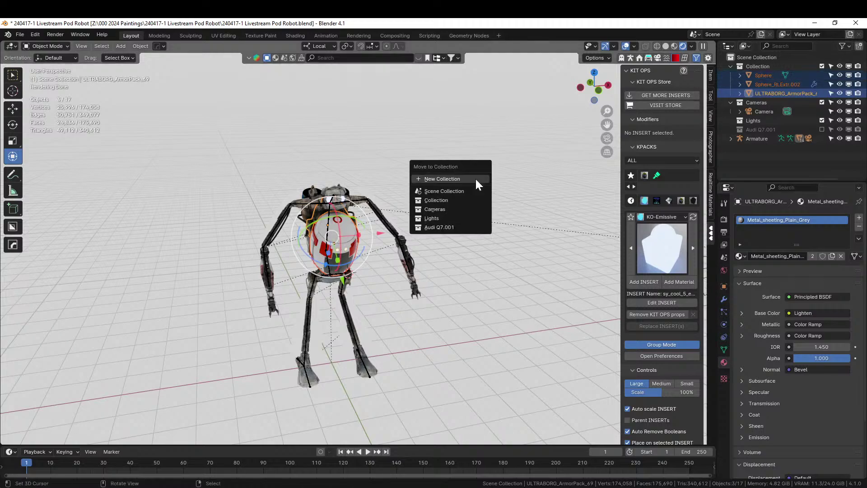
{"action": "left_click", "coordinate": [448, 189]}
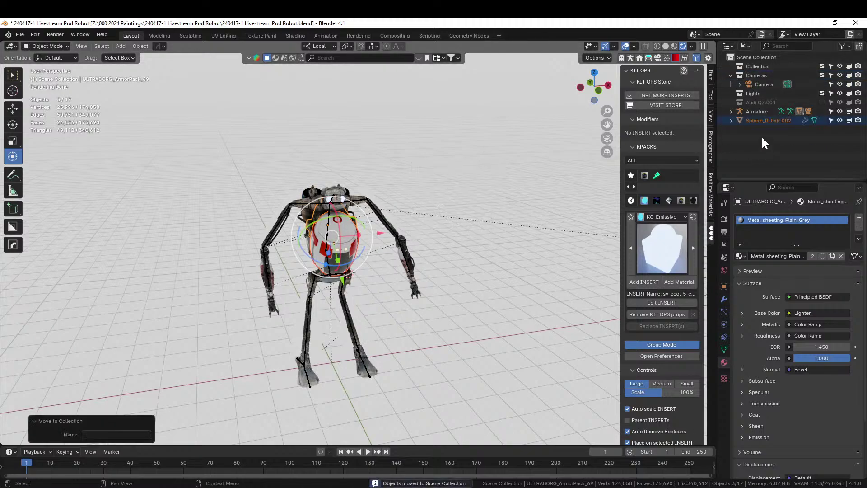
Join the loose Sphere_RLExtr.002 object into the robot's Sphere shell.
{"action": "left_click", "coordinate": [765, 120]}
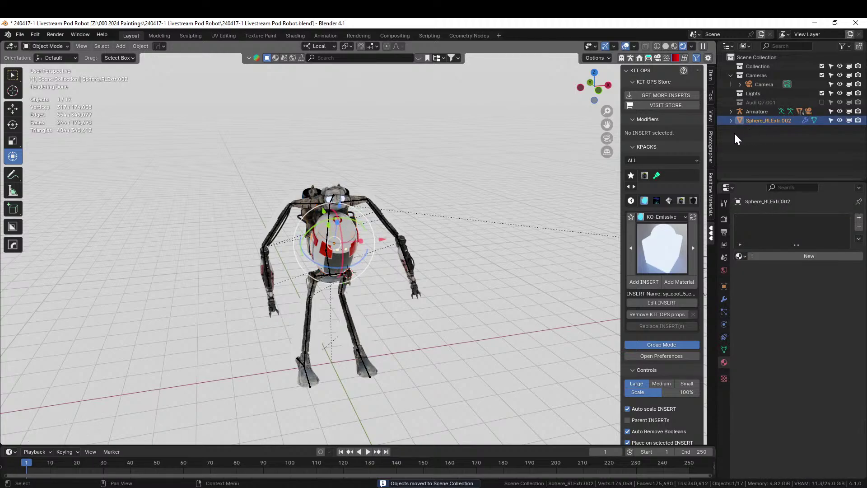
{"action": "scroll", "coordinate": [440, 223], "scroll_direction": "up", "scroll_amount": 3}
{"action": "middle_click_drag", "start_coordinate": [425, 236], "coordinate": [273, 231]}
{"action": "scroll", "coordinate": [447, 257], "scroll_direction": "up", "scroll_amount": 4}
{"action": "left_click", "coordinate": [264, 153], "text": "shift"}
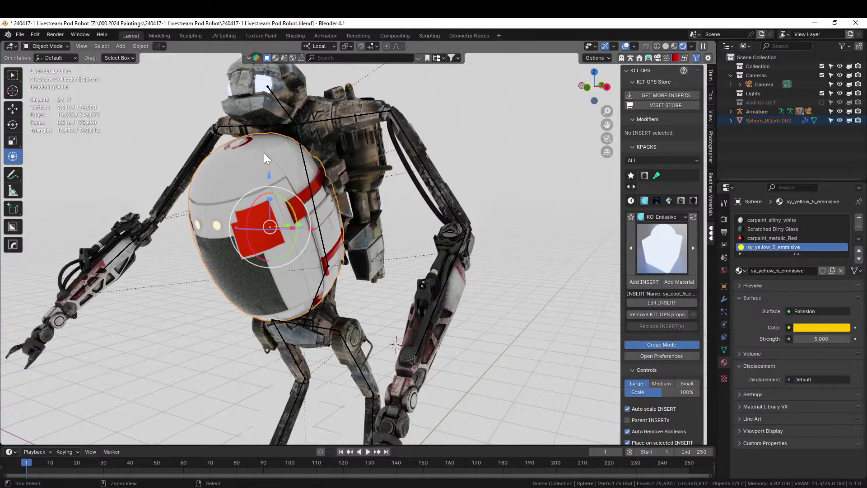
{"action": "key", "text": "Delete"}
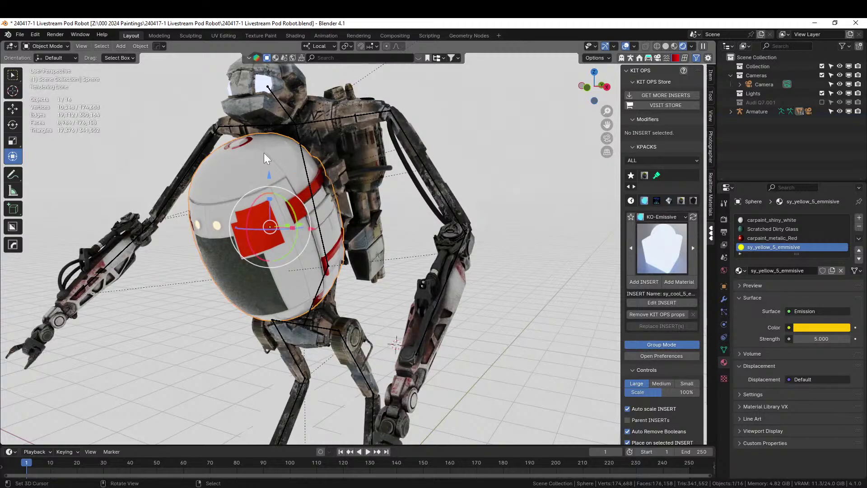
Inspect the shell isolated in local view, return to the full scene, and save the file.
{"action": "key", "text": "KP_Divide"}
{"action": "middle_click_drag", "start_coordinate": [264, 153], "coordinate": [299, 137]}
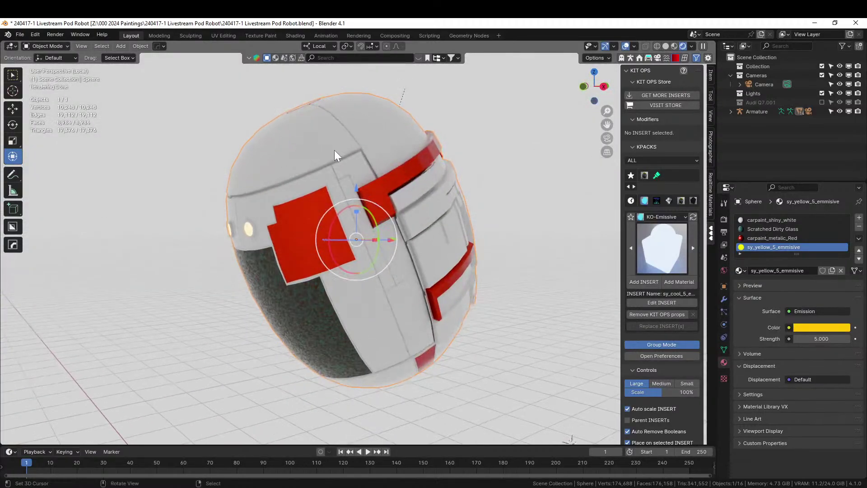
{"action": "key", "text": "KP_Divide"}
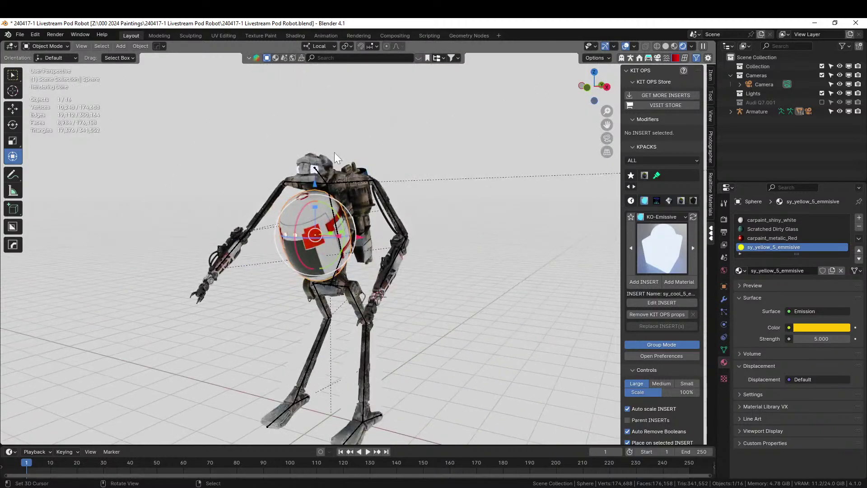
{"action": "key", "text": "ctrl+s"}
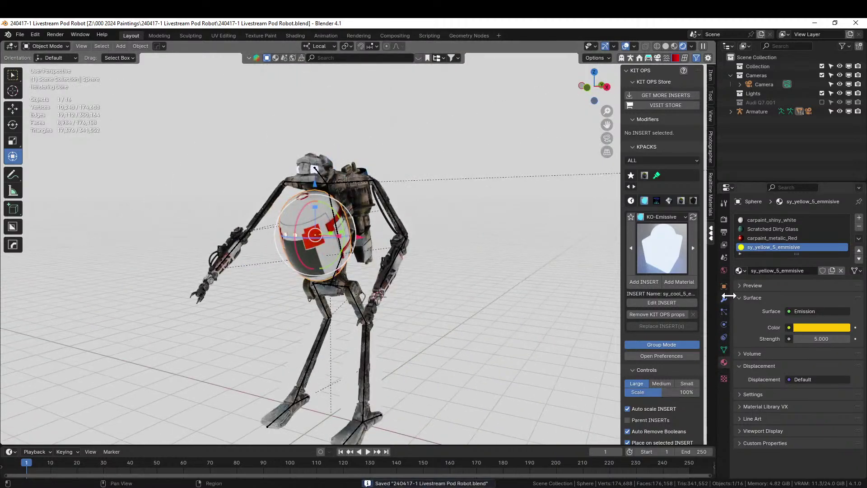
Switch the armature from its rest position to Pose Position.
{"action": "left_click", "coordinate": [351, 186]}
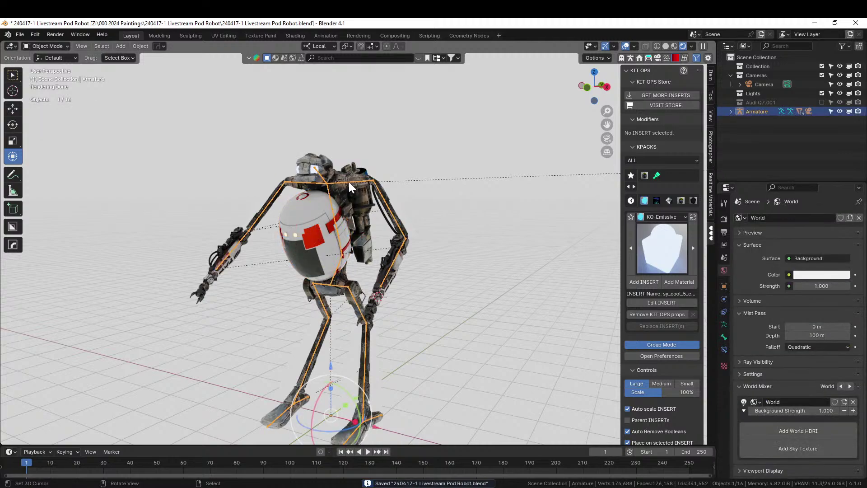
{"action": "left_click", "coordinate": [724, 325]}
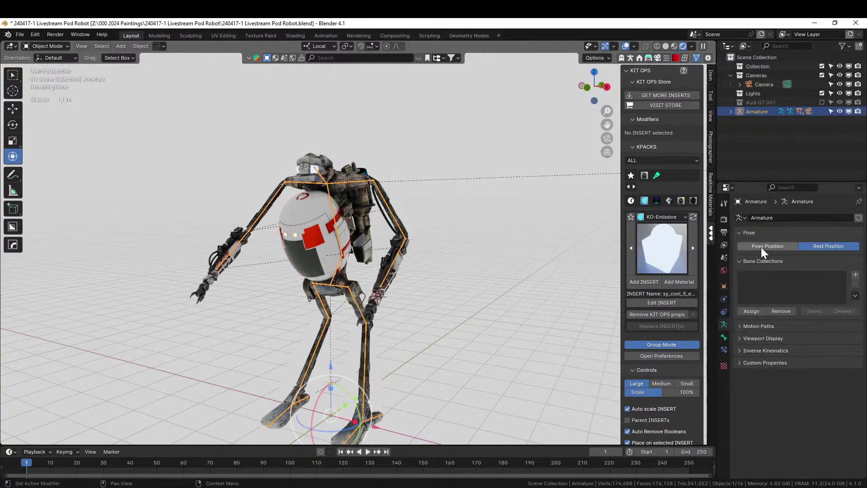
{"action": "middle_click_drag", "start_coordinate": [457, 253], "coordinate": [428, 252]}
{"action": "middle_click_drag", "start_coordinate": [366, 269], "coordinate": [352, 236]}
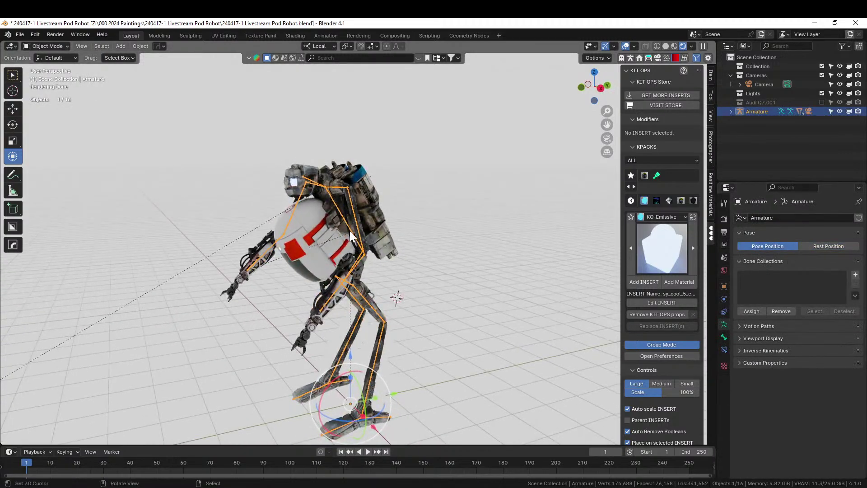
Use solid viewport shading and put the armature into Pose Mode.
{"action": "left_click", "coordinate": [358, 224]}
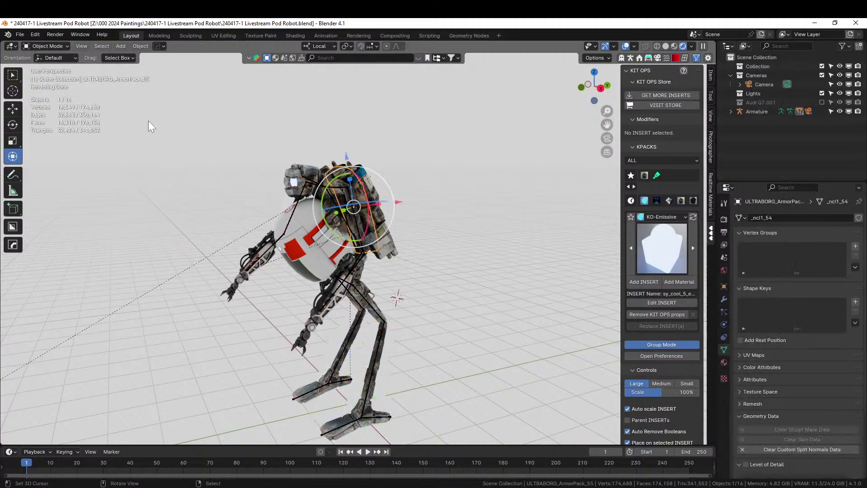
{"action": "left_click", "coordinate": [666, 46]}
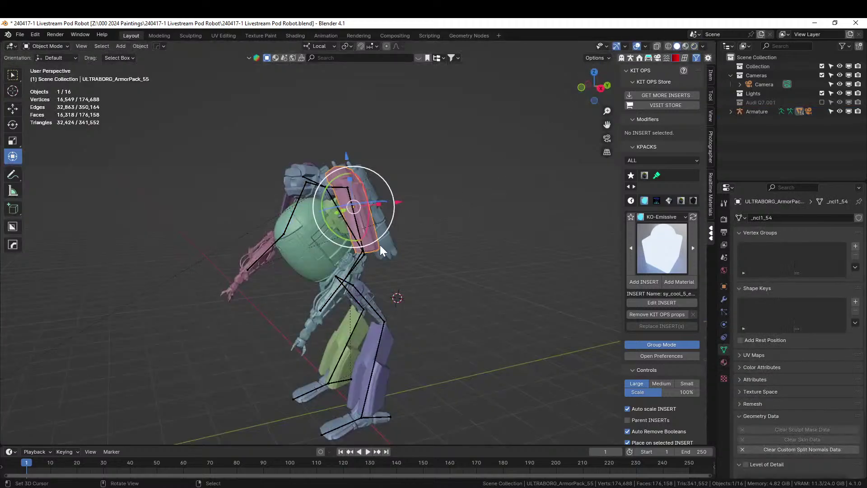
{"action": "left_click", "coordinate": [357, 226]}
{"action": "left_click", "coordinate": [37, 47]}
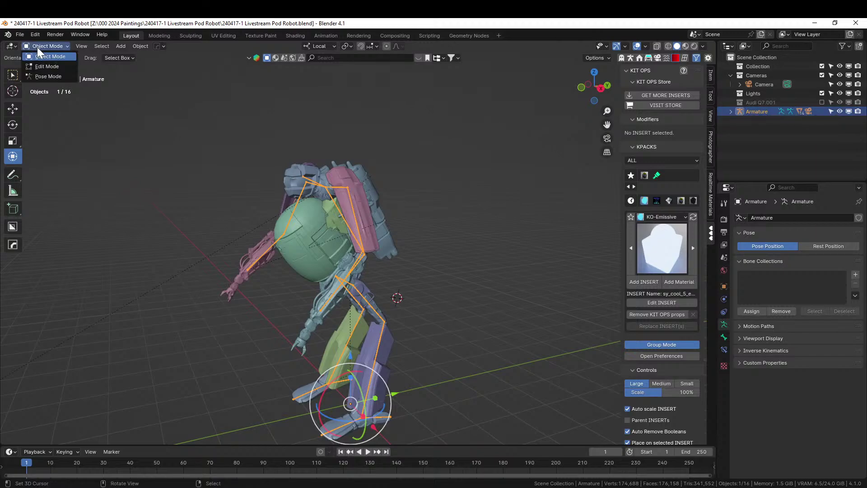
{"action": "left_click", "coordinate": [46, 74]}
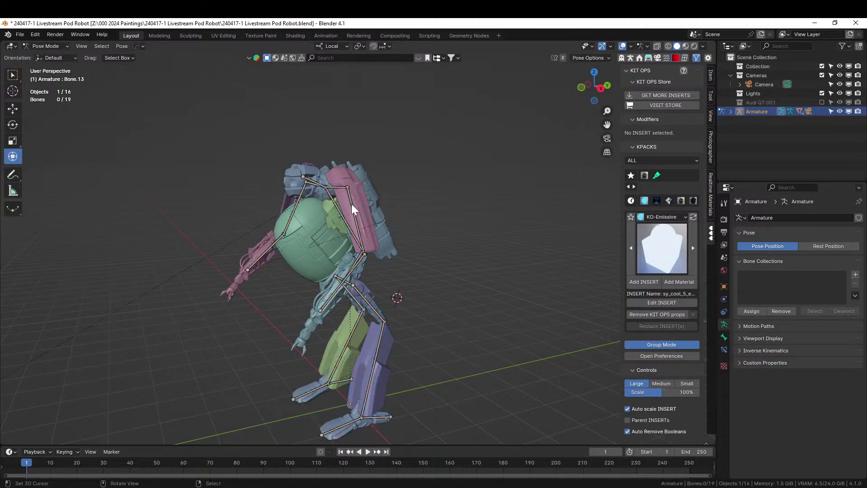
Rotate the nearer upper arm bone, Bone.09, to swing the arm forward.
{"action": "left_click", "coordinate": [351, 204]}
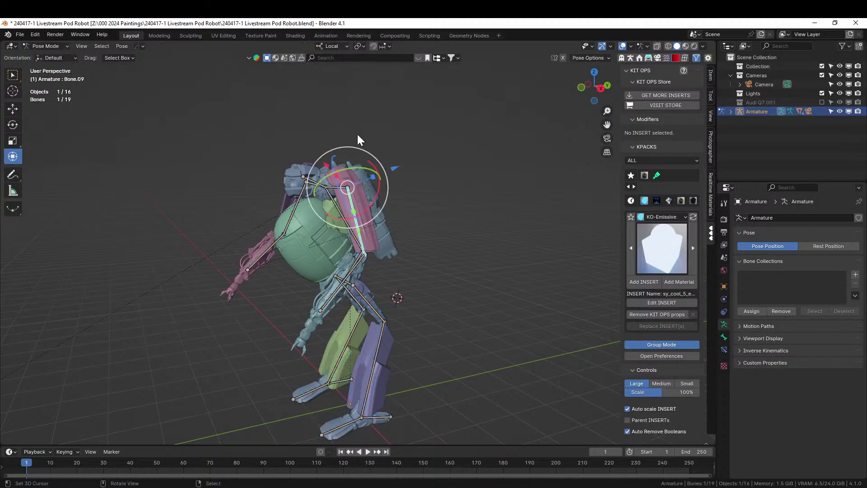
{"action": "mouse_move", "coordinate": [389, 189]}
{"action": "middle_mouse_down"}
{"action": "mouse_move", "coordinate": [397, 183]}
{"action": "mouse_move", "coordinate": [378, 186]}
{"action": "middle_mouse_up"}
{"action": "left_click_drag", "start_coordinate": [359, 156], "coordinate": [373, 170]}
Bend the nearer leg by raising thigh bone Bone.13 backward and rotating shin bone Bone.14 to bring the foot forward.
{"action": "left_click", "coordinate": [381, 305]}
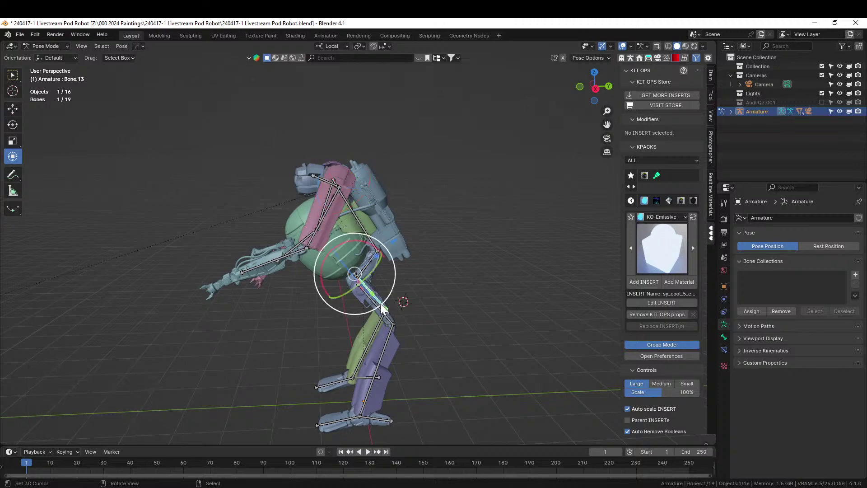
{"action": "left_click_drag", "start_coordinate": [383, 251], "coordinate": [391, 250]}
{"action": "left_click", "coordinate": [407, 330]}
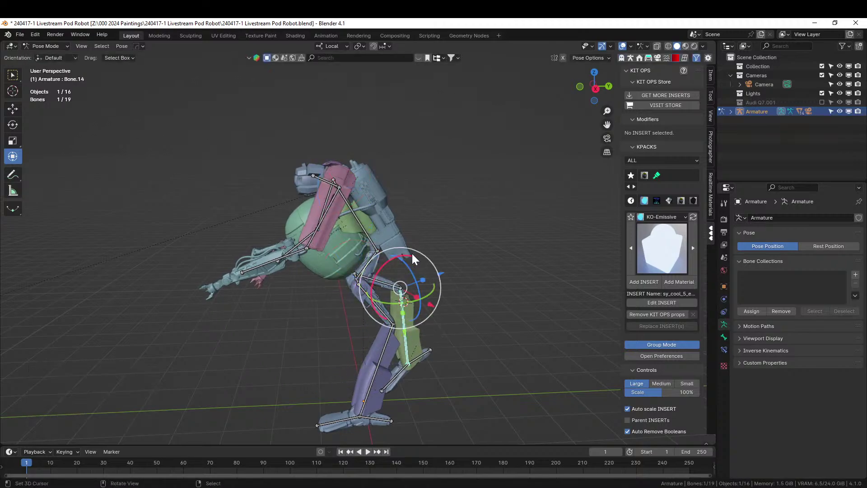
{"action": "key", "text": "r"}
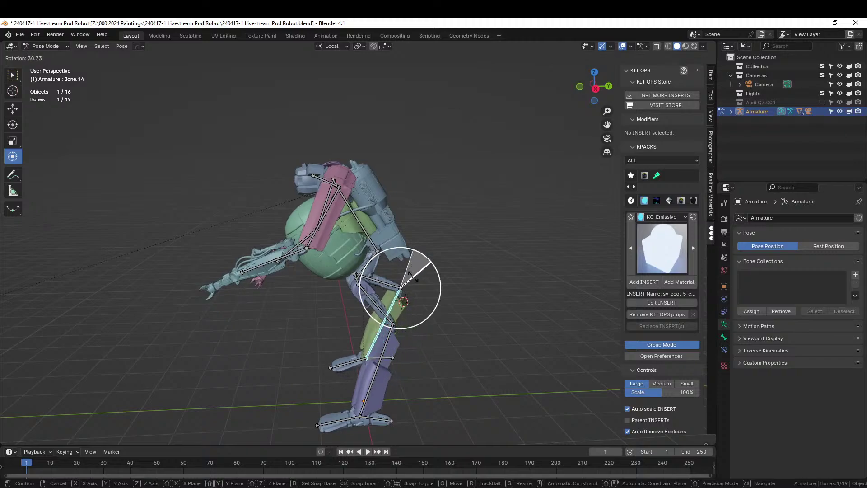
{"action": "left_click", "coordinate": [418, 267]}
Rotate foot bone Bone.03 on the other leg about its local X axis to tilt the robot over that foot.
{"action": "middle_click_drag", "start_coordinate": [417, 266], "coordinate": [392, 370]}
{"action": "left_click", "coordinate": [371, 378]}
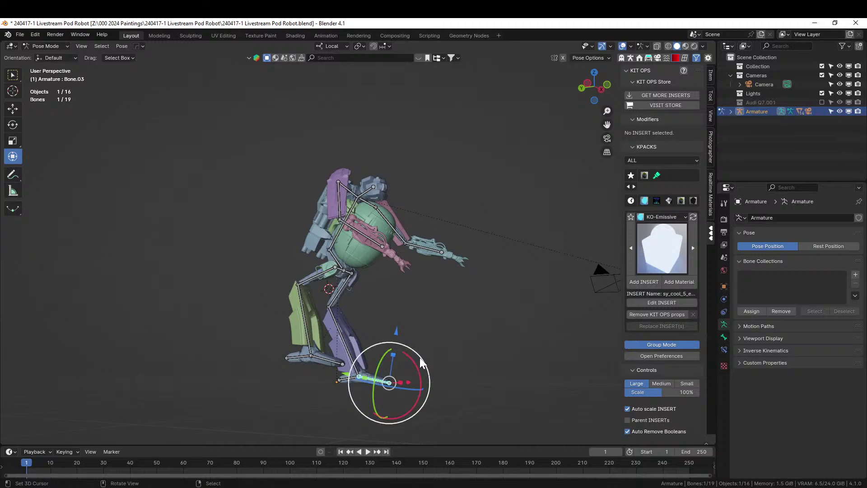
{"action": "key", "text": "r"}
{"action": "key", "text": "x"}
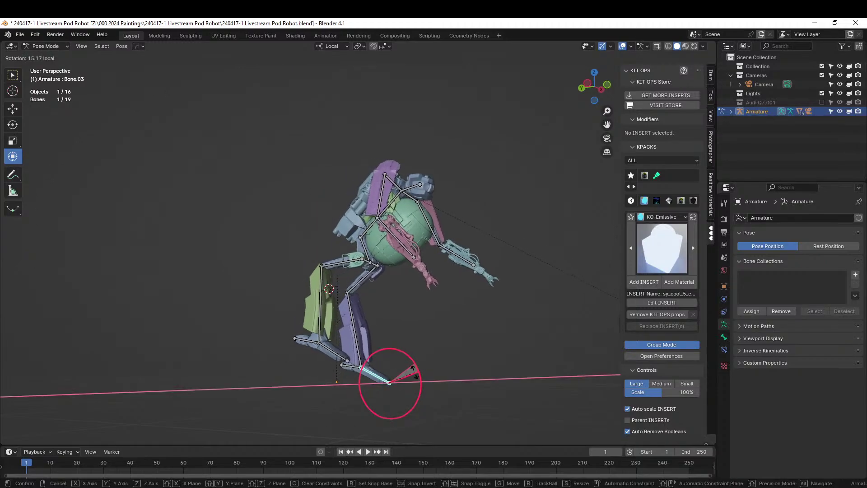
{"action": "left_click", "coordinate": [382, 359]}
Rotate lower leg bone Bone.02 by -16.7° about its local X axis.
{"action": "left_click", "coordinate": [360, 339]}
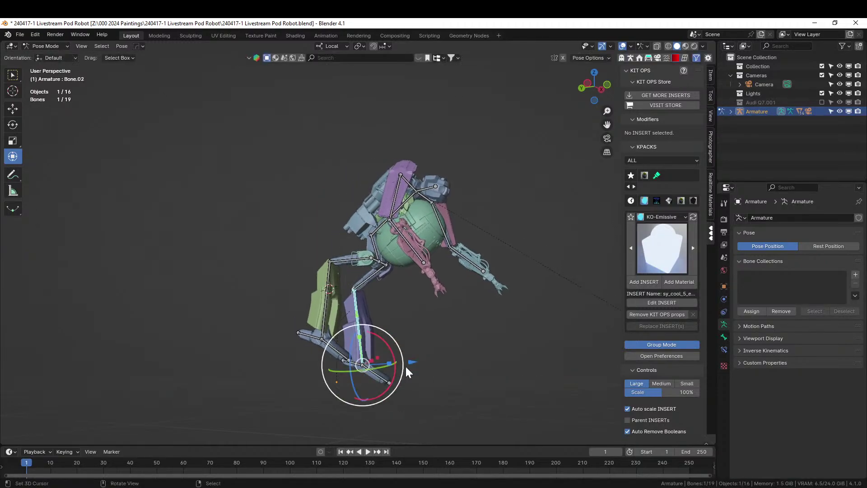
{"action": "key", "text": "r"}
{"action": "key", "text": "x"}
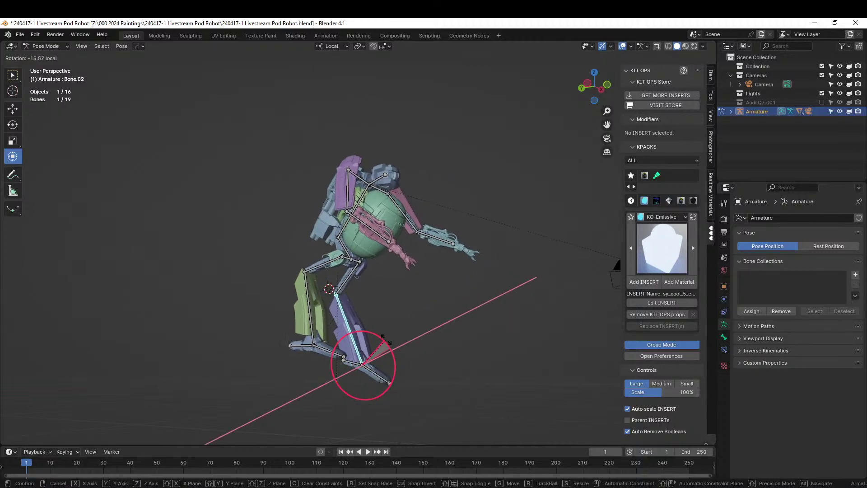
{"action": "left_click", "coordinate": [385, 340]}
Rotate the upper arm bone under the purple armour plate to swing that arm outward from the body.
{"action": "middle_click_drag", "start_coordinate": [384, 339], "coordinate": [305, 278]}
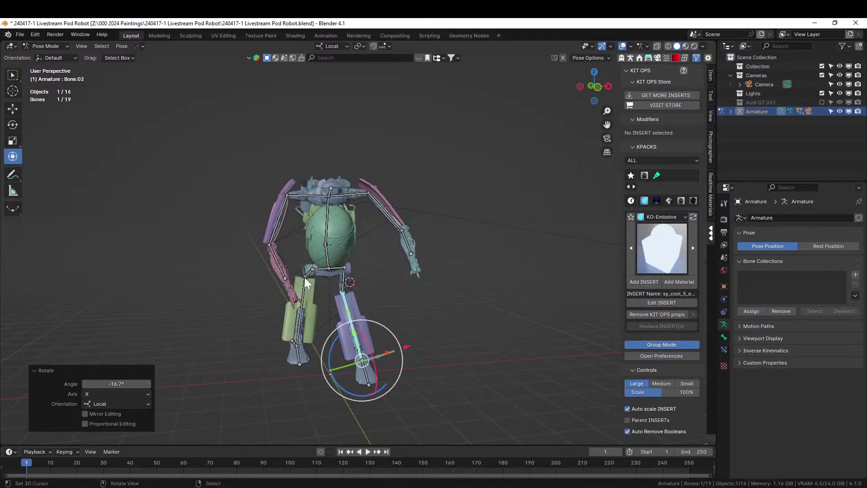
{"action": "left_click", "coordinate": [281, 213]}
{"action": "left_click_drag", "start_coordinate": [309, 209], "coordinate": [306, 194]}
Rotate forearm bone Bone.19 about its local X axis to lift the forearm forward.
{"action": "middle_click_drag", "start_coordinate": [374, 219], "coordinate": [424, 270]}
{"action": "left_click", "coordinate": [427, 223]}
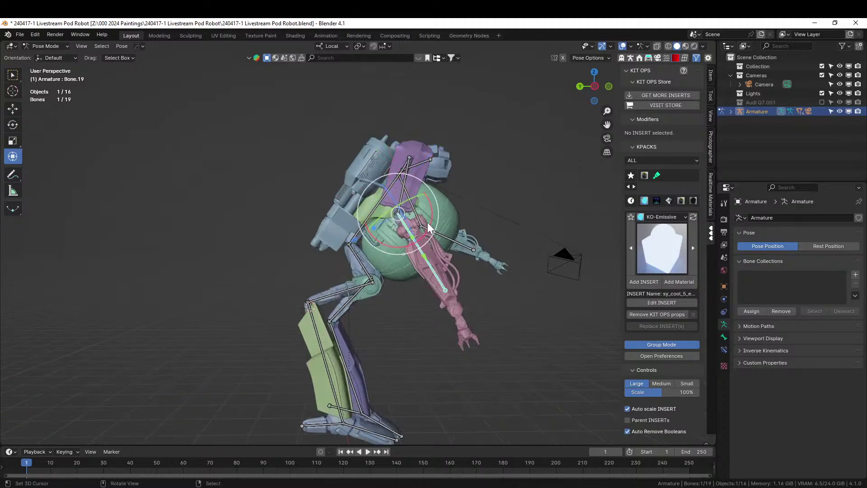
{"action": "key", "text": "r"}
{"action": "key", "text": "x"}
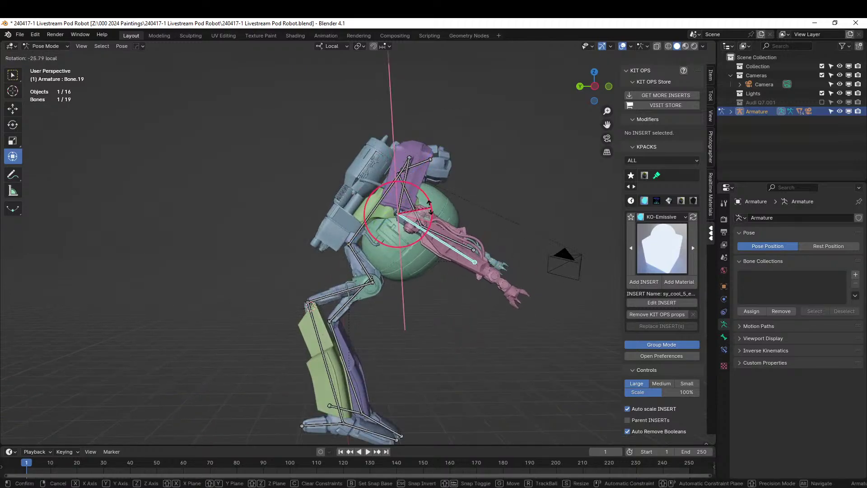
{"action": "left_click", "coordinate": [429, 213]}
Turn the head bone, Bone.07, by 18.6° about its local Z axis and save the file.
{"action": "middle_click_drag", "start_coordinate": [429, 212], "coordinate": [370, 245]}
{"action": "middle_click_drag", "start_coordinate": [343, 236], "coordinate": [333, 185]}
{"action": "left_click", "coordinate": [292, 175]}
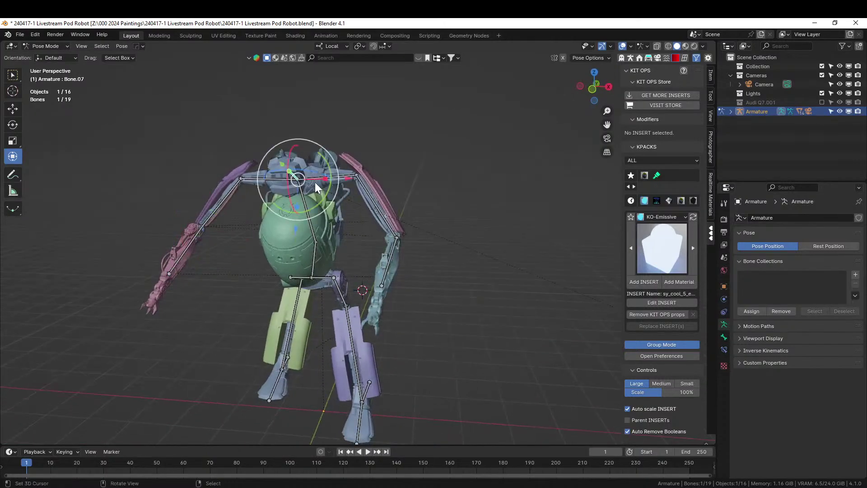
{"action": "key", "text": "r"}
{"action": "key", "text": "z"}
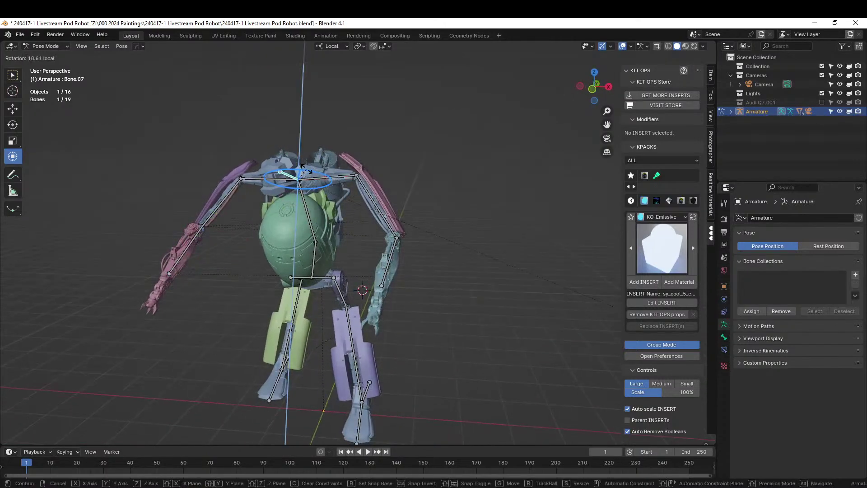
{"action": "left_click", "coordinate": [305, 168]}
{"action": "middle_click_drag", "start_coordinate": [305, 168], "coordinate": [333, 219]}
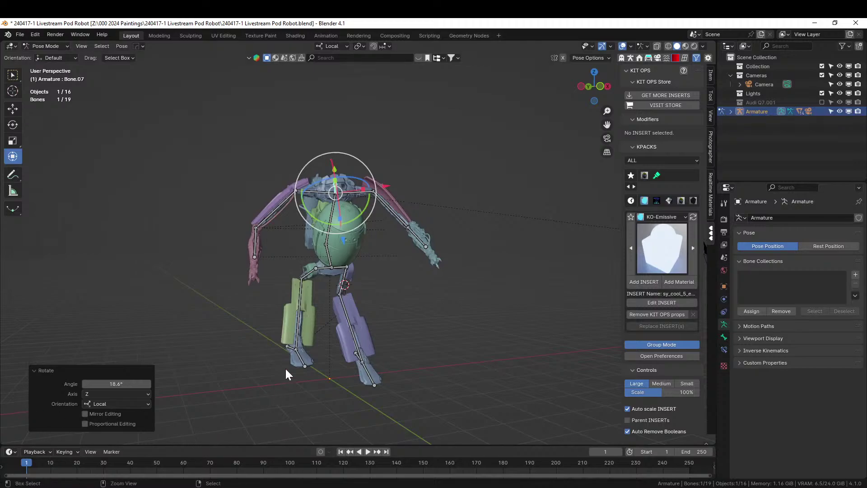
{"action": "key", "text": "ctrl+s"}
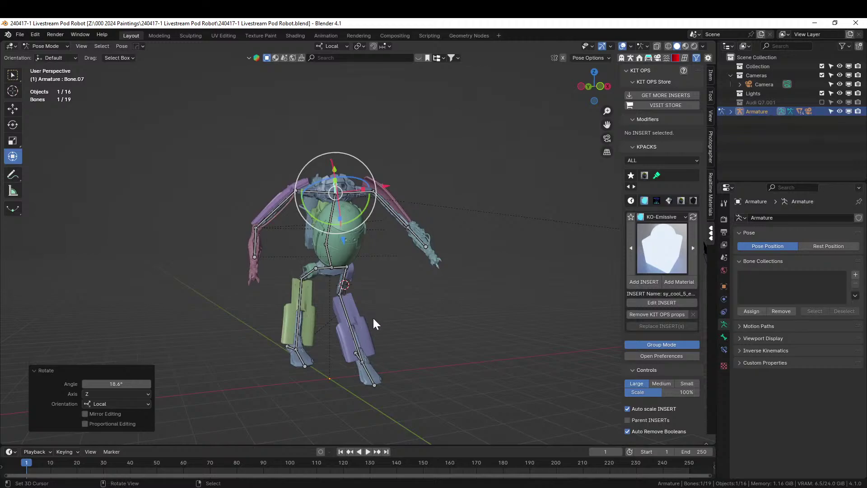
Open the recent file kb3d_missiontominerva-native in a separate Blender window.
{"action": "right_click", "coordinate": [476, 487]}
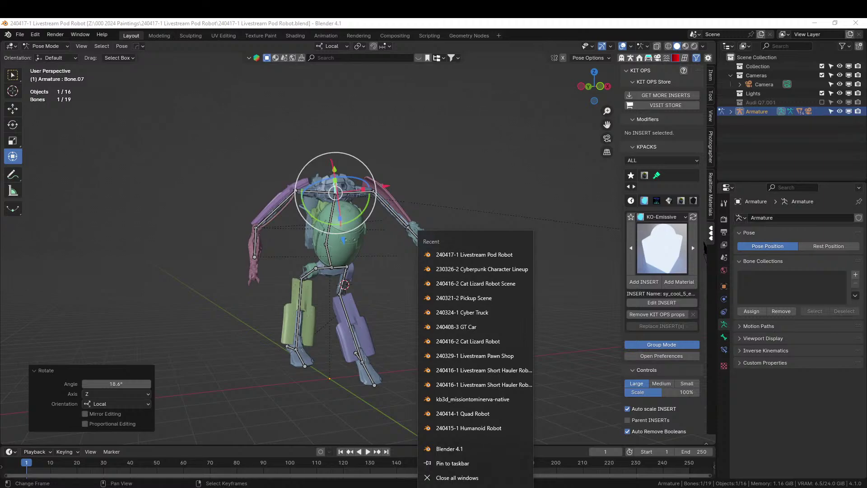
{"action": "left_click", "coordinate": [486, 399]}
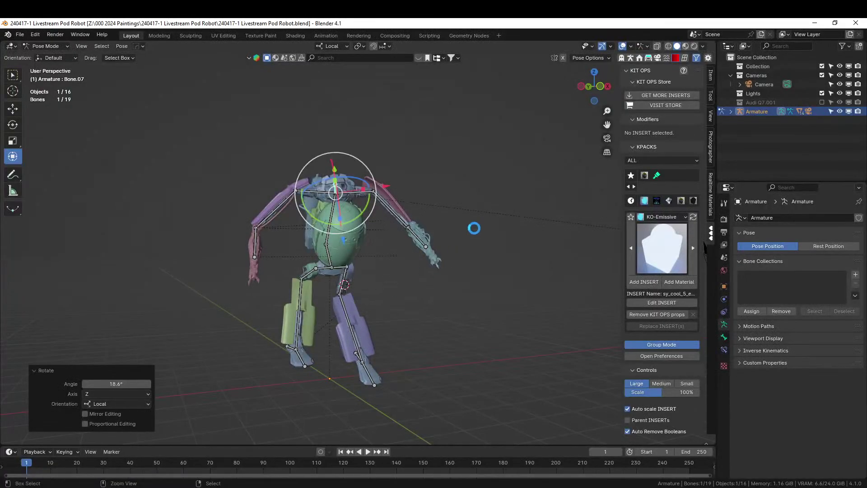
Examine the twin back engines up close in rendered shading, and return the viewport to solid shading.
{"action": "left_click", "coordinate": [694, 45]}
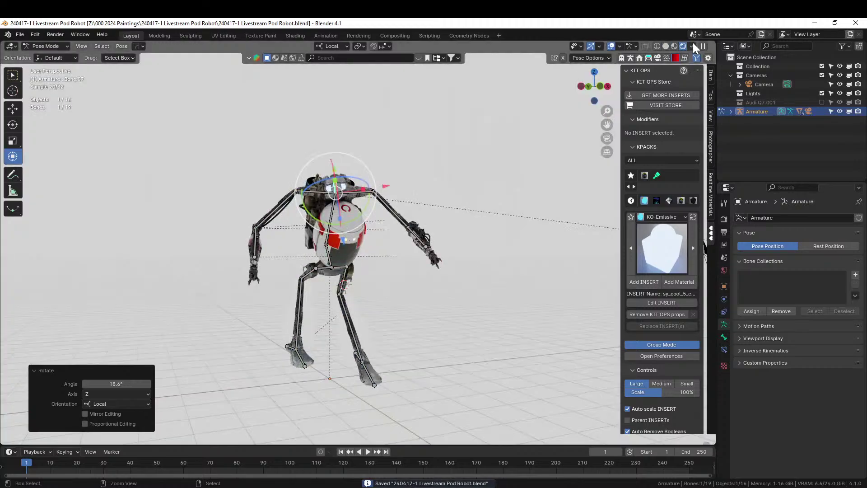
{"action": "scroll", "coordinate": [397, 258], "scroll_direction": "up", "scroll_amount": 3}
{"action": "middle_click_drag", "start_coordinate": [397, 261], "coordinate": [416, 334]}
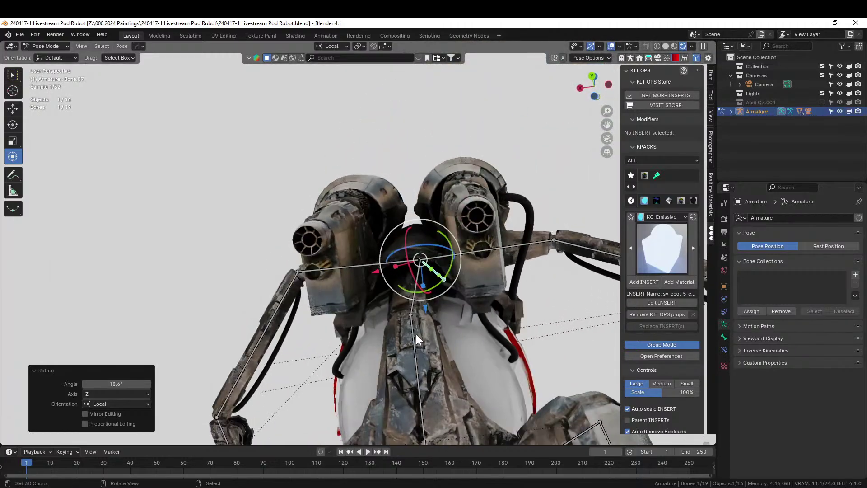
{"action": "left_click", "coordinate": [667, 46]}
{"action": "left_click", "coordinate": [677, 46]}
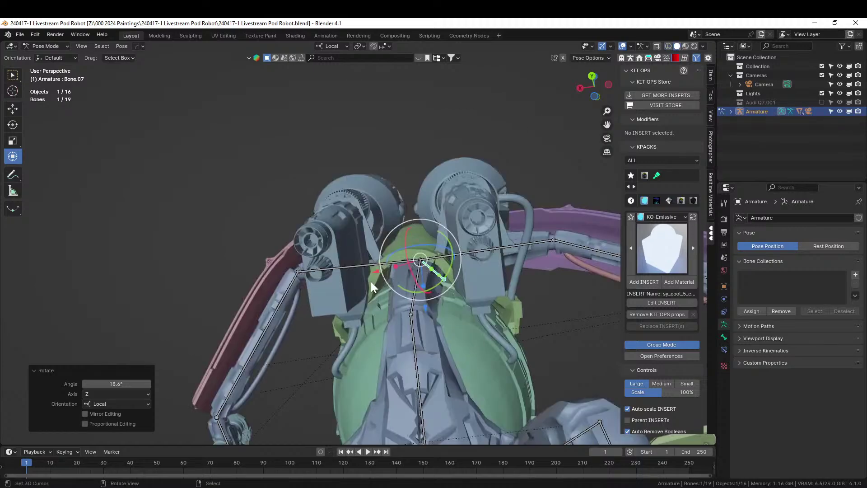
{"action": "key", "text": "Tab"}
{"action": "scroll", "coordinate": [409, 277], "scroll_direction": "up", "scroll_amount": 5}
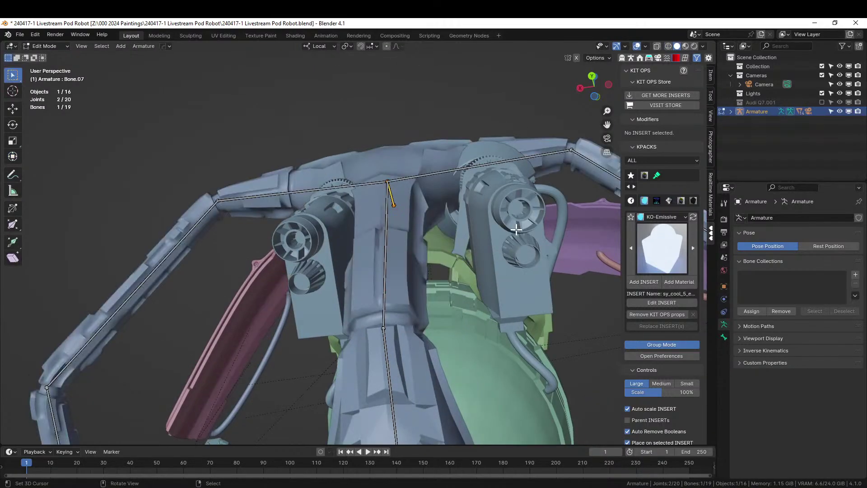
{"action": "key", "text": "Tab"}
{"action": "left_click", "coordinate": [311, 229]}
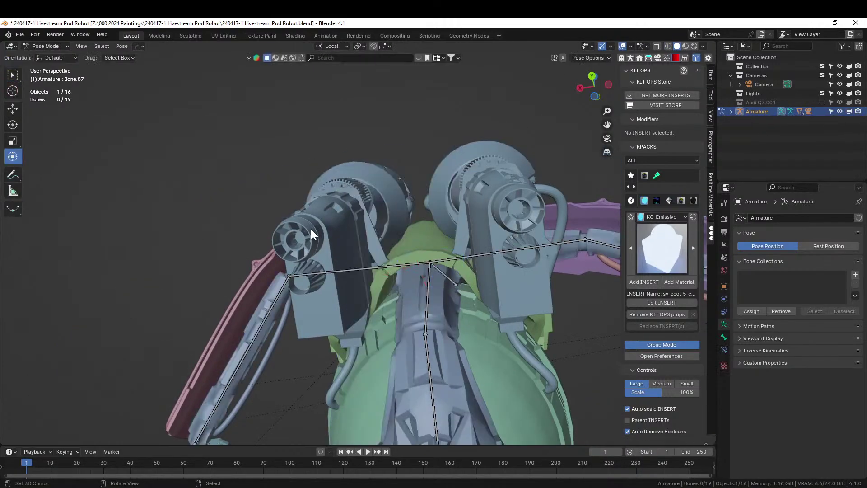
Leave Pose Mode, edit the Engine_17 mesh, and select the four round inner faces of its exhaust nozzles.
{"action": "left_click", "coordinate": [46, 45]}
{"action": "left_click", "coordinate": [41, 56]}
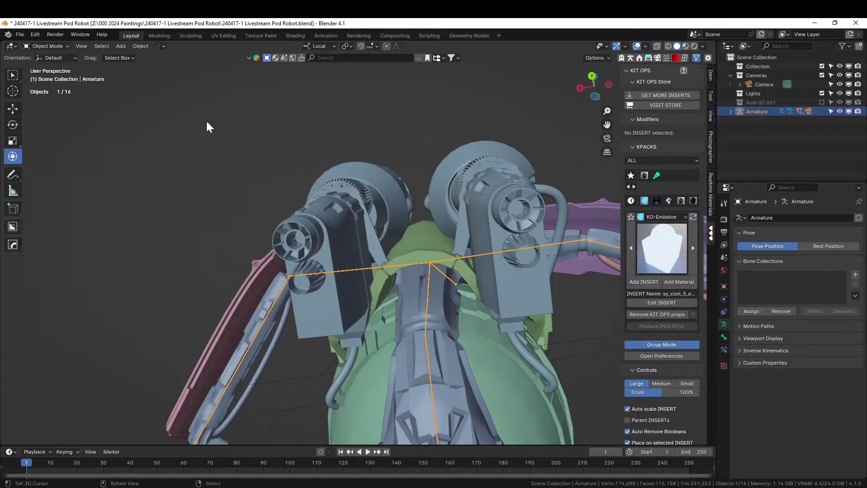
{"action": "left_click", "coordinate": [333, 167]}
{"action": "key", "text": "Tab"}
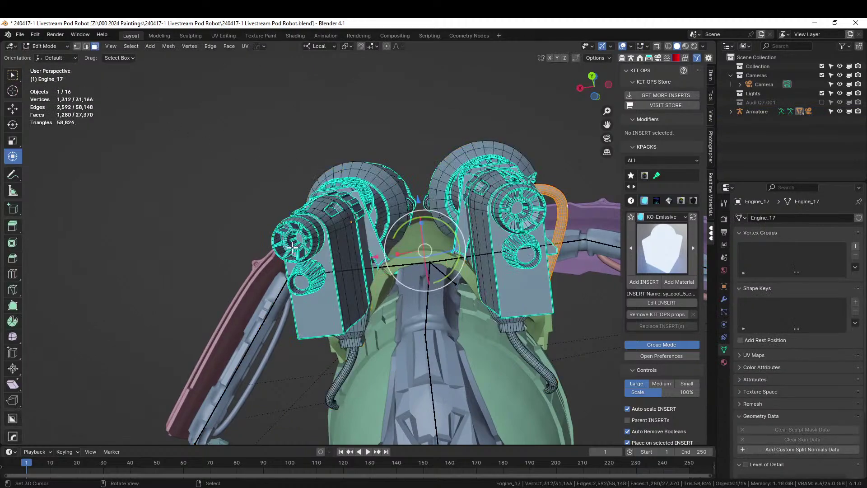
{"action": "left_click", "coordinate": [300, 271]}
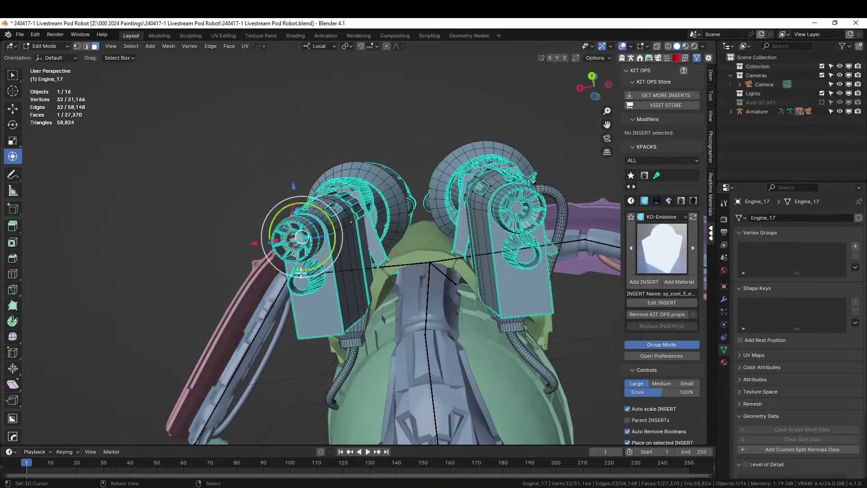
{"action": "left_click", "coordinate": [520, 211], "text": "shift"}
{"action": "left_click", "coordinate": [526, 254], "text": "shift"}
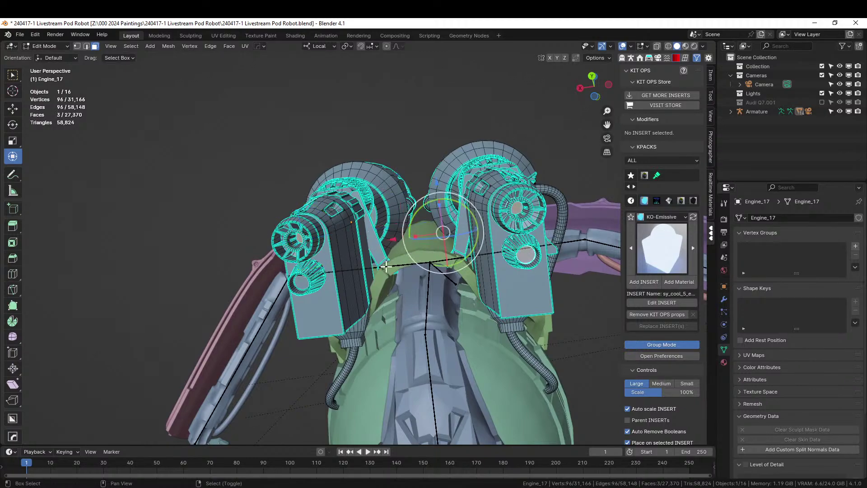
{"action": "left_click", "coordinate": [300, 281], "text": "shift"}
Add a material slot for the selected exhaust faces, assign it to them, and fill it with the Effect_Engine_Exhaust_Glow material.
{"action": "left_click", "coordinate": [724, 362]}
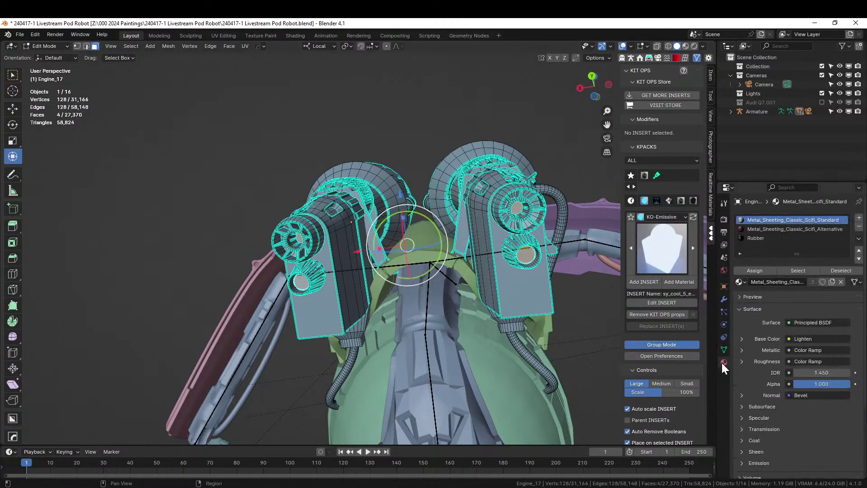
{"action": "left_click", "coordinate": [859, 217]}
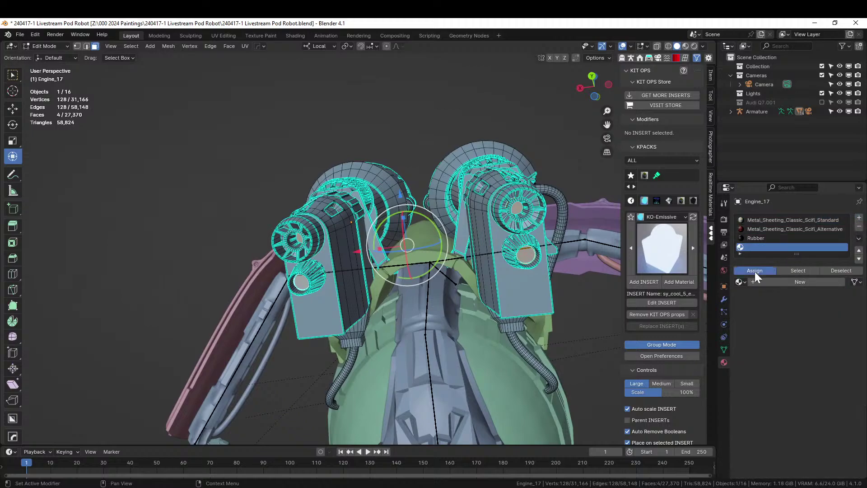
{"action": "left_click", "coordinate": [755, 270]}
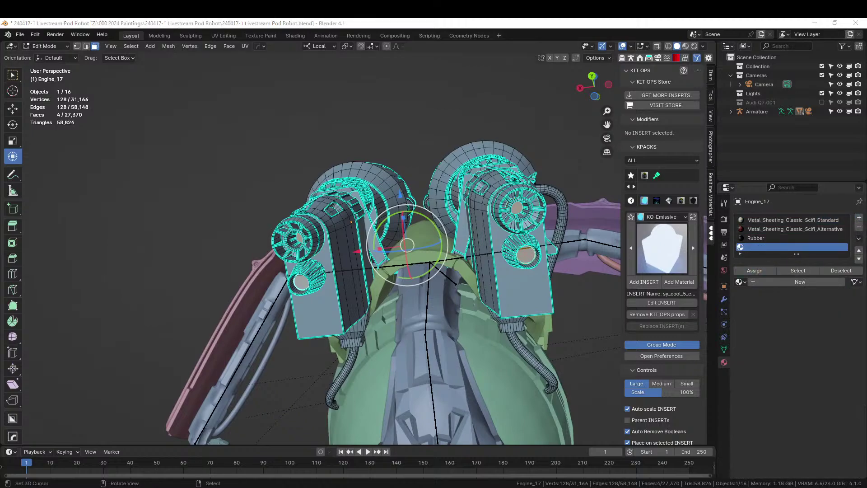
{"action": "left_click_drag", "start_coordinate": [823, 112], "coordinate": [822, 248]}
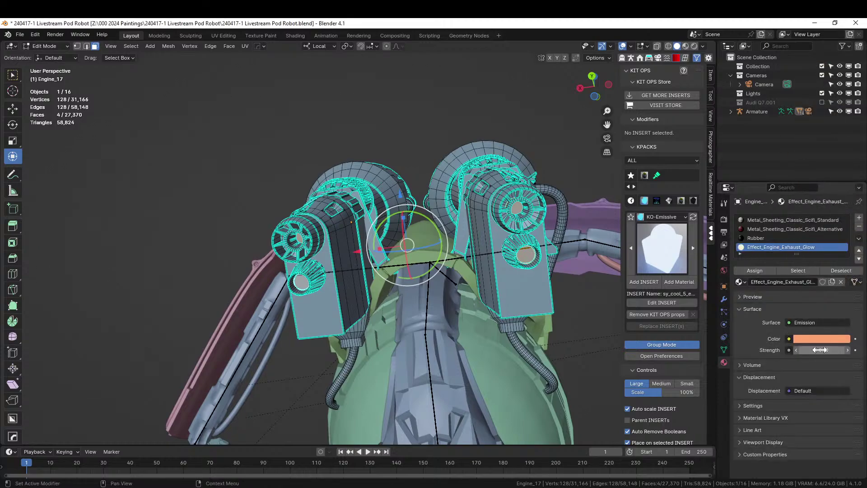
Set the exhaust glow material's emission strength to 500 and save the file.
{"action": "left_click", "coordinate": [803, 350]}
{"action": "key", "text": "Return"}
{"action": "left_click", "coordinate": [806, 351]}
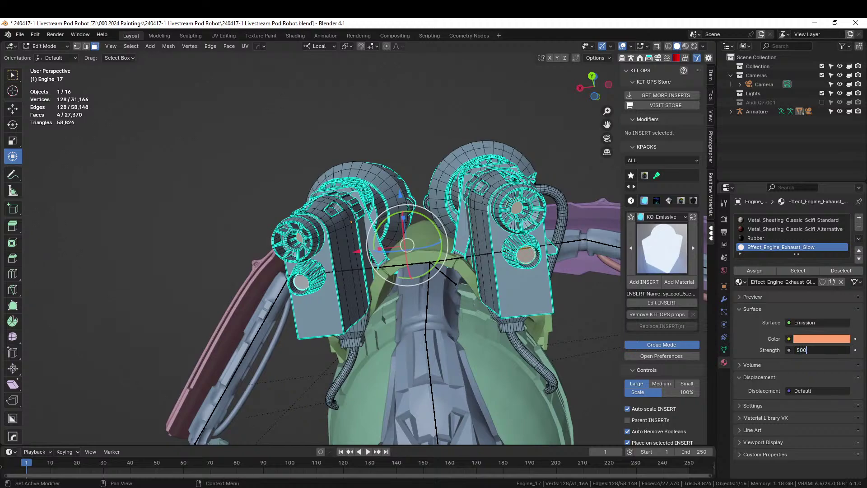
{"action": "key", "text": "Return"}
{"action": "key", "text": "ctrl+s"}
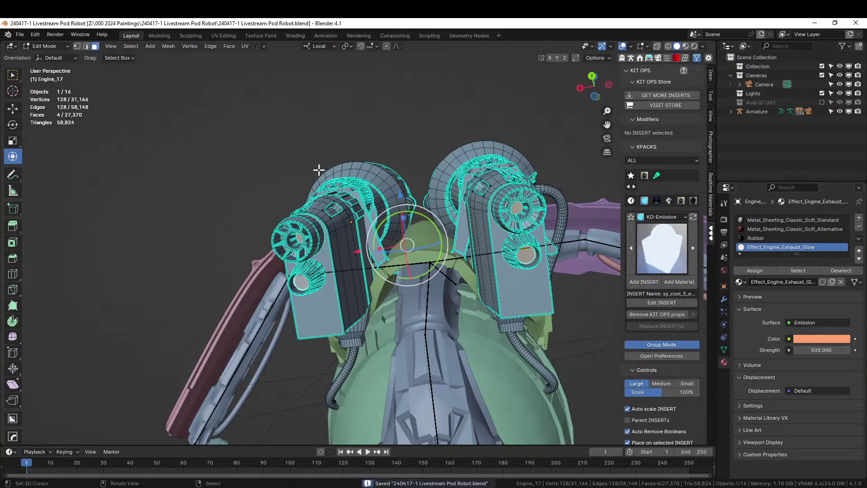
Return to Object Mode and inspect the engine exhaust glow on the robot in rendered shading.
{"action": "key", "text": "Tab"}
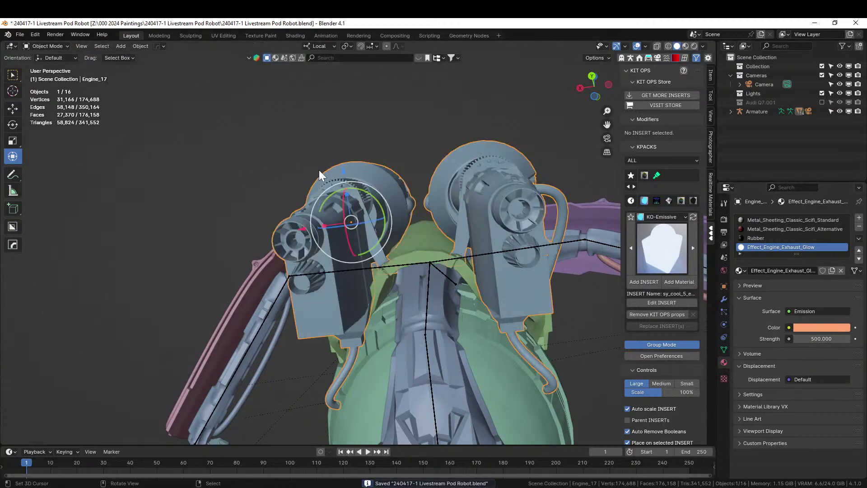
{"action": "key", "text": "z"}
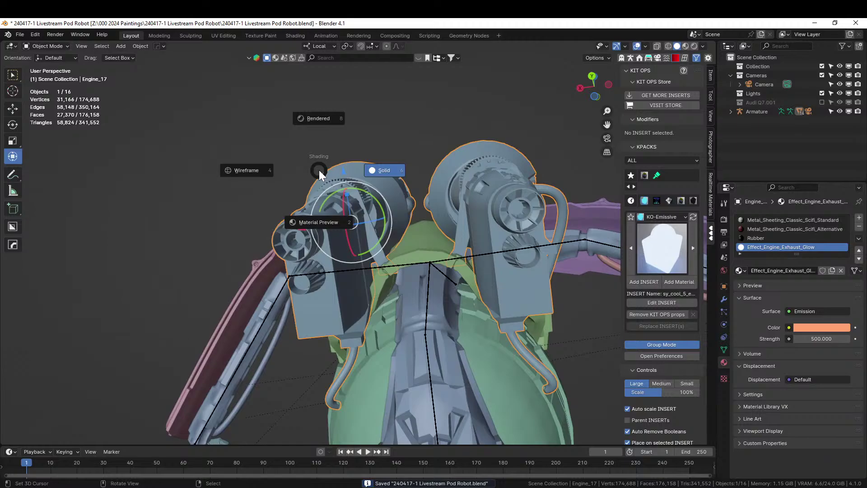
{"action": "left_click", "coordinate": [322, 162]}
{"action": "mouse_move", "coordinate": [375, 145]}
{"action": "middle_mouse_down"}
{"action": "mouse_move", "coordinate": [384, 203]}
{"action": "mouse_move", "coordinate": [291, 228]}
{"action": "mouse_move", "coordinate": [242, 228]}
{"action": "mouse_move", "coordinate": [395, 186]}
{"action": "mouse_move", "coordinate": [615, 216]}
{"action": "mouse_move", "coordinate": [22, 220]}
{"action": "mouse_move", "coordinate": [103, 194]}
{"action": "mouse_move", "coordinate": [50, 213]}
{"action": "mouse_move", "coordinate": [2, 214]}
{"action": "middle_mouse_up"}
{"action": "scroll", "coordinate": [242, 228], "scroll_direction": "down", "scroll_amount": 4}
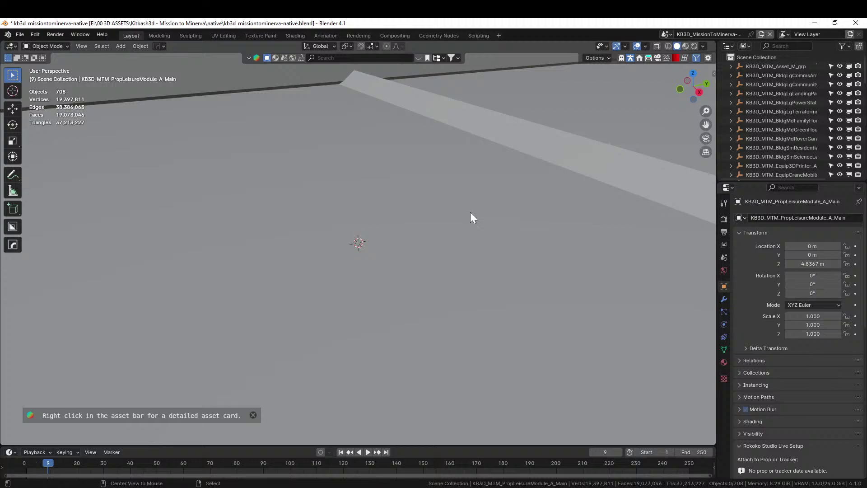
{"action": "key", "text": "ctrl+KP_1"}
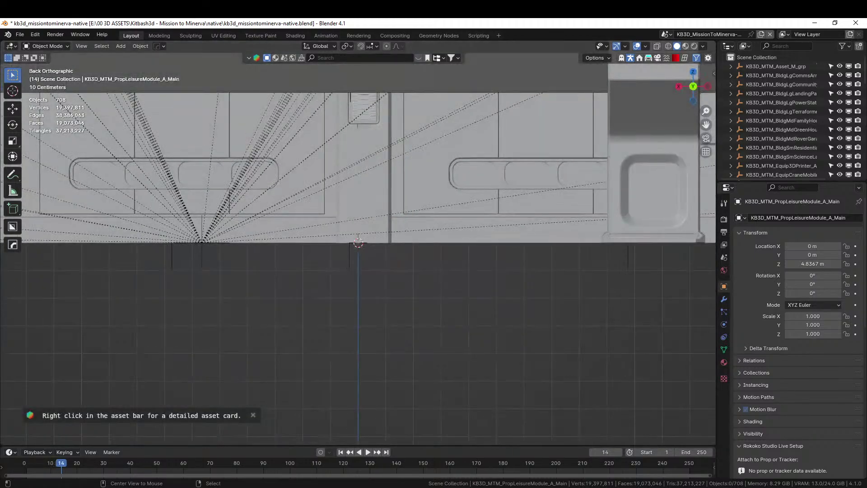
{"action": "left_click", "coordinate": [369, 451]}
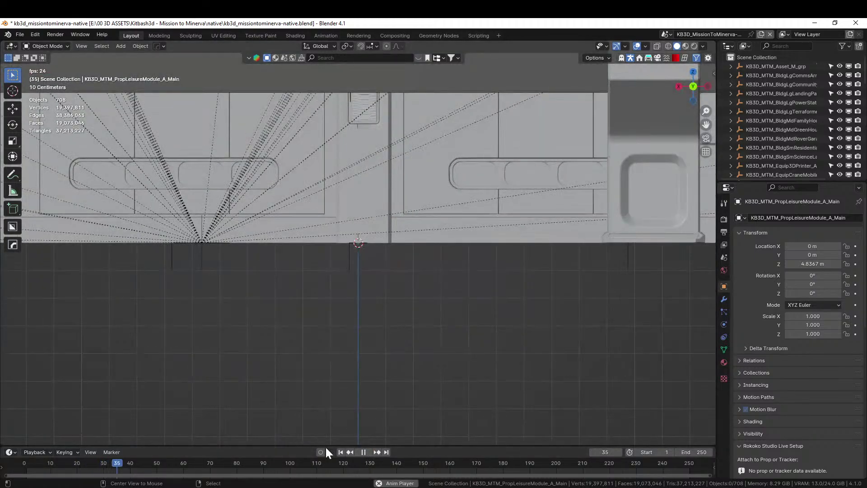
{"action": "left_click", "coordinate": [366, 451]}
{"action": "left_click", "coordinate": [340, 452]}
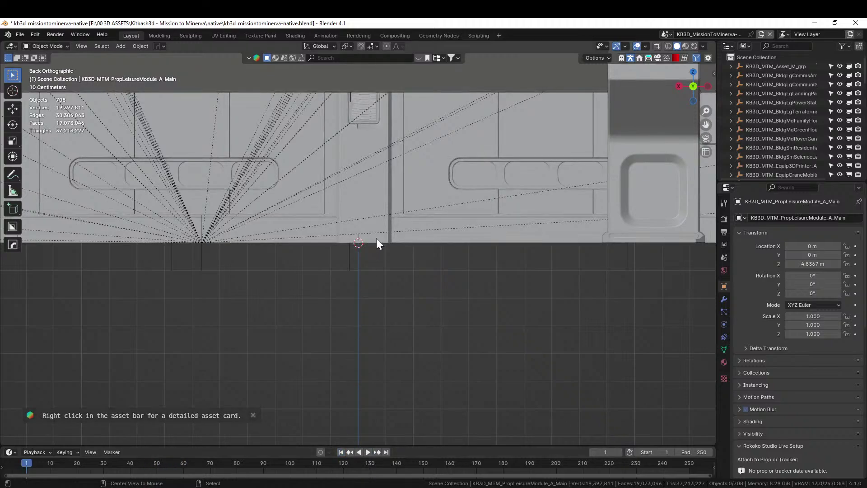
{"action": "key", "text": "Right"}
{"action": "key", "text": "Right"}
{"action": "key", "text": "Right"}
{"action": "key", "text": "Right"}
{"action": "key", "text": "Right"}
{"action": "key", "text": "Right"}
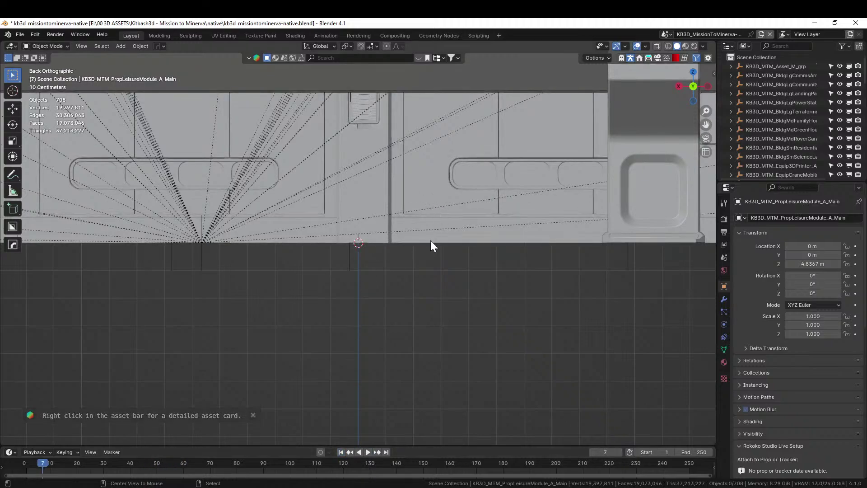
{"action": "key", "text": "Right"}
{"action": "key", "text": "Right"}
{"action": "key", "text": "Right"}
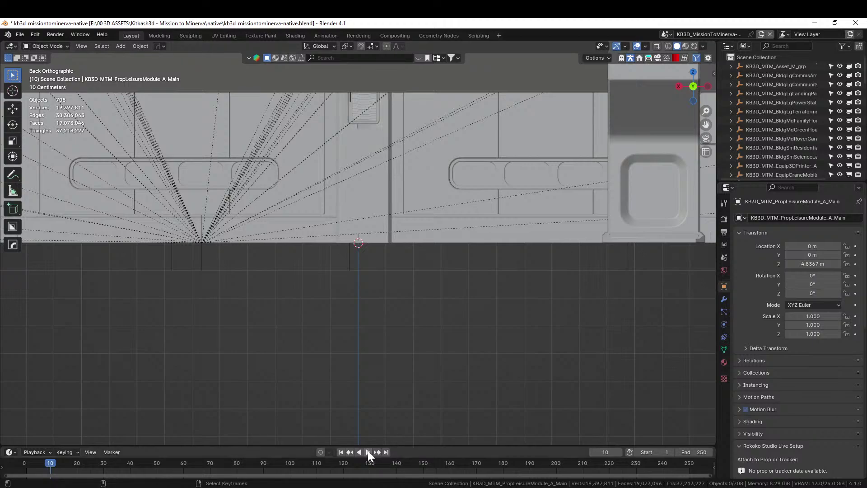
Select the rover garage building, switch to the Modeling workspace and return to Object Mode.
{"action": "left_click", "coordinate": [259, 194], "text": "alt"}
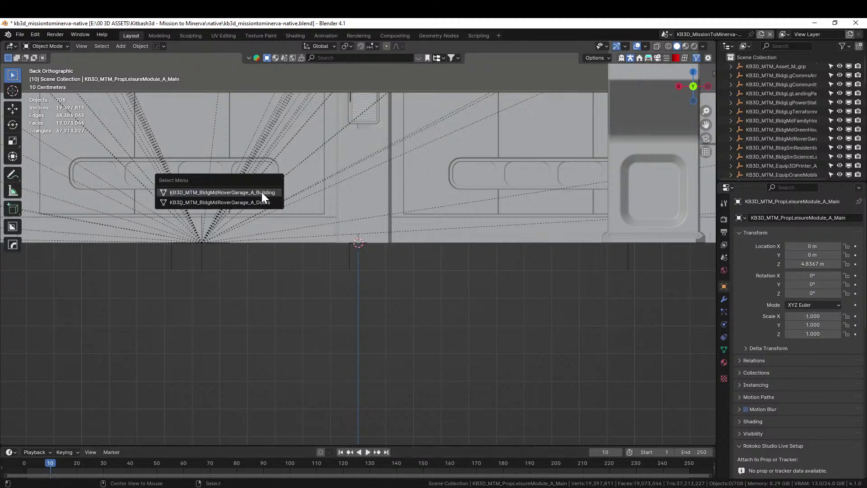
{"action": "left_click", "coordinate": [262, 191]}
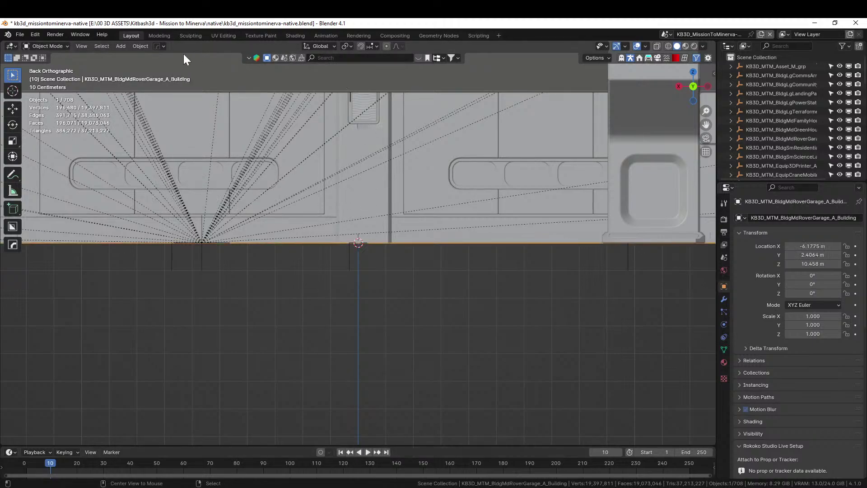
{"action": "left_click", "coordinate": [154, 35]}
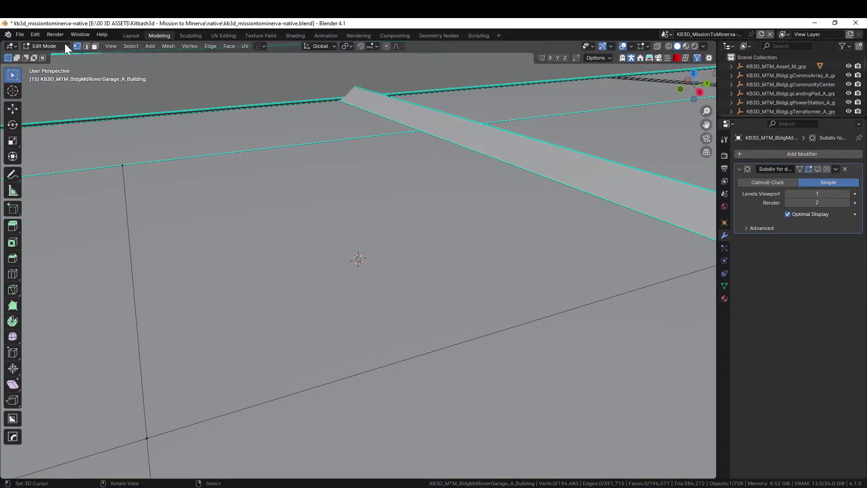
{"action": "left_click", "coordinate": [65, 48]}
{"action": "left_click", "coordinate": [53, 56]}
Find the large landing pad building among the kit assets and select its front platform.
{"action": "scroll", "coordinate": [418, 175], "scroll_direction": "down", "scroll_amount": 8}
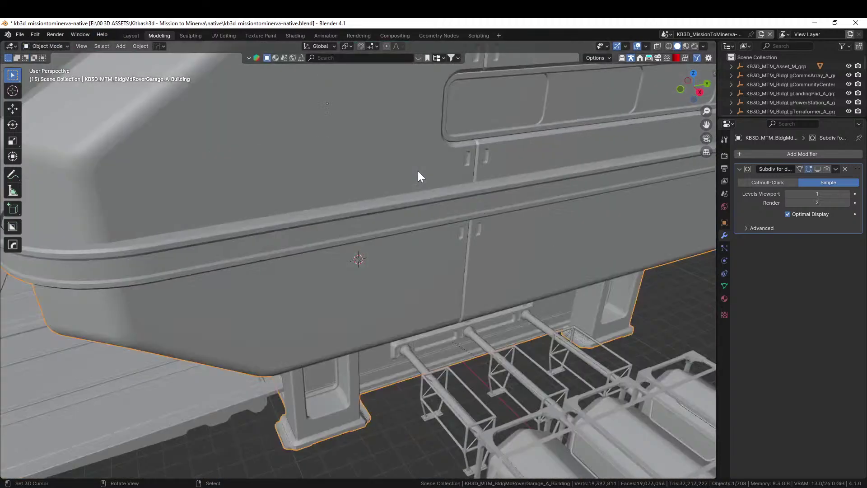
{"action": "scroll", "coordinate": [418, 171], "scroll_direction": "down", "scroll_amount": 10}
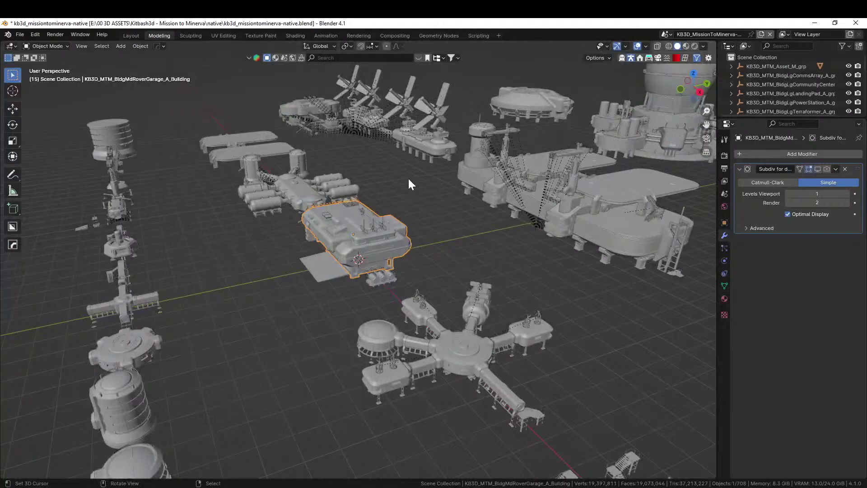
{"action": "middle_click_drag", "start_coordinate": [408, 177], "coordinate": [424, 214]}
{"action": "middle_click_drag", "start_coordinate": [255, 256], "coordinate": [644, 364]}
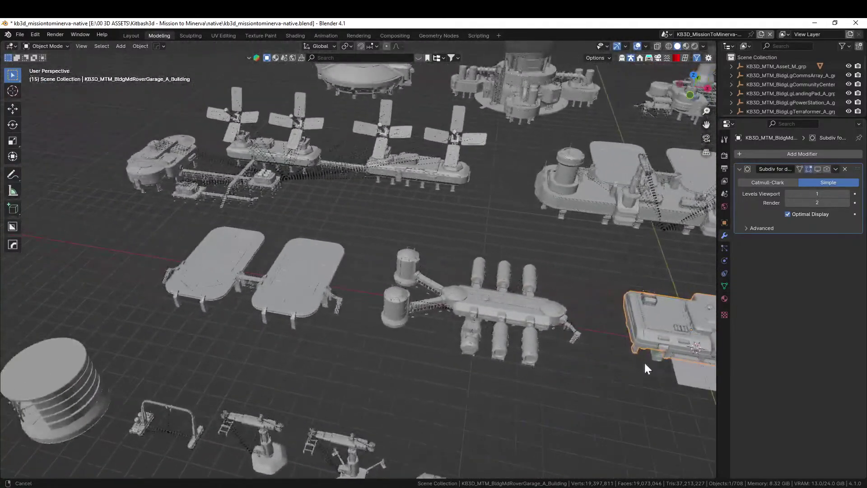
{"action": "middle_click_drag", "start_coordinate": [319, 300], "coordinate": [542, 322]}
{"action": "scroll", "coordinate": [466, 260], "scroll_direction": "up", "scroll_amount": 8}
{"action": "middle_click_drag", "start_coordinate": [325, 321], "coordinate": [280, 295], "text": "shift"}
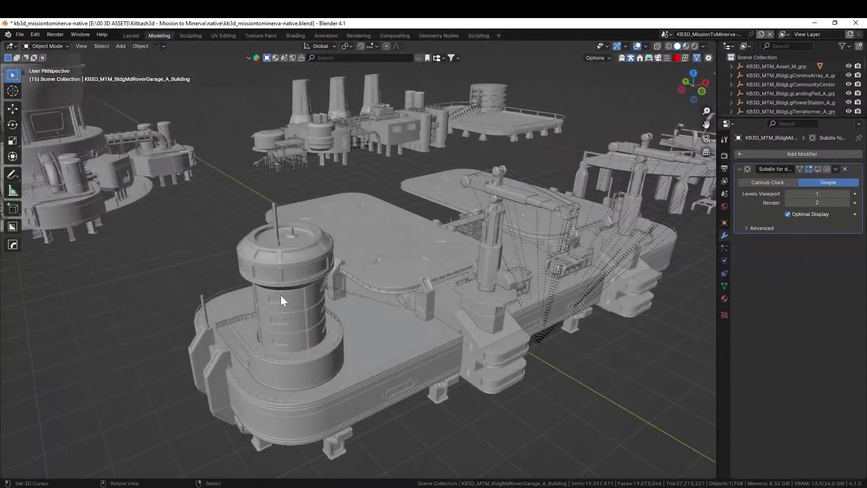
{"action": "left_click", "coordinate": [401, 240]}
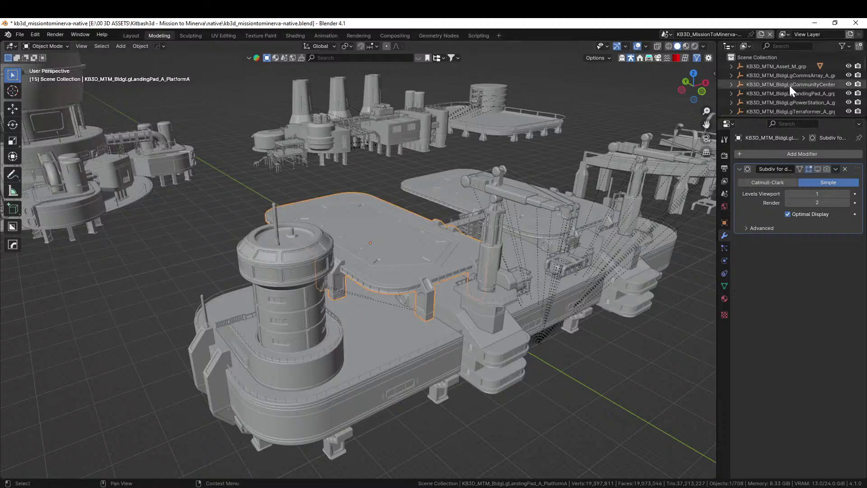
Select the landing pad's parent group KB3D_MTM_BldgLgLandingPad_A_grp together with its whole hierarchy.
{"action": "key", "text": "KP_Decimal"}
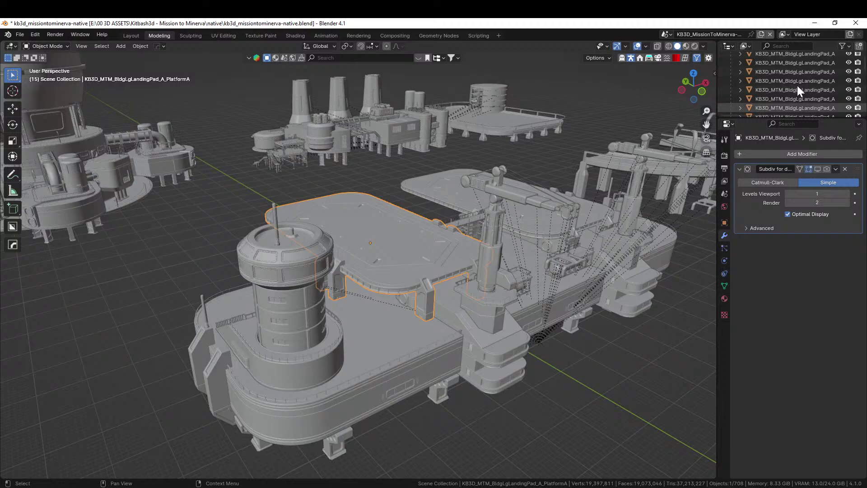
{"action": "scroll", "coordinate": [798, 85], "scroll_direction": "up", "scroll_amount": 3}
{"action": "left_click", "coordinate": [768, 83]}
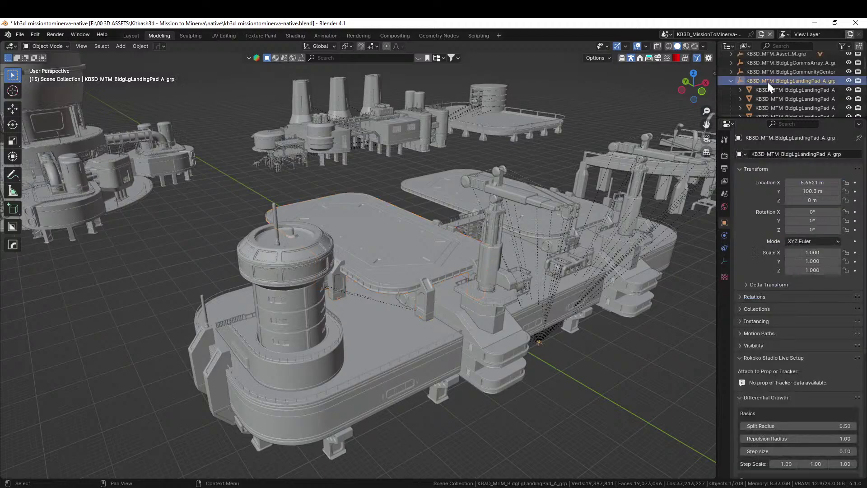
{"action": "right_click", "coordinate": [768, 82]}
{"action": "left_click", "coordinate": [736, 133]}
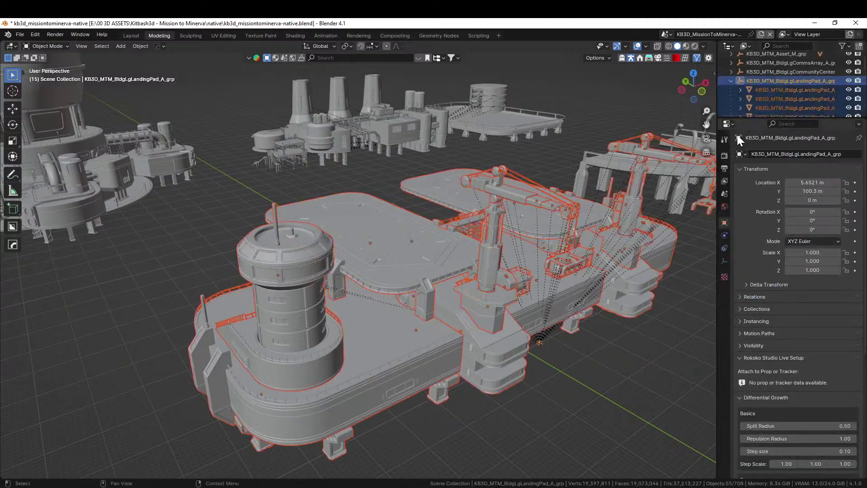
Copy the landing pad objects and paste them into the Livestream Pod Robot file in solid shading.
{"action": "middle_click_drag", "start_coordinate": [410, 260], "coordinate": [337, 251]}
{"action": "key", "text": "ctrl+c"}
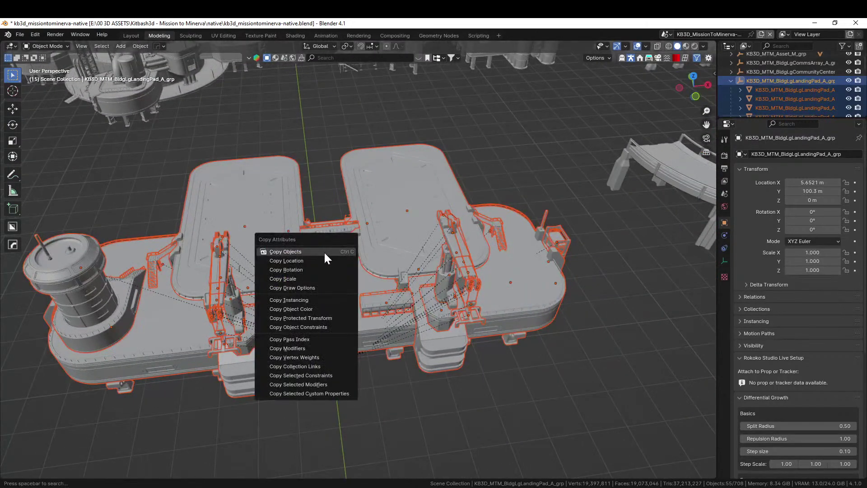
{"action": "left_click", "coordinate": [325, 251]}
{"action": "key", "text": "alt+Tab"}
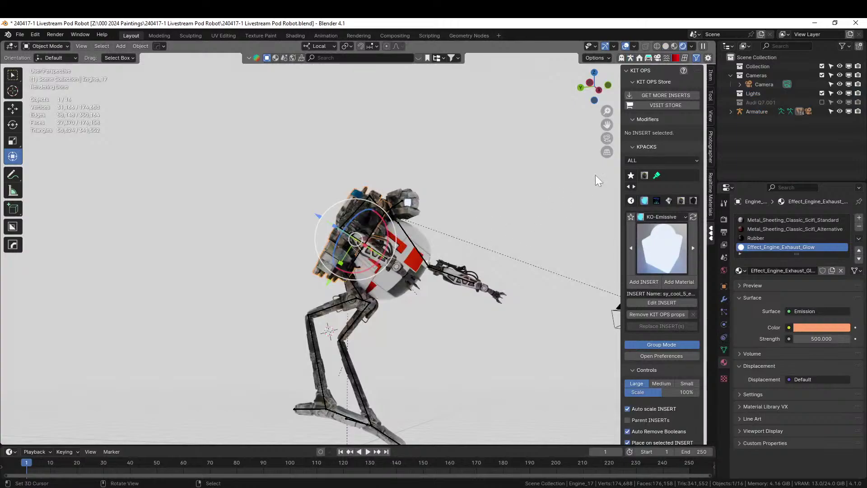
{"action": "left_click", "coordinate": [666, 47]}
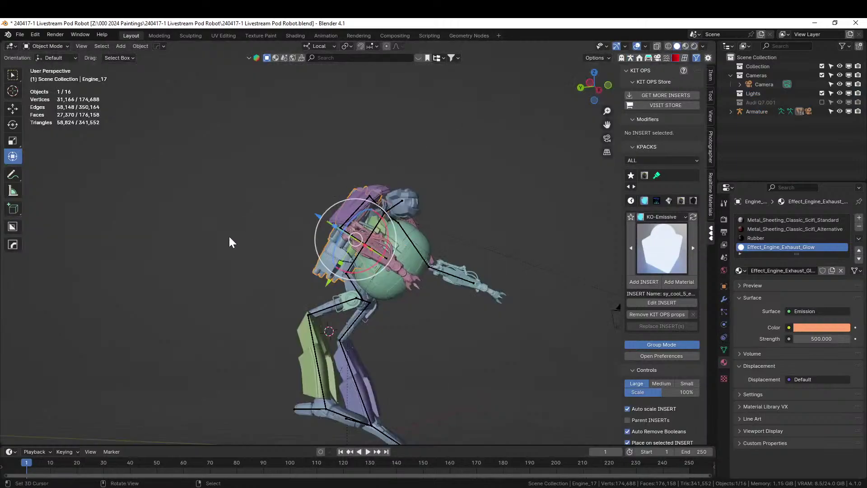
{"action": "key", "text": "ctrl+v"}
Make the landing pad's platform the active object and join all pasted parts into it.
{"action": "scroll", "coordinate": [155, 259], "scroll_direction": "down", "scroll_amount": 10}
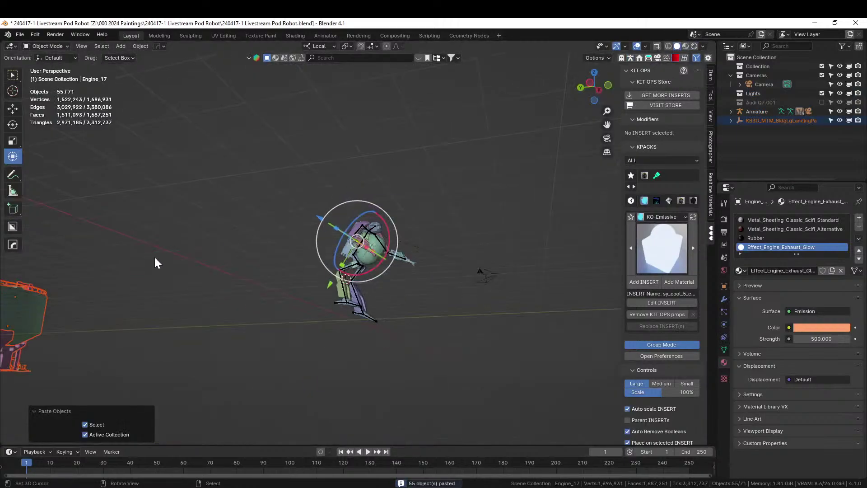
{"action": "middle_click_drag", "start_coordinate": [167, 282], "coordinate": [361, 335]}
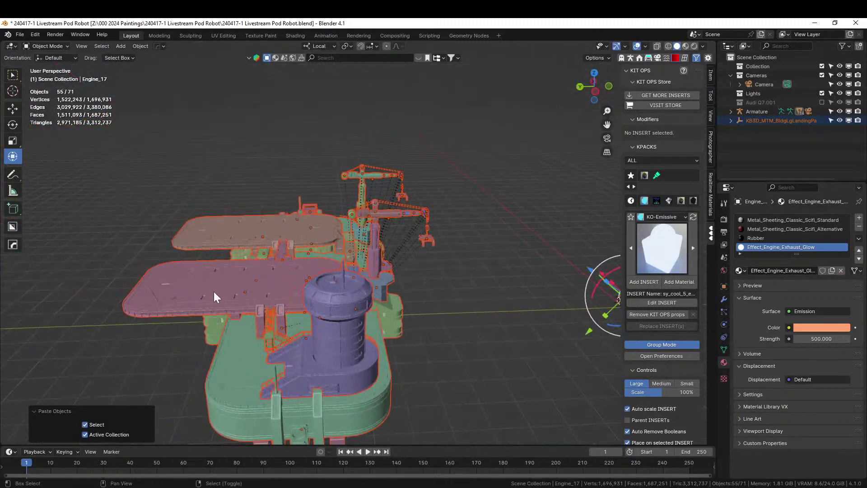
{"action": "left_click", "coordinate": [244, 281], "text": "shift"}
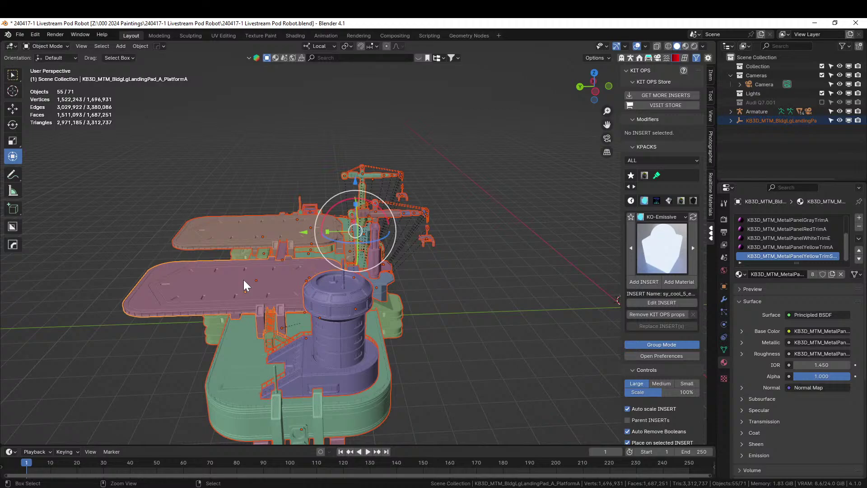
{"action": "key", "text": "ctrl+j"}
From the top view, move the landing pad about 21.6 m in X and -129.6 m in Y to surround the robot.
{"action": "middle_click_drag", "start_coordinate": [243, 280], "coordinate": [262, 318]}
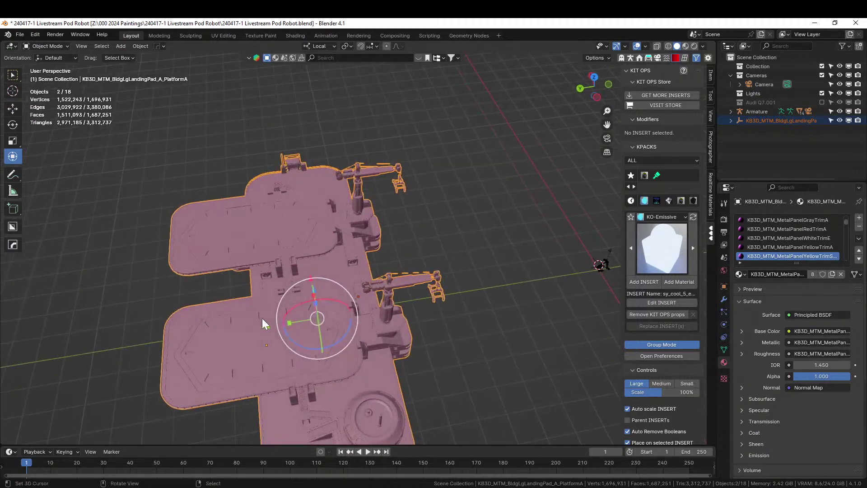
{"action": "key", "text": "KP_7"}
{"action": "scroll", "coordinate": [359, 249], "scroll_direction": "down", "scroll_amount": 4}
{"action": "key", "text": "g"}
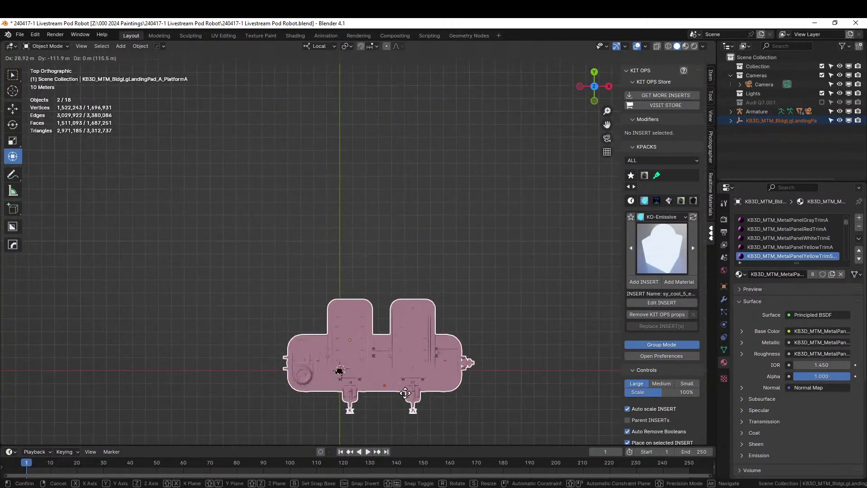
{"action": "left_click", "coordinate": [395, 410]}
Lower the landing pad about 29.9 m along Z relative to the robot.
{"action": "middle_click_drag", "start_coordinate": [394, 410], "coordinate": [462, 311]}
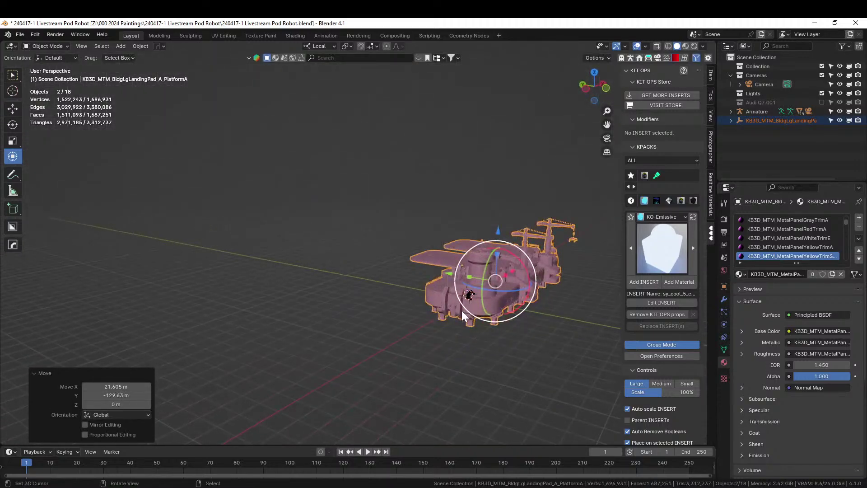
{"action": "key", "text": "g"}
{"action": "key", "text": "z"}
{"action": "key", "text": "z"}
{"action": "left_click", "coordinate": [479, 381]}
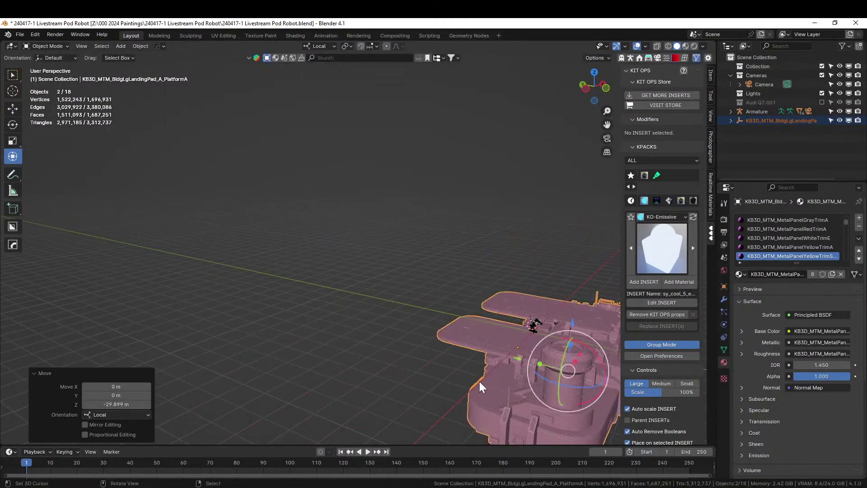
{"action": "key", "text": "KP_Decimal"}
{"action": "middle_click_drag", "start_coordinate": [309, 357], "coordinate": [313, 343]}
{"action": "middle_click_drag", "start_coordinate": [351, 351], "coordinate": [447, 406]}
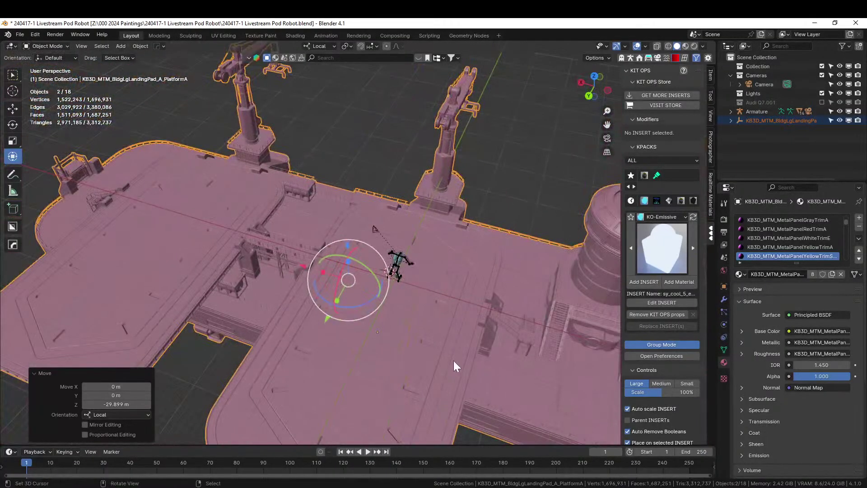
Try to rotate the landing pad 180 degrees, first about its local Z axis and again in the current view plane.
{"action": "type", "text": "rz"}
{"action": "type", "text": "180"}
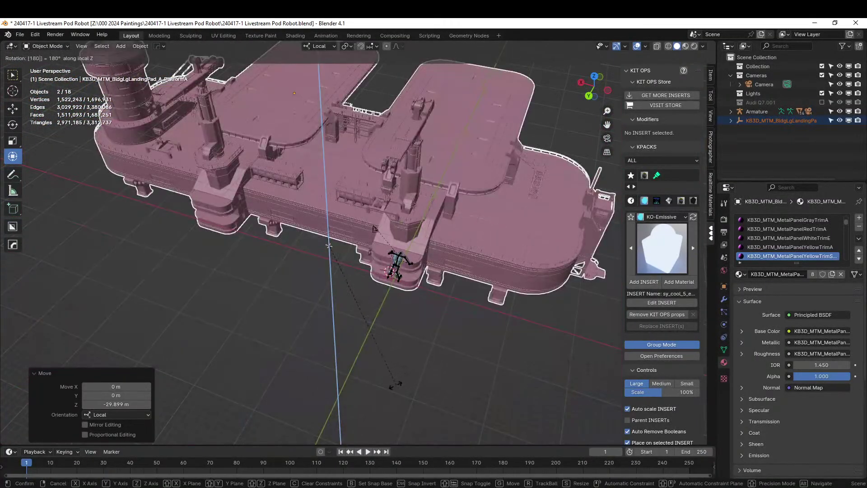
{"action": "key", "text": "Return"}
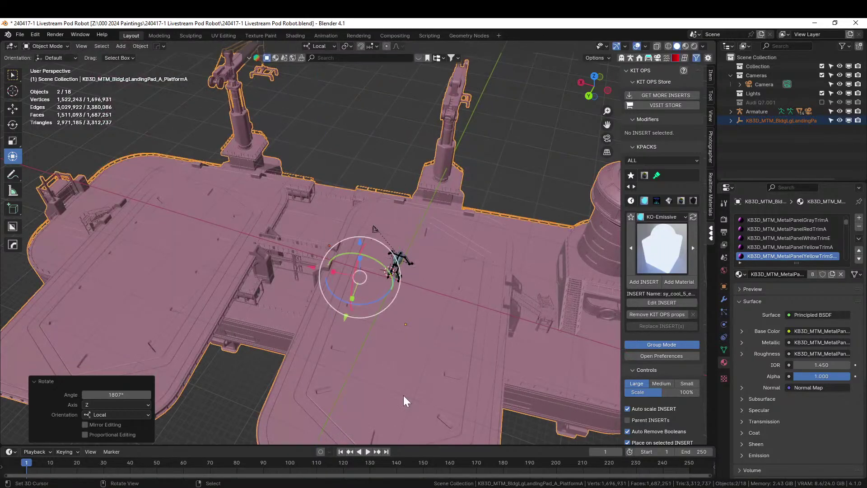
{"action": "type", "text": "r180"}
{"action": "key", "text": "Return"}
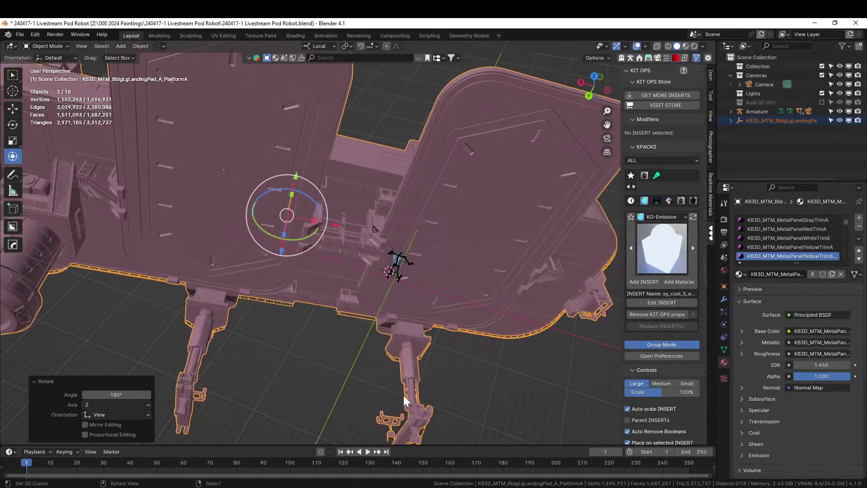
Set the transform orientation to Global.
{"action": "middle_click_drag", "start_coordinate": [470, 284], "coordinate": [427, 334]}
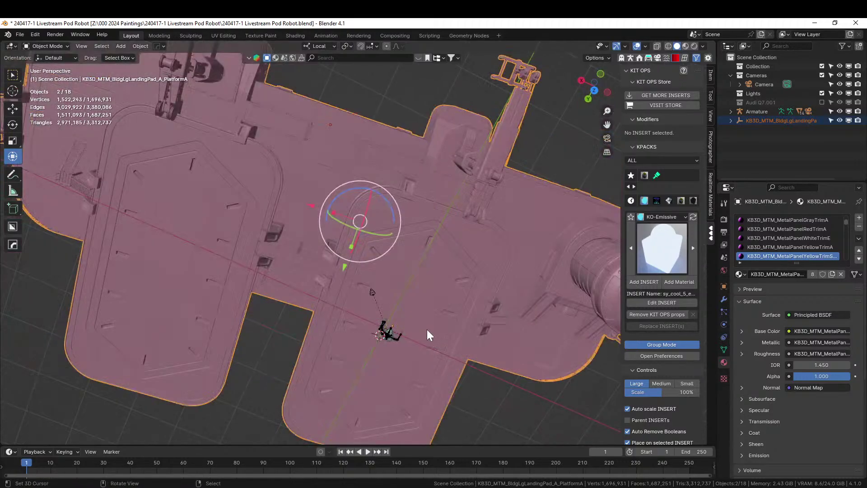
{"action": "left_click", "coordinate": [332, 45]}
{"action": "left_click", "coordinate": [315, 72]}
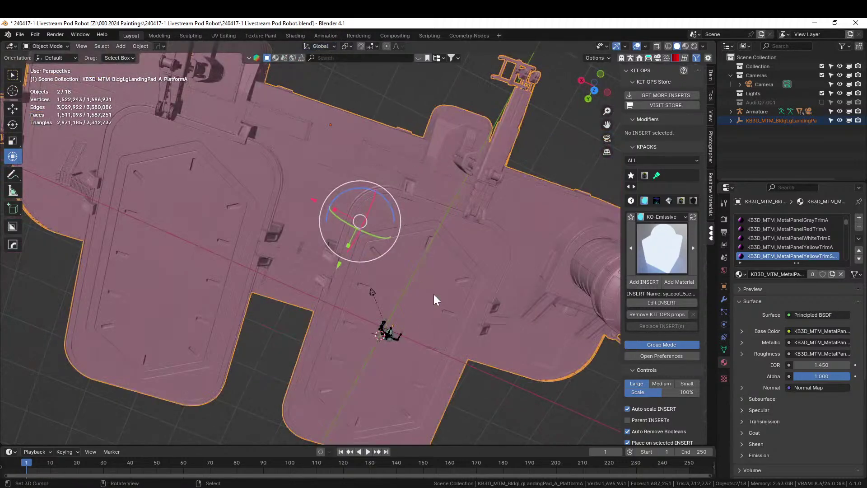
From the top view, clear the landing pad's rotation and rotate it about -181 degrees around the view's Z axis.
{"action": "key", "text": "KP_7"}
{"action": "scroll", "coordinate": [403, 312], "scroll_direction": "down", "scroll_amount": 6}
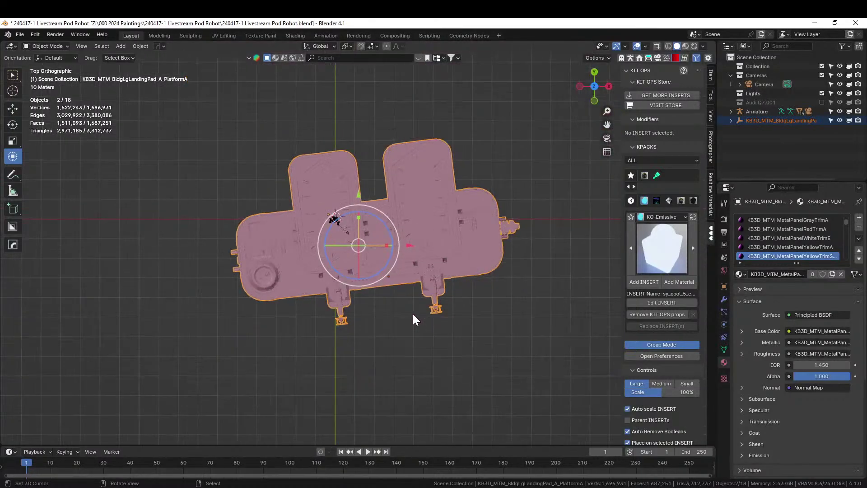
{"action": "key", "text": "alt+r"}
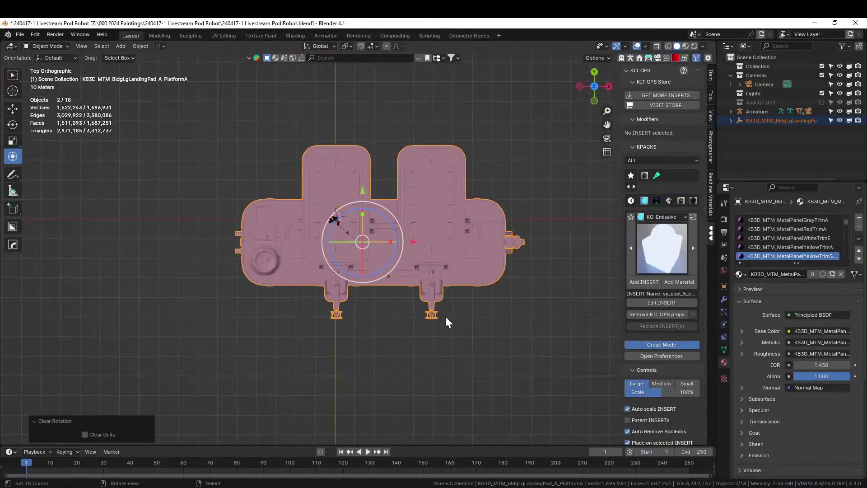
{"action": "key", "text": "r"}
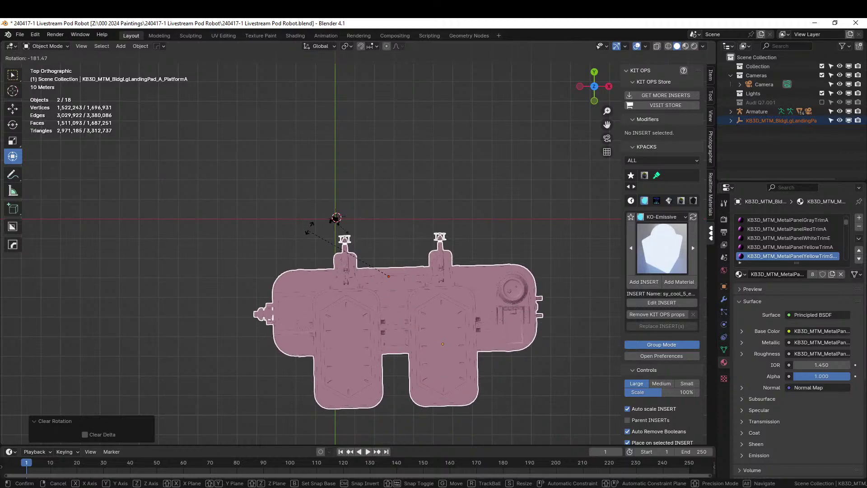
{"action": "left_click", "coordinate": [336, 219]}
Move the landing pad about -3.5 m in X, 75.5 m in Y and 4.25 m in Z to bring its deck beneath the robot.
{"action": "key", "text": "g"}
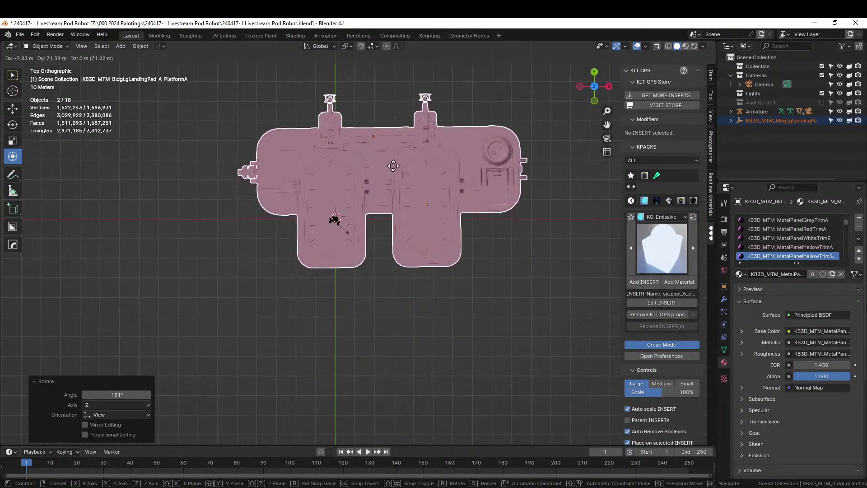
{"action": "left_click", "coordinate": [401, 161]}
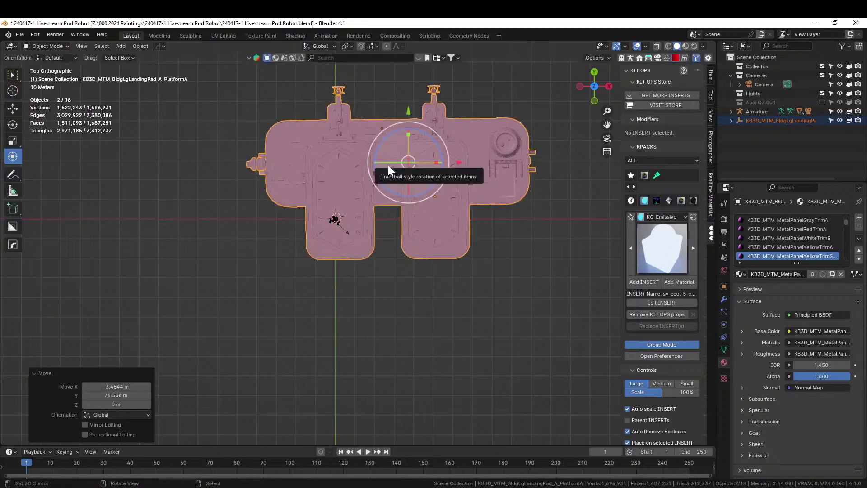
{"action": "middle_click_drag", "start_coordinate": [388, 165], "coordinate": [447, 258]}
{"action": "scroll", "coordinate": [297, 210], "scroll_direction": "up", "scroll_amount": 4}
{"action": "scroll", "coordinate": [312, 221], "scroll_direction": "up", "scroll_amount": 6}
{"action": "key", "text": "g"}
{"action": "key", "text": "z"}
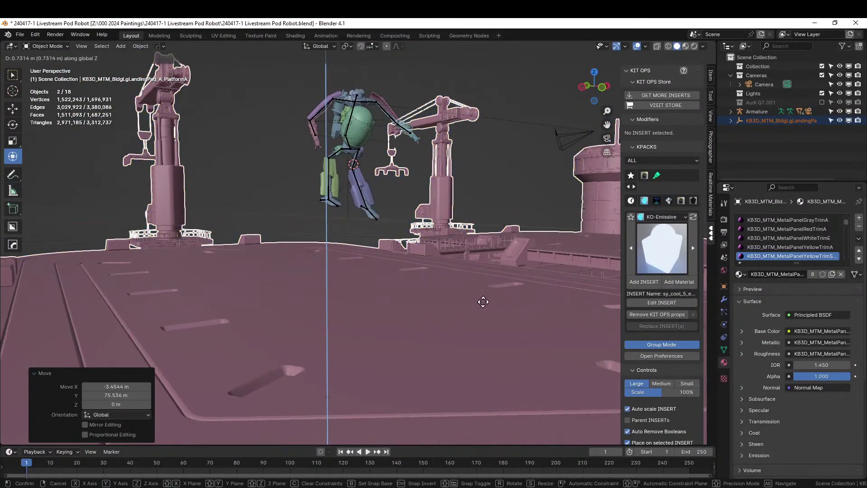
{"action": "left_click", "coordinate": [486, 288]}
Check the robot's placement on the landing pad deck and save the file.
{"action": "middle_click_drag", "start_coordinate": [485, 288], "coordinate": [426, 331]}
{"action": "scroll", "coordinate": [425, 332], "scroll_direction": "up", "scroll_amount": 5}
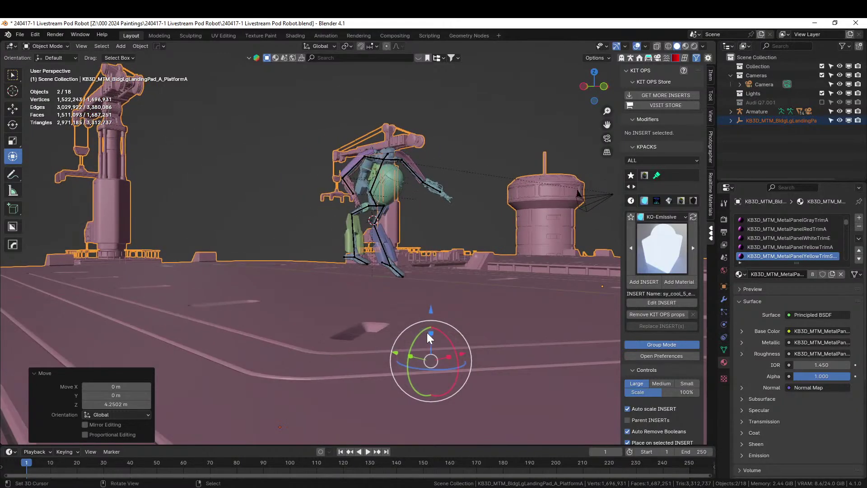
{"action": "scroll", "coordinate": [410, 260], "scroll_direction": "down", "scroll_amount": 5}
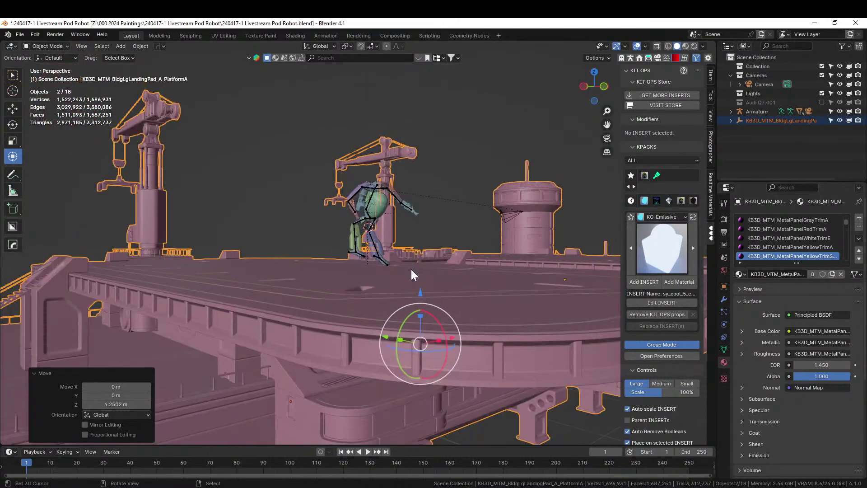
{"action": "middle_click_drag", "start_coordinate": [411, 269], "coordinate": [403, 297]}
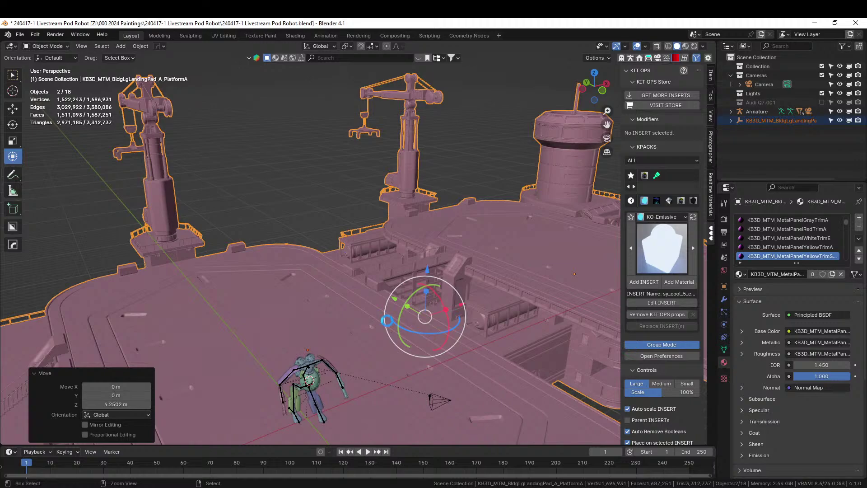
{"action": "key", "text": "ctrl+s"}
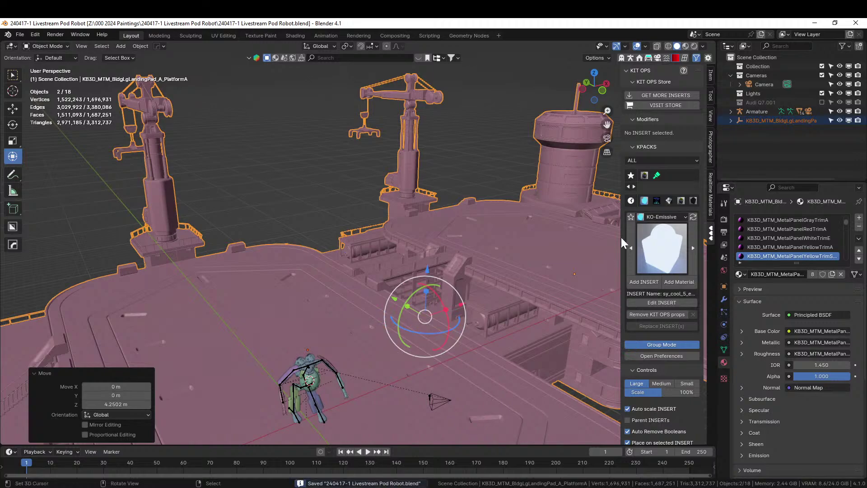
Using HDRi Maker, import an EXR sky from the mattePaint_hdri_seq022_2000px_cloudy_to_night folder as the background.
{"action": "left_click", "coordinate": [659, 58]}
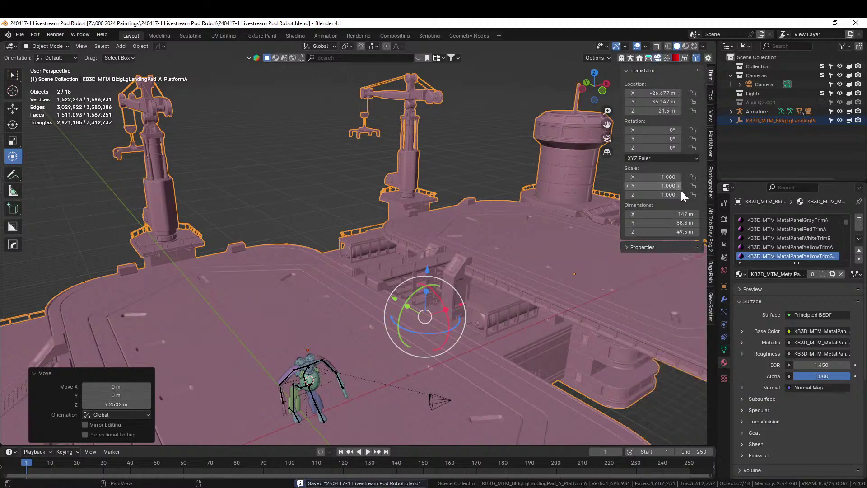
{"action": "left_click", "coordinate": [710, 150]}
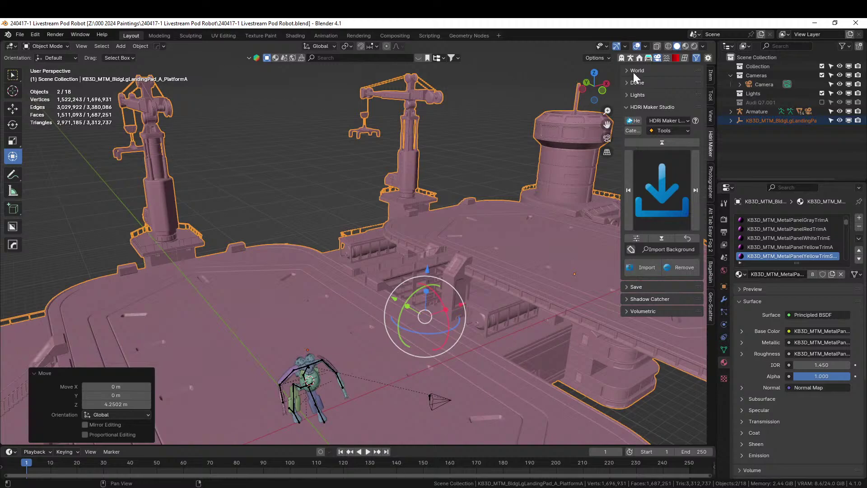
{"action": "left_click", "coordinate": [646, 266]}
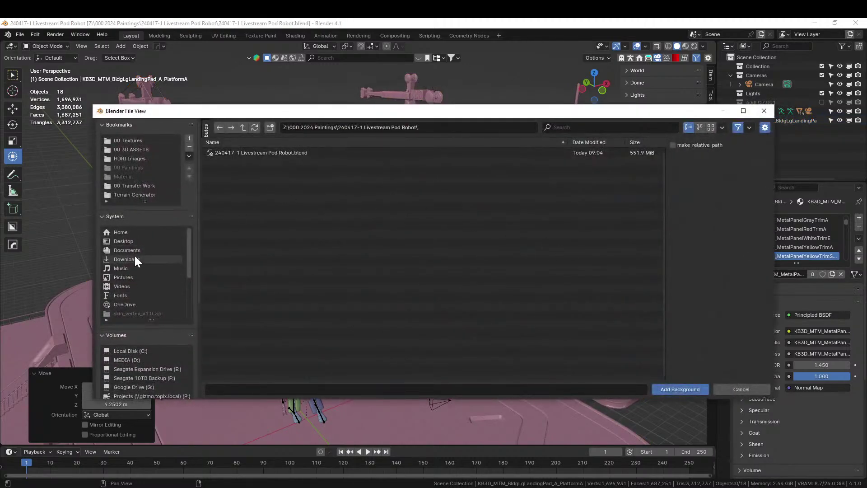
{"action": "left_click", "coordinate": [136, 158]}
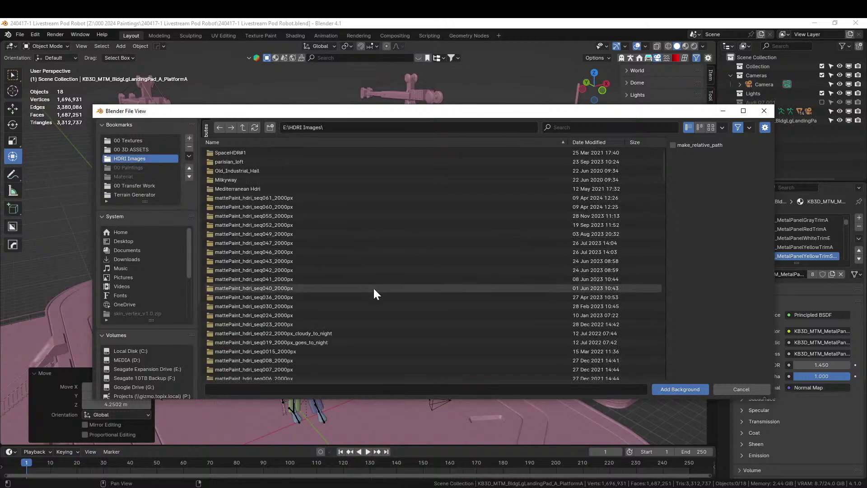
{"action": "double_click", "coordinate": [269, 334]}
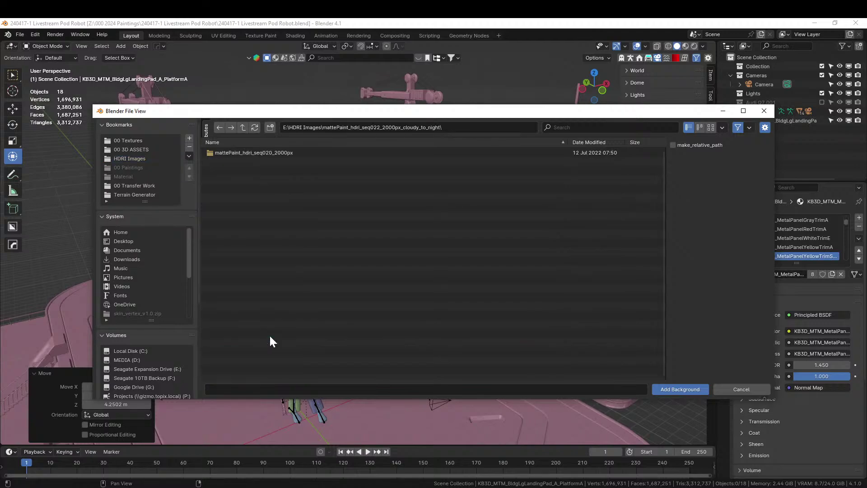
{"action": "double_click", "coordinate": [248, 151]}
{"action": "left_click", "coordinate": [223, 161]}
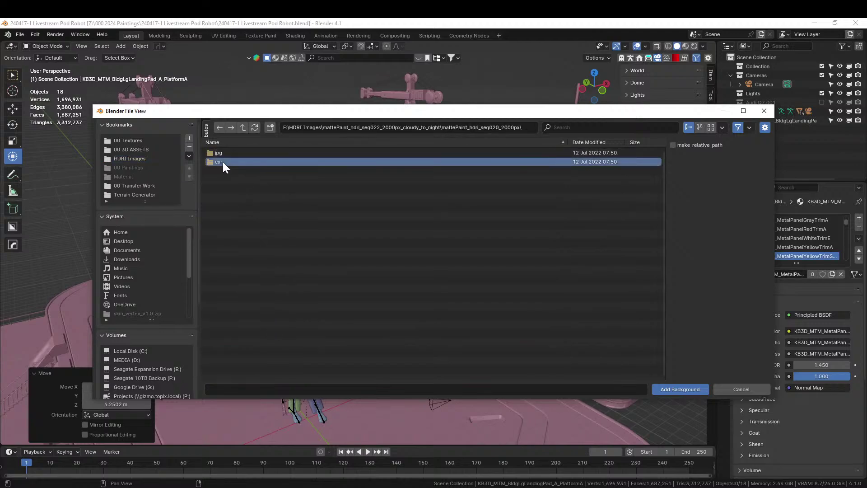
{"action": "double_click", "coordinate": [223, 162]}
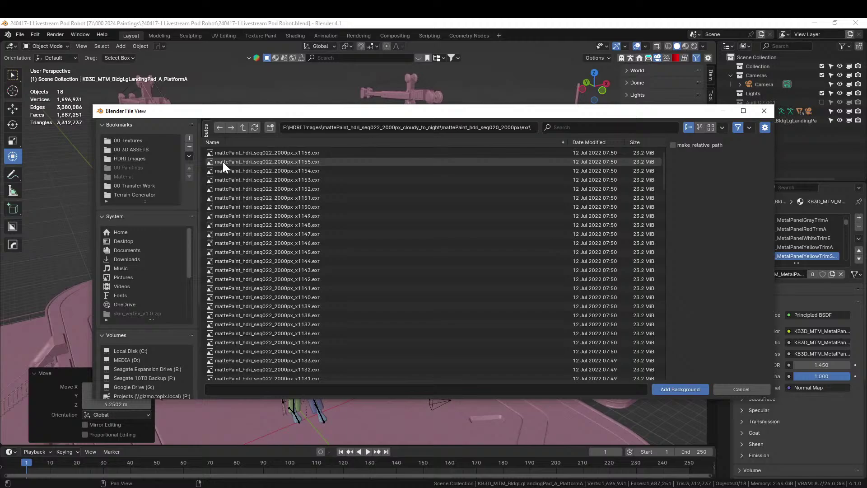
{"action": "left_click", "coordinate": [310, 141]}
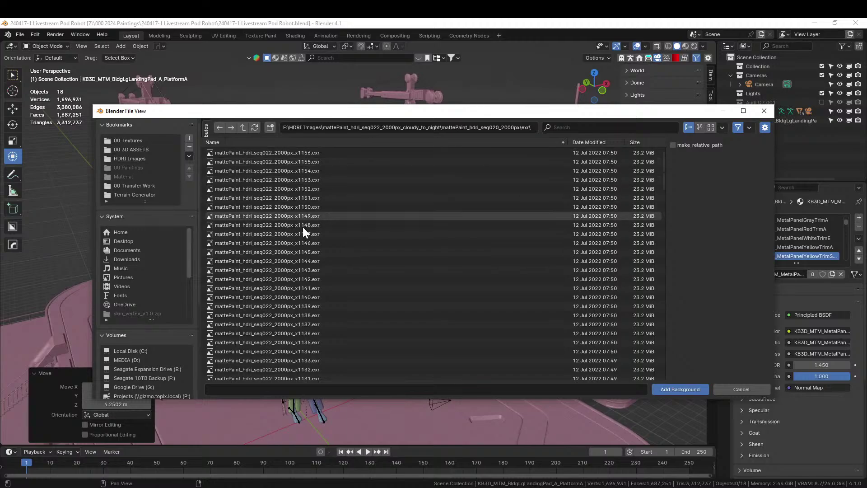
{"action": "left_click", "coordinate": [311, 361]}
{"action": "double_click", "coordinate": [311, 362]}
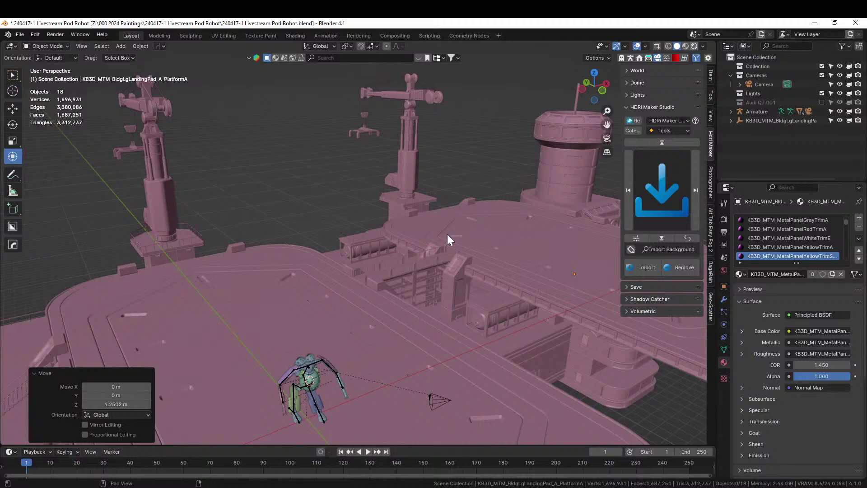
Preview the scene in rendered shading and return to solid shading.
{"action": "key", "text": "z"}
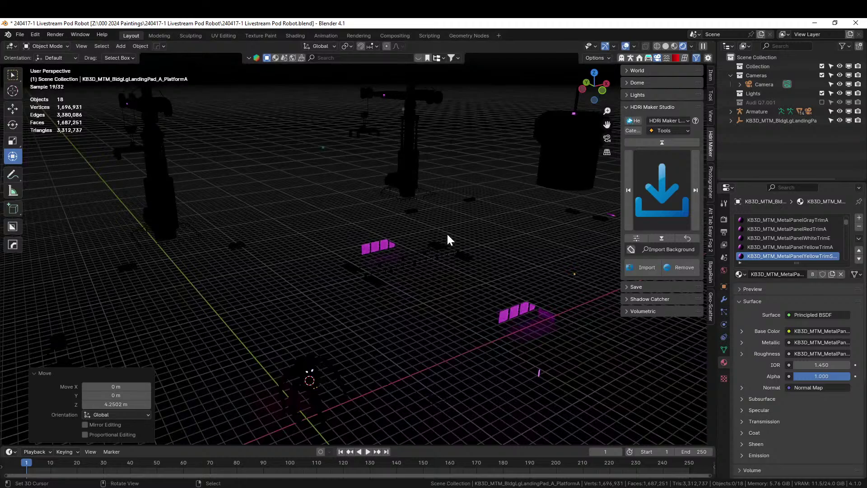
{"action": "left_click", "coordinate": [666, 47]}
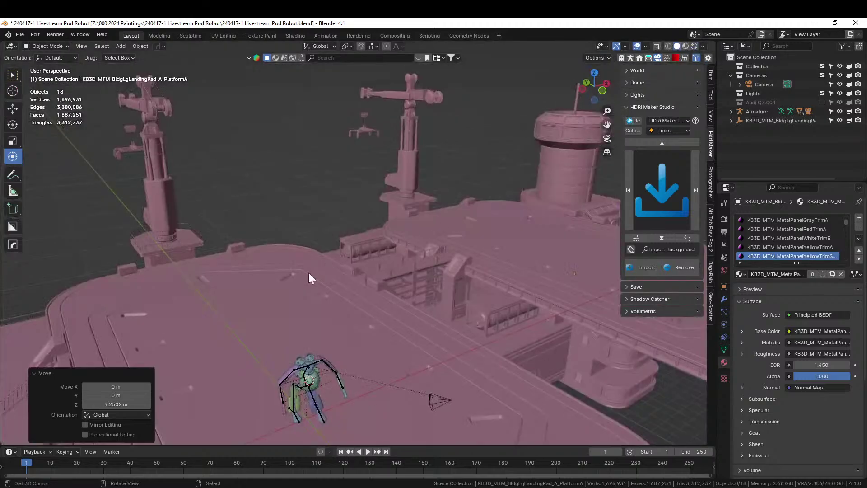
Select the landing pad and start Find Missing Files for the external data, looking through the available folder locations.
{"action": "left_click", "coordinate": [293, 277]}
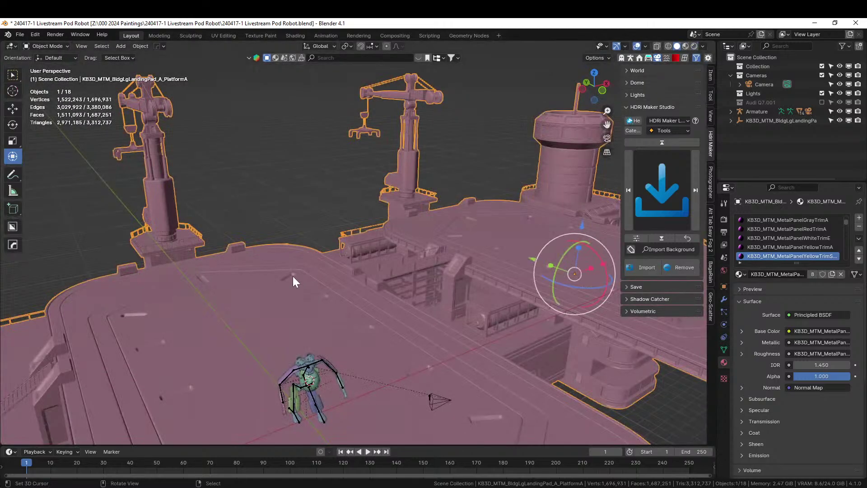
{"action": "left_click", "coordinate": [20, 34]}
{"action": "mouse_move", "coordinate": [45, 174]}
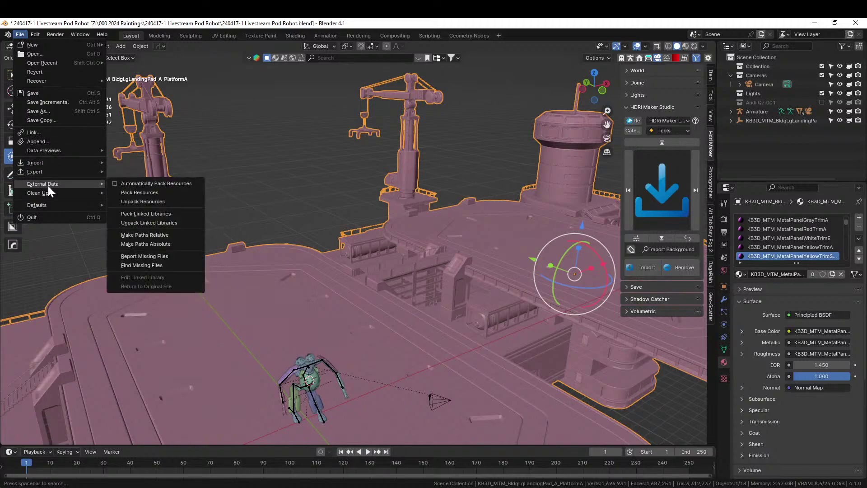
{"action": "left_click", "coordinate": [168, 266]}
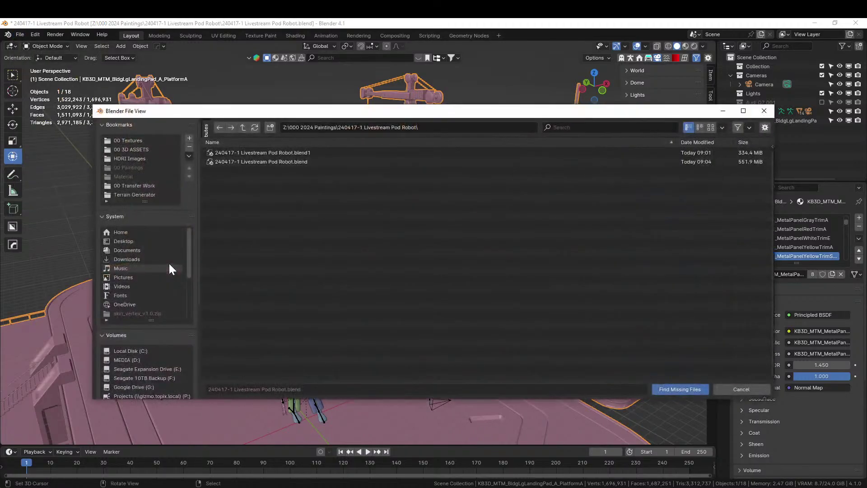
{"action": "scroll", "coordinate": [157, 356], "scroll_direction": "down", "scroll_amount": 3}
{"action": "scroll", "coordinate": [158, 362], "scroll_direction": "down", "scroll_amount": 1}
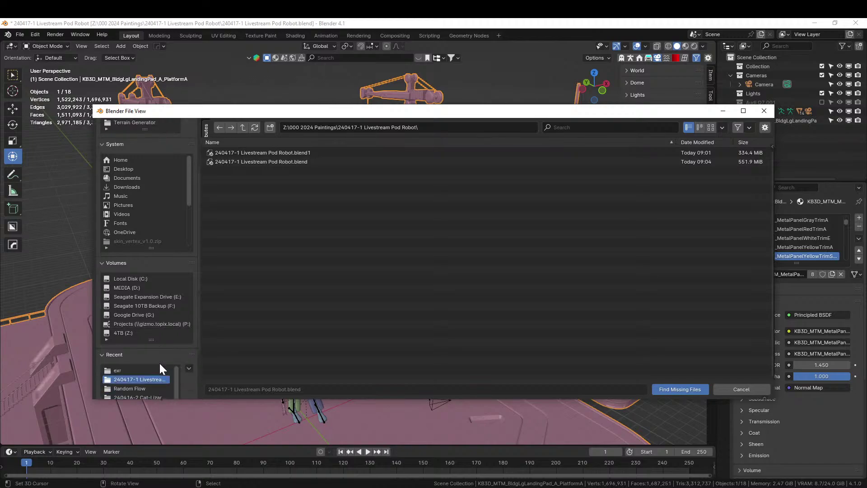
{"action": "scroll", "coordinate": [156, 384], "scroll_direction": "down", "scroll_amount": 1}
{"action": "scroll", "coordinate": [156, 385], "scroll_direction": "down", "scroll_amount": 1}
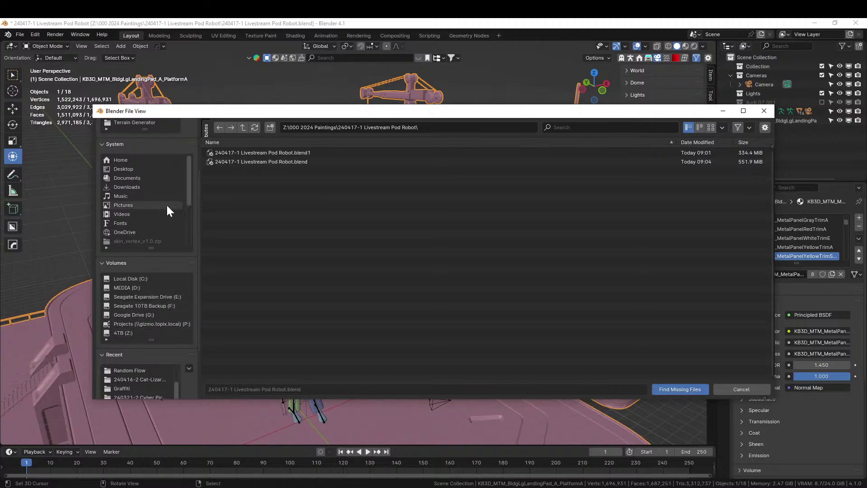
{"action": "scroll", "coordinate": [199, 261], "scroll_direction": "up", "scroll_amount": 4}
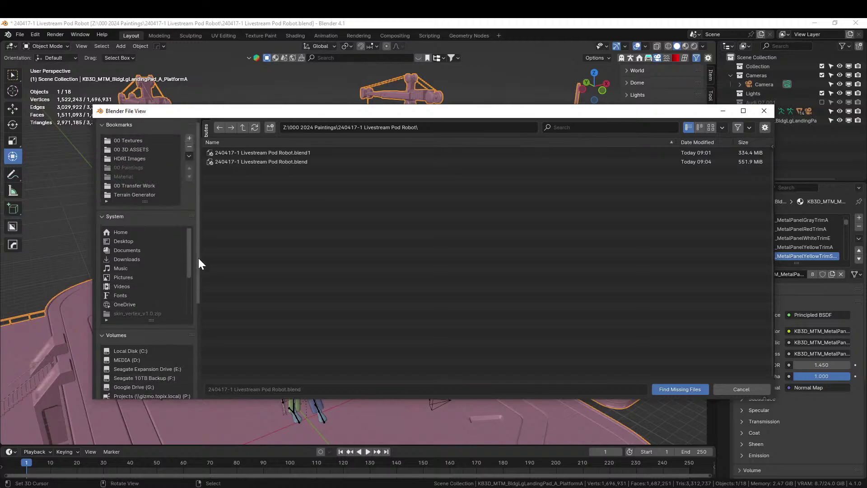
Search 00 3D ASSETS for "min" and relink the missing textures from the Kitbash3d - Mission to Minerva png.2k folder.
{"action": "left_click", "coordinate": [143, 150]}
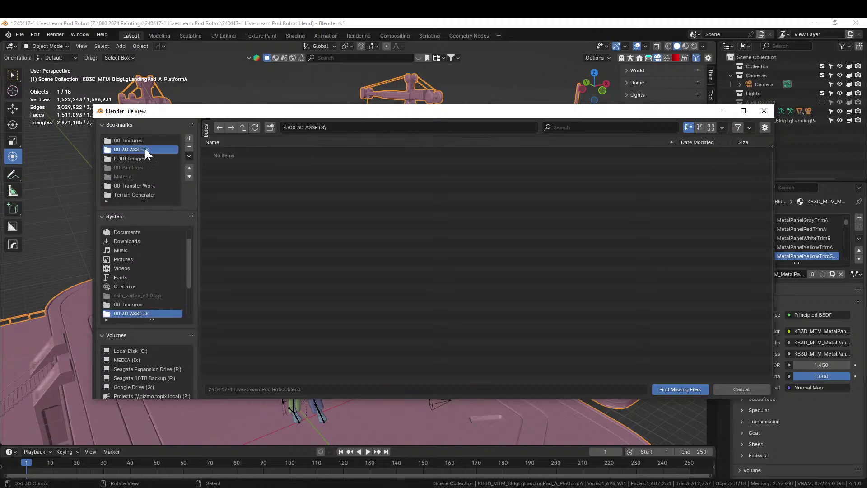
{"action": "left_click", "coordinate": [581, 128]}
{"action": "type", "text": "min"}
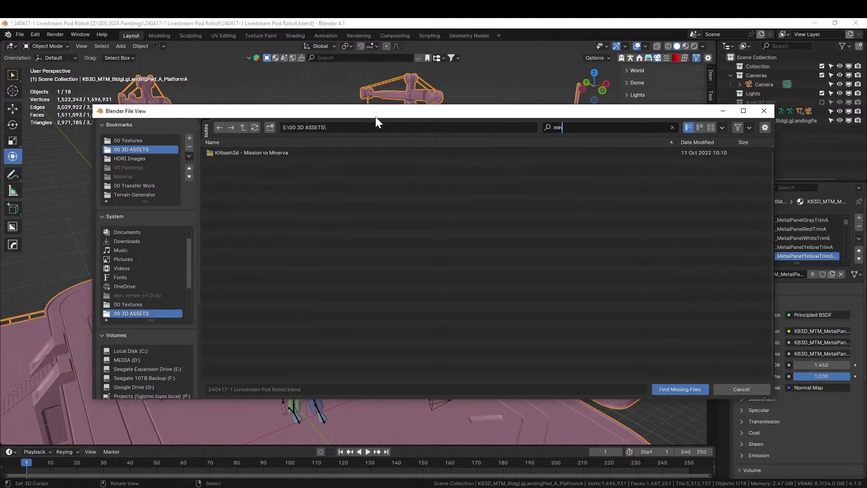
{"action": "double_click", "coordinate": [264, 153]}
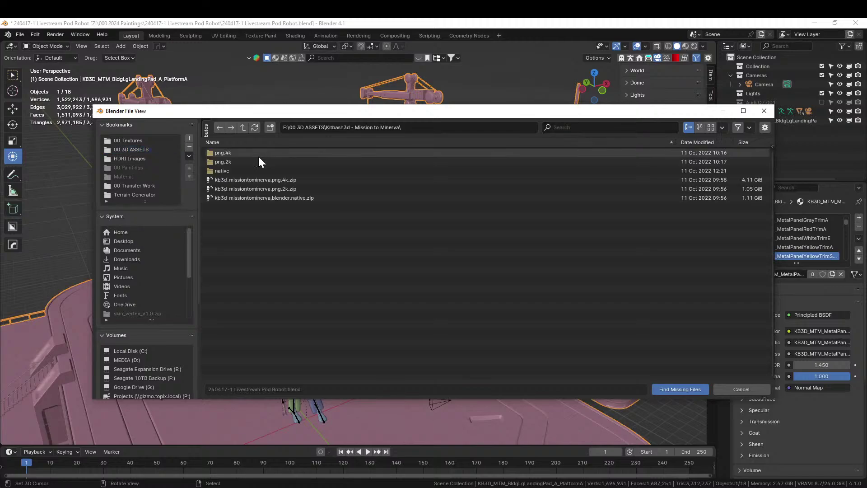
{"action": "double_click", "coordinate": [229, 163]}
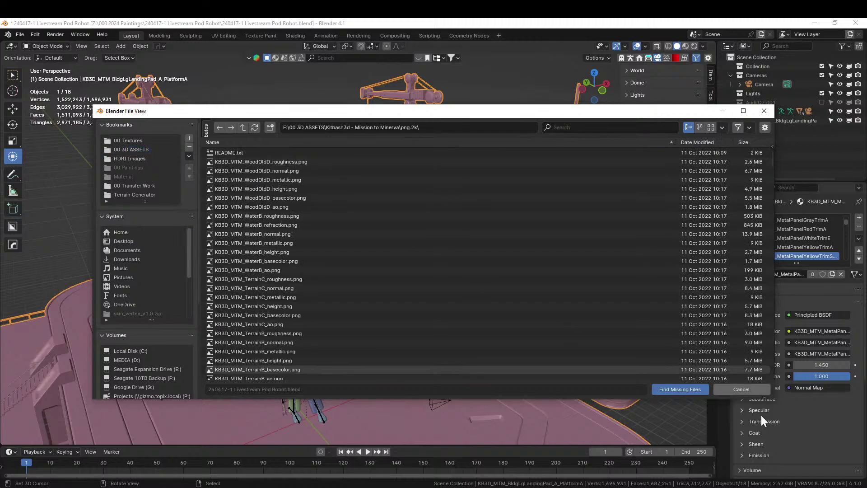
{"action": "left_click", "coordinate": [682, 389]}
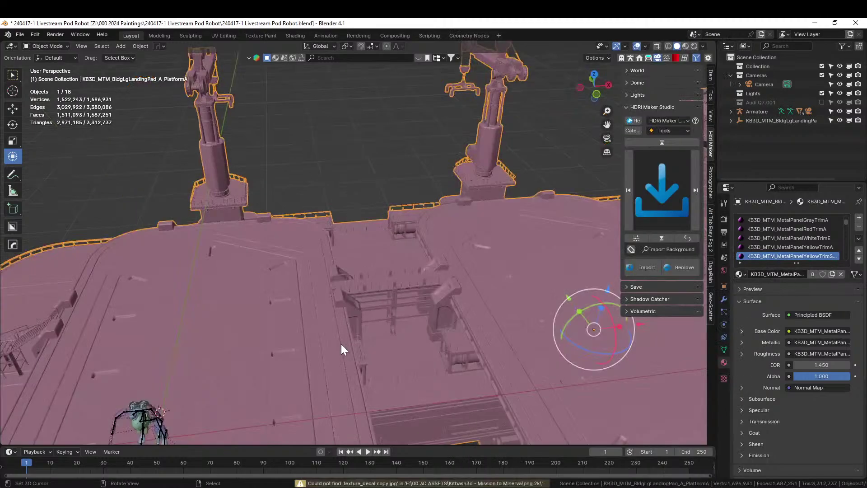
Align the camera to a low view of the robot on the landing pad and refine its framing with walk navigation.
{"action": "middle_click_drag", "start_coordinate": [342, 348], "coordinate": [375, 320]}
{"action": "key", "text": "ctrl+alt+KP_0"}
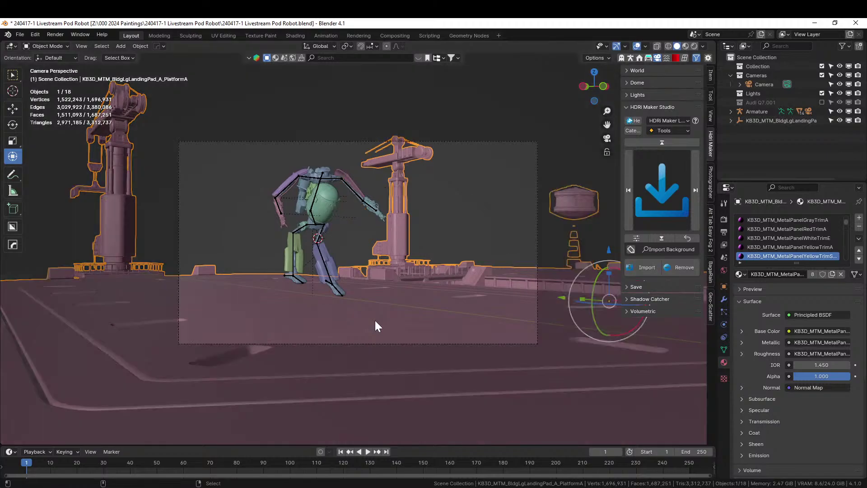
{"action": "key", "text": "shift+grave"}
{"action": "key", "text": "a"}
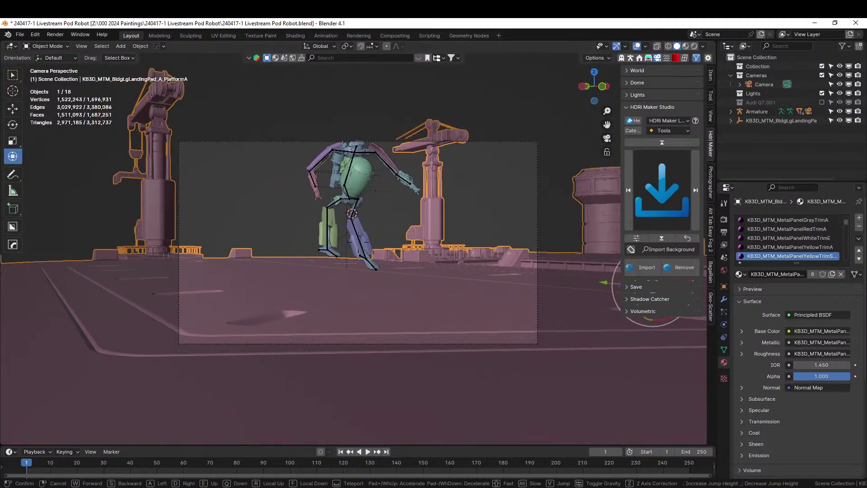
{"action": "key", "text": "d"}
{"action": "key", "text": "q"}
{"action": "left_click", "coordinate": [375, 320]}
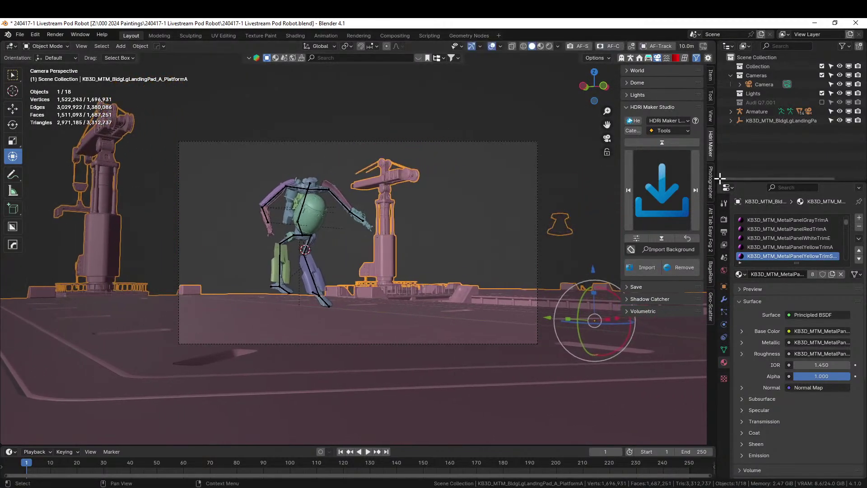
Apply the Alexa 65 sensor preset to the camera and set its Clip End to 250 m.
{"action": "left_click", "coordinate": [709, 179]}
{"action": "left_click", "coordinate": [686, 199]}
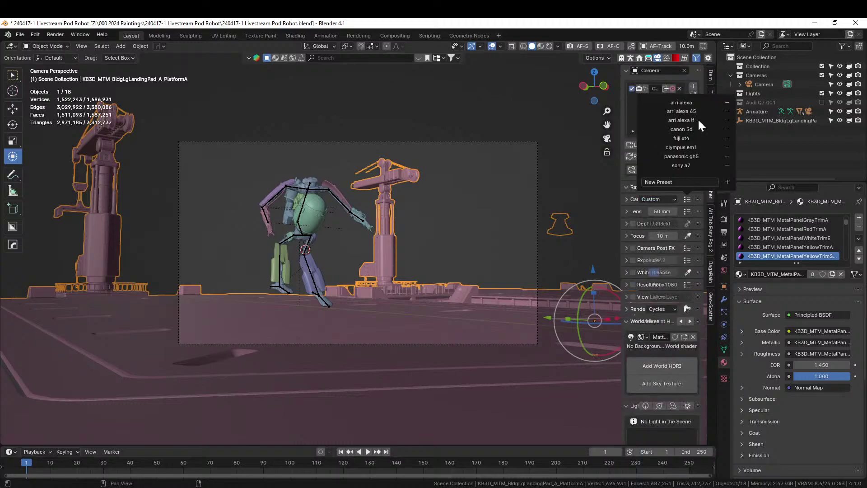
{"action": "left_click", "coordinate": [682, 111]}
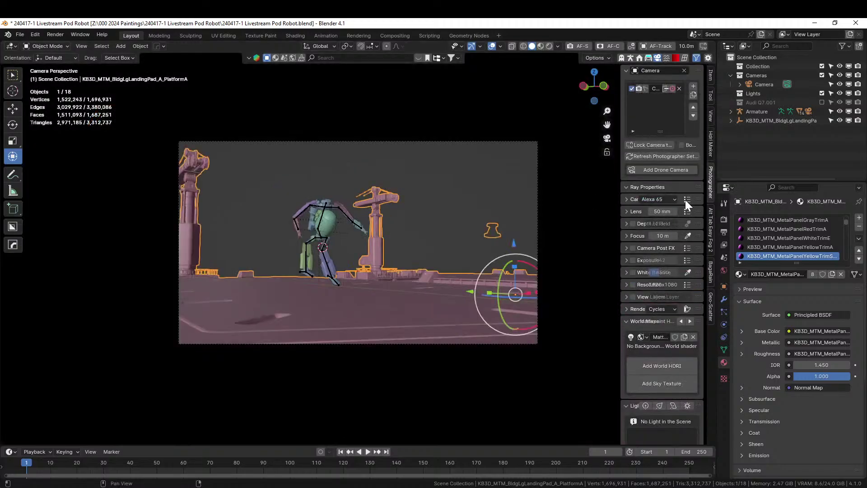
{"action": "left_click", "coordinate": [627, 199]}
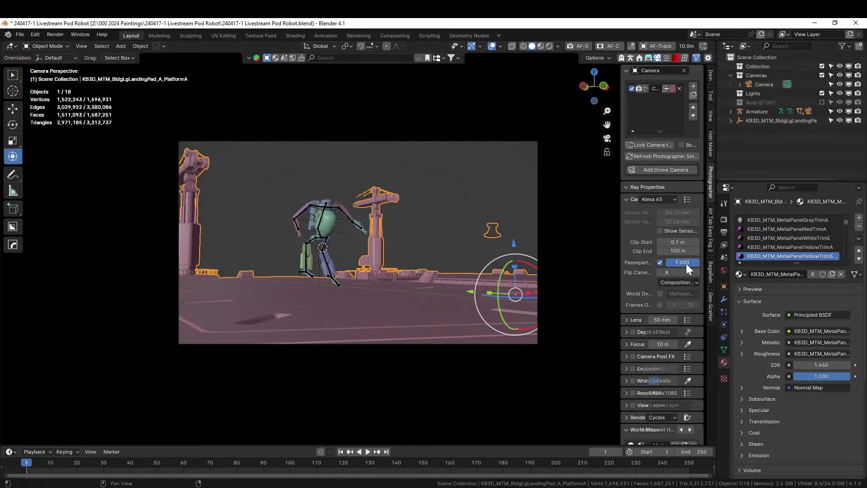
{"action": "left_click", "coordinate": [675, 251]}
{"action": "type", "text": "250"}
{"action": "key", "text": "Return"}
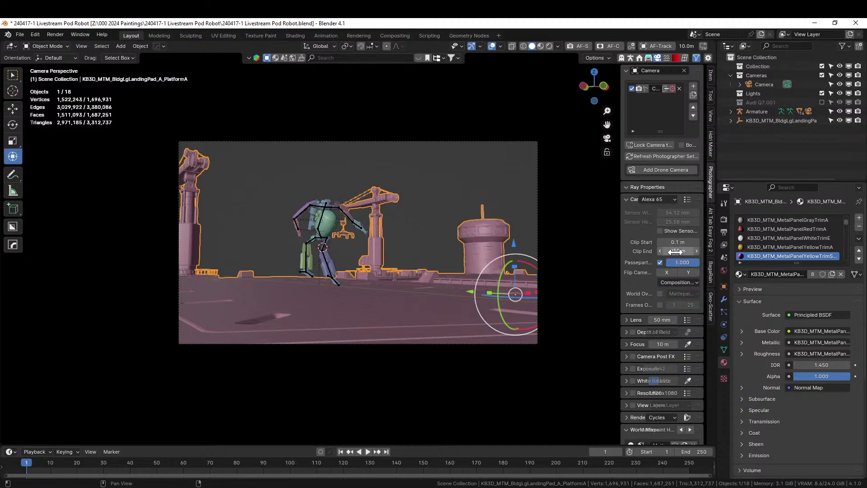
Enable the camera's depth of field and resolution override, applying the "2 39 50 of 5100" resolution preset.
{"action": "left_click", "coordinate": [639, 331]}
{"action": "left_click", "coordinate": [687, 320]}
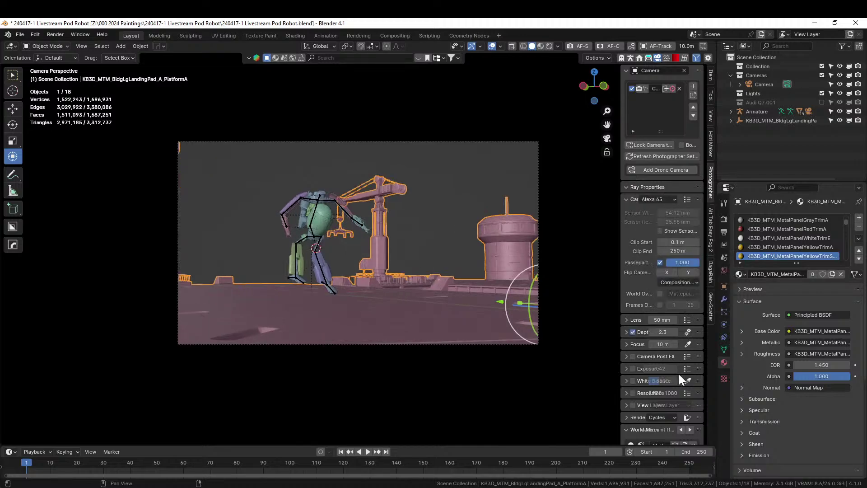
{"action": "left_click", "coordinate": [633, 393]}
{"action": "left_click", "coordinate": [687, 393]}
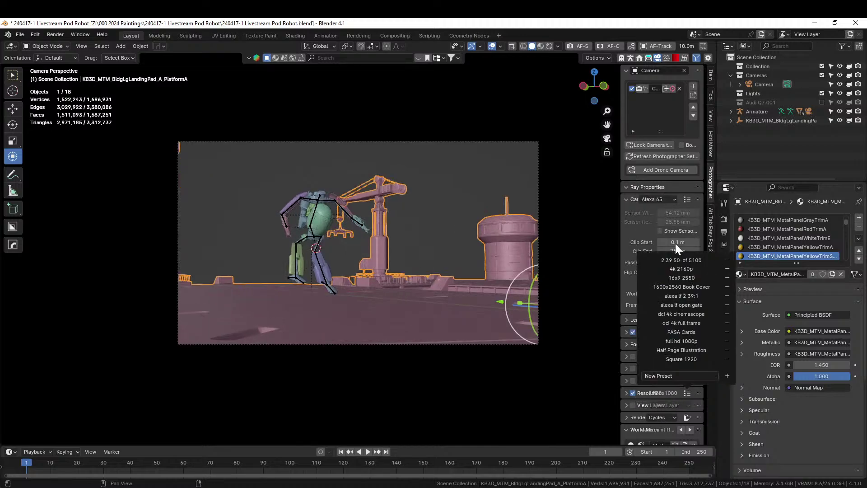
{"action": "left_click", "coordinate": [687, 393]}
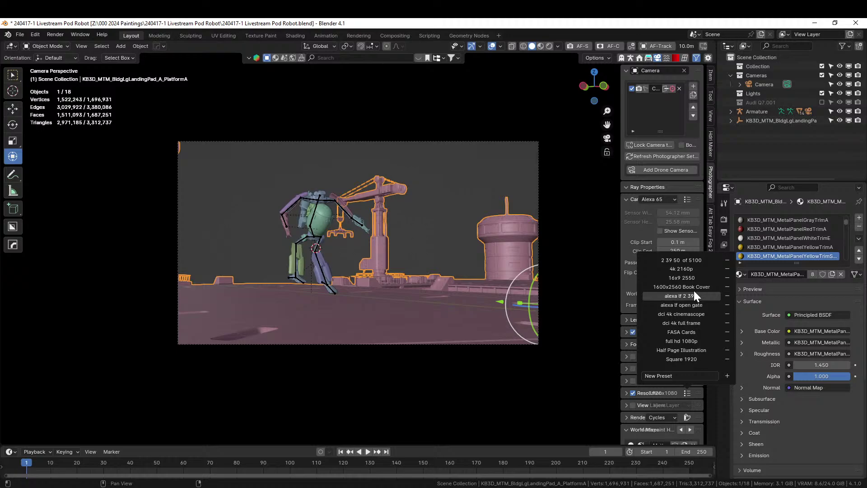
{"action": "left_click", "coordinate": [696, 260]}
Reframe the camera with walk navigation to a low angle showing the robot, both cranes and the round tower.
{"action": "key", "text": "shift+grave"}
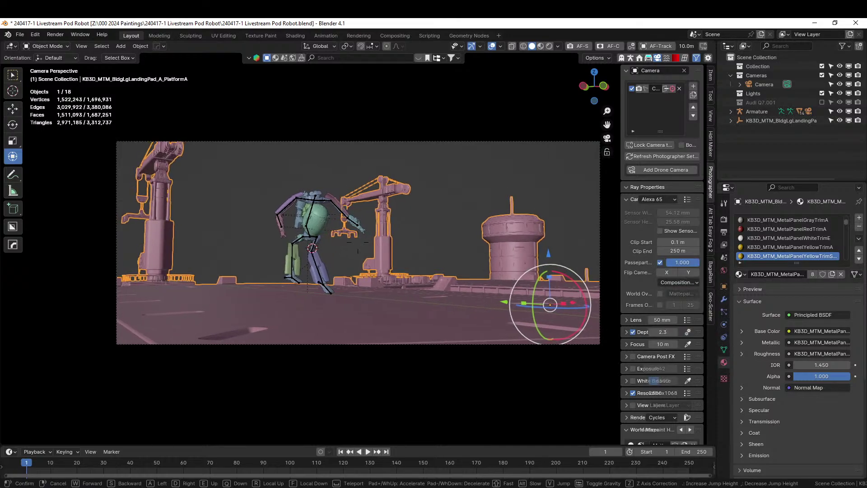
{"action": "key", "text": "q"}
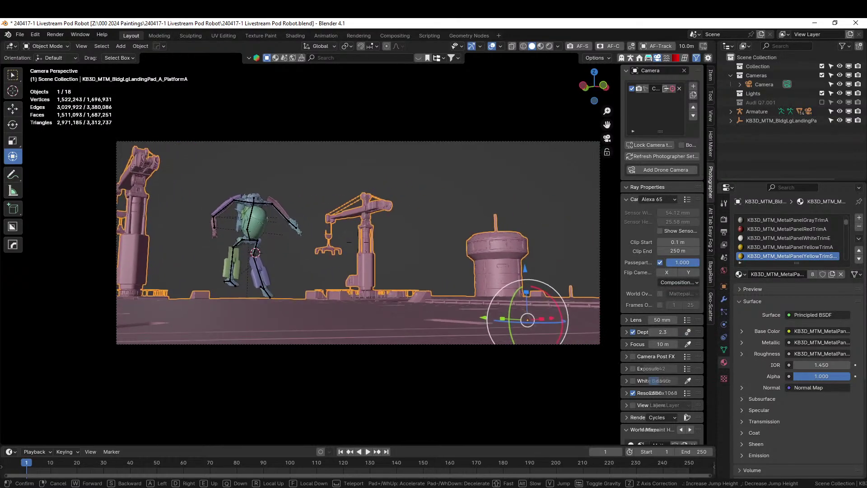
{"action": "key", "text": "w"}
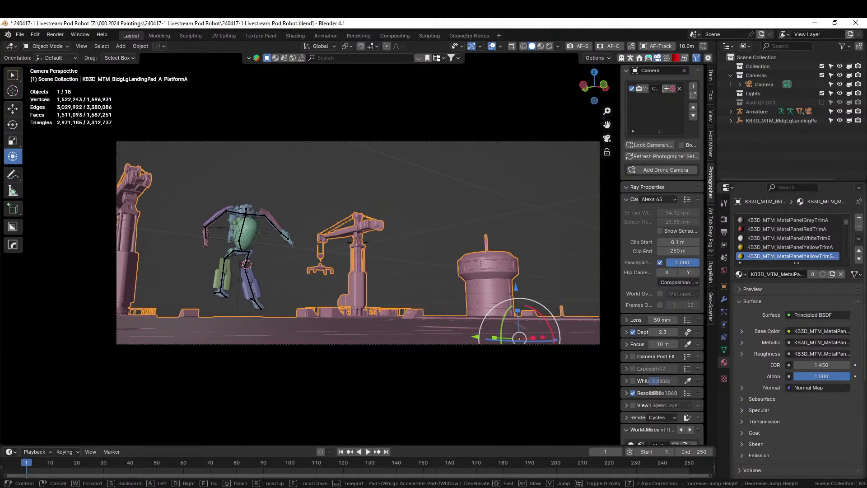
{"action": "key", "text": "s"}
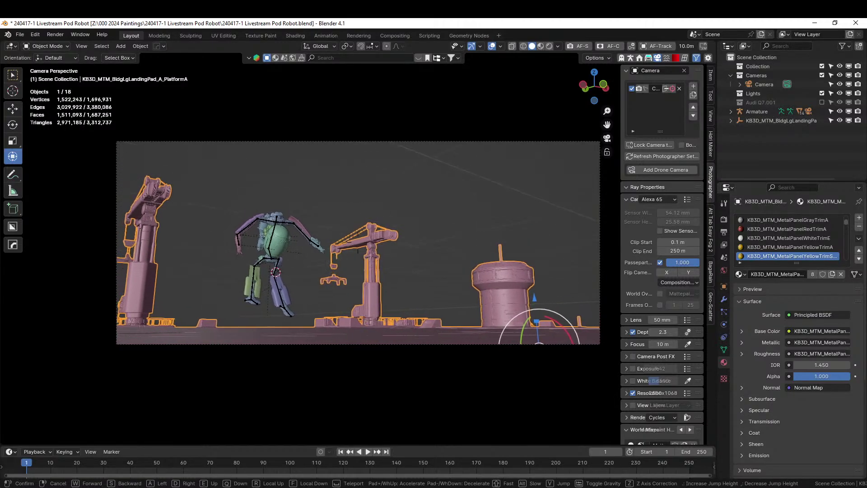
{"action": "key", "text": "a"}
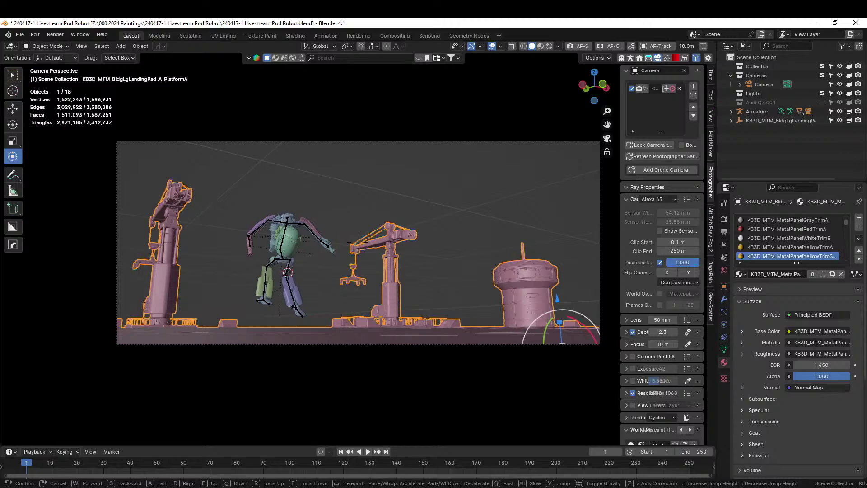
{"action": "left_click", "coordinate": [495, 276]}
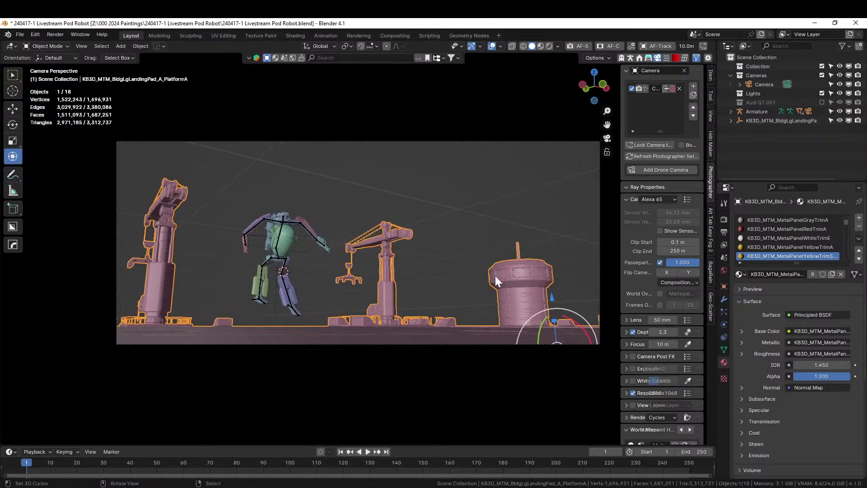
{"action": "left_click", "coordinate": [281, 234]}
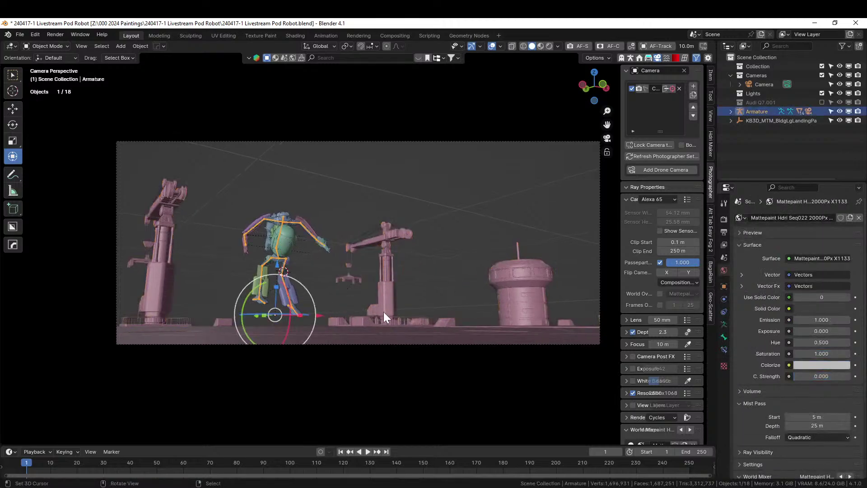
{"action": "key", "text": "r"}
{"action": "key", "text": "z"}
{"action": "key", "text": "Escape"}
{"action": "left_click", "coordinate": [275, 235]}
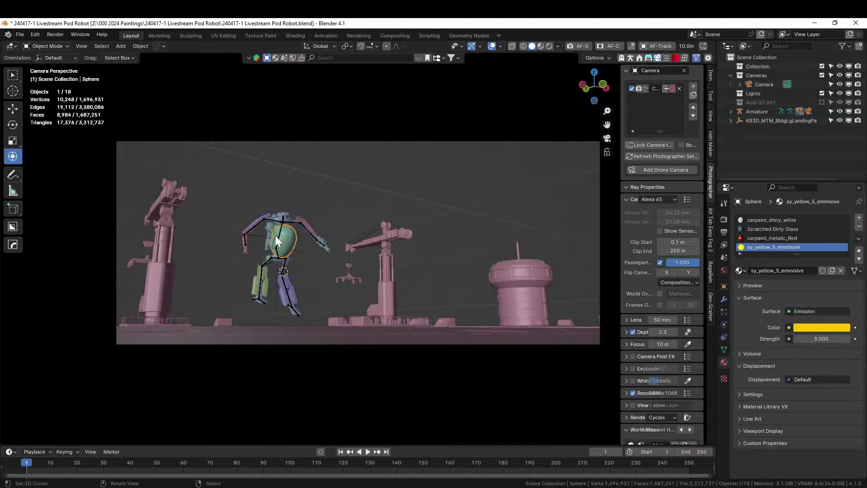
{"action": "left_click", "coordinate": [280, 226]}
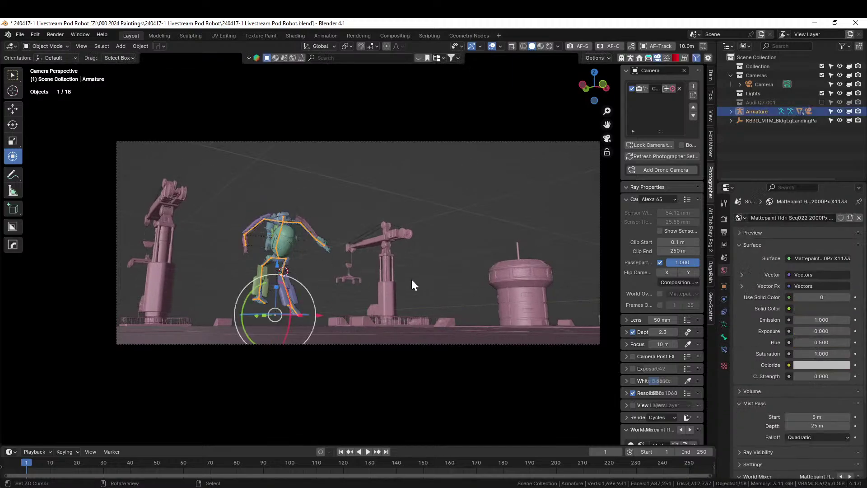
{"action": "key", "text": "r"}
{"action": "key", "text": "z"}
{"action": "key", "text": "Escape"}
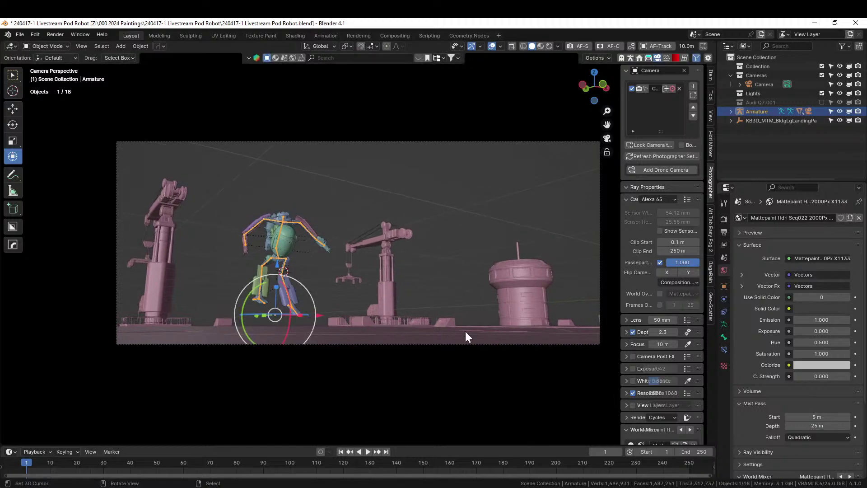
Rotate the robot's armature -21.6° about the global Z axis from outside the camera, and return to the camera view.
{"action": "left_click", "coordinate": [465, 331]}
{"action": "middle_click_drag", "start_coordinate": [420, 300], "coordinate": [426, 354]}
{"action": "scroll", "coordinate": [426, 354], "scroll_direction": "down", "scroll_amount": 3}
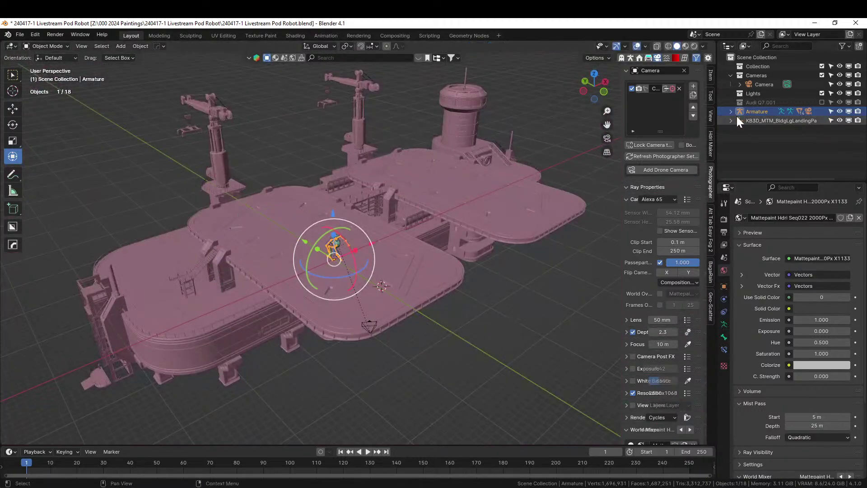
{"action": "key", "text": "r"}
{"action": "key", "text": "z"}
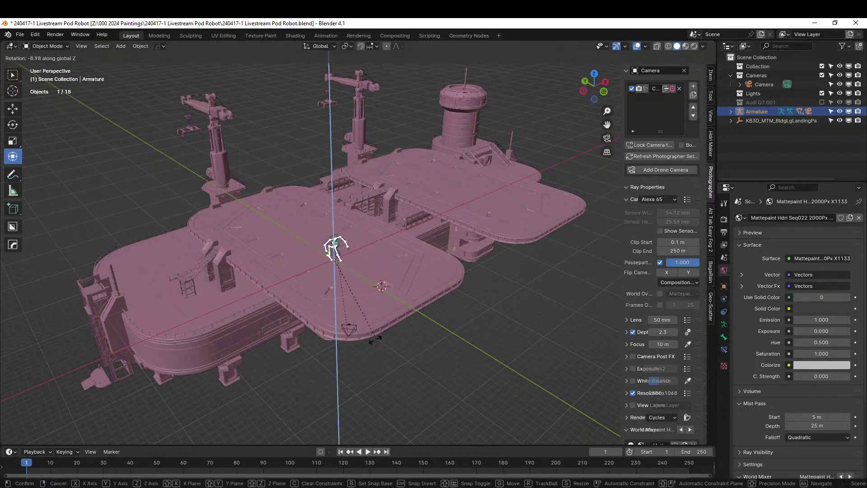
{"action": "left_click", "coordinate": [356, 338]}
{"action": "key", "text": "KP_0"}
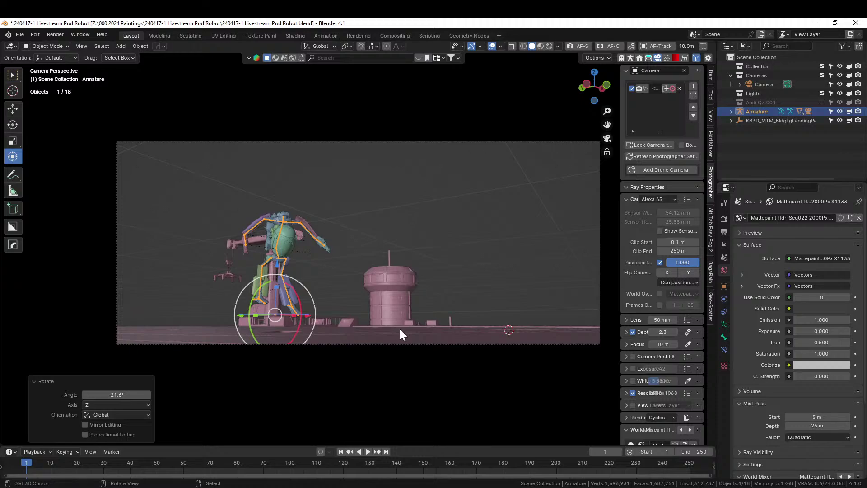
Find the camera parented under the armature in the outliner and move it to the Cameras collection.
{"action": "left_click", "coordinate": [399, 330]}
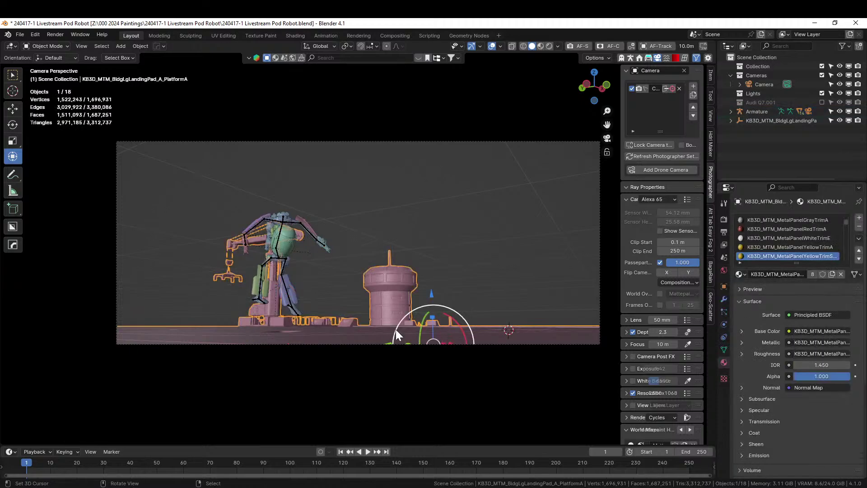
{"action": "left_click", "coordinate": [387, 330], "text": "ctrl"}
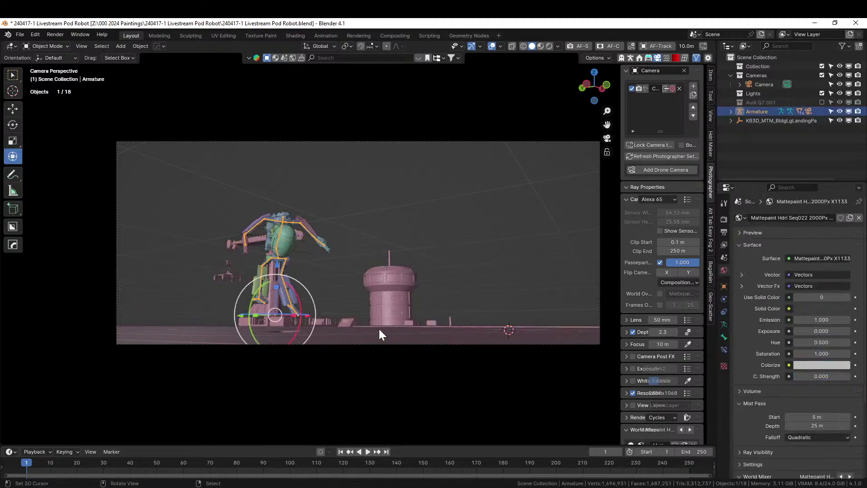
{"action": "left_click", "coordinate": [731, 112]}
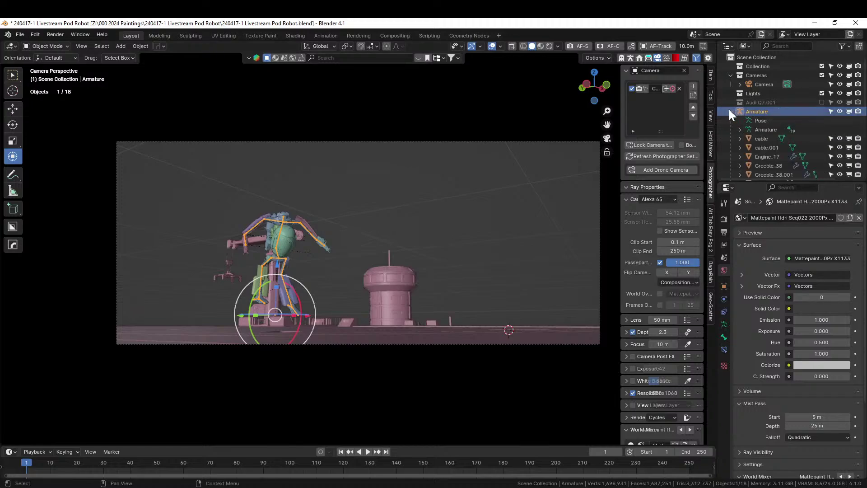
{"action": "scroll", "coordinate": [773, 138], "scroll_direction": "down", "scroll_amount": 3}
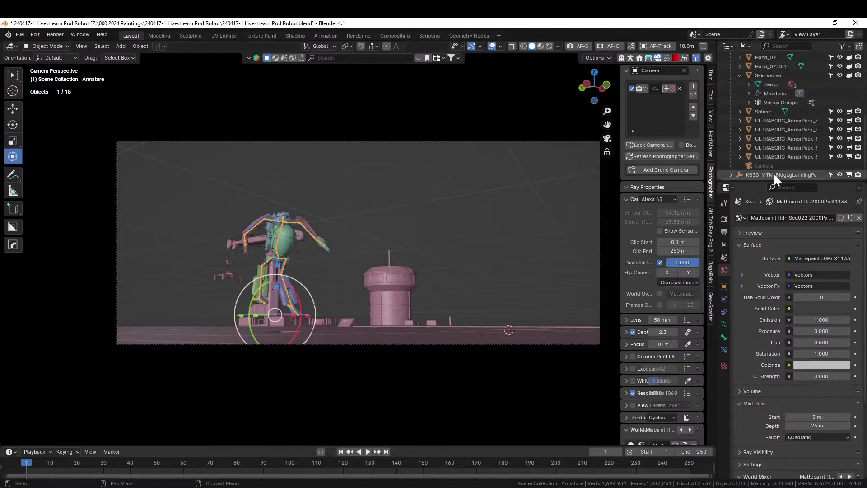
{"action": "left_click", "coordinate": [753, 165]}
{"action": "key", "text": "m"}
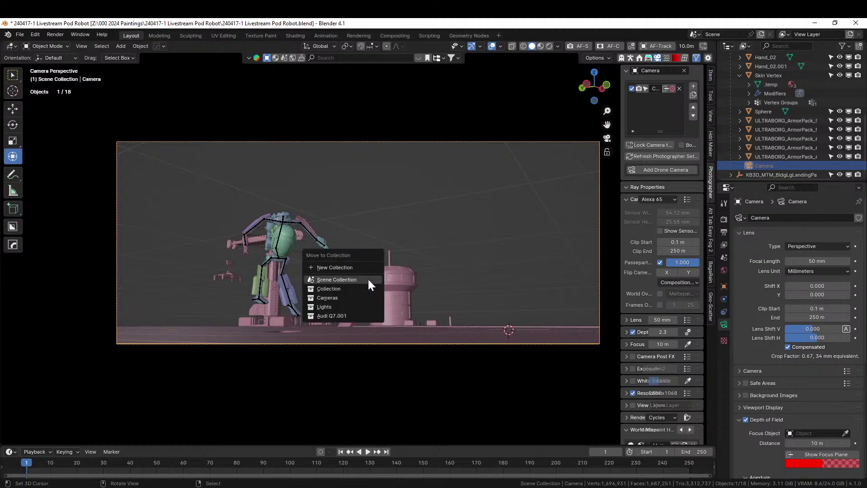
{"action": "left_click", "coordinate": [327, 298]}
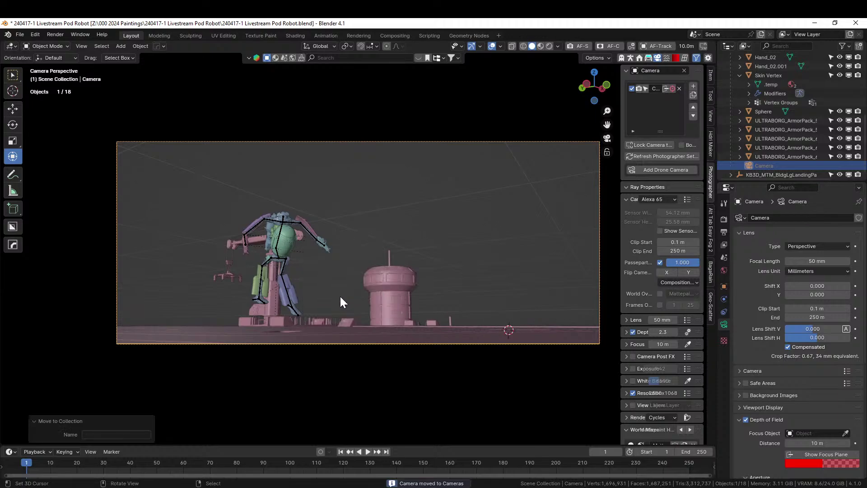
Remove the Armature parent from the camera's relations and check the view through the camera.
{"action": "left_click", "coordinate": [725, 286]}
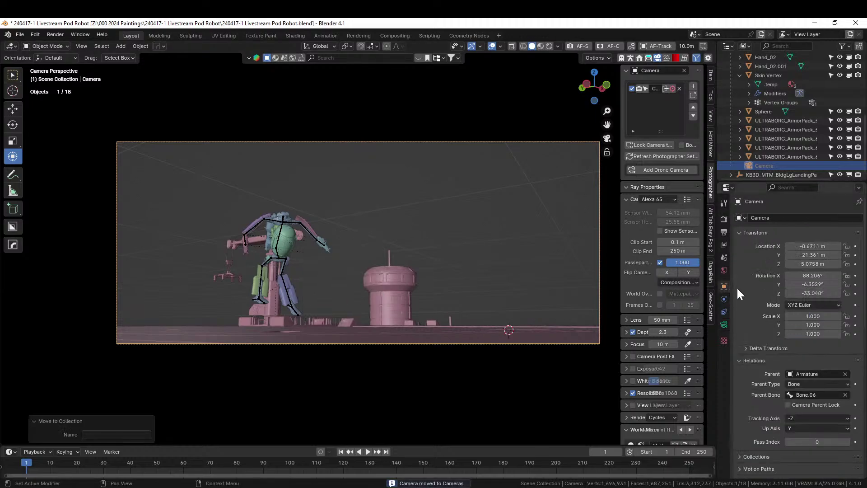
{"action": "left_click", "coordinate": [845, 374]}
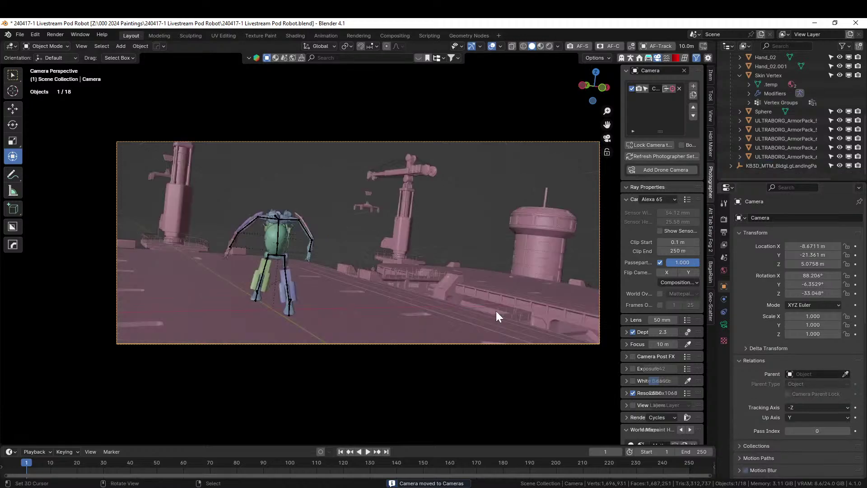
{"action": "key", "text": "KP_0"}
{"action": "key", "text": "KP_0"}
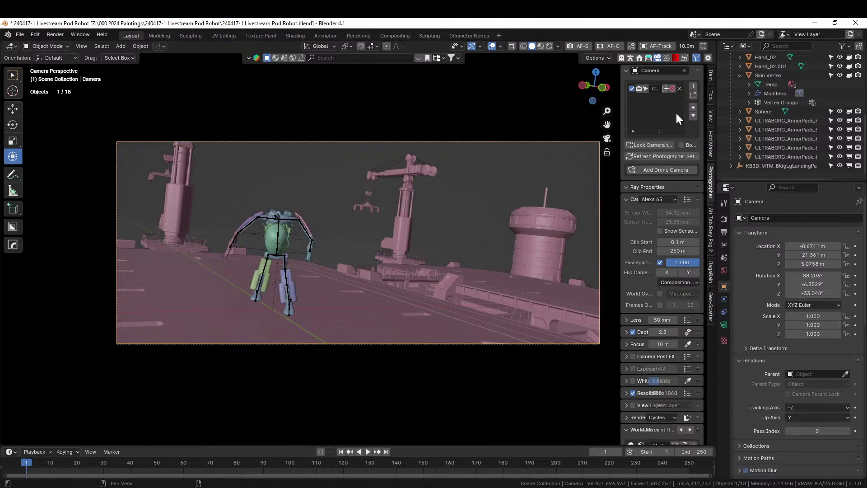
Select the camera in the Cameras collection and clear its rotation.
{"action": "scroll", "coordinate": [771, 106], "scroll_direction": "up", "scroll_amount": 10}
{"action": "left_click", "coordinate": [769, 84]}
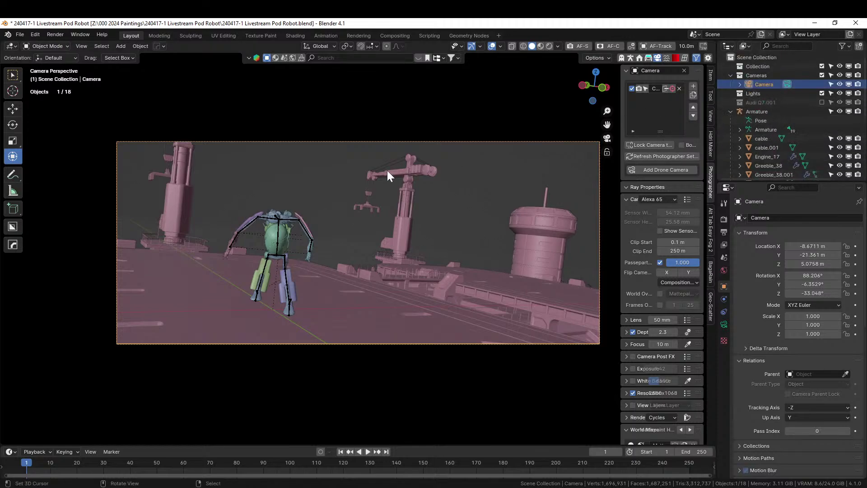
{"action": "key", "text": "alt+r"}
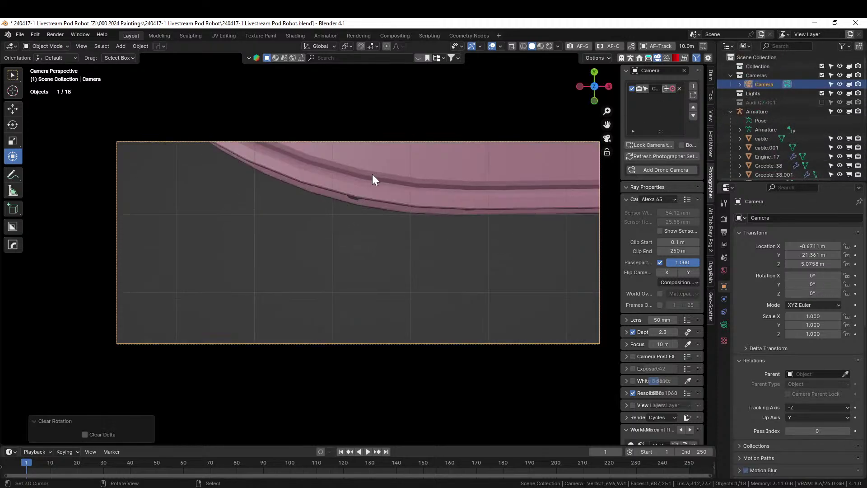
Fly to a low viewpoint facing the robot and snap the camera there, about X -9.19, Y -20.47, Z 0.08 m.
{"action": "key", "text": "KP_0"}
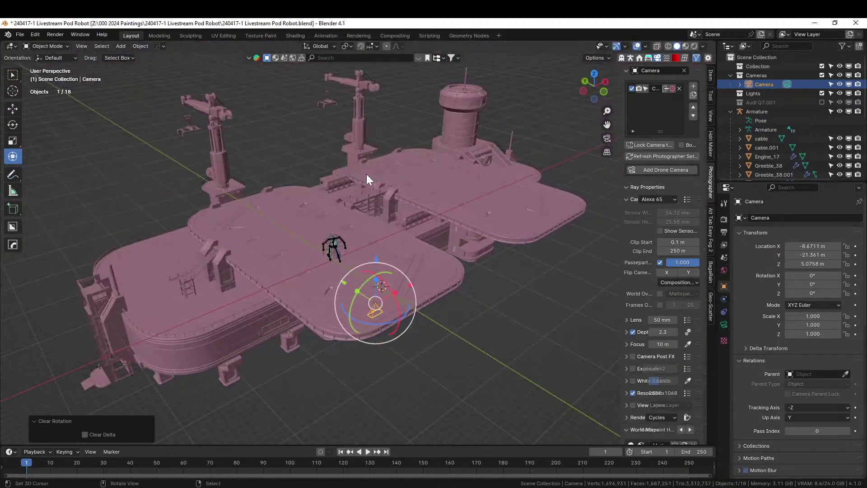
{"action": "key", "text": "shift+grave"}
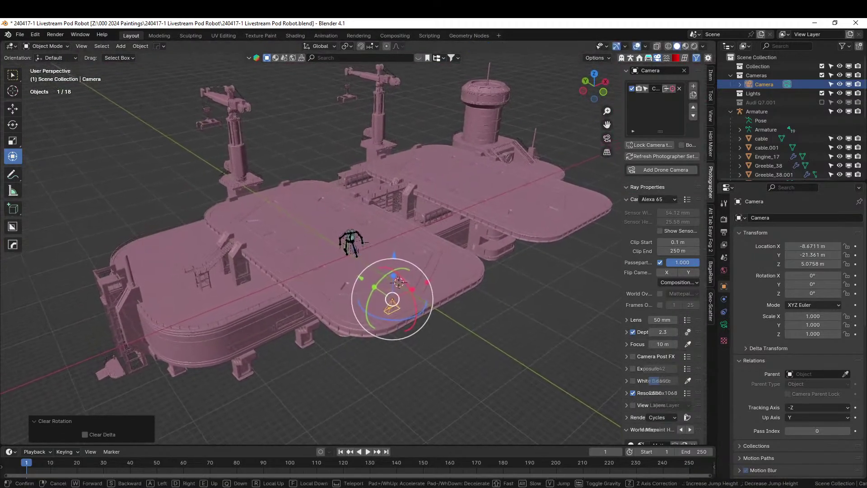
{"action": "key", "text": "w"}
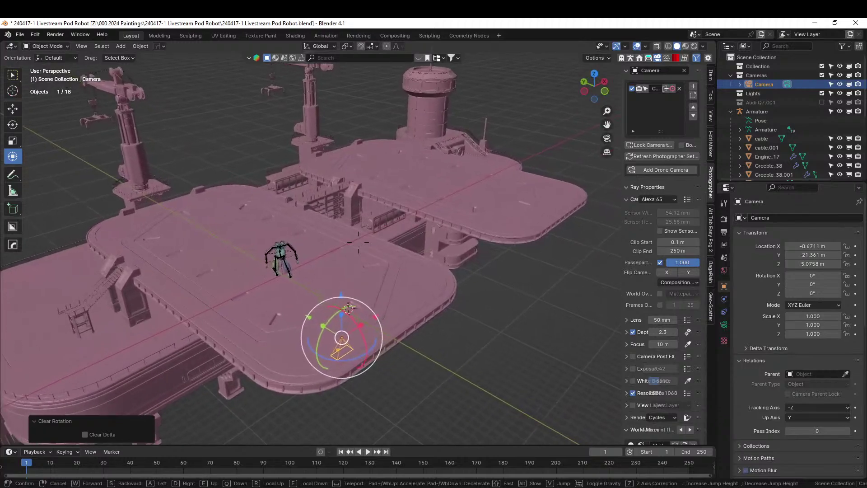
{"action": "key", "text": "w"}
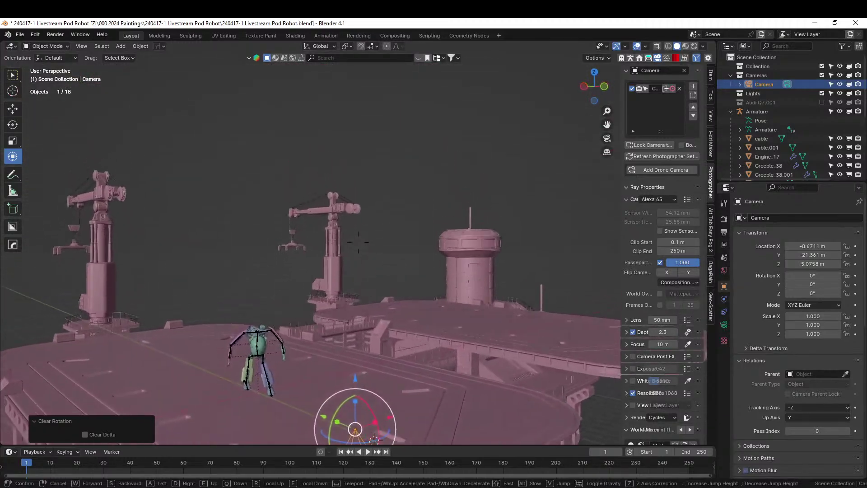
{"action": "key", "text": "w"}
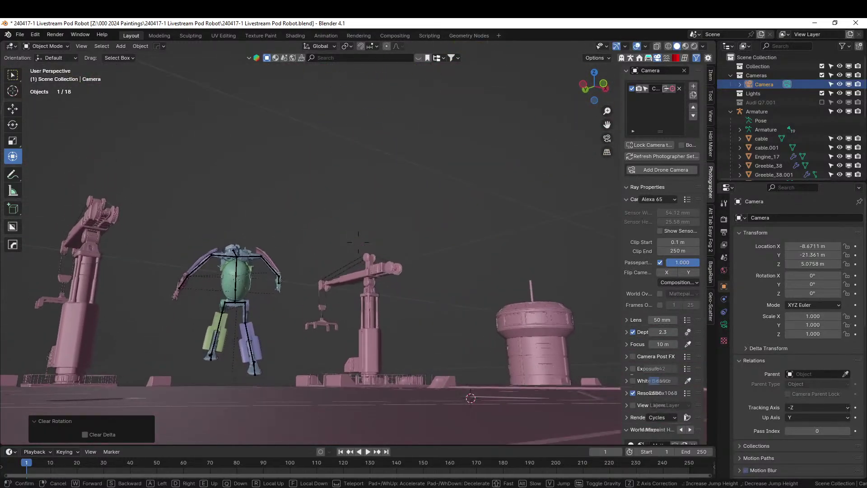
{"action": "key", "text": "q"}
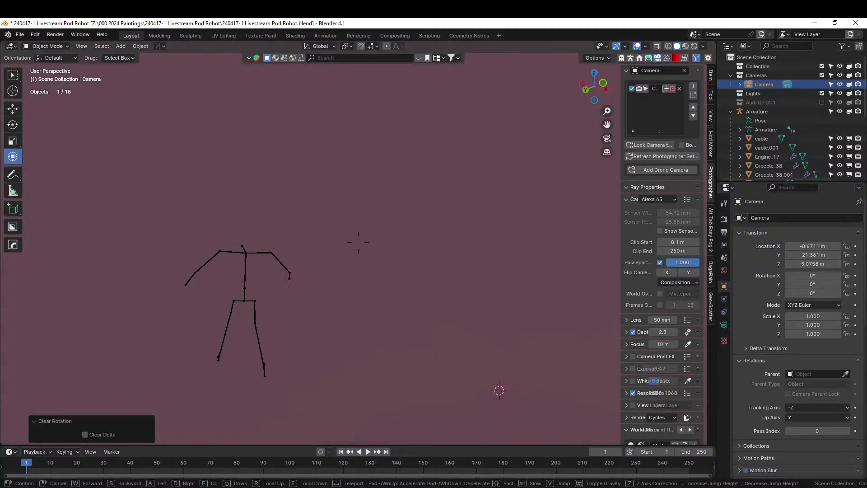
{"action": "key", "text": "e"}
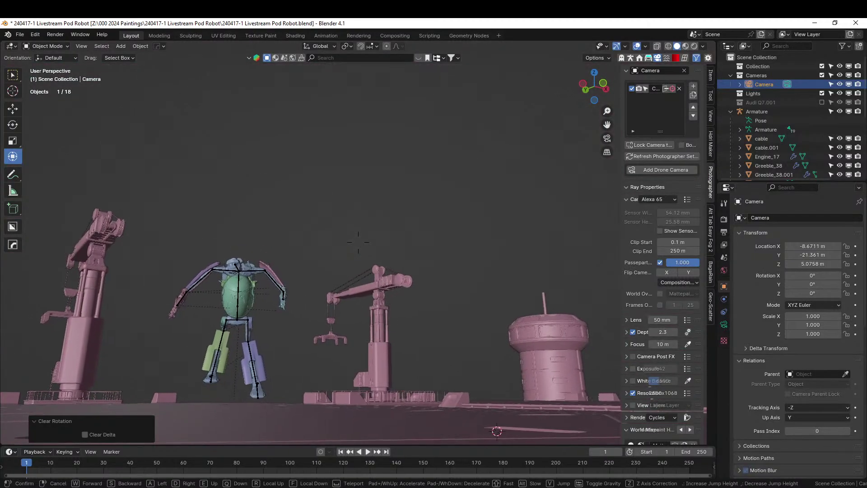
{"action": "left_click", "coordinate": [368, 305]}
{"action": "key", "text": "ctrl+alt+KP_0"}
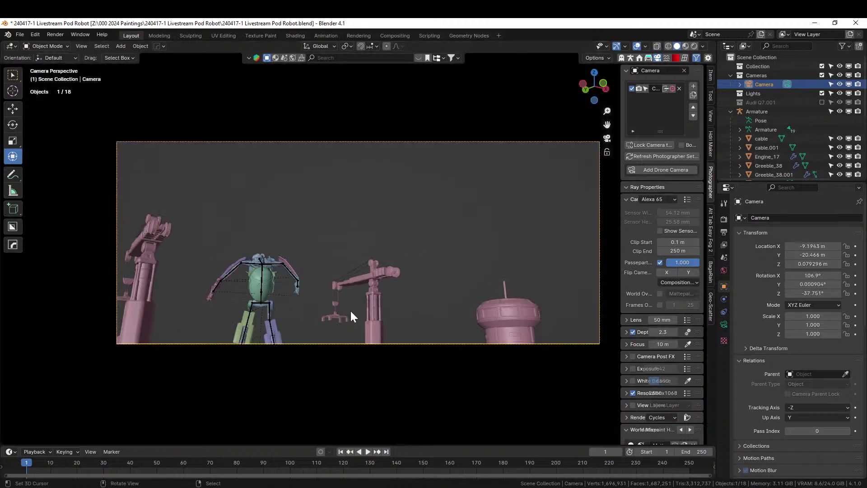
Re-aim the camera to about 99.85° X and -35.95° Z, framing the whole robot above the pad, and save the file.
{"action": "key", "text": "shift+grave"}
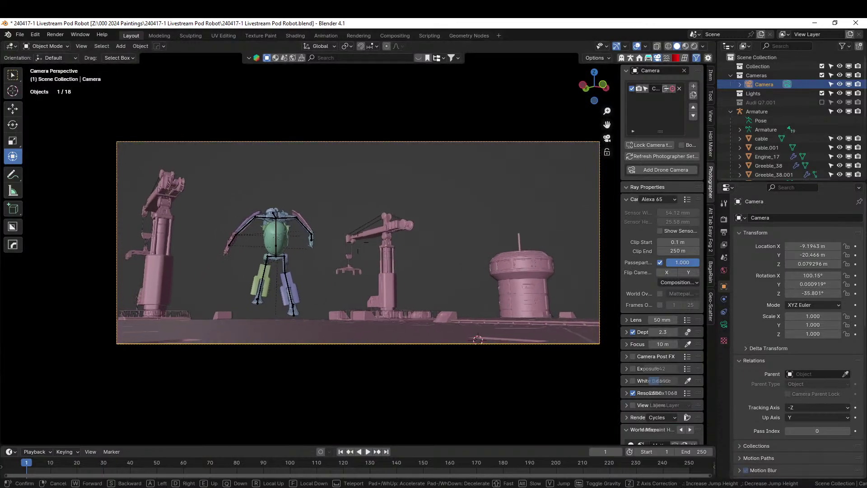
{"action": "key", "text": "Return"}
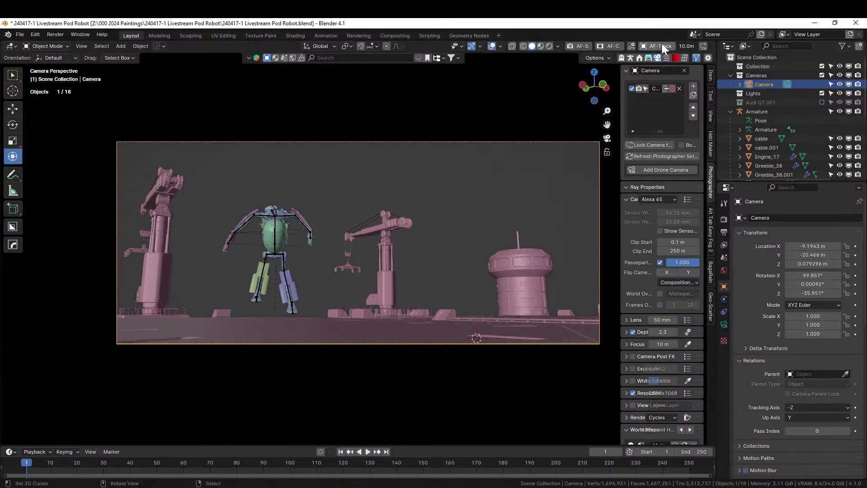
{"action": "key", "text": "ctrl+s"}
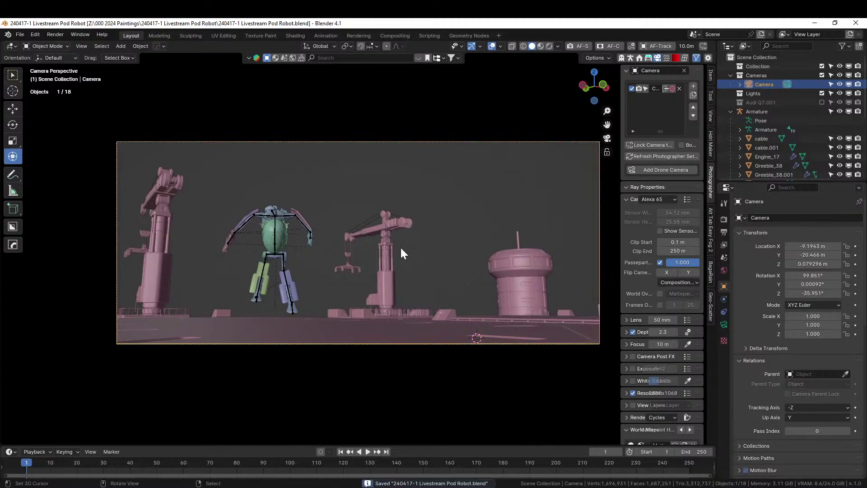
Add an area light to the Lights collection.
{"action": "middle_click_drag", "start_coordinate": [418, 270], "coordinate": [398, 348]}
{"action": "scroll", "coordinate": [400, 348], "scroll_direction": "down", "scroll_amount": 5}
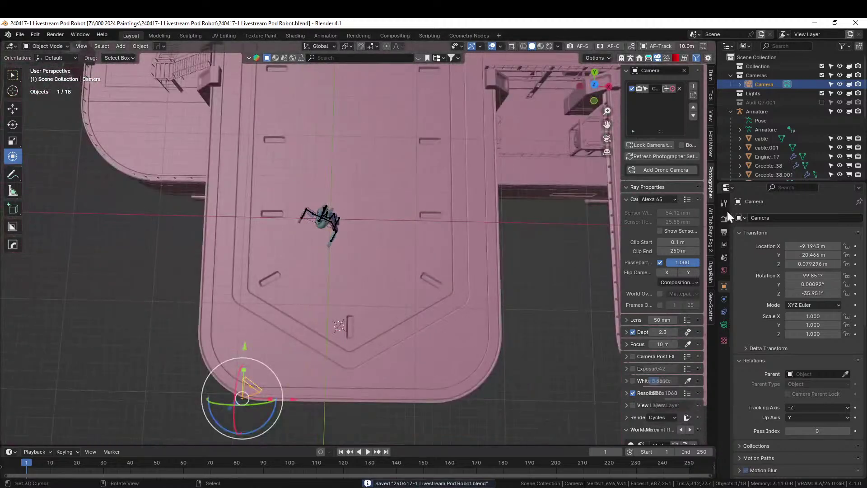
{"action": "left_click", "coordinate": [765, 93]}
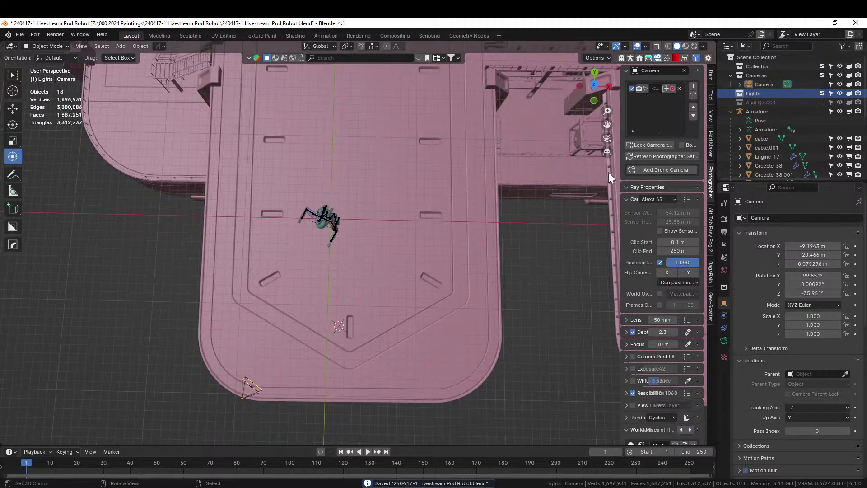
{"action": "key", "text": "shift+a"}
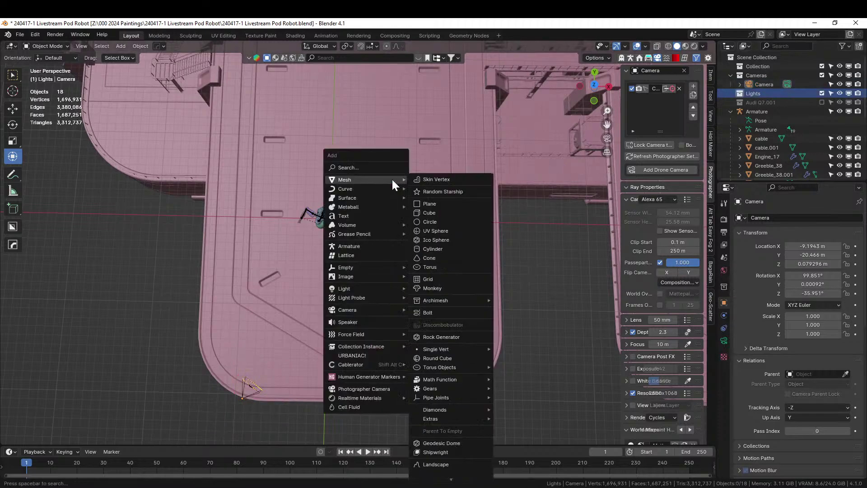
{"action": "mouse_move", "coordinate": [345, 289]}
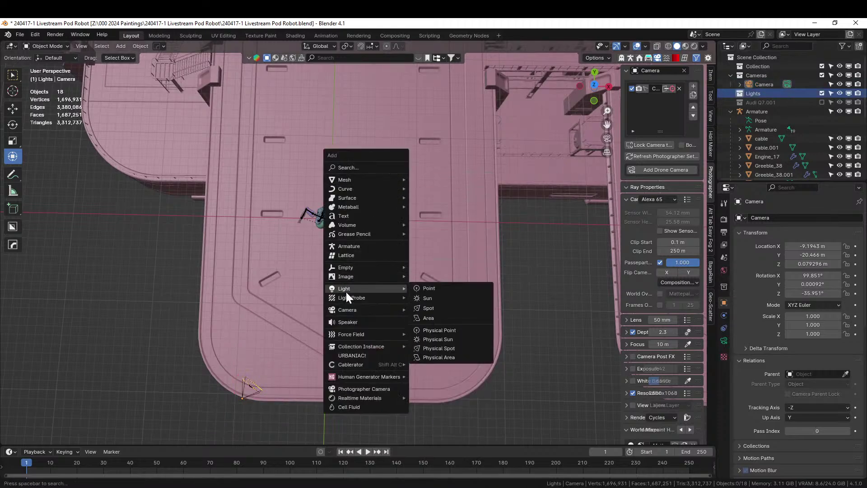
{"action": "left_click", "coordinate": [450, 322]}
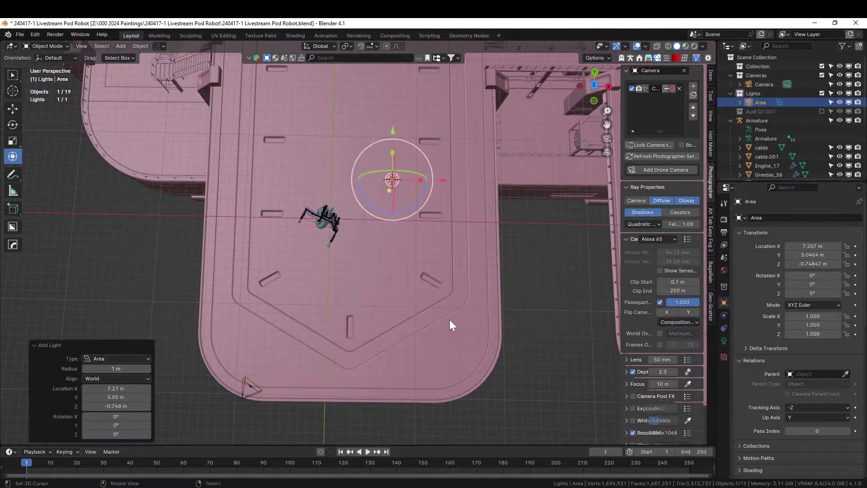
Change the area light's shape to Disk and set its size to 3 m.
{"action": "left_click", "coordinate": [724, 341]}
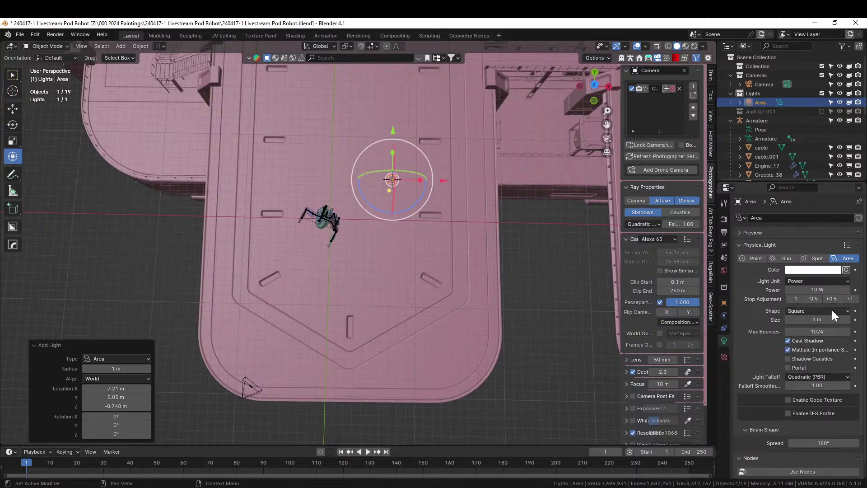
{"action": "left_click", "coordinate": [832, 310]}
{"action": "left_click", "coordinate": [801, 341]}
{"action": "left_click", "coordinate": [817, 320]}
{"action": "type", "text": "3"}
{"action": "key", "text": "Return"}
Set the area light's power to 5000 W and its beam spread to 60°.
{"action": "left_click", "coordinate": [805, 290]}
{"action": "type", "text": "50"}
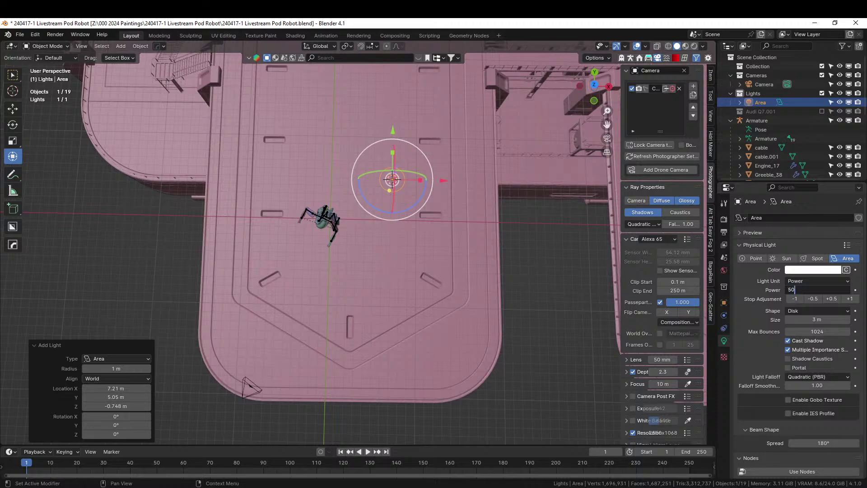
{"action": "type", "text": "00 W"}
{"action": "key", "text": "Return"}
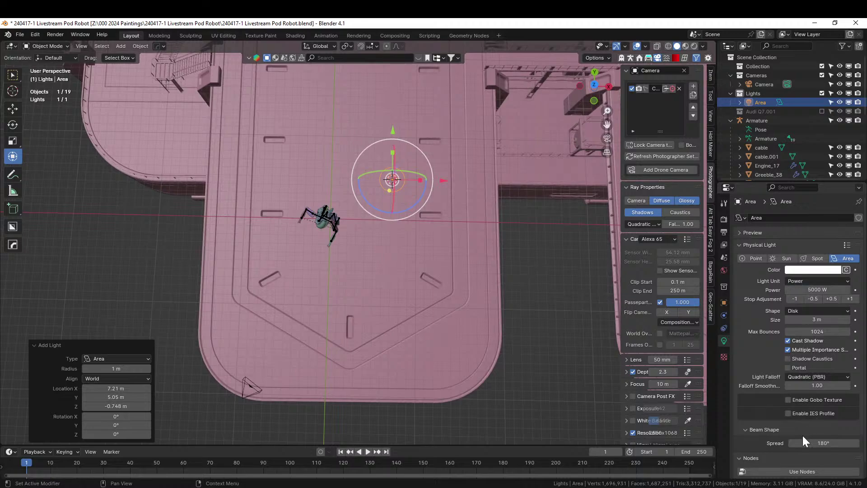
{"action": "left_click", "coordinate": [804, 442]}
{"action": "type", "text": "60"}
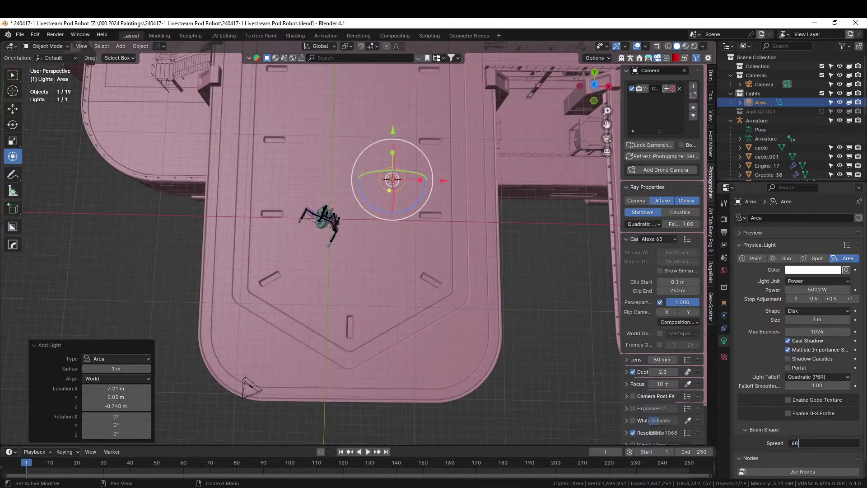
{"action": "key", "text": "Return"}
Raise the area light about 24.86 m along Z and rotate it 17.5° about the global Y axis toward the robot.
{"action": "middle_click_drag", "start_coordinate": [425, 268], "coordinate": [426, 203]}
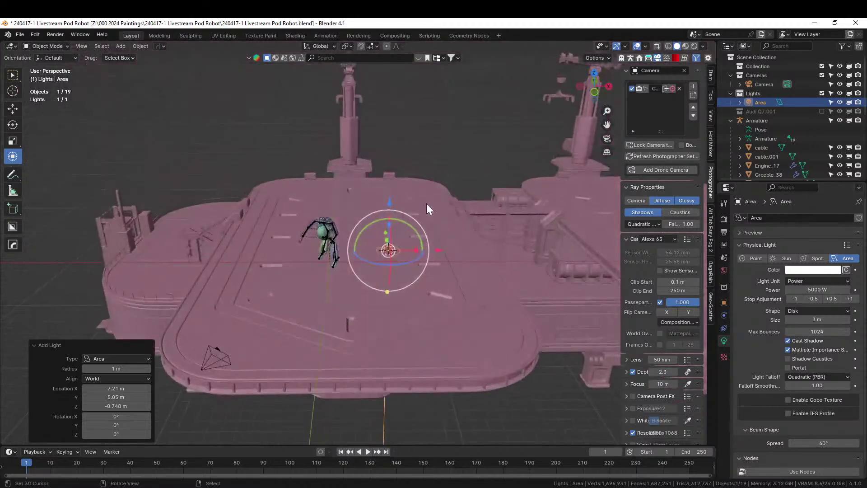
{"action": "key", "text": "g"}
{"action": "key", "text": "z"}
{"action": "left_click", "coordinate": [452, 66]}
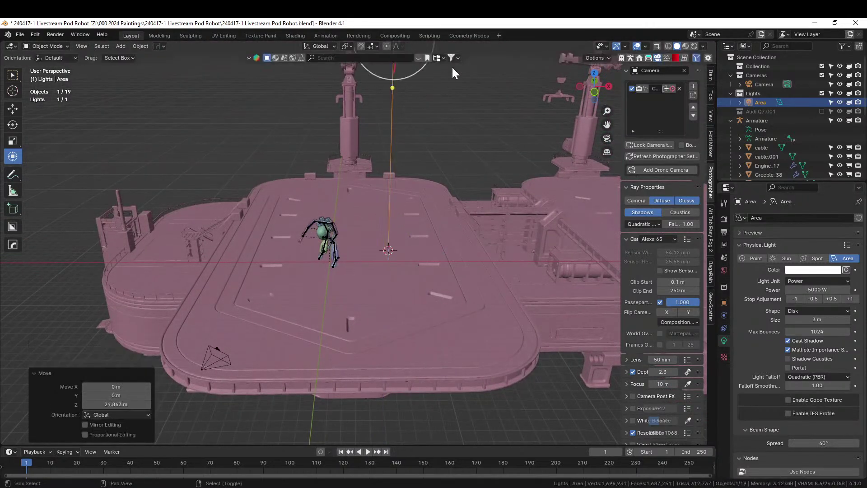
{"action": "key", "text": "KP_Decimal"}
{"action": "key", "text": "r"}
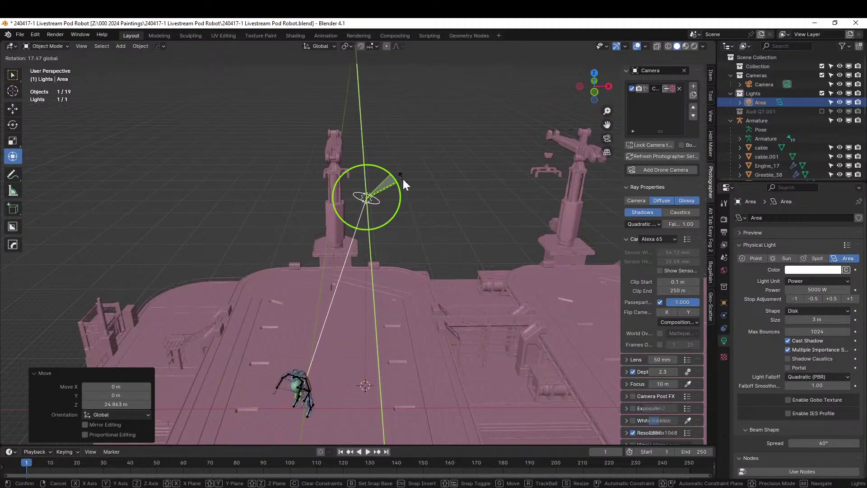
{"action": "left_click", "coordinate": [402, 177]}
Move the area light about 5.53 m along Y and trackball-rotate it by -26.4° and 5.16° to aim at the robot.
{"action": "middle_click_drag", "start_coordinate": [402, 177], "coordinate": [409, 246]}
{"action": "scroll", "coordinate": [409, 246], "scroll_direction": "up", "scroll_amount": 3}
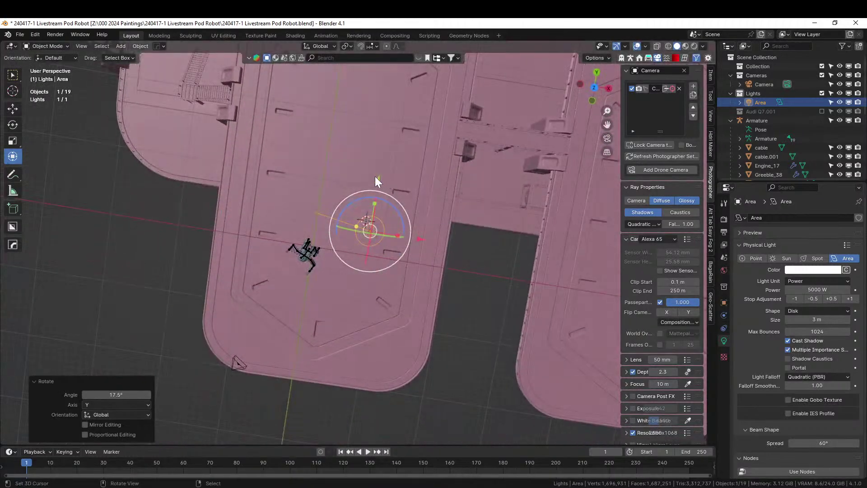
{"action": "left_click_drag", "start_coordinate": [376, 180], "coordinate": [378, 124]}
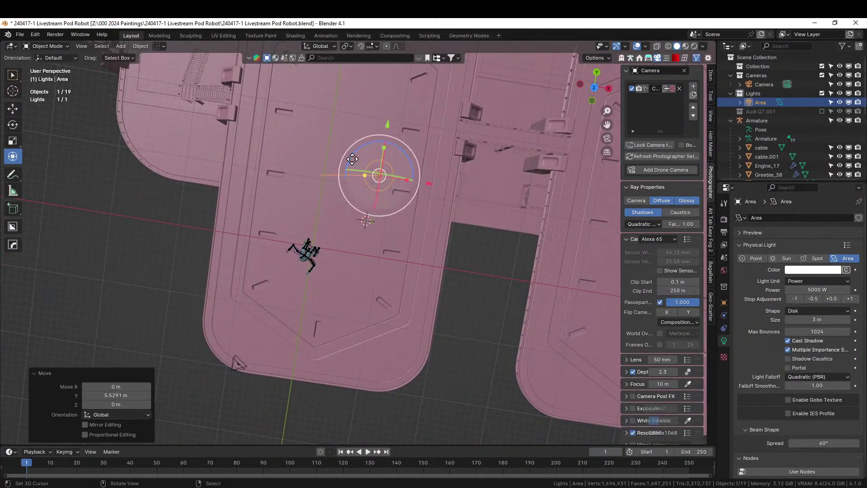
{"action": "left_click_drag", "start_coordinate": [353, 159], "coordinate": [311, 247]}
{"action": "middle_click_drag", "start_coordinate": [310, 247], "coordinate": [380, 182]}
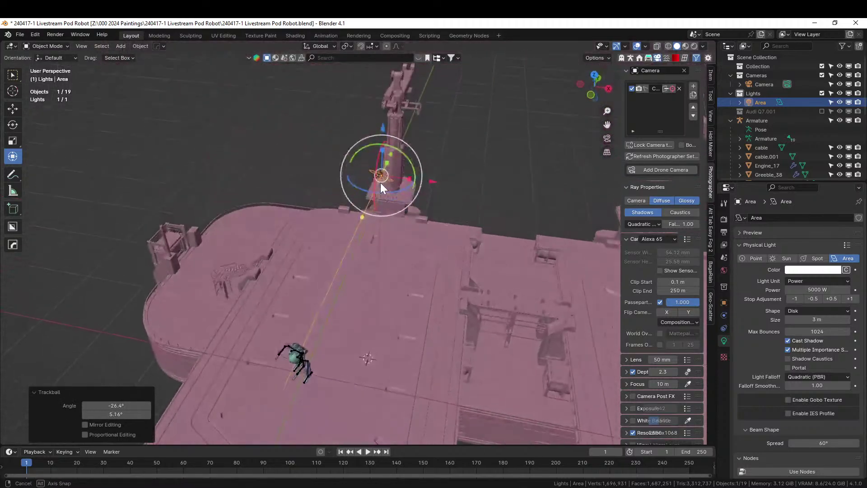
Set the area light to a color temperature of 9000, return to the camera view and save the file.
{"action": "left_click", "coordinate": [846, 271]}
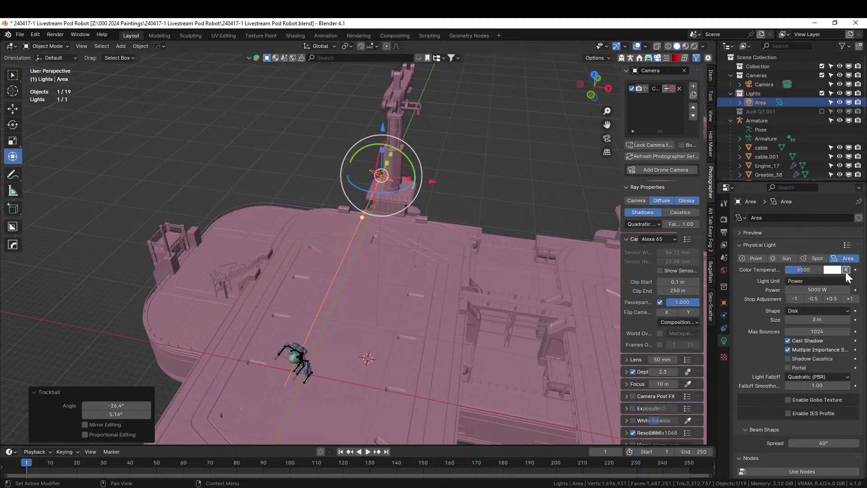
{"action": "type", "text": "9000"}
{"action": "key", "text": "Return"}
{"action": "key", "text": "KP_0"}
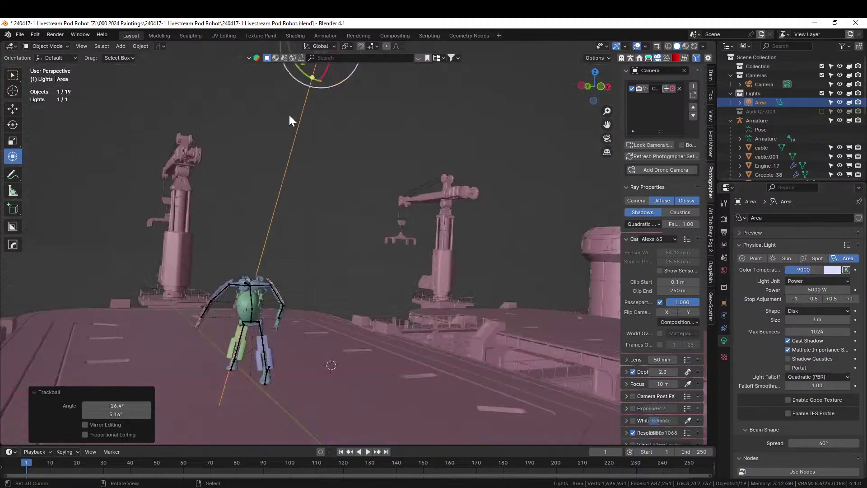
{"action": "key", "text": "ctrl+s"}
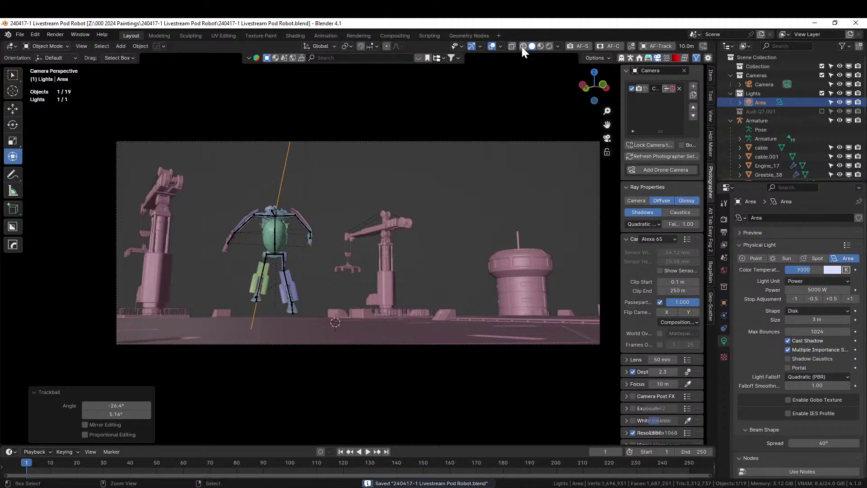
In rendered shading, re-tilt the area light and move it about 9.11 m along Y, check it through the camera and restore solid shading.
{"action": "left_click", "coordinate": [548, 46]}
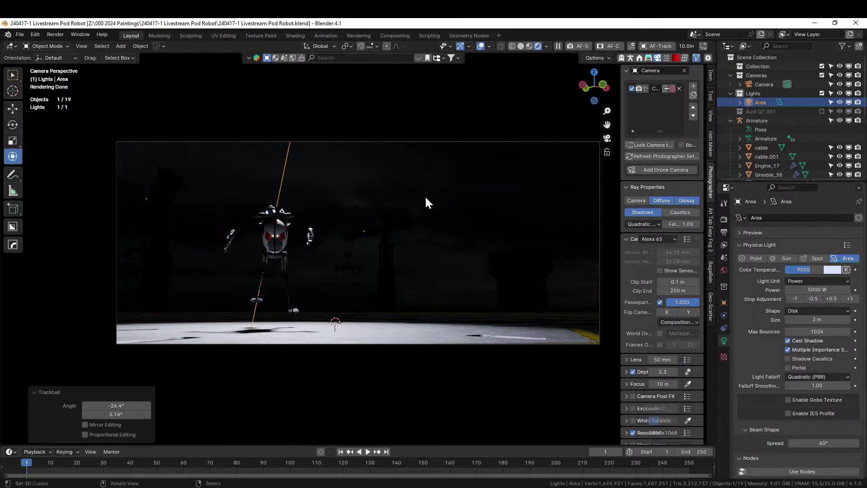
{"action": "middle_click_drag", "start_coordinate": [362, 269], "coordinate": [271, 302]}
{"action": "key", "text": "r"}
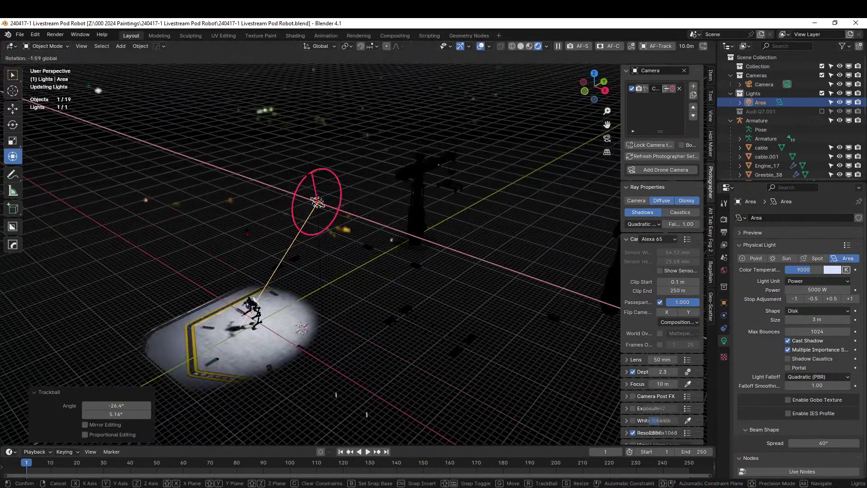
{"action": "left_click", "coordinate": [318, 201]}
{"action": "left_click_drag", "start_coordinate": [318, 150], "coordinate": [319, 175]}
{"action": "left_click_drag", "start_coordinate": [357, 204], "coordinate": [391, 202]}
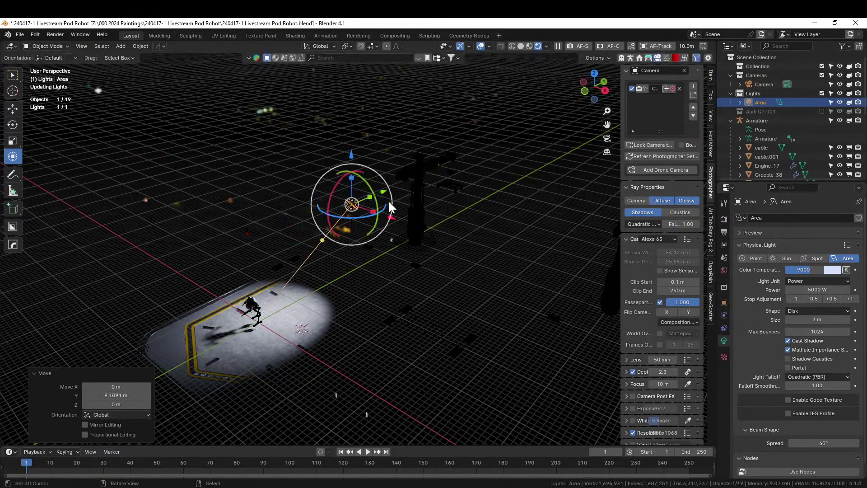
{"action": "key", "text": "KP_0"}
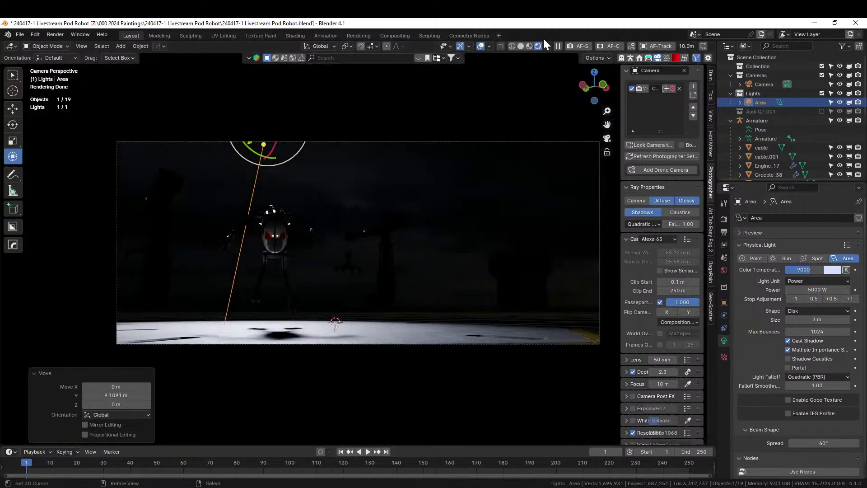
{"action": "left_click", "coordinate": [520, 47]}
Add the Ground Fog2 volume from Alt Tab Easy Fog to the landing pad scene.
{"action": "middle_click_drag", "start_coordinate": [374, 247], "coordinate": [355, 300]}
{"action": "scroll", "coordinate": [375, 309], "scroll_direction": "down", "scroll_amount": 4}
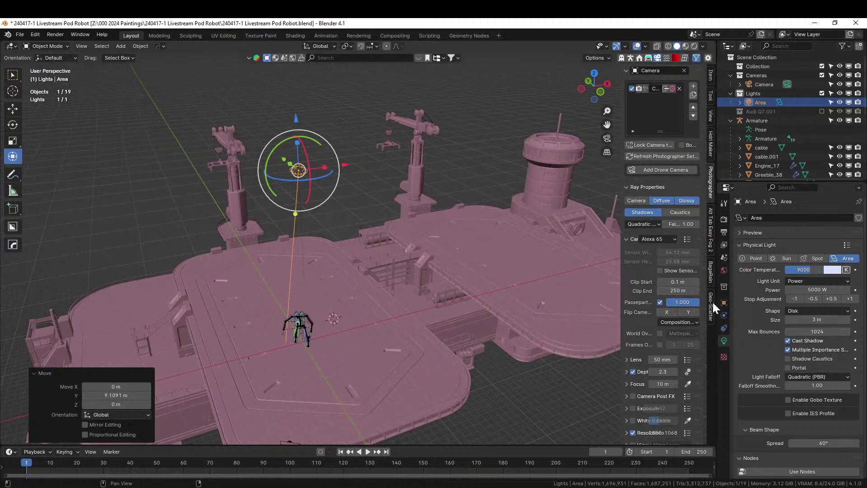
{"action": "left_click", "coordinate": [712, 242]}
{"action": "left_click", "coordinate": [655, 117]}
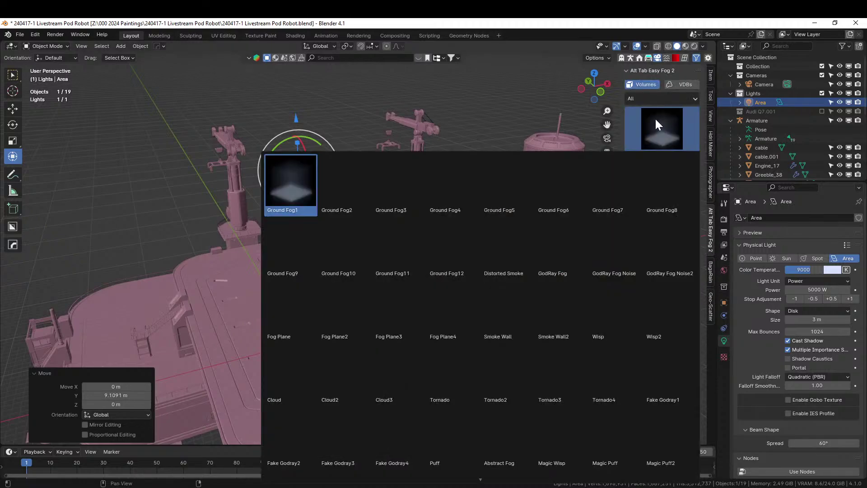
{"action": "left_click", "coordinate": [334, 192]}
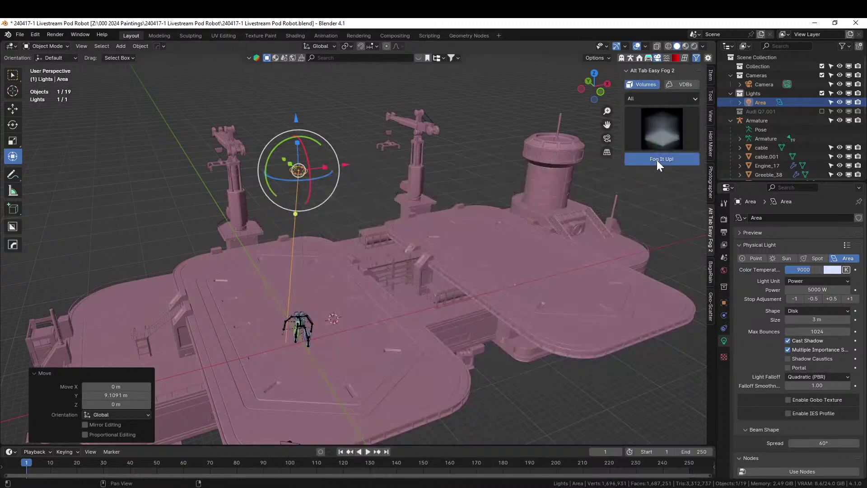
{"action": "left_click", "coordinate": [657, 160]}
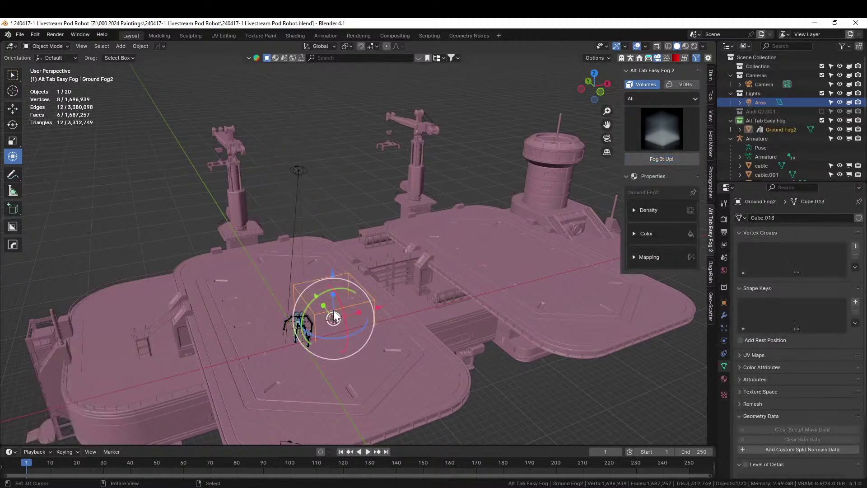
Scale the ground fog box up uniformly by about 2.178 and raise it about 10.95 m along Z above the pad.
{"action": "middle_click_drag", "start_coordinate": [321, 306], "coordinate": [330, 278]}
{"action": "key", "text": "s"}
{"action": "left_click", "coordinate": [482, 347]}
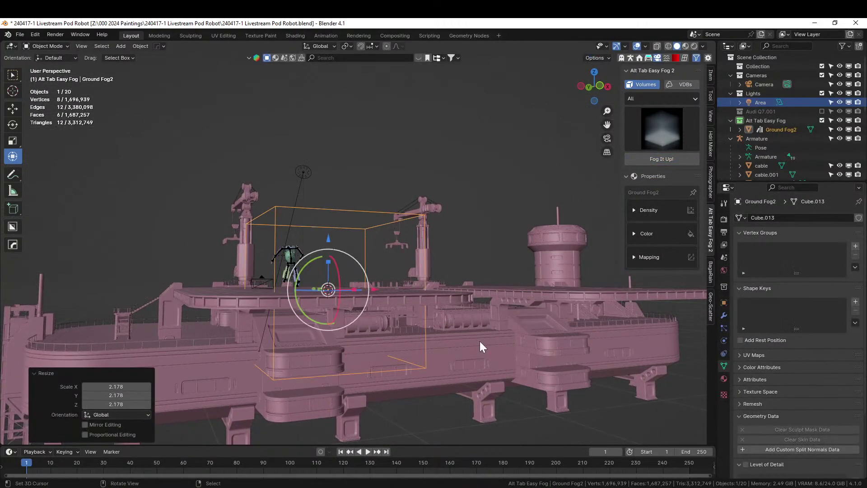
{"action": "key", "text": "g"}
{"action": "key", "text": "z"}
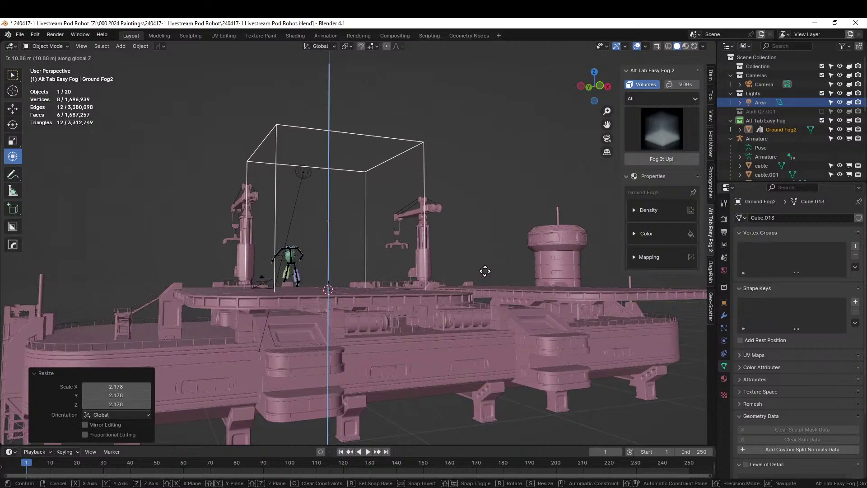
{"action": "left_click", "coordinate": [485, 274]}
From the top view, scale the fog box about 3.824 in X and Y only and move it about 19.43 m in X and 13.82 m in Y.
{"action": "middle_click_drag", "start_coordinate": [486, 274], "coordinate": [475, 366]}
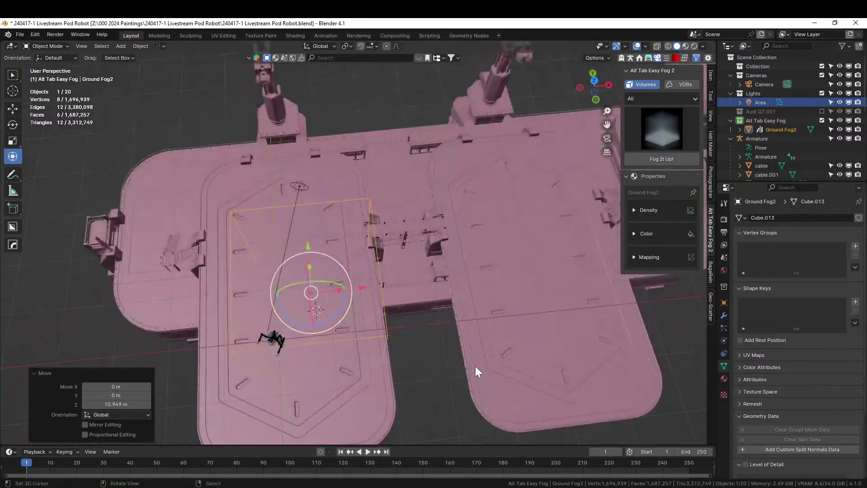
{"action": "key", "text": "KP_7"}
{"action": "key", "text": "s"}
{"action": "key", "text": "shift+z"}
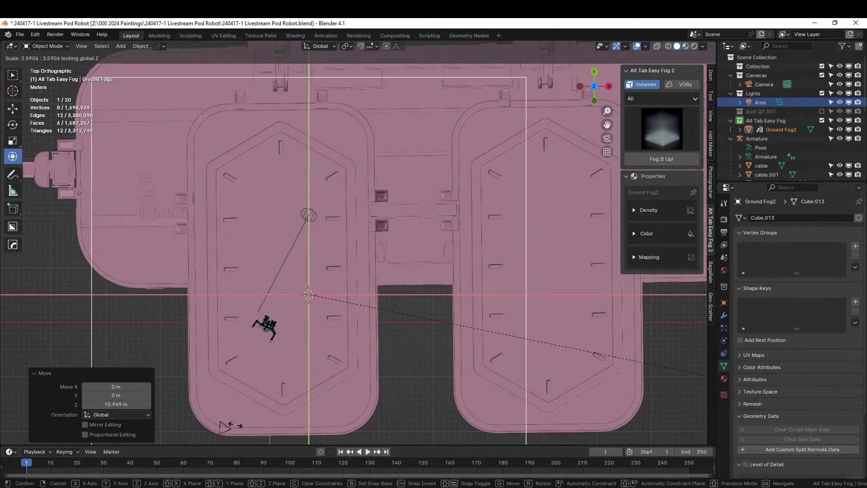
{"action": "left_click", "coordinate": [271, 424]}
{"action": "scroll", "coordinate": [304, 412], "scroll_direction": "down", "scroll_amount": 2}
{"action": "key", "text": "g"}
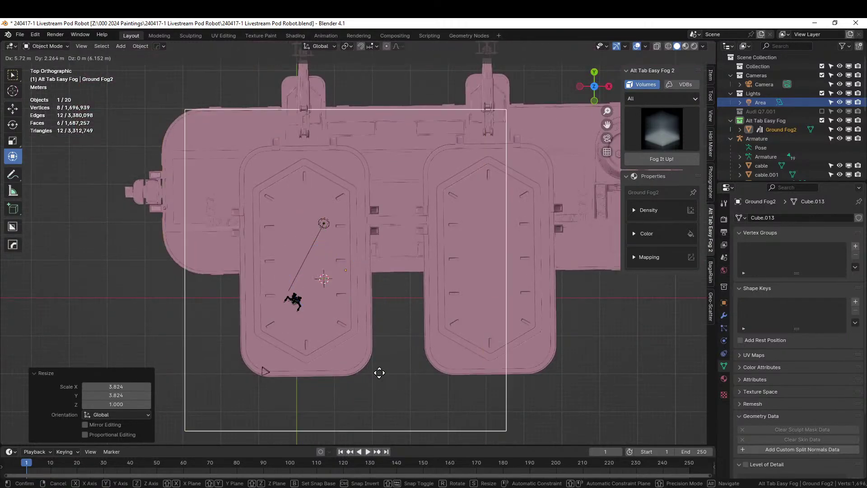
{"action": "left_click", "coordinate": [428, 336]}
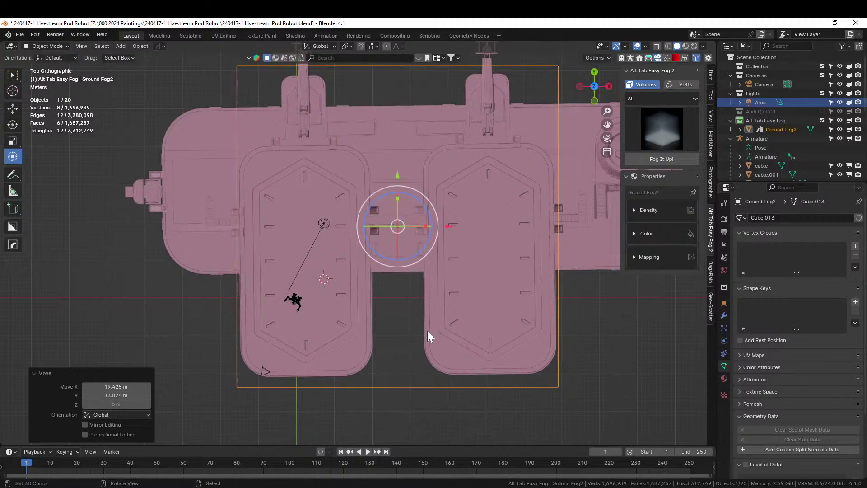
Return to the camera view in rendered shading and apply the fog box's rotation and scale.
{"action": "key", "text": "KP_0"}
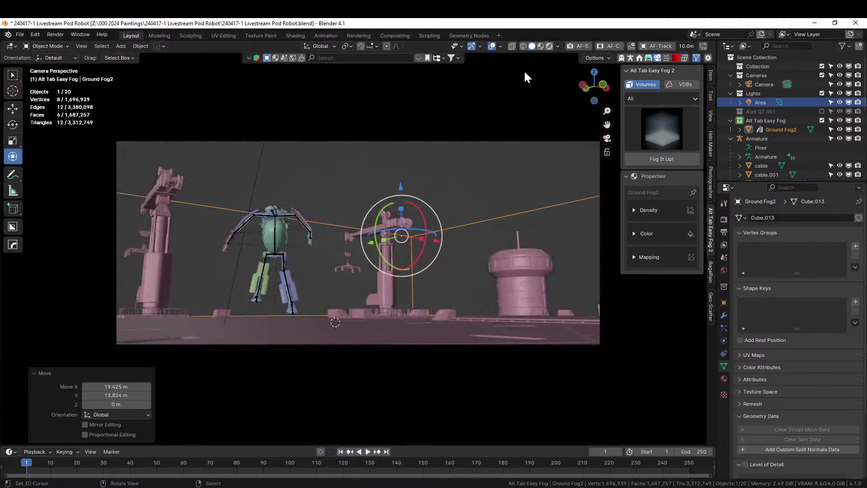
{"action": "key", "text": "shift+z"}
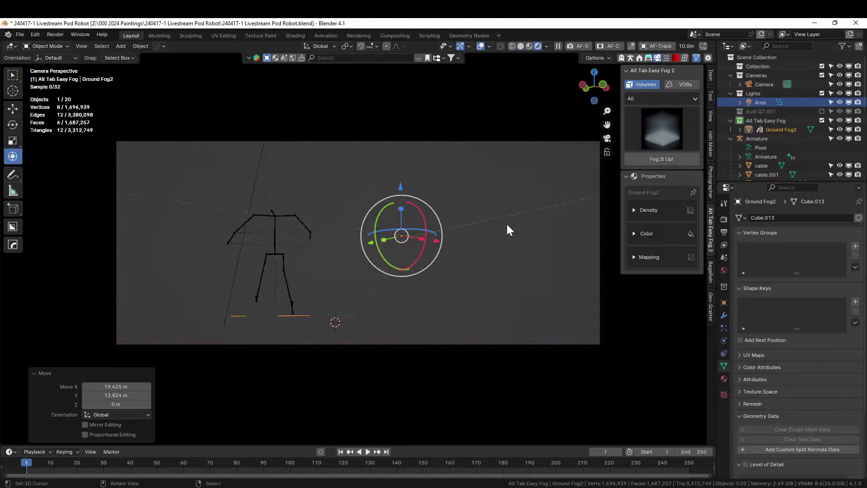
{"action": "key", "text": "ctrl+a"}
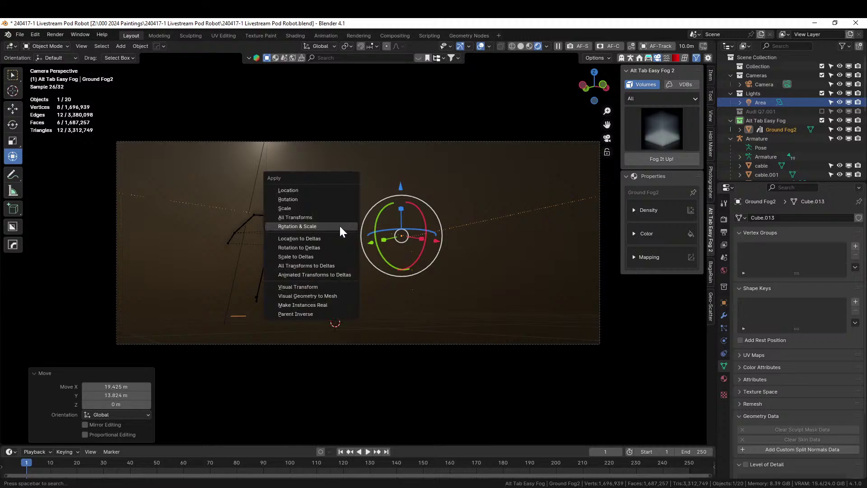
{"action": "left_click", "coordinate": [318, 225]}
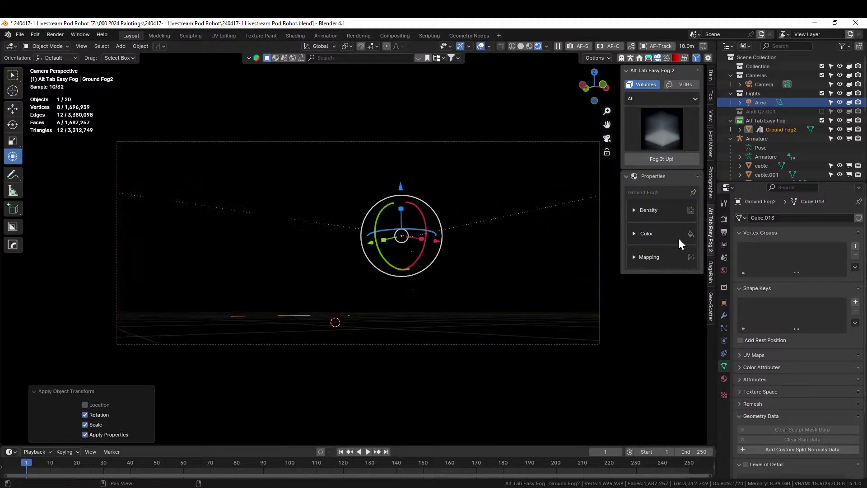
Set the ground fog's density to 0.1.
{"action": "left_click", "coordinate": [634, 211]}
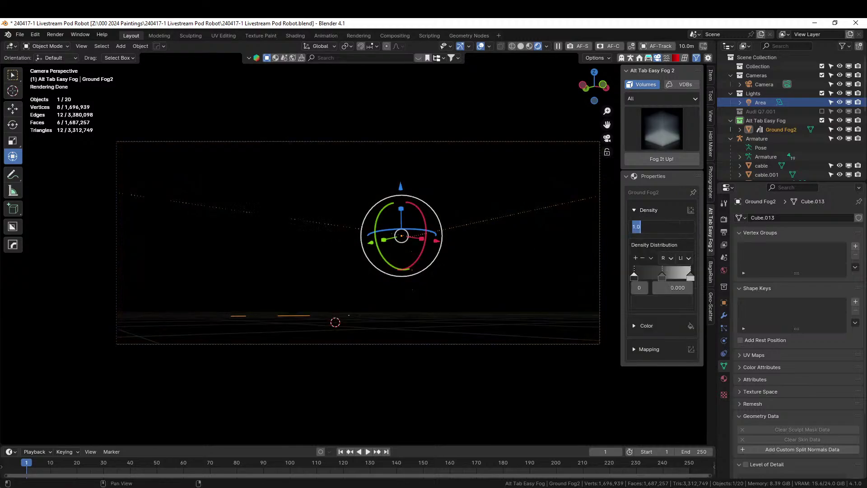
{"action": "type", "text": ".1"}
{"action": "key", "text": "Return"}
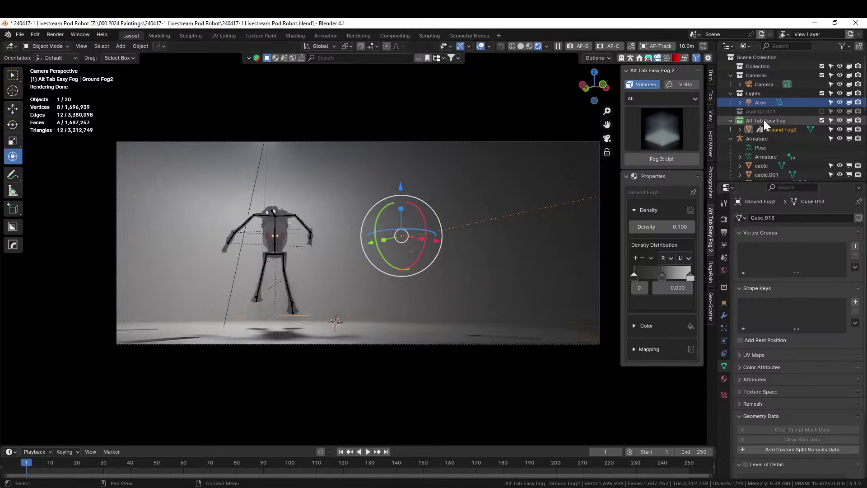
Select the area light and set its power to 750 W.
{"action": "left_click", "coordinate": [765, 102]}
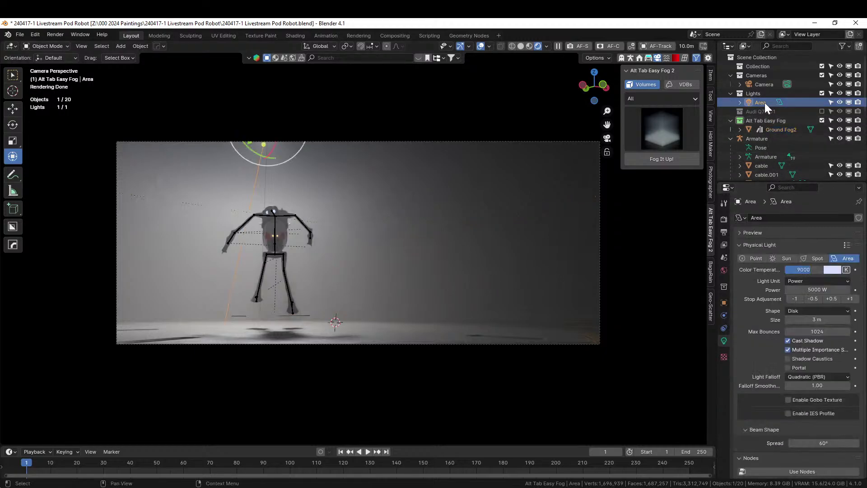
{"action": "left_click", "coordinate": [813, 290]}
{"action": "type", "text": "750"}
{"action": "key", "text": "Return"}
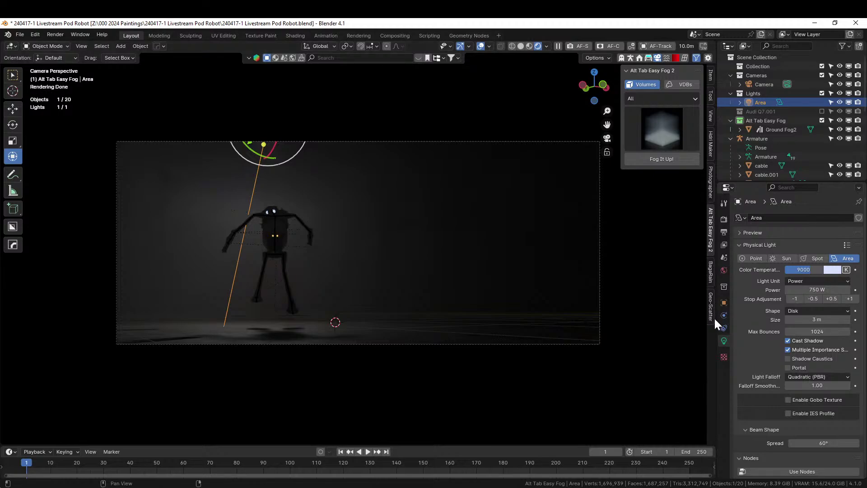
Try stronger exposure values for the HDRI Maker world background and settle on an exposure of 3.
{"action": "left_click", "coordinate": [710, 149]}
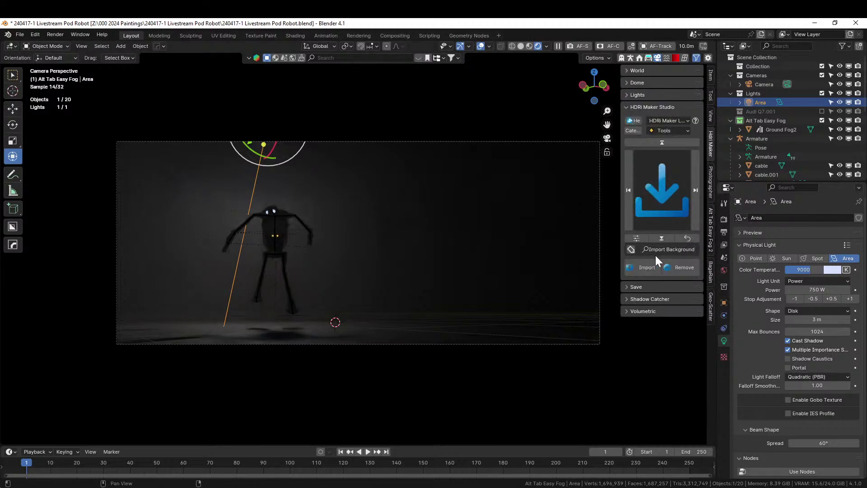
{"action": "left_click", "coordinate": [625, 72]}
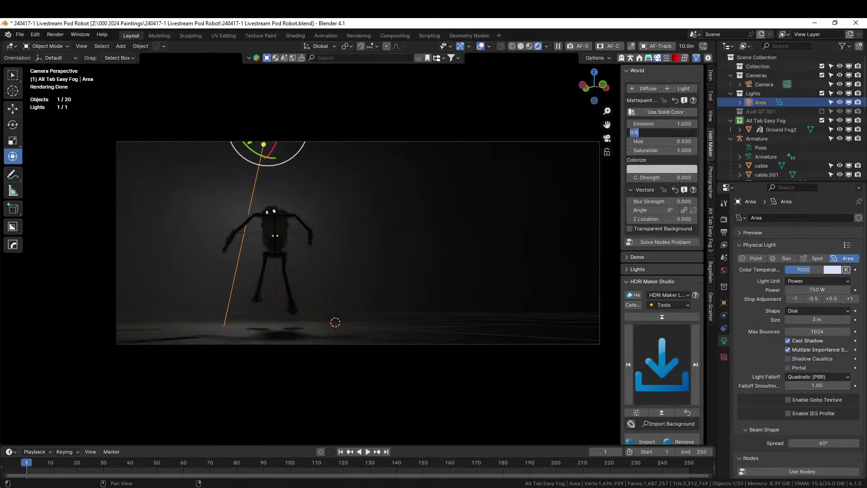
{"action": "left_click_drag", "start_coordinate": [650, 132], "coordinate": [666, 136]}
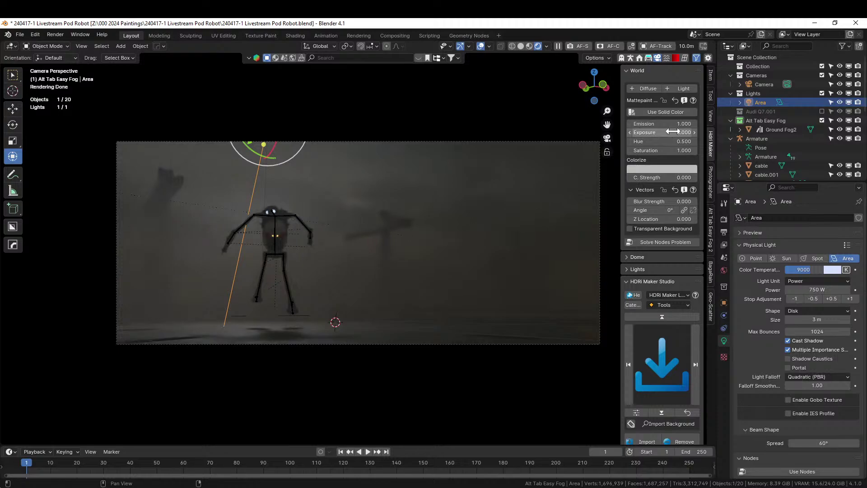
{"action": "left_click", "coordinate": [673, 131]}
{"action": "type", "text": "6"}
{"action": "key", "text": "Return"}
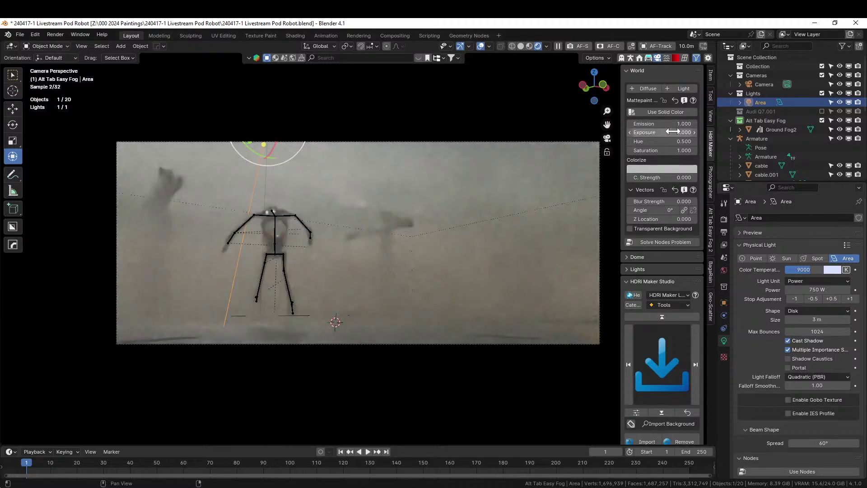
{"action": "left_click", "coordinate": [677, 132]}
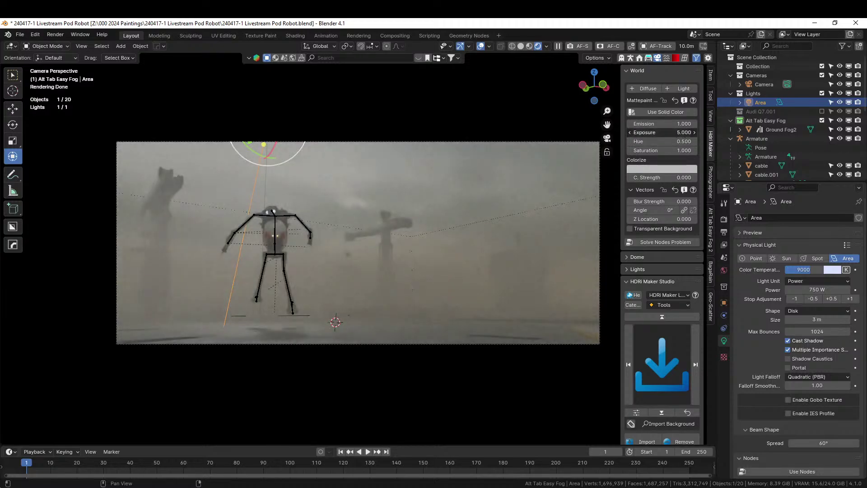
{"action": "key", "text": "Return"}
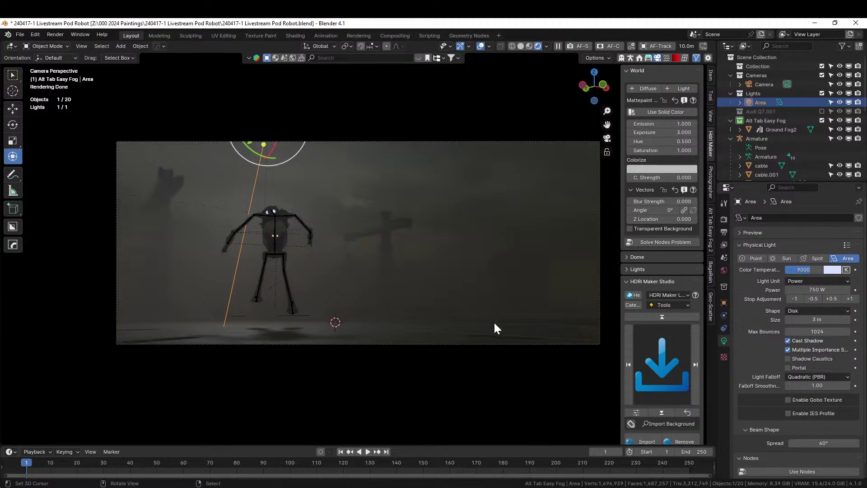
Examine the fog's thickness through the camera and from outside its box, comparing the shot with the Alt Tab Easy Fog collection excluded and included.
{"action": "scroll", "coordinate": [397, 297], "scroll_direction": "up", "scroll_amount": 3}
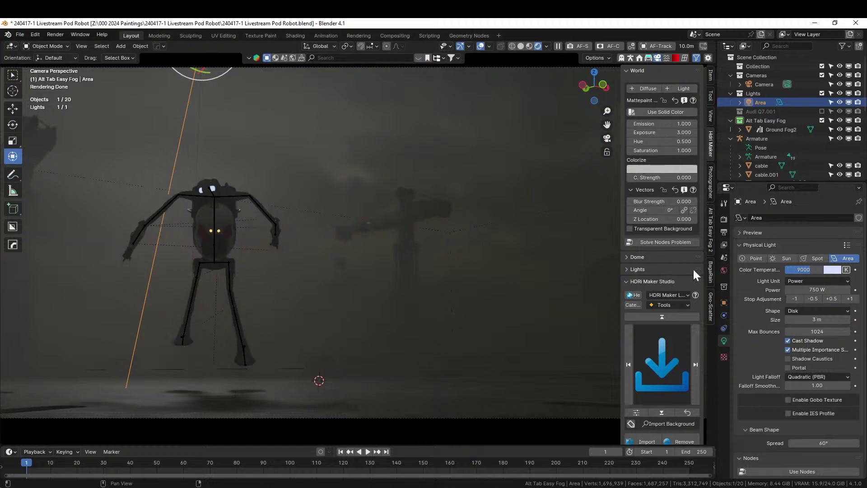
{"action": "scroll", "coordinate": [407, 296], "scroll_direction": "down", "scroll_amount": 2}
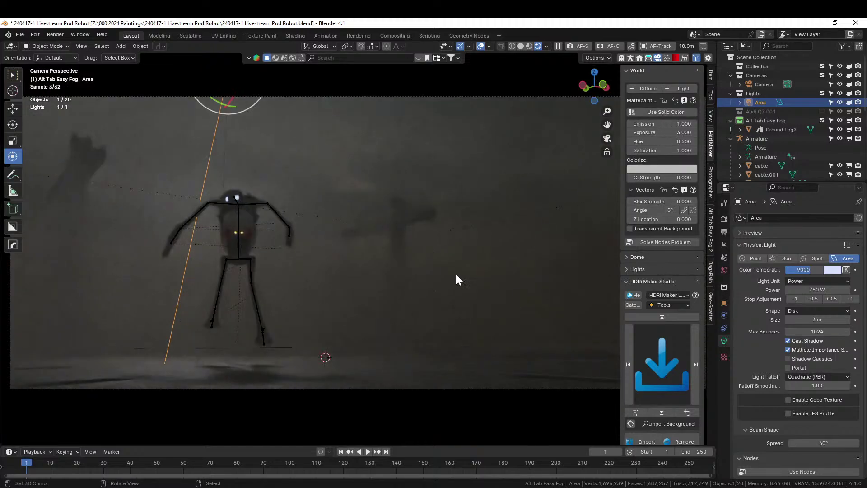
{"action": "left_click", "coordinate": [760, 93]}
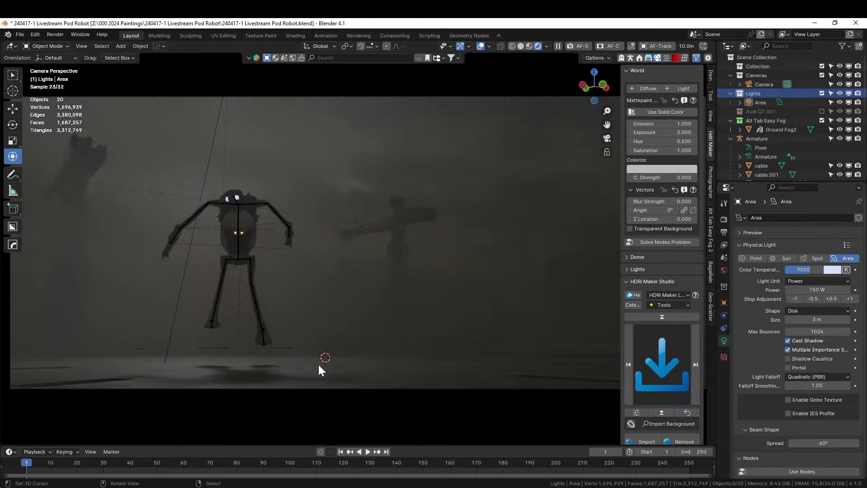
{"action": "middle_click_drag", "start_coordinate": [319, 366], "coordinate": [335, 357]}
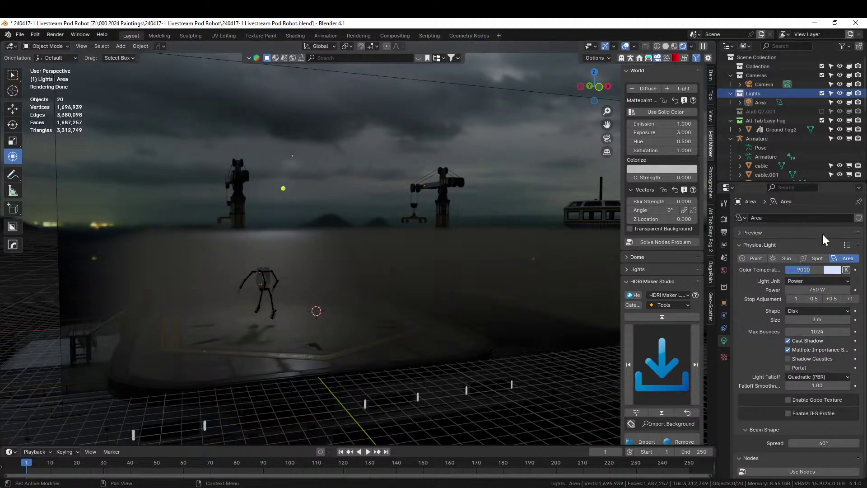
{"action": "key", "text": "KP_0"}
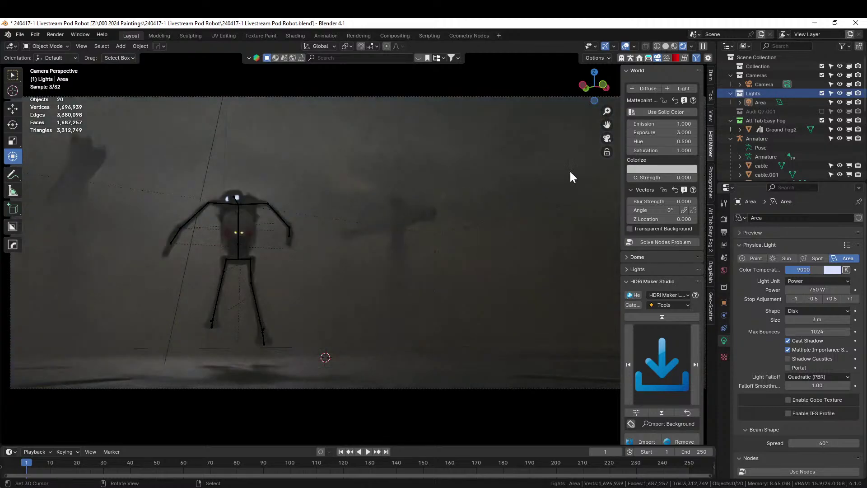
{"action": "scroll", "coordinate": [833, 153], "scroll_direction": "down", "scroll_amount": 1}
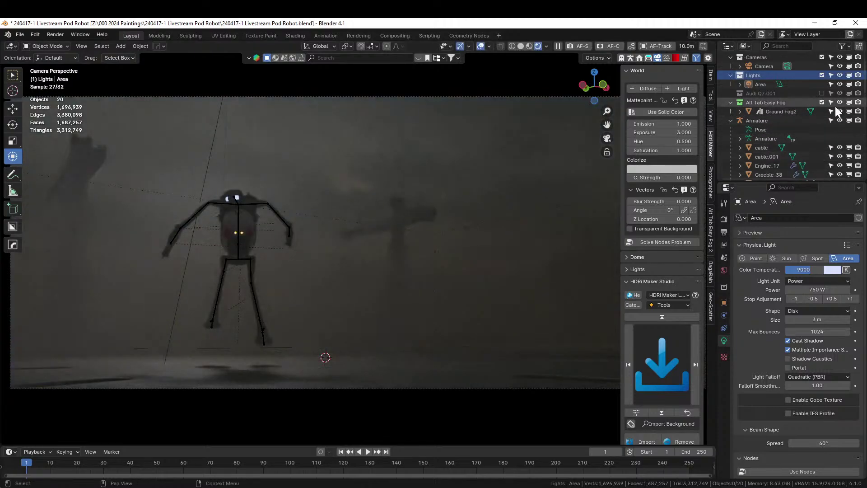
{"action": "left_click", "coordinate": [823, 100]}
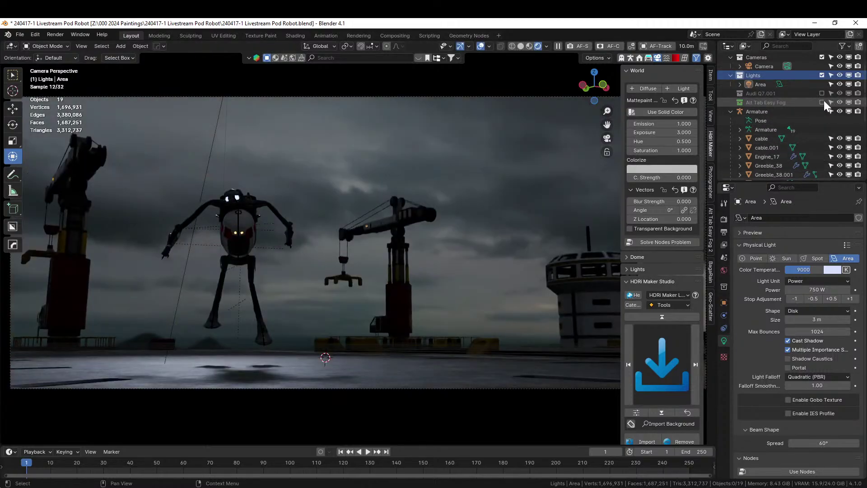
{"action": "left_click", "coordinate": [823, 102]}
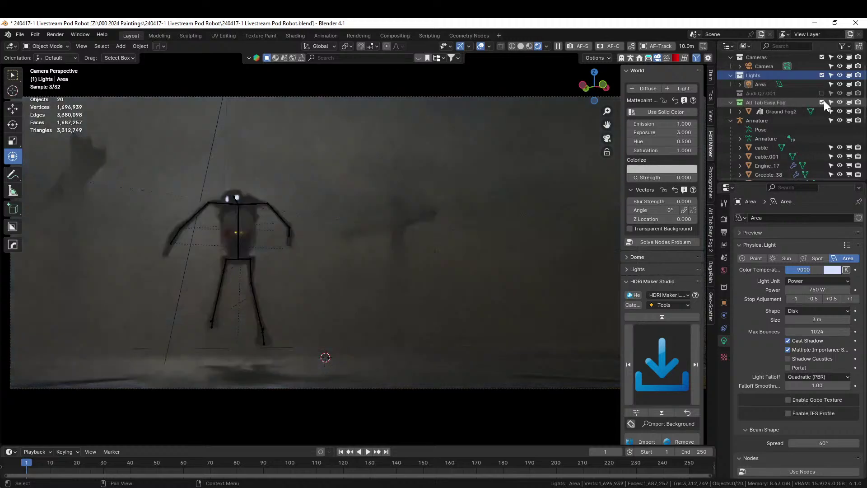
Select the Ground Fog2 volume and set its density to 0.03.
{"action": "left_click", "coordinate": [771, 109]}
{"action": "left_click", "coordinate": [712, 240]}
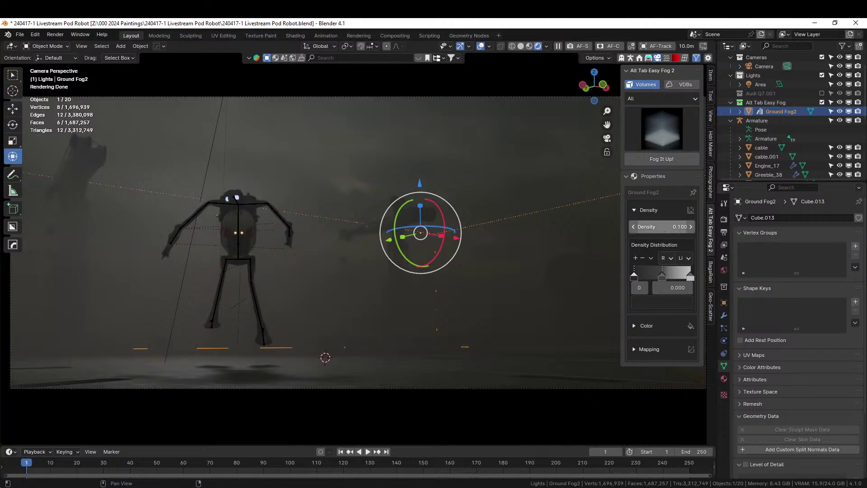
{"action": "double_click", "coordinate": [661, 227]}
{"action": "type", "text": ".03"}
{"action": "key", "text": "Return"}
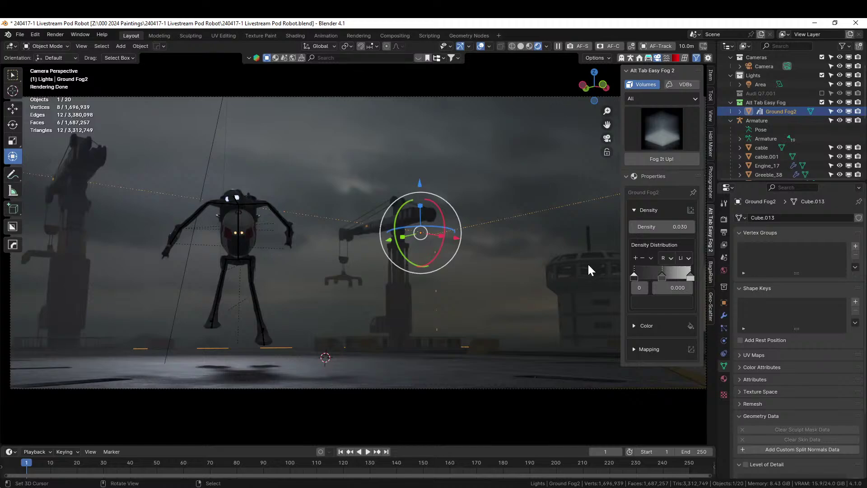
{"action": "scroll", "coordinate": [501, 165], "scroll_direction": "down", "scroll_amount": 2}
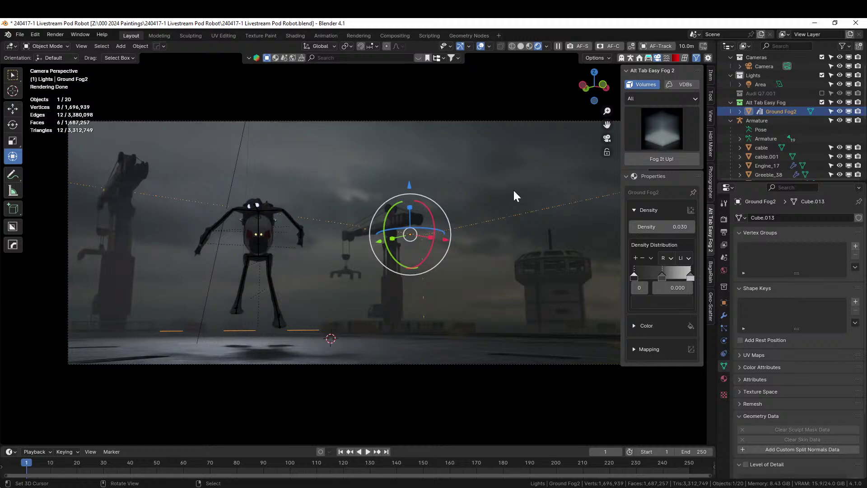
Select the area light in solid shading and set the pivot point to the 3D Cursor, placing the cursor on the robot.
{"action": "left_click", "coordinate": [522, 45]}
{"action": "middle_click_drag", "start_coordinate": [491, 109], "coordinate": [477, 246]}
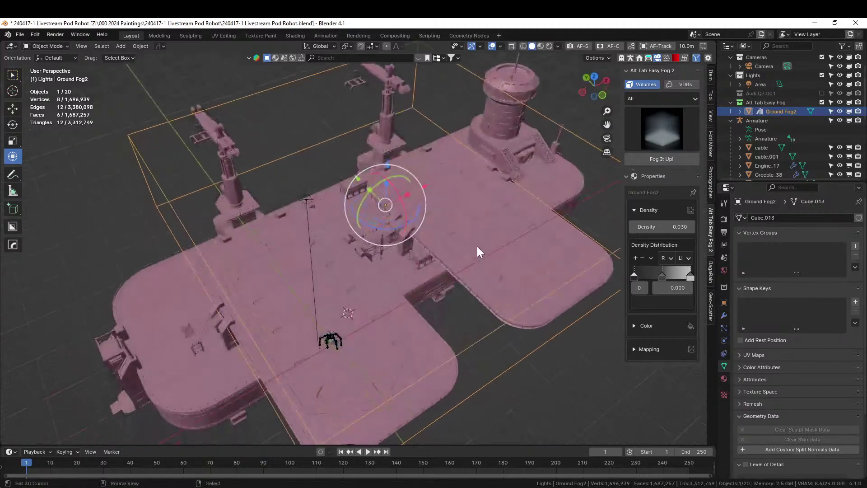
{"action": "left_click", "coordinate": [760, 84]}
{"action": "middle_click_drag", "start_coordinate": [451, 282], "coordinate": [481, 321]}
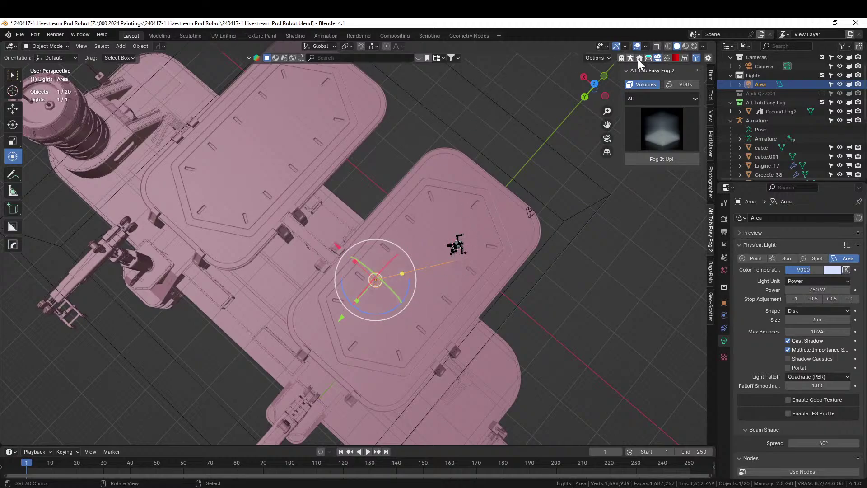
{"action": "left_click", "coordinate": [346, 45]}
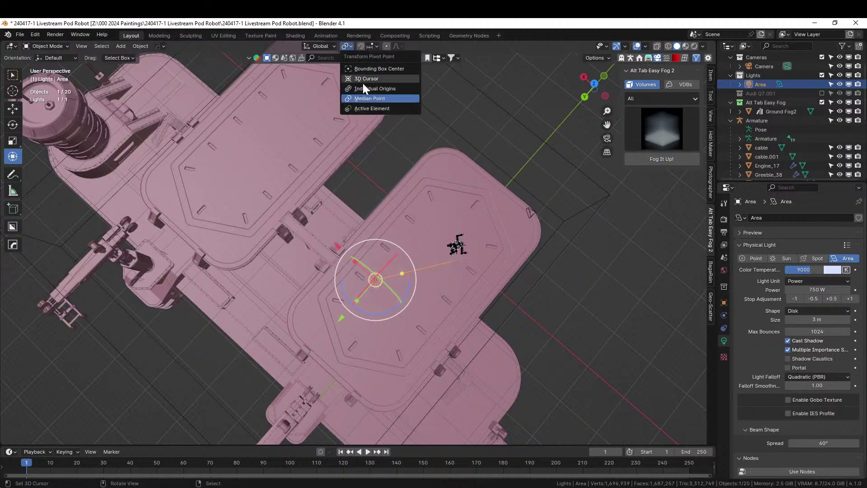
{"action": "left_click", "coordinate": [363, 77]}
{"action": "left_click_drag", "start_coordinate": [465, 208], "coordinate": [346, 228]}
From above, rotate the area light about -36° around the robot on global Z and shift it about 0.5 m in X and -2.88 m in Y.
{"action": "key", "text": "KP_7"}
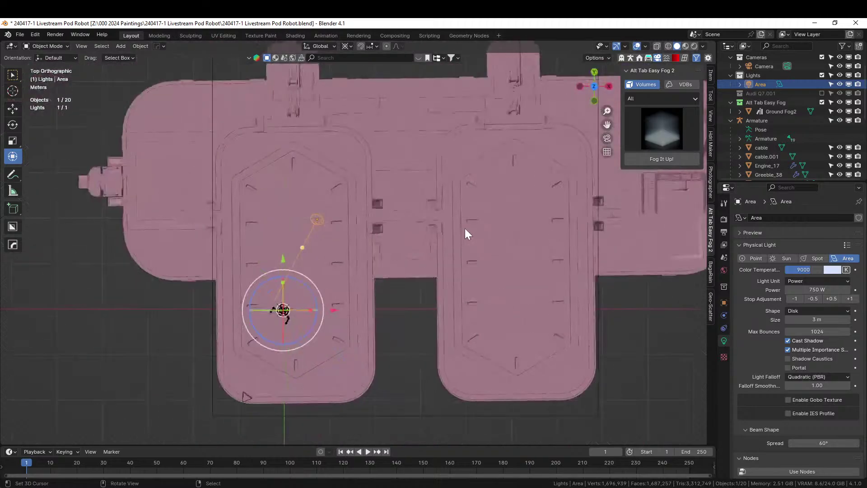
{"action": "key", "text": "r"}
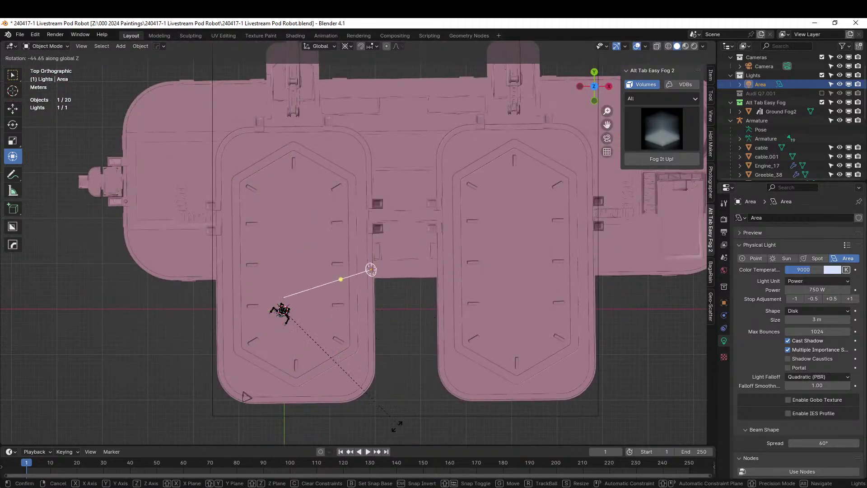
{"action": "left_click", "coordinate": [393, 396]}
{"action": "key", "text": "g"}
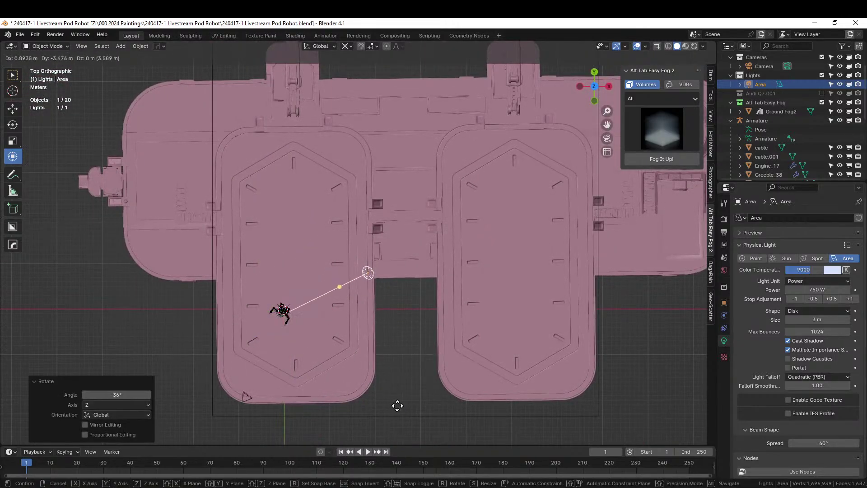
{"action": "left_click", "coordinate": [394, 402]}
Switch the transform orientation to Local and tilt the area light by trackball about 9.74° and 8.02°, plus about 0.1° around local X.
{"action": "middle_click_drag", "start_coordinate": [400, 364], "coordinate": [300, 257]}
{"action": "left_click", "coordinate": [331, 47]}
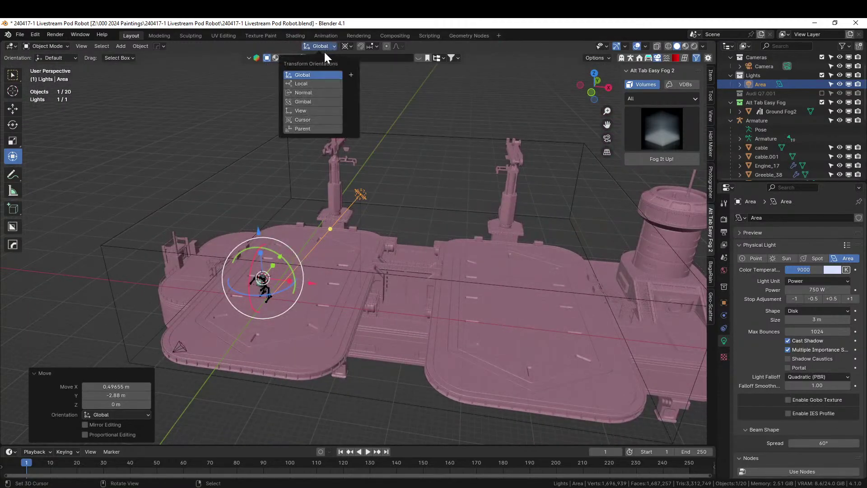
{"action": "left_click", "coordinate": [302, 82]}
{"action": "key", "text": "g"}
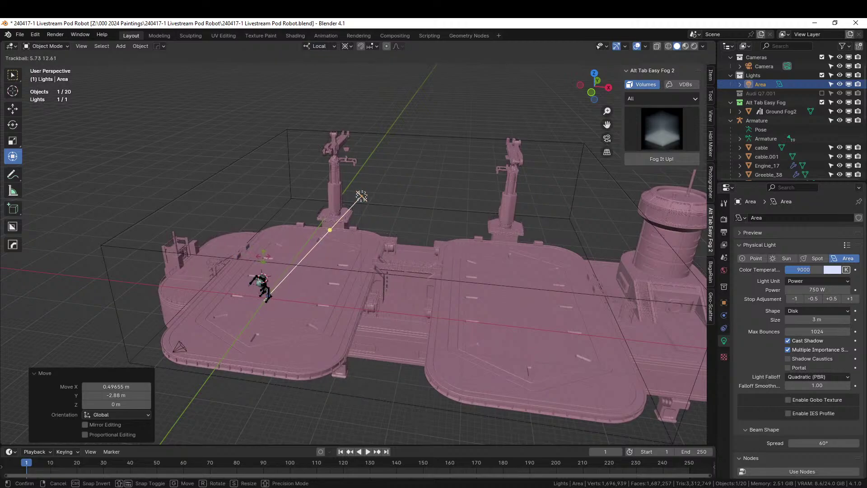
{"action": "key", "text": "r"}
{"action": "key", "text": "r"}
{"action": "left_click", "coordinate": [359, 195]}
{"action": "key", "text": "r"}
{"action": "key", "text": "x"}
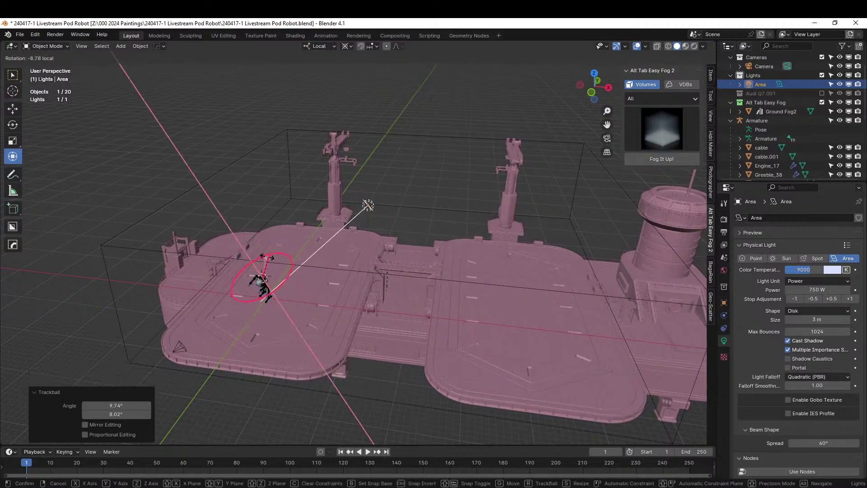
{"action": "left_click", "coordinate": [264, 256]}
Examine the area light's effect on the robot in rendered shading through the camera, both in the full shot and close up.
{"action": "key", "text": "KP_0"}
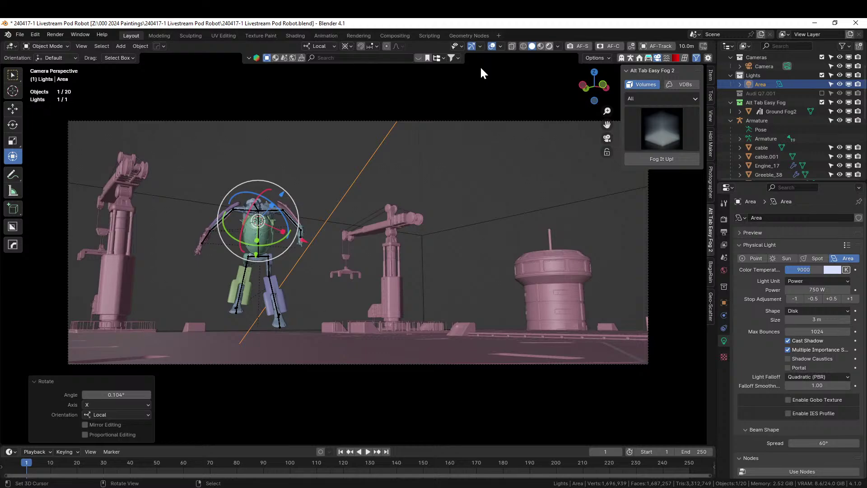
{"action": "key", "text": "shift+z"}
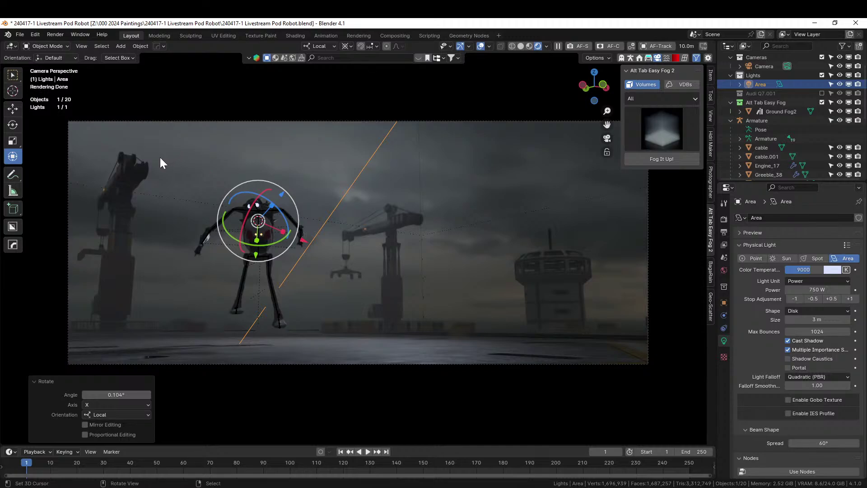
{"action": "scroll", "coordinate": [318, 341], "scroll_direction": "up", "scroll_amount": 3}
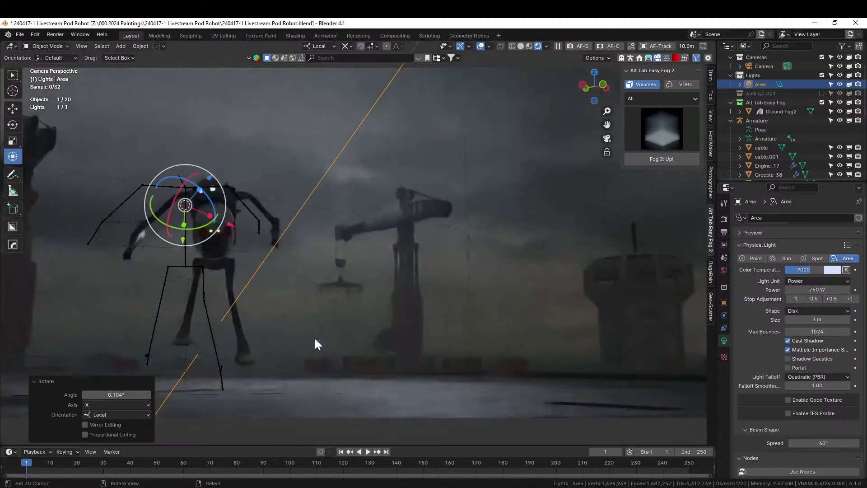
{"action": "scroll", "coordinate": [387, 335], "scroll_direction": "up", "scroll_amount": 3}
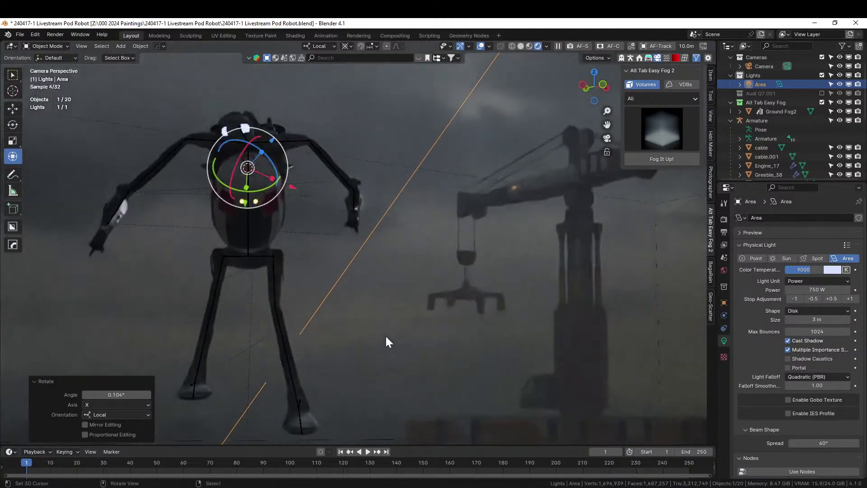
{"action": "scroll", "coordinate": [386, 336], "scroll_direction": "down", "scroll_amount": 3}
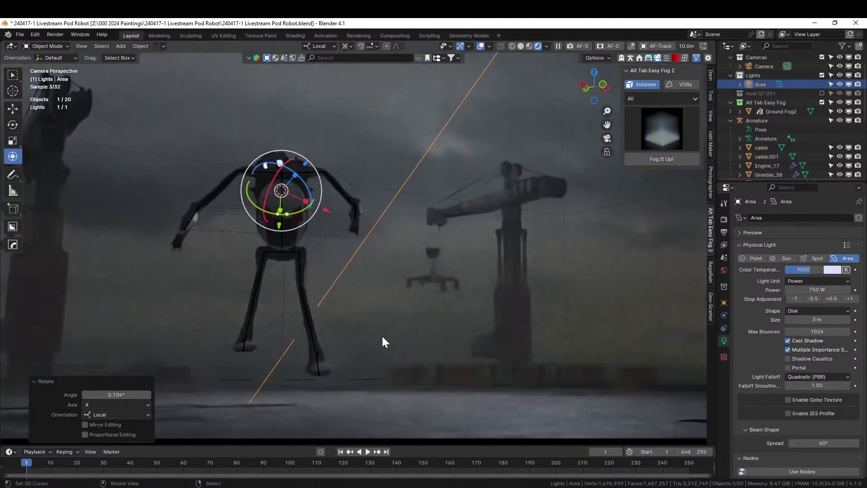
{"action": "middle_click_drag", "start_coordinate": [381, 338], "coordinate": [389, 263]}
{"action": "key", "text": "KP_0"}
{"action": "scroll", "coordinate": [375, 270], "scroll_direction": "up", "scroll_amount": 2}
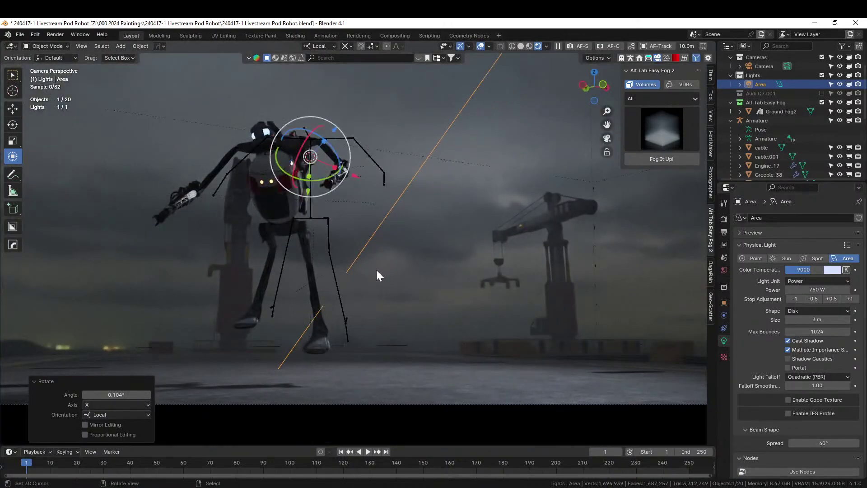